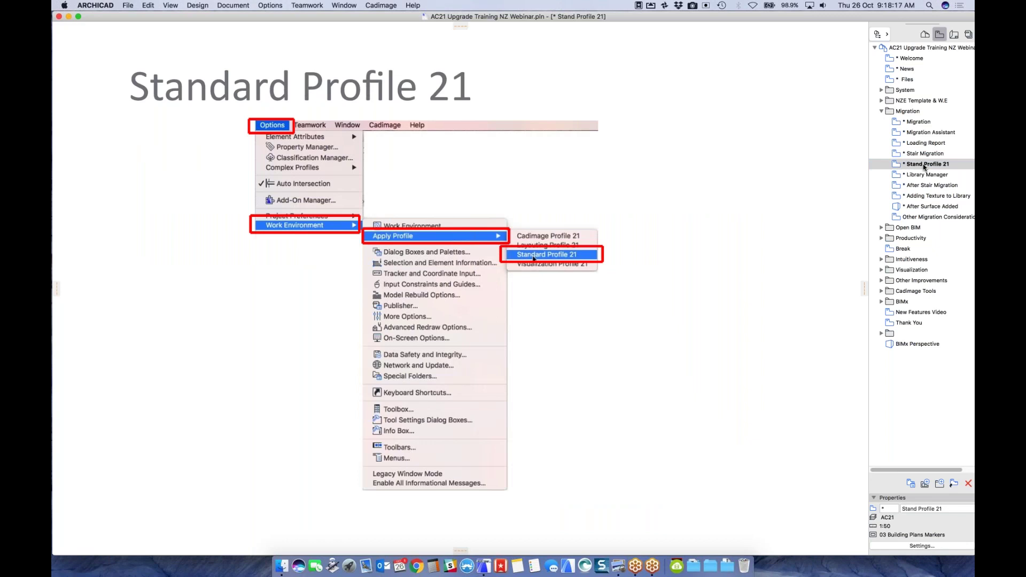
# Step: Apply the Standard Profile 21 work environment profile and slightly widen the Navigator palette
pyautogui.click(270, 6)
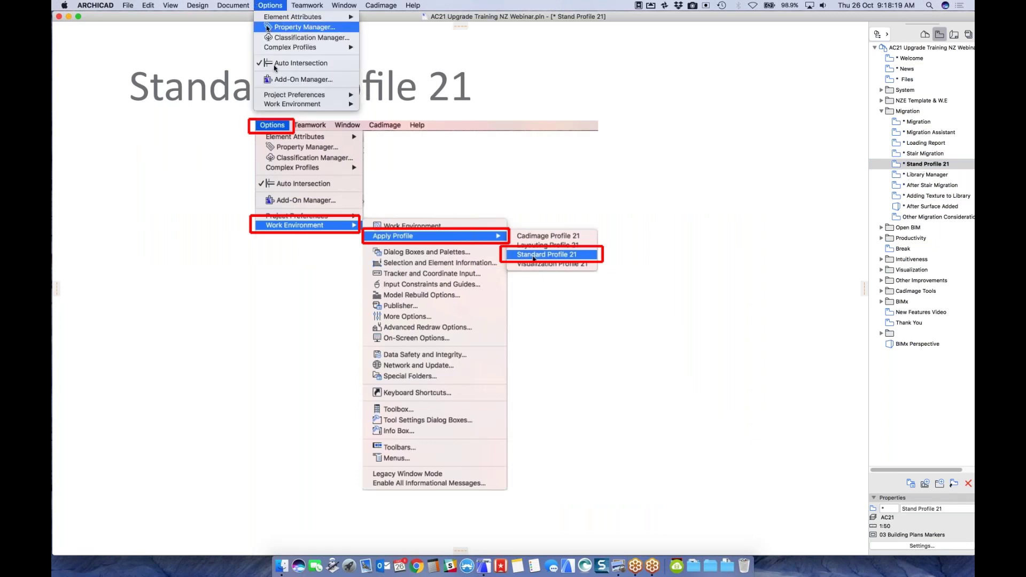
pyautogui.moveTo(305, 104)
pyautogui.moveTo(405, 114)
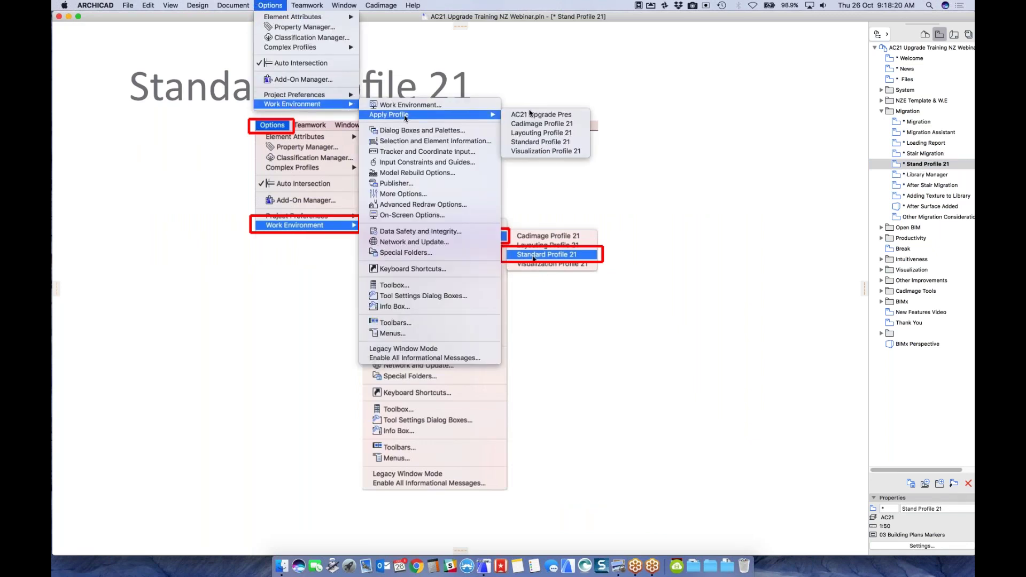
pyautogui.click(528, 141)
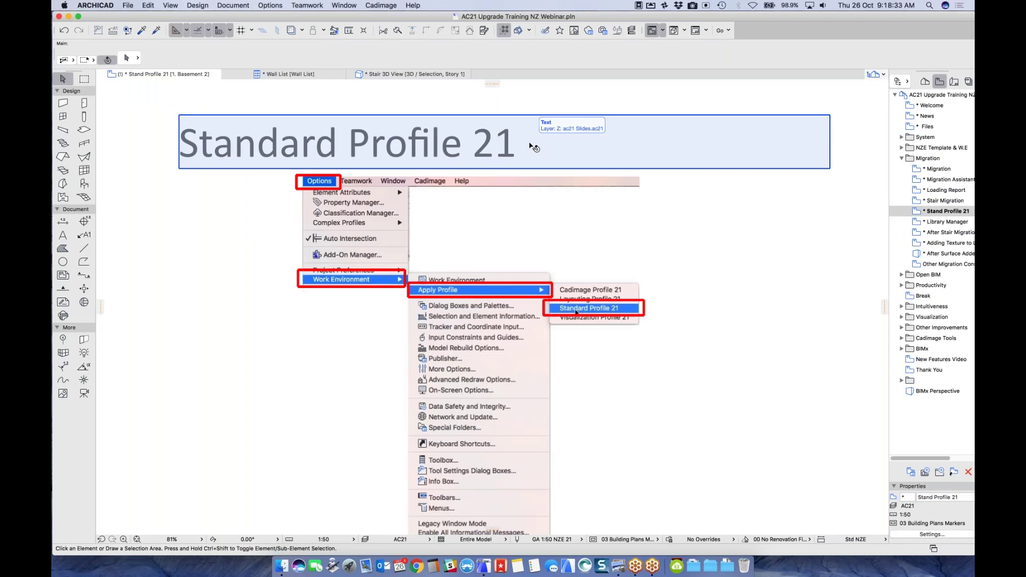
pyautogui.click(644, 178)
pyautogui.moveTo(888, 224); pyautogui.dragTo(876, 224)
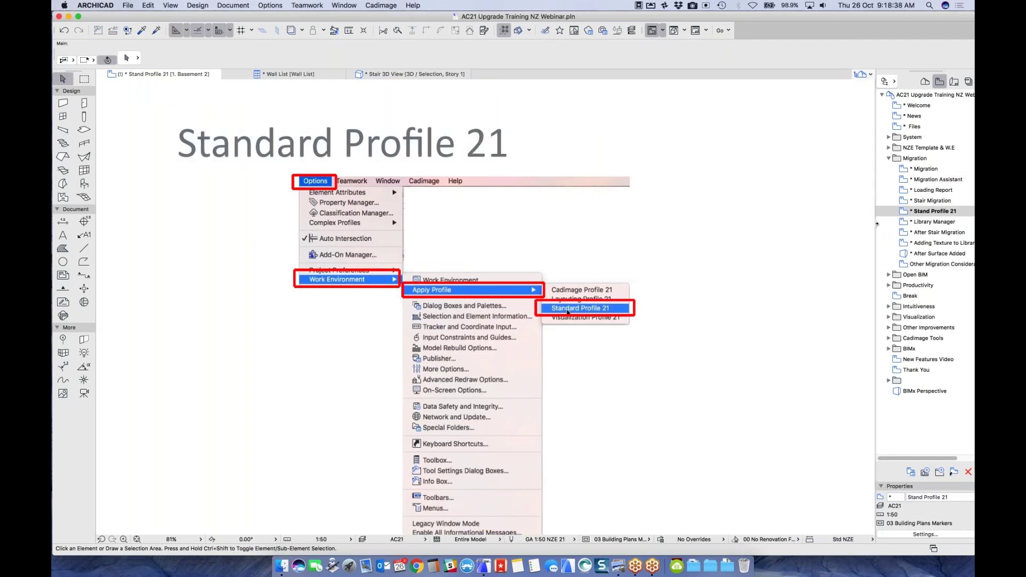
# Step: Open the Library Manager view from the Migration folder and bring up the Library Manager dialog, enlarged with its warnings expanded
pyautogui.doubleClick(924, 222)
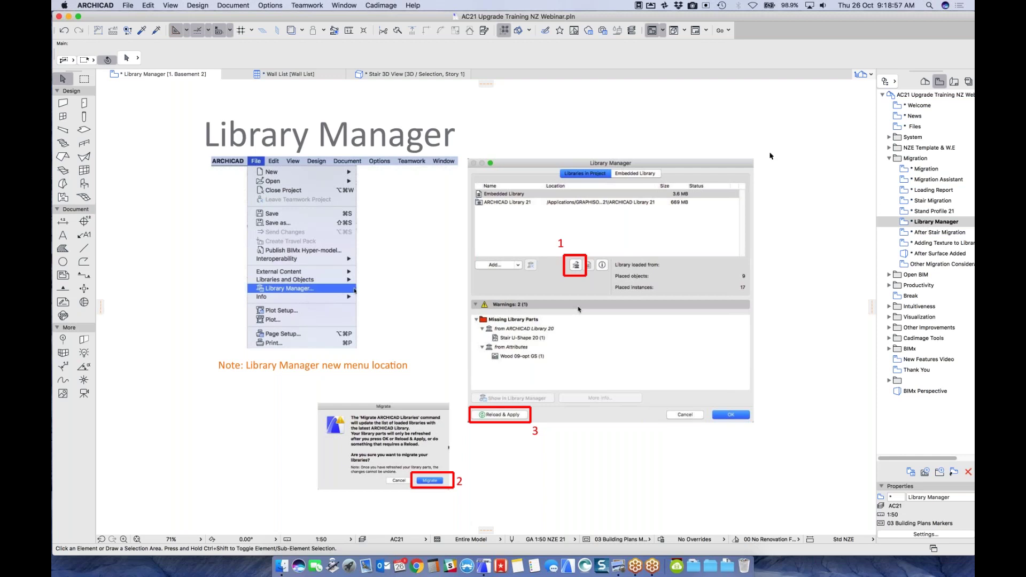
pyautogui.click(119, 4)
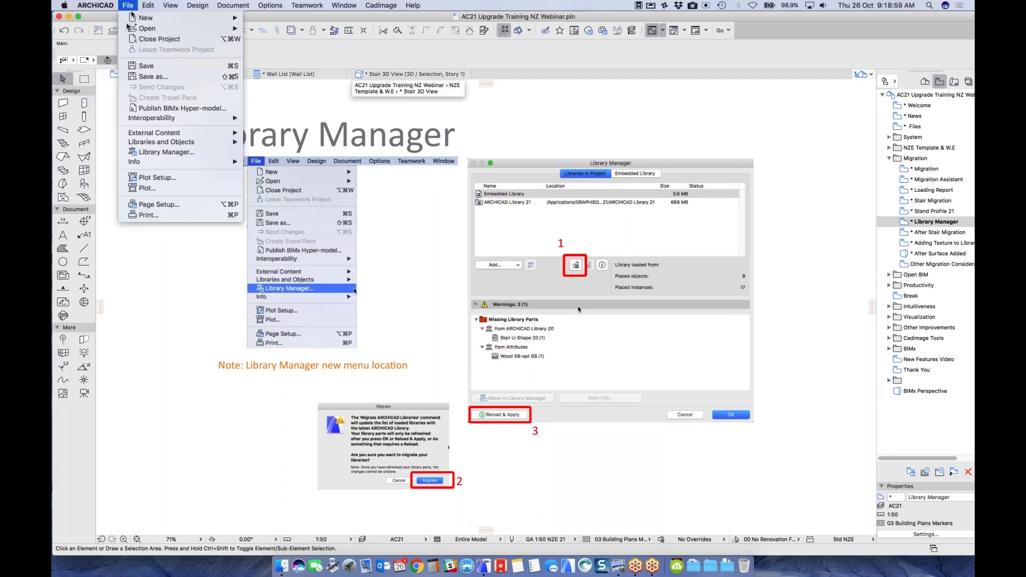
pyautogui.click(159, 156)
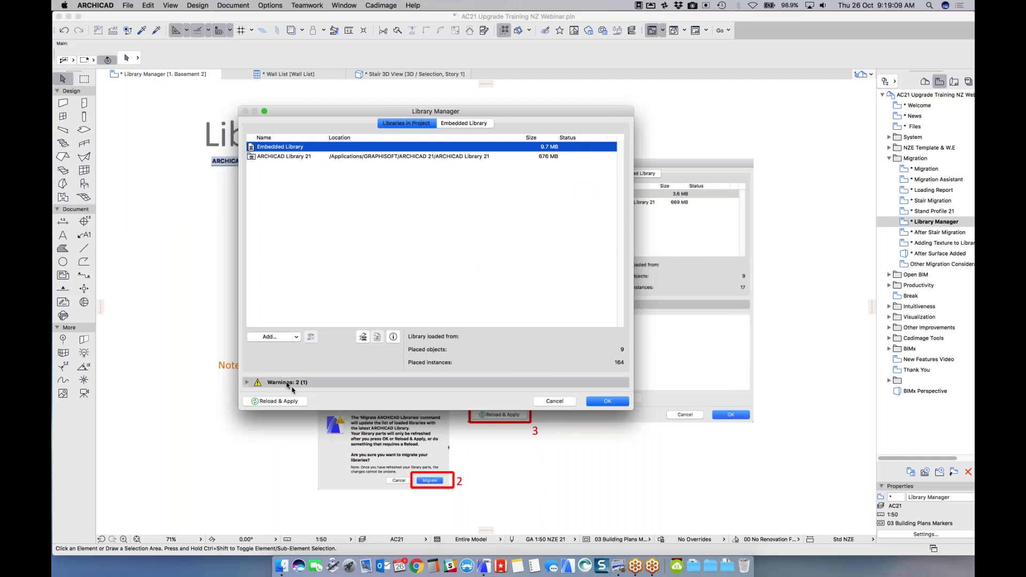
pyautogui.click(248, 382)
pyautogui.moveTo(632, 409); pyautogui.dragTo(575, 454)
pyautogui.moveTo(384, 112); pyautogui.dragTo(445, 100)
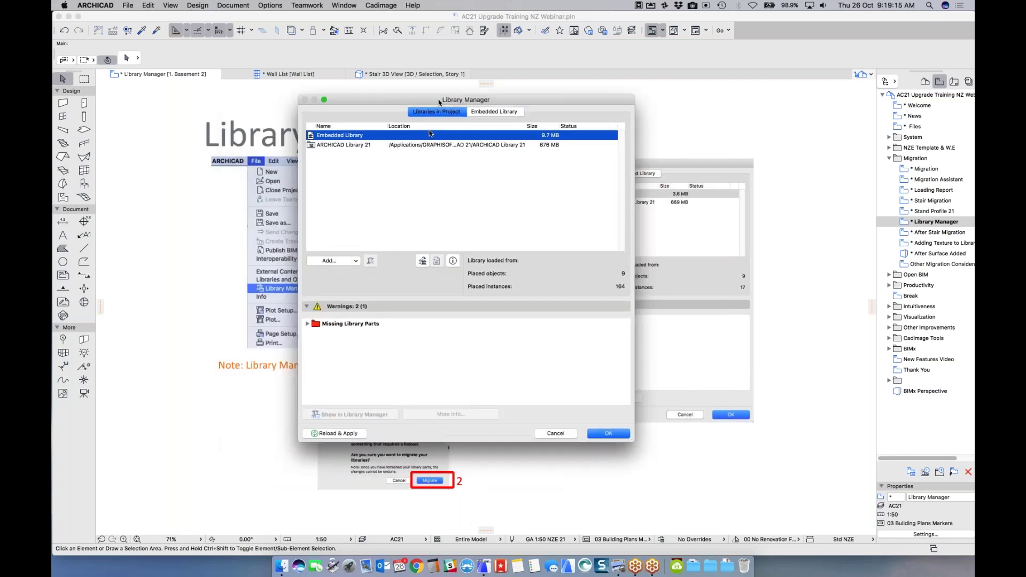
# Step: Examine the missing library parts from attributes and check which surface uses the Wood 09-opt GS texture
pyautogui.click(307, 324)
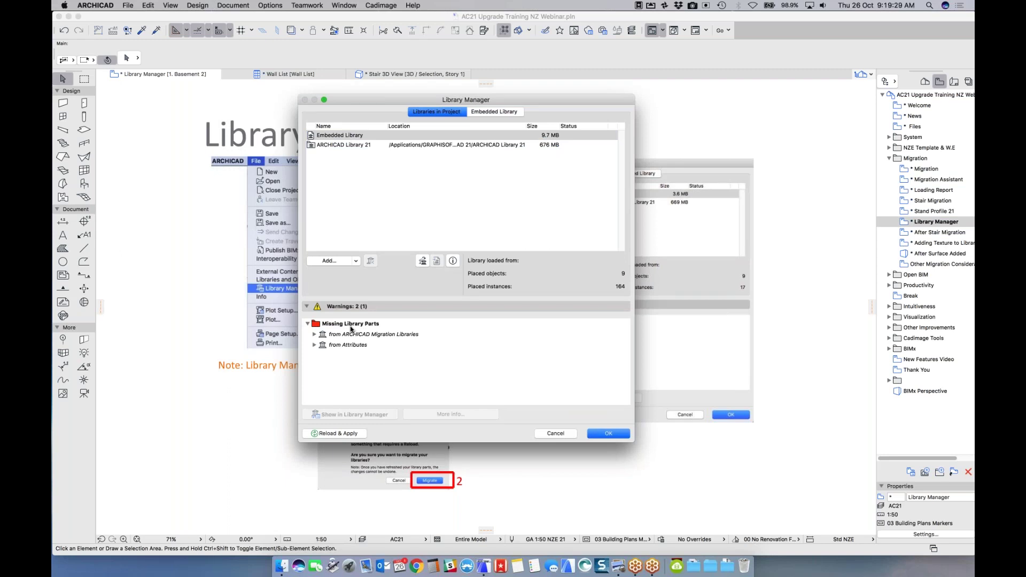
pyautogui.click(314, 346)
pyautogui.click(342, 355)
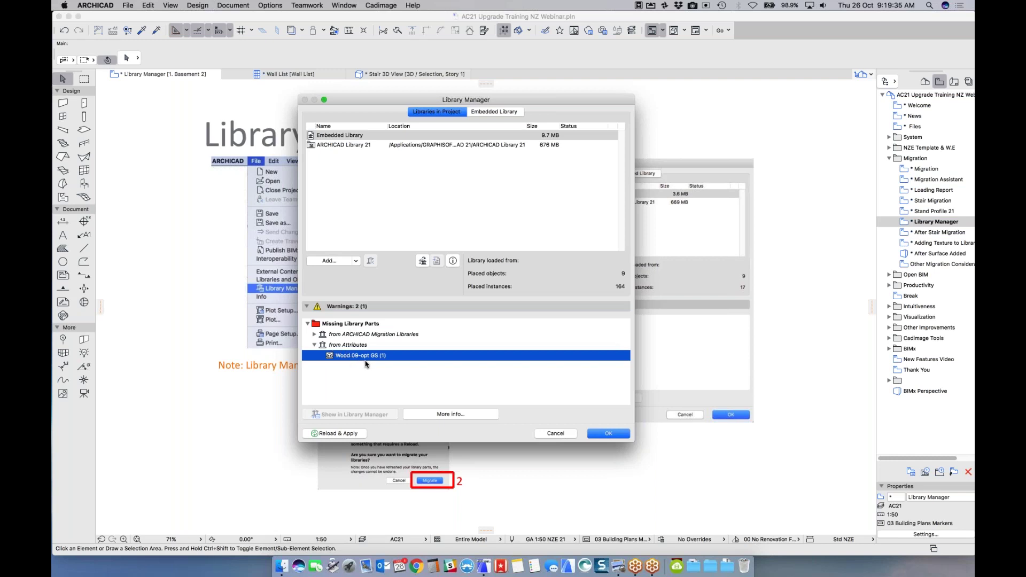
pyautogui.click(464, 415)
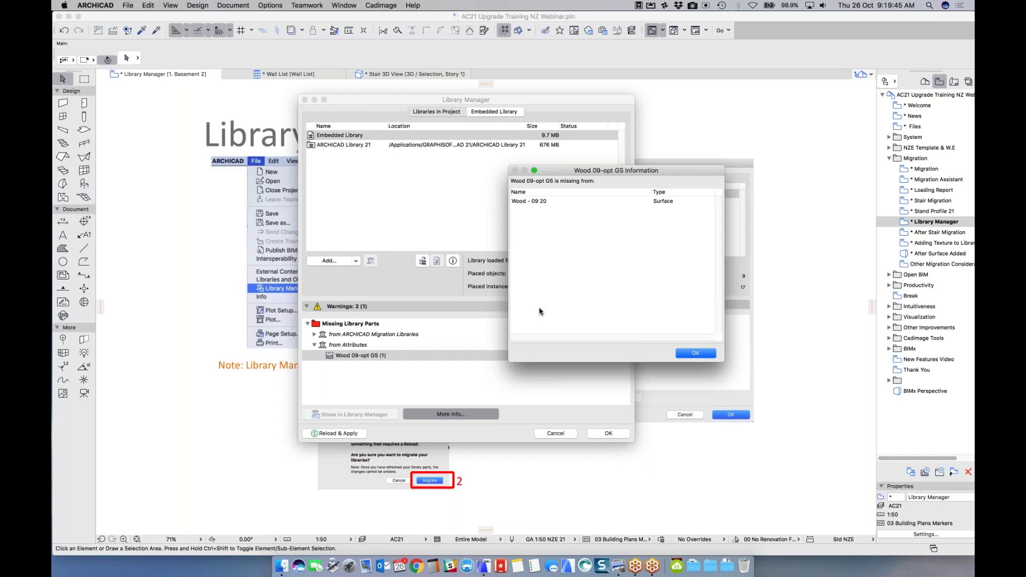
pyautogui.click(539, 202)
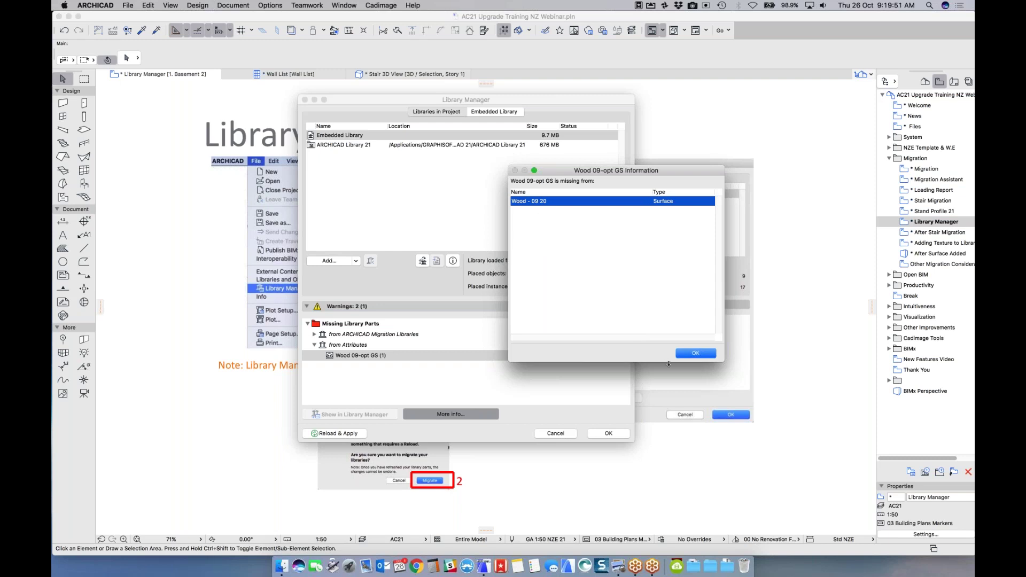
pyautogui.click(688, 353)
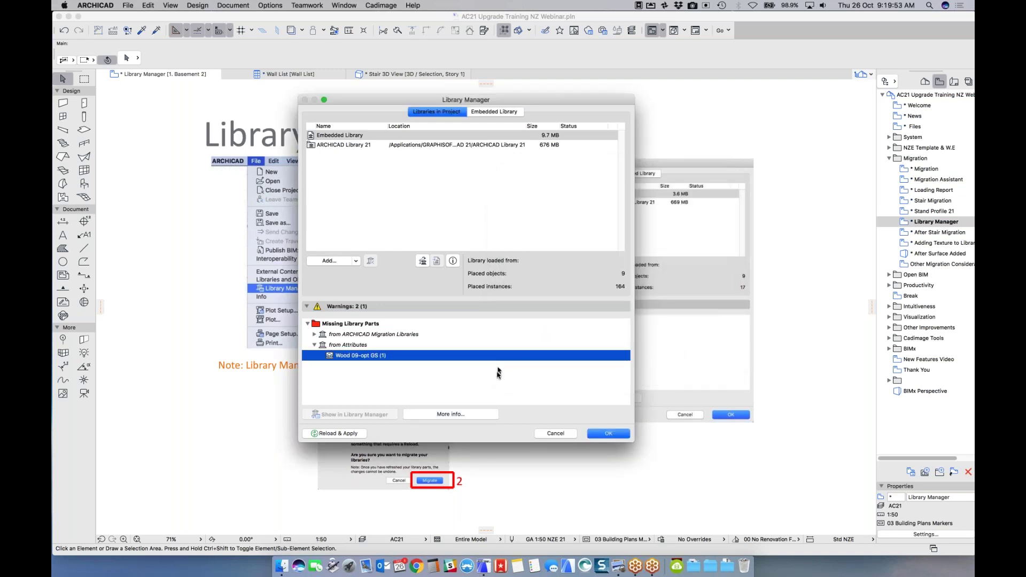
pyautogui.click(481, 378)
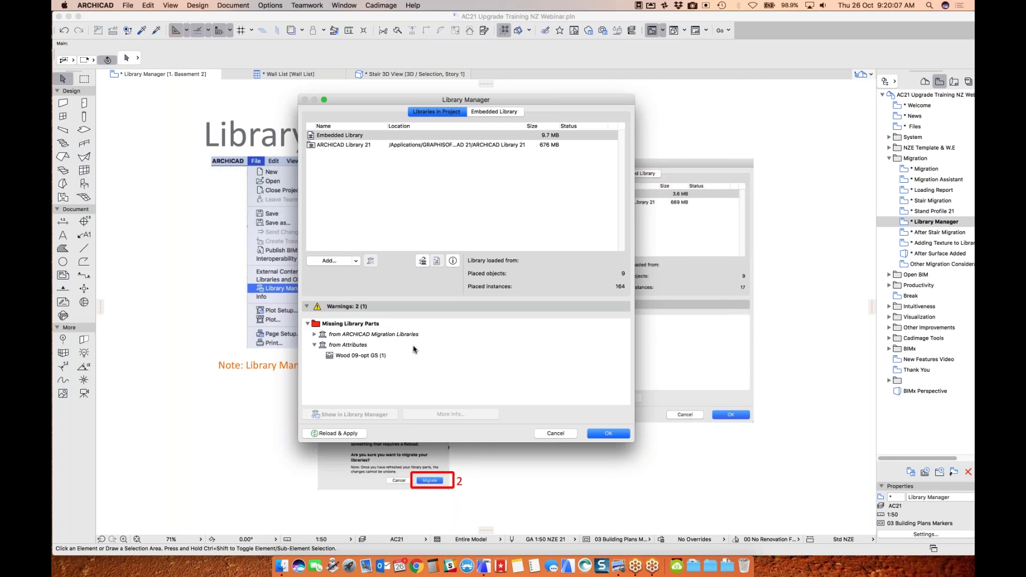
# Step: Migrate the project's ARCHICAD libraries, apply the change and close the Library Loading Report
pyautogui.click(422, 261)
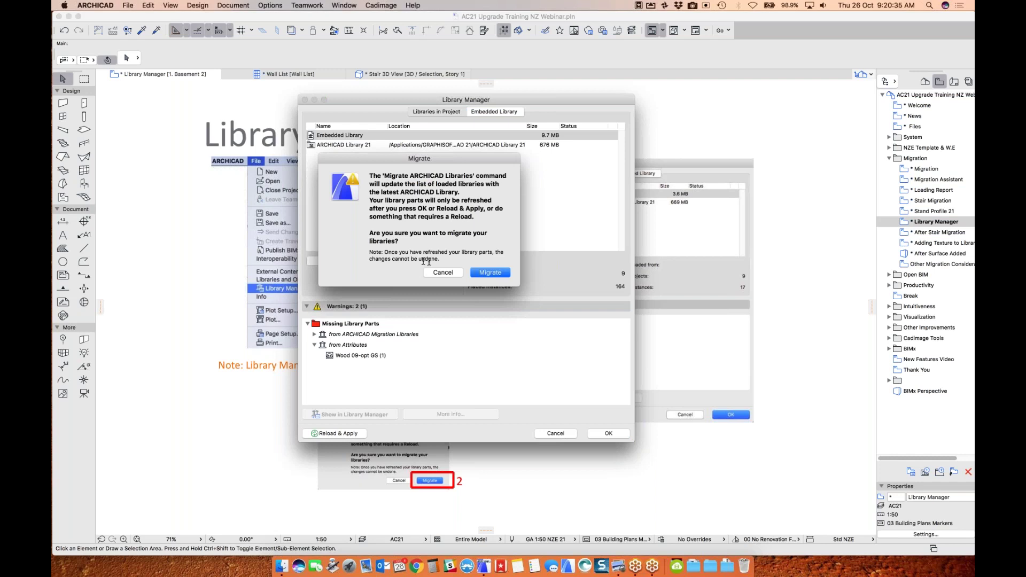
pyautogui.click(481, 273)
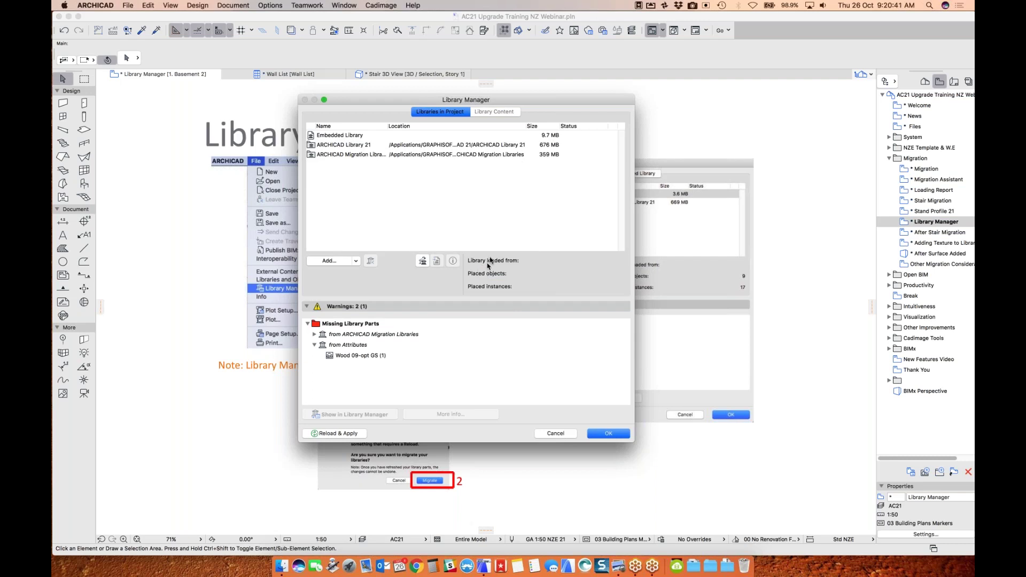
pyautogui.click(599, 435)
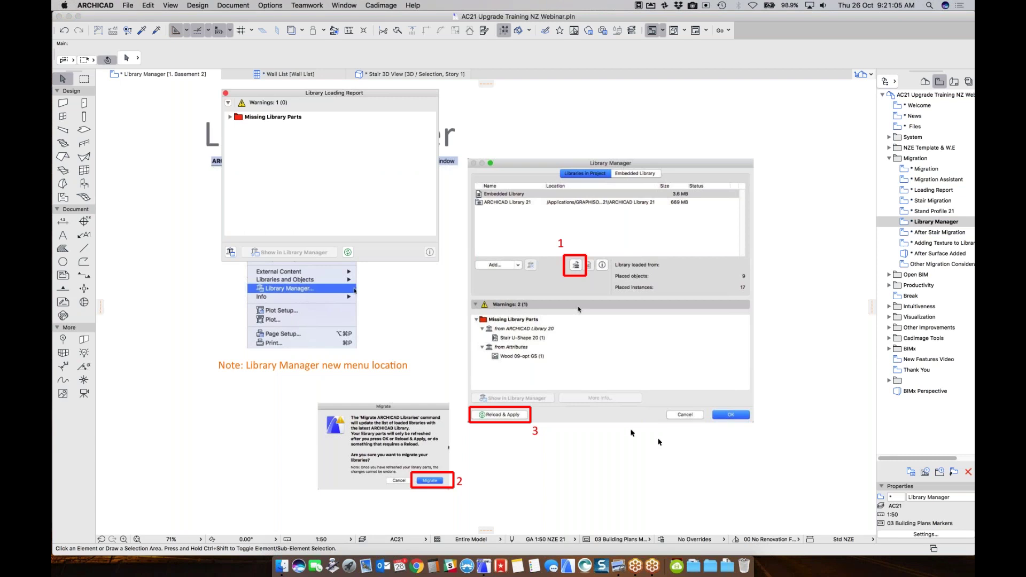
pyautogui.click(230, 117)
pyautogui.click(226, 93)
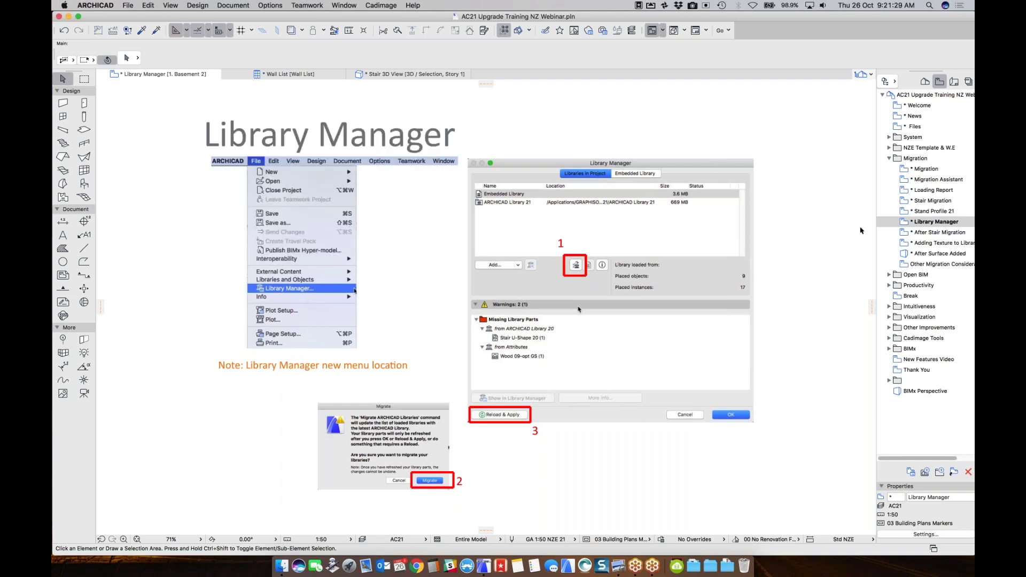
# Step: In the After Stair Migration view, review the object settings of the AC20 Created Stair Object without changing them
pyautogui.click(921, 234)
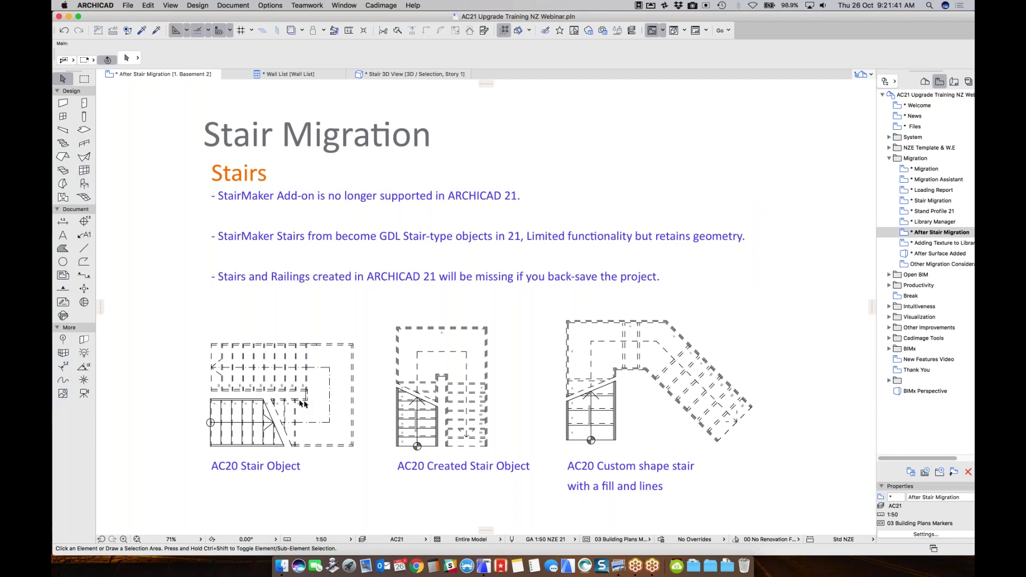
pyautogui.click(422, 388)
pyautogui.press('super+t')
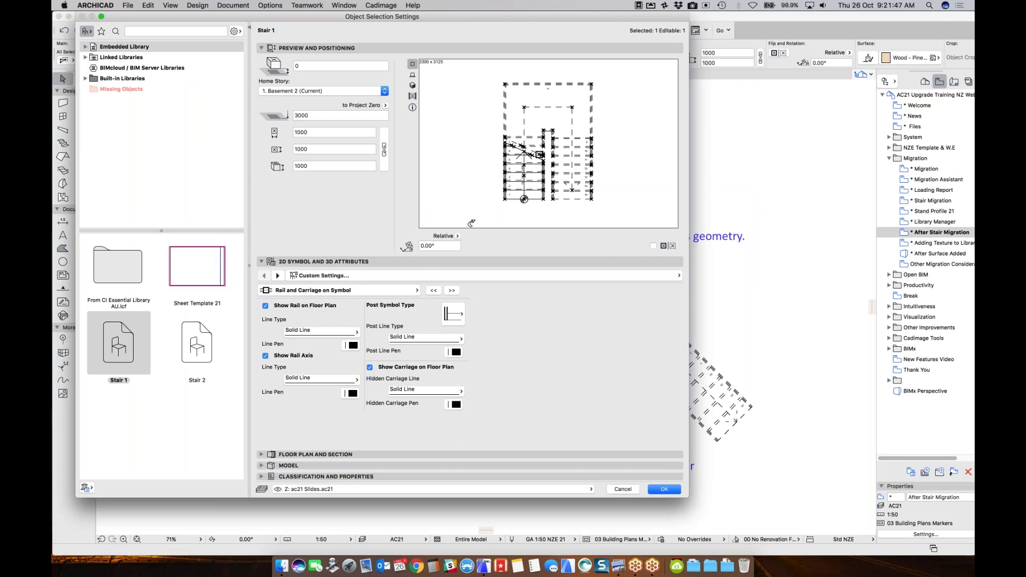
pyautogui.moveTo(484, 22); pyautogui.dragTo(528, 39)
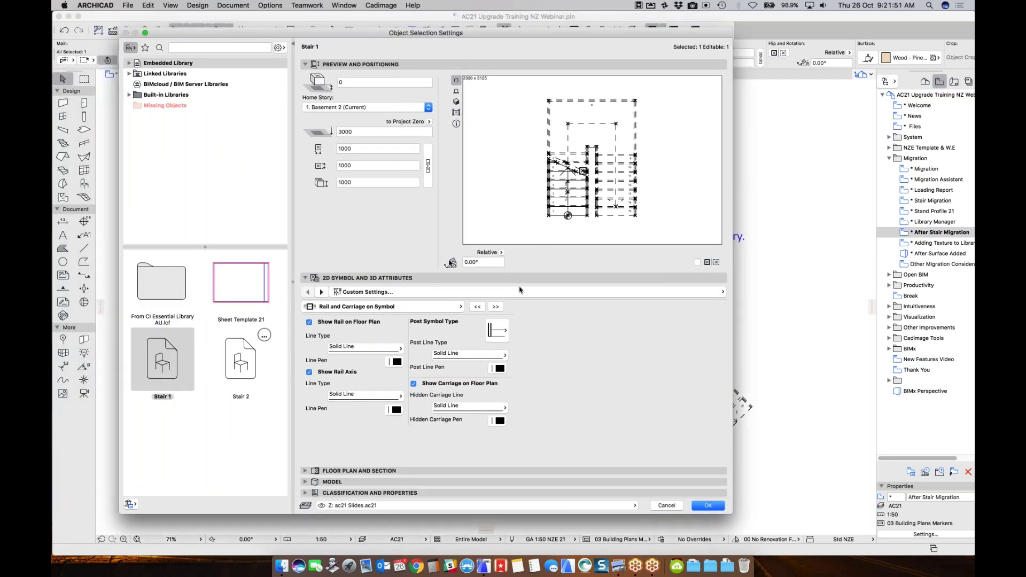
pyautogui.click(321, 292)
pyautogui.click(321, 292)
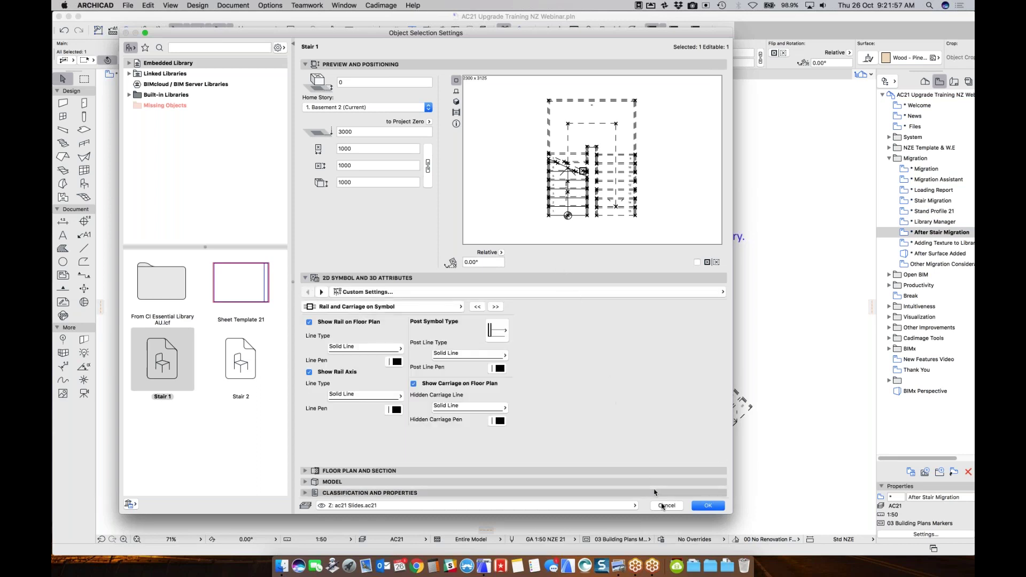
pyautogui.moveTo(729, 511); pyautogui.dragTo(659, 514)
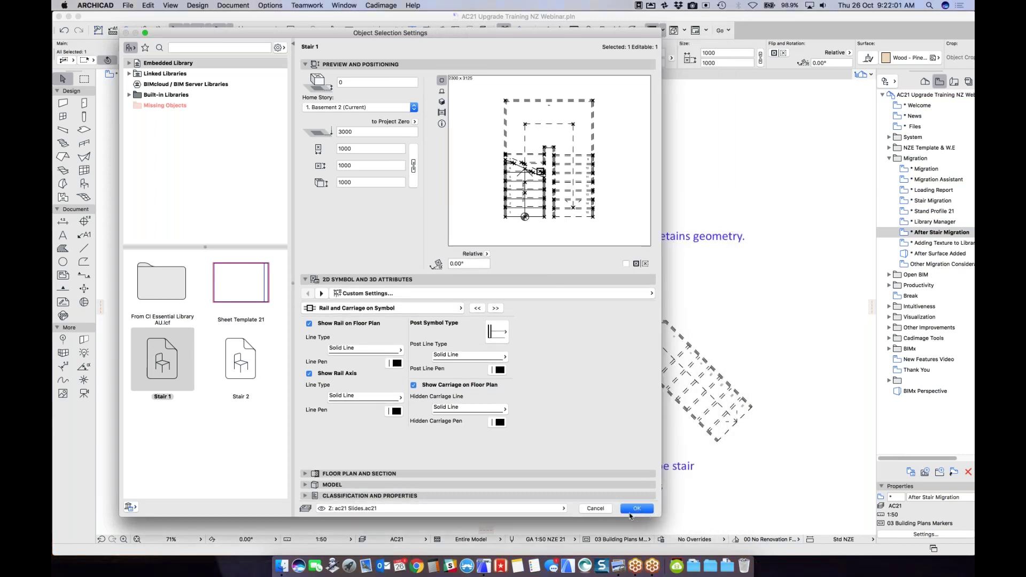
pyautogui.click(596, 511)
pyautogui.click(380, 409)
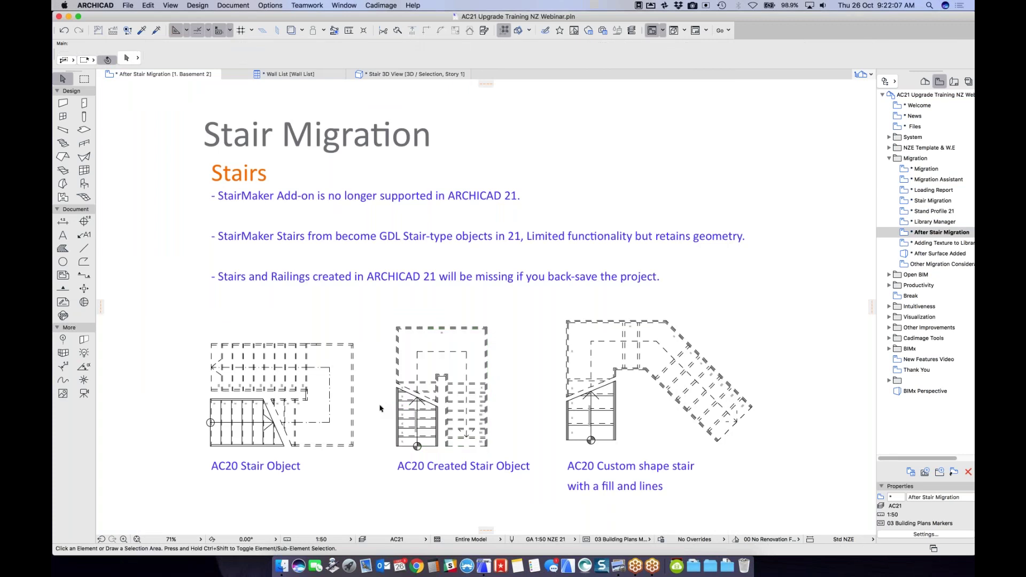
# Step: Open the Adding Texture to Library view and bring up the missing library parts from attributes in the Library Manager
pyautogui.doubleClick(943, 244)
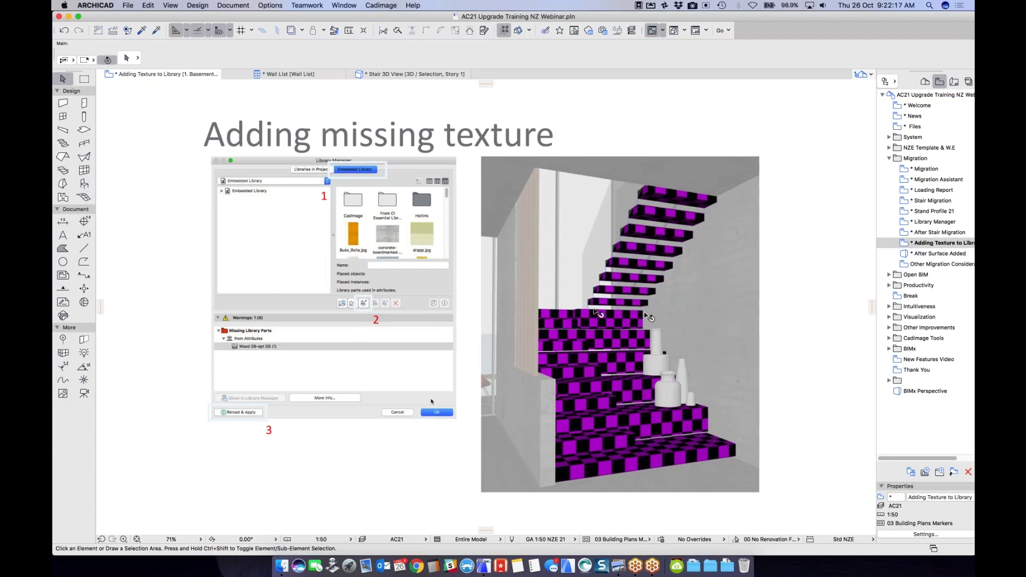
pyautogui.click(605, 379)
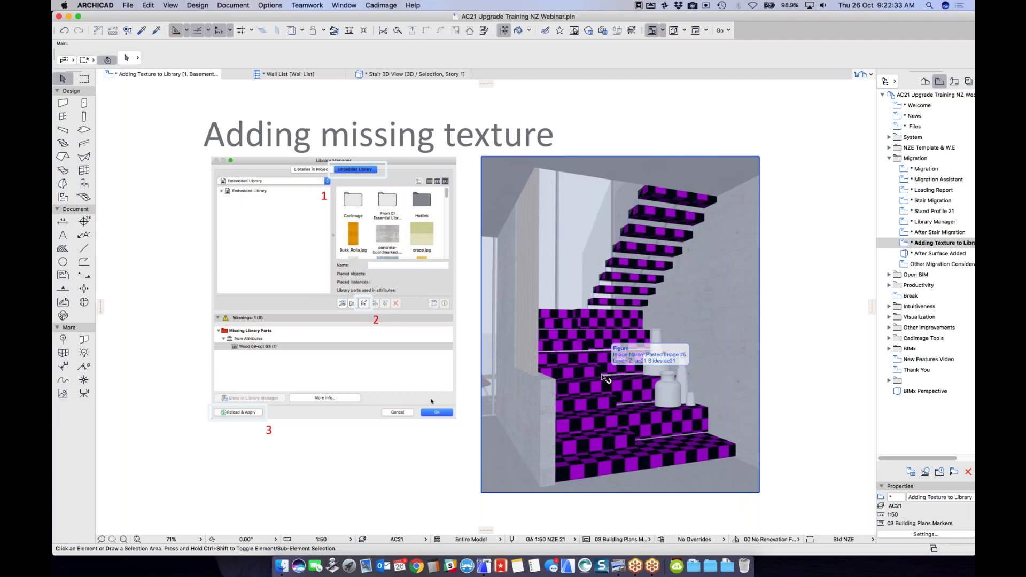
pyautogui.press('Escape')
pyautogui.click(128, 4)
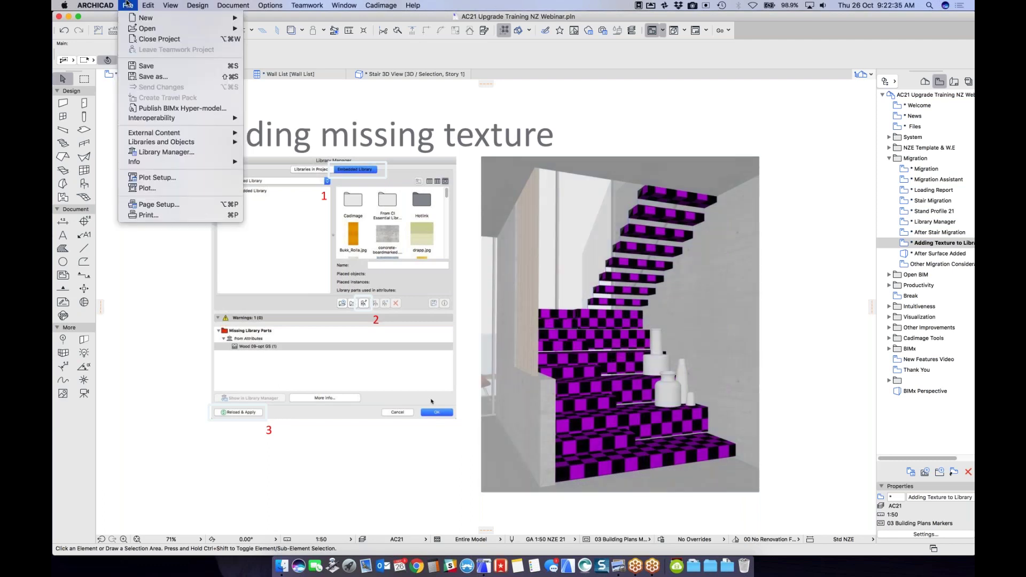
pyautogui.click(148, 153)
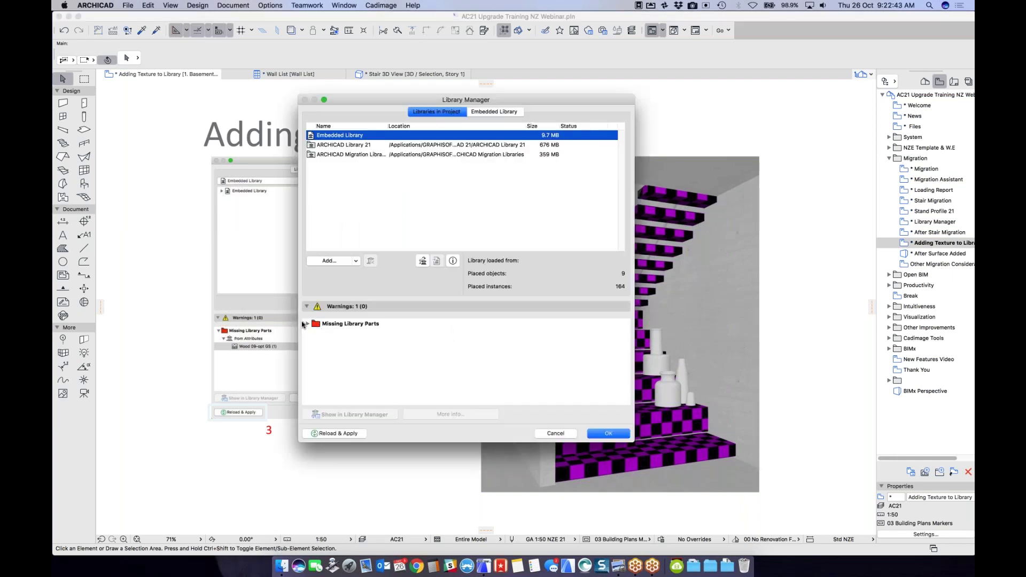
pyautogui.click(308, 324)
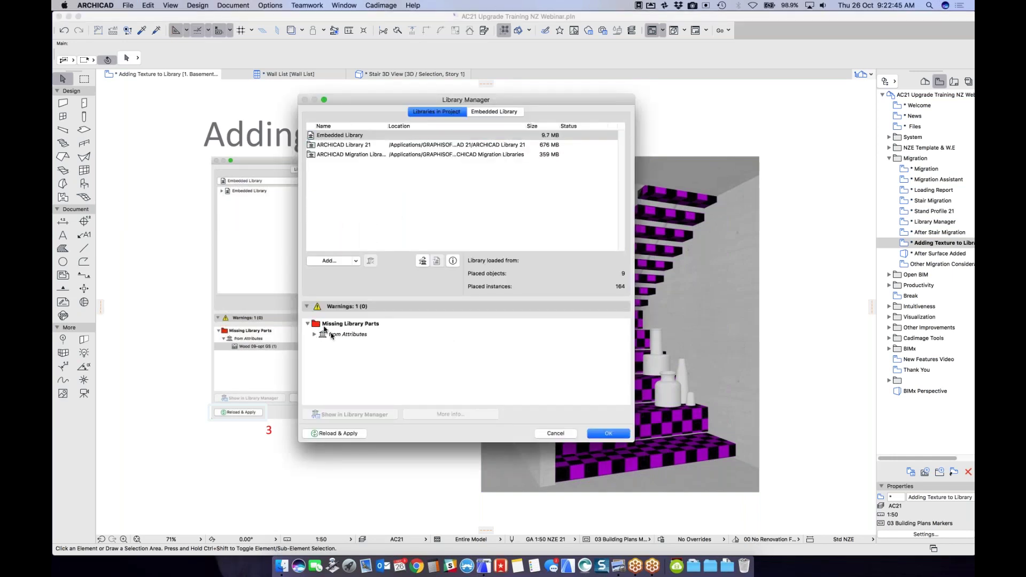
pyautogui.click(346, 335)
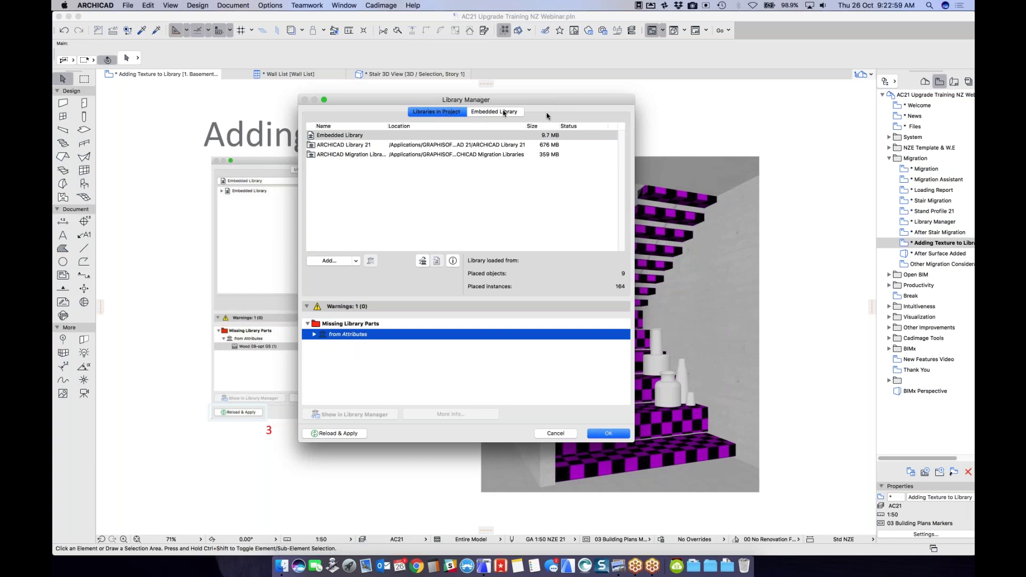
# Step: Add the Wood 09-opt GS.jpg texture from the AC21 Upgrade Training folder to the Embedded Library and apply the library change
pyautogui.click(510, 115)
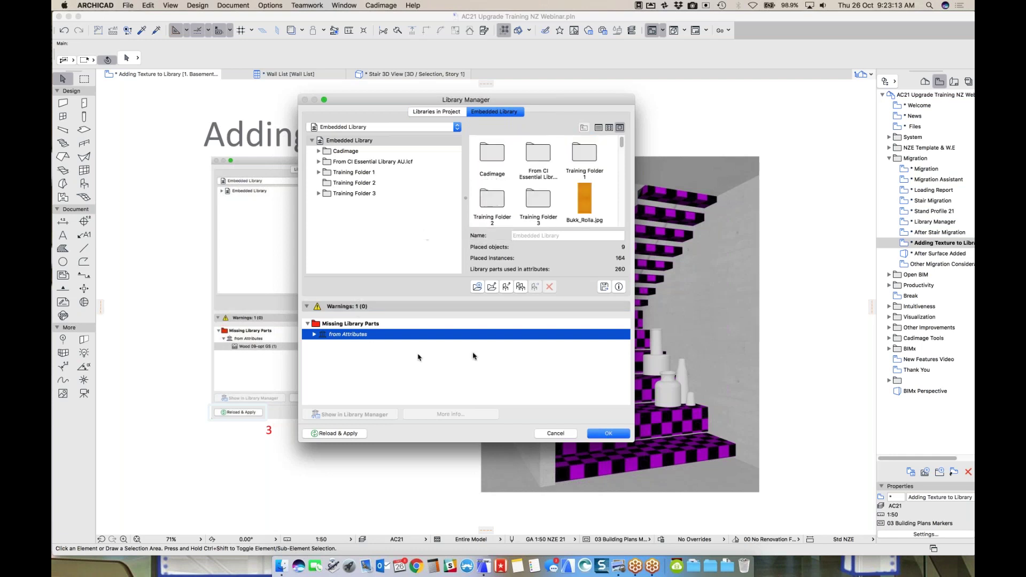
pyautogui.click(507, 290)
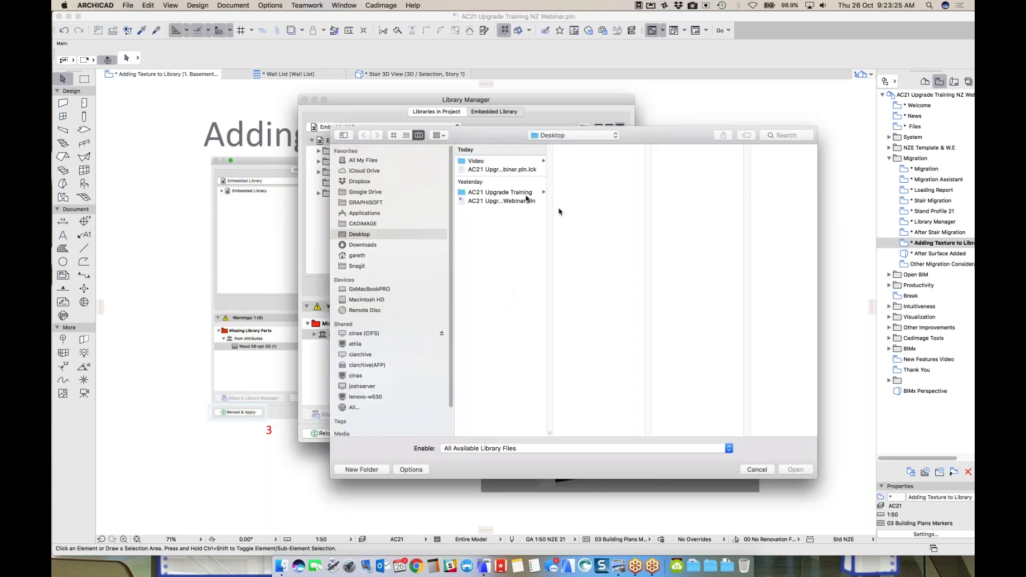
pyautogui.click(500, 192)
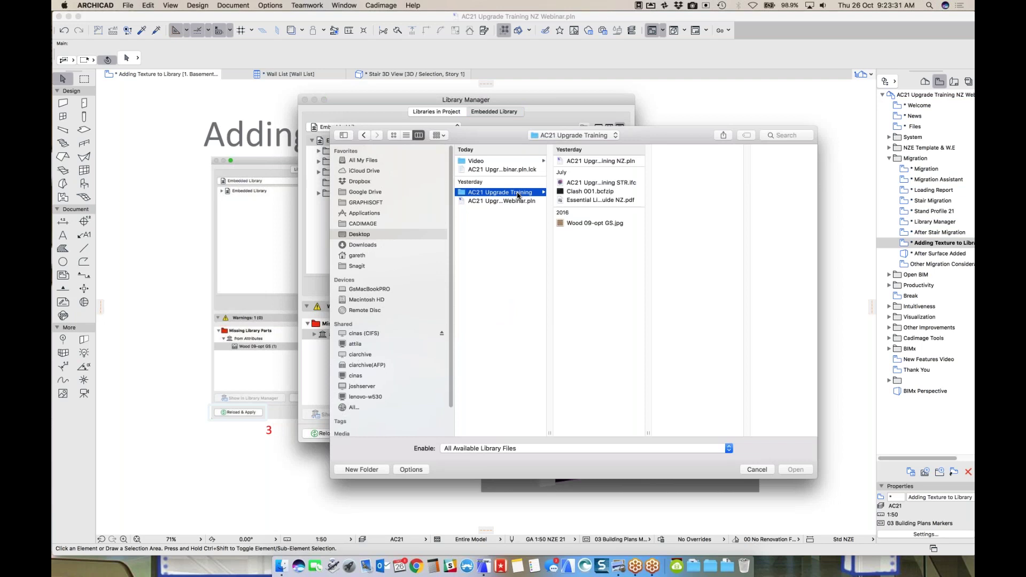
pyautogui.click(581, 224)
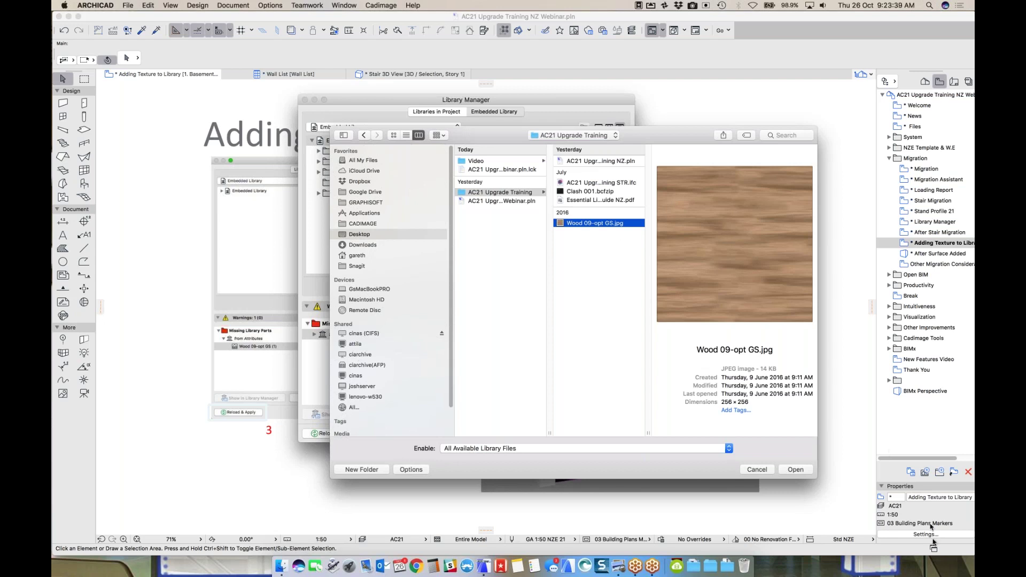
pyautogui.click(940, 553)
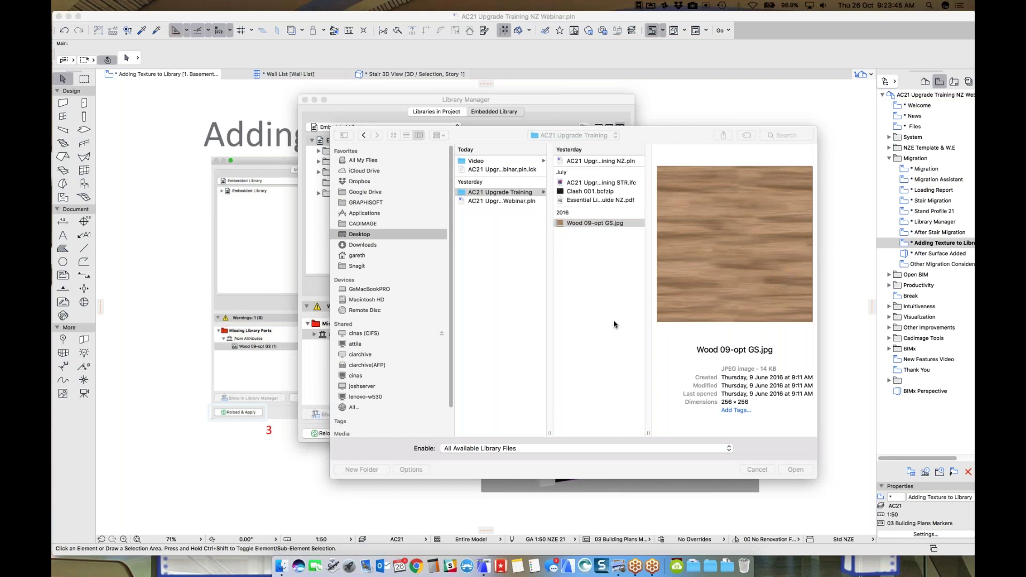
pyautogui.click(569, 349)
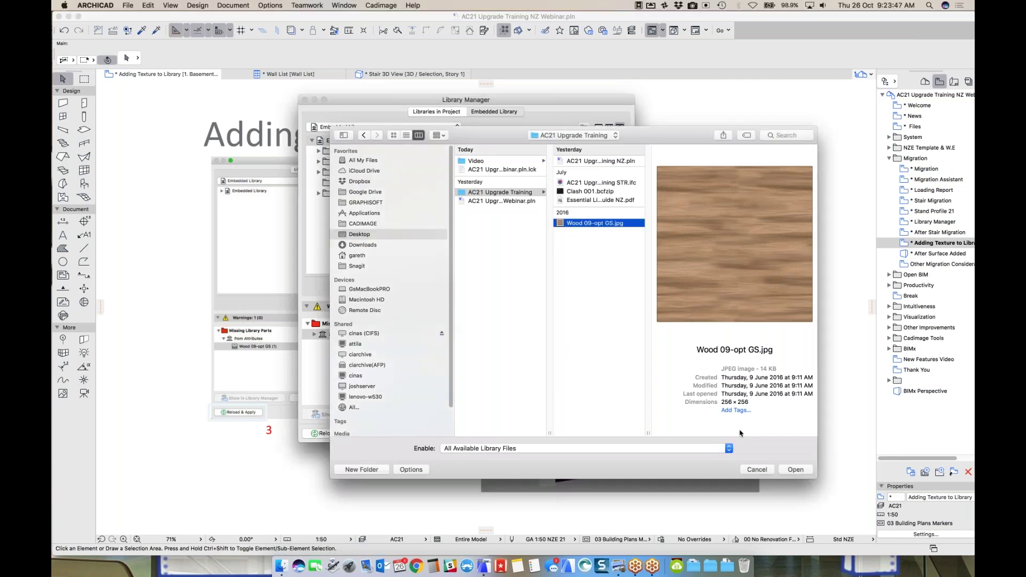
pyautogui.click(794, 470)
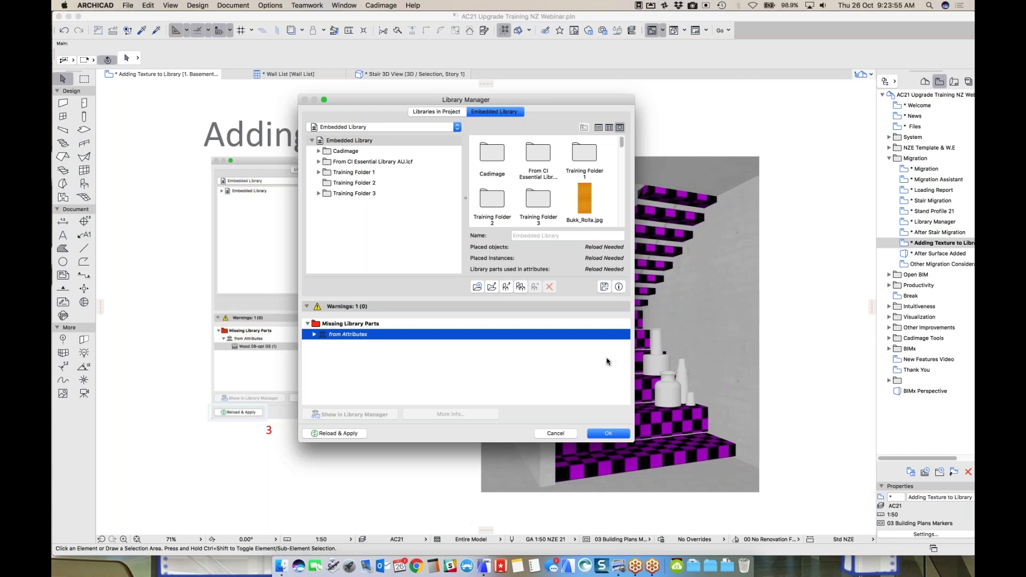
pyautogui.click(605, 379)
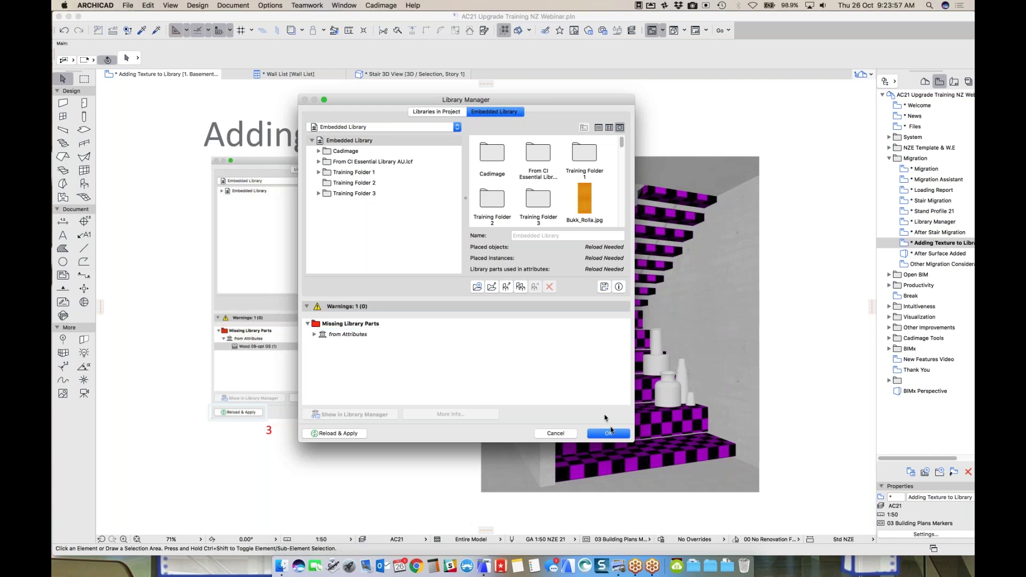
pyautogui.click(615, 437)
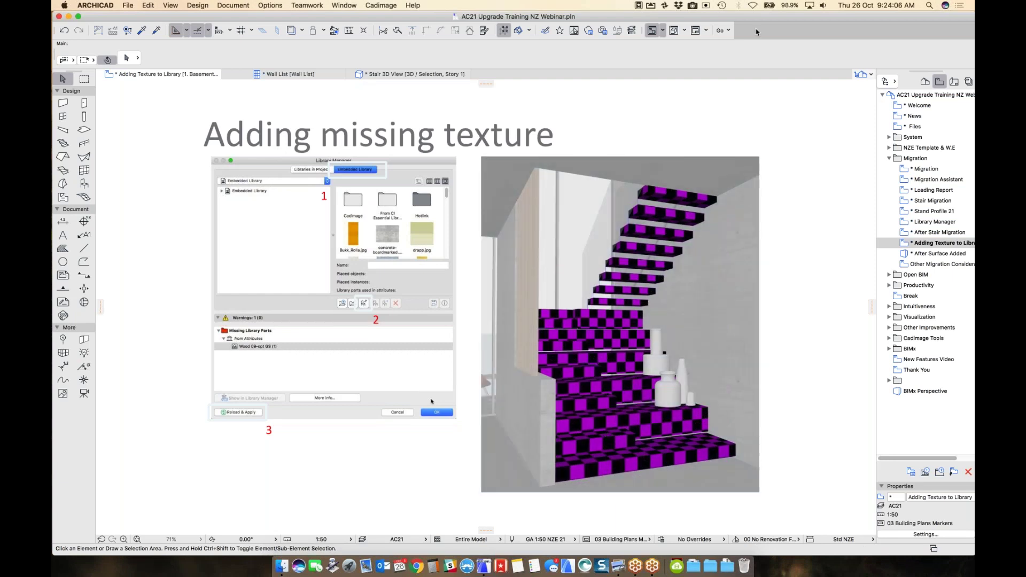
# Step: Open the After Surface Added 3D view to check the wood texture on the stair
pyautogui.click(867, 19)
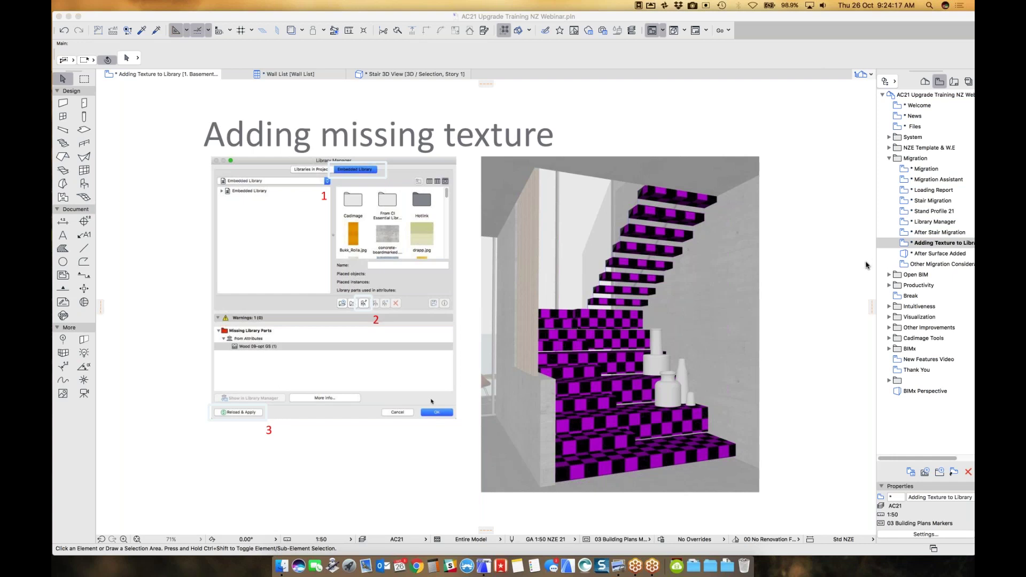
pyautogui.click(936, 256)
pyautogui.click(936, 256)
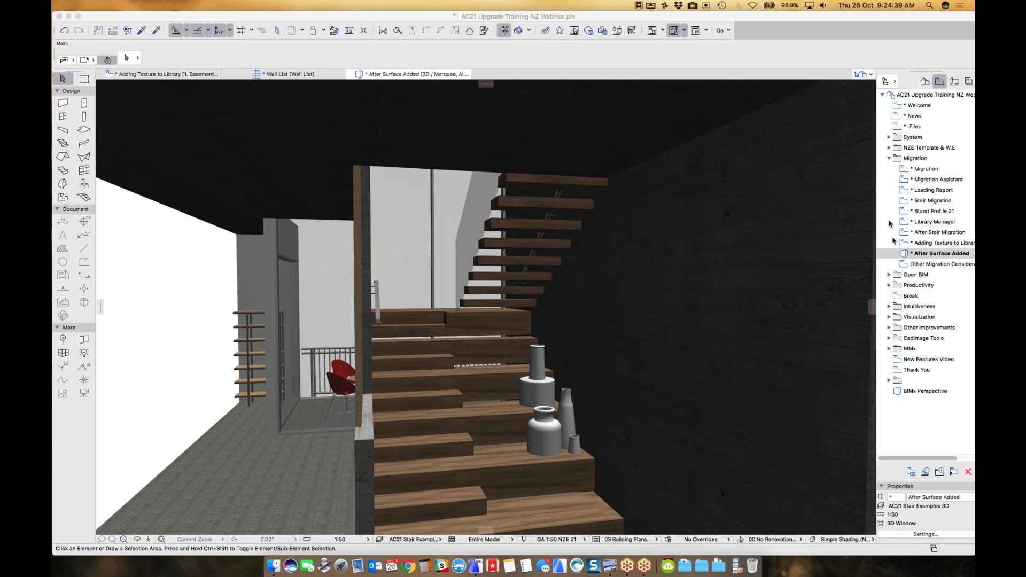
# Step: Collapse the Migration view folder, expand Open BIM and review its Open BIM and IFC Hotlink 20 views
pyautogui.click(889, 159)
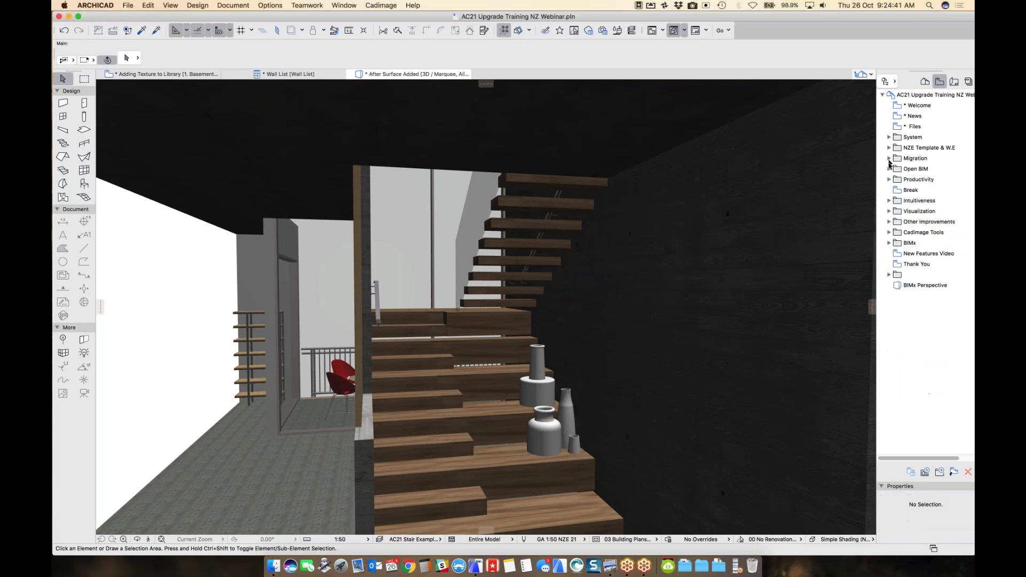
pyautogui.click(889, 169)
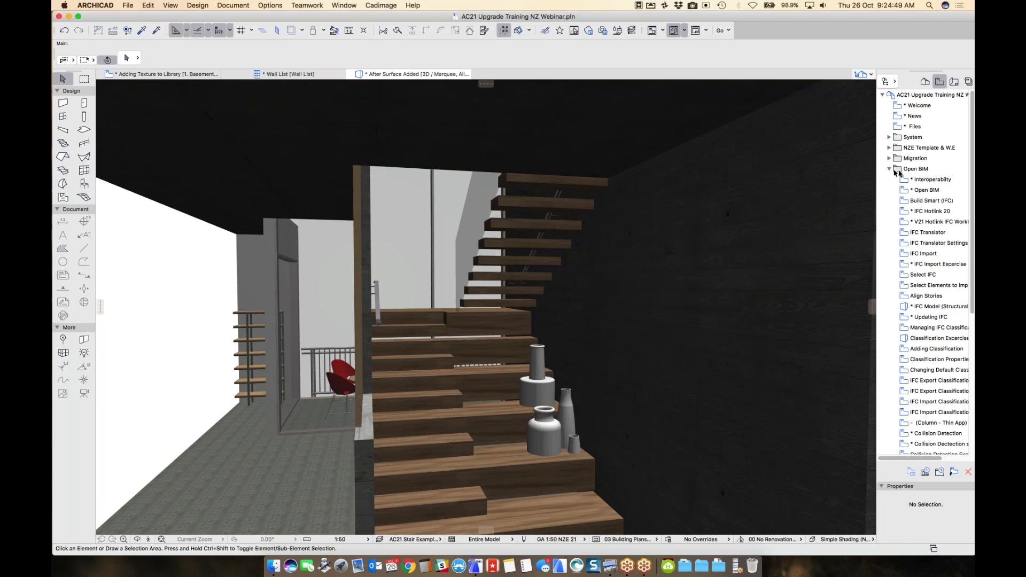
pyautogui.doubleClick(921, 192)
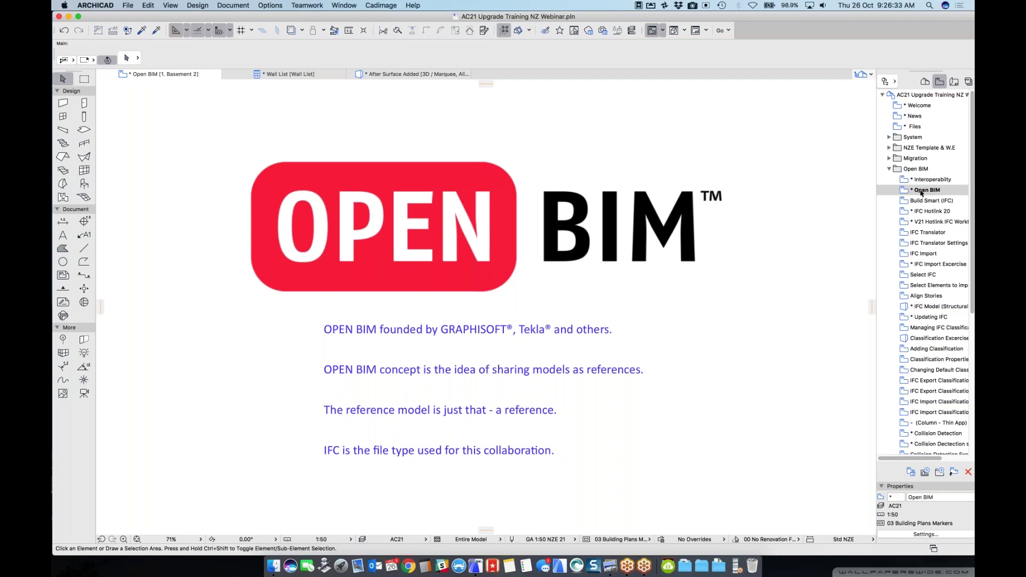
pyautogui.doubleClick(935, 209)
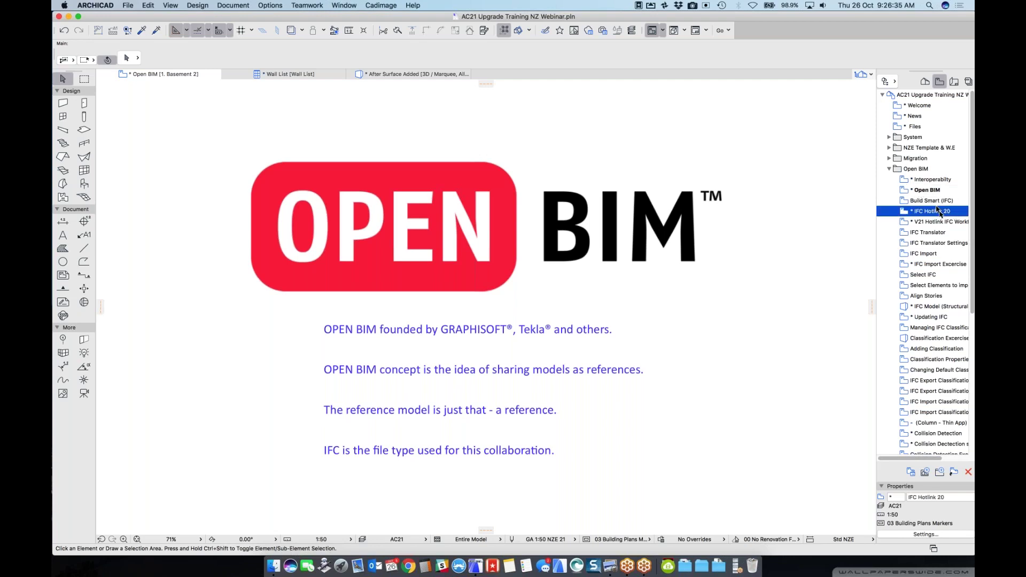
pyautogui.doubleClick(933, 212)
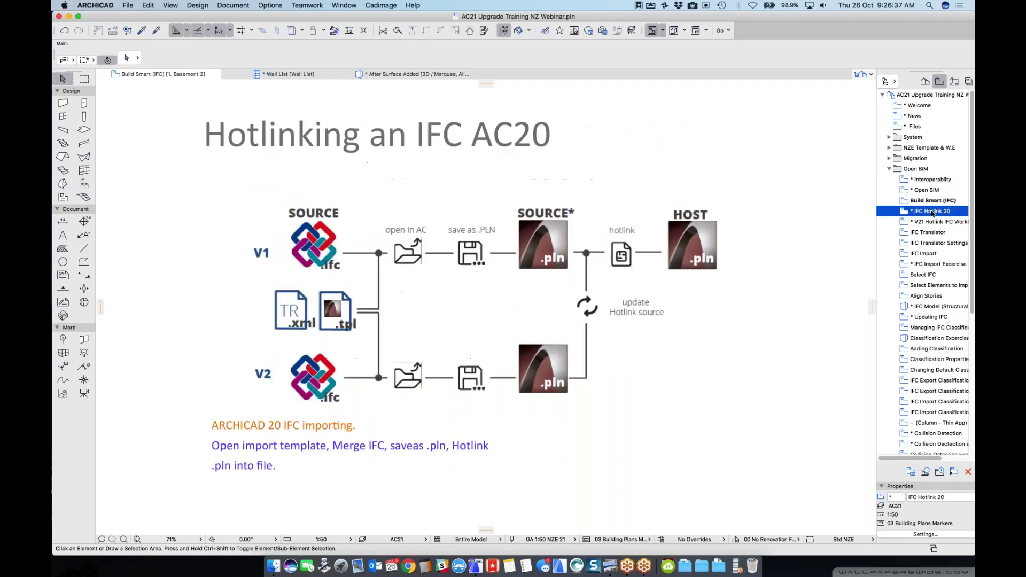
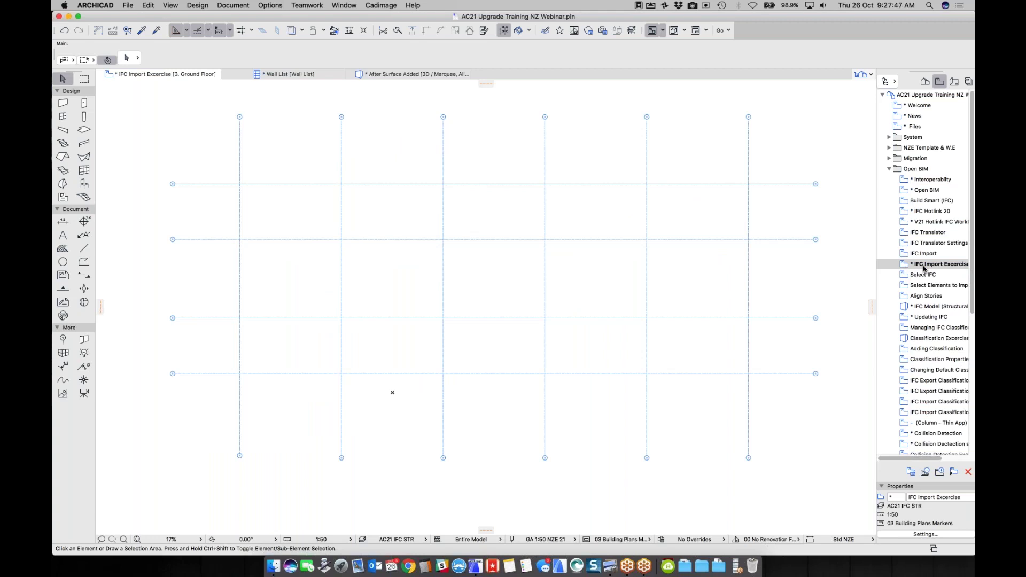
# Step: In the IFC Import Excercise view, start placing a hotlink whose new module comes from a file
pyautogui.moveTo(872, 273); pyautogui.dragTo(853, 277)
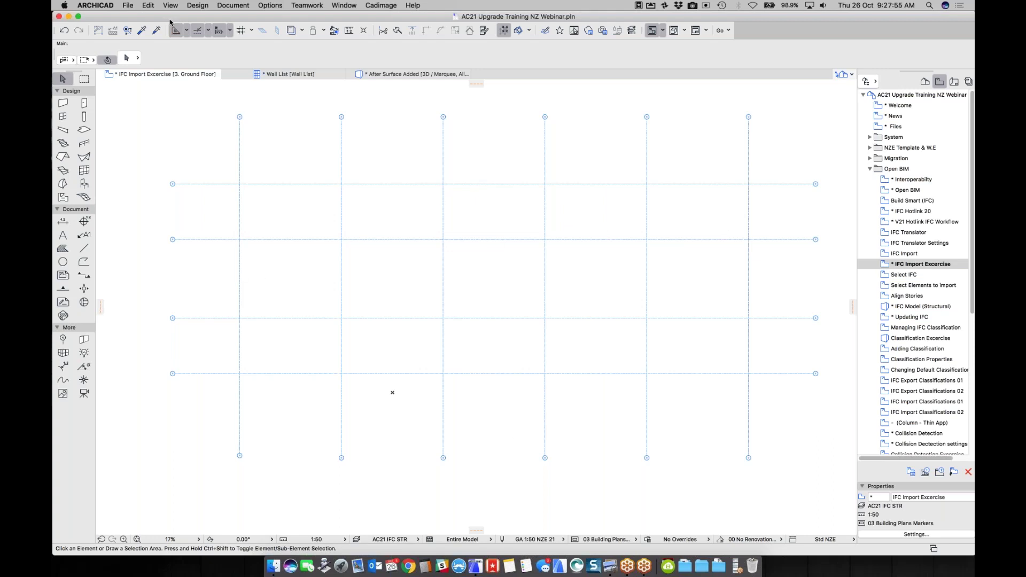
pyautogui.click(128, 5)
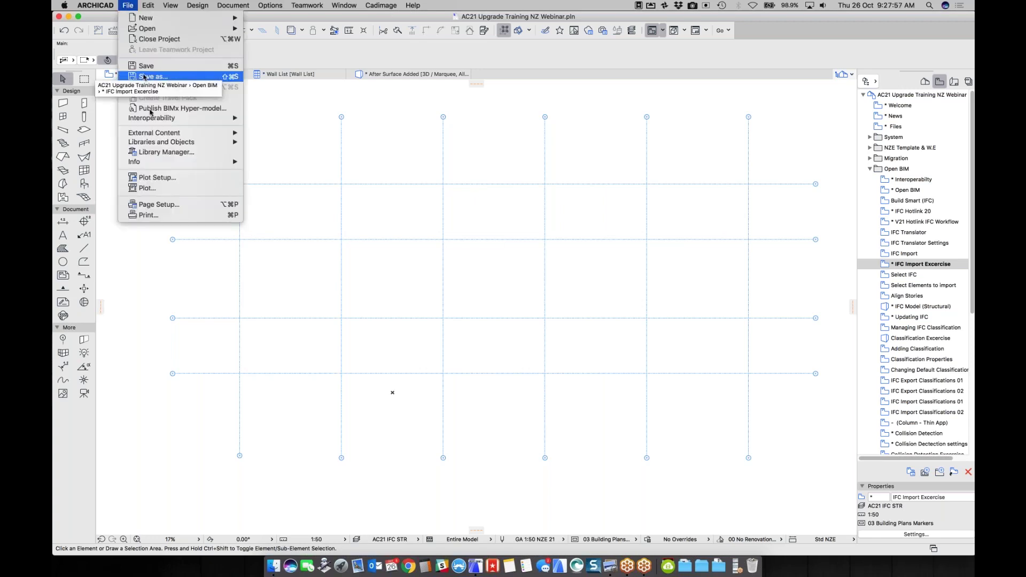
pyautogui.moveTo(156, 137)
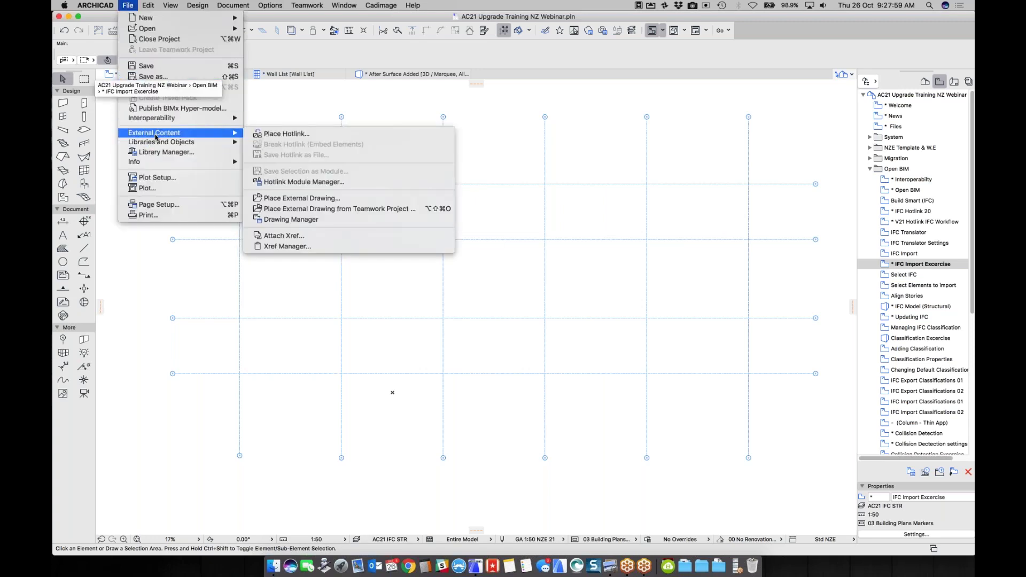
pyautogui.click(263, 134)
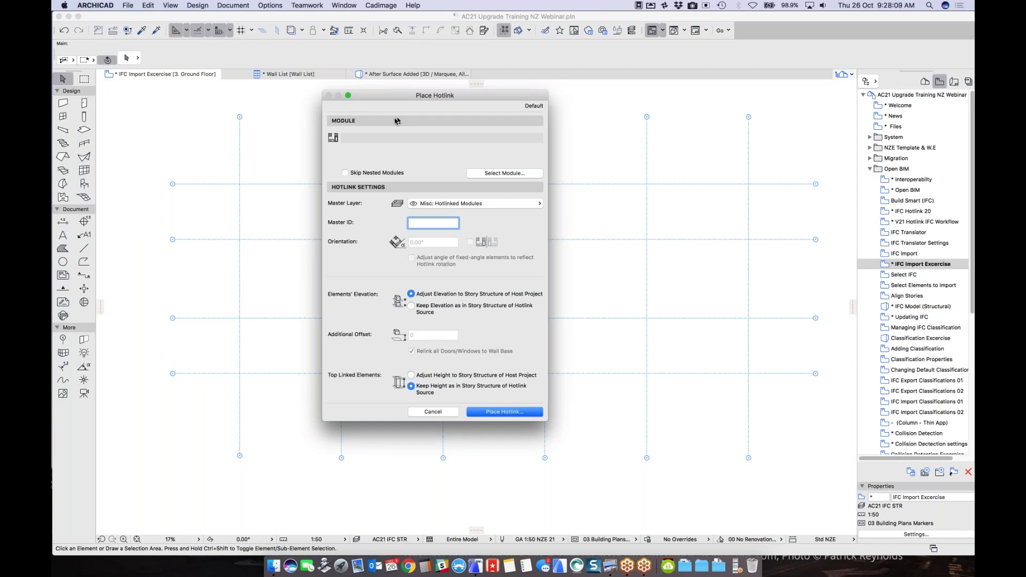
pyautogui.click(491, 173)
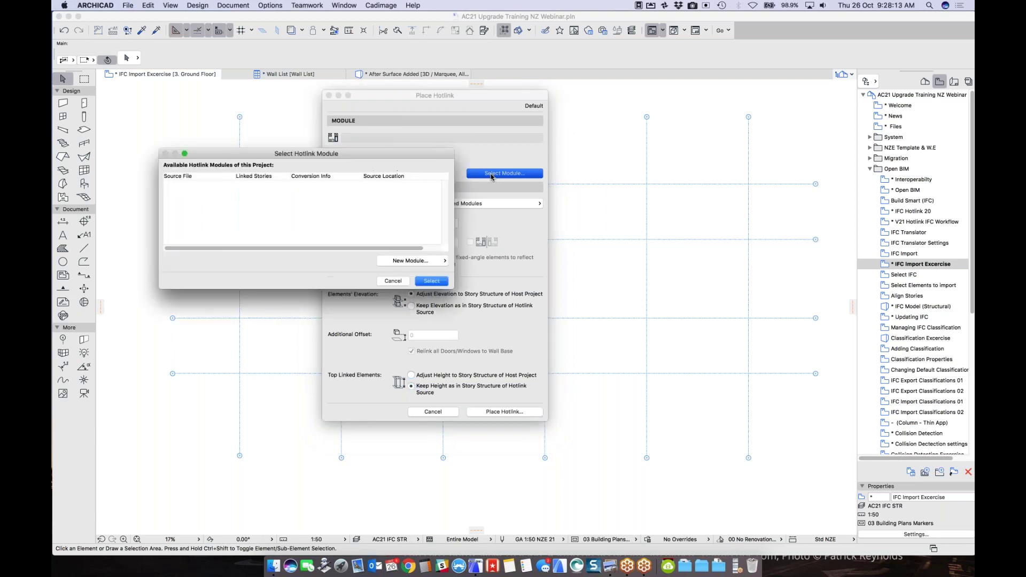
pyautogui.click(434, 262)
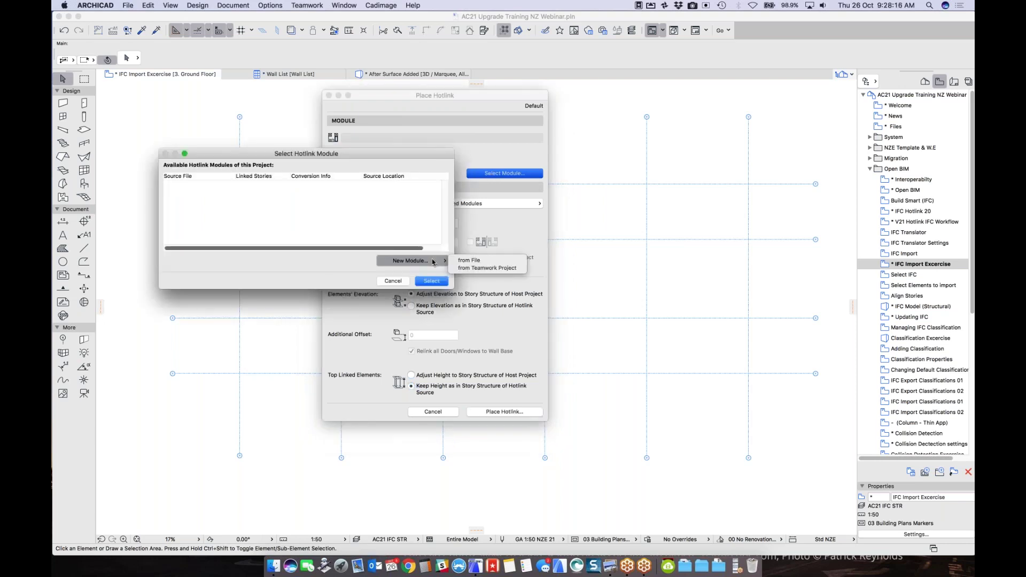
pyautogui.click(490, 263)
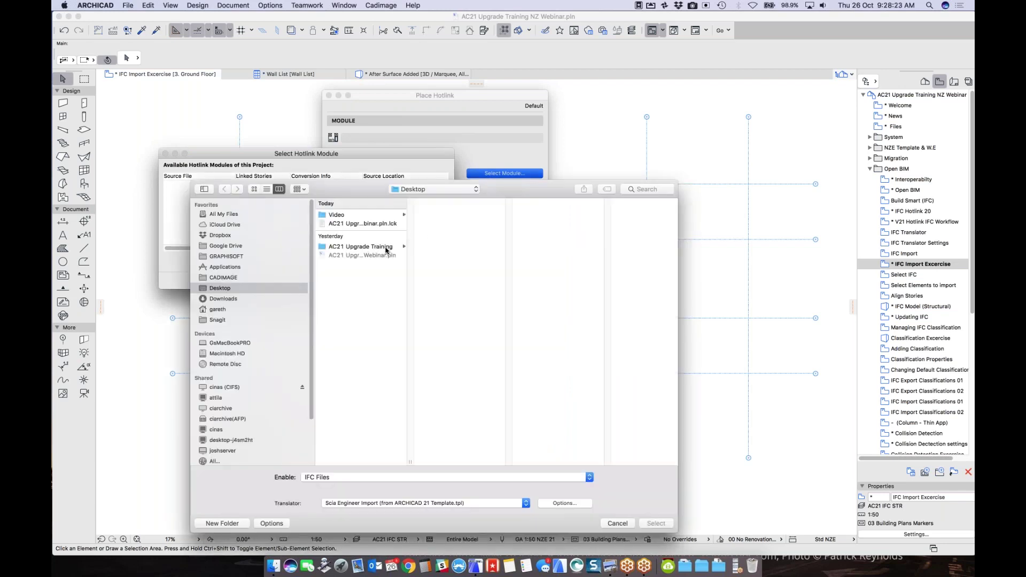
# Step: Choose AC21 Upgrade Training STR.ifc from the AC21 Upgrade Training folder as the module source, keeping IFC Files as the file type
pyautogui.click(386, 248)
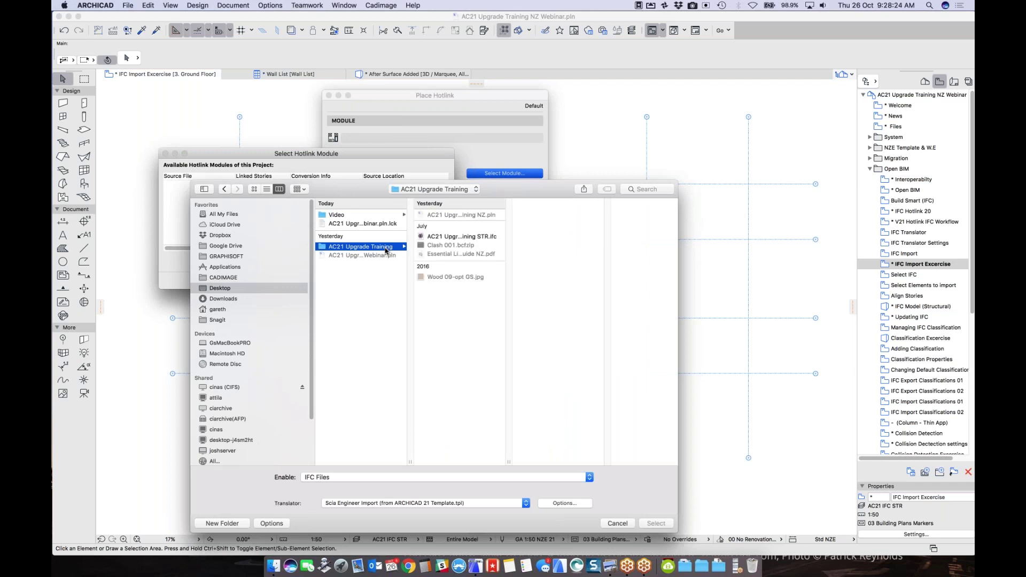
pyautogui.click(433, 238)
pyautogui.moveTo(508, 461); pyautogui.dragTo(537, 457)
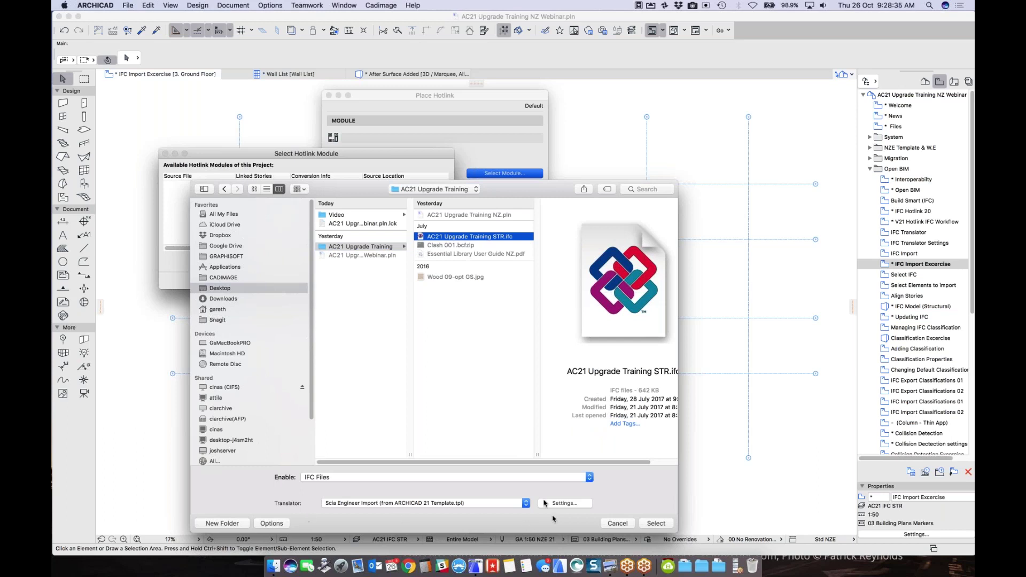
pyautogui.moveTo(491, 191); pyautogui.dragTo(542, 133)
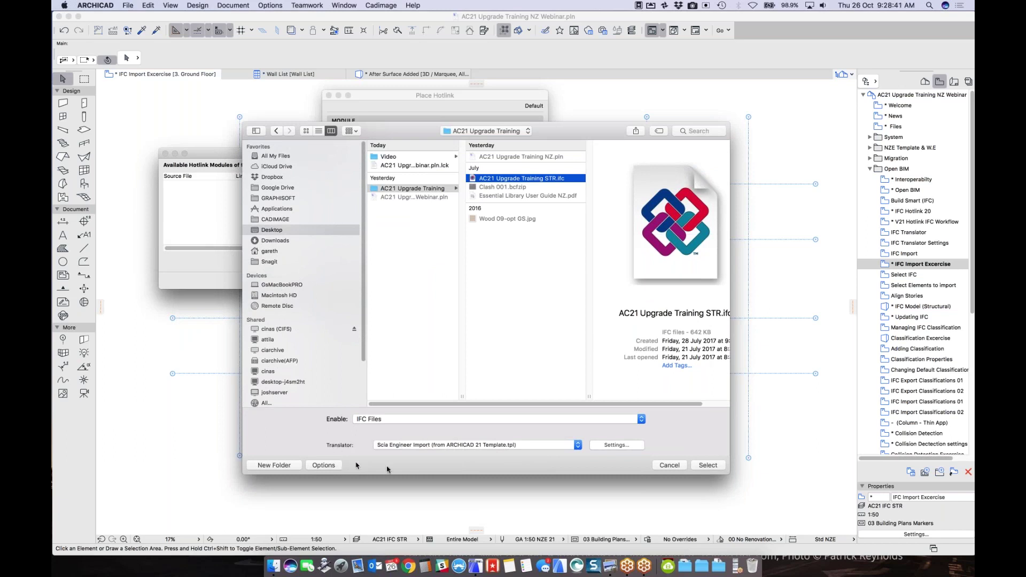
pyautogui.click(401, 421)
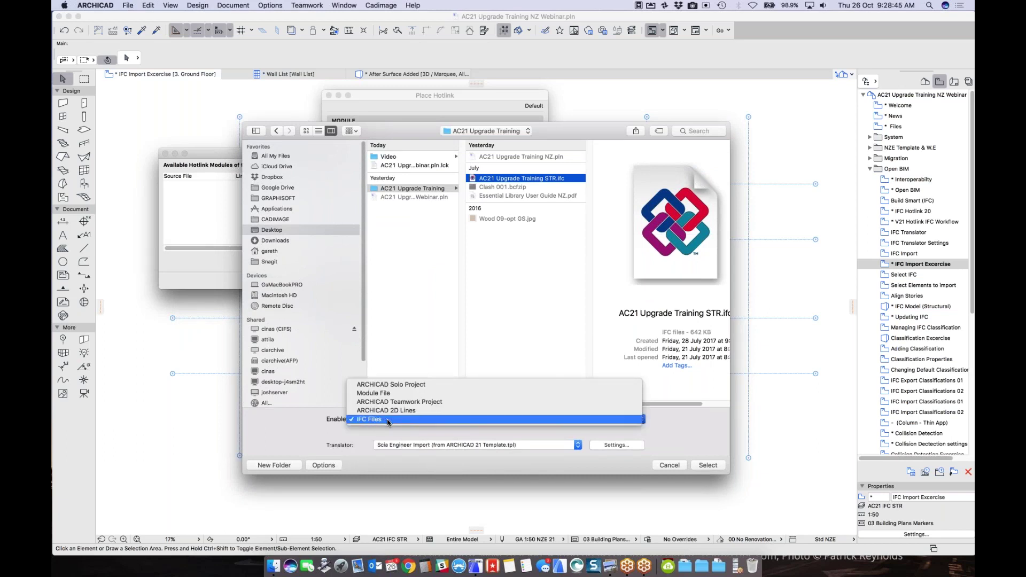
pyautogui.click(386, 422)
pyautogui.click(383, 423)
pyautogui.click(382, 421)
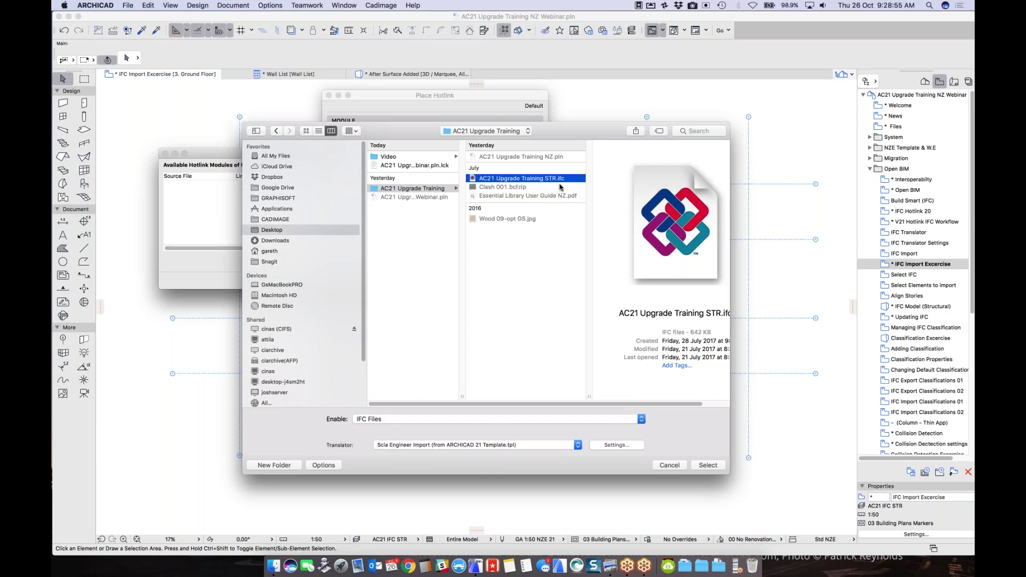
# Step: Set the translator to Revit Structure Import (from ARCHICAD 21 Template.tpl) and select the structural IFC file as the hotlink module
pyautogui.hscroll(2, 556, 186)
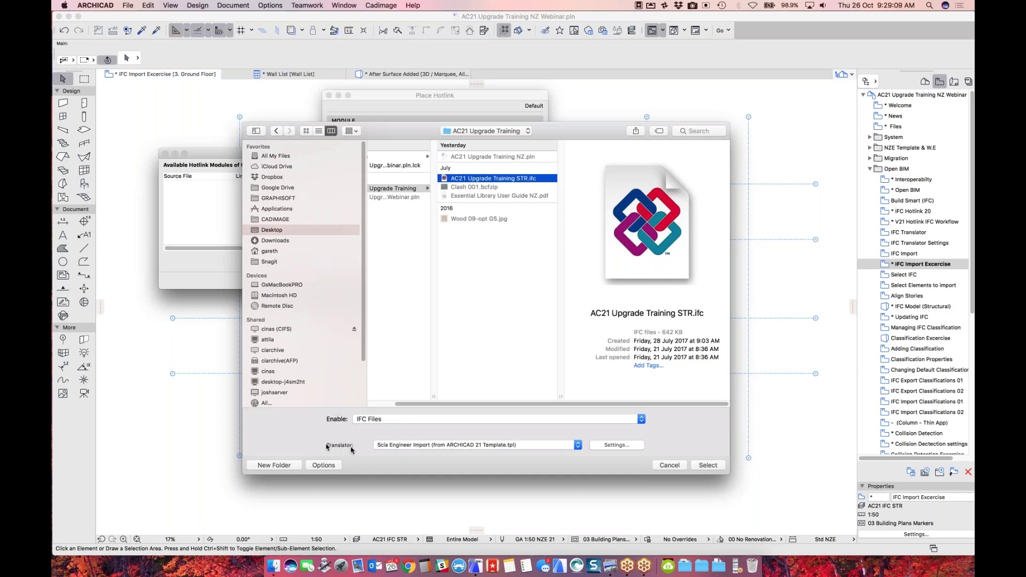
pyautogui.click(468, 448)
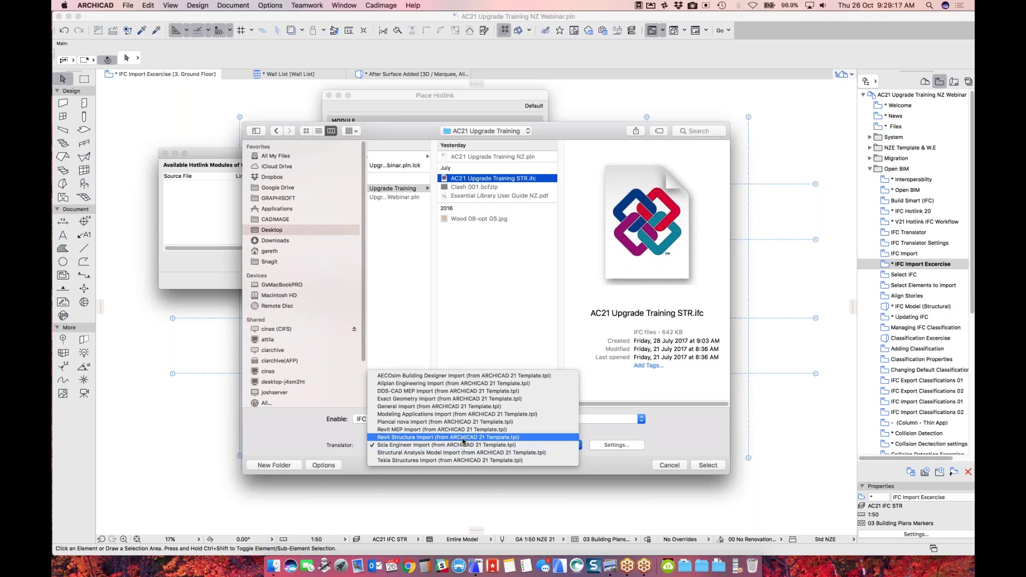
pyautogui.click(465, 441)
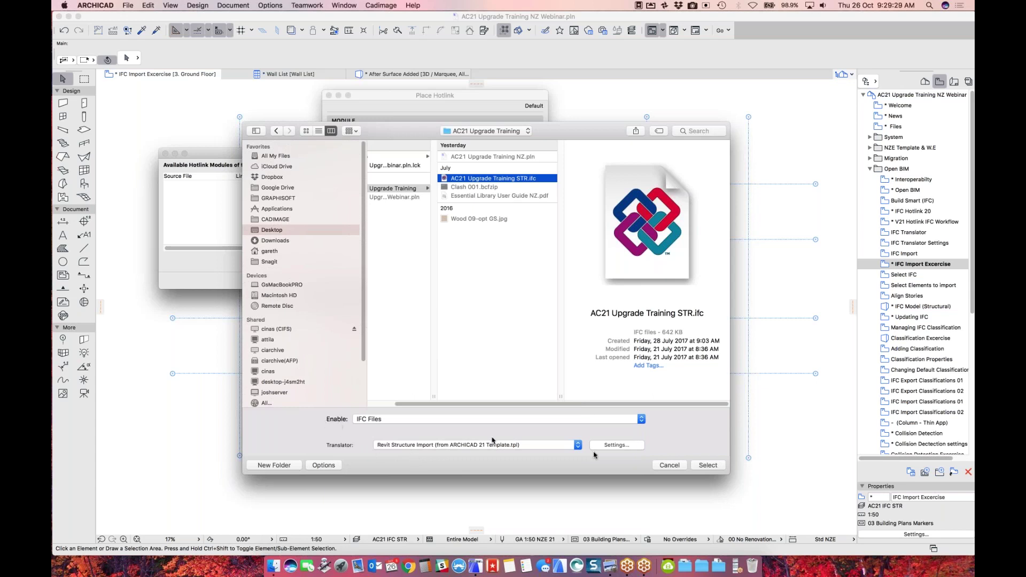
pyautogui.click(703, 468)
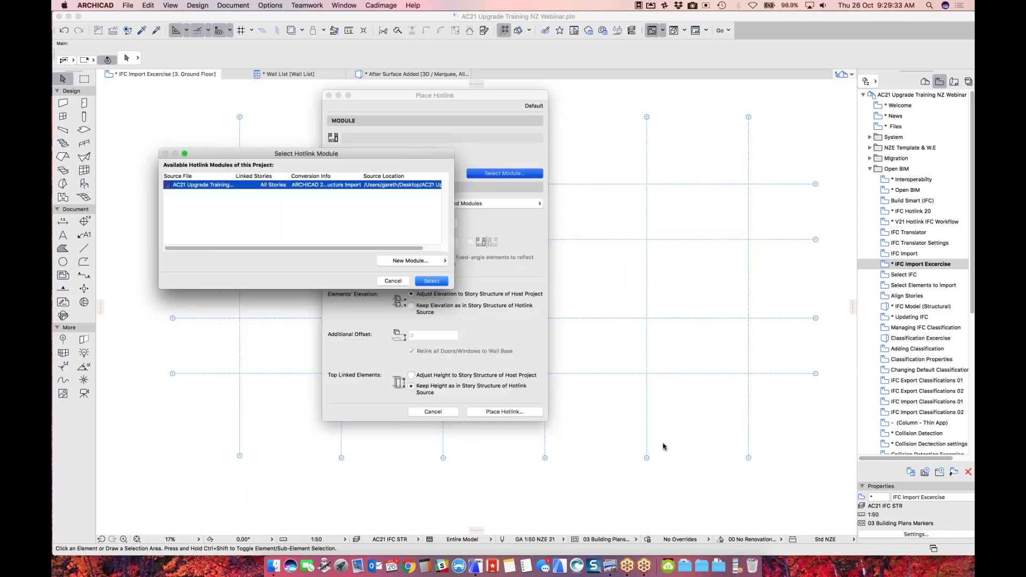
pyautogui.click(431, 280)
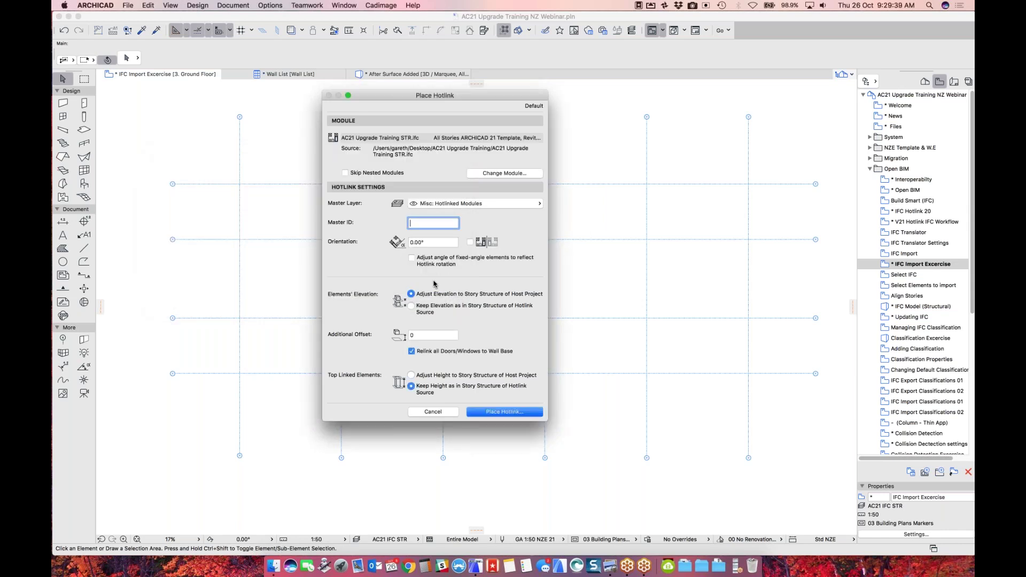
pyautogui.moveTo(433, 96); pyautogui.dragTo(474, 132)
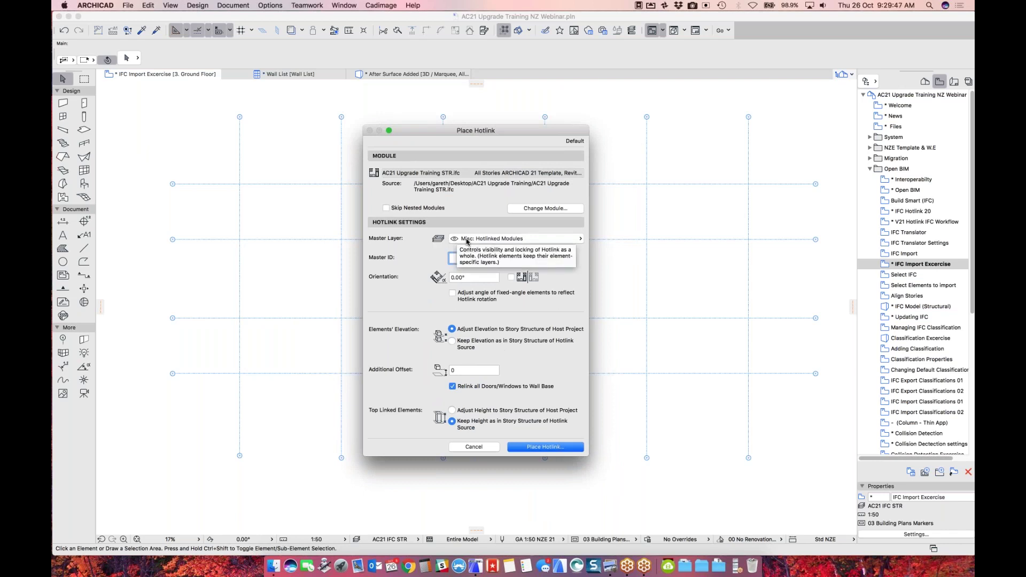
# Step: Place the hotlink on master layer Misc: Hotlink STR, keeping elements' elevation as in the hotlink source's story structure
pyautogui.click(559, 243)
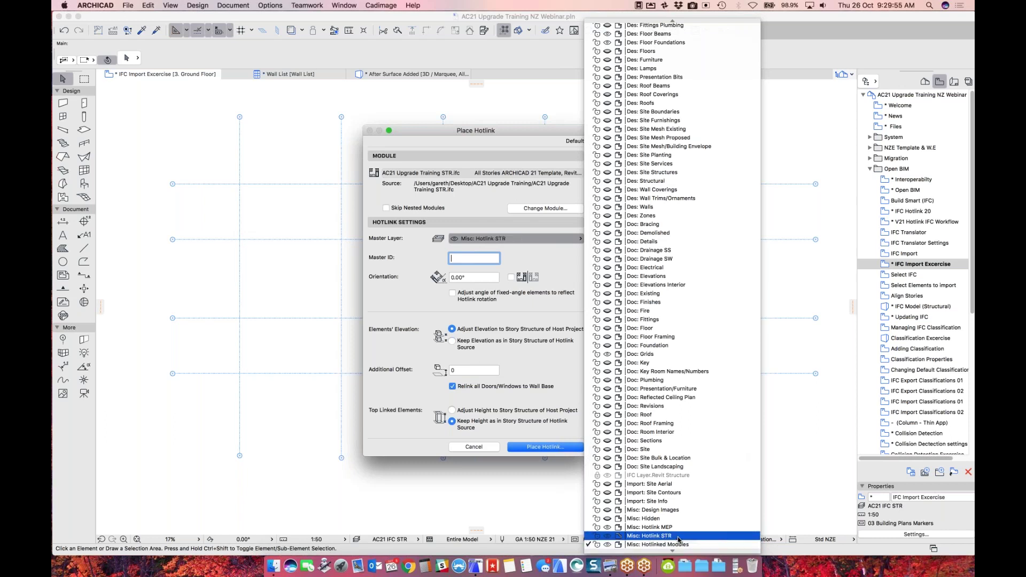
pyautogui.click(677, 537)
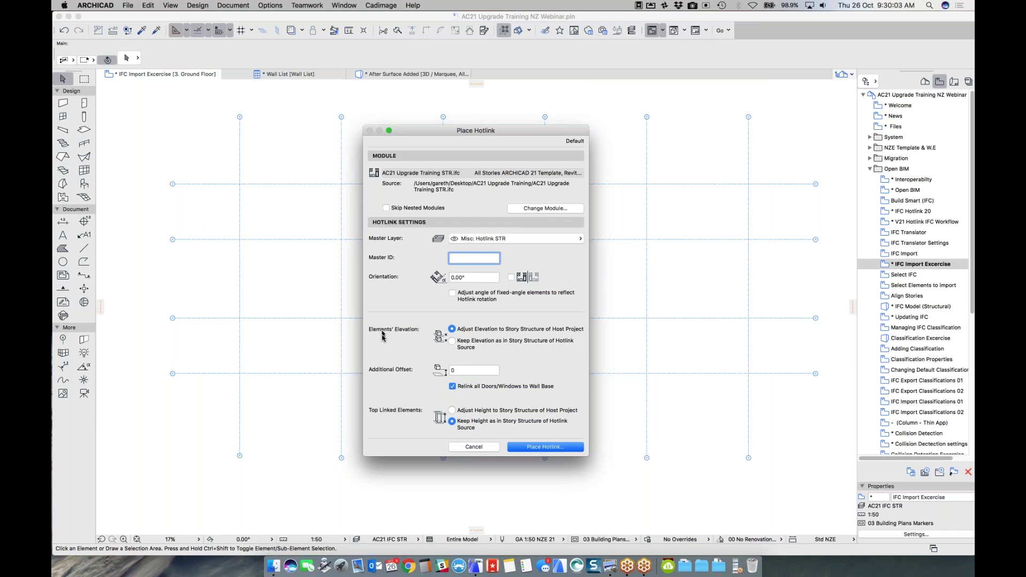
pyautogui.click(458, 342)
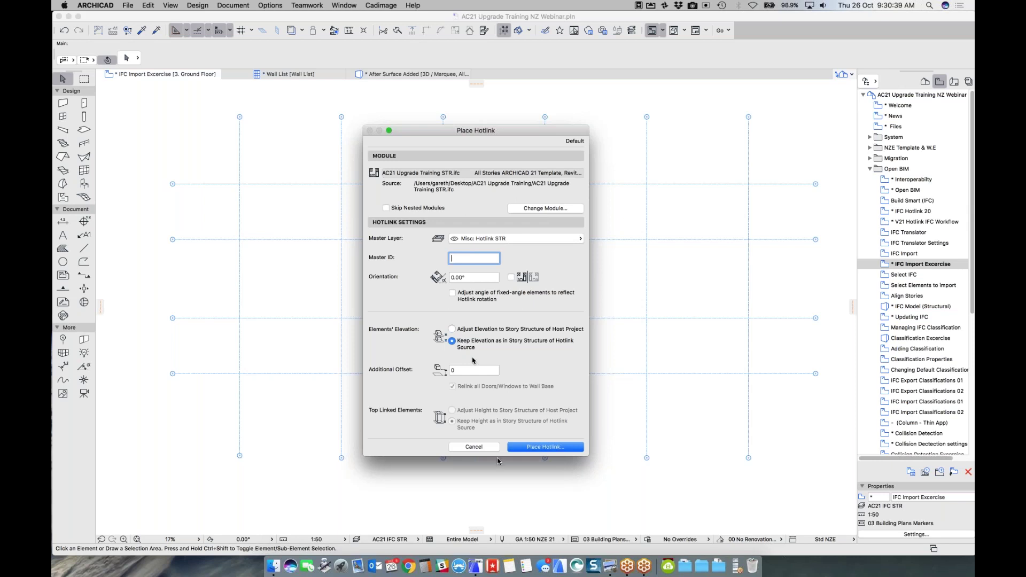
pyautogui.click(544, 447)
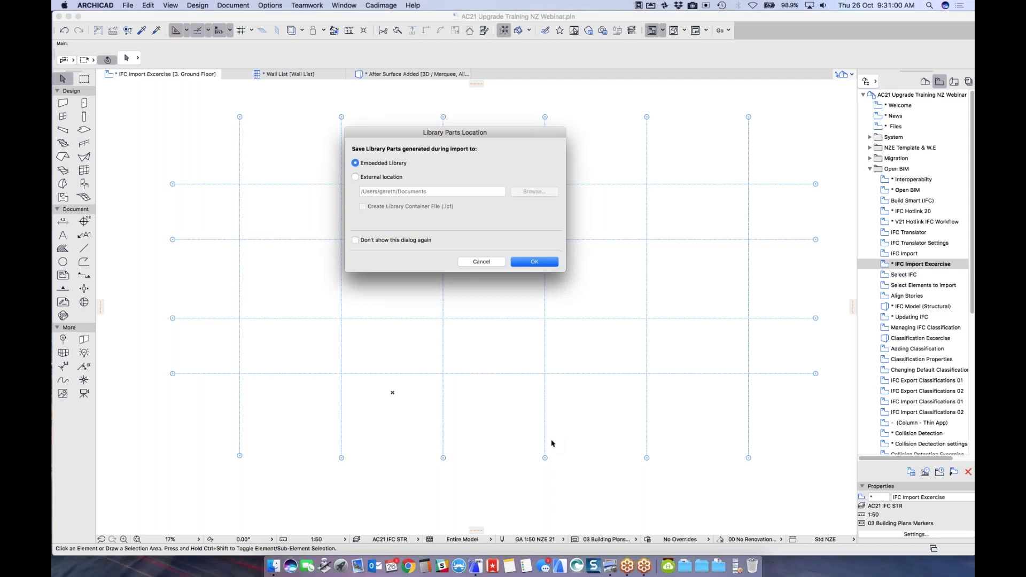
# Step: Save the generated library parts to the Embedded Library and filter the imported model to the Structural IFC domain with all elements
pyautogui.press('Return')
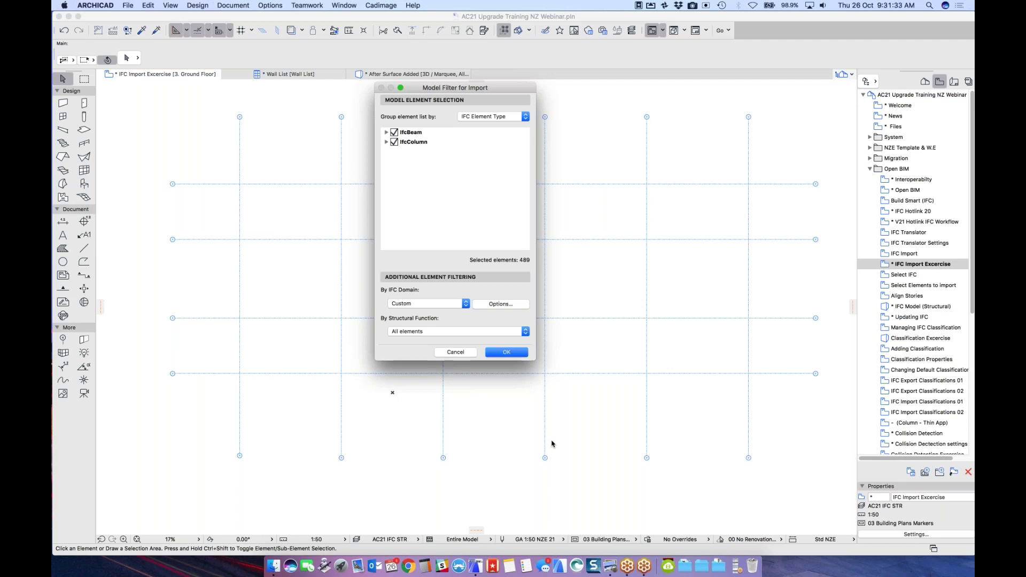
pyautogui.click(436, 307)
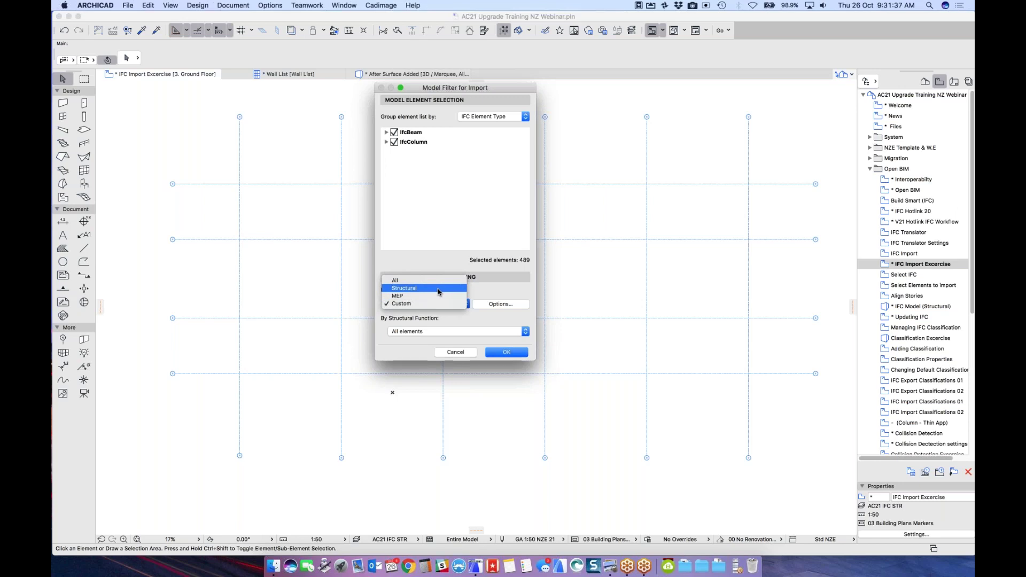
pyautogui.click(438, 291)
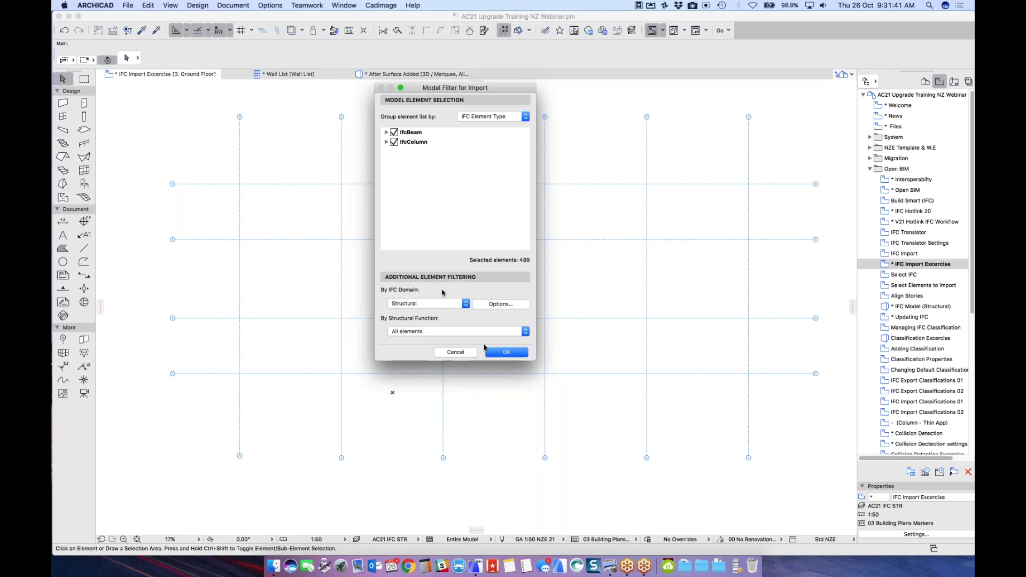
pyautogui.click(505, 353)
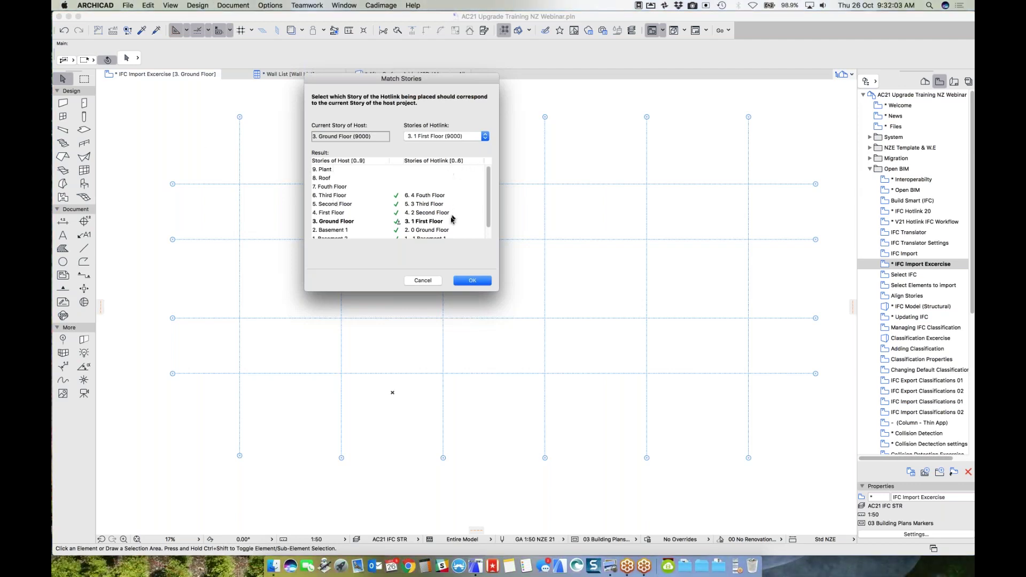
# Step: Match hotlink story 2. 0 Ground Floor to the host's 3. Ground Floor and confirm the placement of the structural model
pyautogui.scroll(-2, 452, 222)
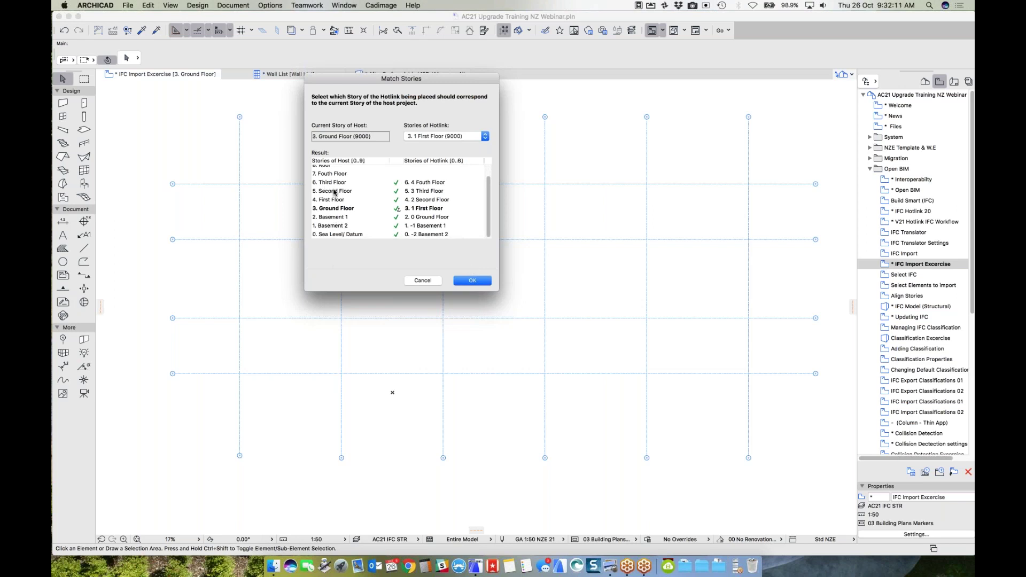
pyautogui.scroll(2, 334, 193)
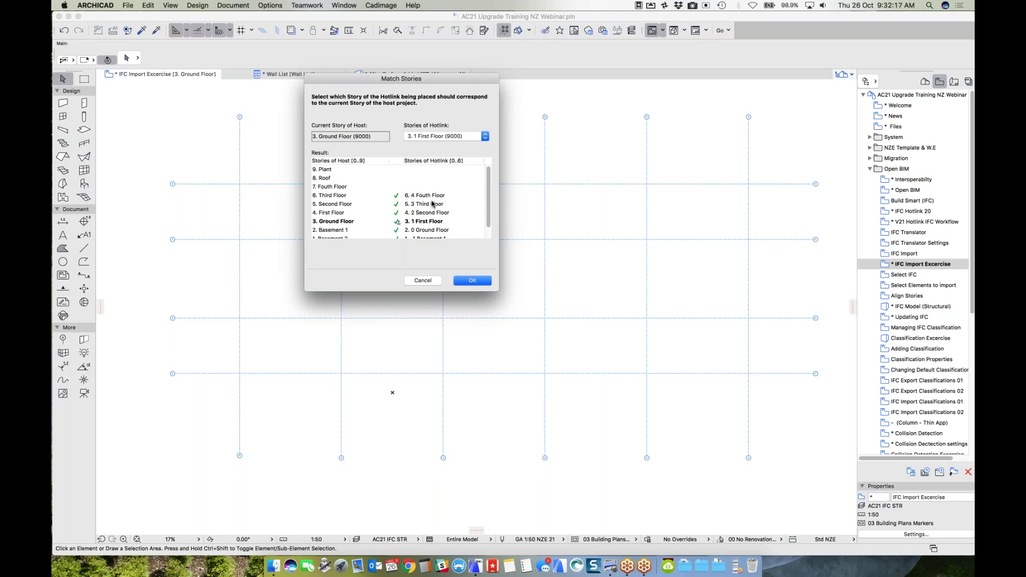
pyautogui.scroll(-2, 430, 206)
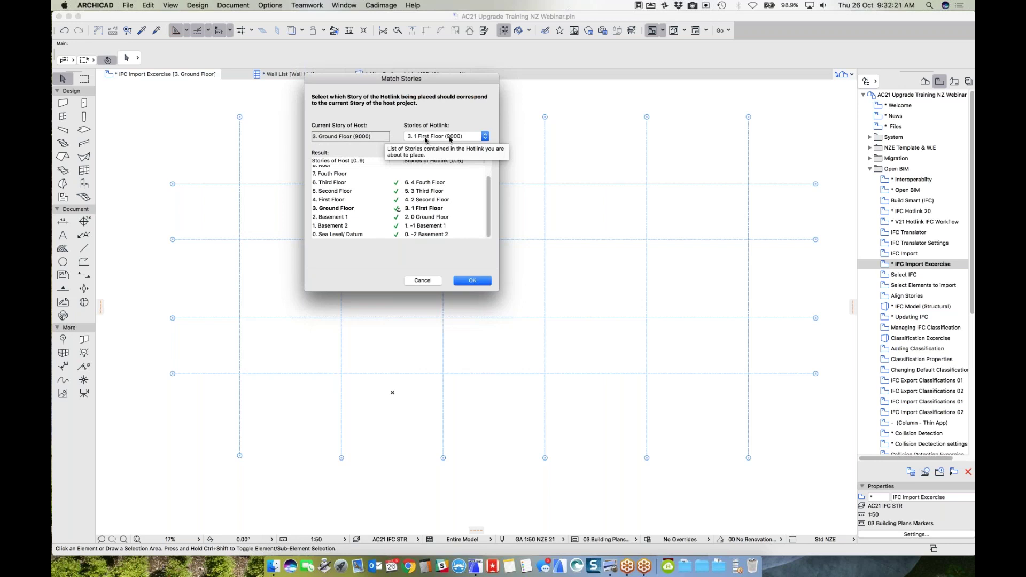
pyautogui.click(443, 140)
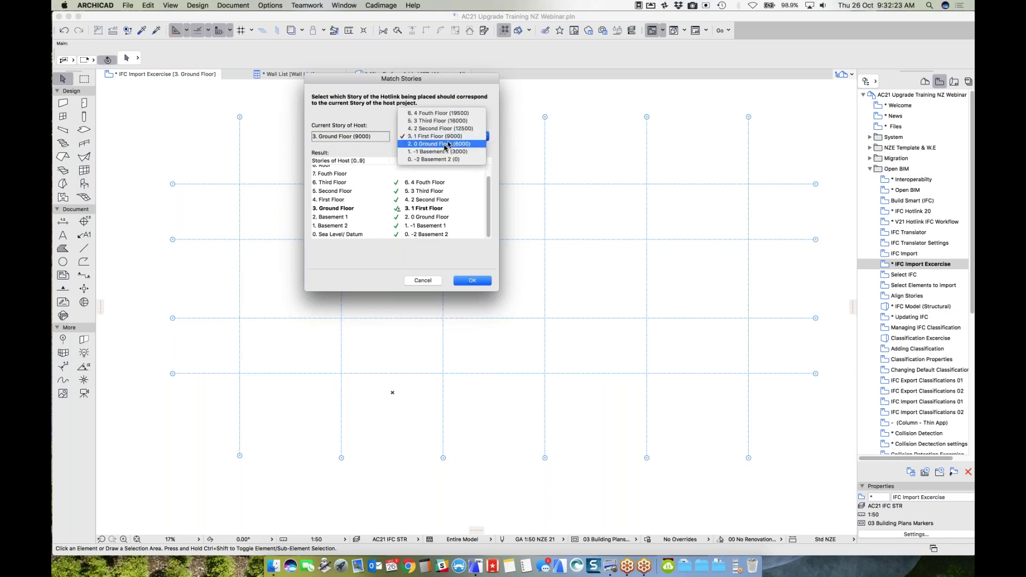
pyautogui.click(444, 144)
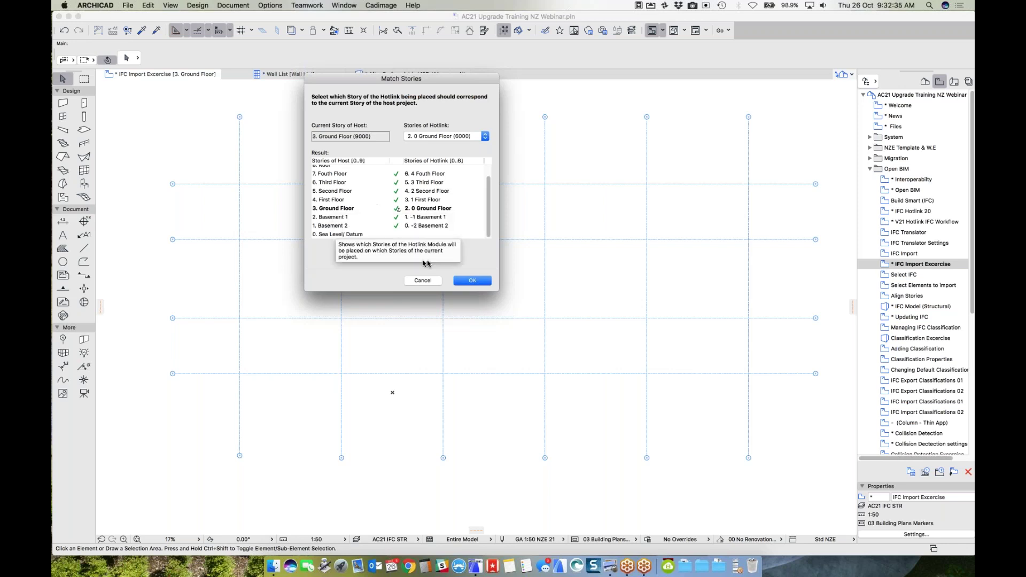
pyautogui.click(472, 281)
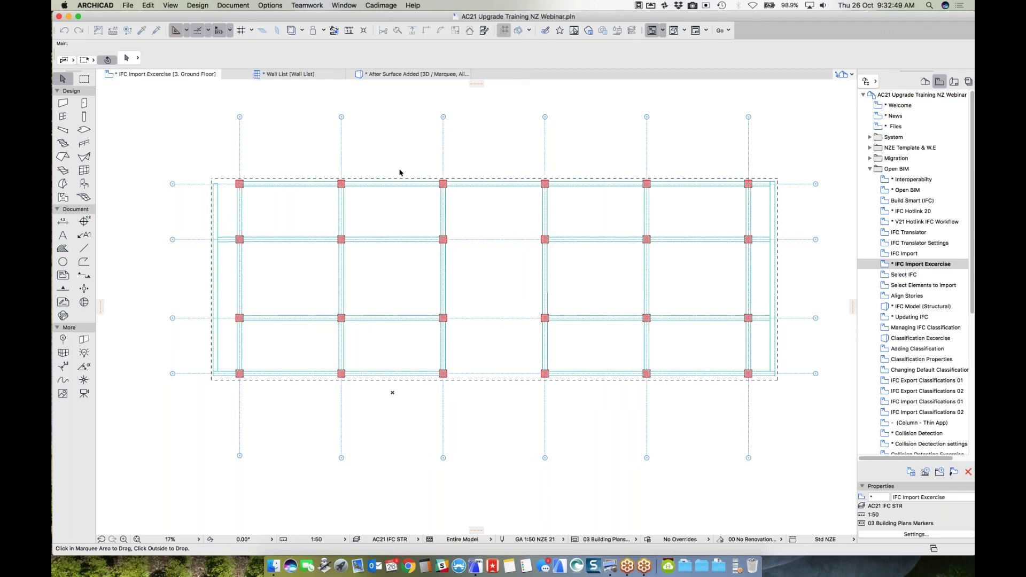
pyautogui.rightClick(290, 127)
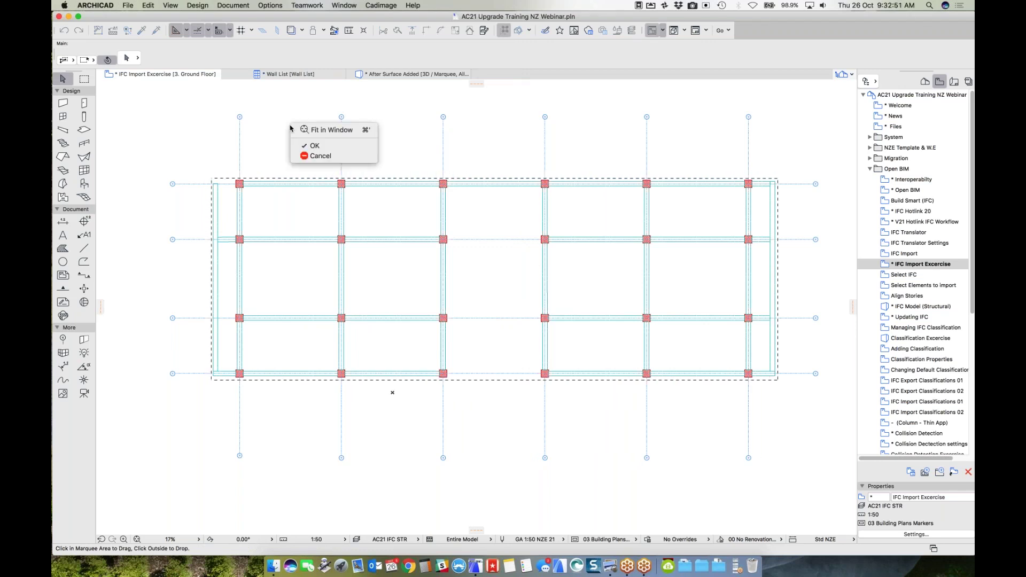
pyautogui.click(317, 147)
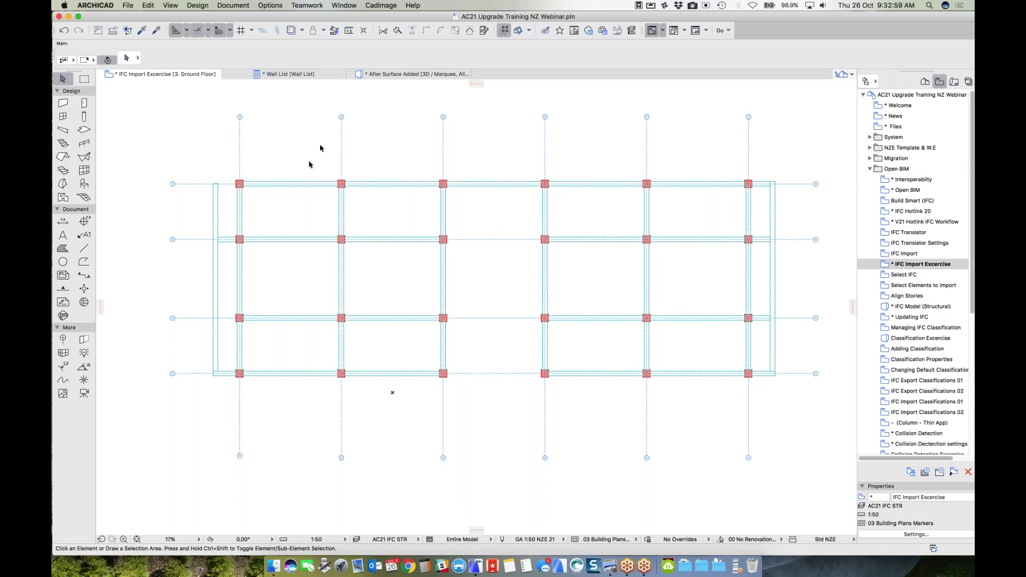
# Step: Inspect a hotlinked beam and the column at its end on the ground floor plan
pyautogui.click(448, 239)
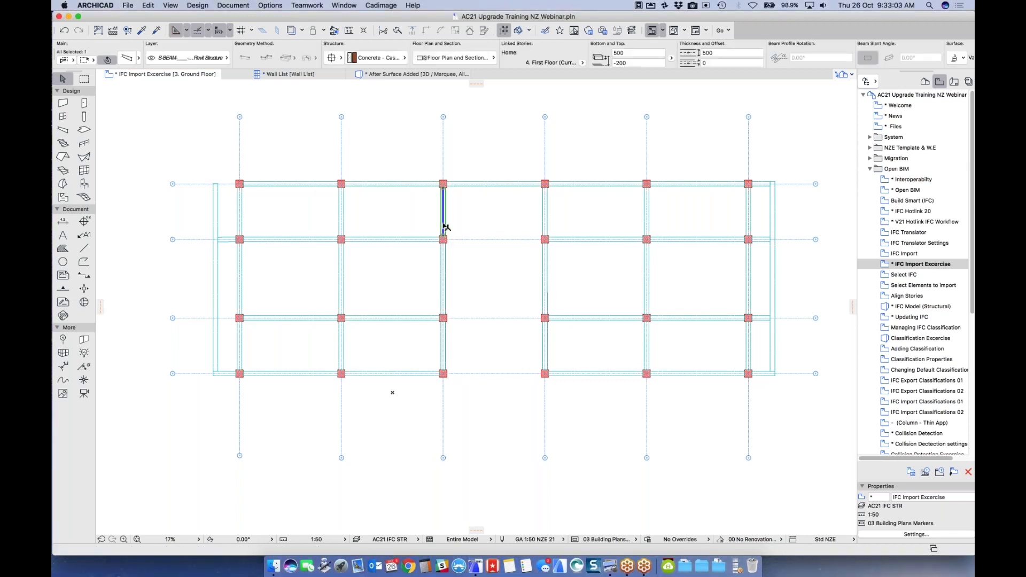
pyautogui.click(446, 239)
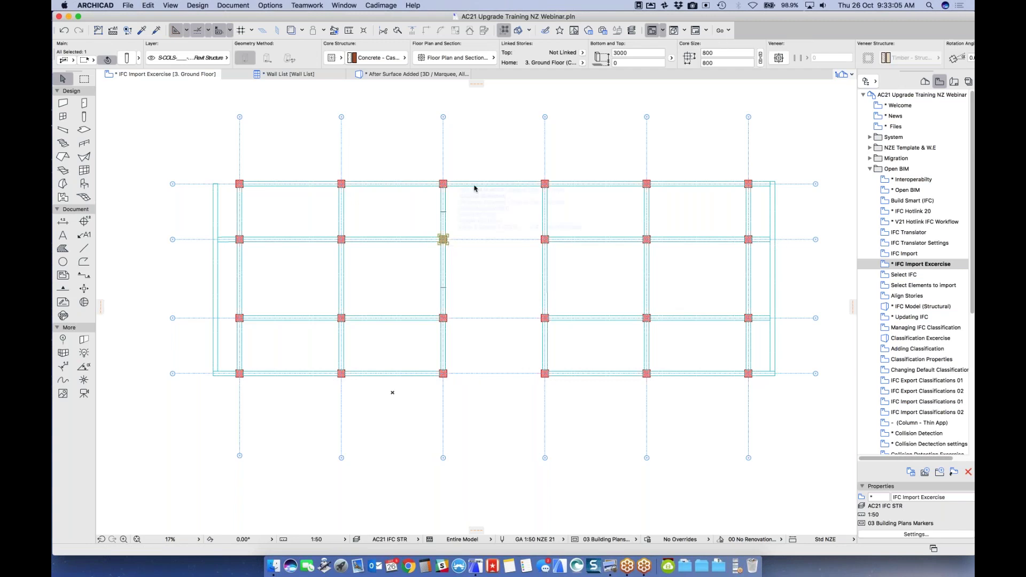
pyautogui.click(488, 159)
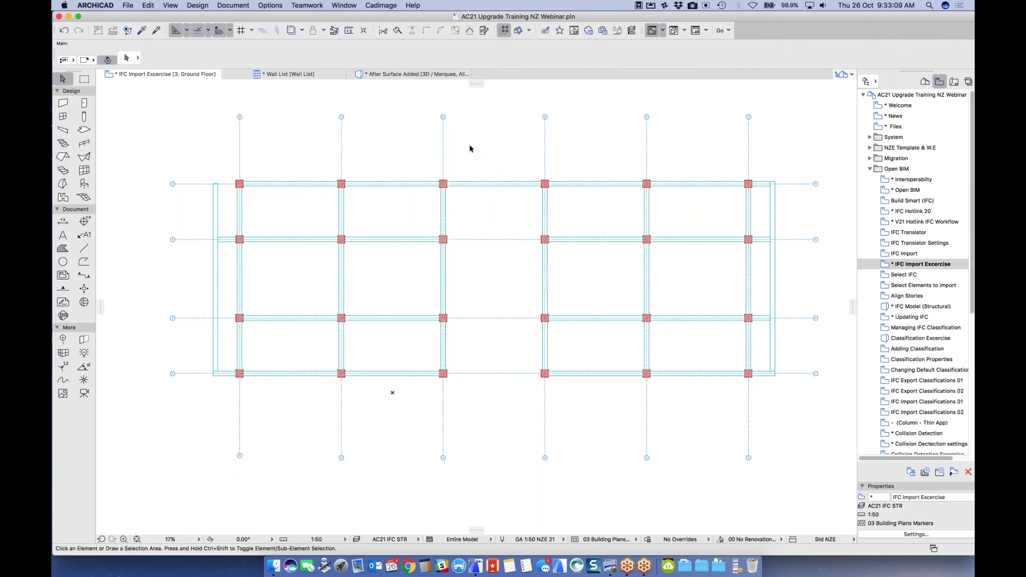
# Step: Open the IFC Model (Structural) 3D view and examine the hotlinked structural frame
pyautogui.click(917, 307)
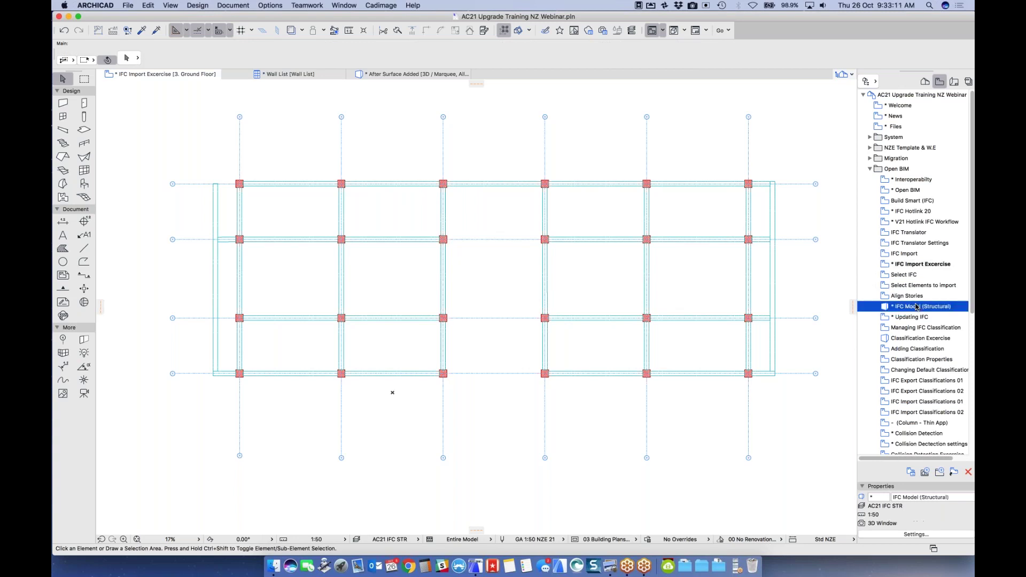
pyautogui.doubleClick(916, 306)
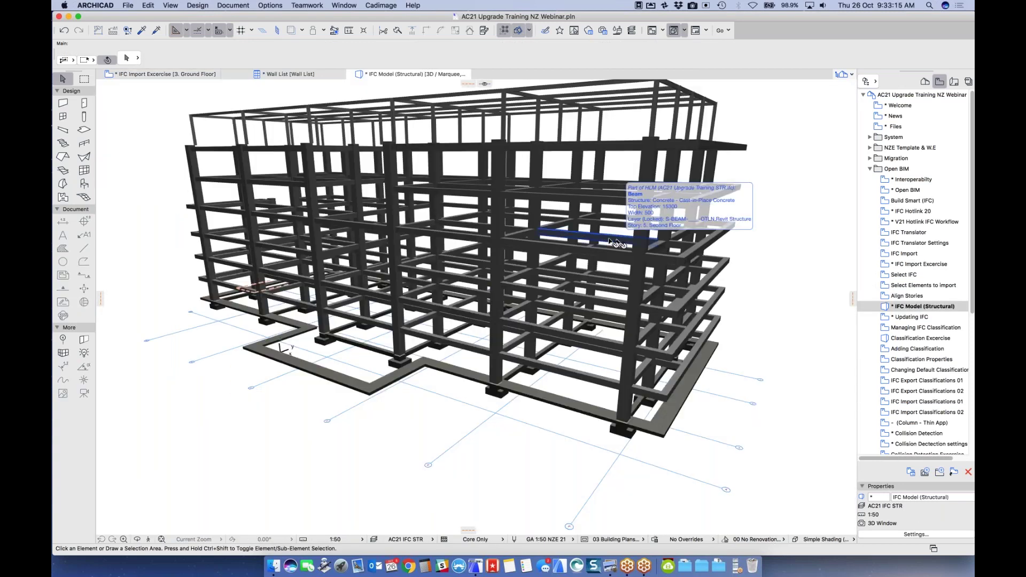
pyautogui.click(603, 238)
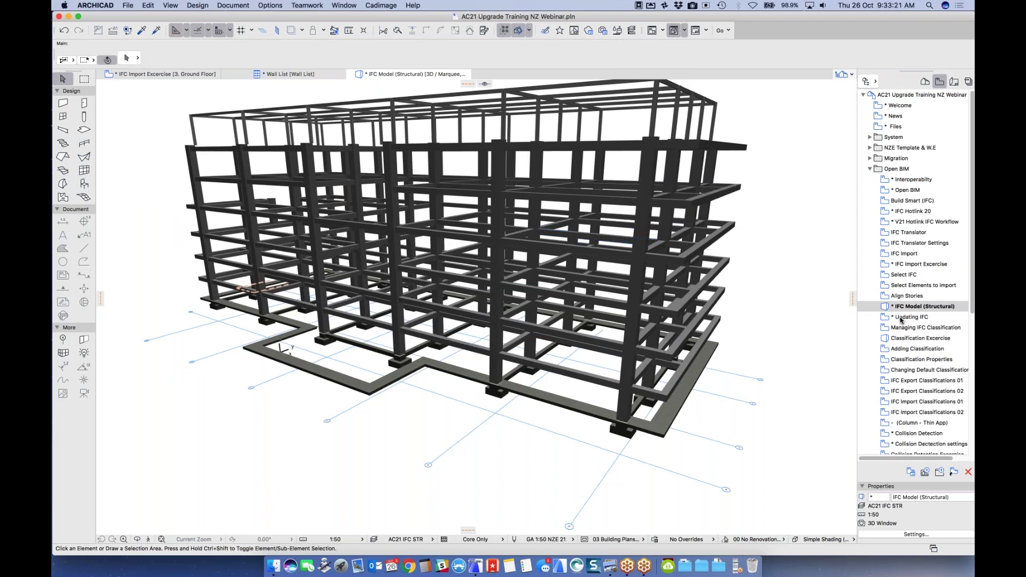
# Step: Review the Updating IFC and Collision Detection views in the Open BIM folder
pyautogui.click(900, 318)
pyautogui.doubleClick(901, 317)
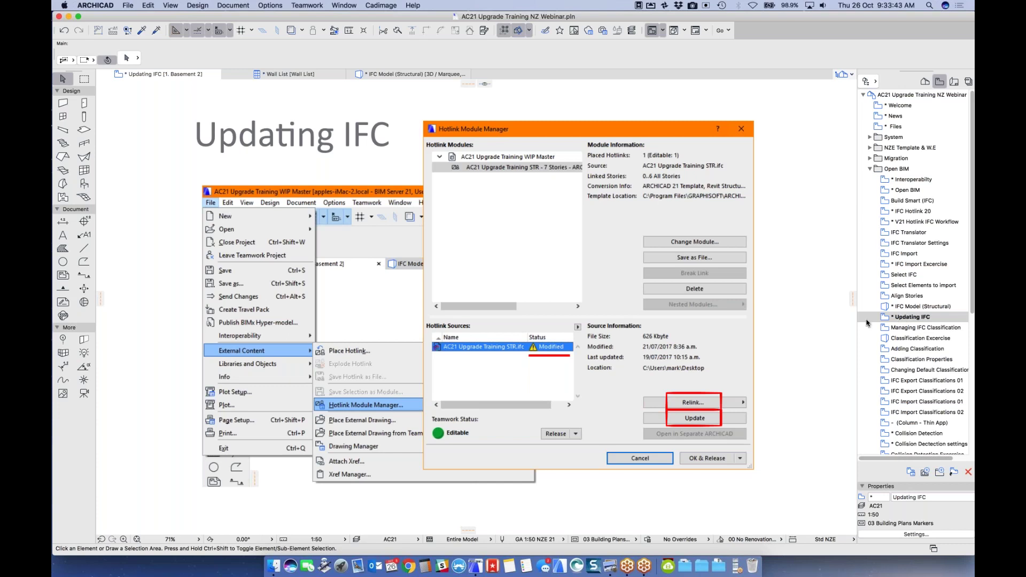
pyautogui.scroll(-5, 913, 329)
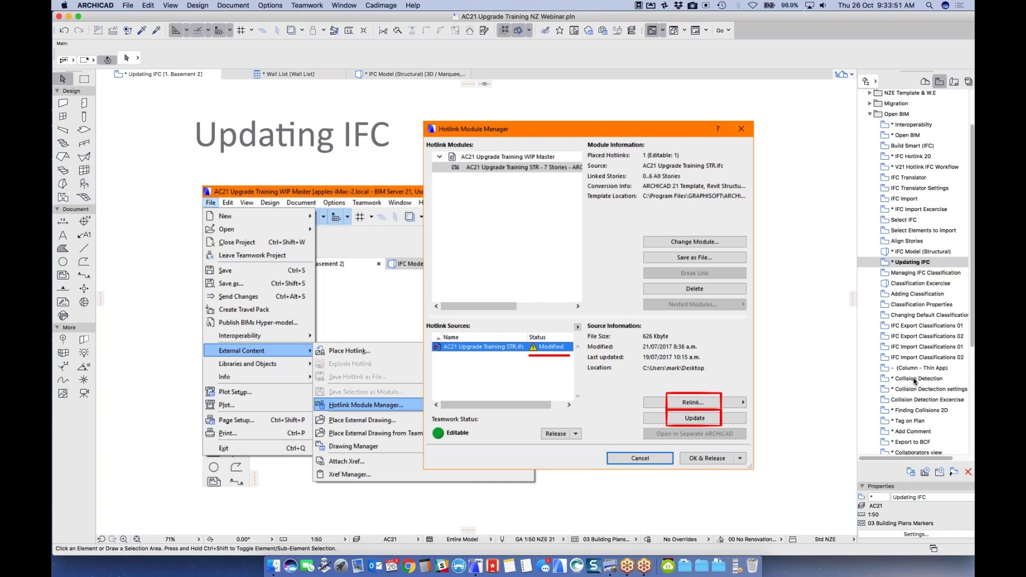
pyautogui.click(915, 378)
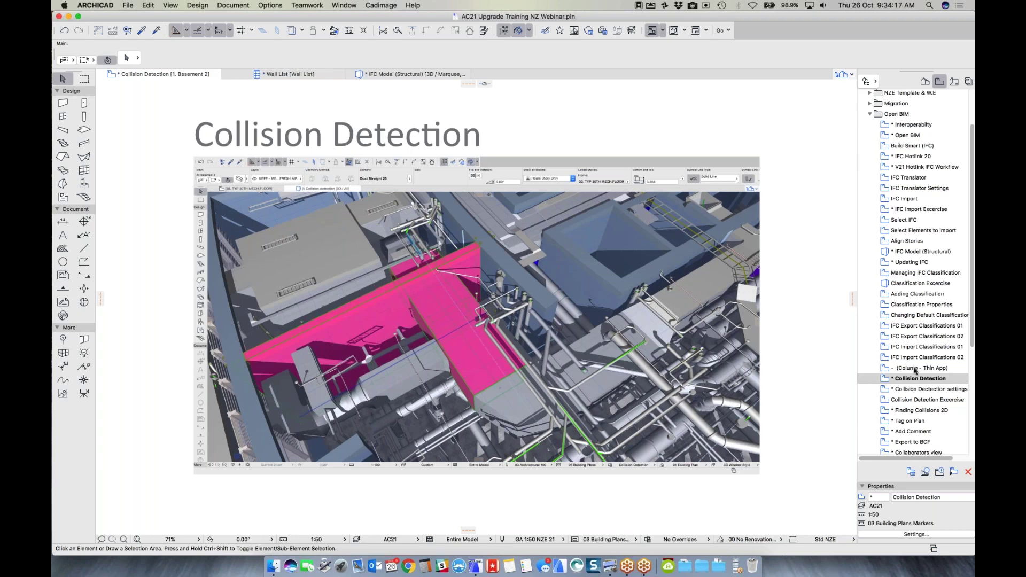
# Step: In the (Column - Thin App) view, select all grid elements and review the Grid System options for placing columns at grid intersections
pyautogui.click(925, 370)
pyautogui.doubleClick(925, 369)
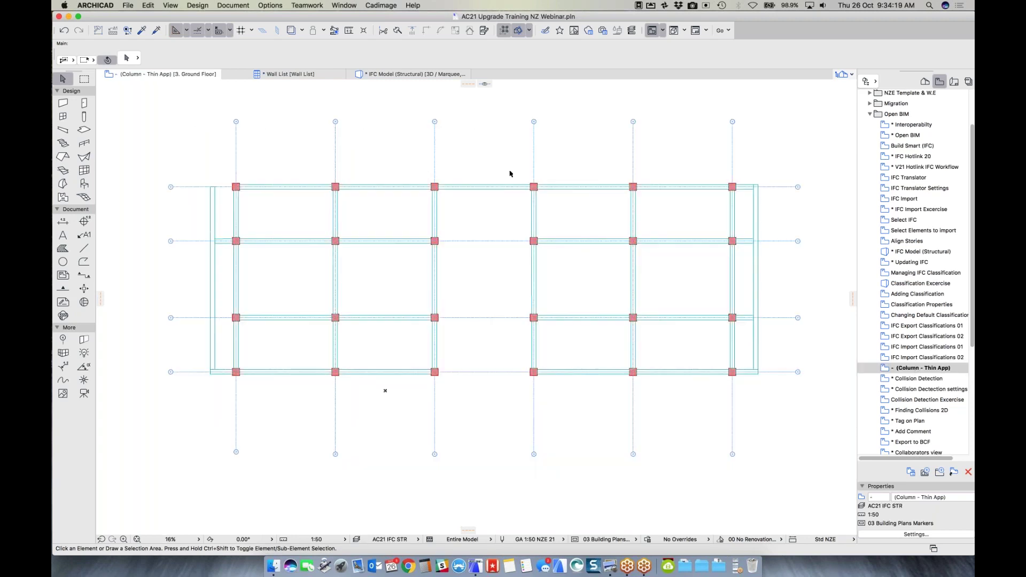
pyautogui.click(433, 158)
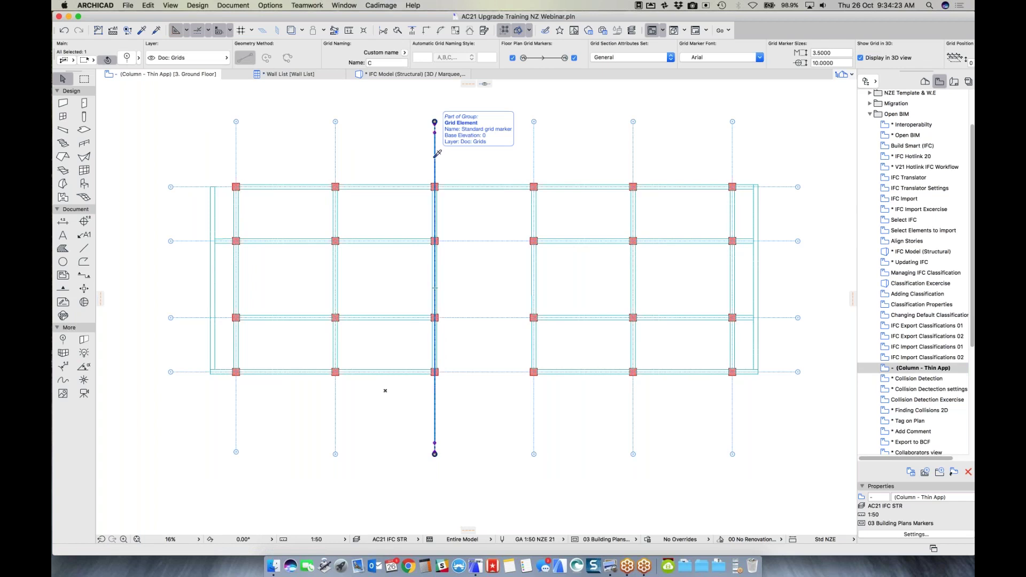
pyautogui.press('super+a')
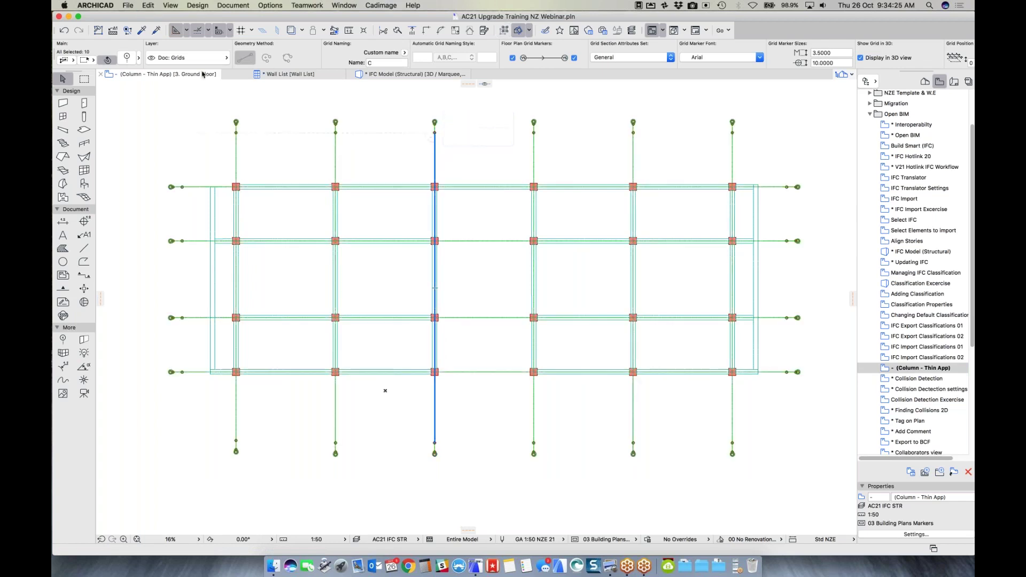
pyautogui.click(197, 6)
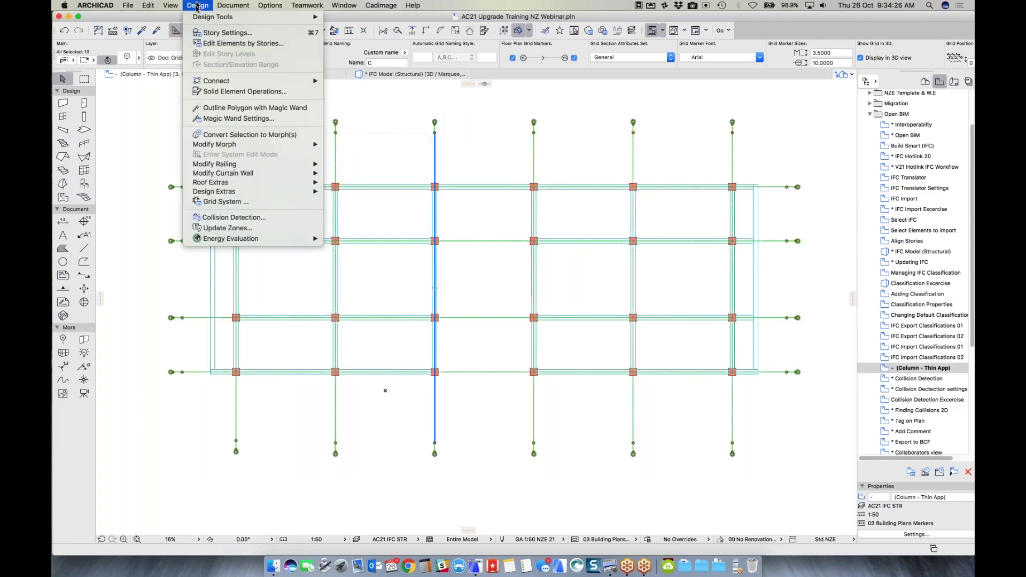
pyautogui.click(214, 202)
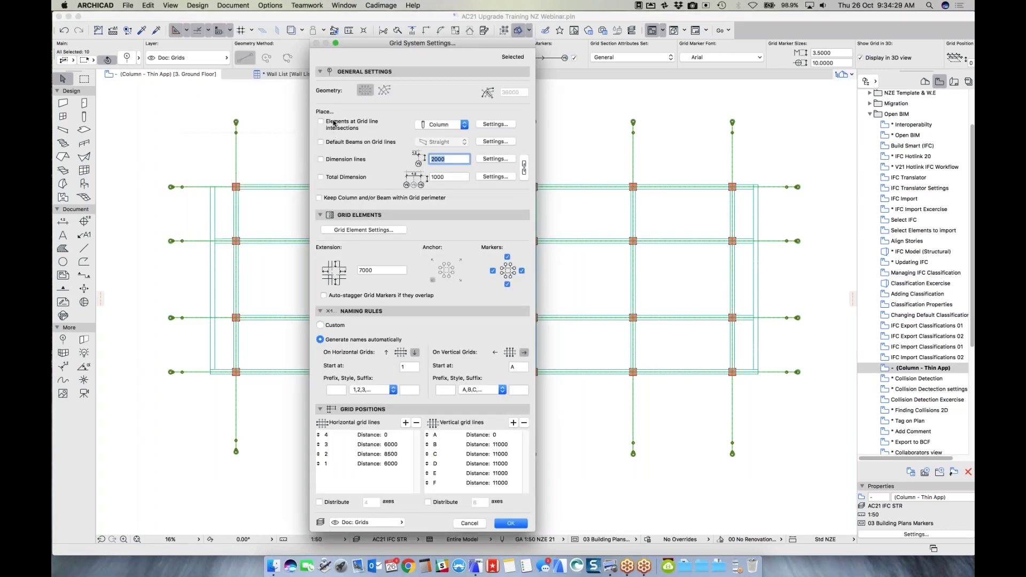
pyautogui.click(333, 123)
pyautogui.click(470, 523)
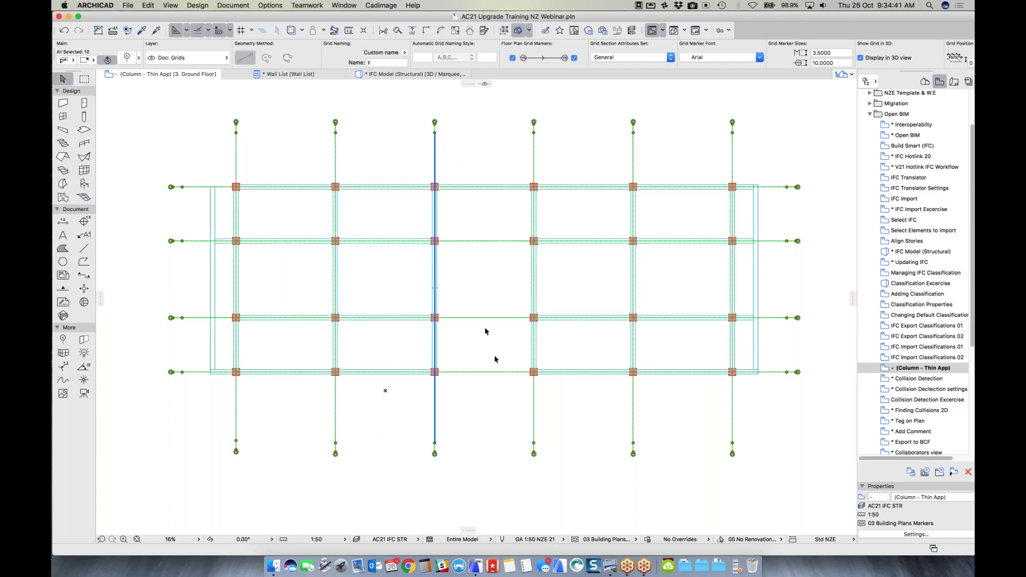
pyautogui.click(479, 312)
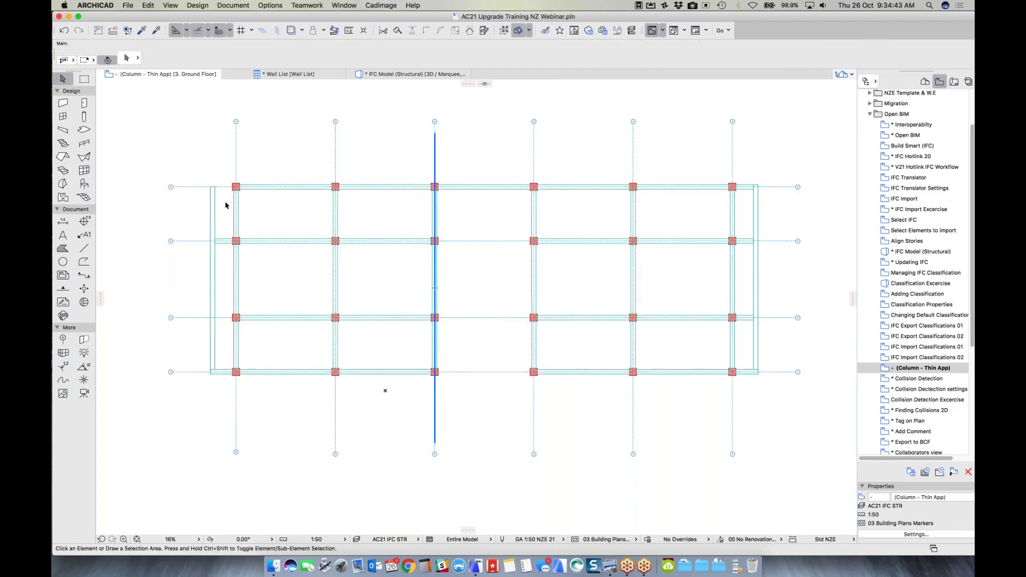
# Step: From the Collision Detection settings view, run a collision check between the Door and Column element types and accept the report
pyautogui.doubleClick(918, 379)
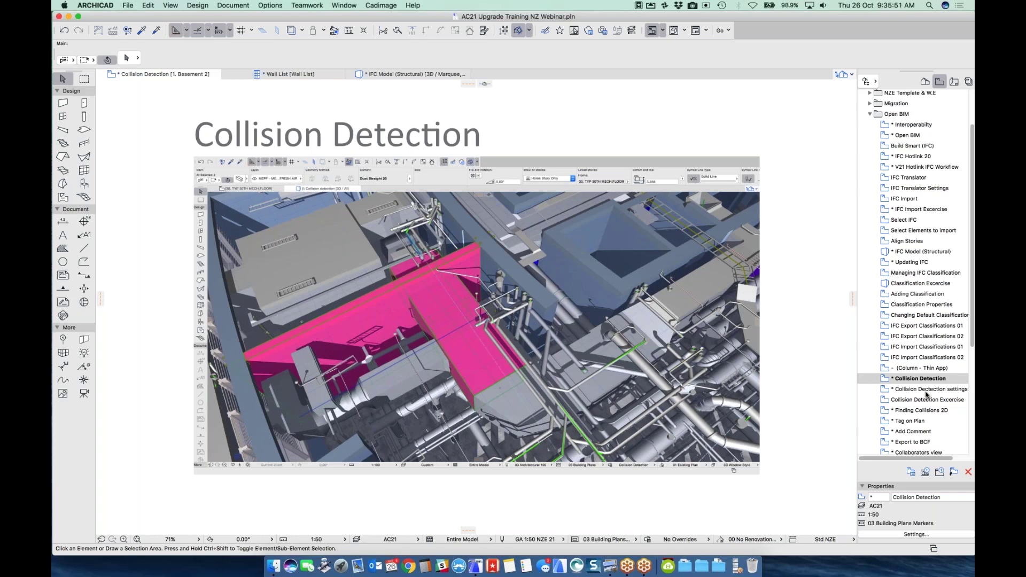
pyautogui.doubleClick(926, 389)
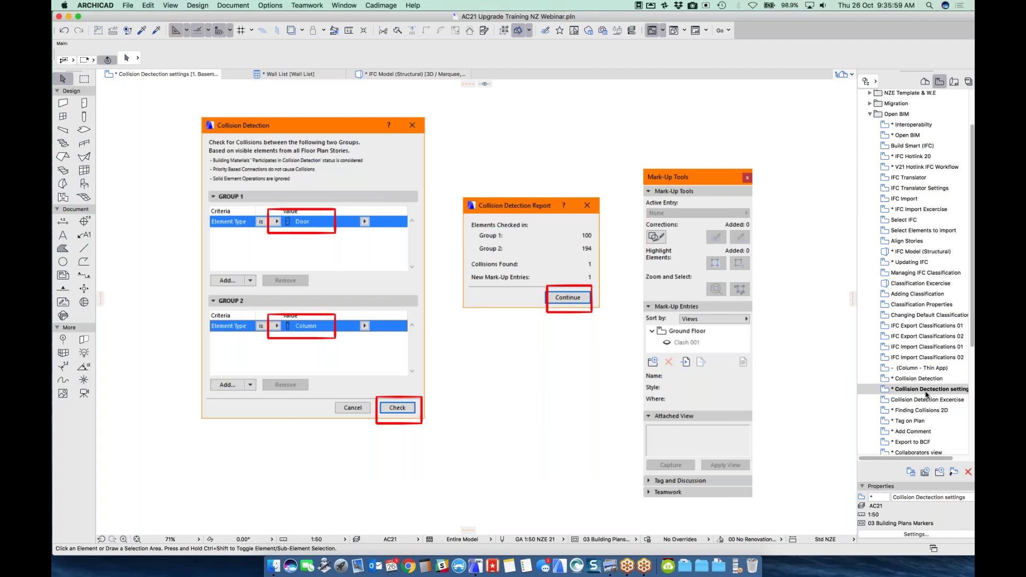
pyautogui.click(199, 5)
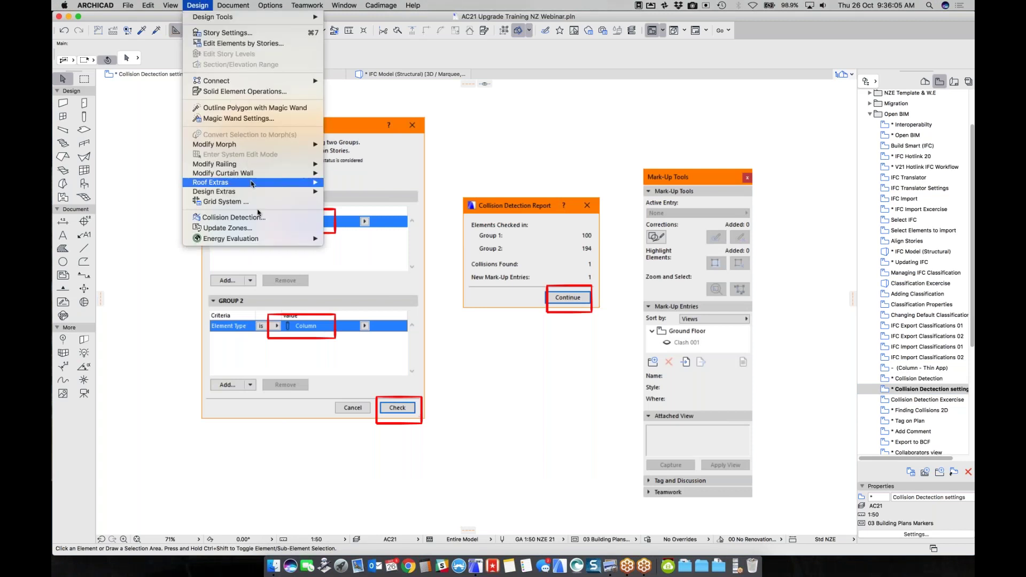
pyautogui.click(262, 223)
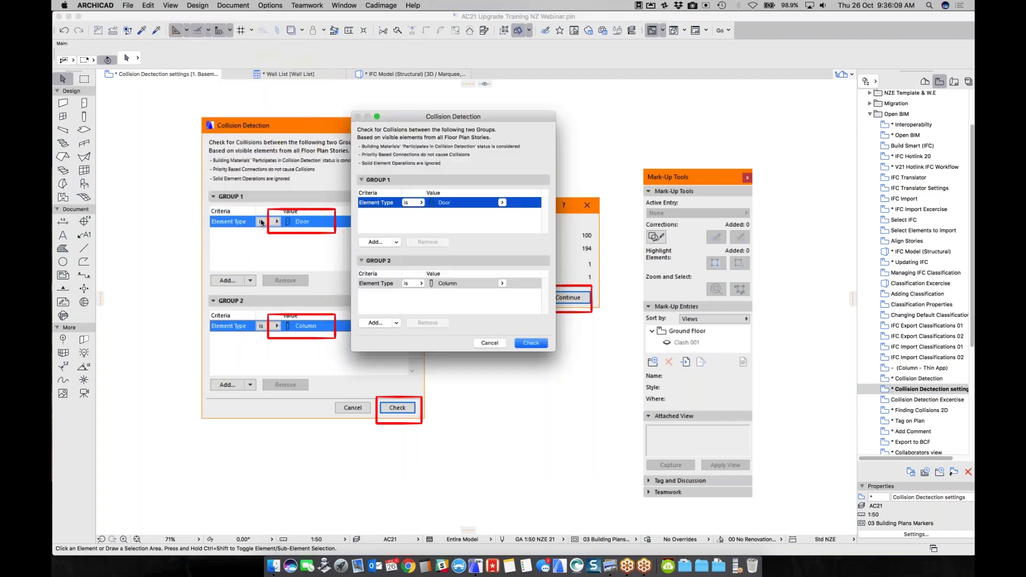
pyautogui.moveTo(471, 122); pyautogui.dragTo(546, 176)
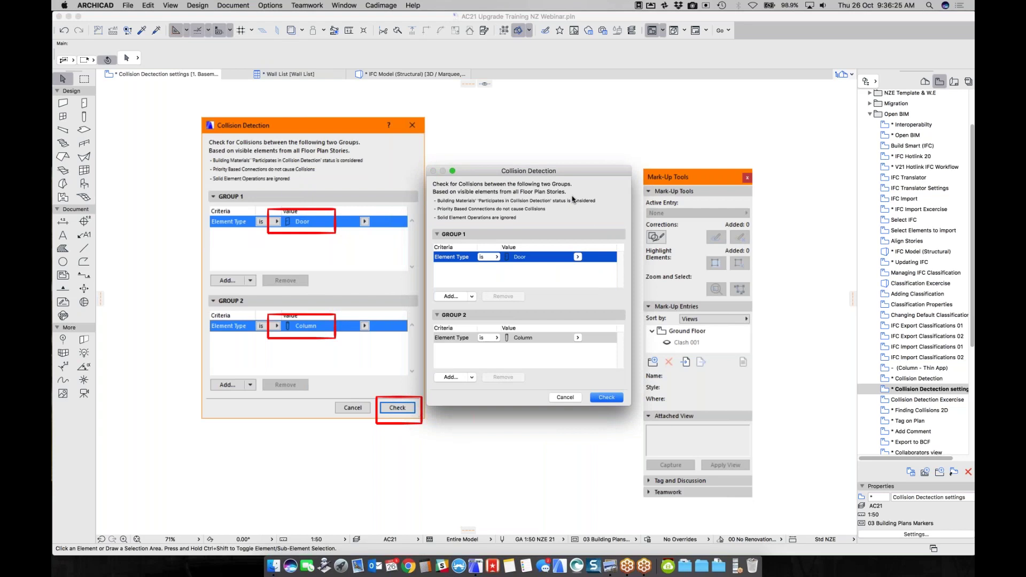
pyautogui.click(451, 296)
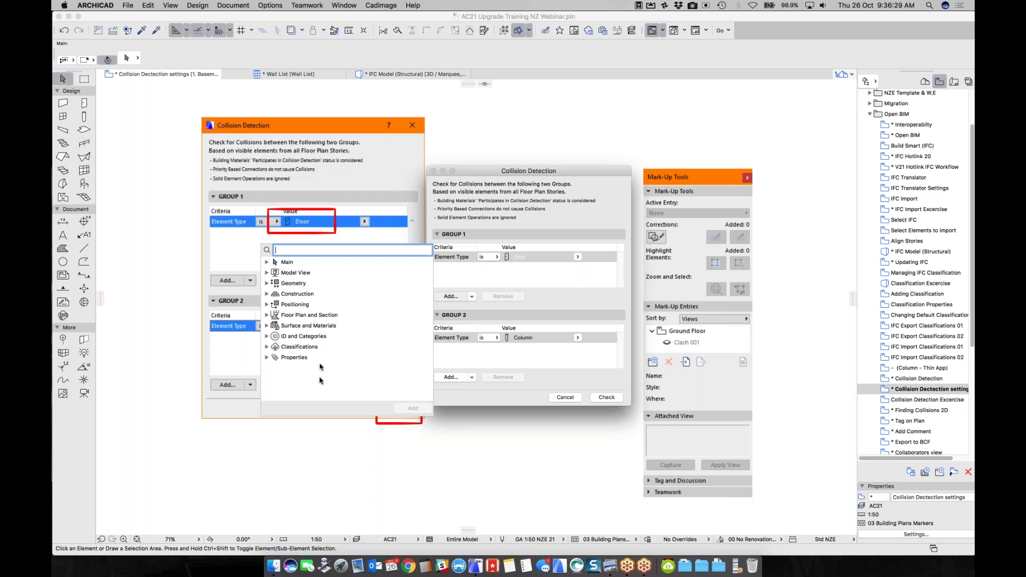
pyautogui.click(503, 279)
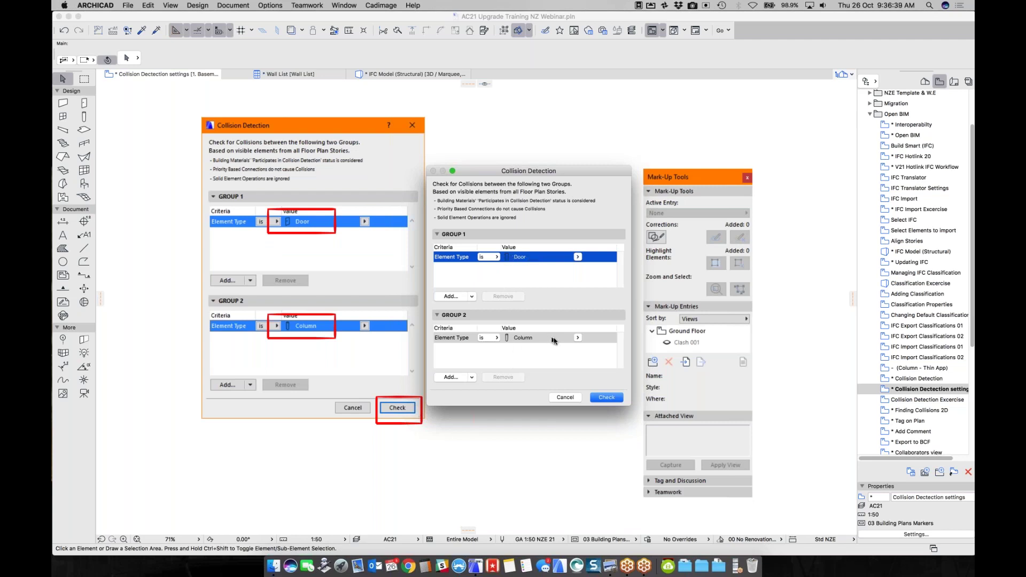
pyautogui.click(608, 397)
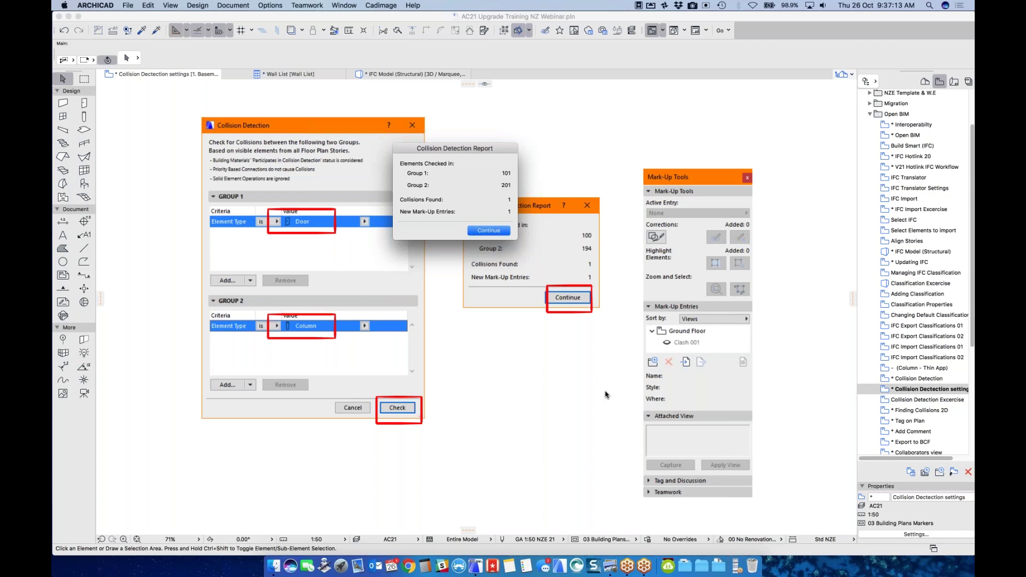
pyautogui.press('Return')
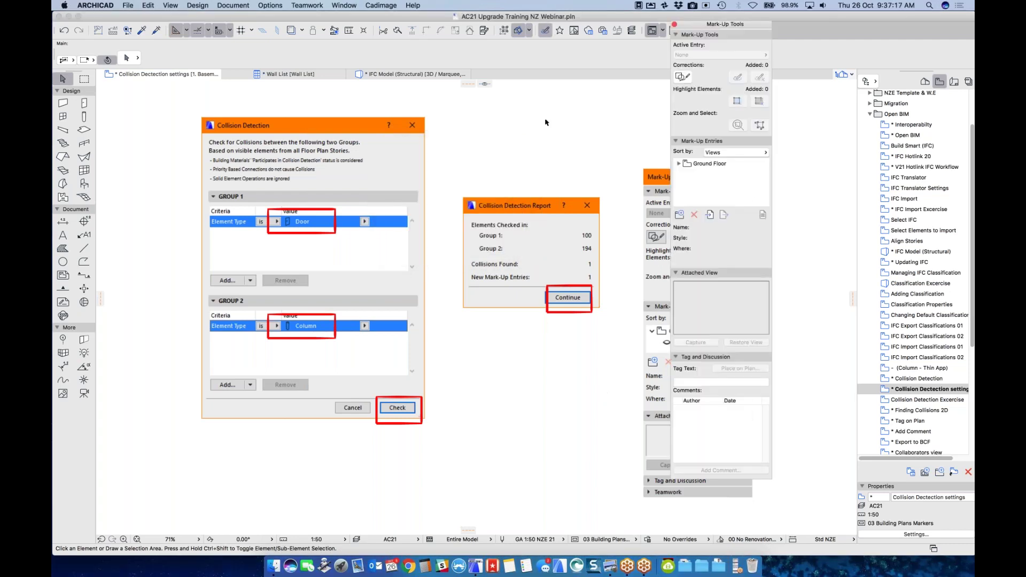
# Step: Open Clash 001 from the Ground Floor mark-up entries and examine the highlighted door and column on the plan
pyautogui.moveTo(701, 26); pyautogui.dragTo(671, 72)
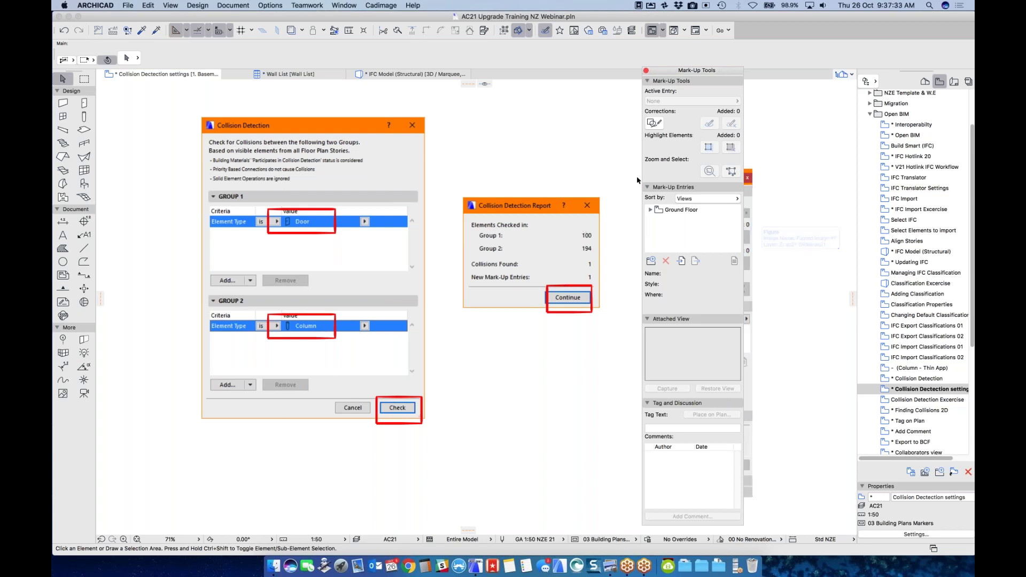
pyautogui.click(650, 210)
pyautogui.click(666, 221)
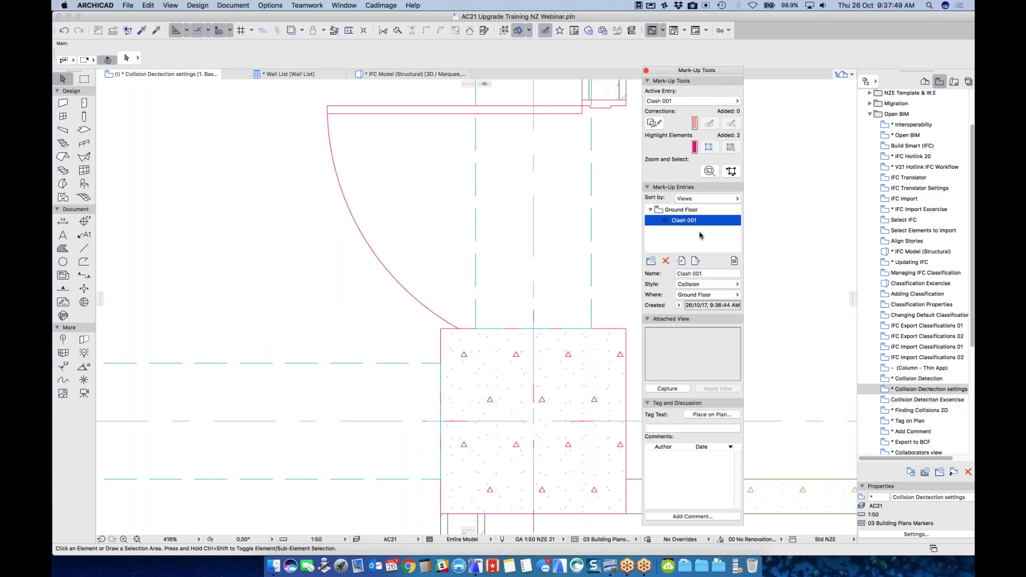
pyautogui.scroll(-5, 410, 236)
pyautogui.moveTo(409, 236); pyautogui.dragTo(318, 257, button='middle')
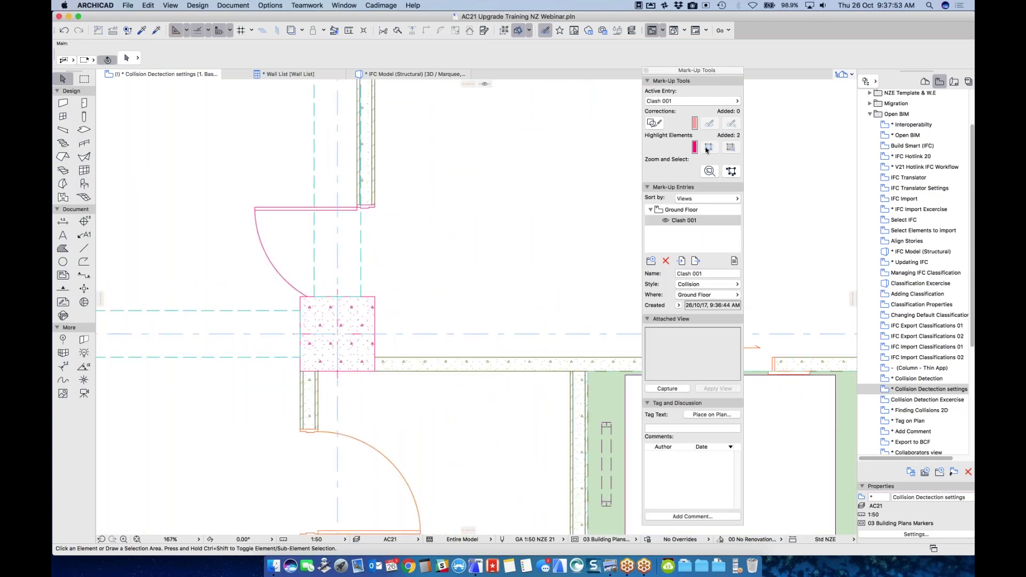
pyautogui.scroll(3, 239, 264)
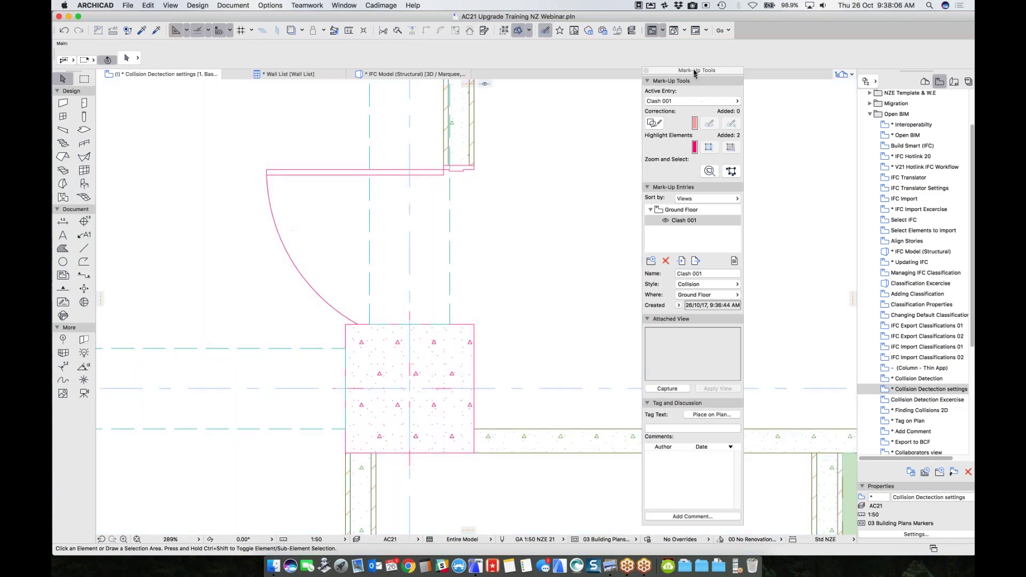
pyautogui.moveTo(695, 71); pyautogui.dragTo(778, 71)
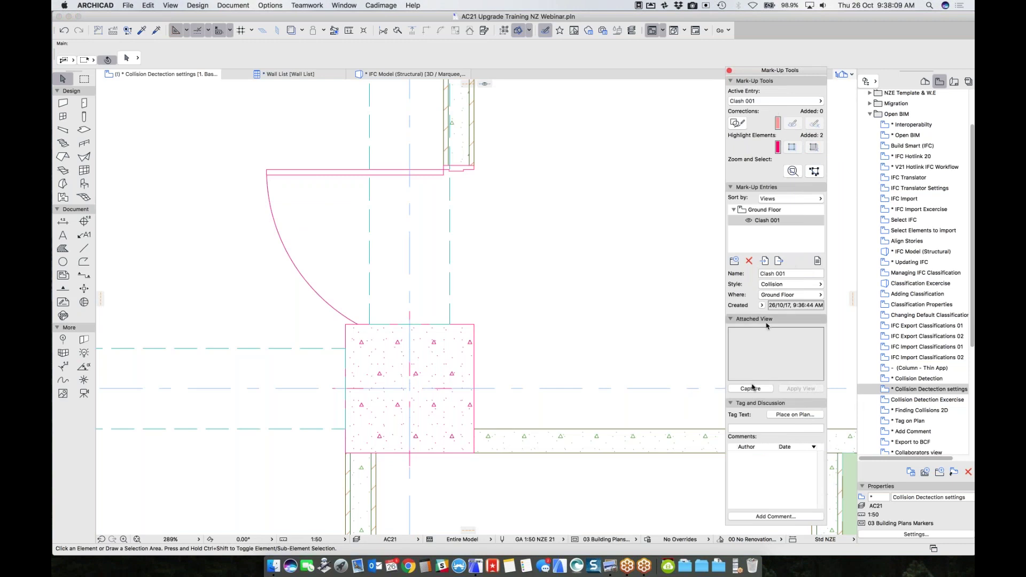
# Step: Place a tag for Clash 001 on the plan beside the column's corner with the text "Move Col"
pyautogui.click(785, 415)
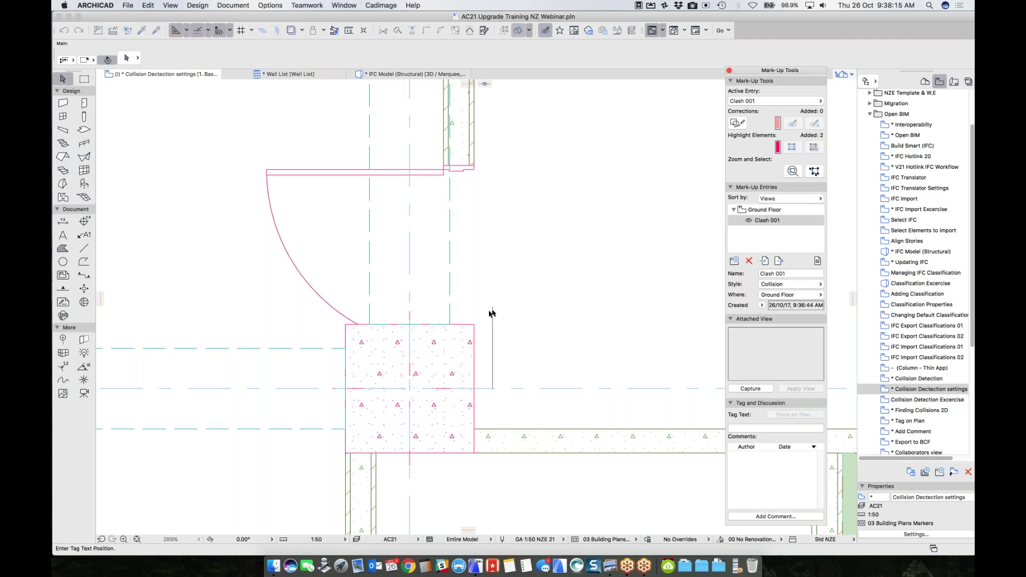
pyautogui.click(475, 324)
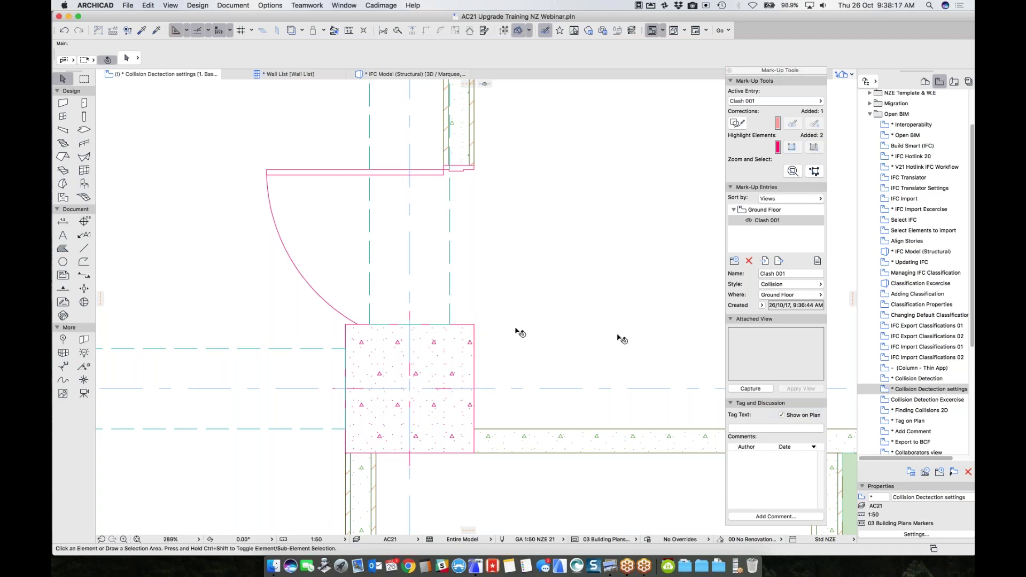
pyautogui.click(737, 429)
pyautogui.write('Move Col')
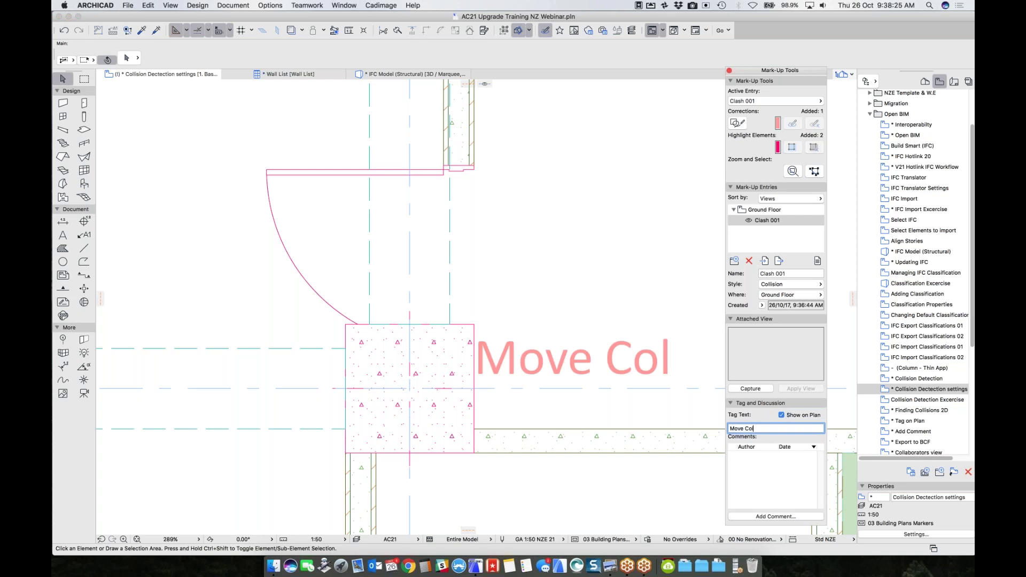
# Step: Add the comment "More comments" with status Error to Clash 001
pyautogui.click(770, 516)
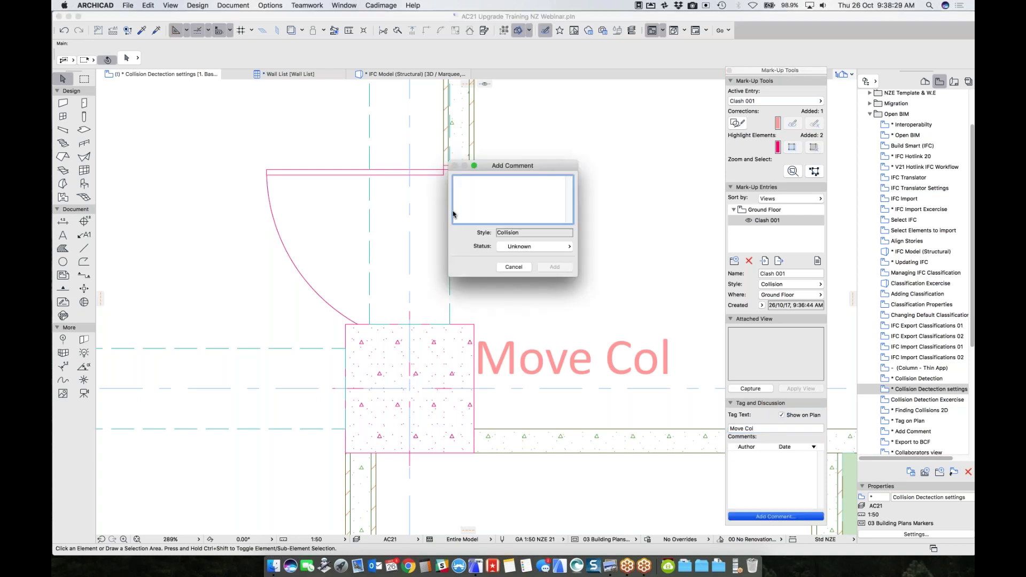
pyautogui.write('More comments')
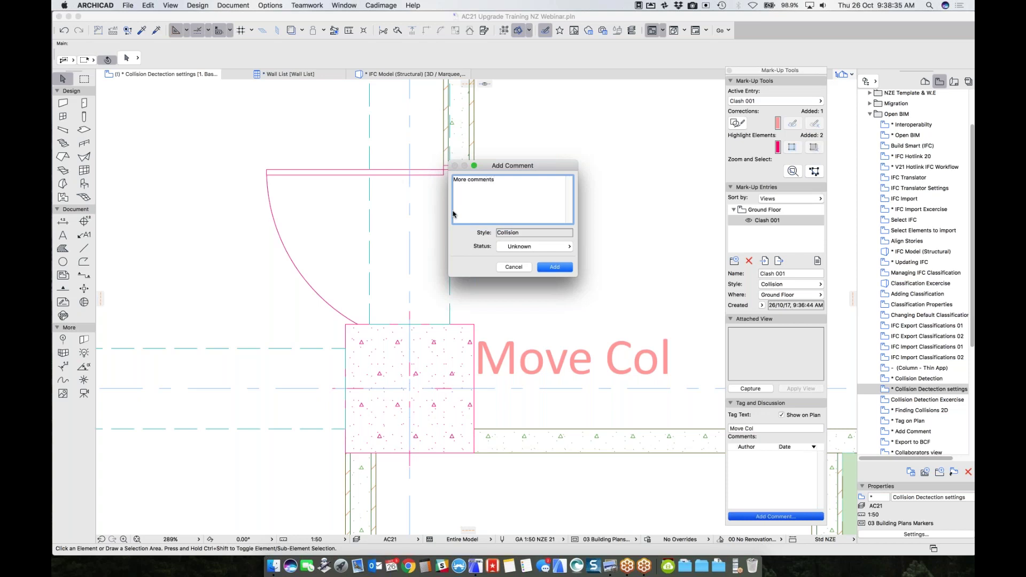
pyautogui.click(522, 248)
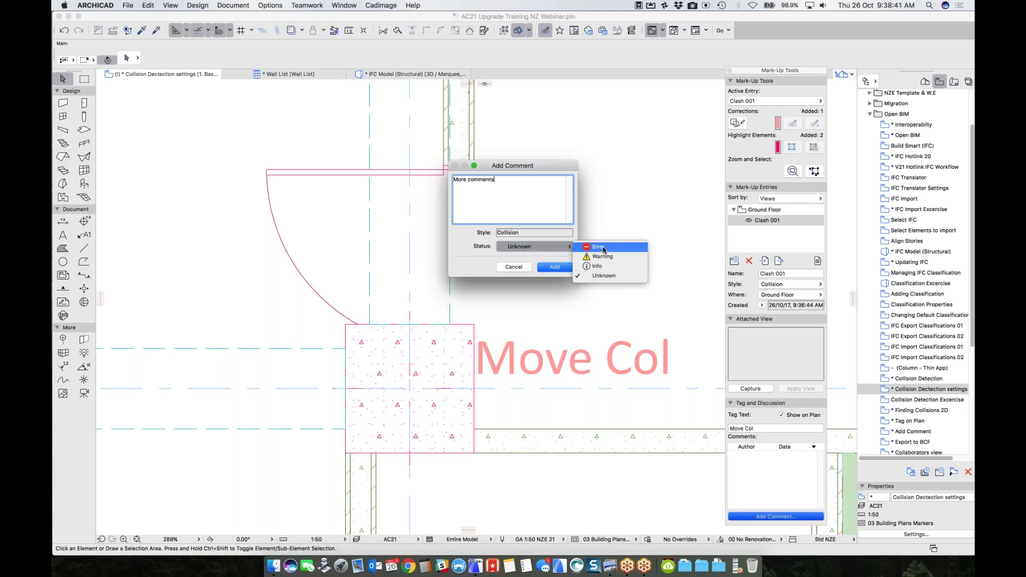
pyautogui.click(594, 247)
pyautogui.click(561, 267)
# Step: Capture a wider plan view around the column as Clash 001's attached view and check the BCF mark-up export options without saving
pyautogui.scroll(-5, 453, 259)
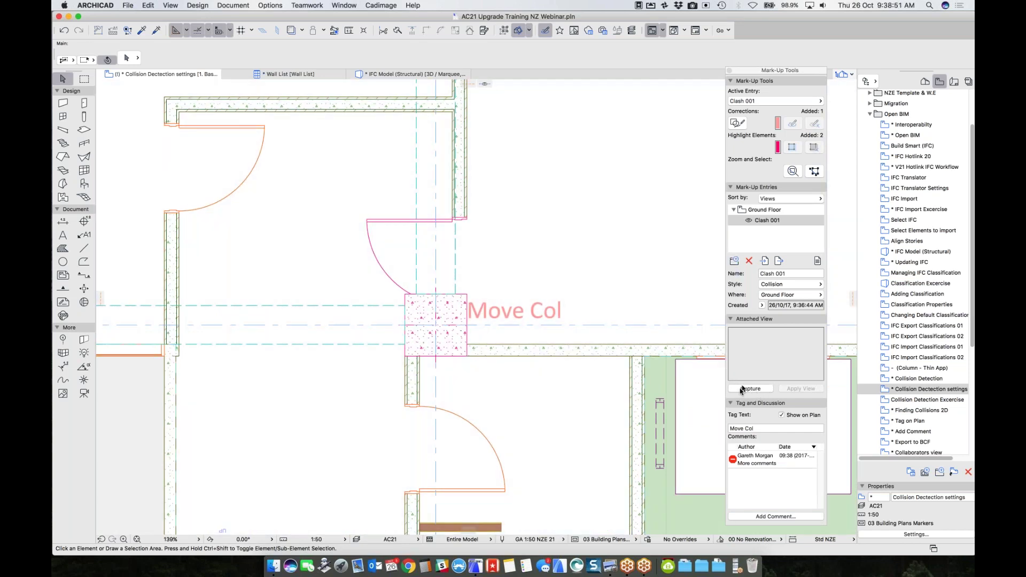
pyautogui.click(751, 390)
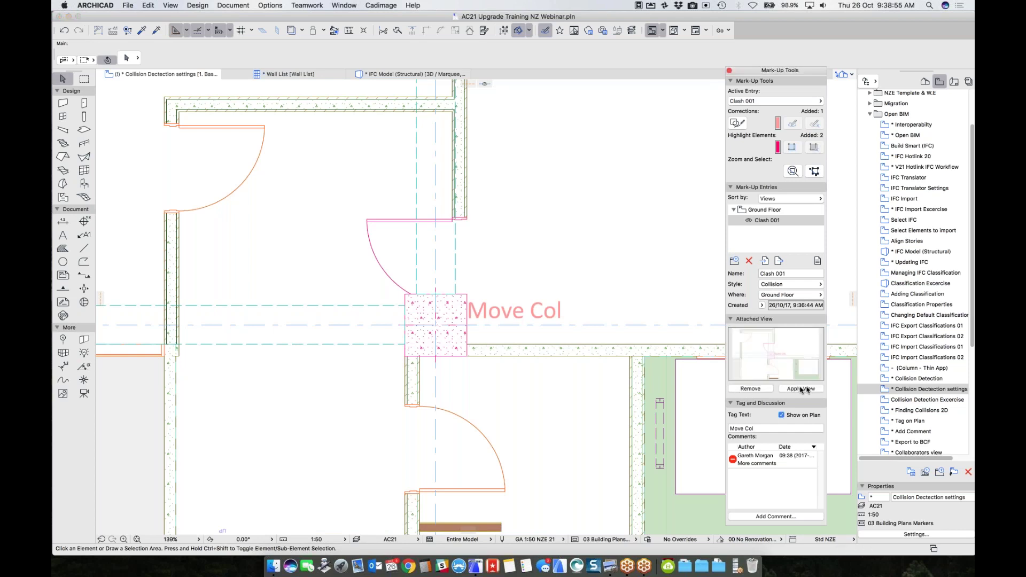
pyautogui.click(780, 262)
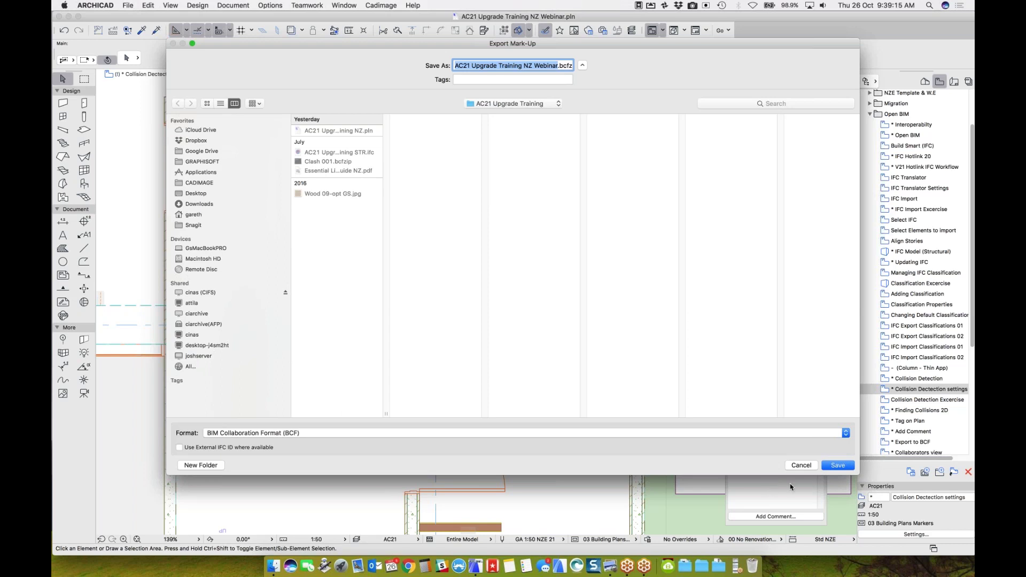
pyautogui.click(805, 466)
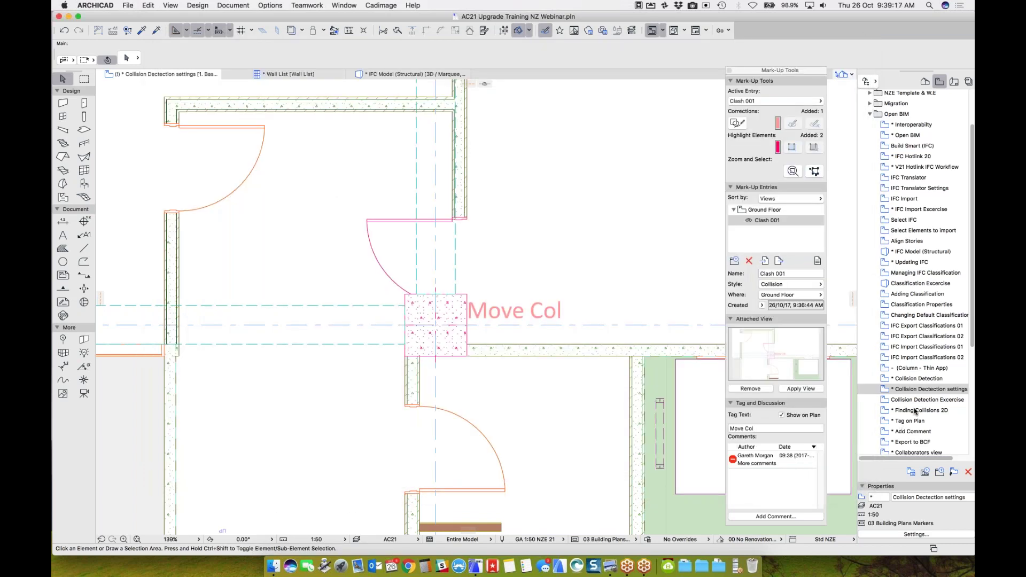
# Step: Review the Collaborators view and Update Collaborators IFC views, examining the BCF Manager and Hotlink Module Manager illustrations
pyautogui.scroll(-2, 918, 417)
pyautogui.scroll(-2, 918, 417)
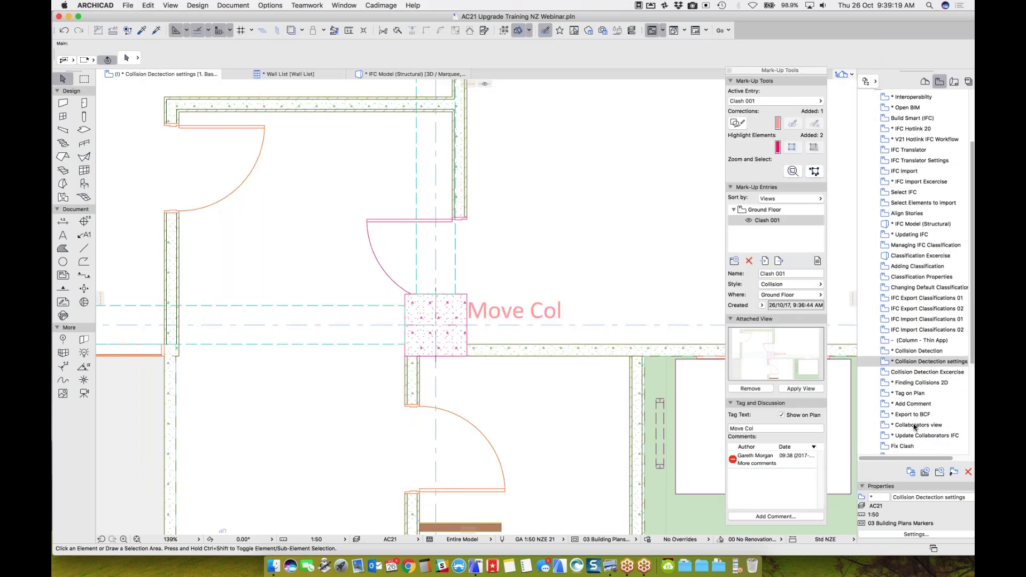
pyautogui.doubleClick(915, 425)
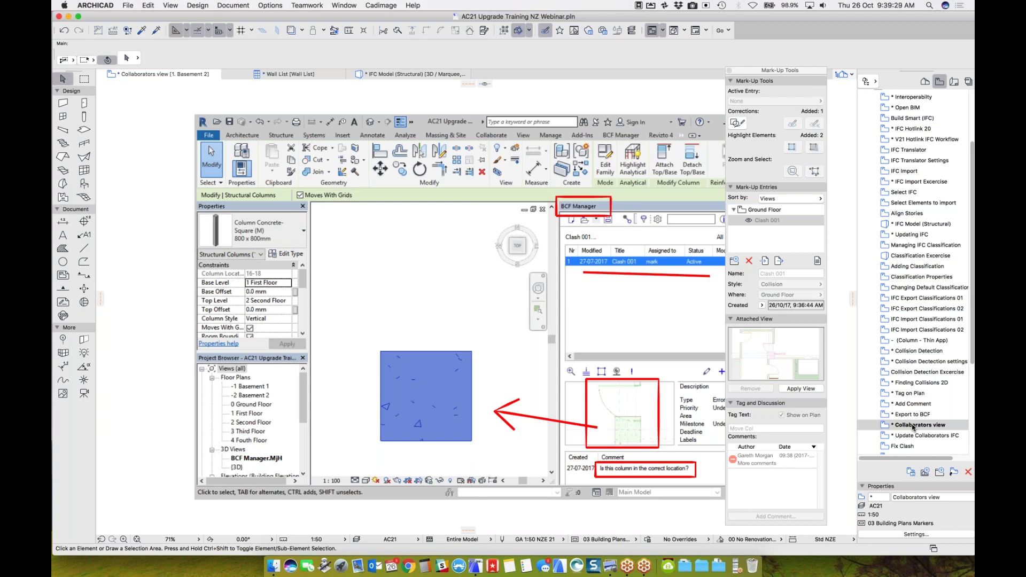
pyautogui.scroll(-2, 316, 403)
pyautogui.scroll(3, 572, 416)
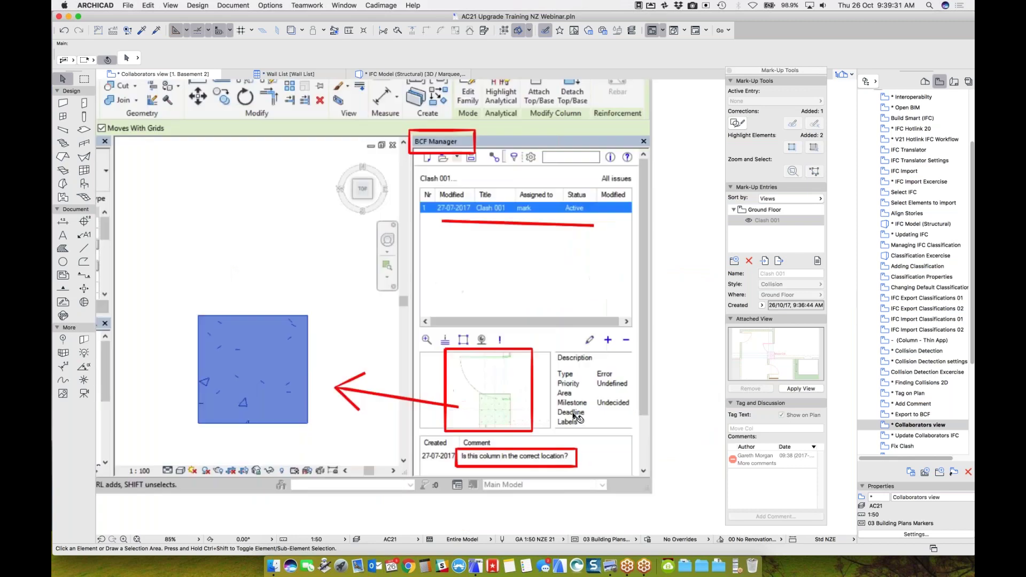
pyautogui.scroll(2, 576, 416)
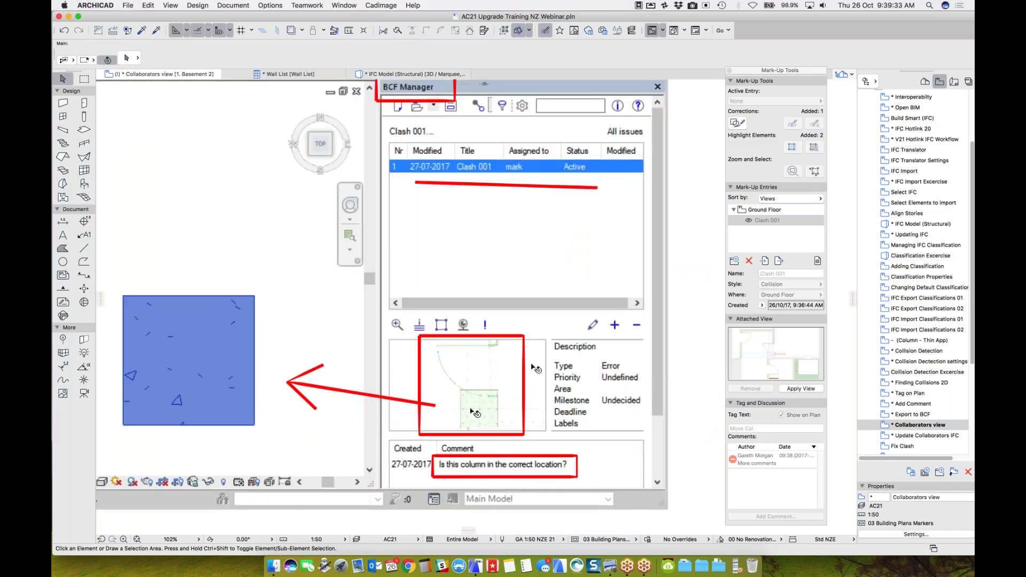
pyautogui.scroll(-3, 521, 387)
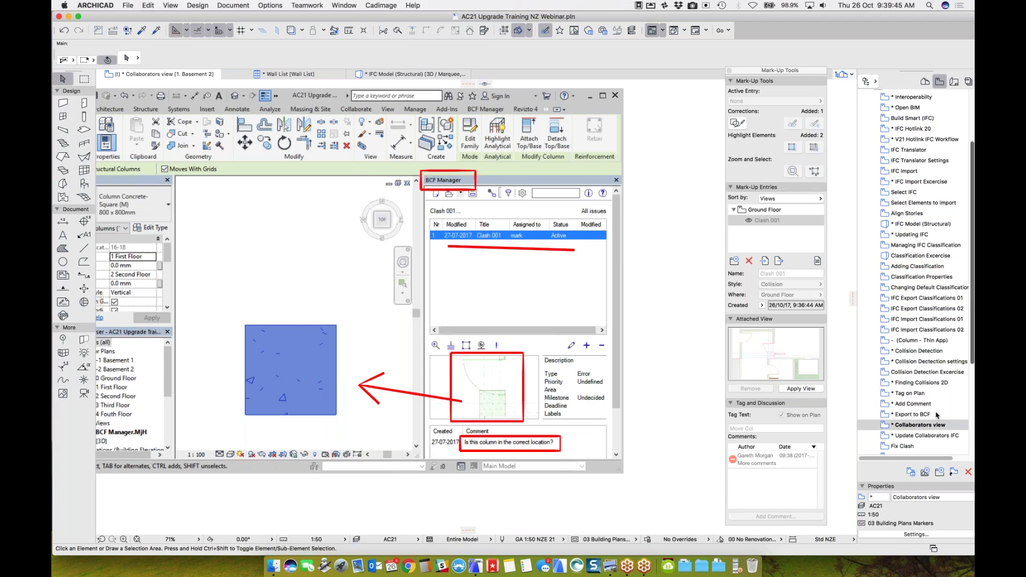
pyautogui.doubleClick(926, 436)
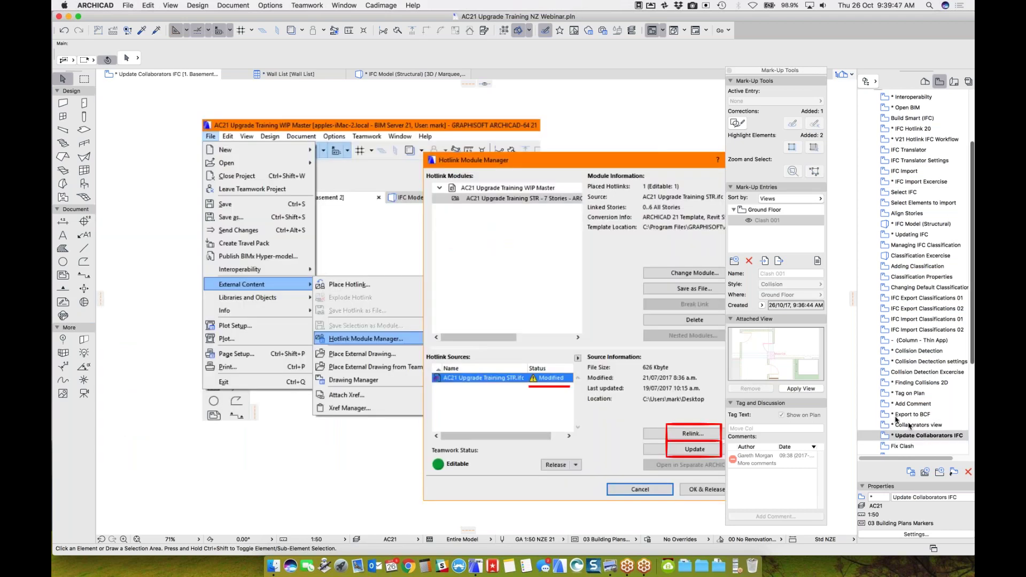
pyautogui.scroll(-2, 243, 295)
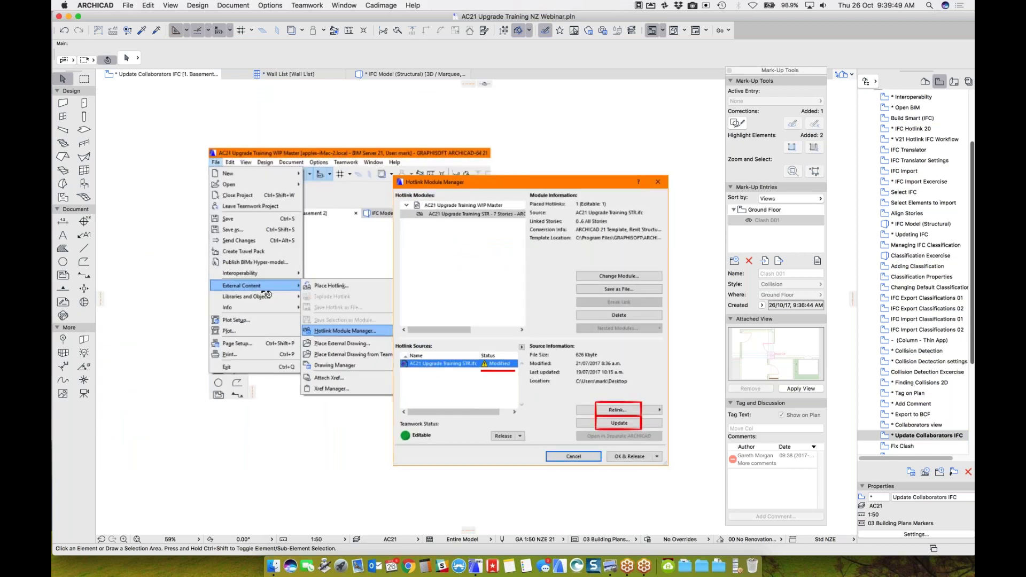
pyautogui.click(262, 290)
# Step: Return to Clash 001 on the ground floor and move the clashing door along its wall, clear of the column
pyautogui.doubleClick(765, 220)
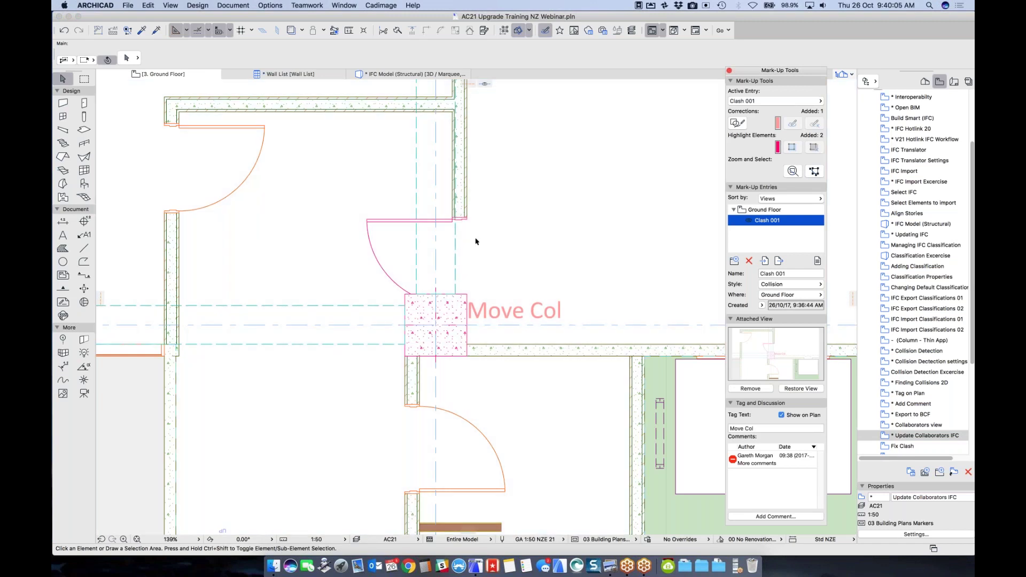
pyautogui.click(369, 221)
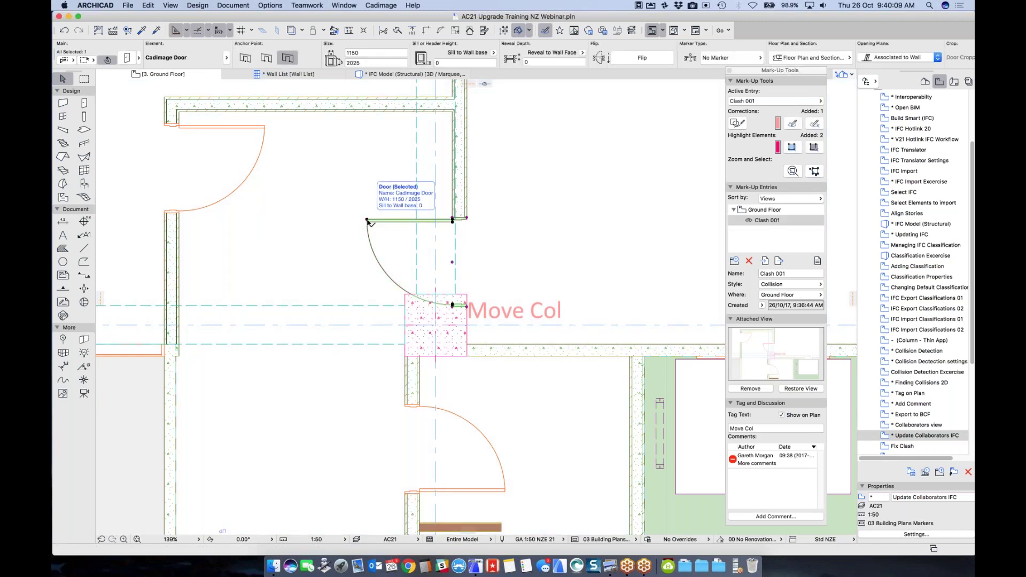
pyautogui.click(367, 221)
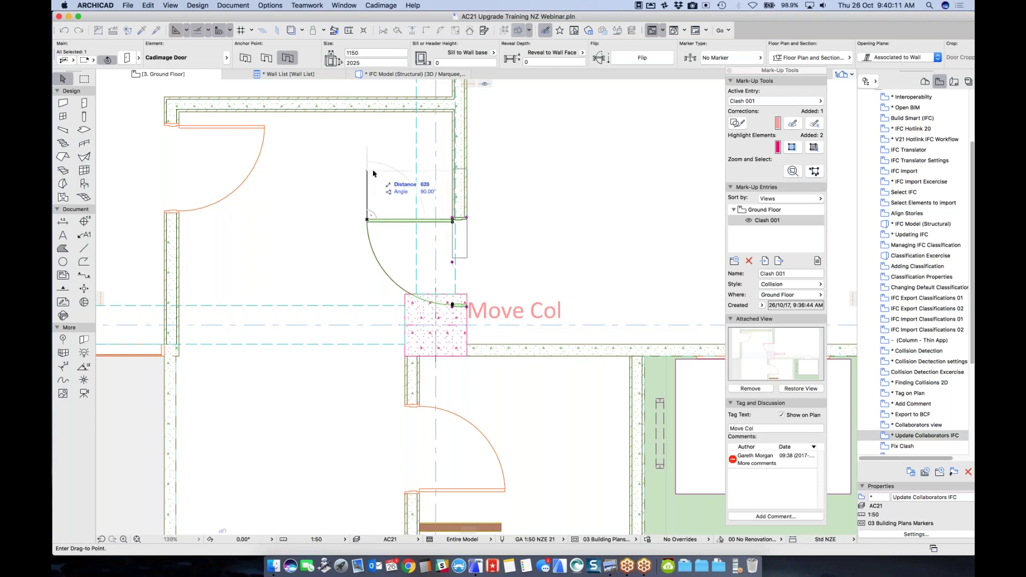
pyautogui.click(368, 151)
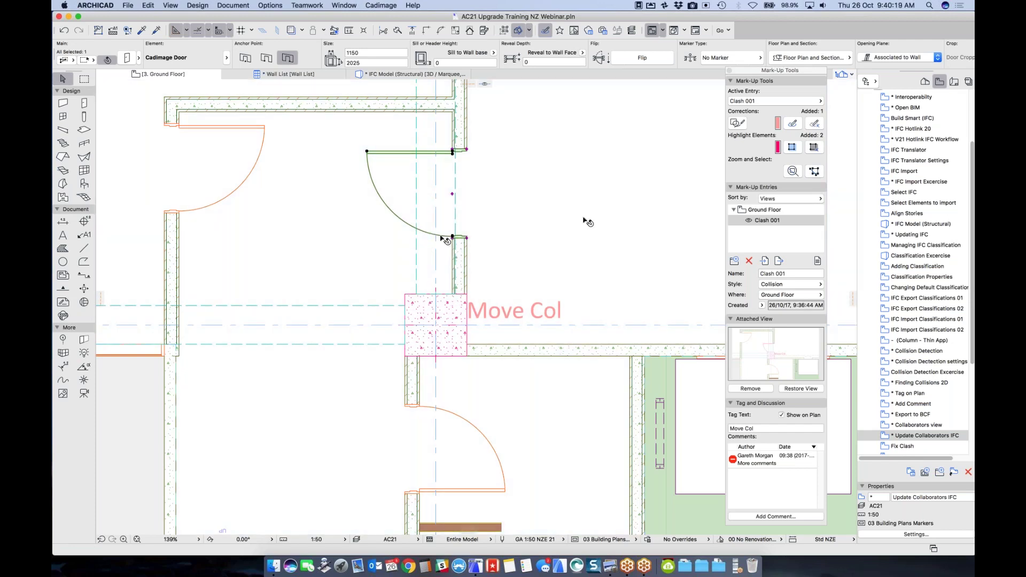
# Step: Delete the Clash 001 mark-up entry together with its mark-up elements
pyautogui.click(753, 239)
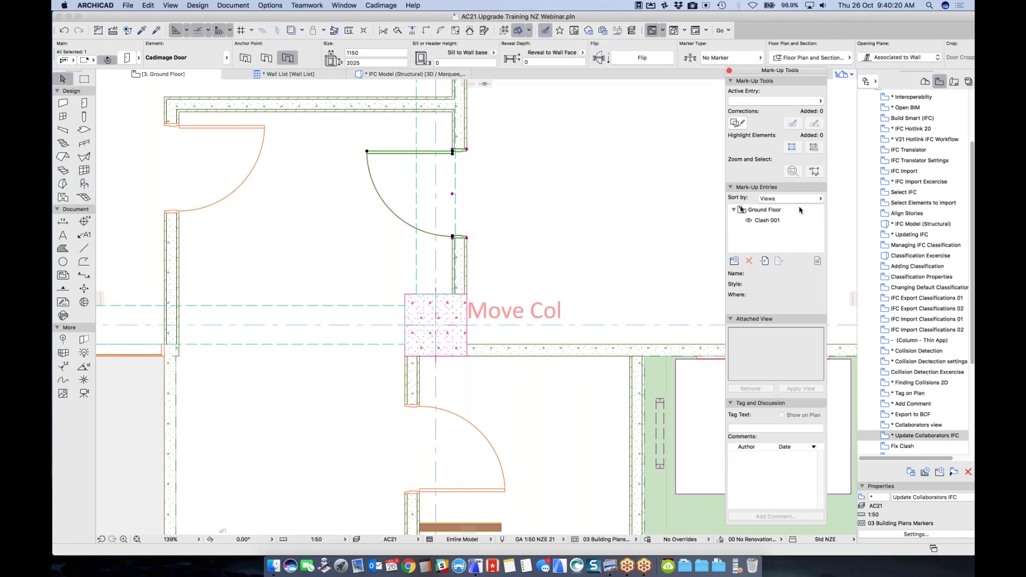
pyautogui.click(766, 221)
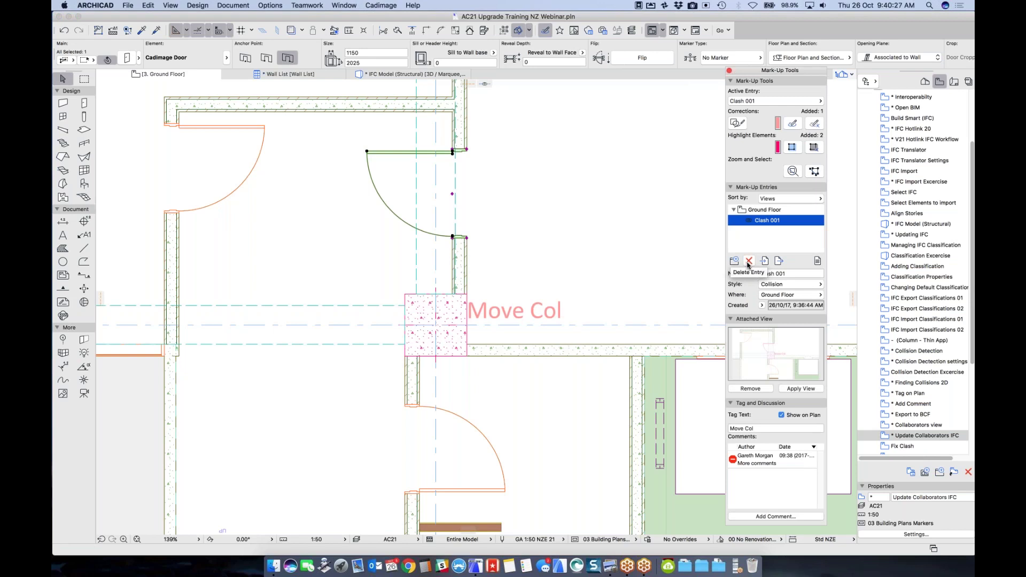
pyautogui.click(749, 262)
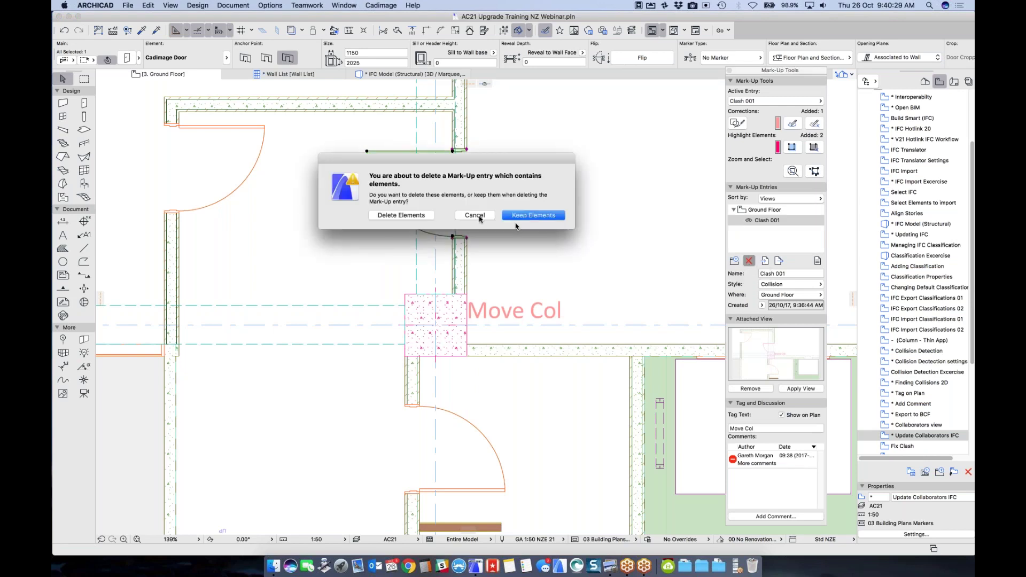
pyautogui.click(401, 216)
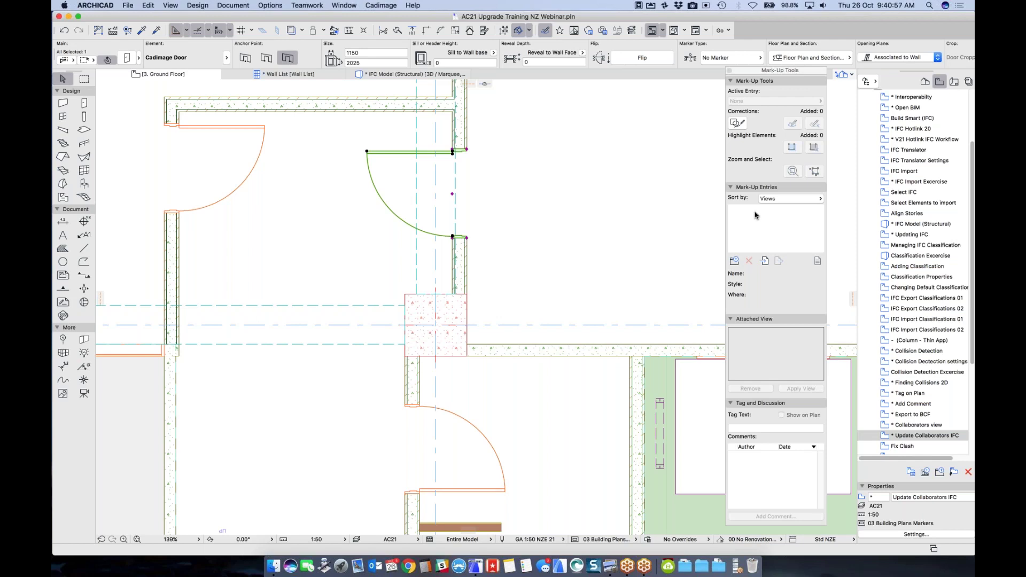
# Step: Deselect the moved door and rerun Collision Detection between the Door and Column element groups
pyautogui.click(476, 155)
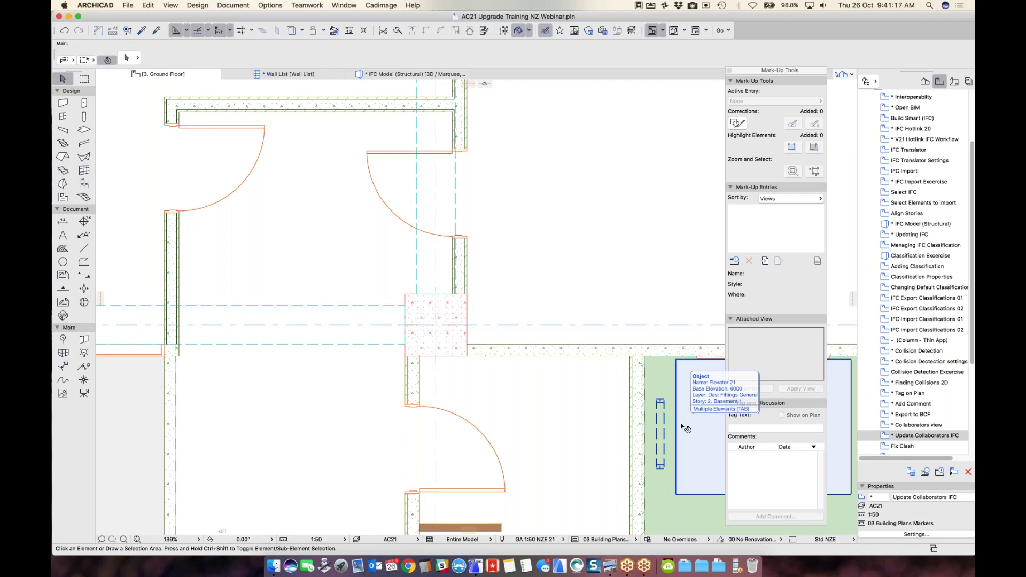
pyautogui.click(198, 5)
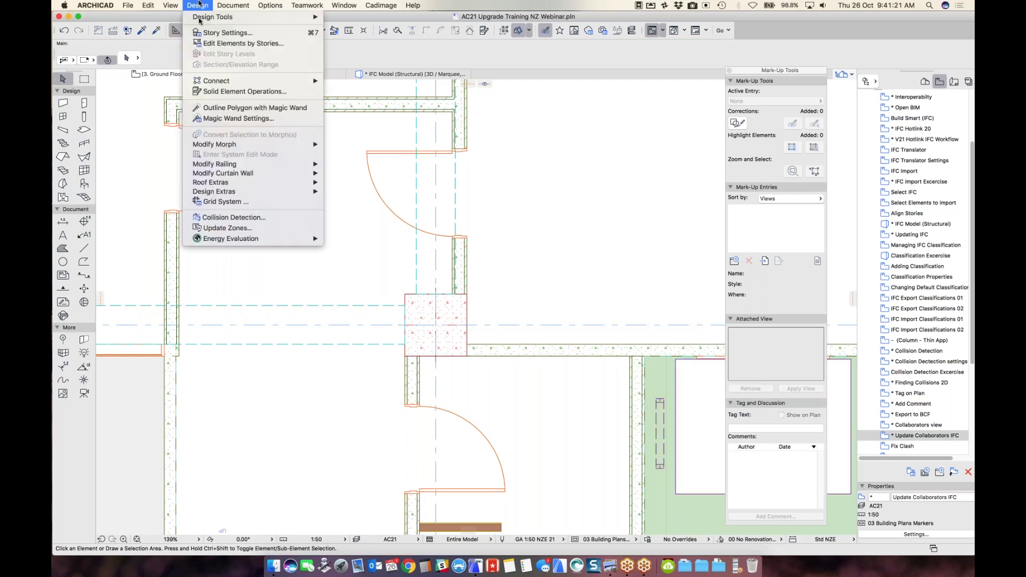
pyautogui.click(211, 217)
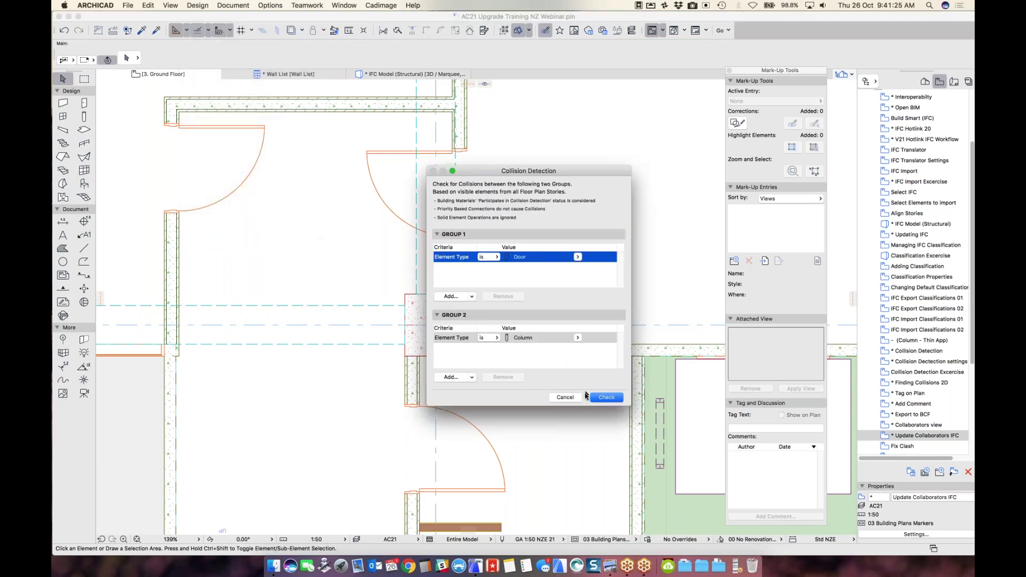
pyautogui.click(611, 398)
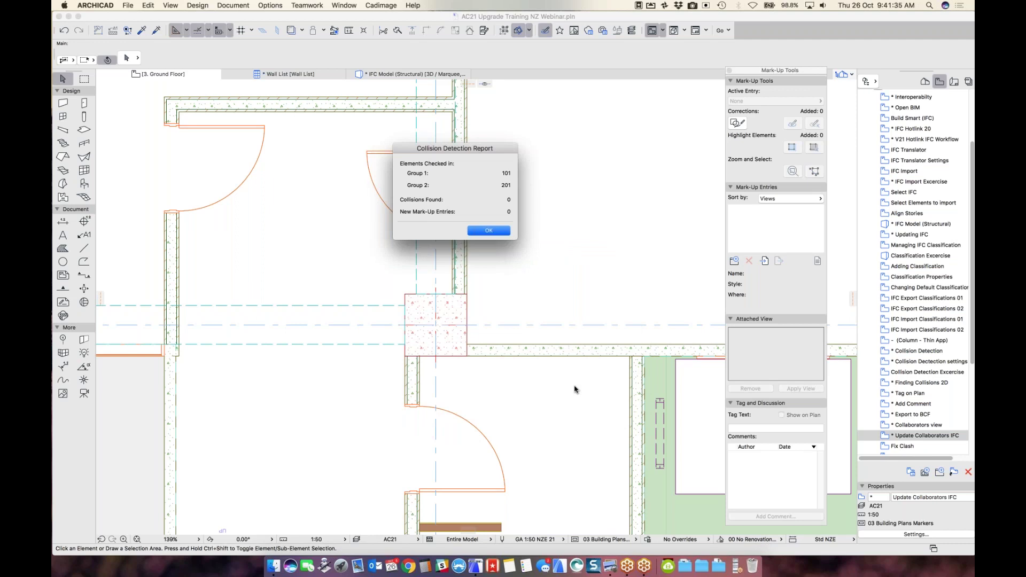
pyautogui.click(489, 230)
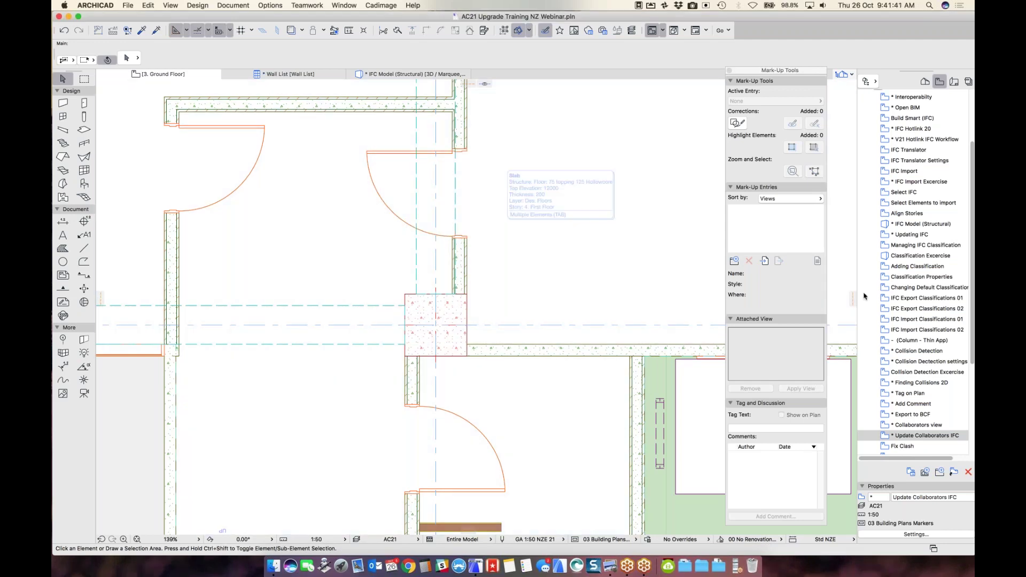
# Step: Review the saved Collision Detection view and the Re-Run Collision Detection view
pyautogui.doubleClick(916, 350)
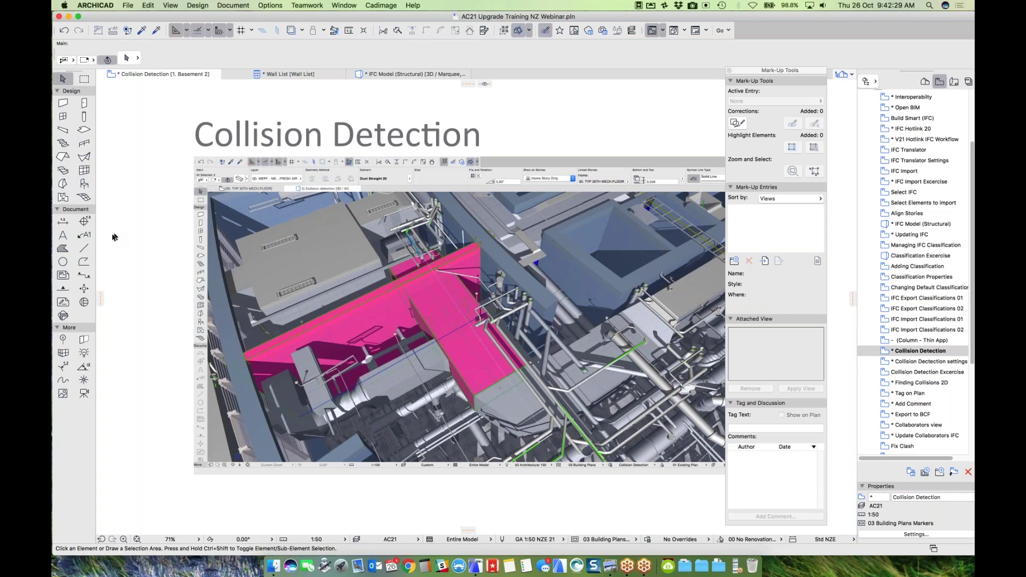
pyautogui.scroll(-5, 919, 347)
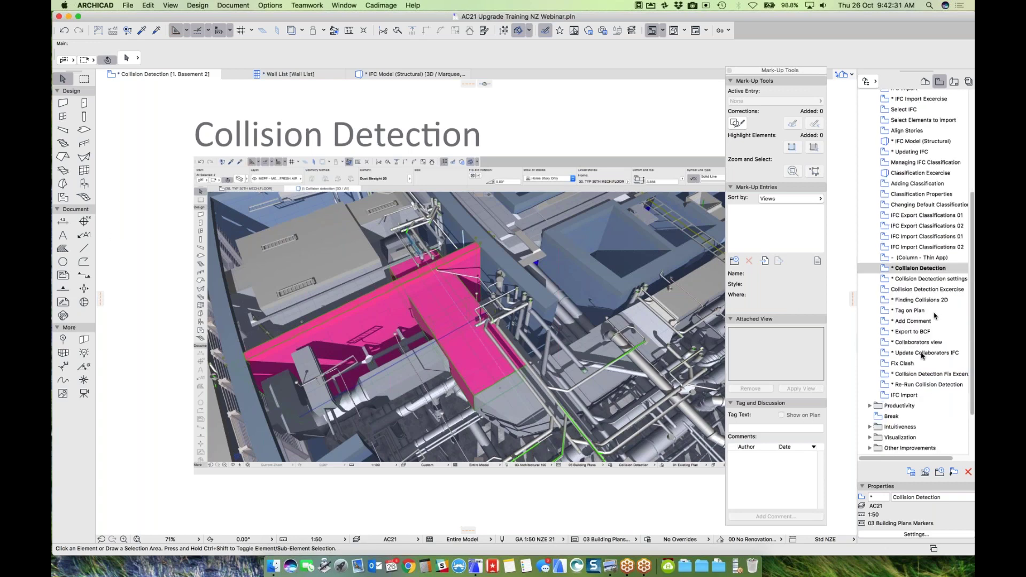
pyautogui.doubleClick(909, 385)
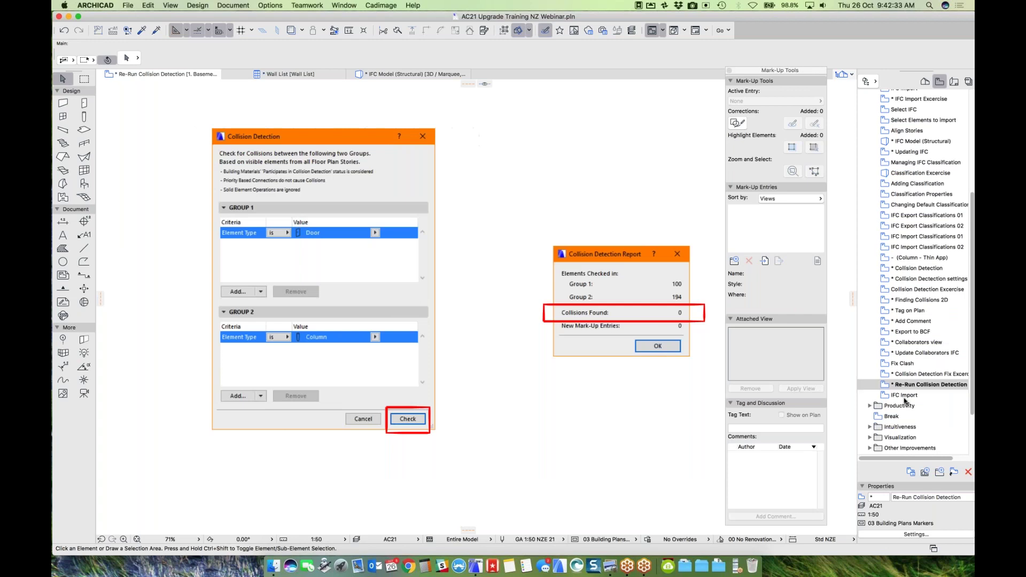
pyautogui.scroll(-1, 904, 401)
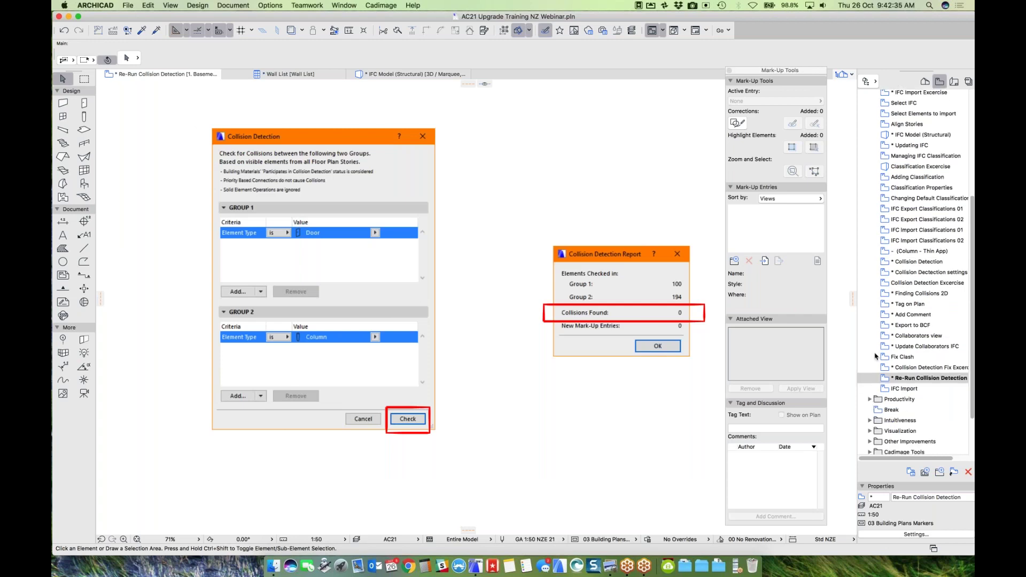
# Step: Bring up the Touch Bar Support view from the Productivity folder, closing the Mark-Up Tools palette on the way
pyautogui.scroll(8, 893, 161)
pyautogui.click(868, 140)
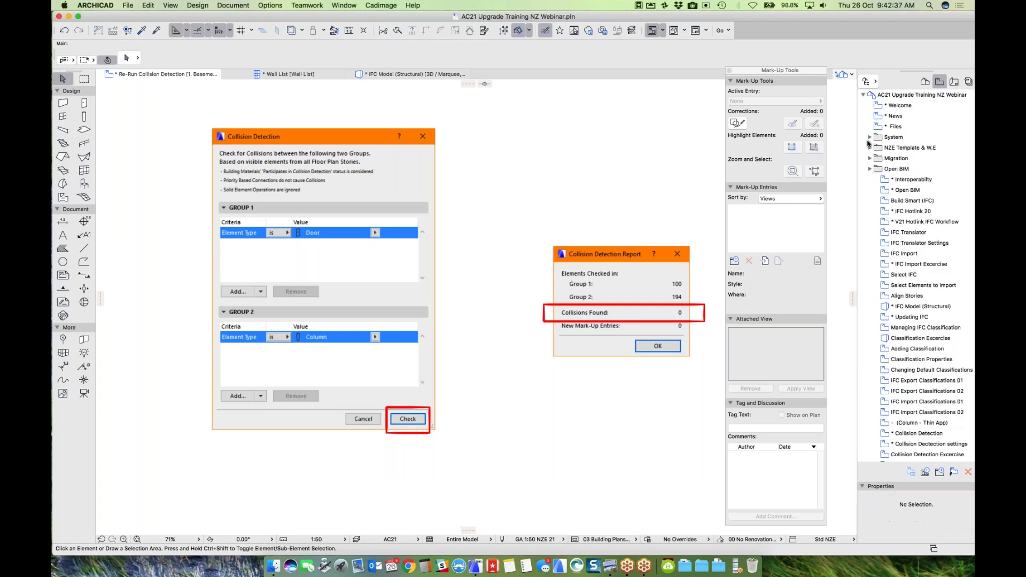
pyautogui.click(869, 179)
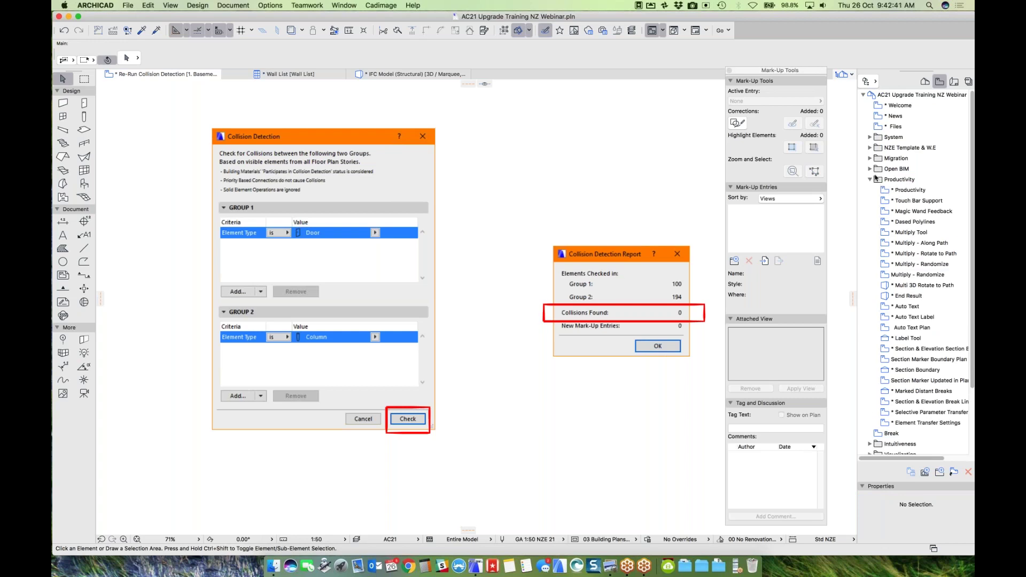
pyautogui.doubleClick(907, 192)
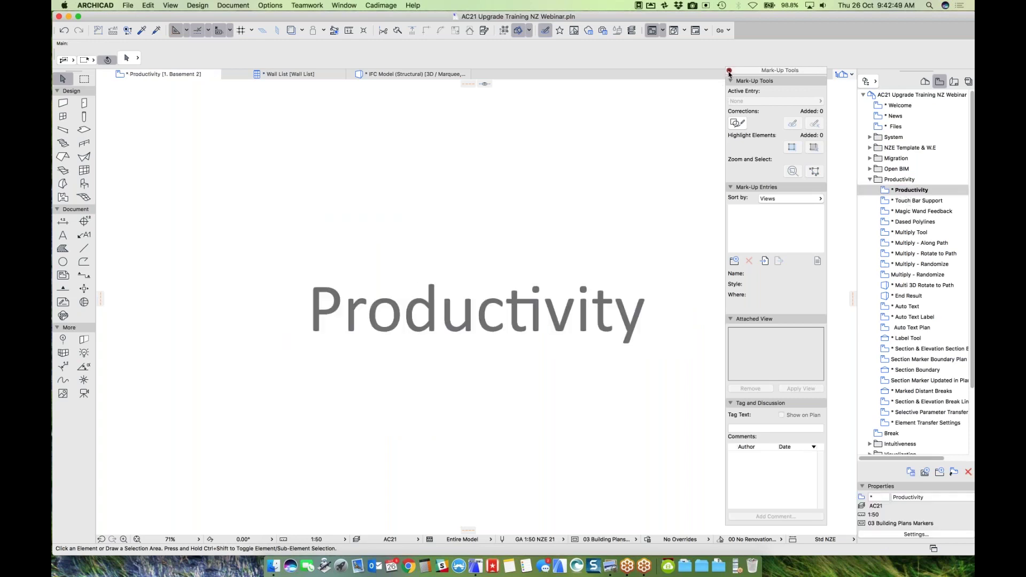
pyautogui.click(729, 71)
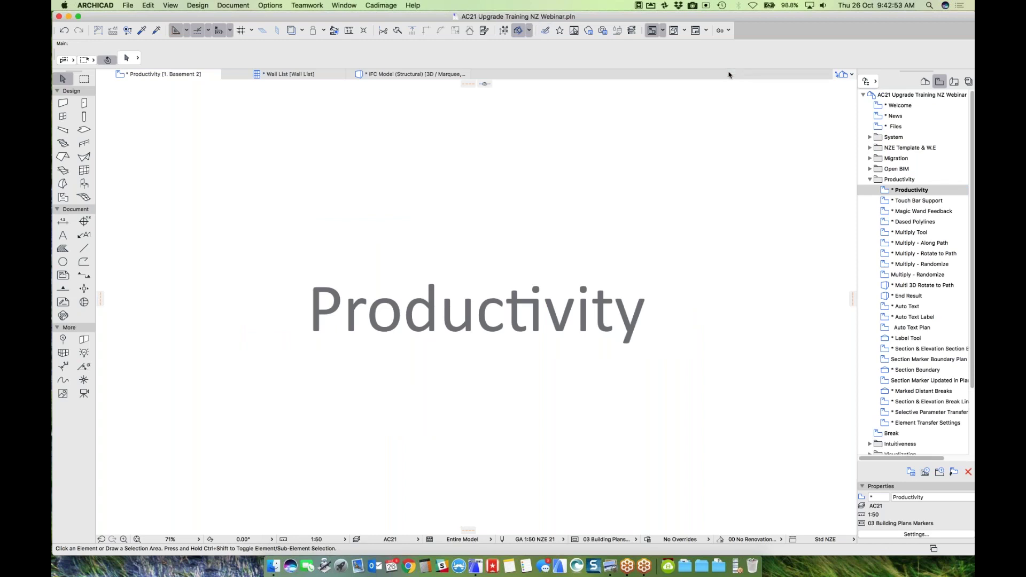
pyautogui.click(916, 204)
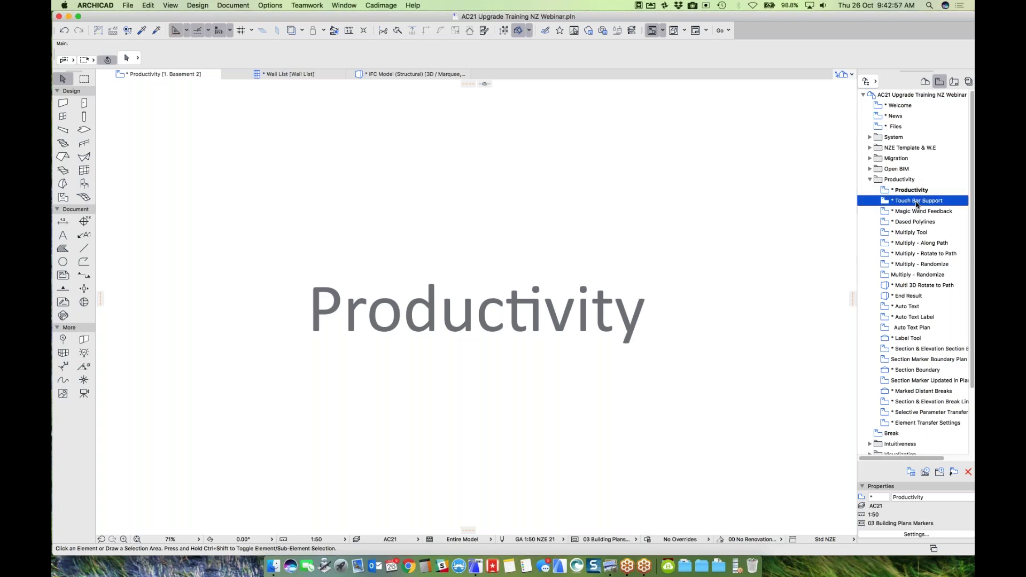
pyautogui.doubleClick(916, 204)
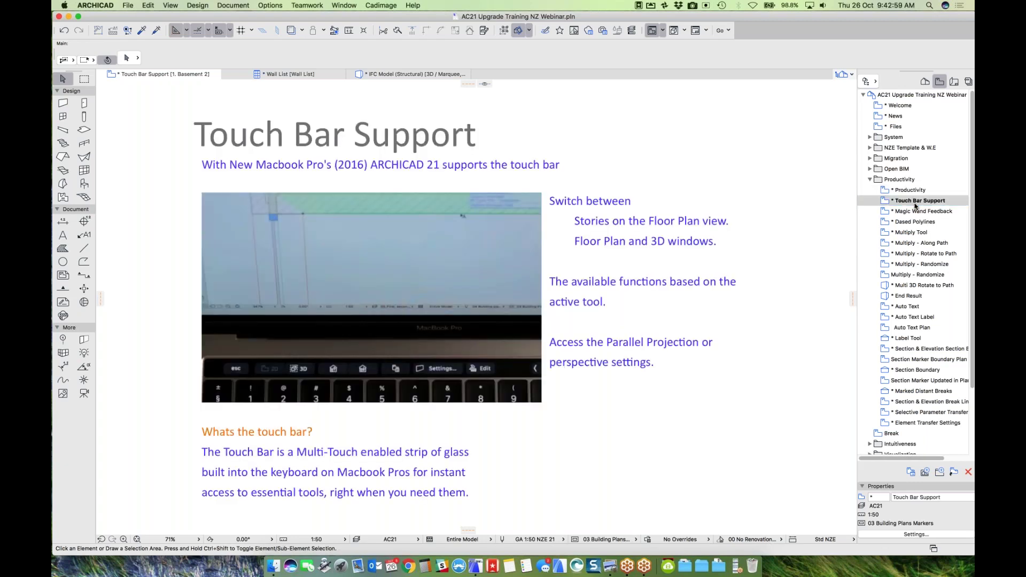
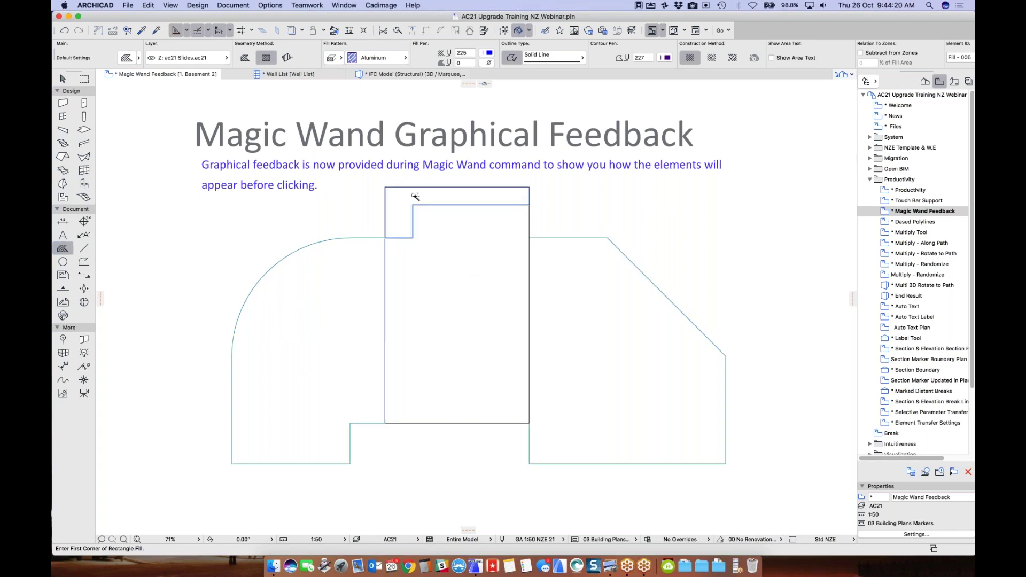
# Step: Magic Wand an Aluminum fill into the central area and EXT: Stud 90 walls around the building outline
pyautogui.click(451, 323)
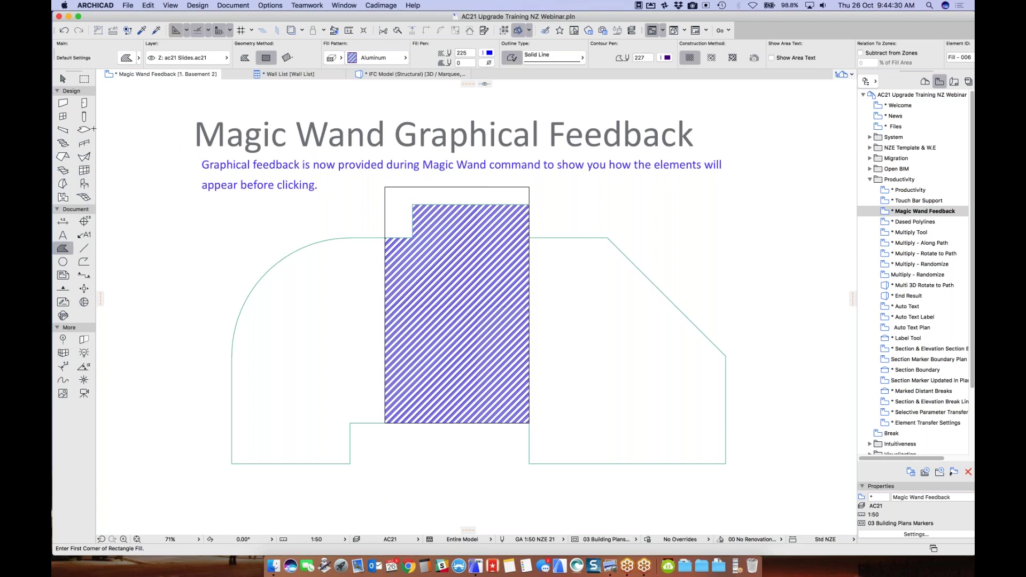
pyautogui.click(62, 103)
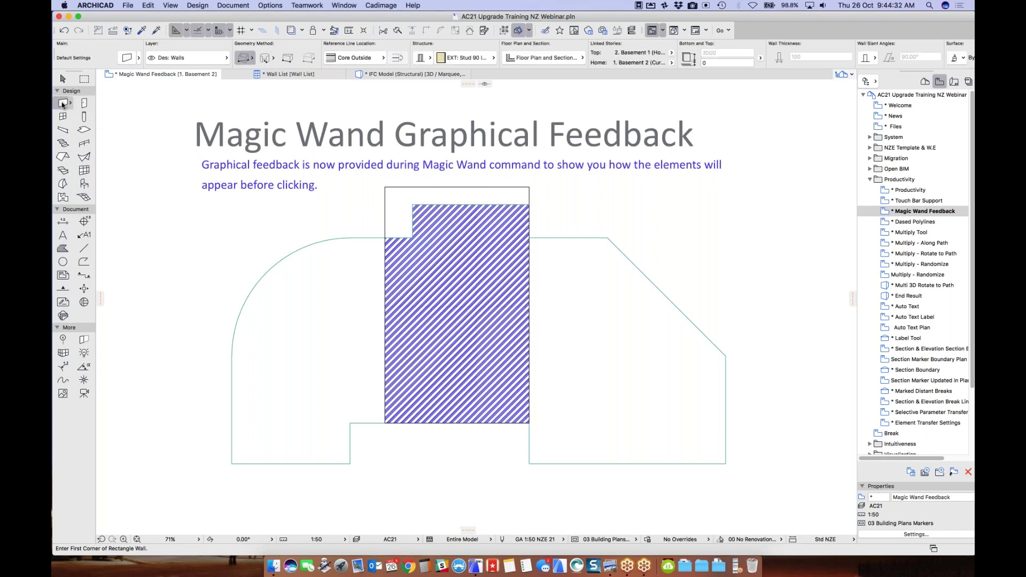
pyautogui.press('space')
pyautogui.click(239, 305)
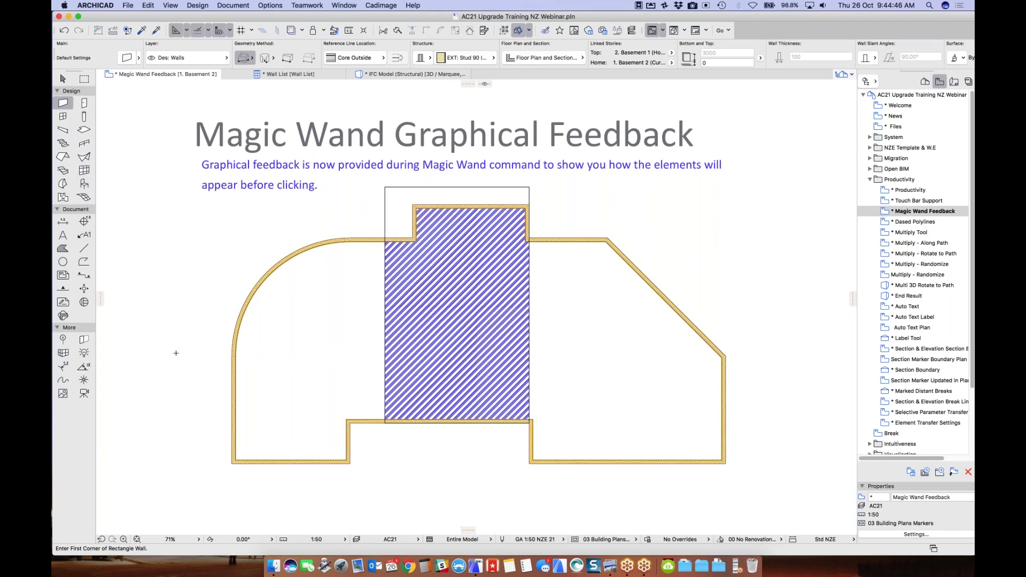
# Step: Magic Wand a multi-plane roof with 20° pitch and 600 eaves offset over the walled building outline
pyautogui.click(63, 156)
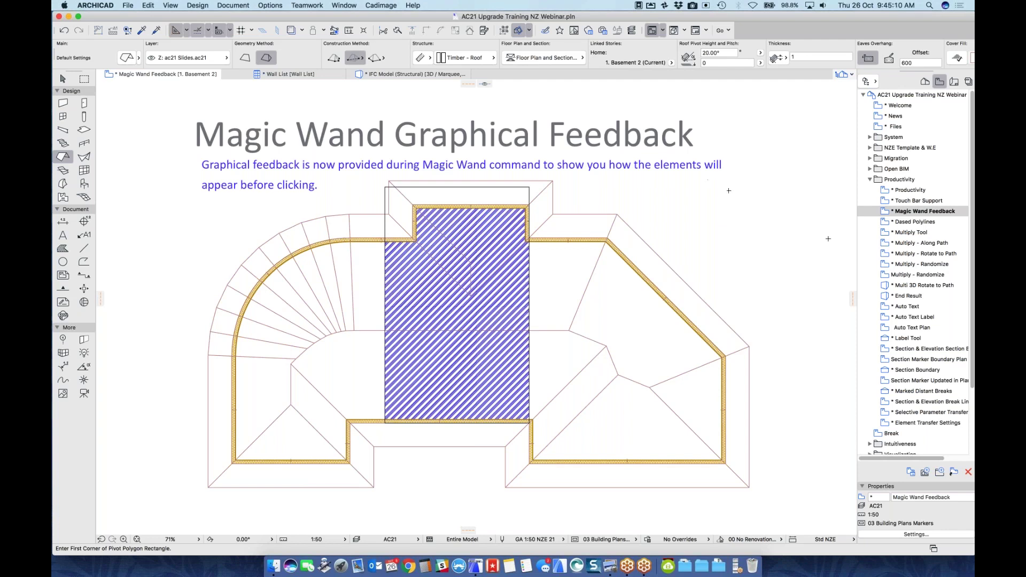
# Step: Open the Dashed Polylines view and examine how the dashes fall at the circled corners of the sample polyline
pyautogui.doubleClick(918, 222)
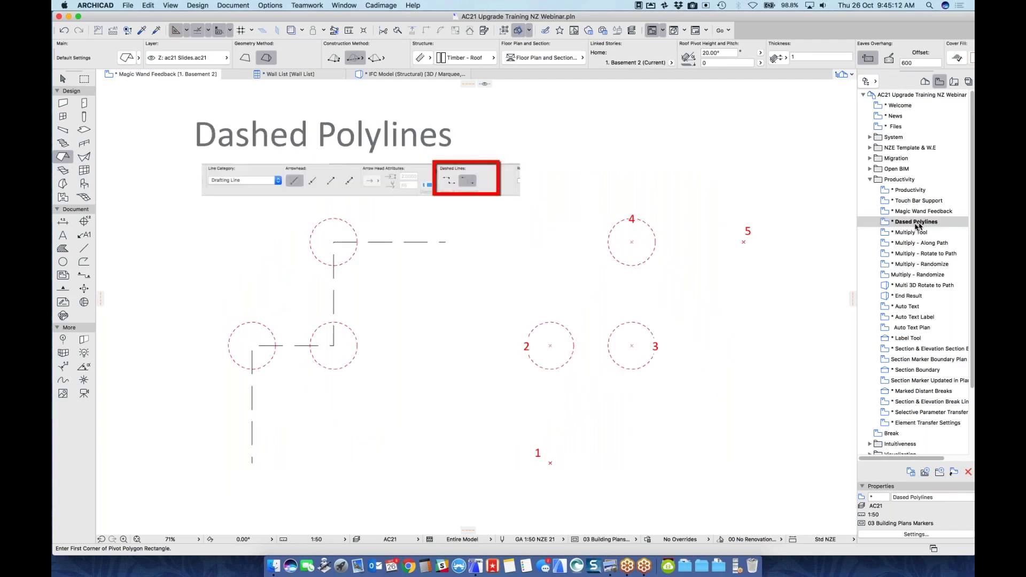
pyautogui.click(63, 79)
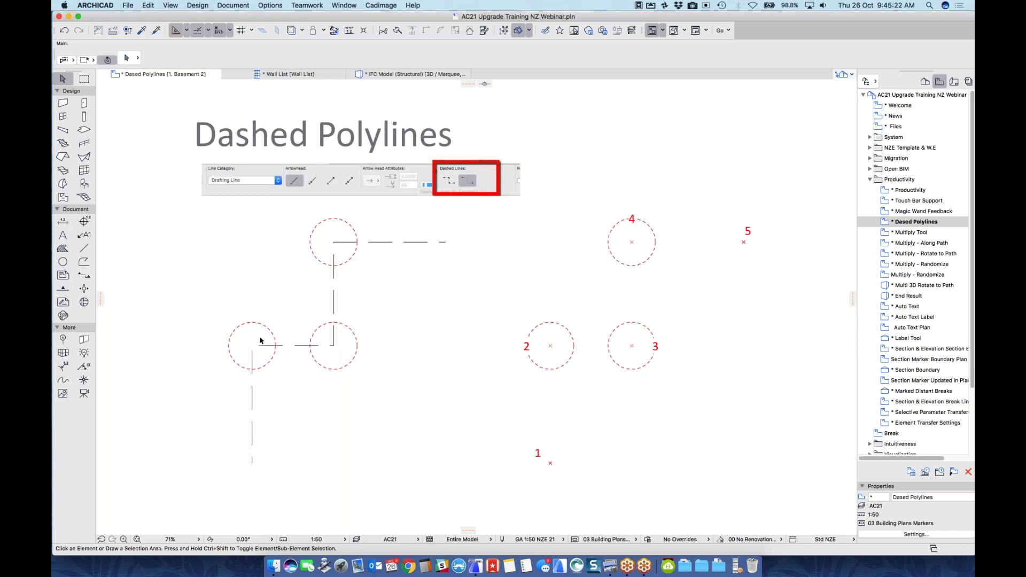
pyautogui.scroll(5, 262, 345)
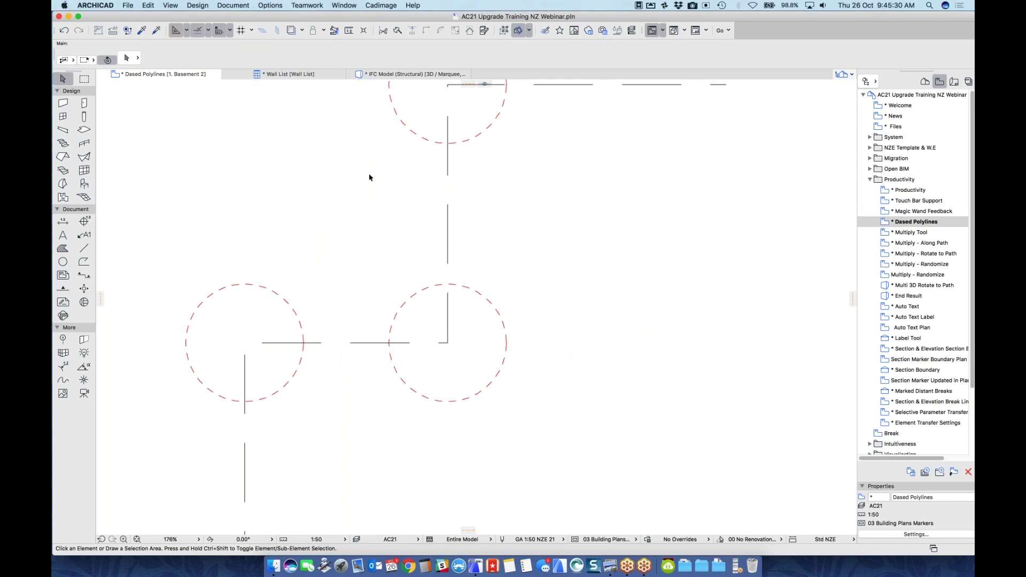
pyautogui.scroll(3, 425, 144)
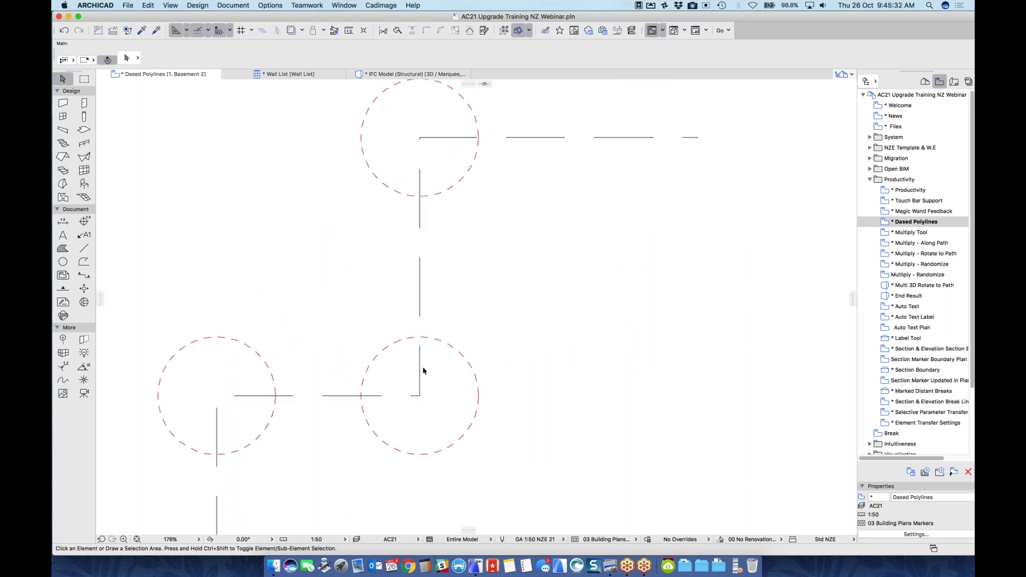
pyautogui.scroll(-5, 308, 296)
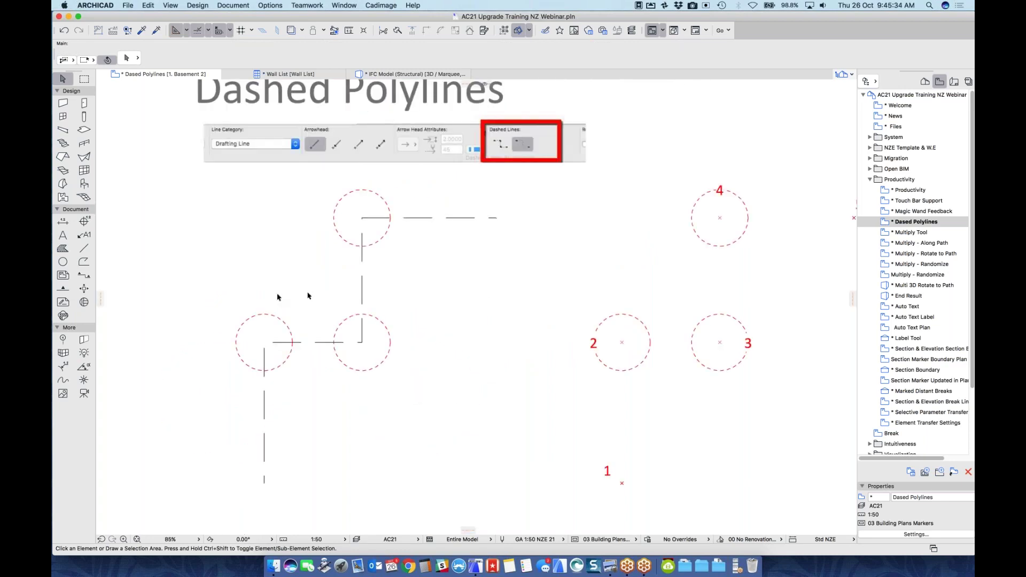
pyautogui.doubleClick(946, 222)
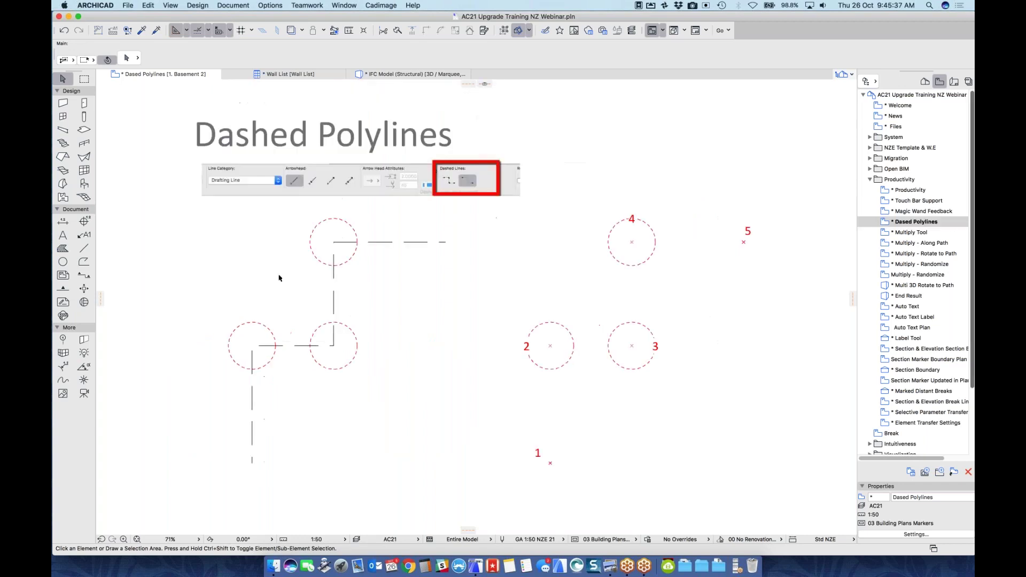
# Step: Draw a Long Dashed PolyLine through points 1 to 5 with the dashed-line option that carries dashes continuously around corners
pyautogui.click(84, 262)
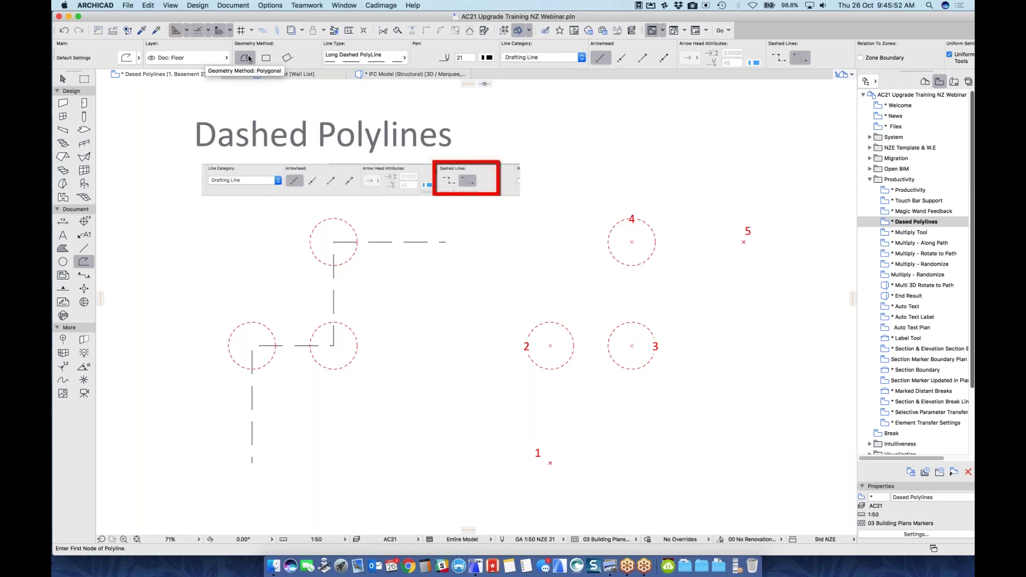
pyautogui.hscroll(5, 343, 61)
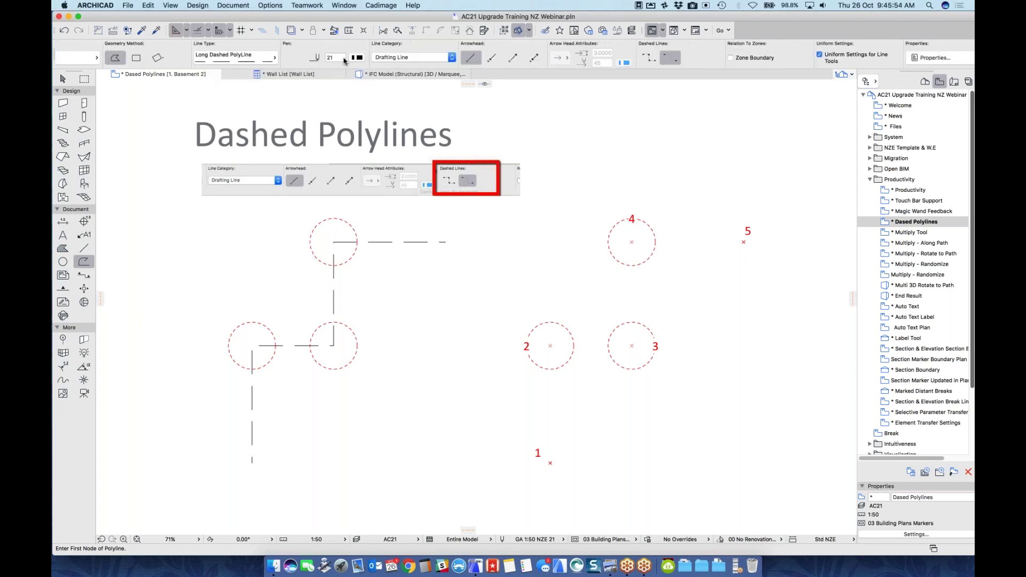
pyautogui.hscroll(-5, 344, 60)
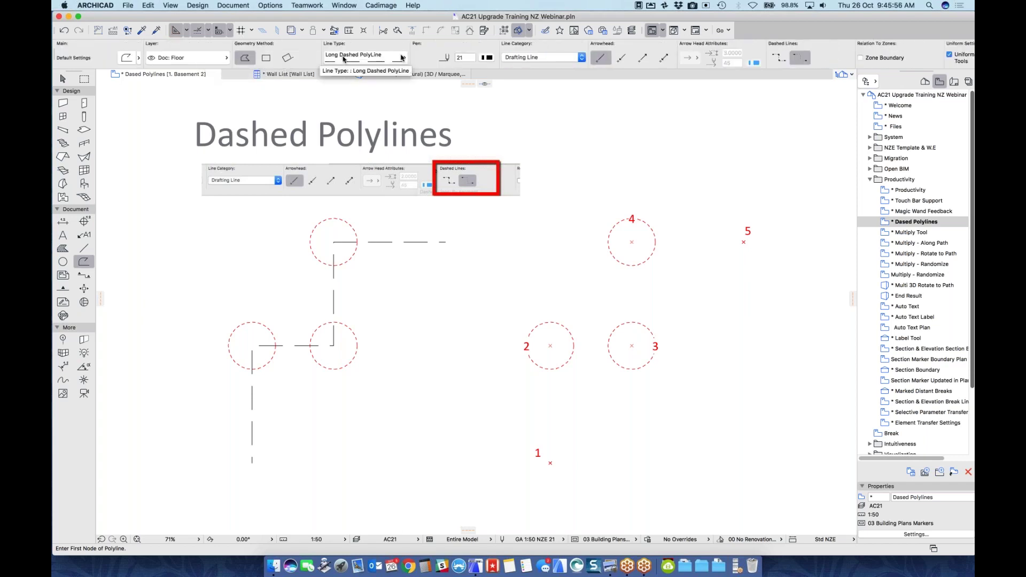
pyautogui.click(780, 60)
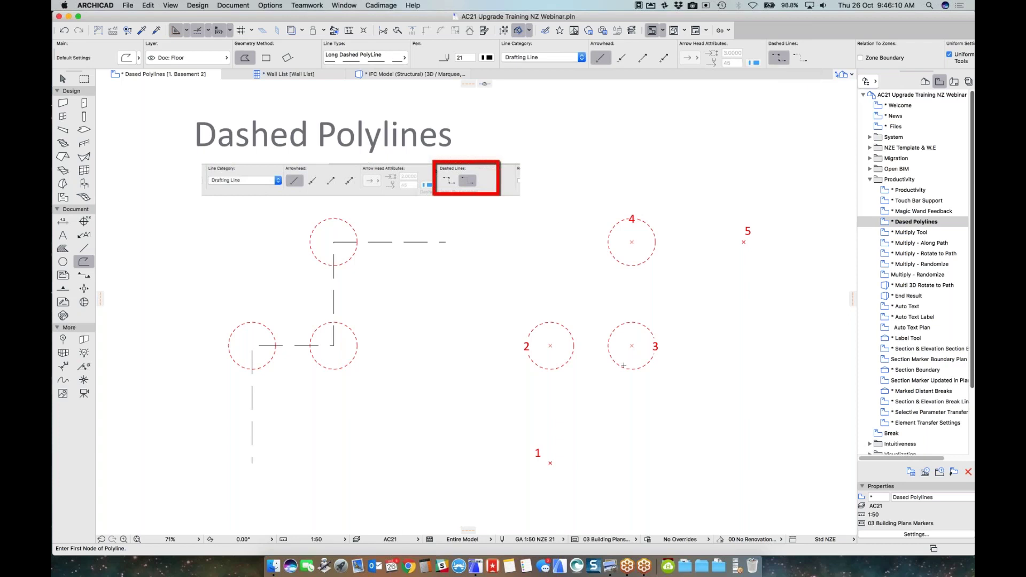
pyautogui.click(550, 462)
pyautogui.click(550, 345)
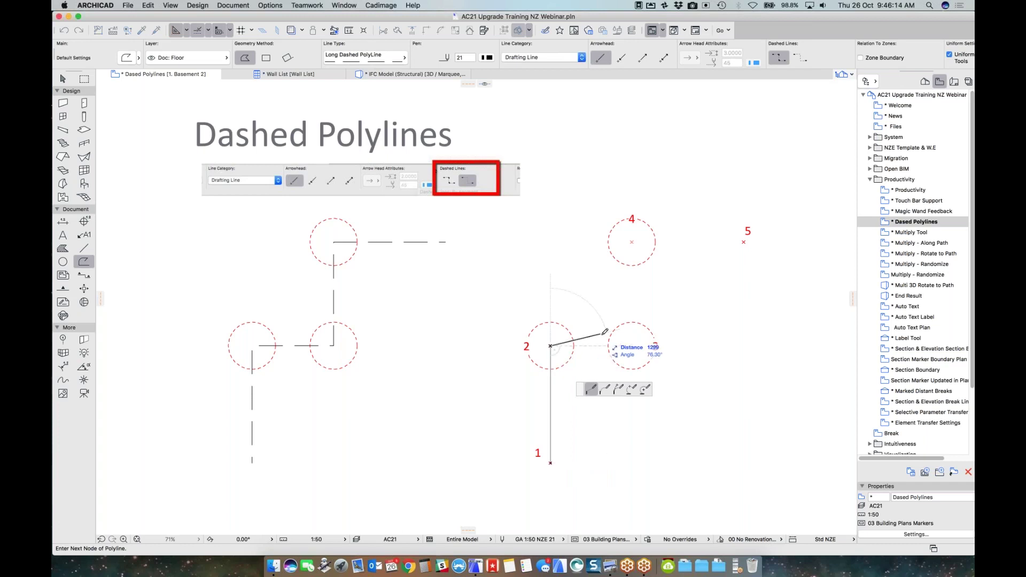
pyautogui.click(631, 346)
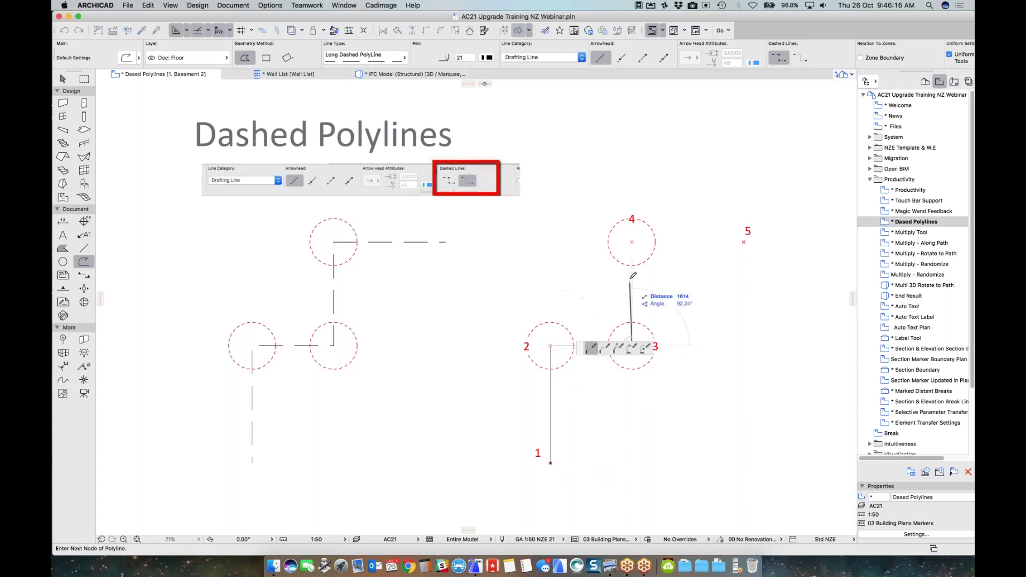
pyautogui.click(632, 242)
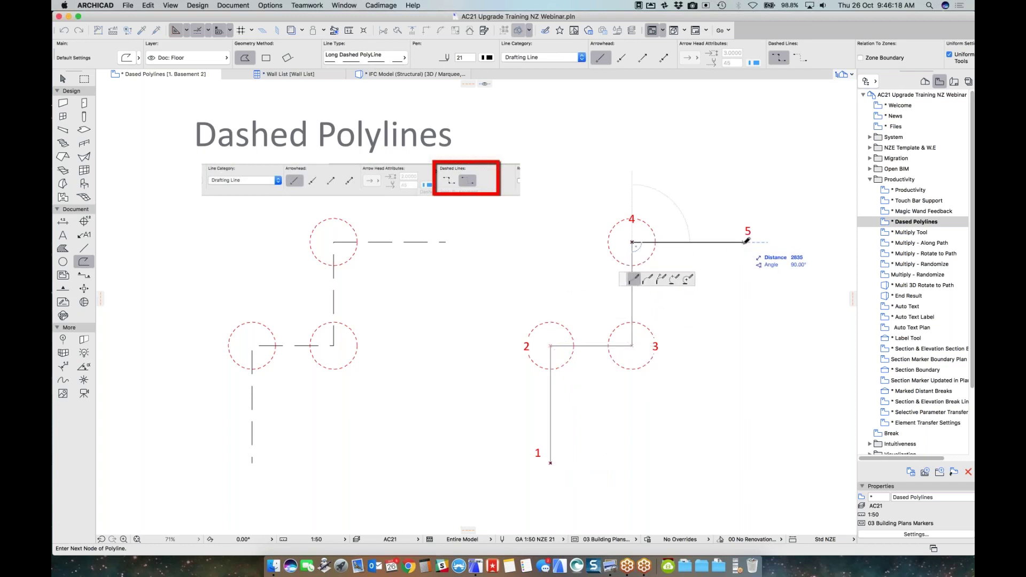
pyautogui.doubleClick(745, 242)
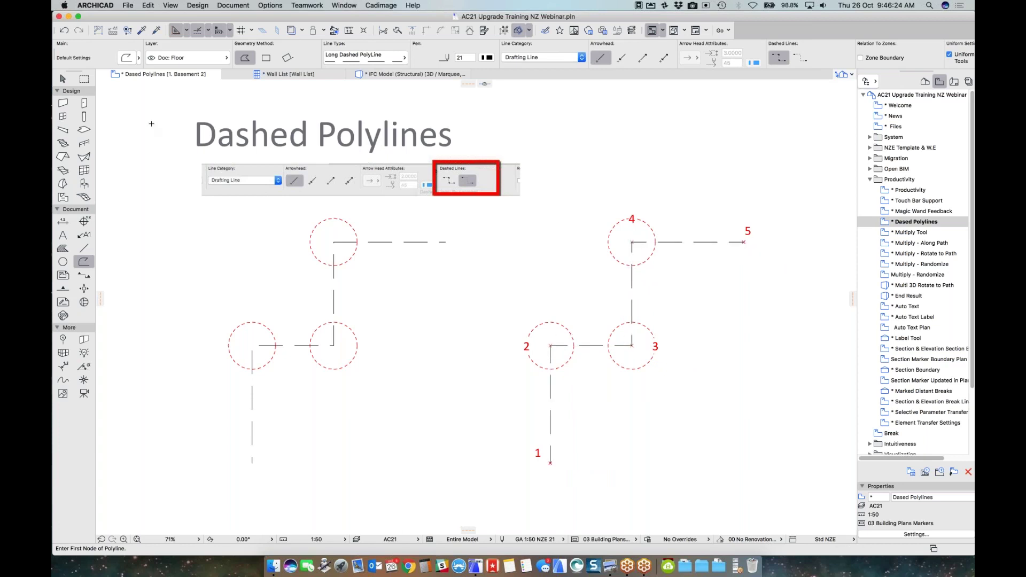
# Step: Switch the existing sample polyline to the dash option that continues around its corners, and clear the selection
pyautogui.click(63, 78)
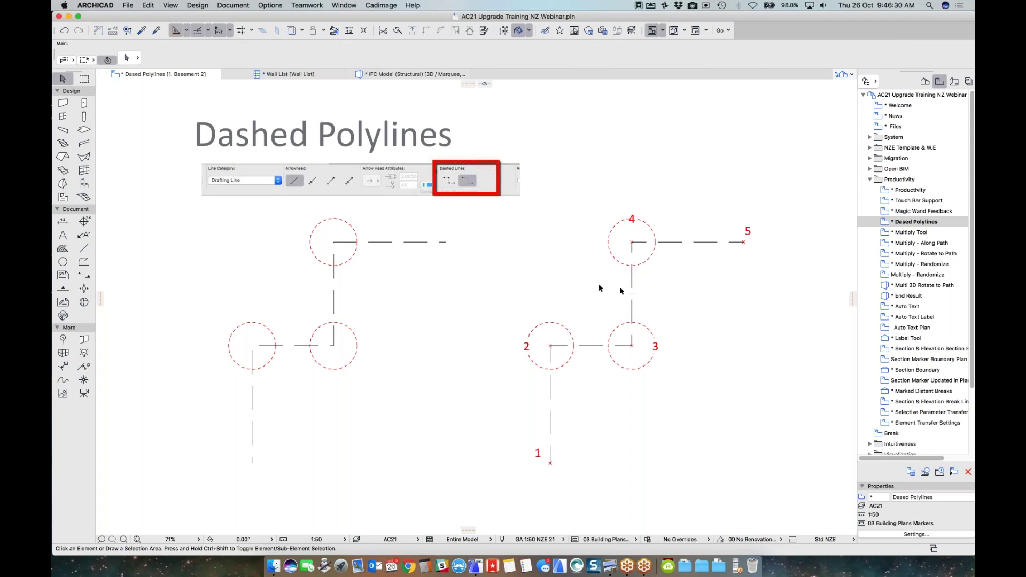
pyautogui.click(429, 243)
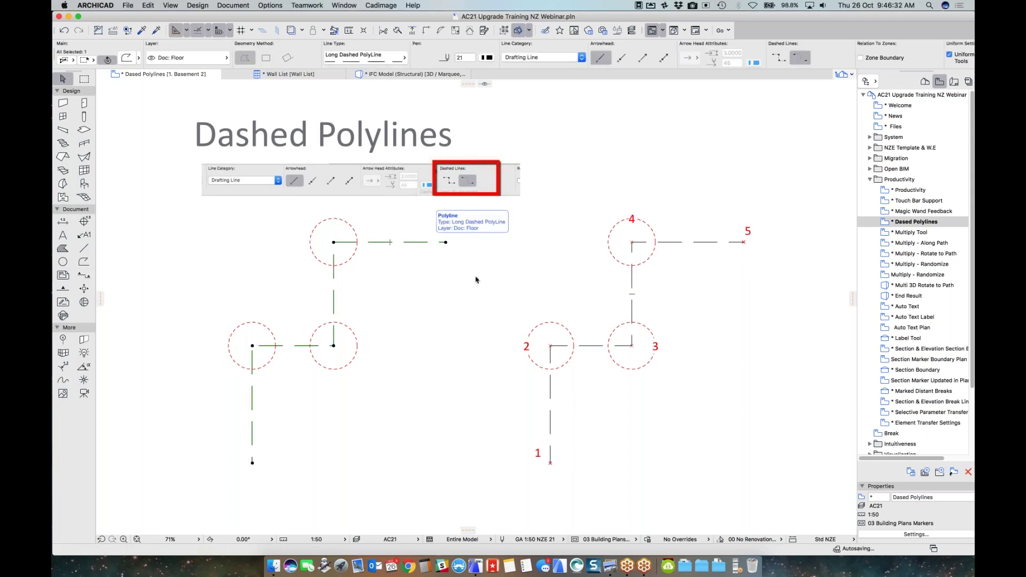
pyautogui.click(778, 59)
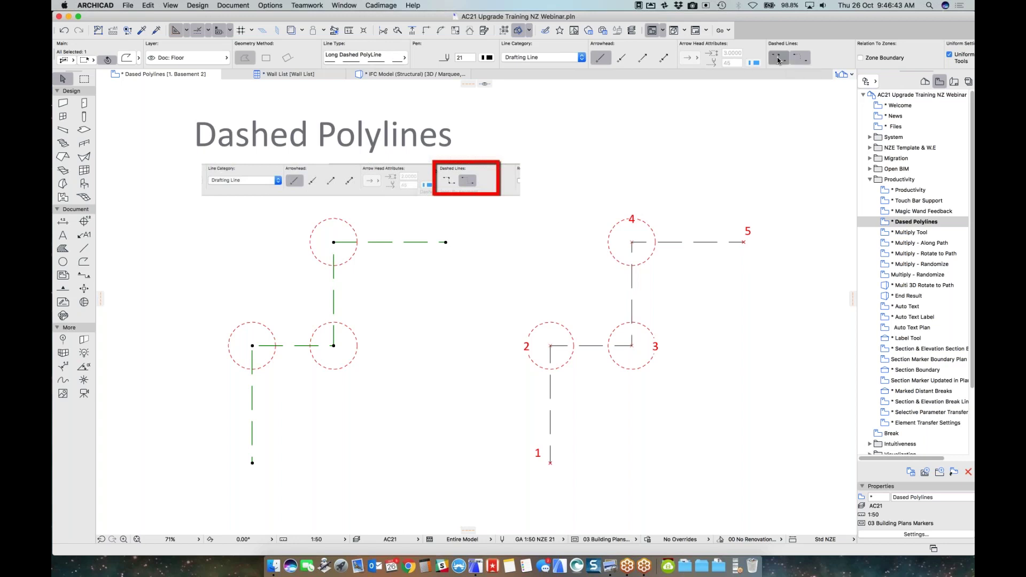
pyautogui.click(391, 284)
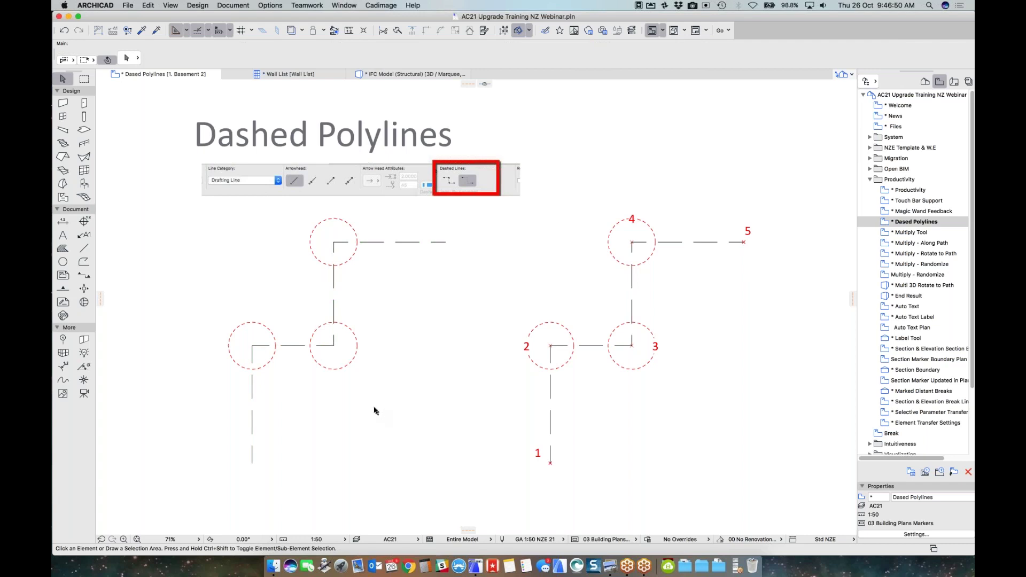
# Step: Open the Multiply Tool view and start multiplying the armchair from its centre using Drag with Increment and Spread, without picking a path
pyautogui.doubleClick(928, 233)
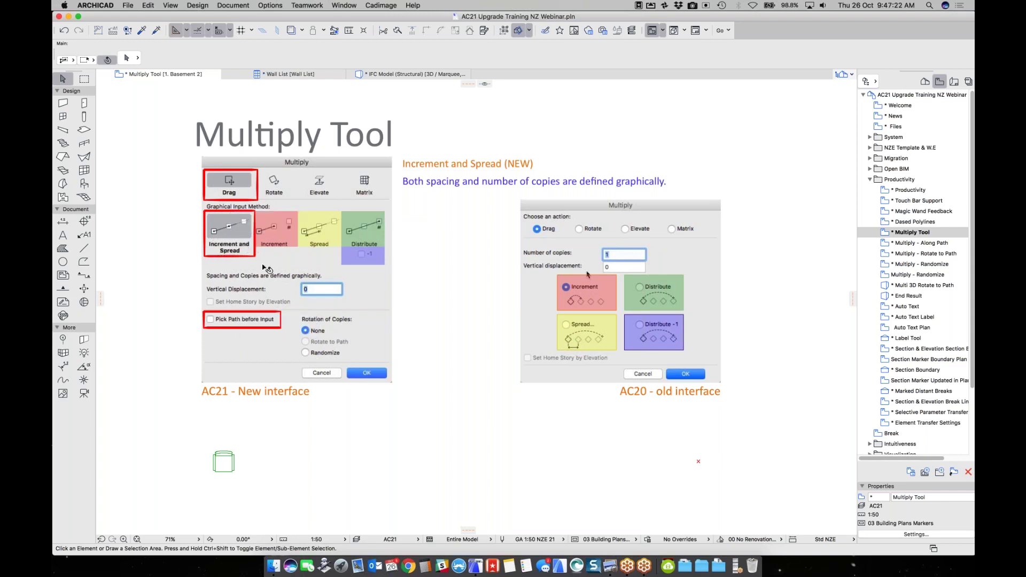
pyautogui.click(224, 461)
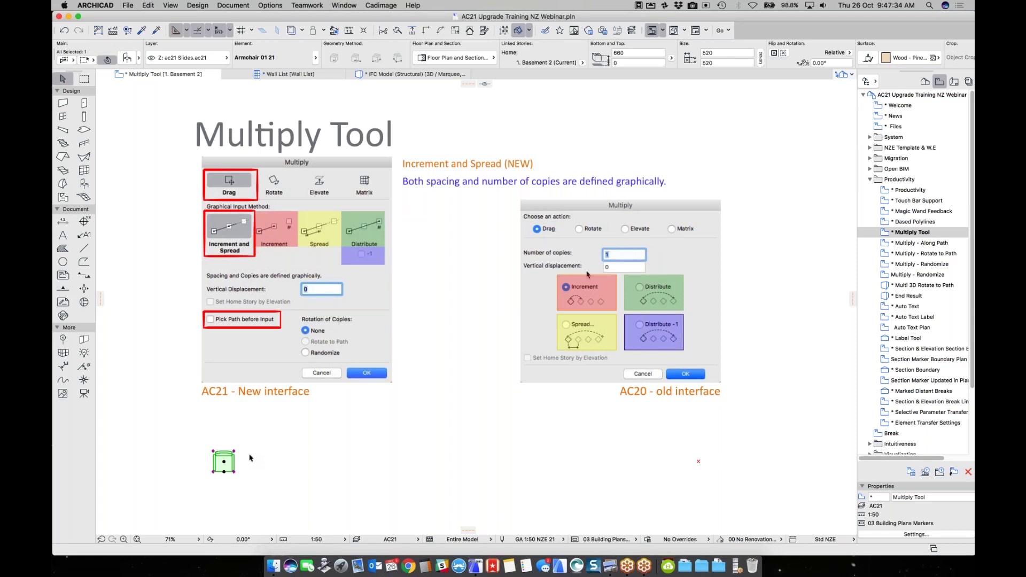
pyautogui.press('super+u')
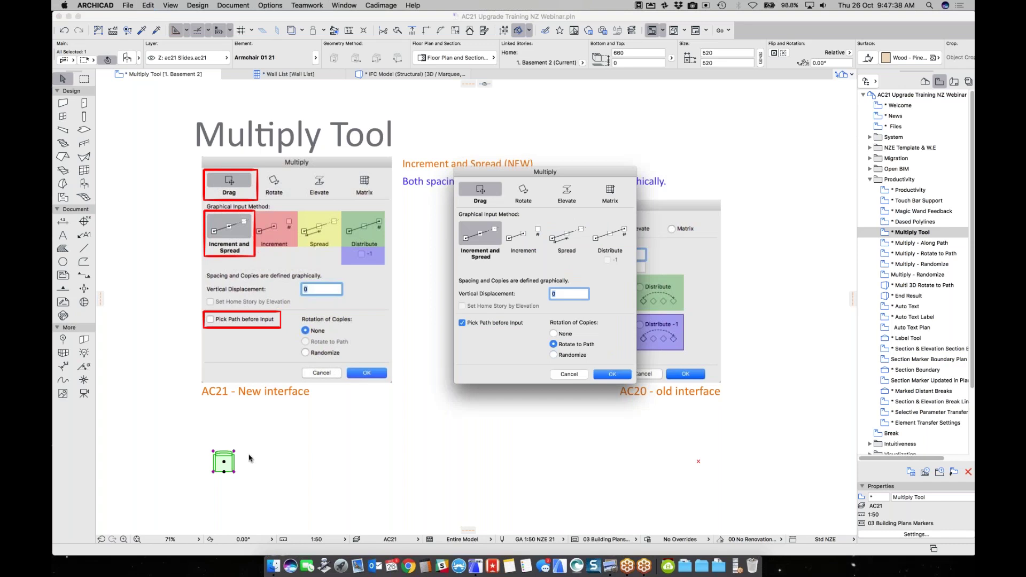
pyautogui.moveTo(540, 174); pyautogui.dragTo(516, 176)
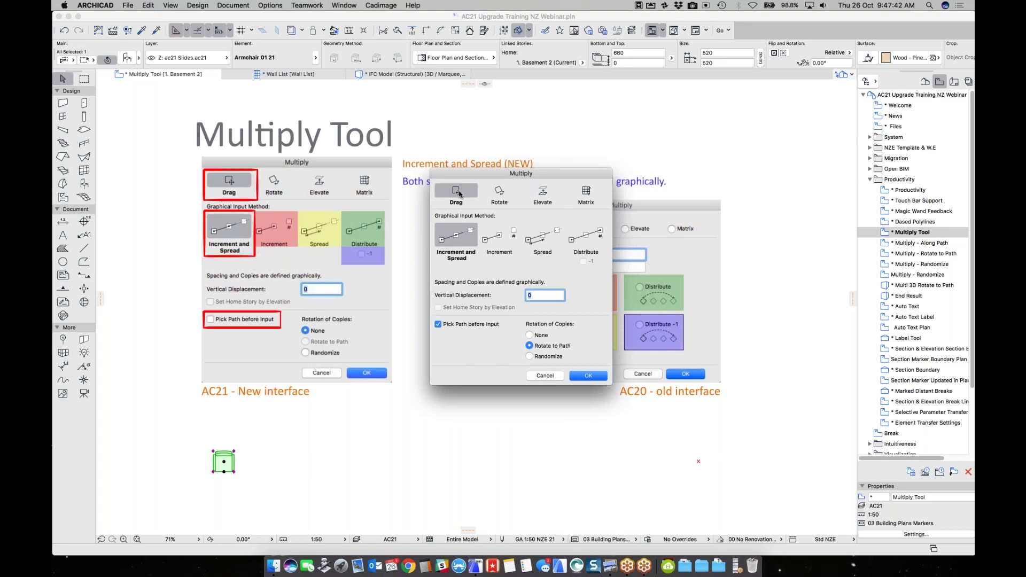
pyautogui.click(459, 245)
pyautogui.click(452, 327)
pyautogui.click(588, 376)
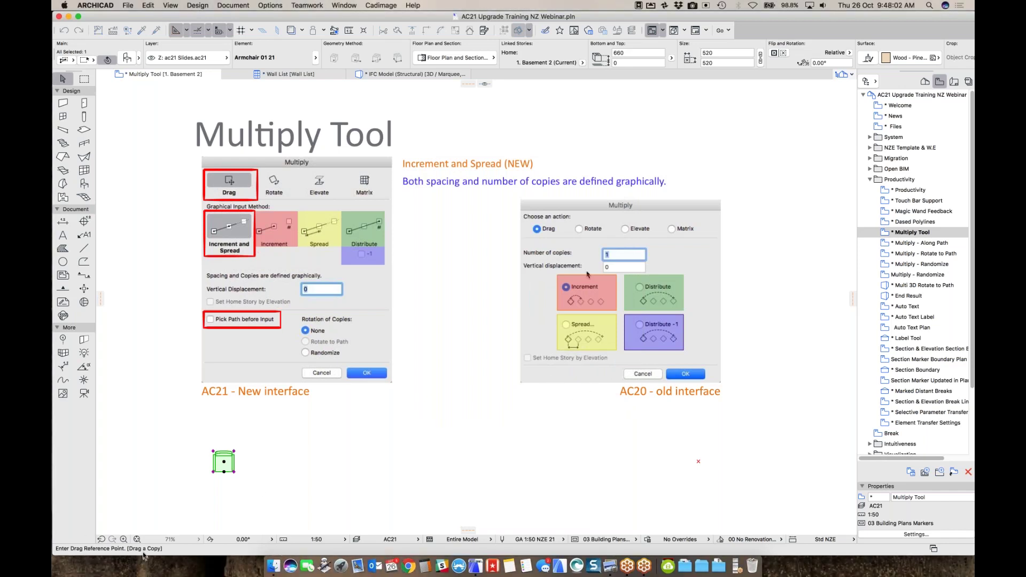
pyautogui.click(224, 464)
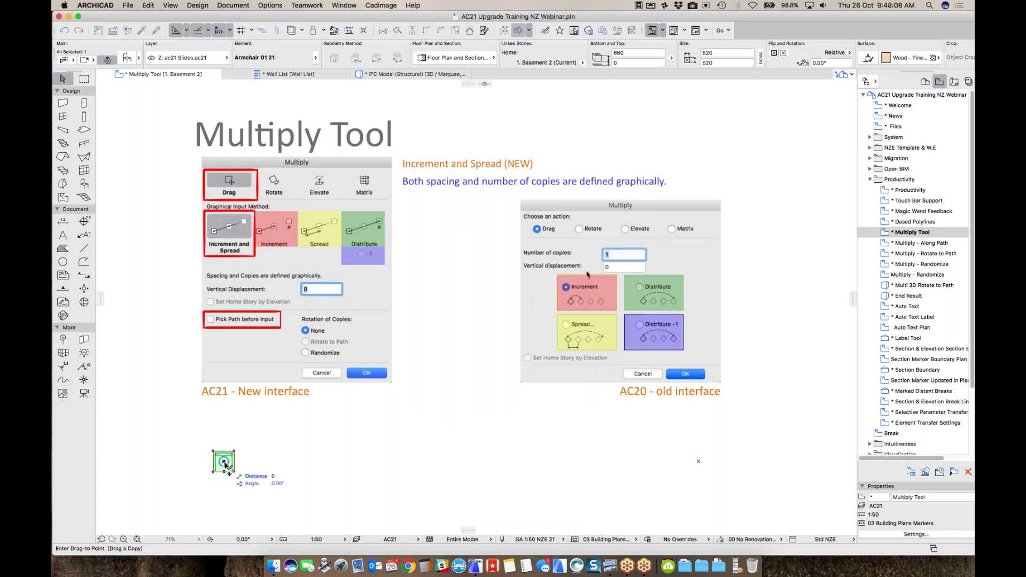
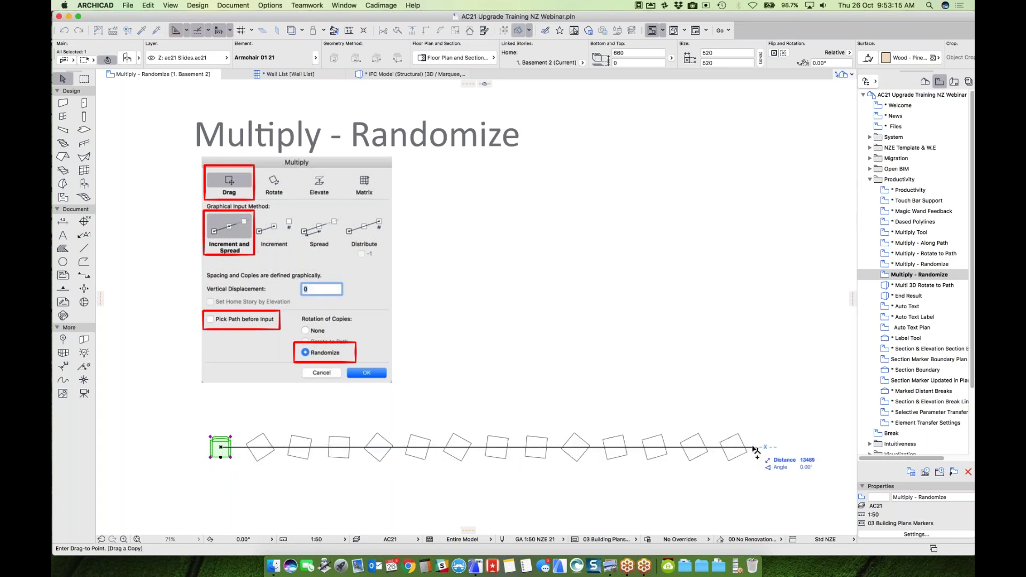
# Step: Place the randomly rotated armchair copies in a horizontal row about 13489 long, and clear the selection
pyautogui.click(750, 450)
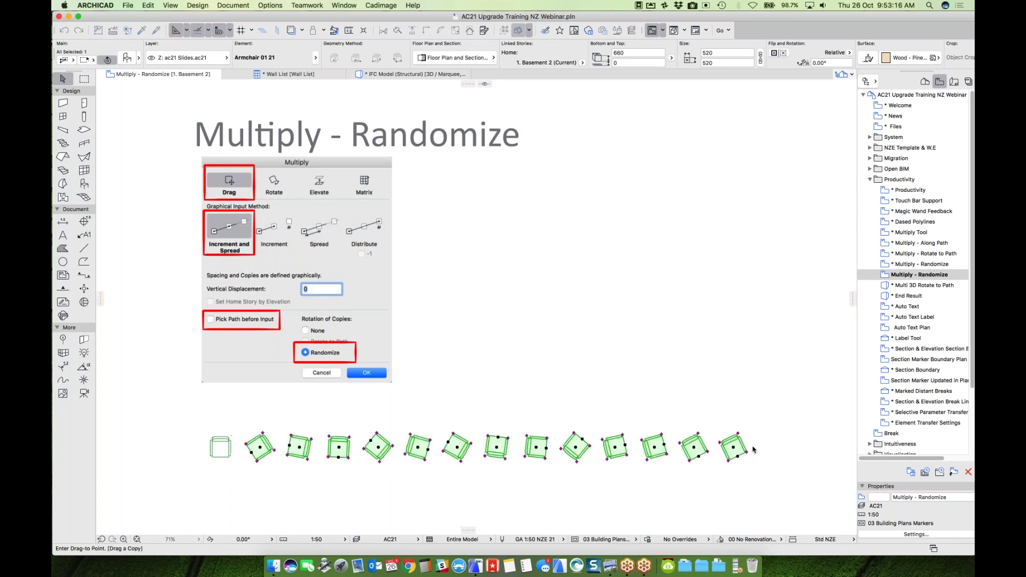
pyautogui.click(704, 478)
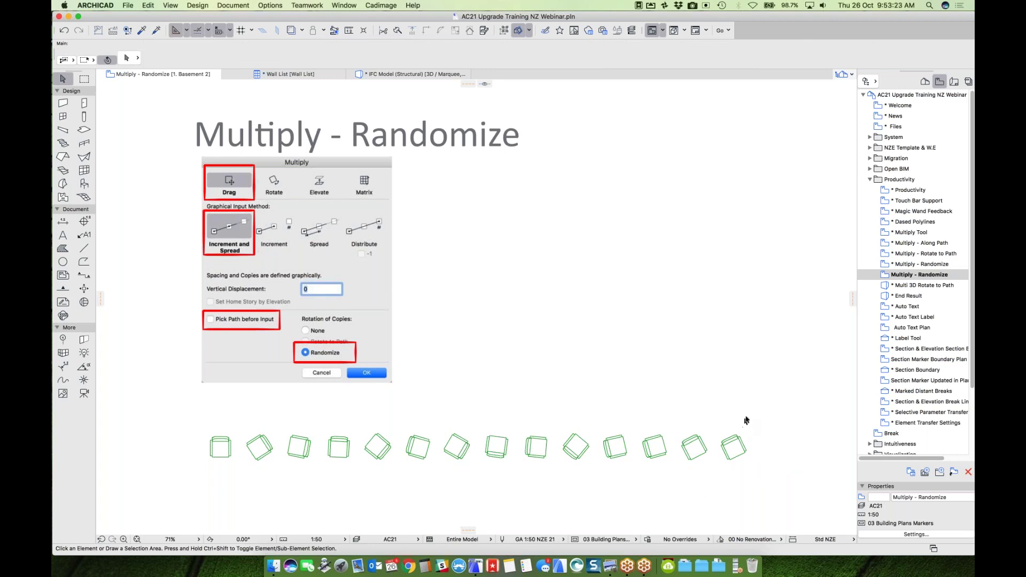
# Step: In the Multi 3D Rotate to Path view, set up the figure's Multiply with Increment and Spread, no vertical displacement, path picking and Rotate to Path
pyautogui.doubleClick(929, 286)
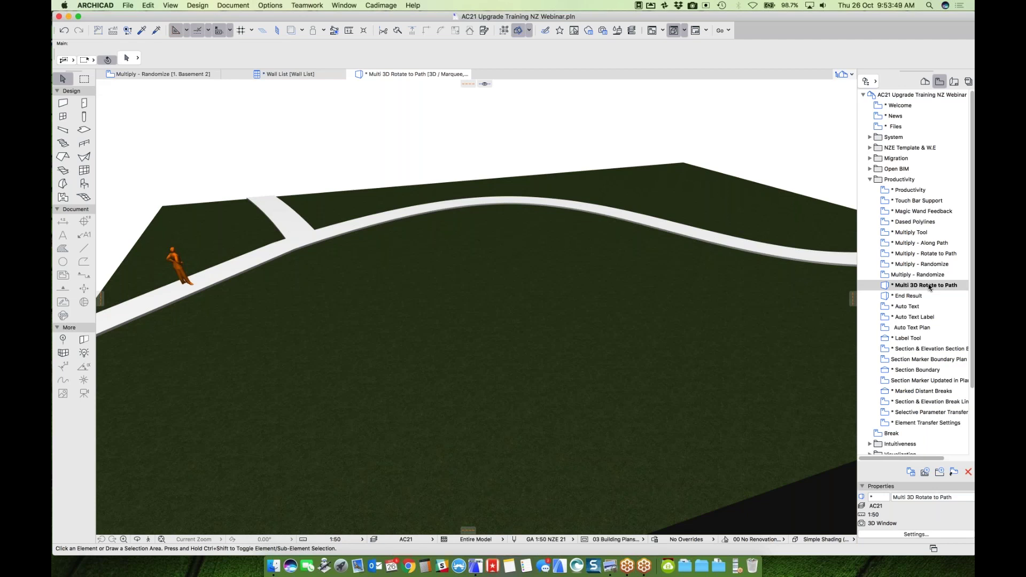
pyautogui.click(178, 259)
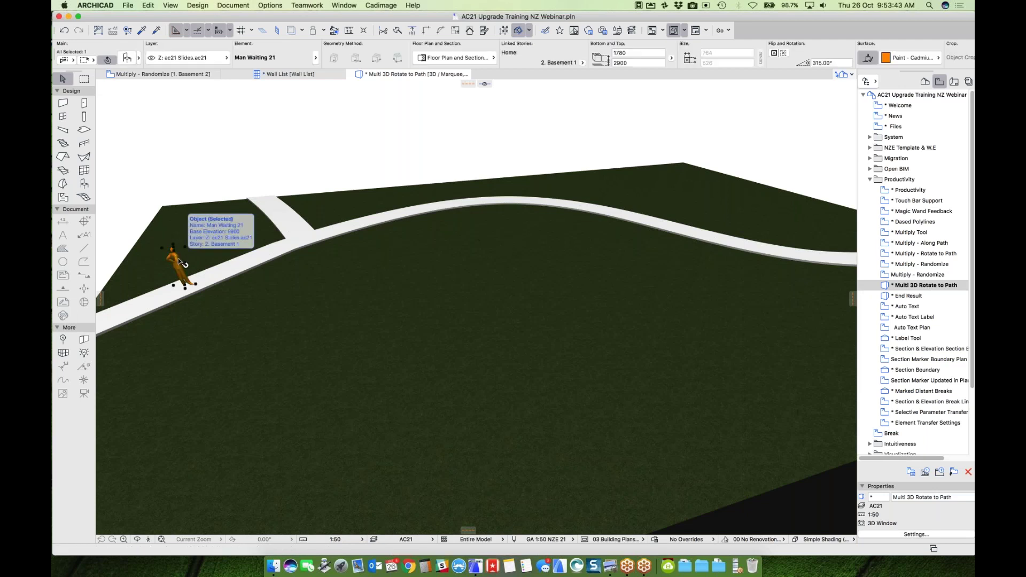
pyautogui.press('super+u')
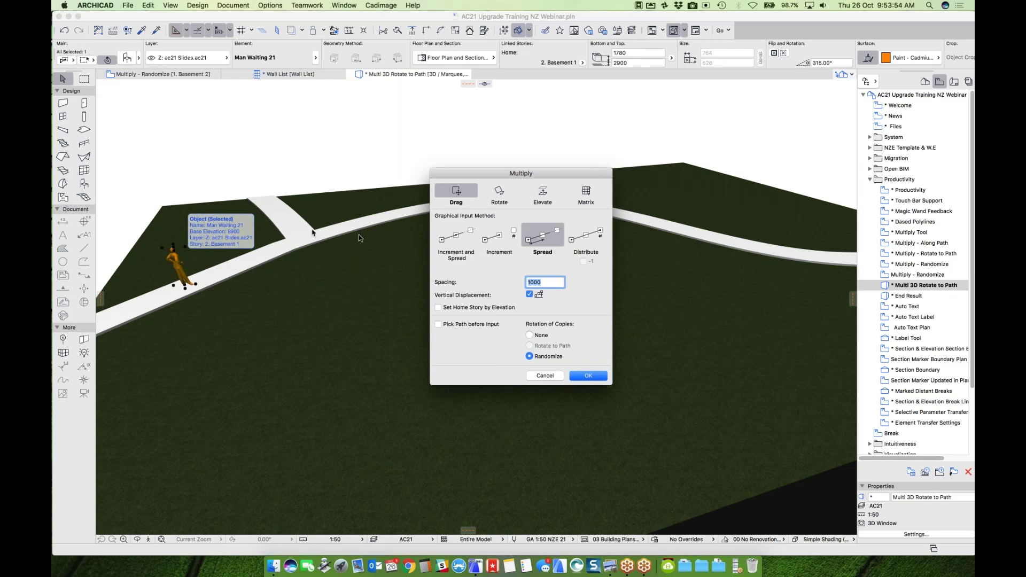
pyautogui.click(455, 239)
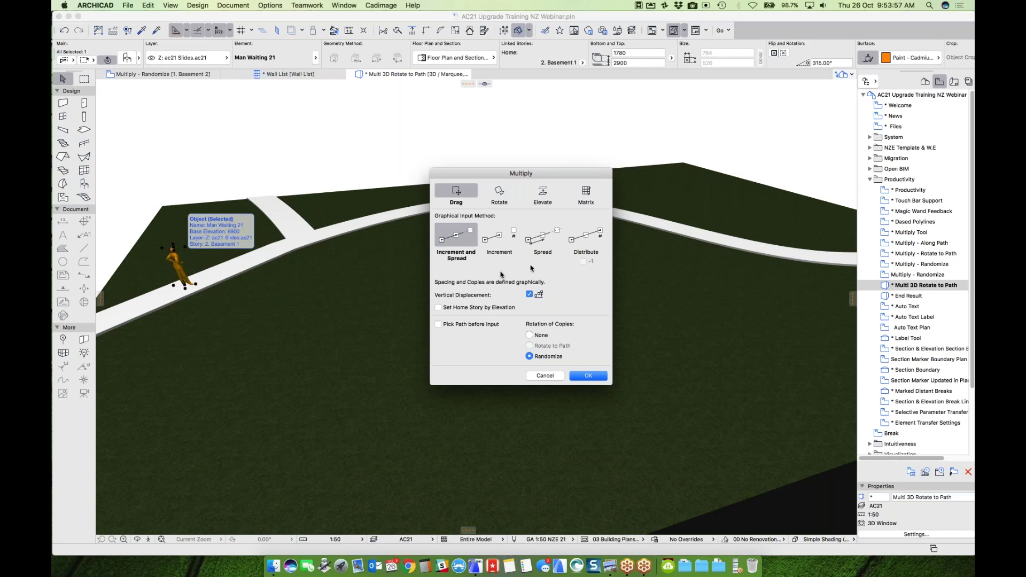
pyautogui.click(529, 294)
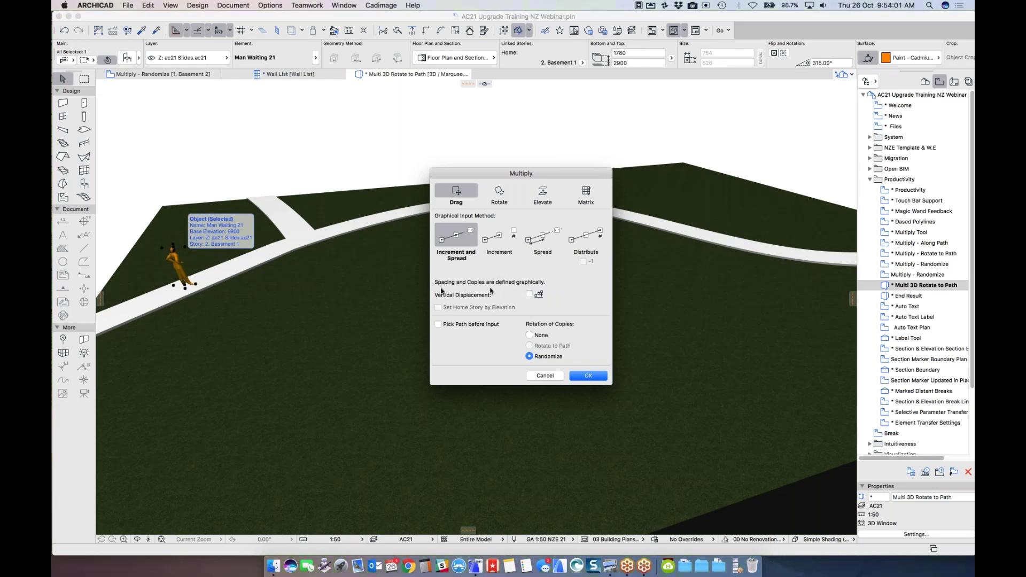
pyautogui.click(465, 325)
pyautogui.click(545, 347)
pyautogui.click(588, 377)
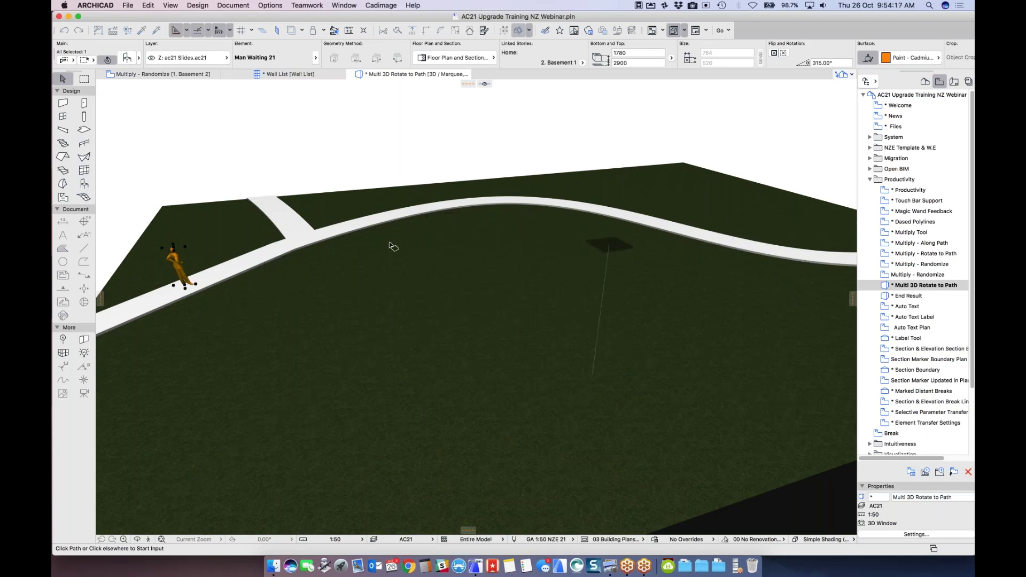
# Step: Multiply the figure from its base along the curved path's edge at a spacing of about 2214, extending towards the path's far end
pyautogui.click(217, 289)
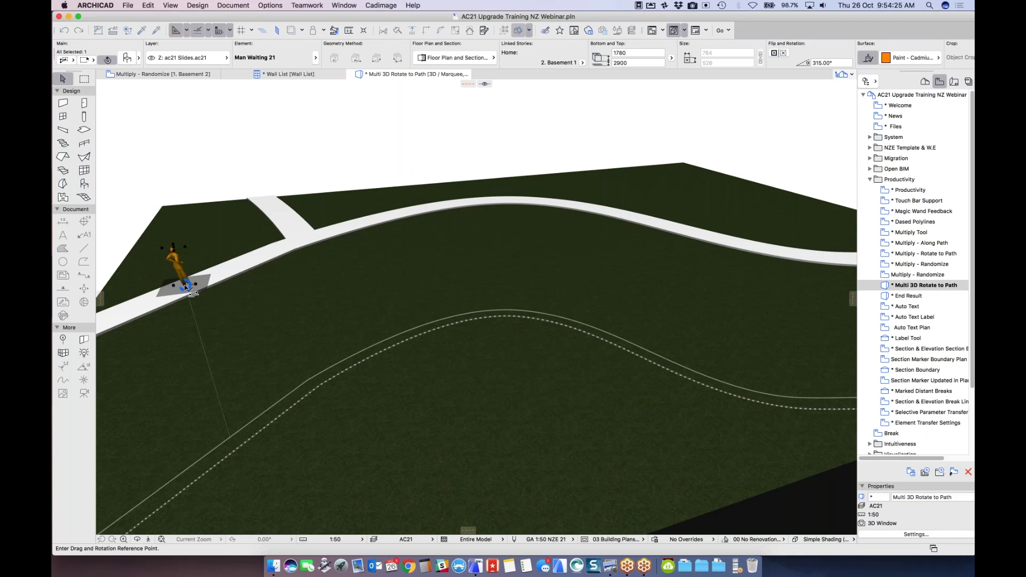
pyautogui.click(185, 287)
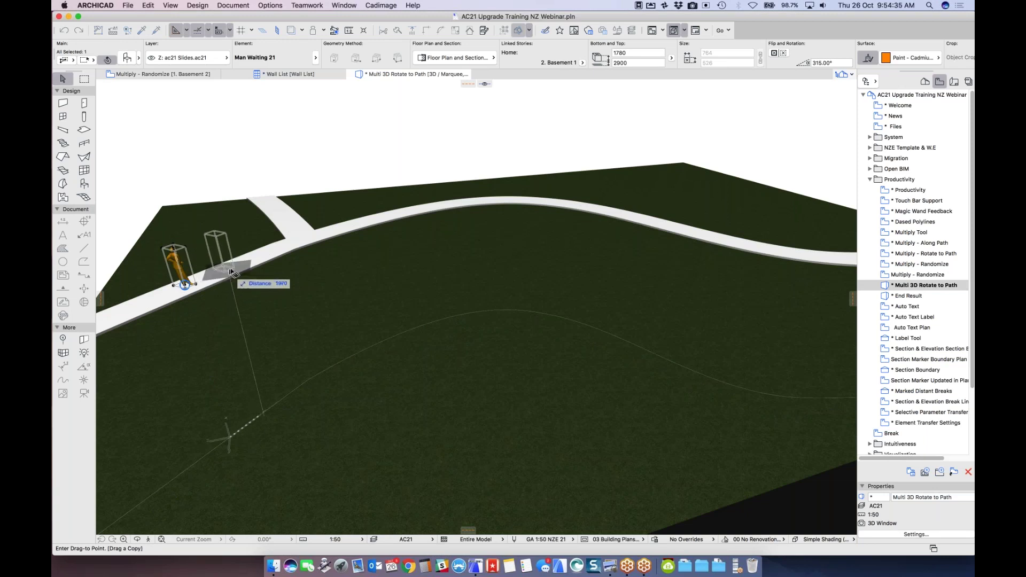
pyautogui.click(232, 272)
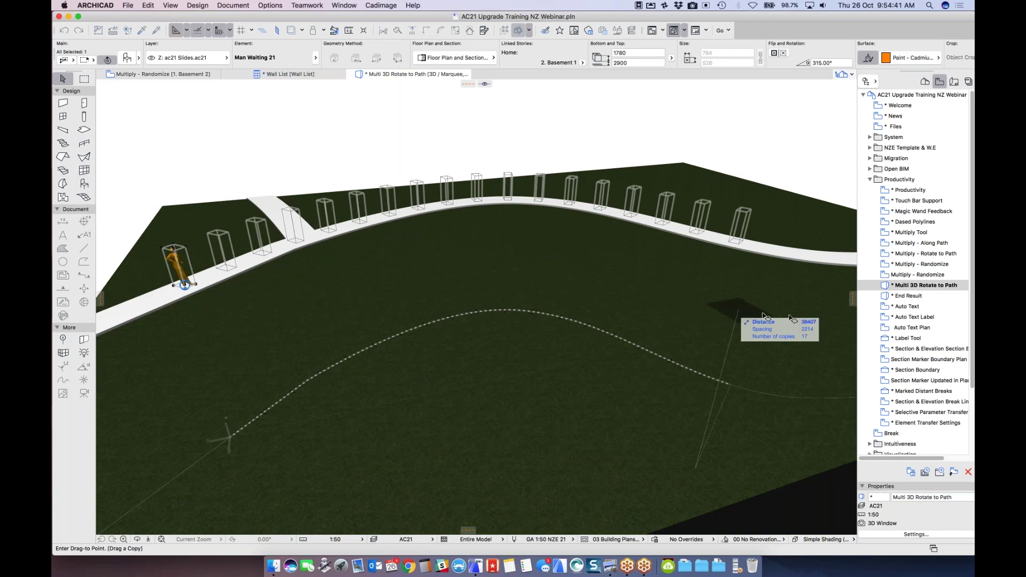
pyautogui.click(844, 386)
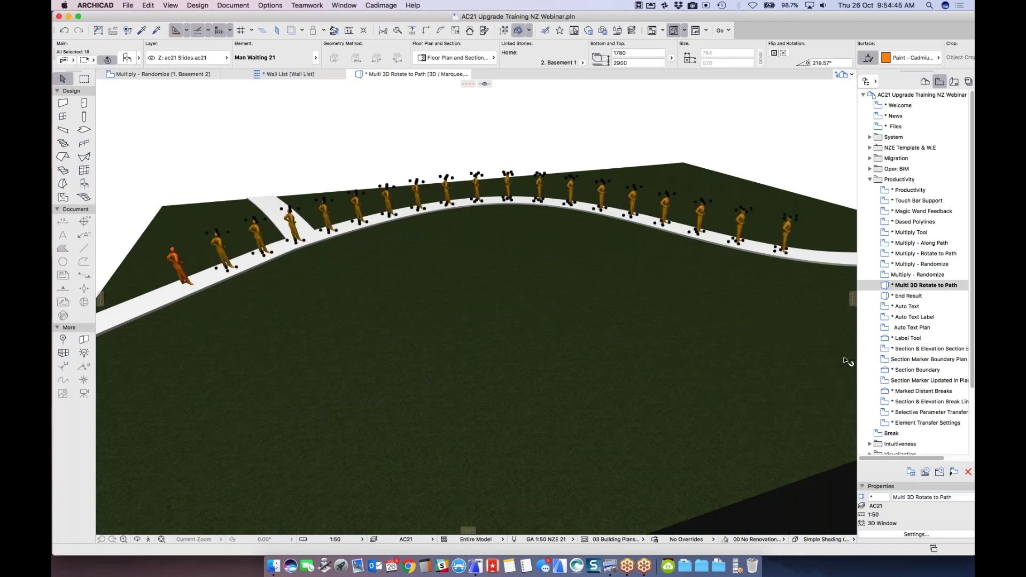
# Step: Bring up the End Result view, clear the selection and examine how the figures are oriented along the path
pyautogui.doubleClick(910, 297)
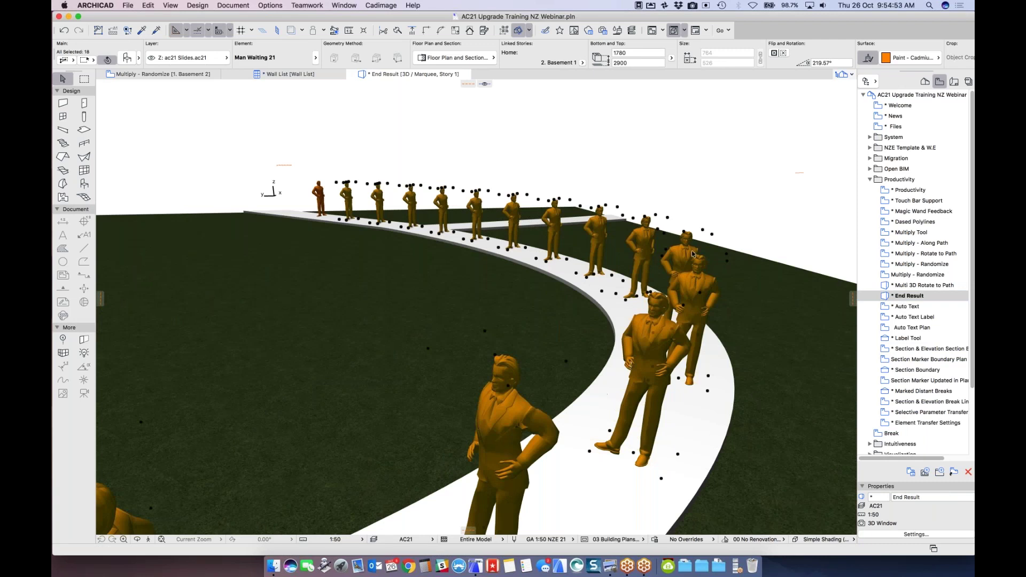
pyautogui.click(330, 172)
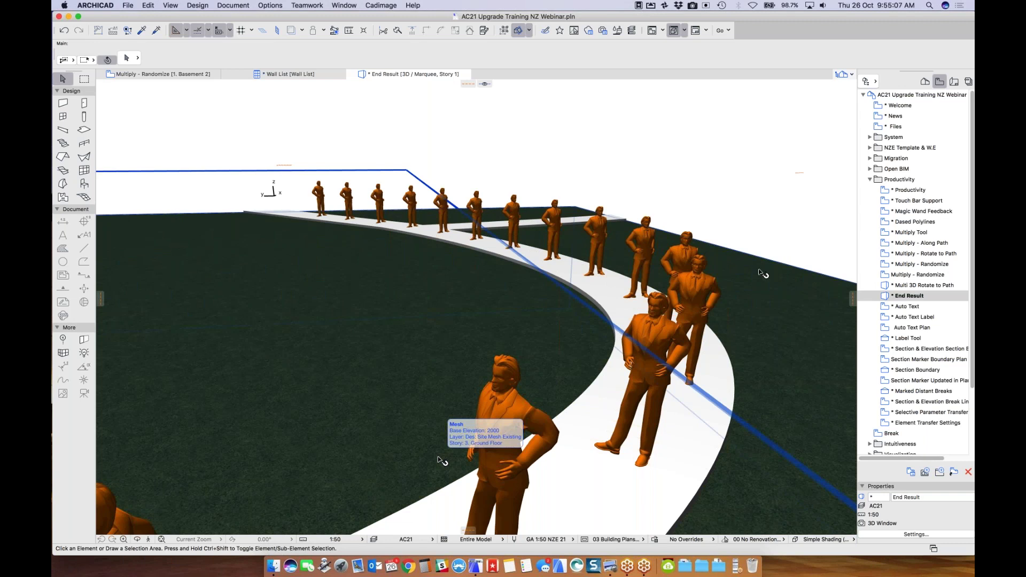
# Step: Look through the Auto Text view and the project information commands, and bring up the Auto Text Label view
pyautogui.doubleClick(903, 307)
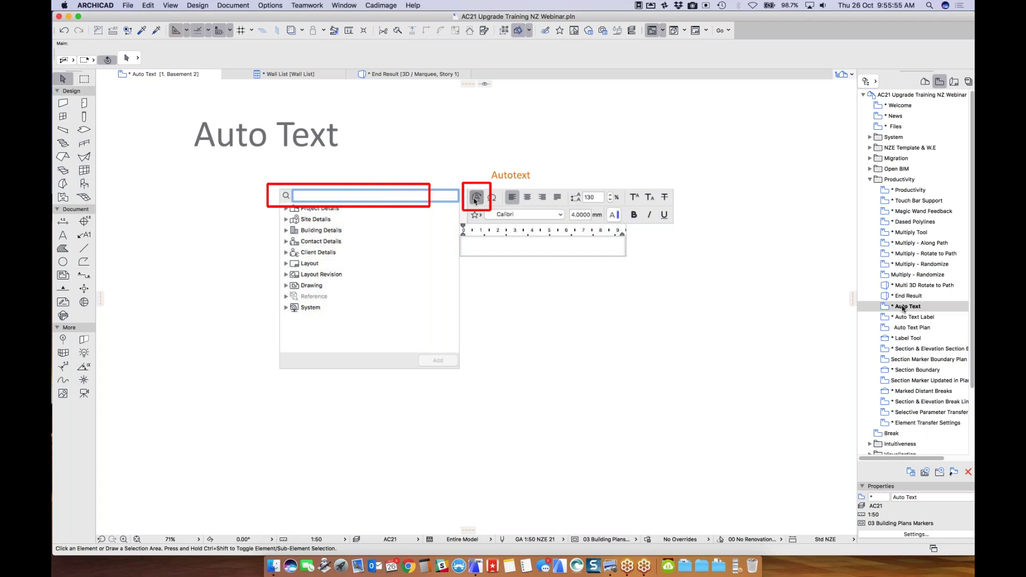
pyautogui.click(126, 5)
pyautogui.click(127, 5)
pyautogui.click(148, 5)
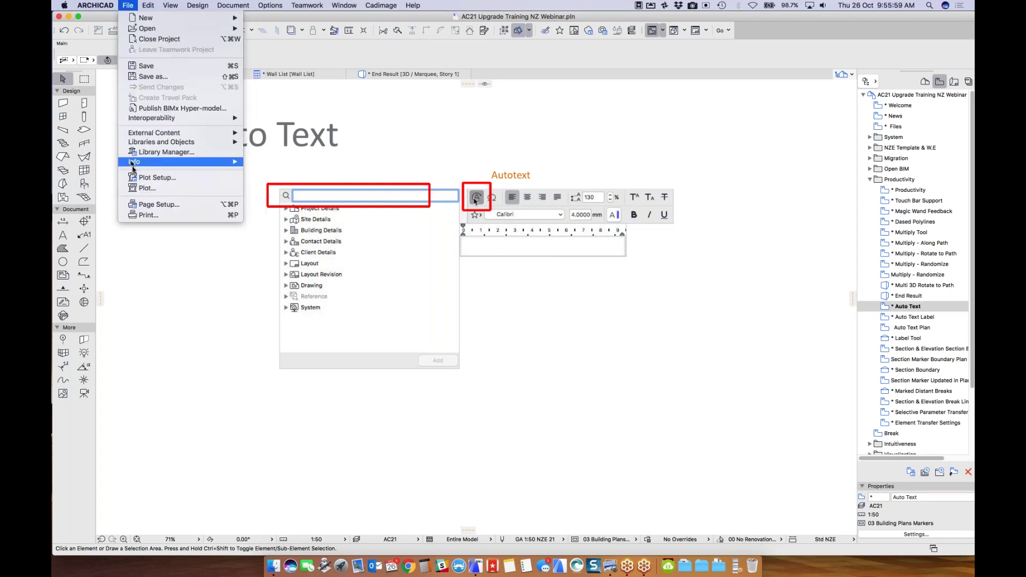
pyautogui.moveTo(233, 162)
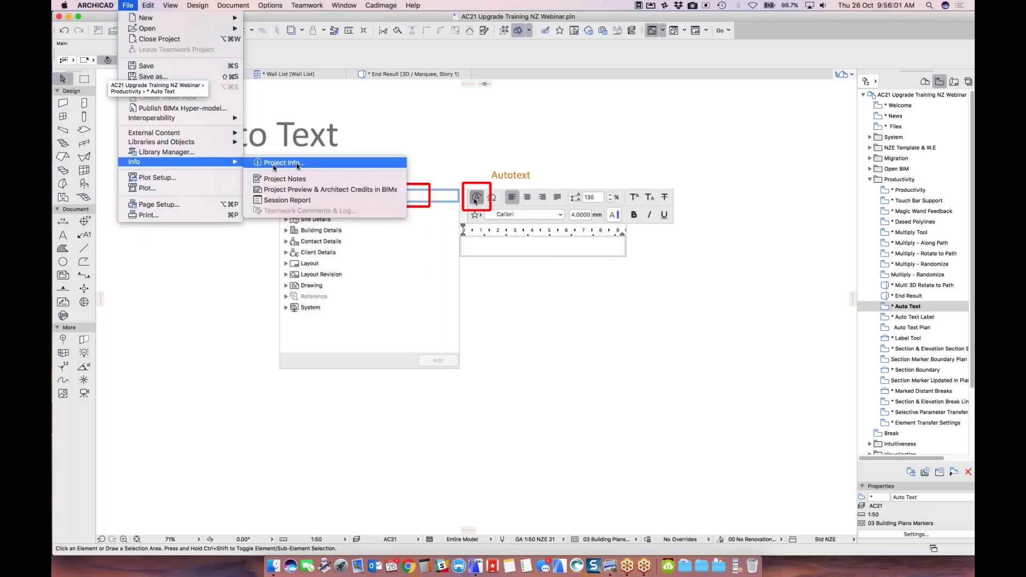
pyautogui.click(339, 299)
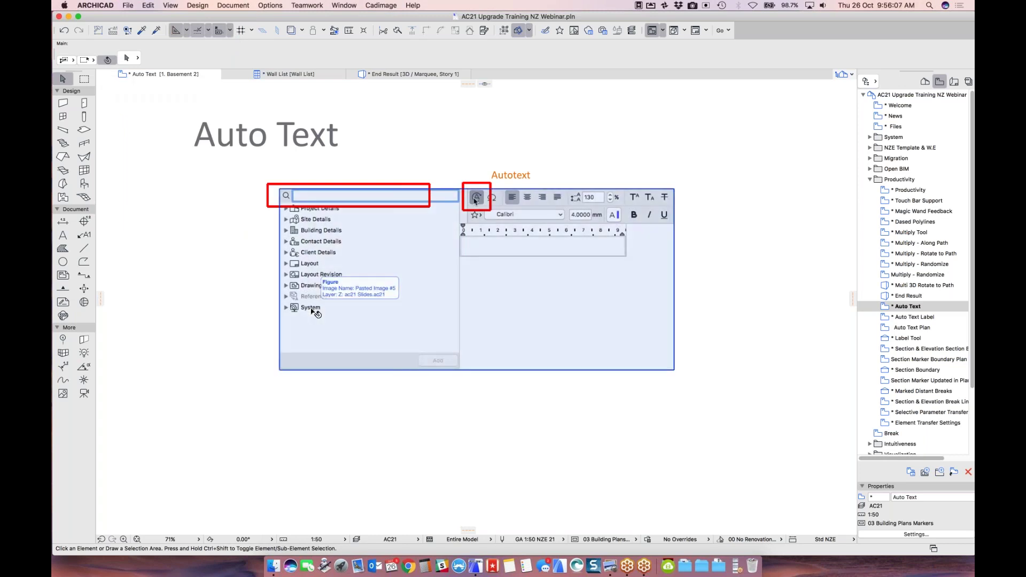
pyautogui.doubleClick(897, 318)
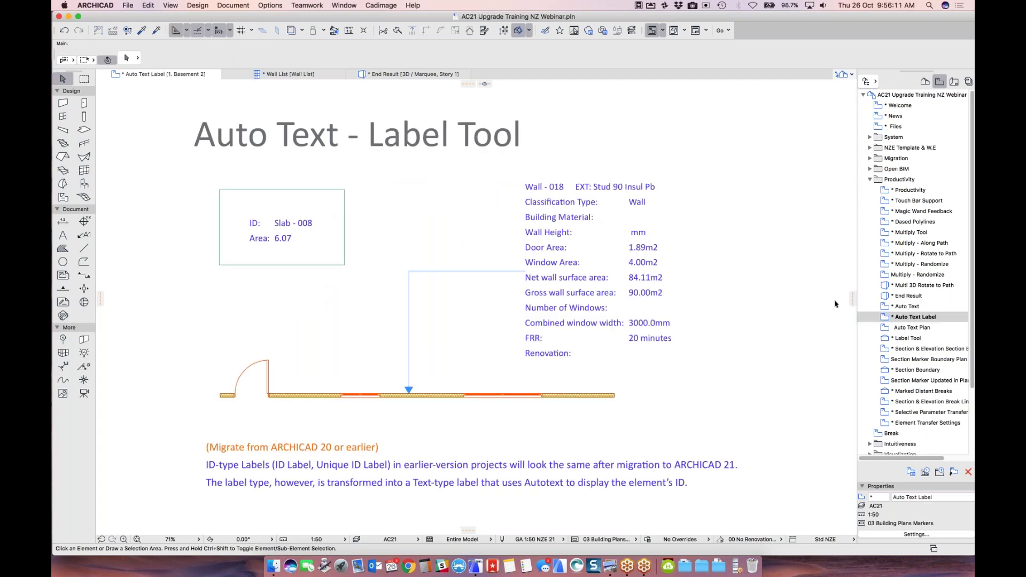
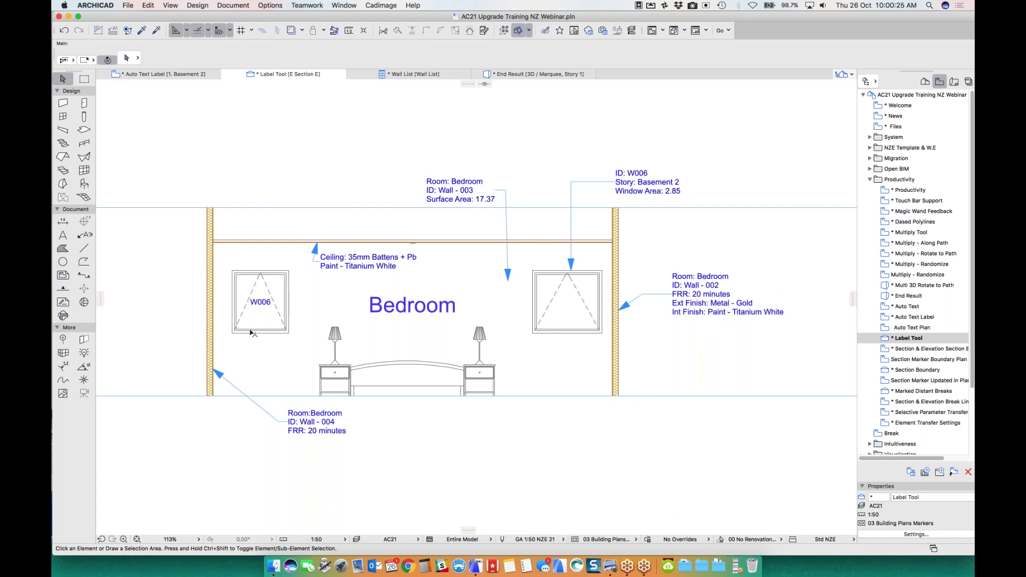
# Step: Examine the Bedroom label and the recessed ceiling spotlight in the Label Tool section, and clear each selection
pyautogui.click(438, 308)
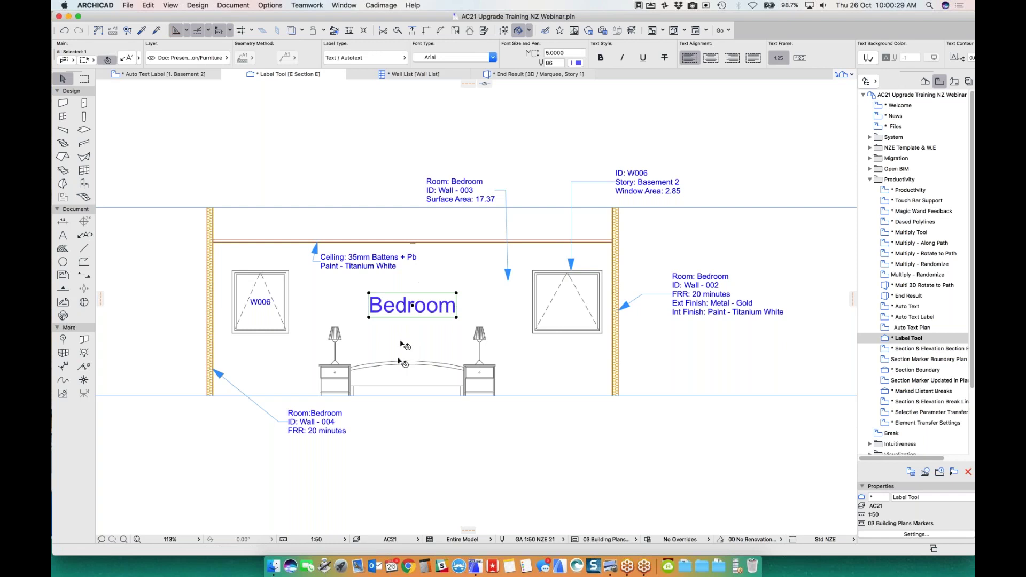
pyautogui.click(473, 425)
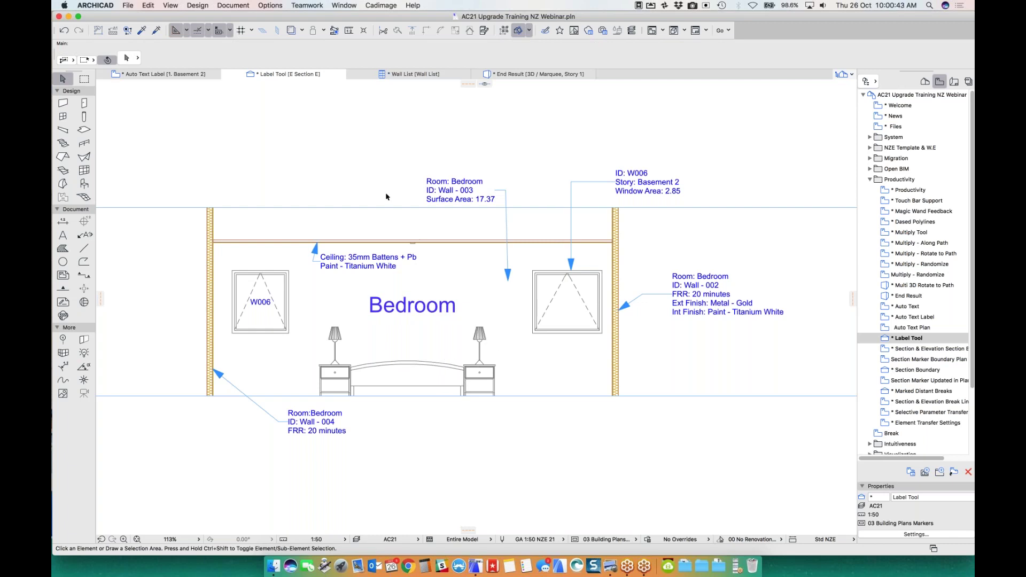
pyautogui.click(412, 245)
pyautogui.scroll(15, 412, 244)
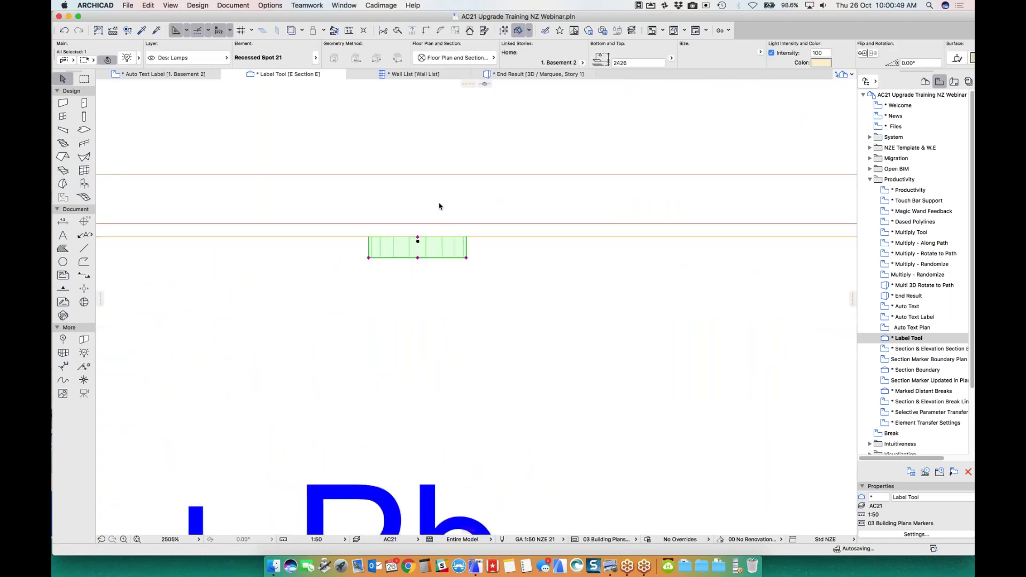
pyautogui.scroll(-12, 437, 210)
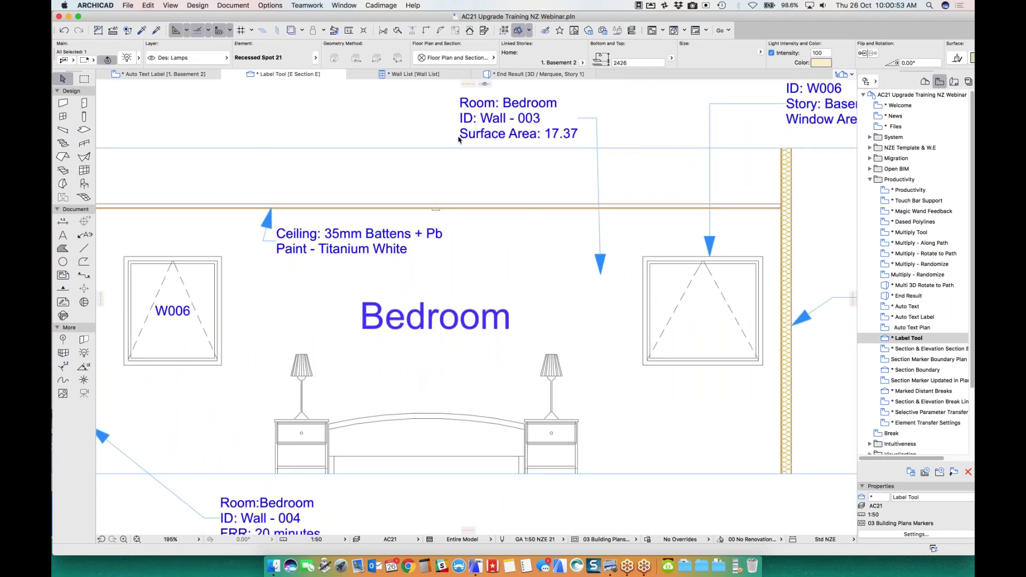
pyautogui.click(388, 109)
pyautogui.click(403, 142)
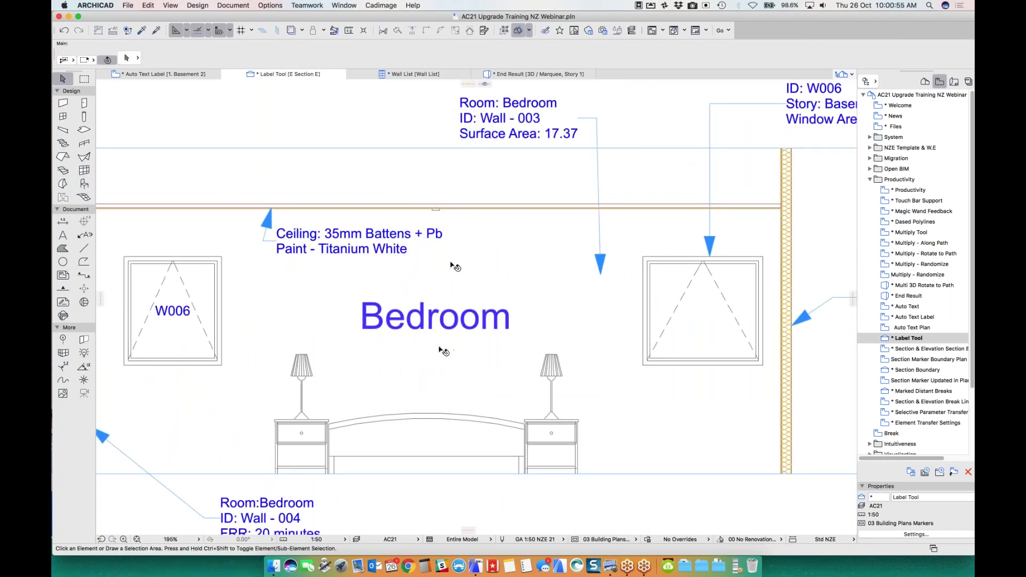
pyautogui.click(509, 304)
pyautogui.scroll(-5, 537, 300)
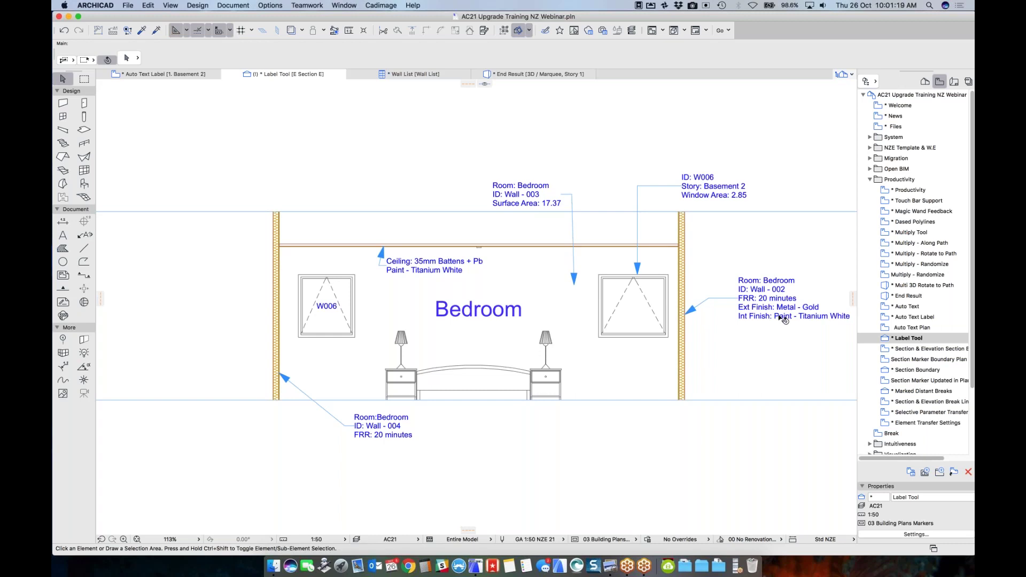
# Step: Show the section range slide, and in the Section Boundary view extend the section's two horizontal boundaries to points A and B
pyautogui.doubleClick(917, 350)
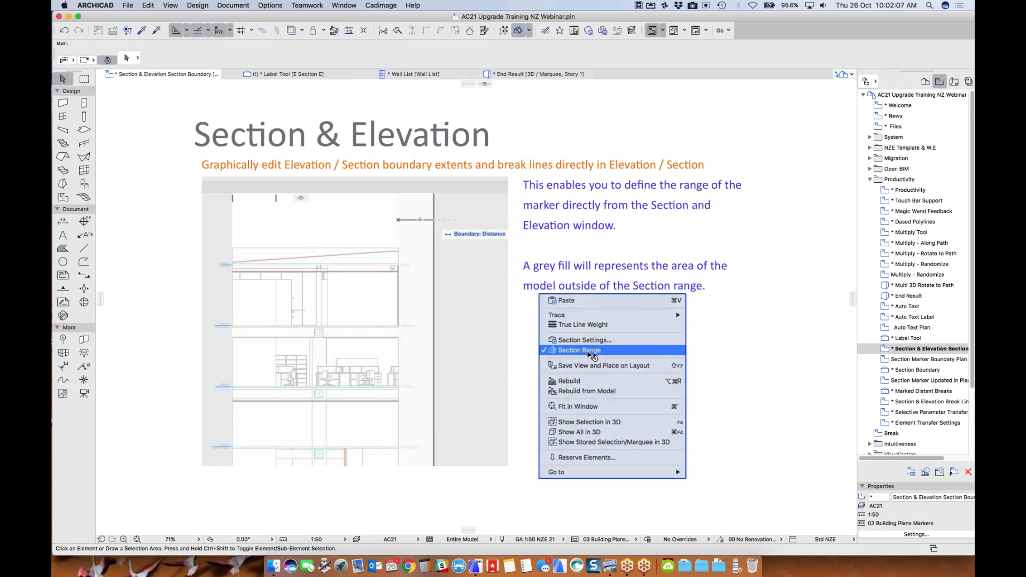
pyautogui.click(916, 370)
pyautogui.doubleClick(917, 370)
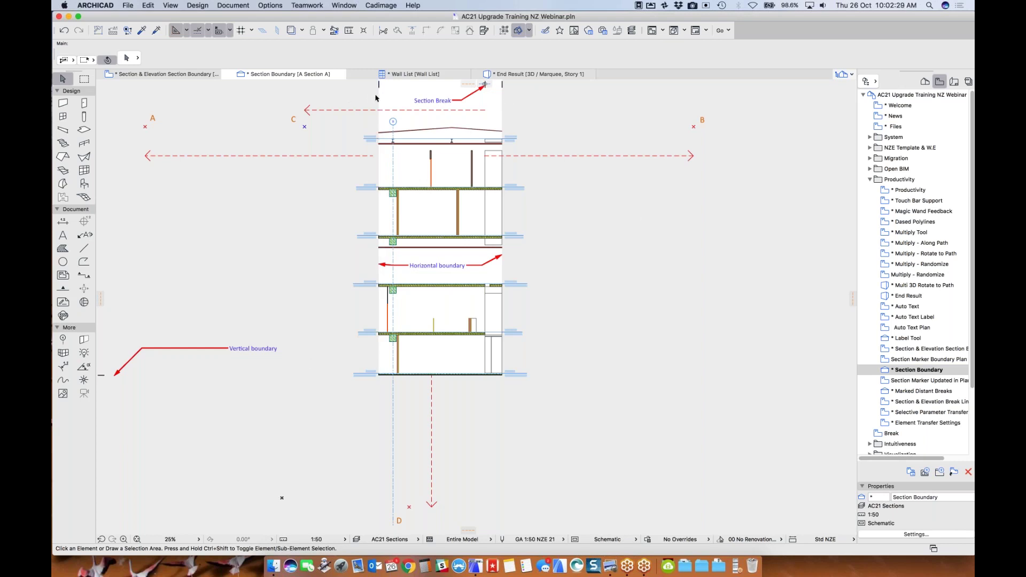
pyautogui.moveTo(380, 99)
pyautogui.mouseDown()
pyautogui.moveTo(177, 104)
pyautogui.moveTo(142, 115)
pyautogui.moveTo(144, 127)
pyautogui.mouseUp()
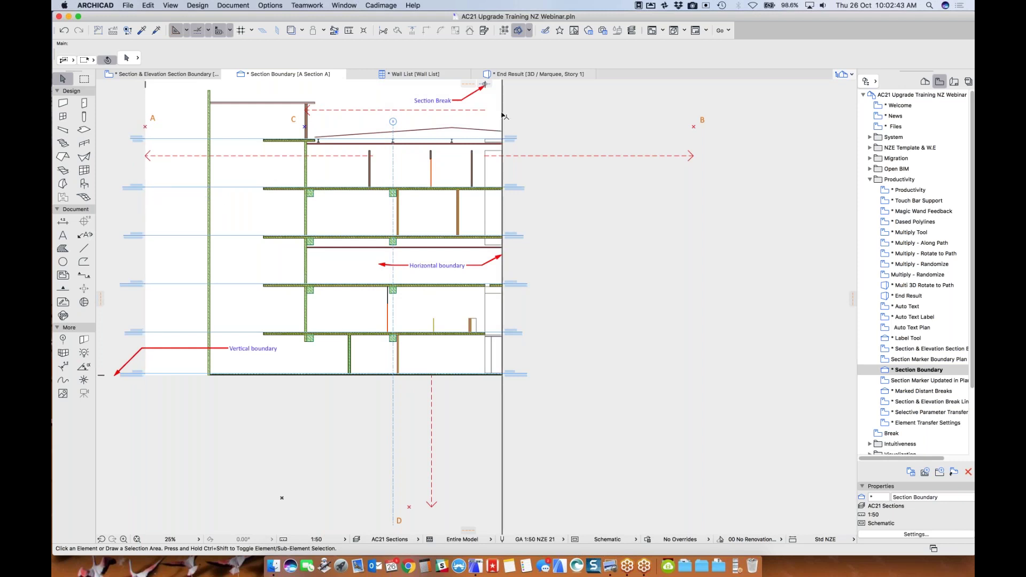
pyautogui.moveTo(503, 113); pyautogui.dragTo(693, 129)
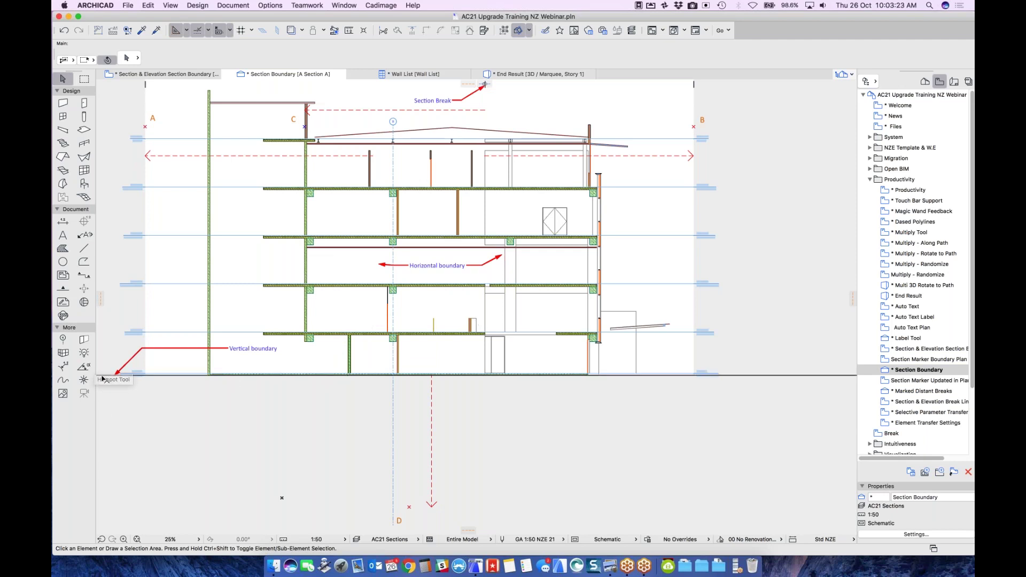
# Step: Lower the section's vertical boundary to the level of point D and move the section break to point C
pyautogui.moveTo(107, 375)
pyautogui.mouseDown()
pyautogui.moveTo(110, 454)
pyautogui.moveTo(257, 478)
pyautogui.moveTo(292, 501)
pyautogui.moveTo(430, 503)
pyautogui.mouseUp()
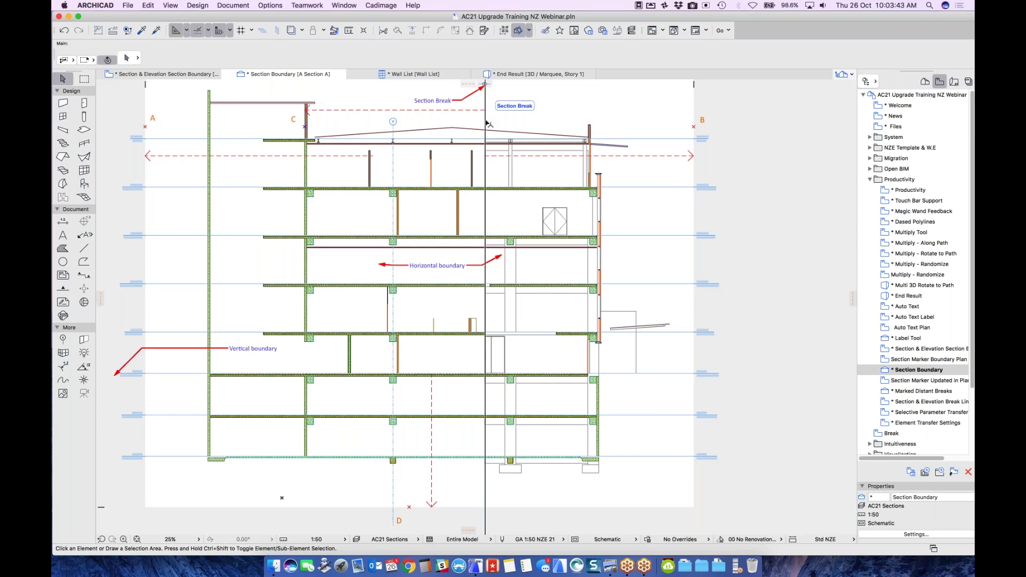
pyautogui.moveTo(487, 124)
pyautogui.mouseDown()
pyautogui.moveTo(265, 122)
pyautogui.moveTo(305, 126)
pyautogui.mouseUp()
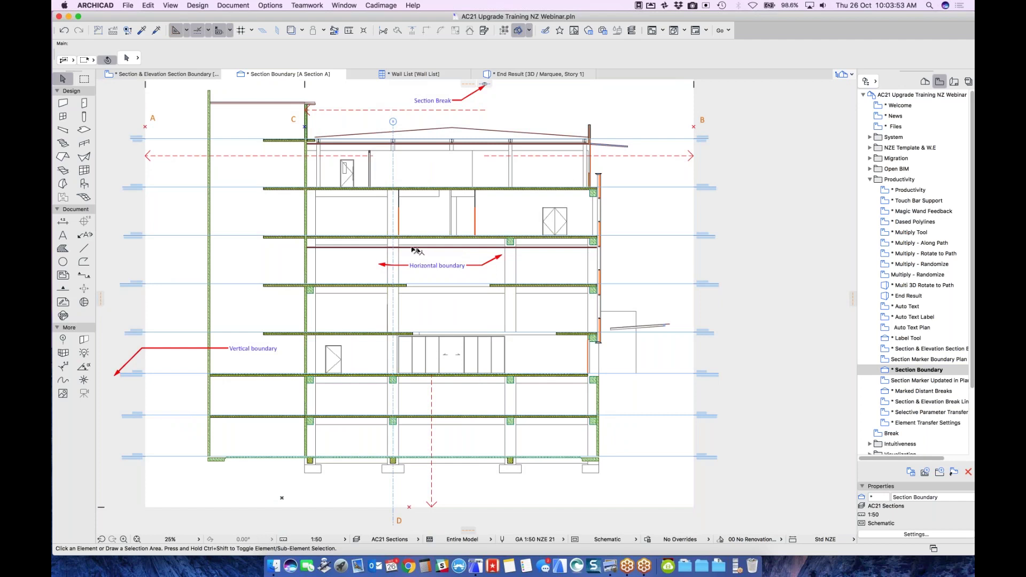
# Step: In the Marked Distant Breaks view, move the depth break to point A at grid line B
pyautogui.click(920, 392)
pyautogui.doubleClick(920, 391)
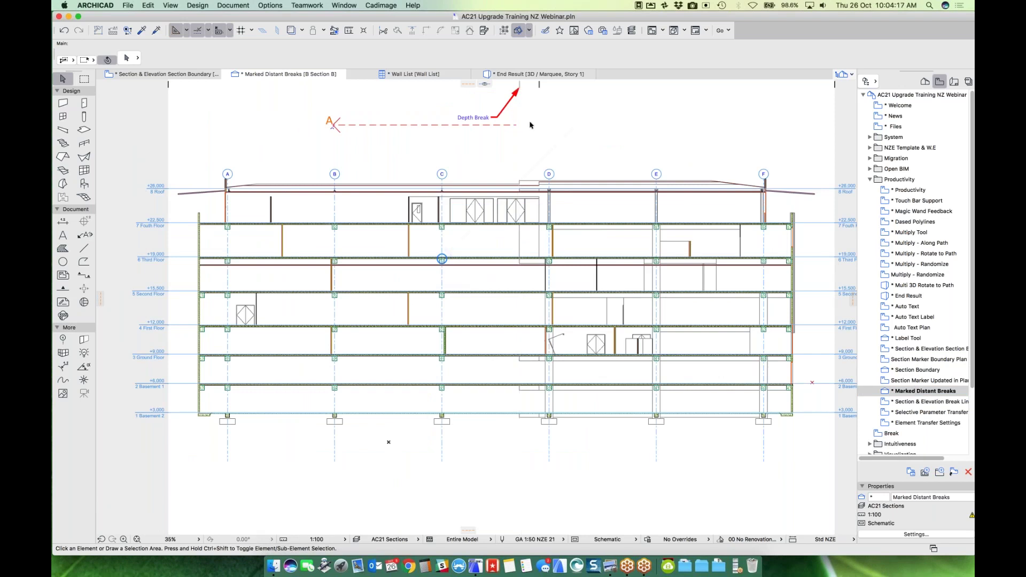
pyautogui.click(519, 145)
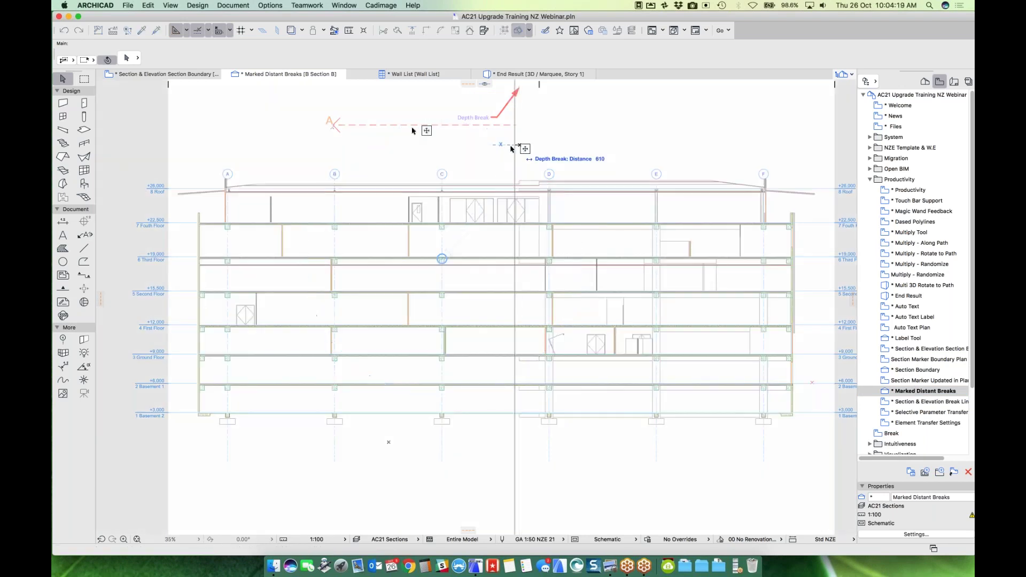
pyautogui.click(333, 130)
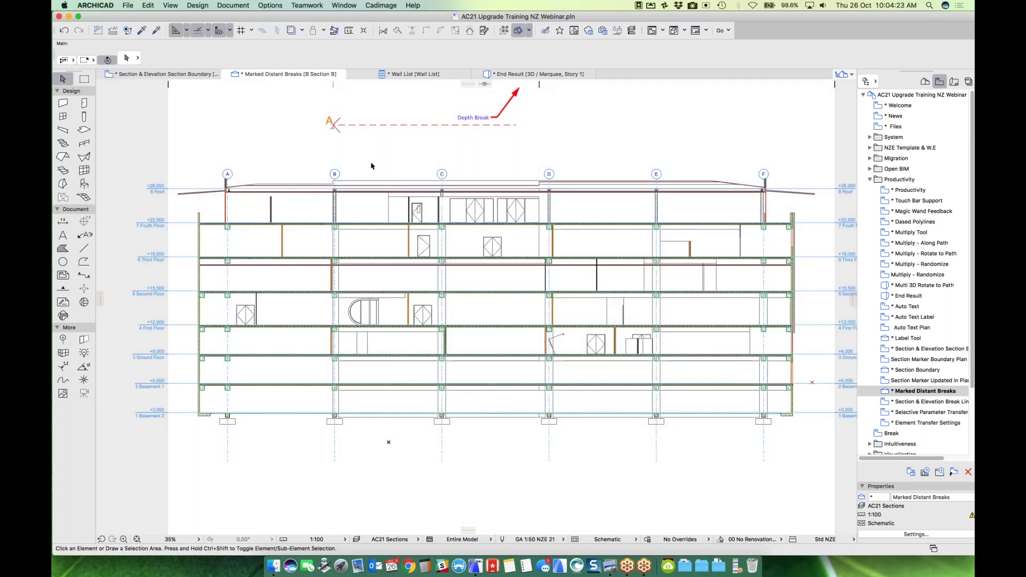
# Step: Remove the depth break and the section break by moving each one beyond the section's outer boundary
pyautogui.click(333, 156)
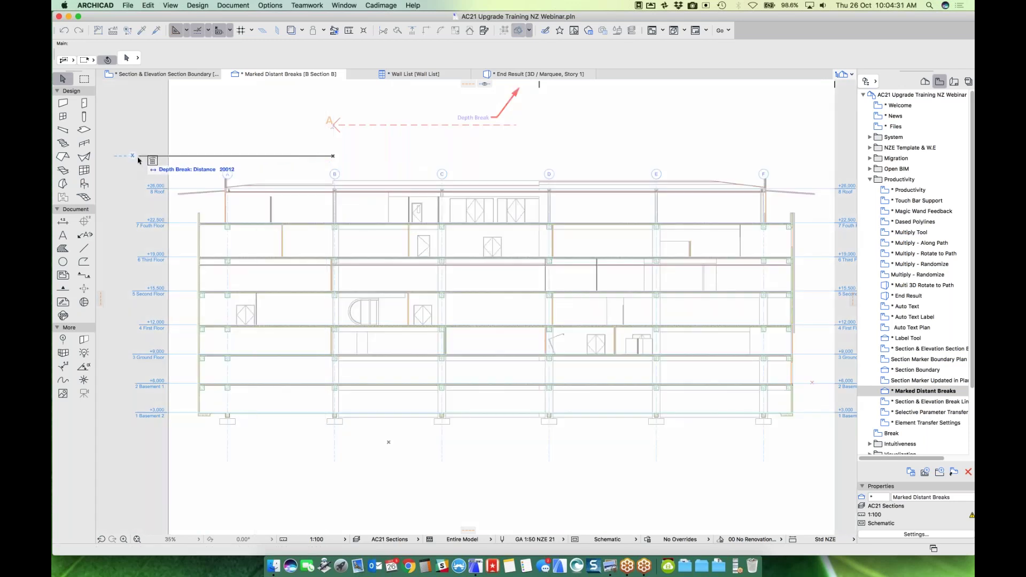
pyautogui.click(138, 160)
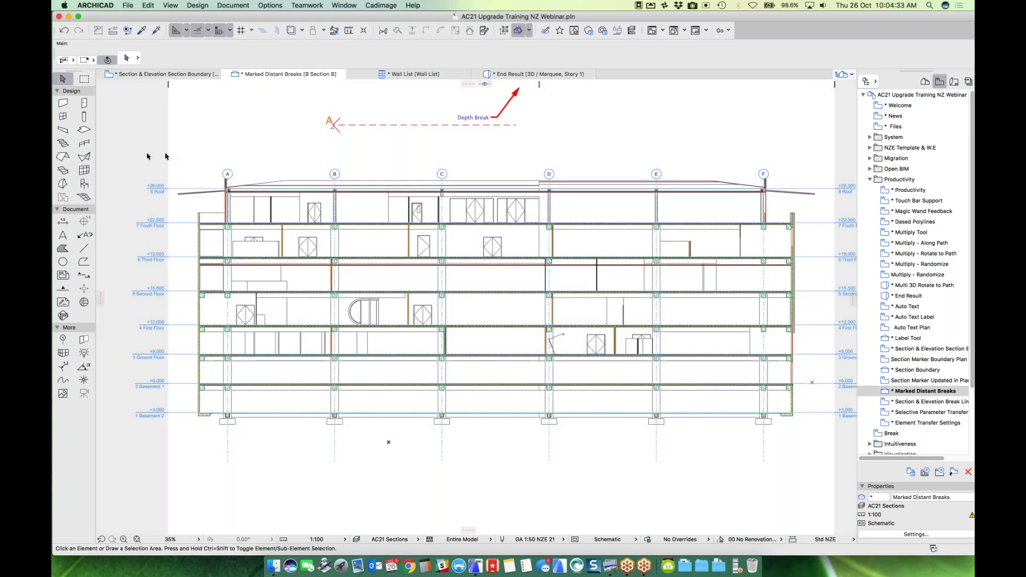
pyautogui.click(540, 142)
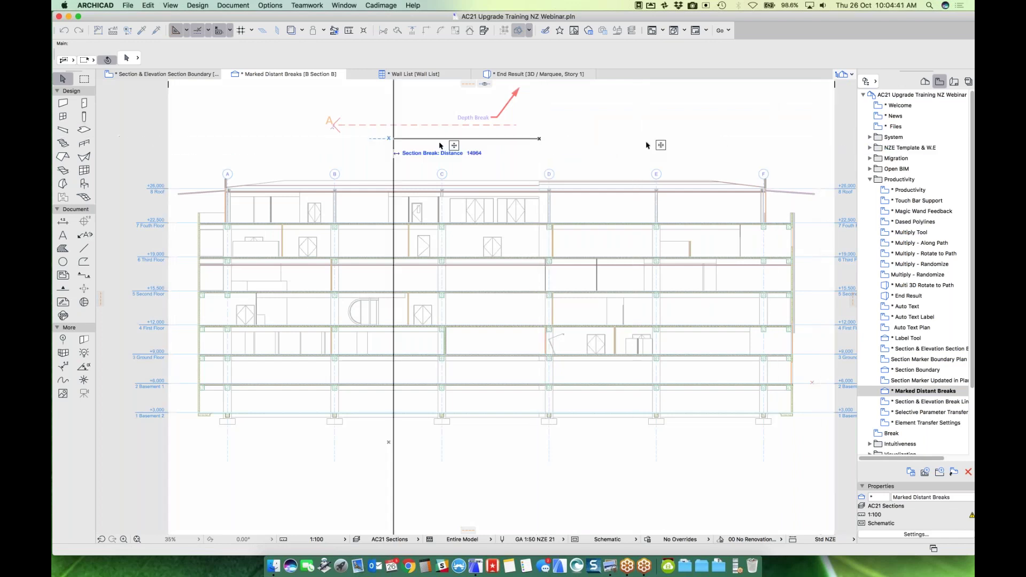
pyautogui.click(847, 142)
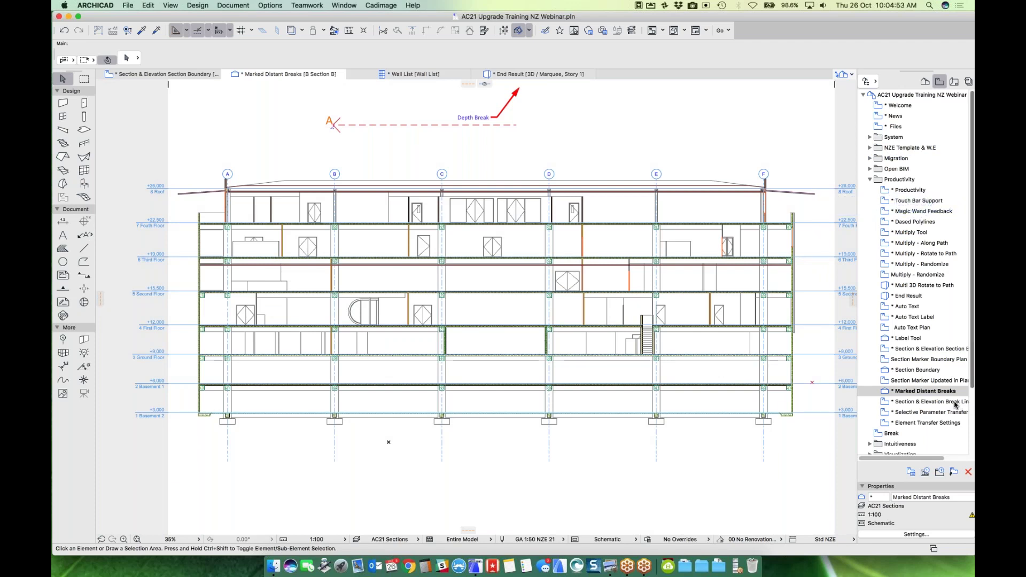
# Step: In the Section & Elevation Break Line view, insert a break in Section D's cutting line and offset its right-hand part upward
pyautogui.doubleClick(954, 405)
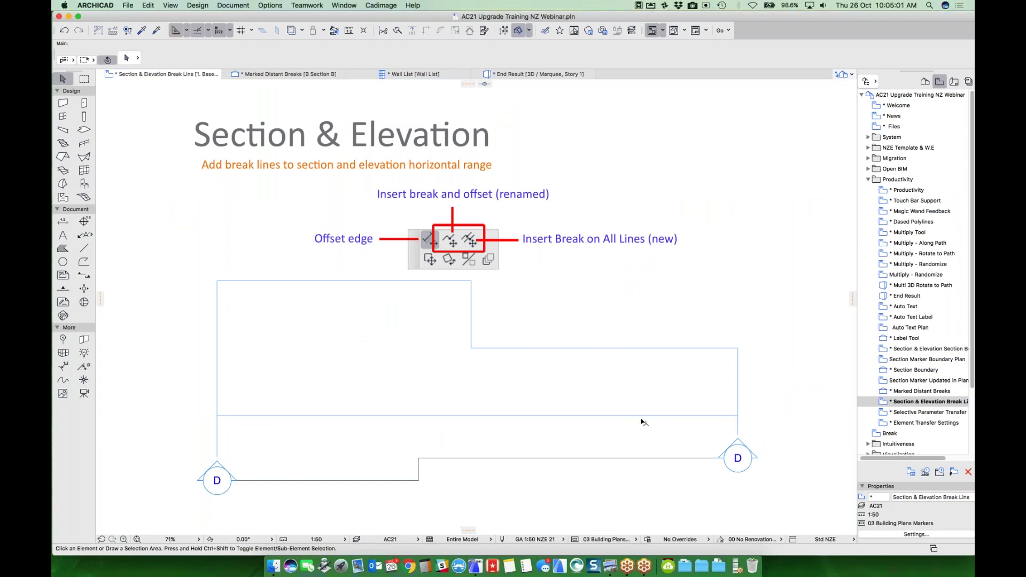
pyautogui.click(691, 458)
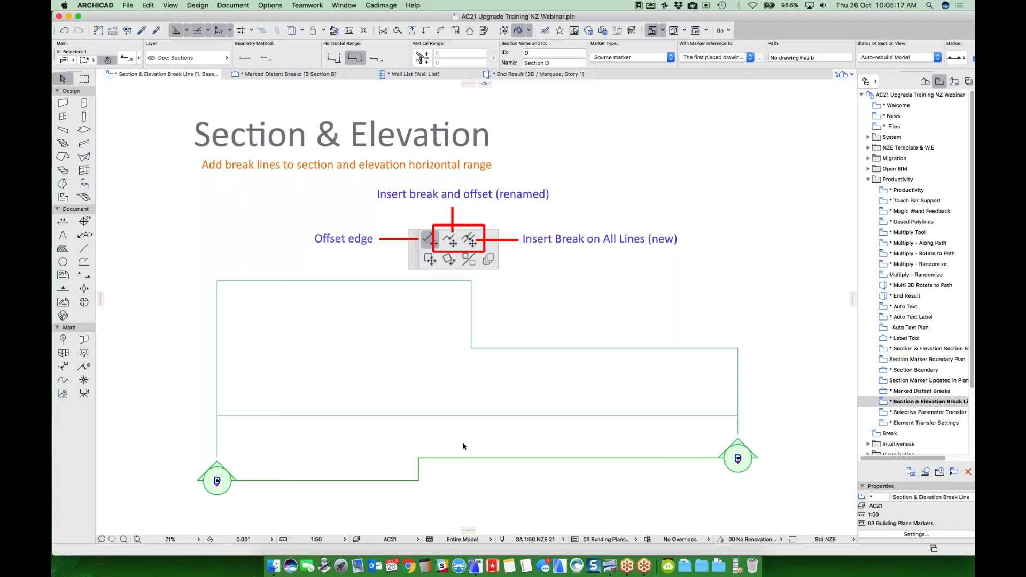
pyautogui.click(638, 458)
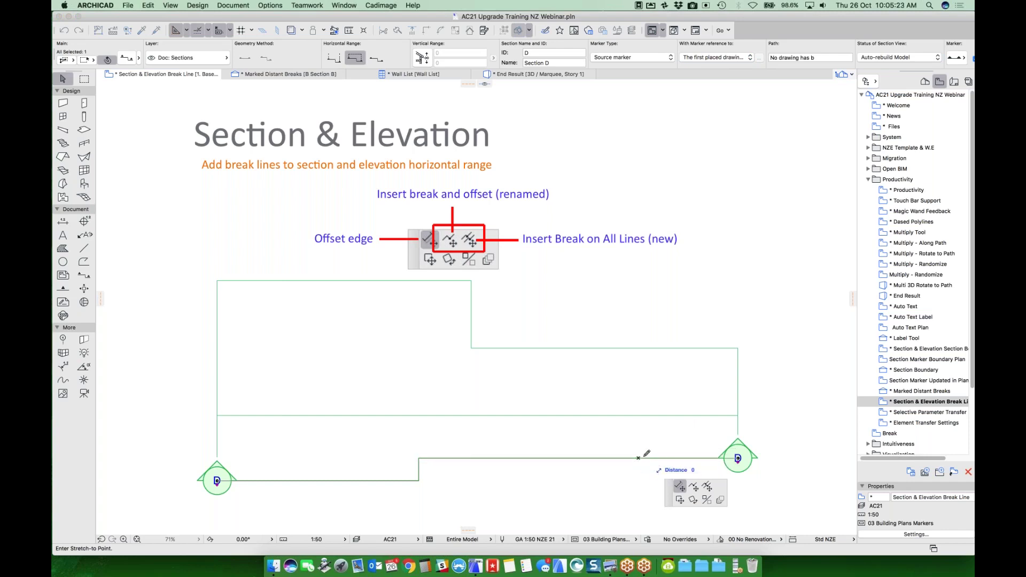
pyautogui.click(693, 486)
pyautogui.click(651, 433)
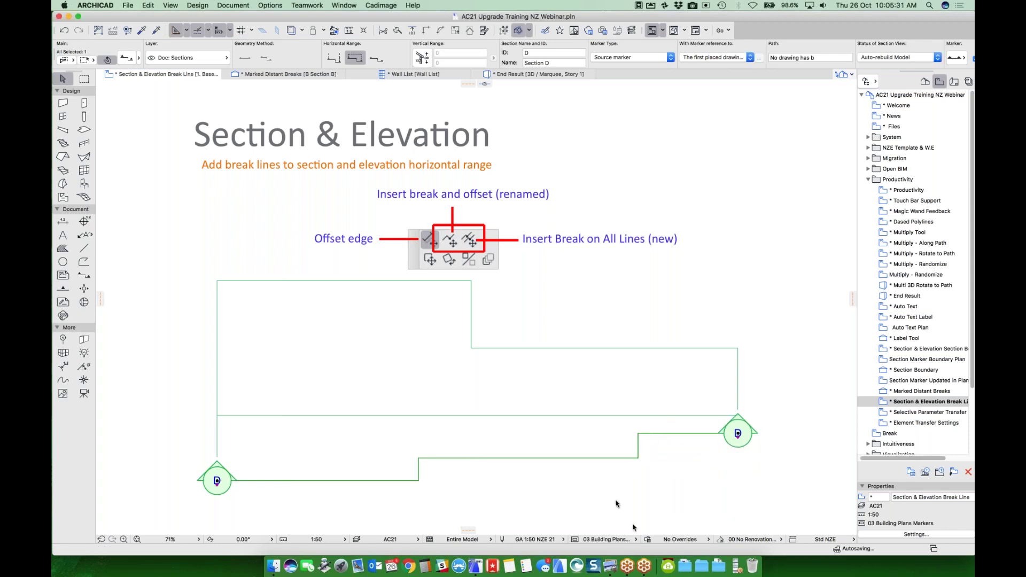
# Step: Insert and offset breaks in Section D's middle range line and in the right-hand part of its far range line
pyautogui.click(404, 415)
pyautogui.click(458, 463)
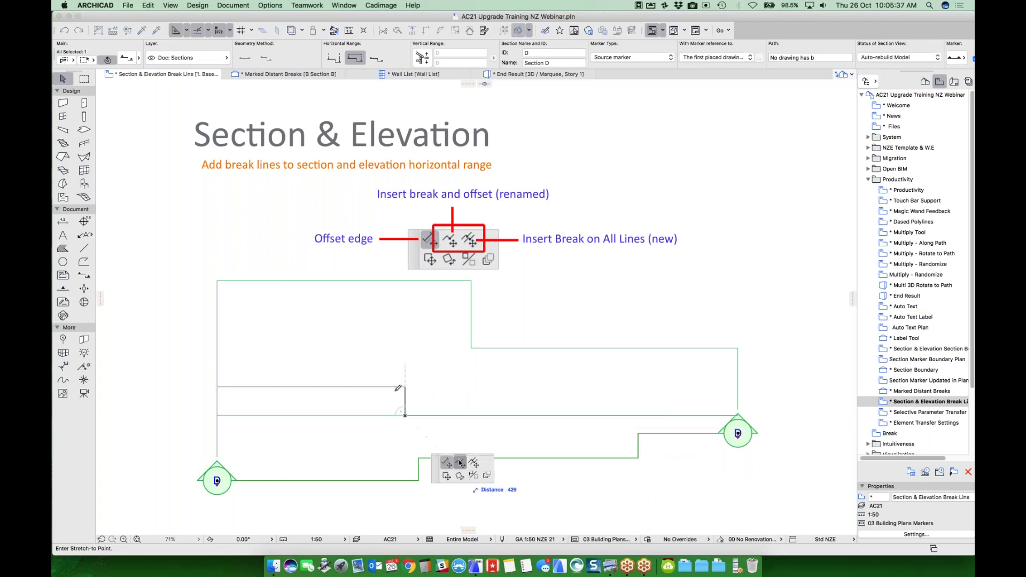
pyautogui.click(381, 335)
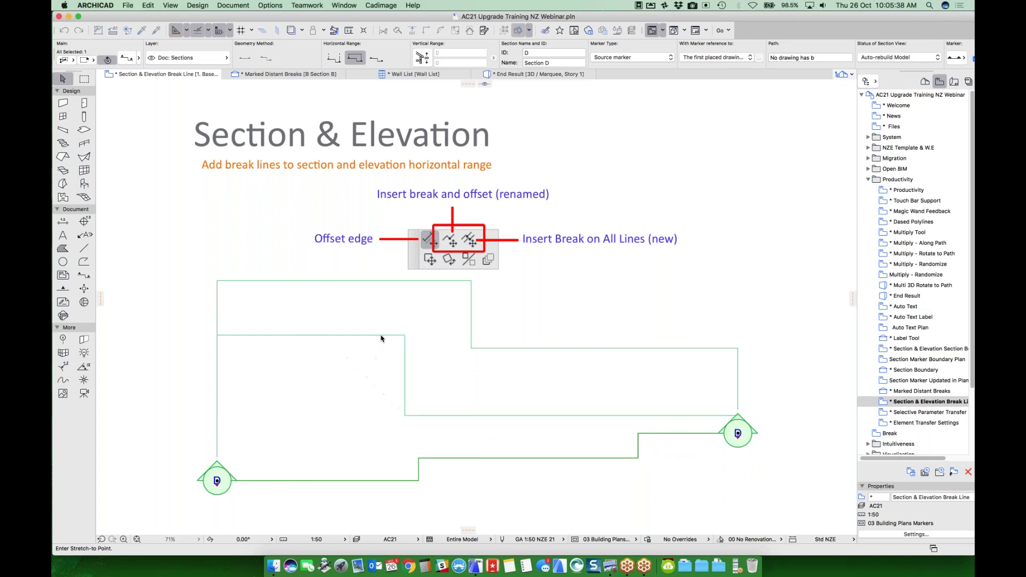
pyautogui.click(586, 348)
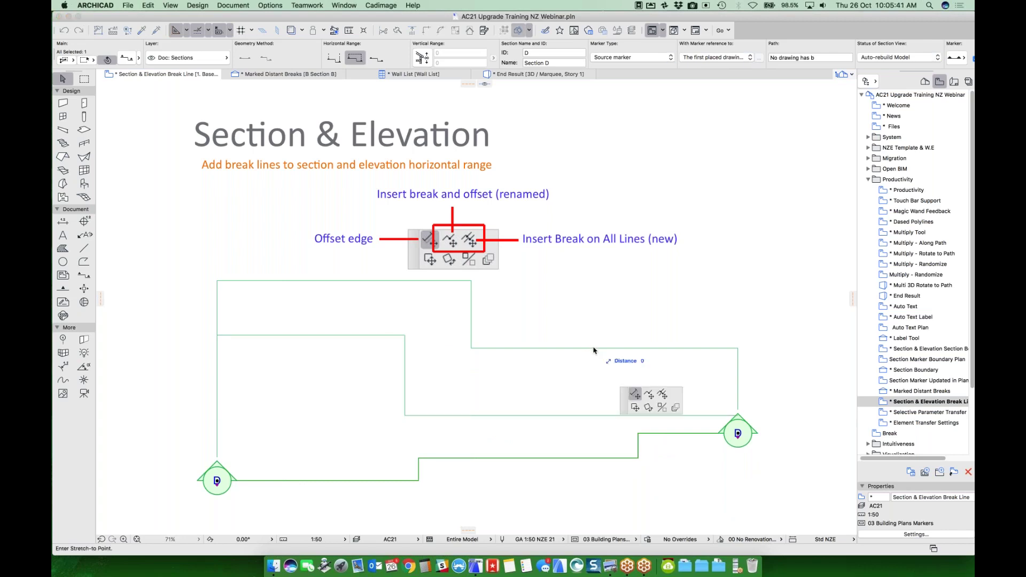
pyautogui.click(588, 306)
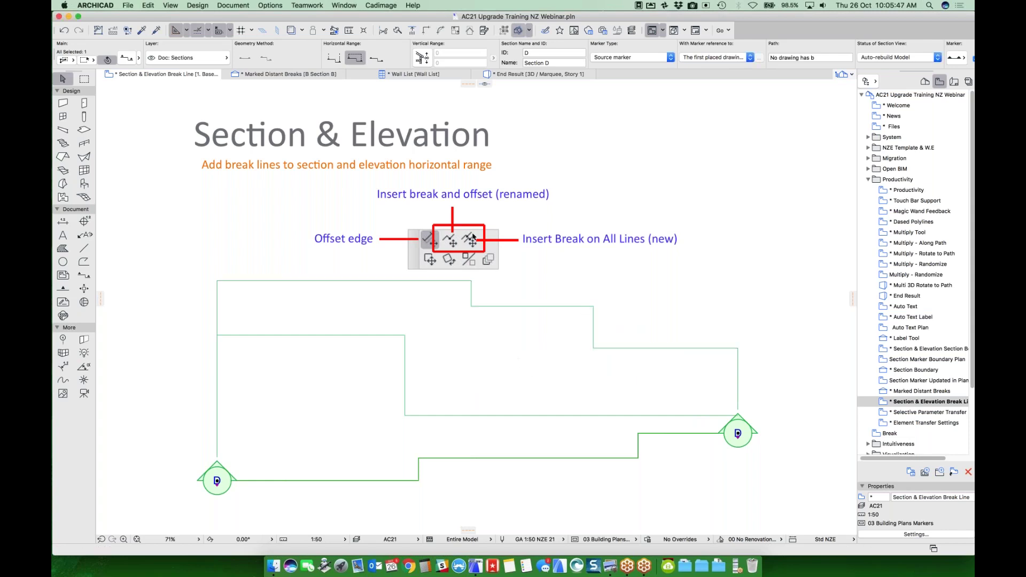
# Step: Insert a break on all lines of Section D along its lower-left segment and offset the left part upward by about 2700
pyautogui.click(312, 480)
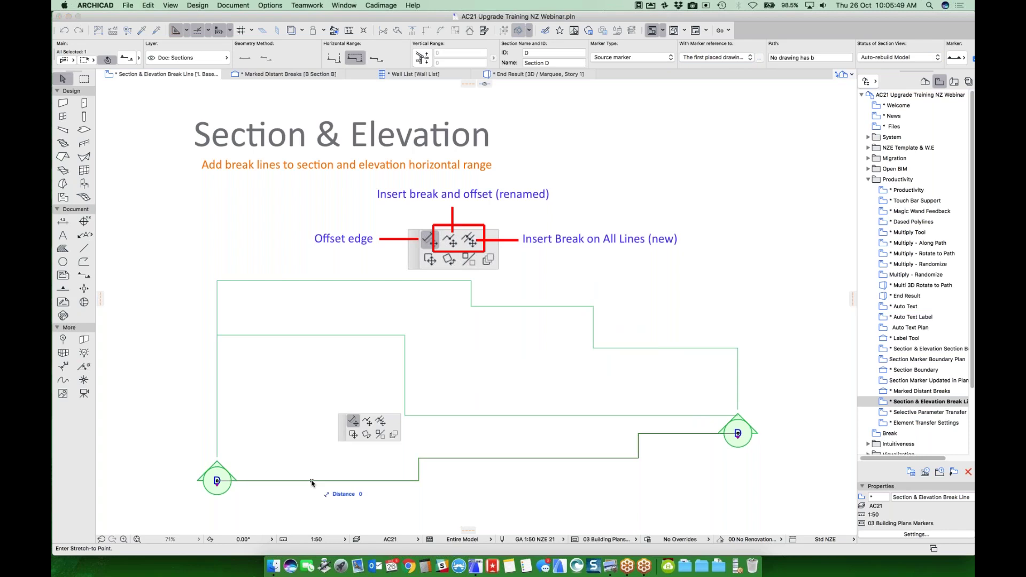
pyautogui.click(379, 422)
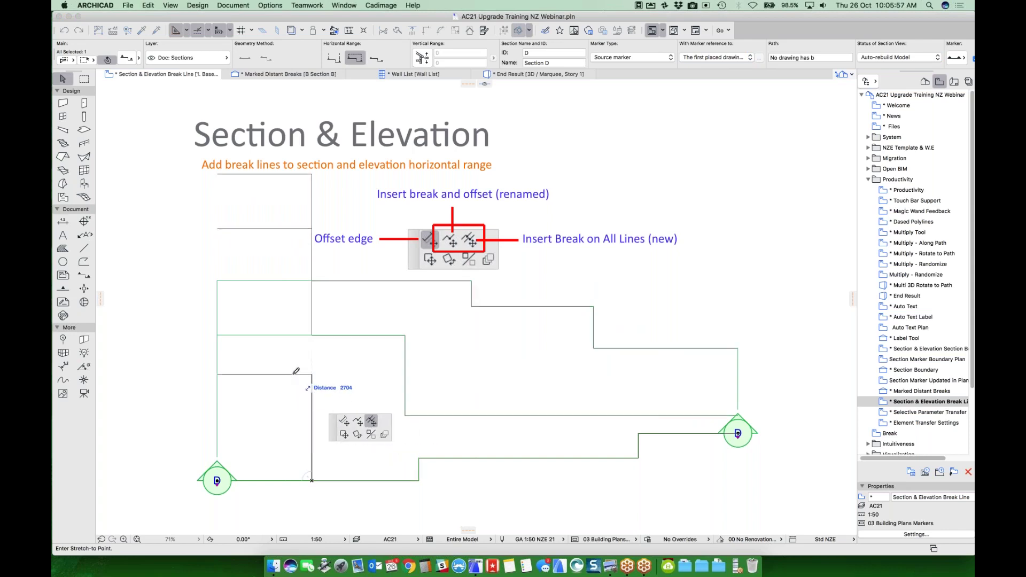
pyautogui.click(293, 373)
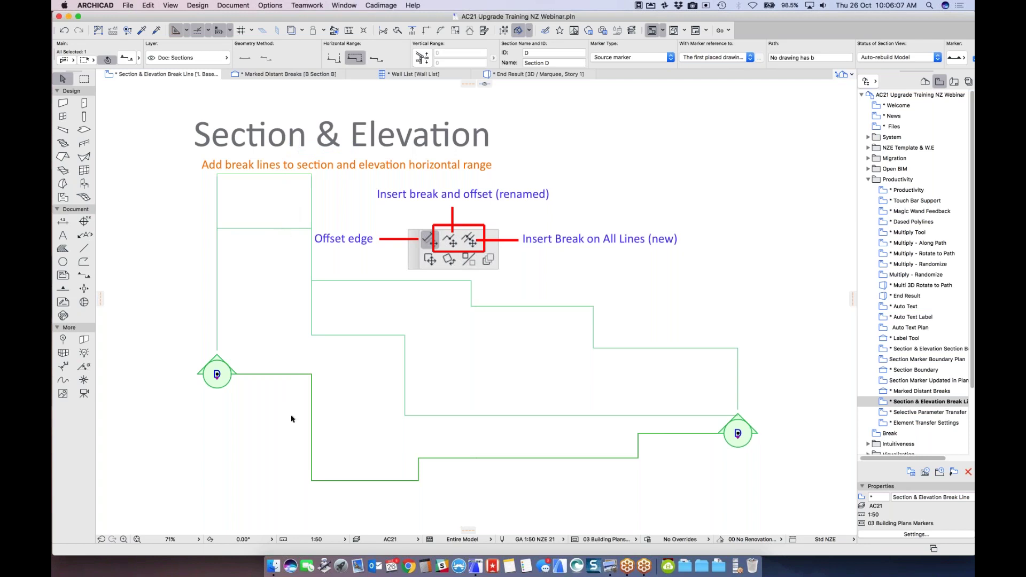
# Step: Straighten Section D's cutting line by offsetting its left-hand and right-hand segments into line with the middle segment
pyautogui.click(303, 373)
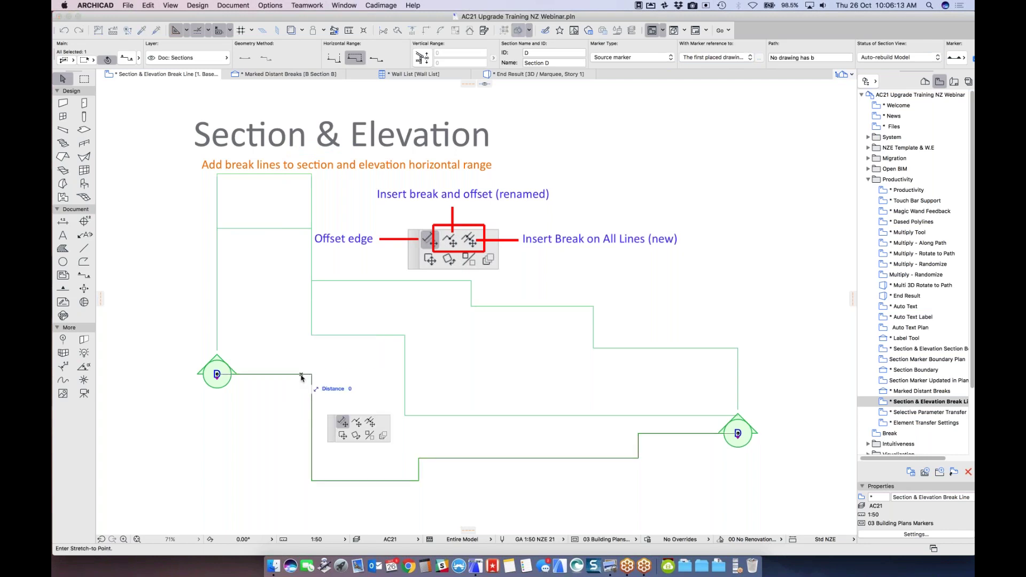
pyautogui.click(313, 481)
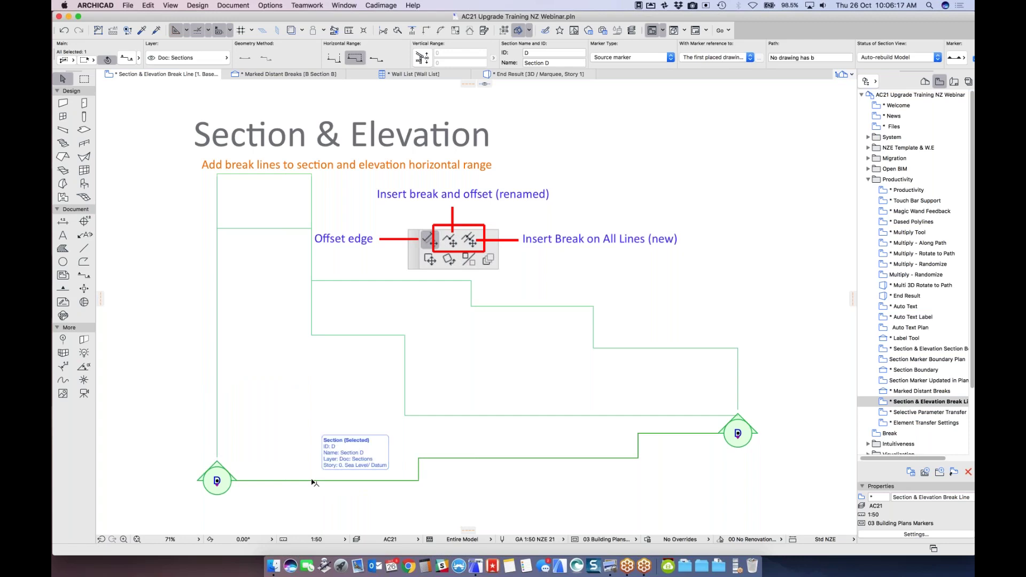
pyautogui.click(312, 480)
pyautogui.click(423, 457)
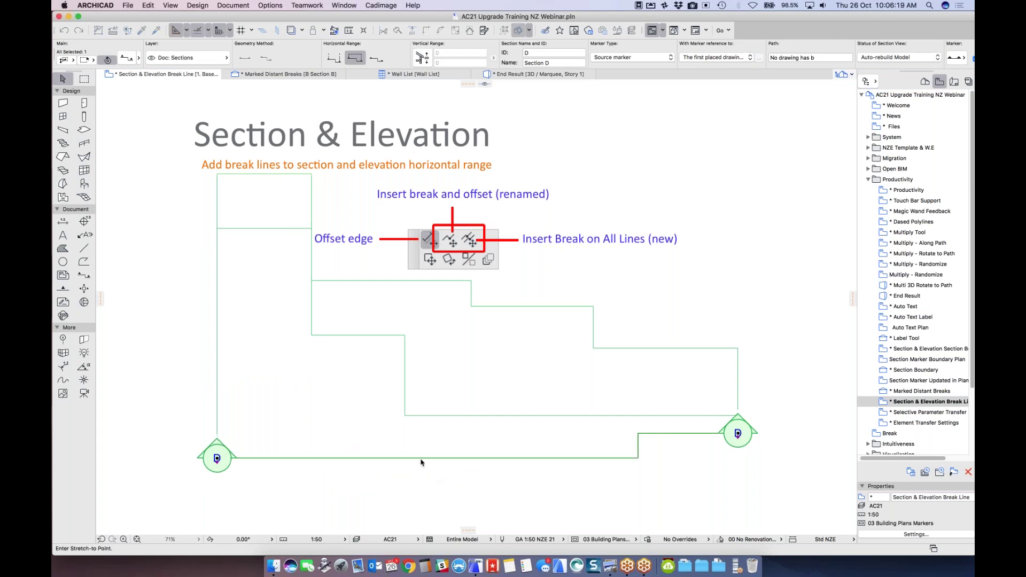
pyautogui.click(651, 434)
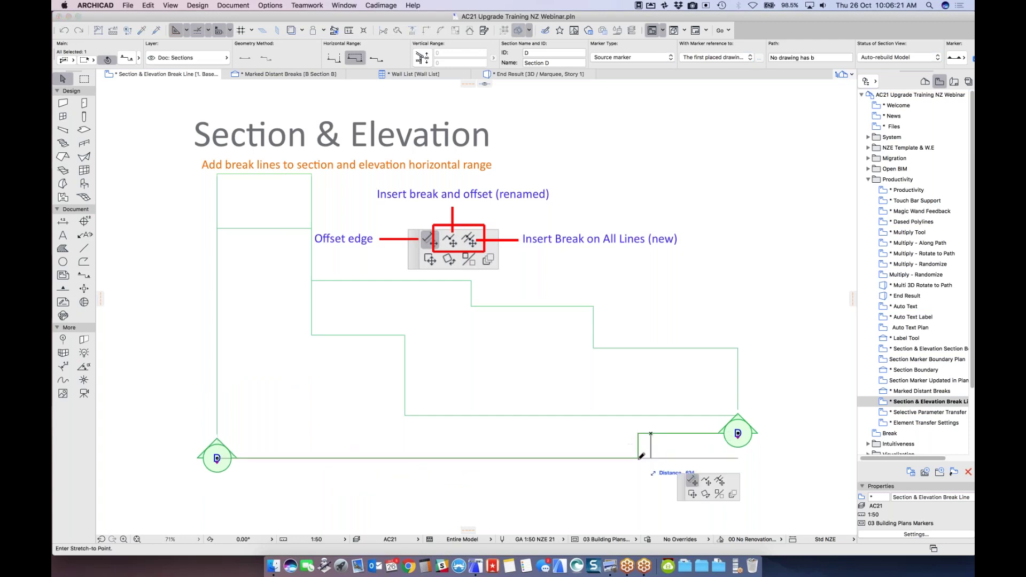
pyautogui.click(643, 458)
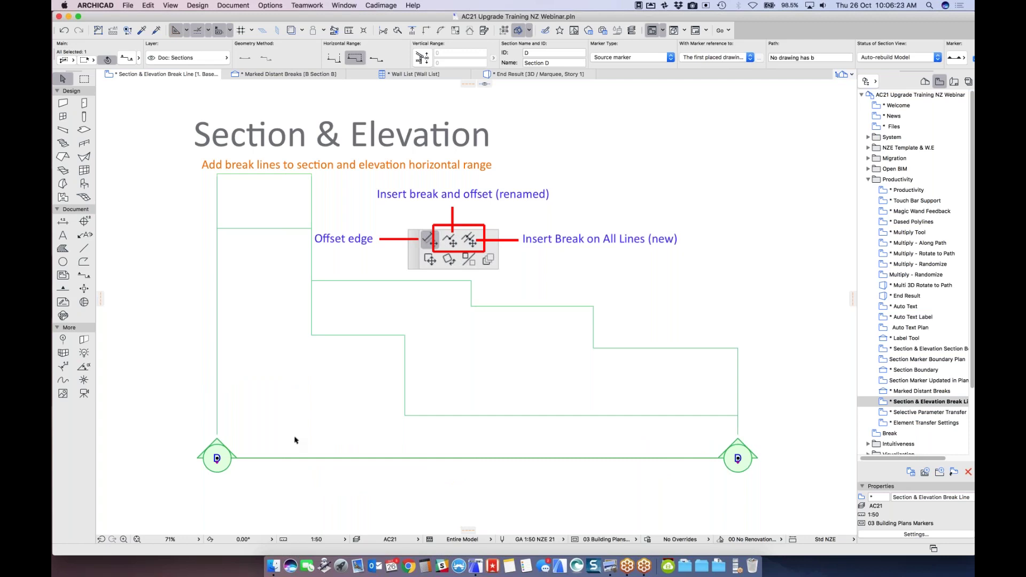
# Step: Remove one break each from Section D's middle and far range lines by aligning adjoining segments, and open the Selective Parameter Transfer view
pyautogui.click(414, 415)
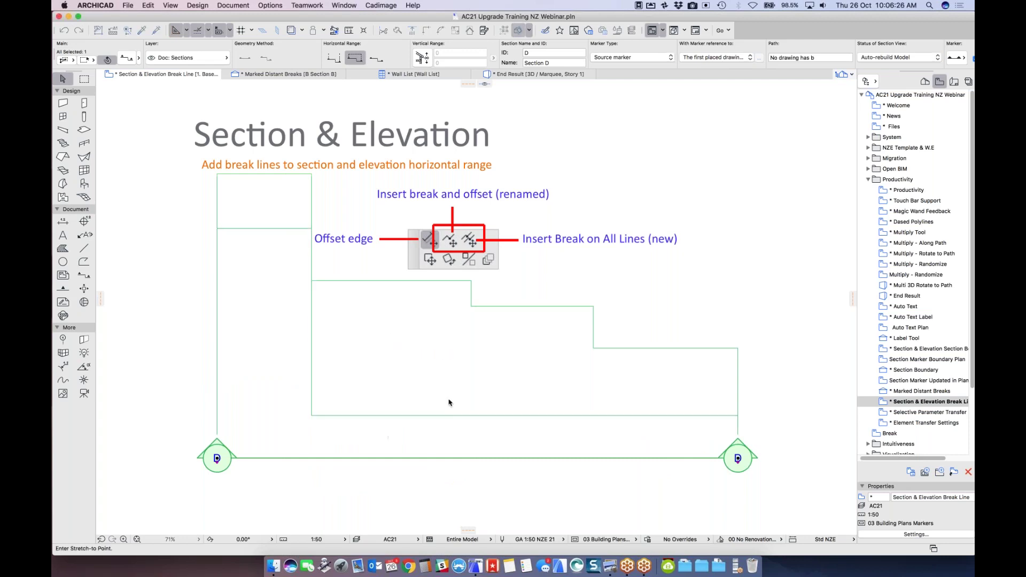
pyautogui.click(486, 307)
pyautogui.click(593, 348)
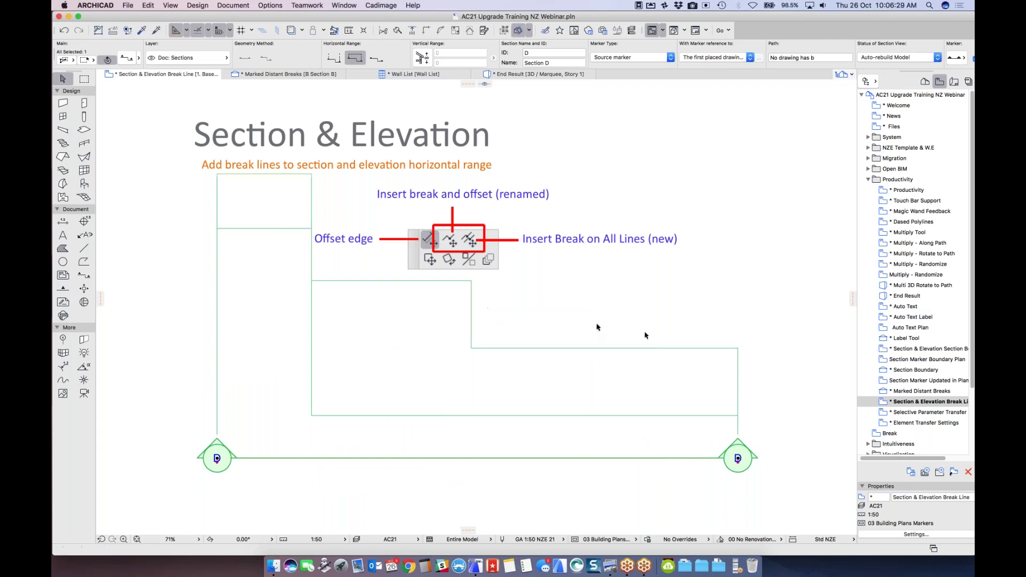
pyautogui.click(553, 338)
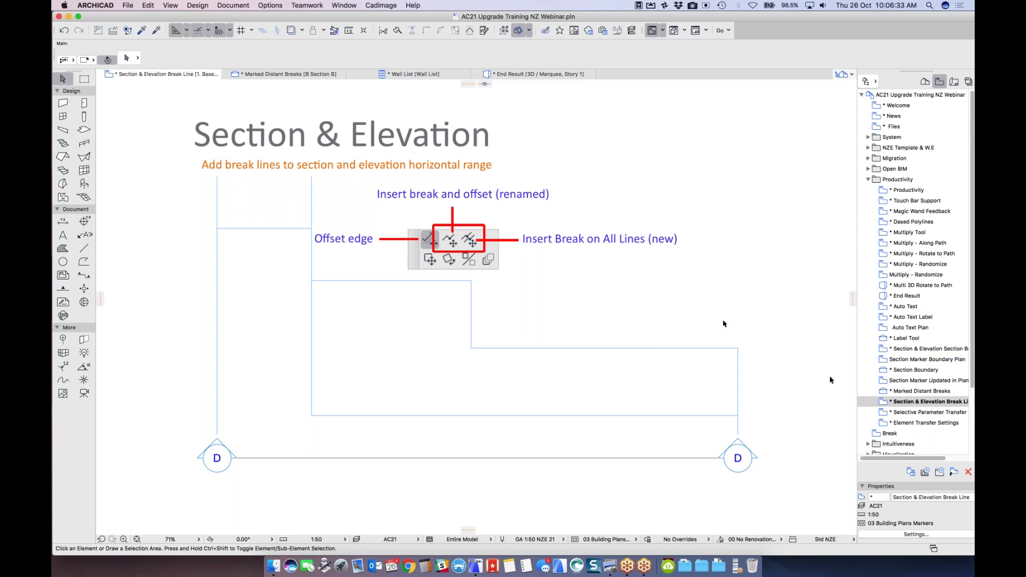
pyautogui.doubleClick(904, 413)
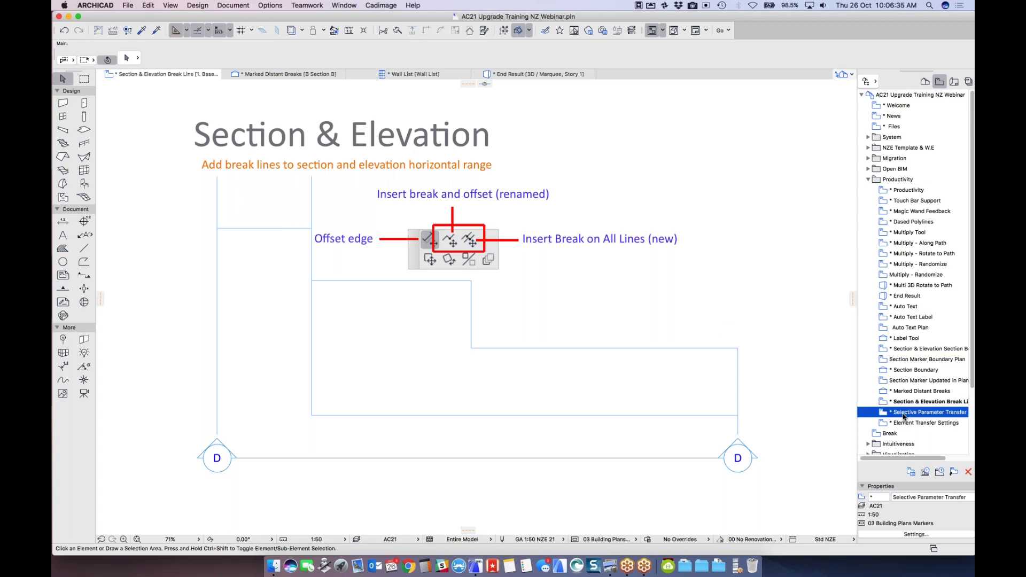
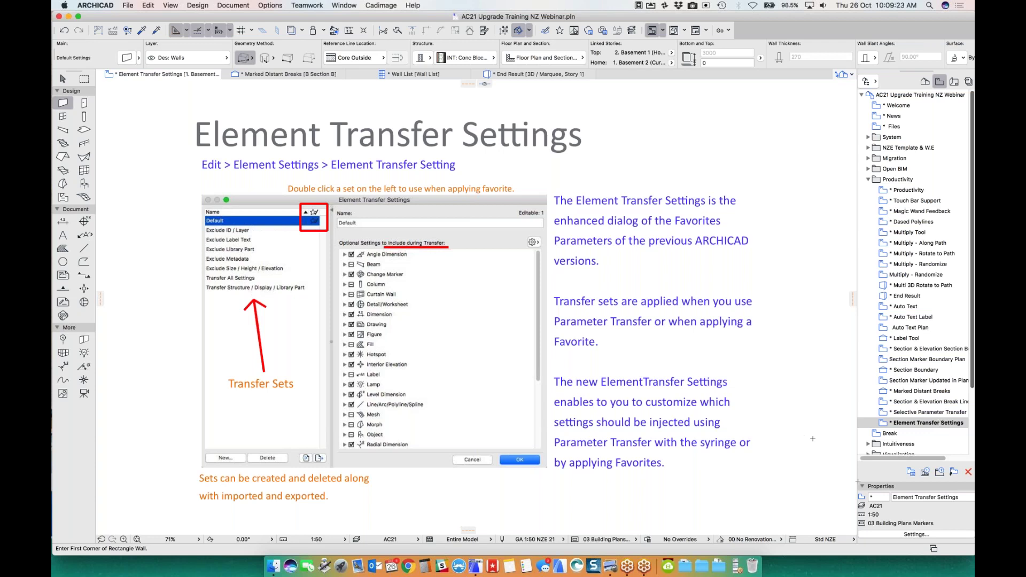
# Step: Open the Element Transfer Settings and make Default the transfer set used when applying favorites
pyautogui.click(147, 5)
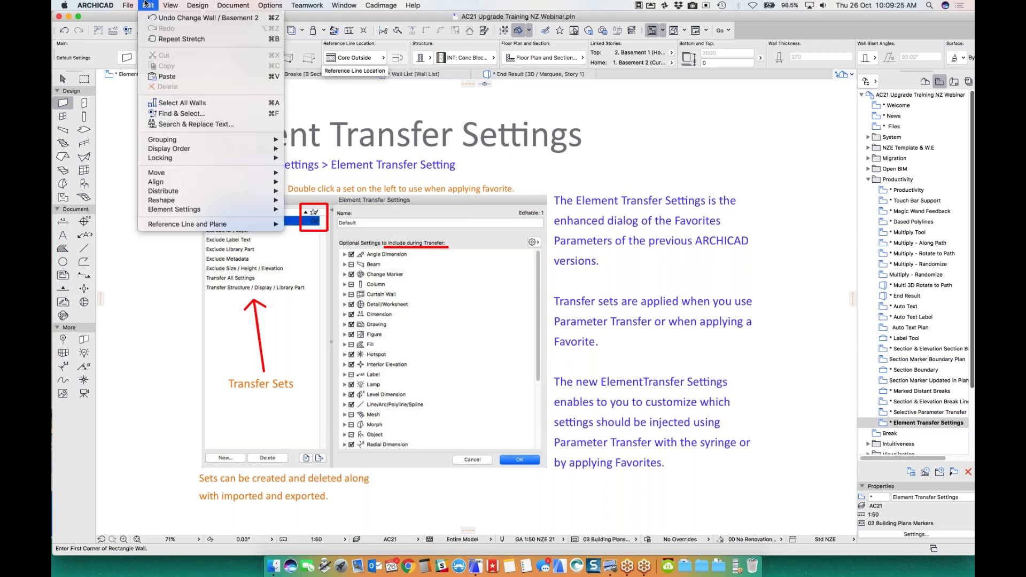
pyautogui.moveTo(207, 210)
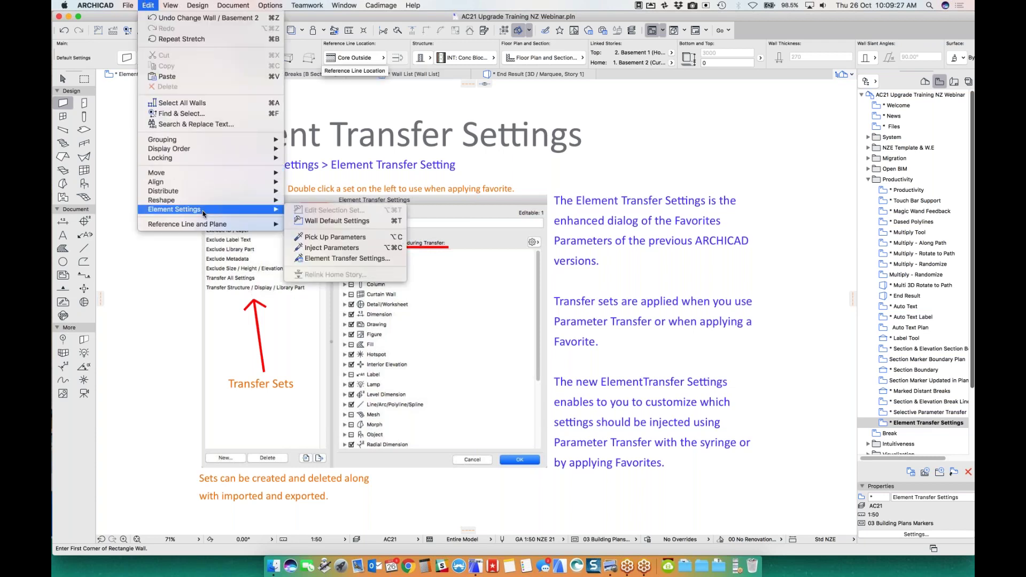
pyautogui.click(368, 262)
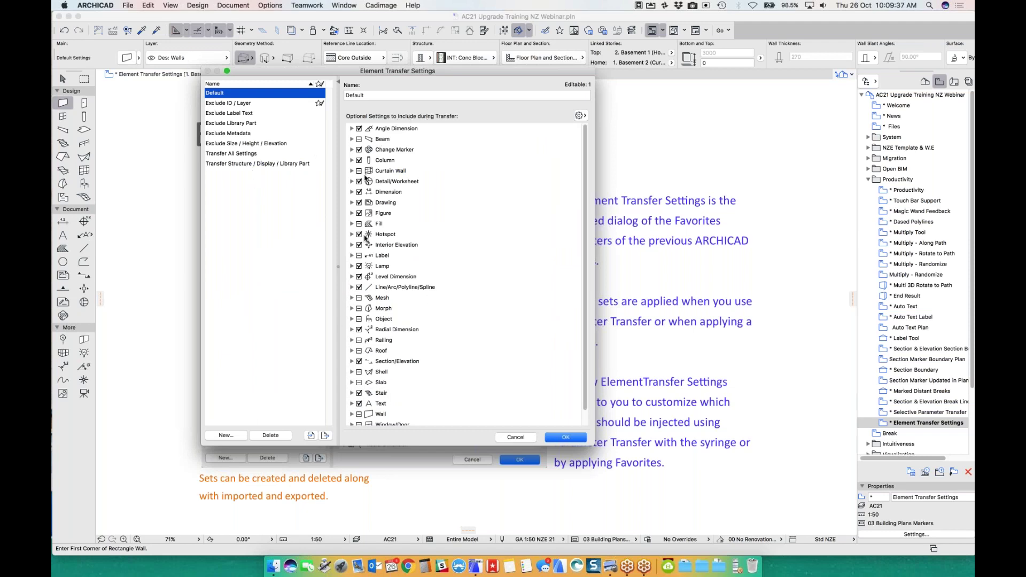
pyautogui.scroll(-2, 379, 381)
pyautogui.scroll(2, 379, 382)
pyautogui.click(292, 231)
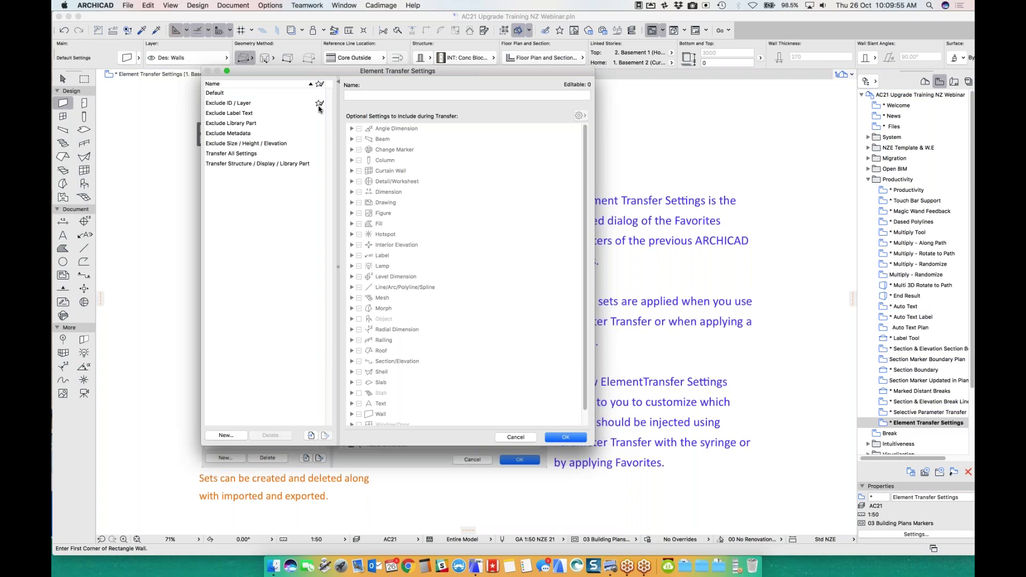
pyautogui.click(262, 94)
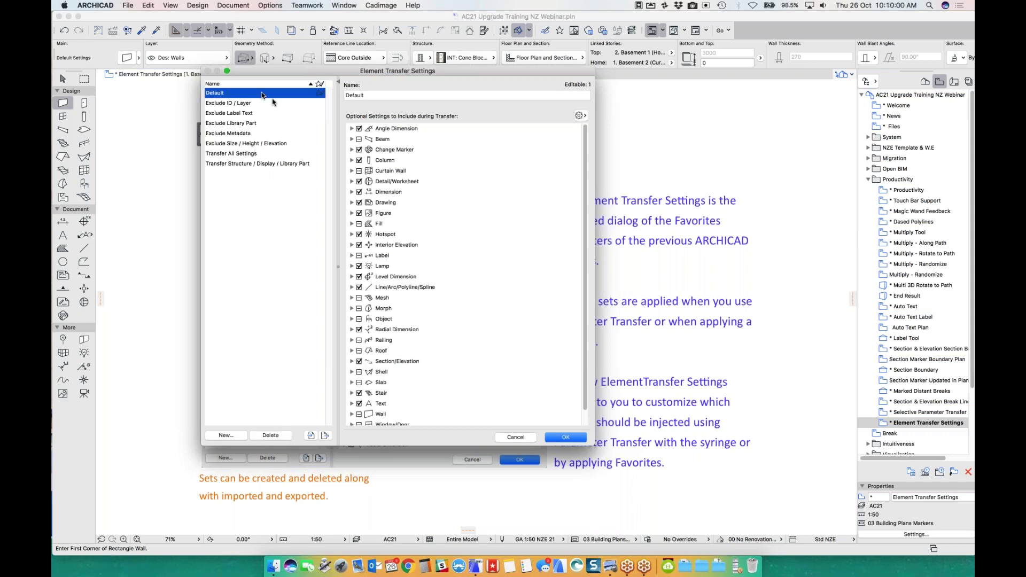
pyautogui.click(269, 280)
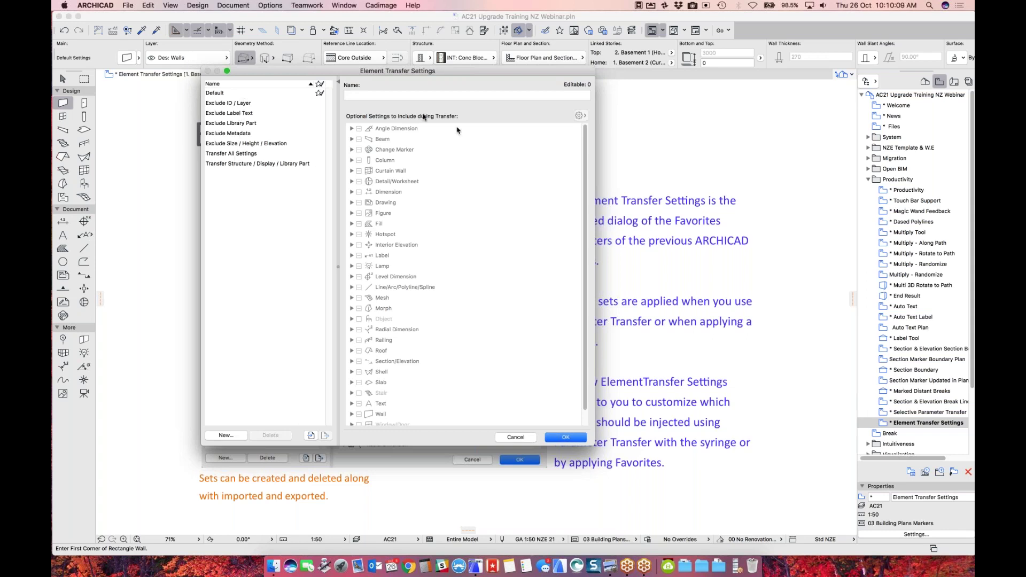
# Step: Compare the Column options included in the Transfer All Settings and Exclude ID / Layer transfer sets
pyautogui.click(229, 156)
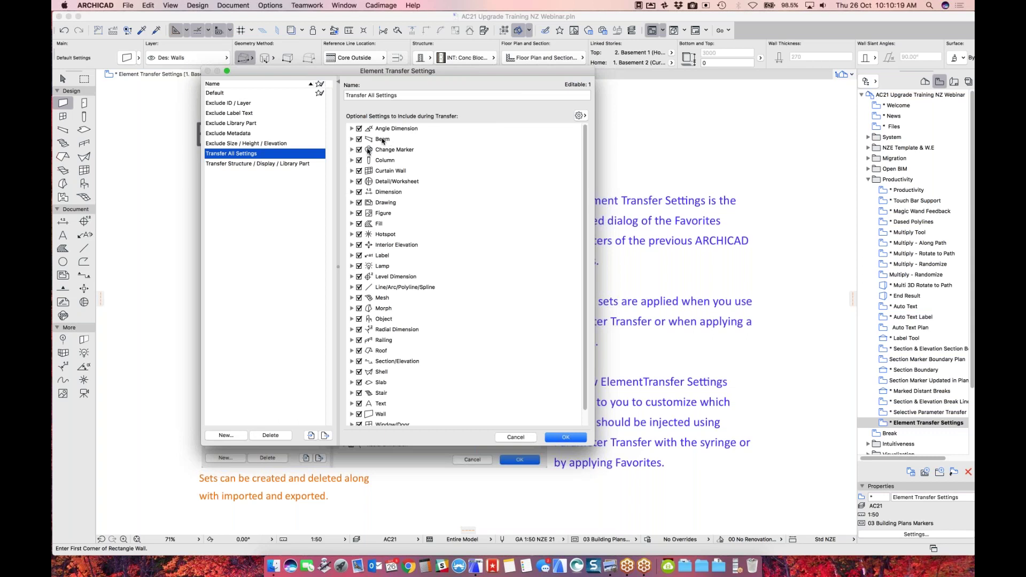
pyautogui.click(352, 160)
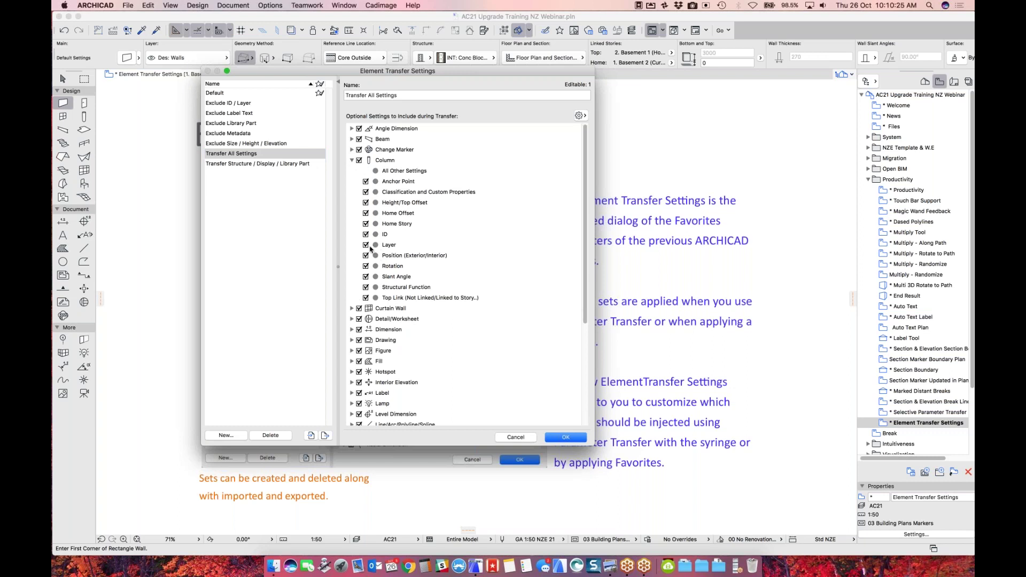
pyautogui.click(224, 105)
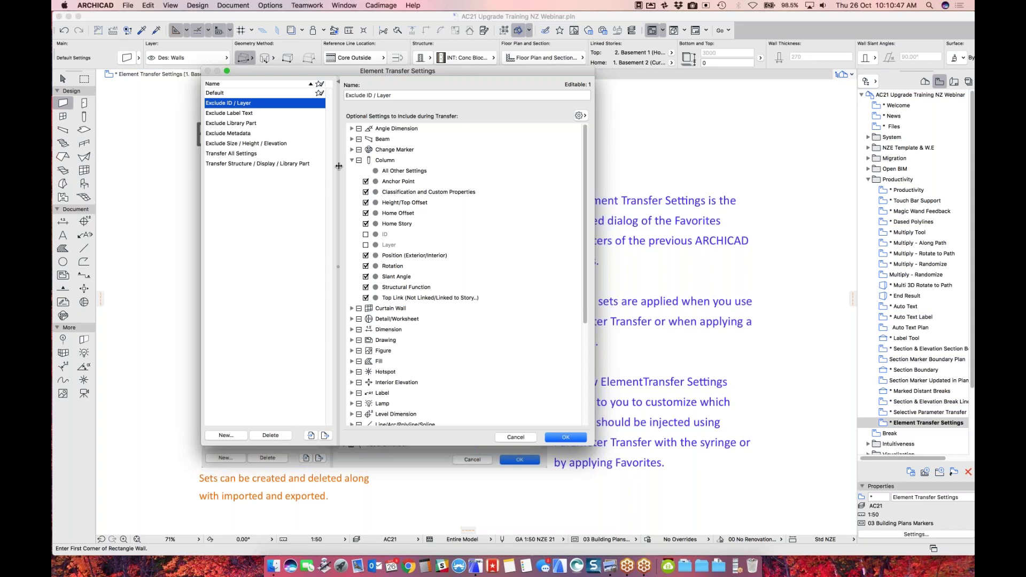
# Step: Group the optional transfer settings by setting, inspect the Layer group for Exclude ID / Layer, and confirm the dialog with Default selected
pyautogui.click(580, 115)
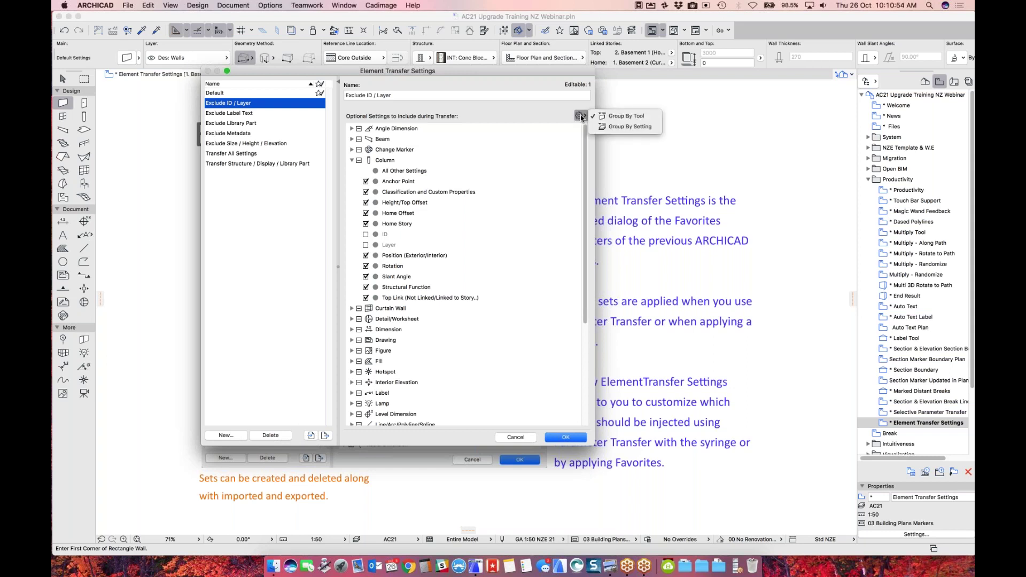
pyautogui.click(618, 128)
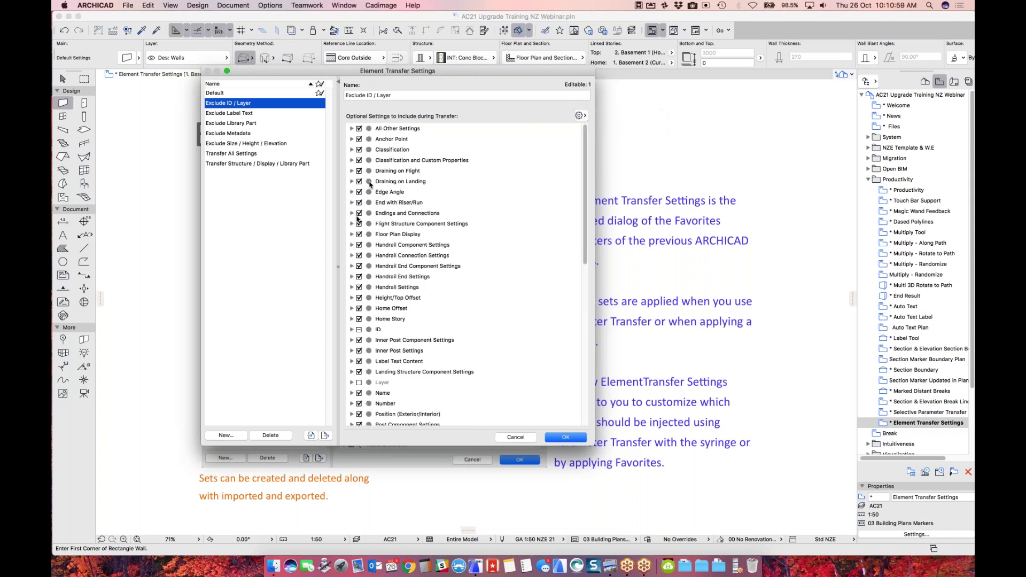
pyautogui.click(351, 382)
pyautogui.scroll(-5, 444, 263)
pyautogui.scroll(-4, 422, 246)
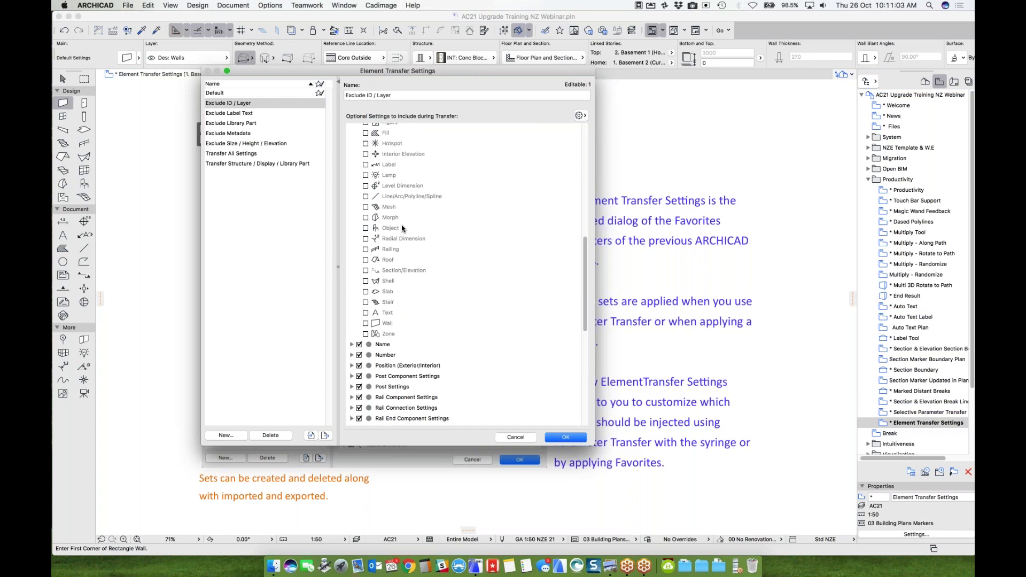
pyautogui.scroll(5, 402, 227)
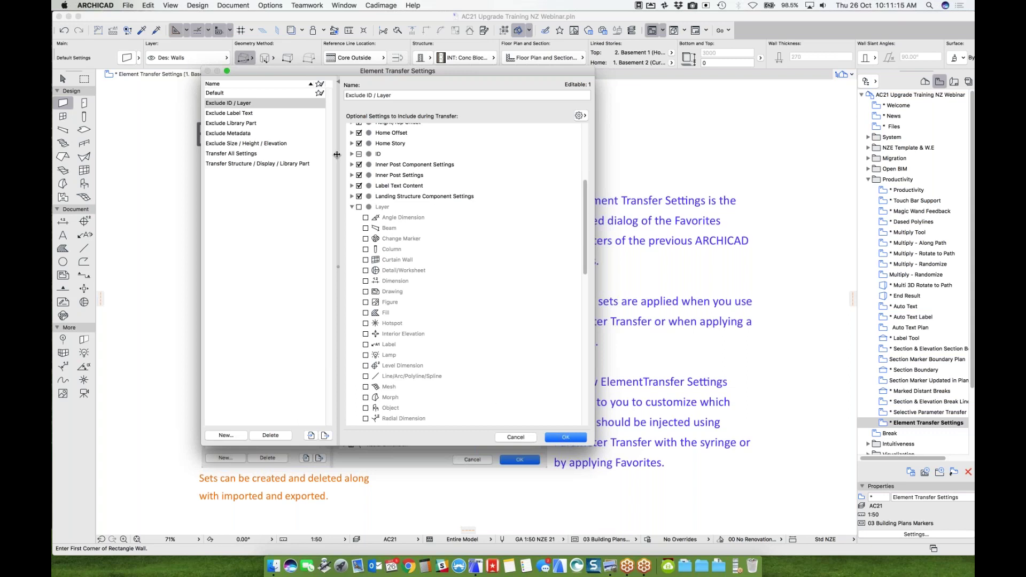
pyautogui.click(309, 95)
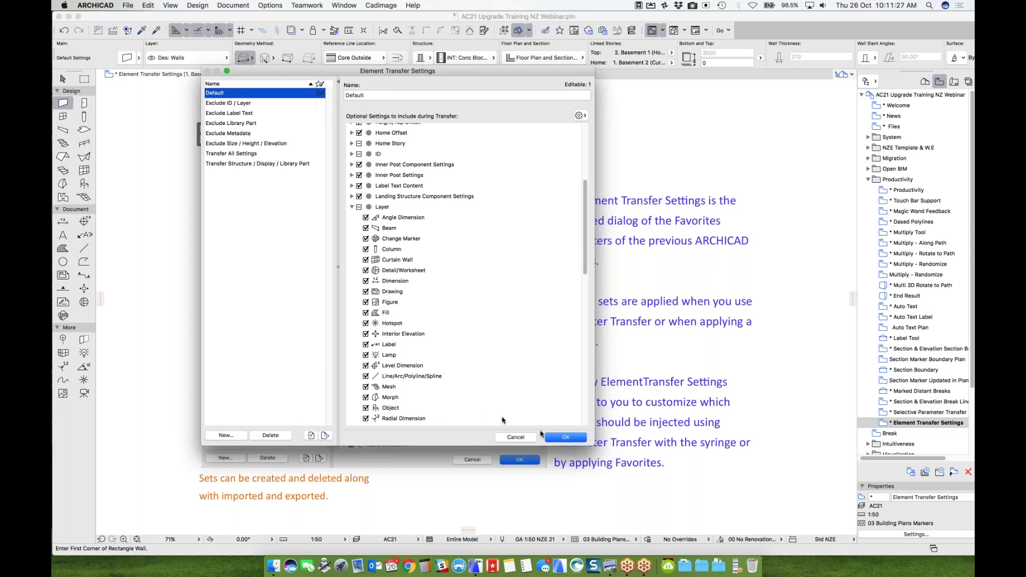
pyautogui.click(576, 438)
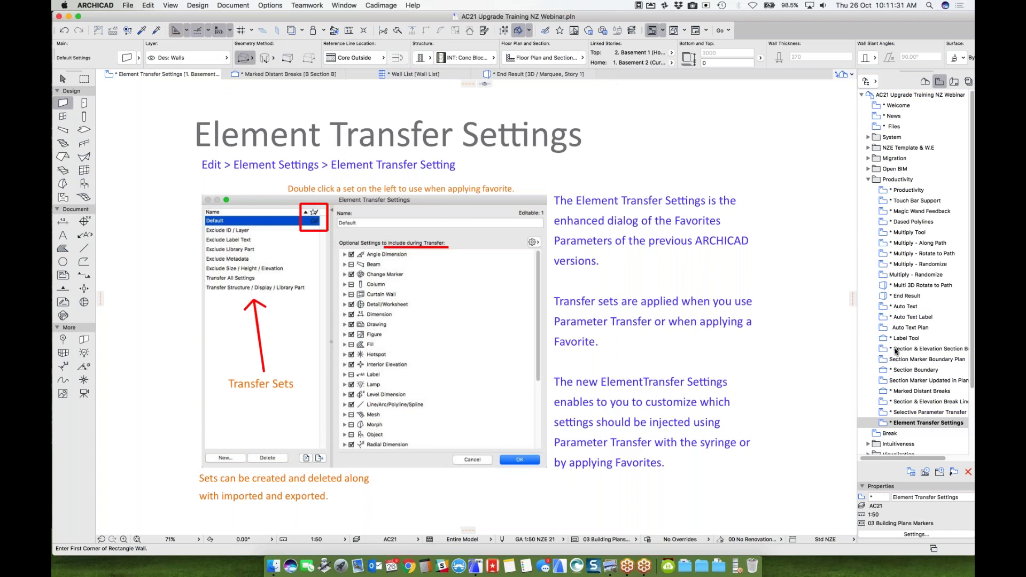
# Step: Open the Break view and collapse the Productivity folder in the view map
pyautogui.doubleClick(891, 434)
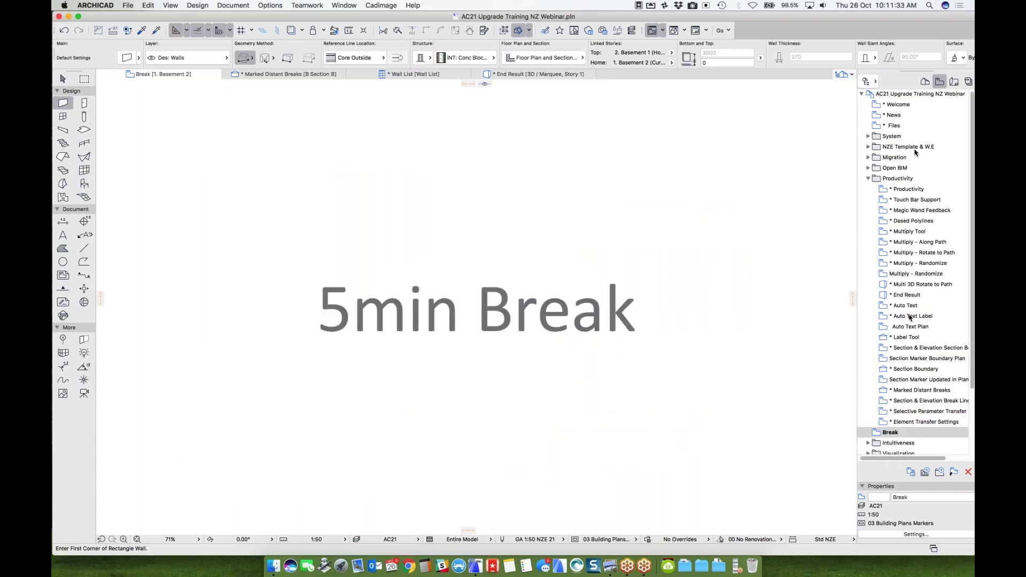
pyautogui.click(868, 179)
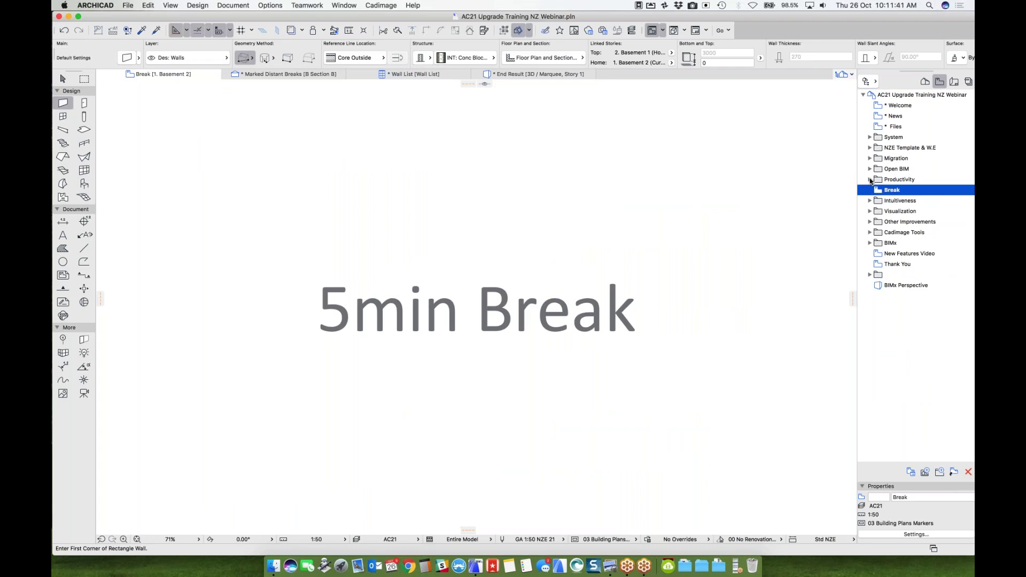
pyautogui.click(740, 552)
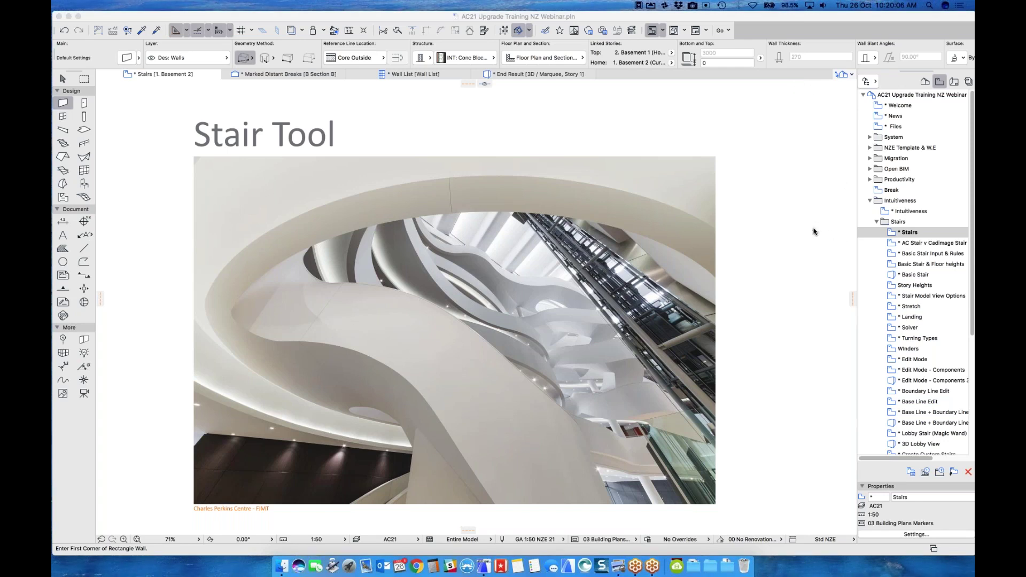
# Step: Open the AC Stair v Cadimage Stair view and review the whole Basic Stair Input & Rules page
pyautogui.click(907, 243)
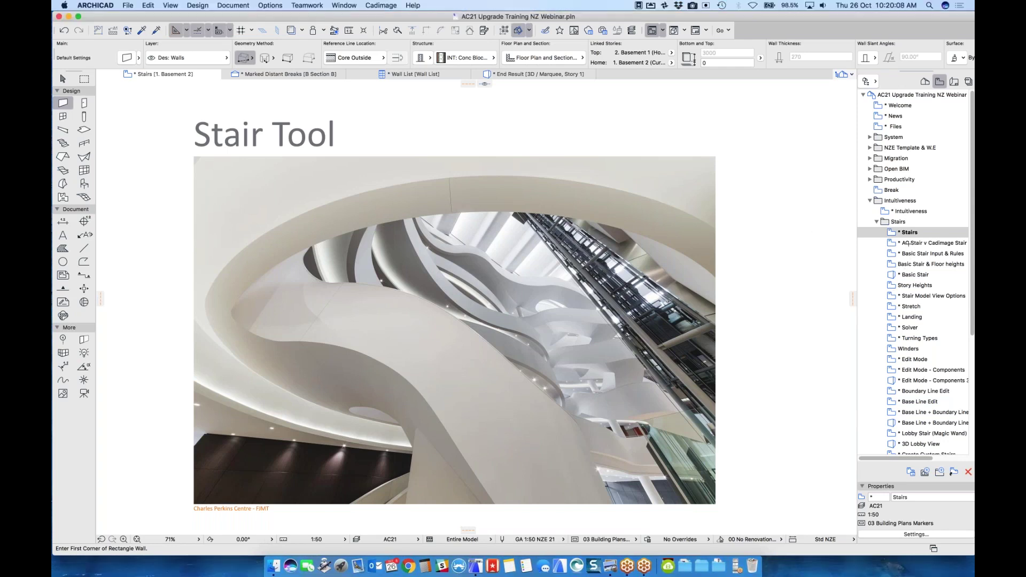
pyautogui.click(907, 244)
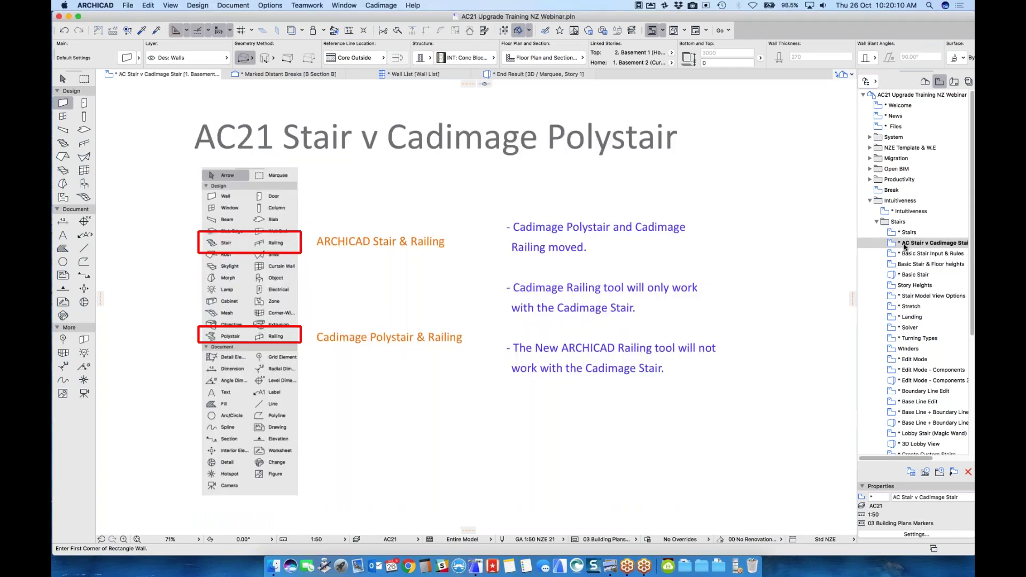
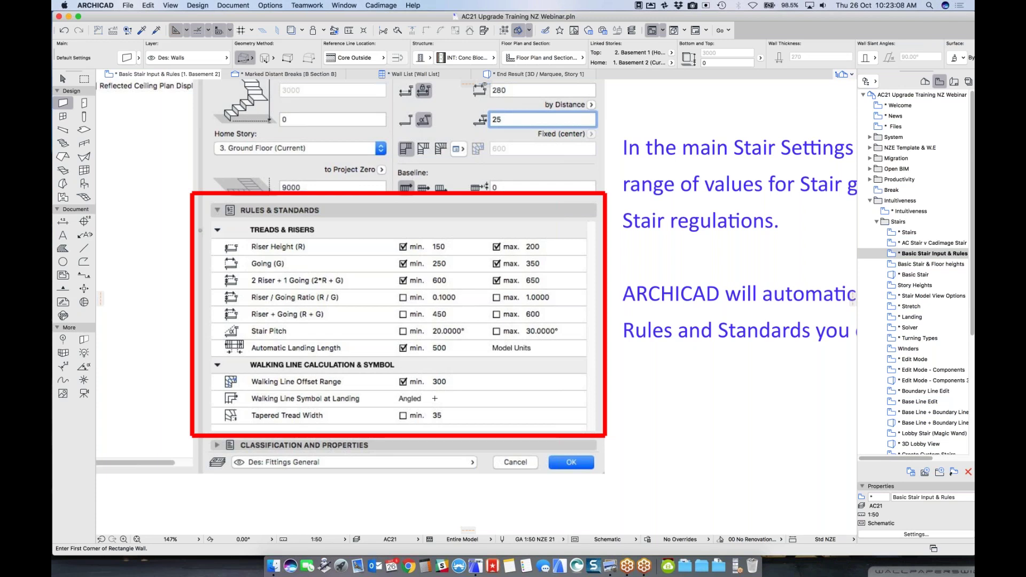
pyautogui.scroll(-8, 297, 383)
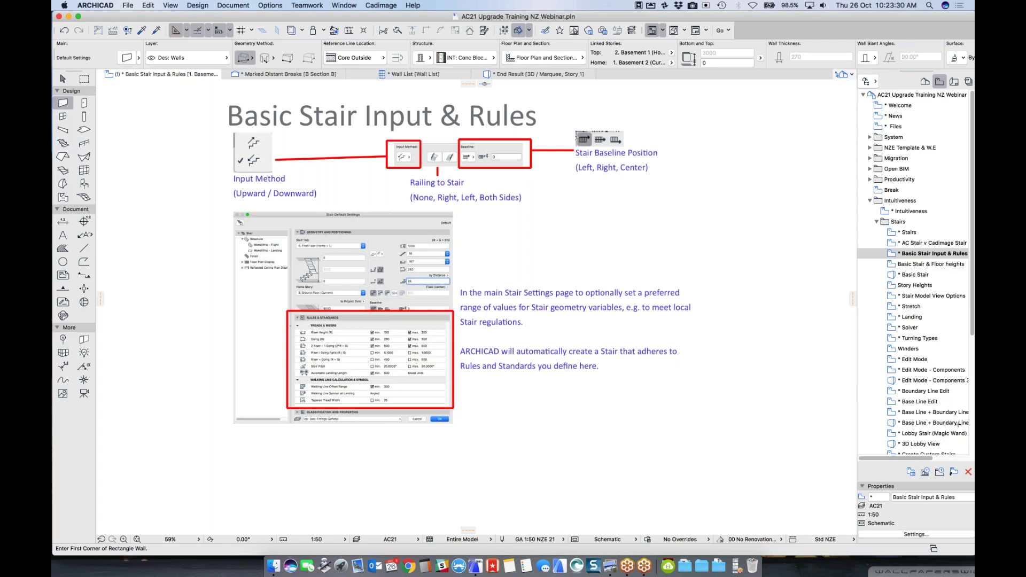
# Step: Open the Basic Stair 3D view from the Stairs folder of the view map
pyautogui.doubleClick(912, 274)
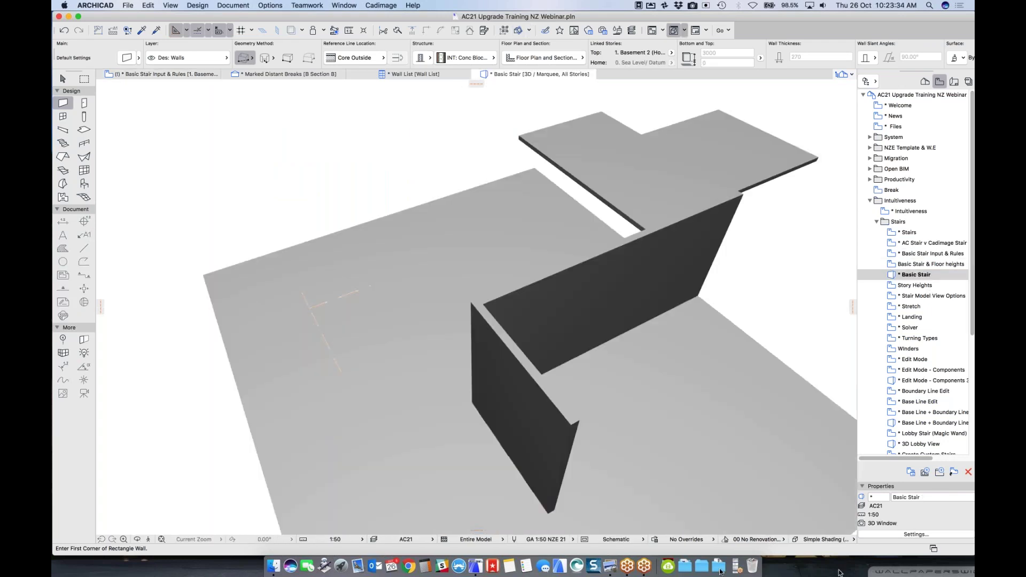
pyautogui.click(736, 565)
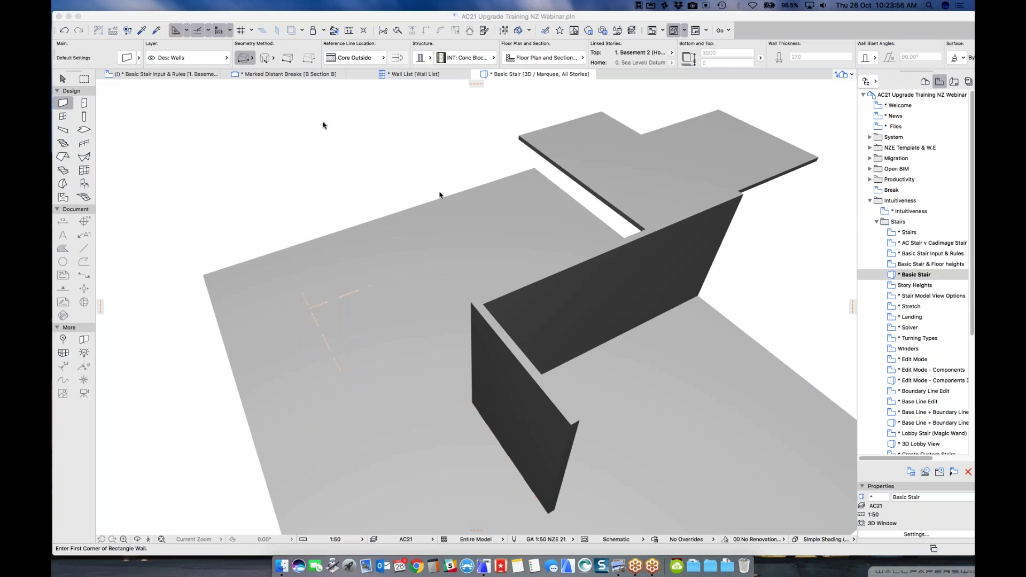
# Step: Using the Stair tool's Basic Stair favorite, draw a straight flight 6000 mm long from the project origin to the upper slab's near corner
pyautogui.click(62, 144)
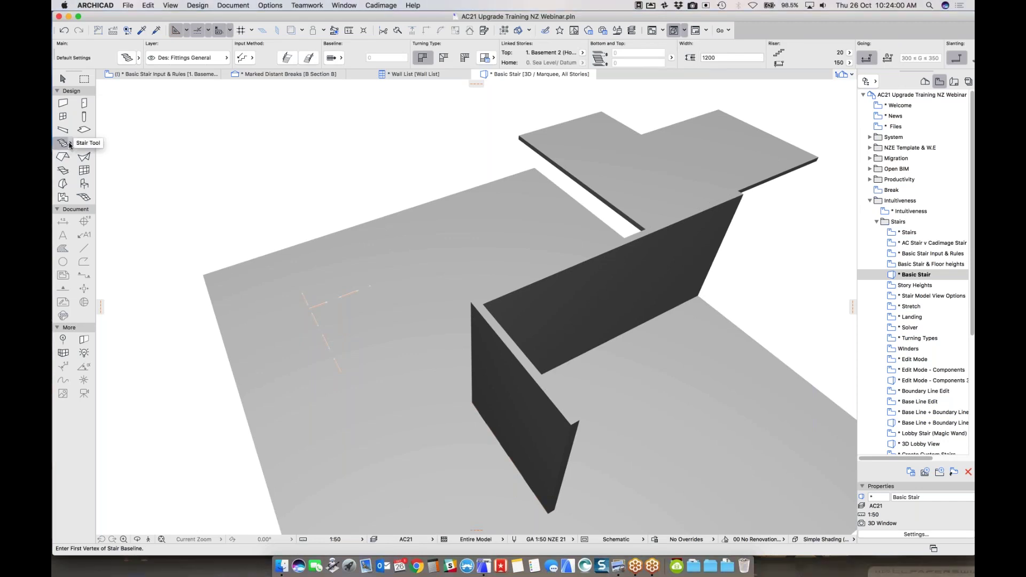
pyautogui.click(70, 143)
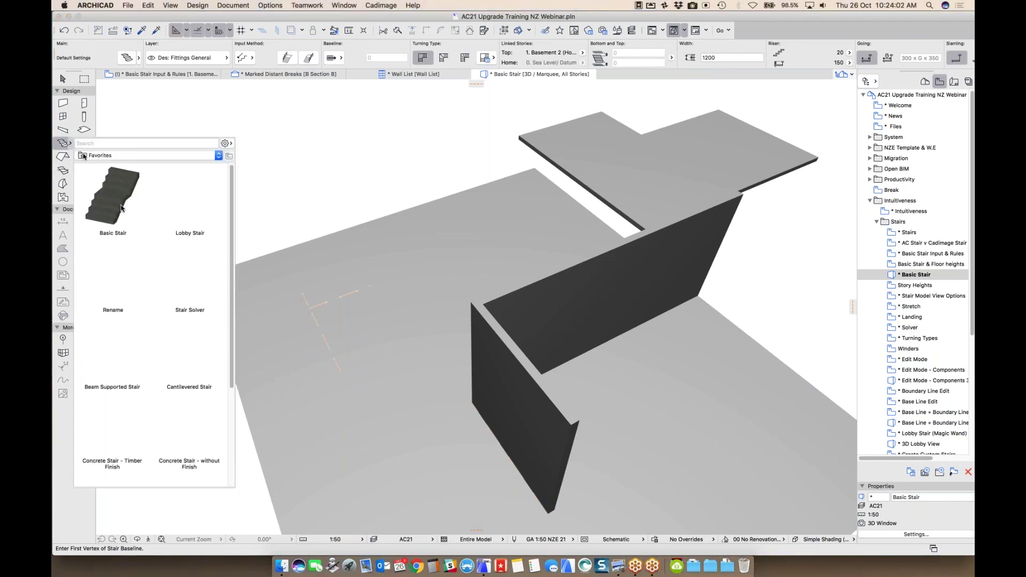
pyautogui.doubleClick(121, 208)
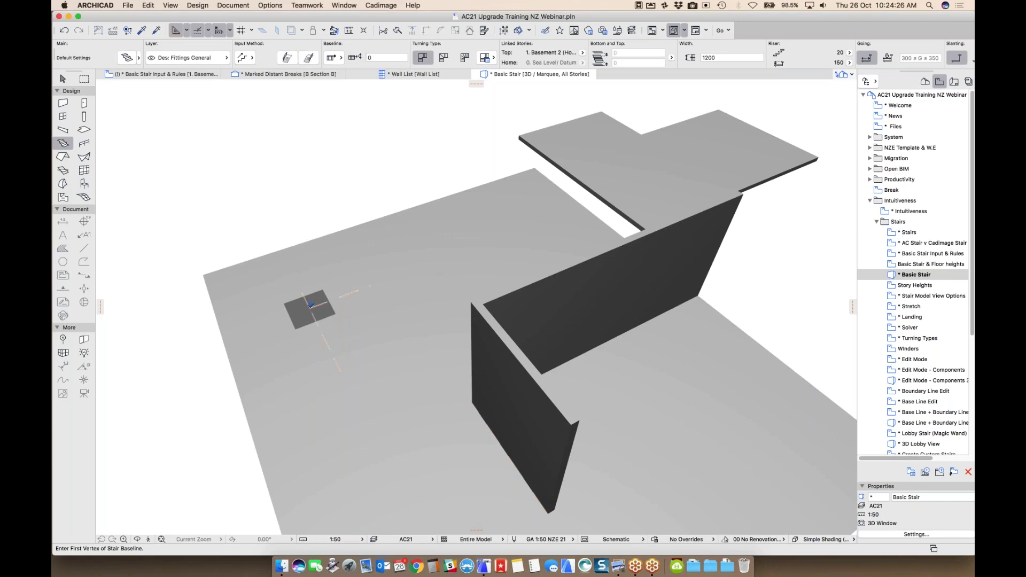
pyautogui.click(310, 309)
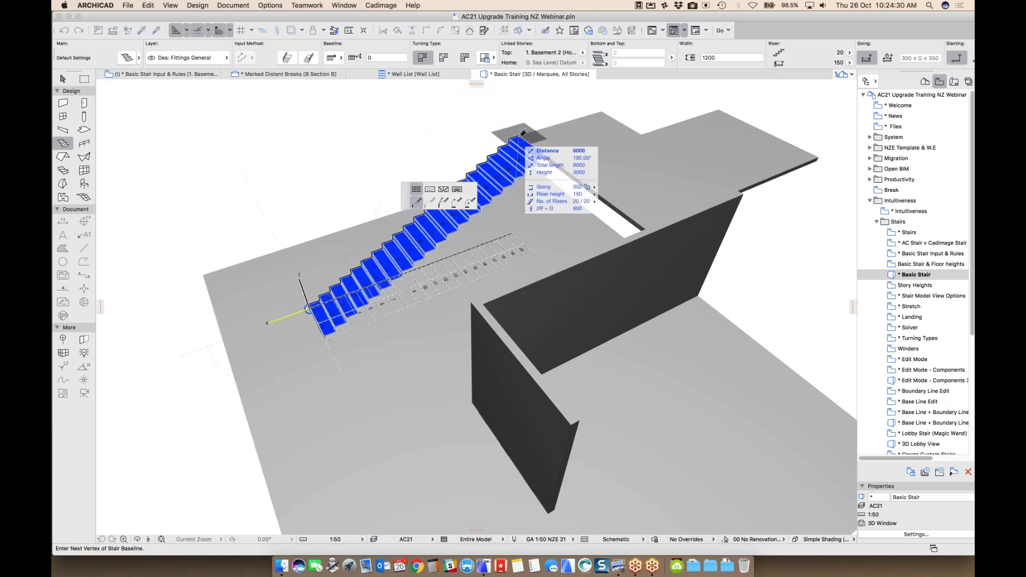
pyautogui.doubleClick(522, 131)
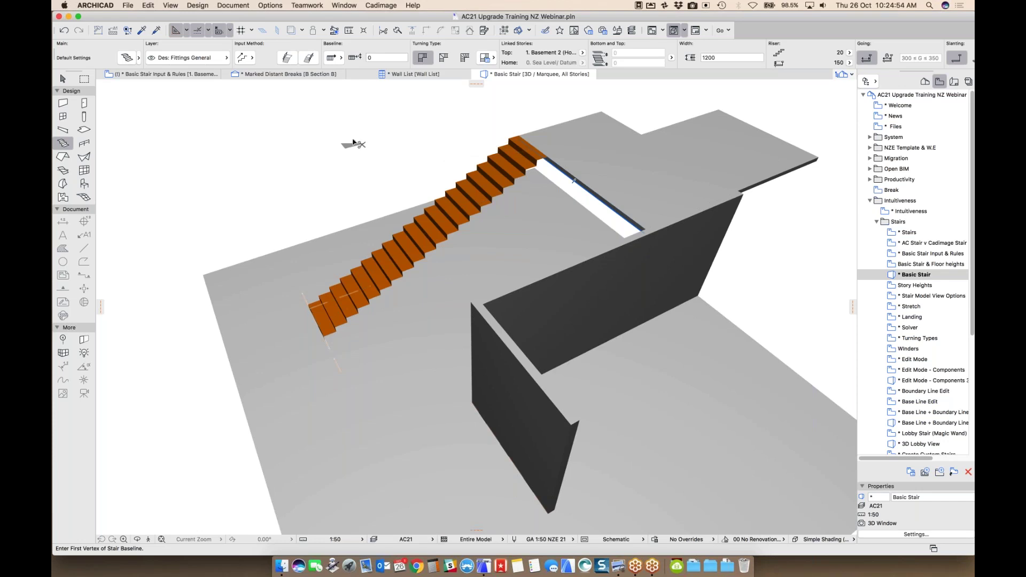
# Step: Set the Sea Level/ Datum story's height to next to 3300 in Story Settings
pyautogui.press('super+7')
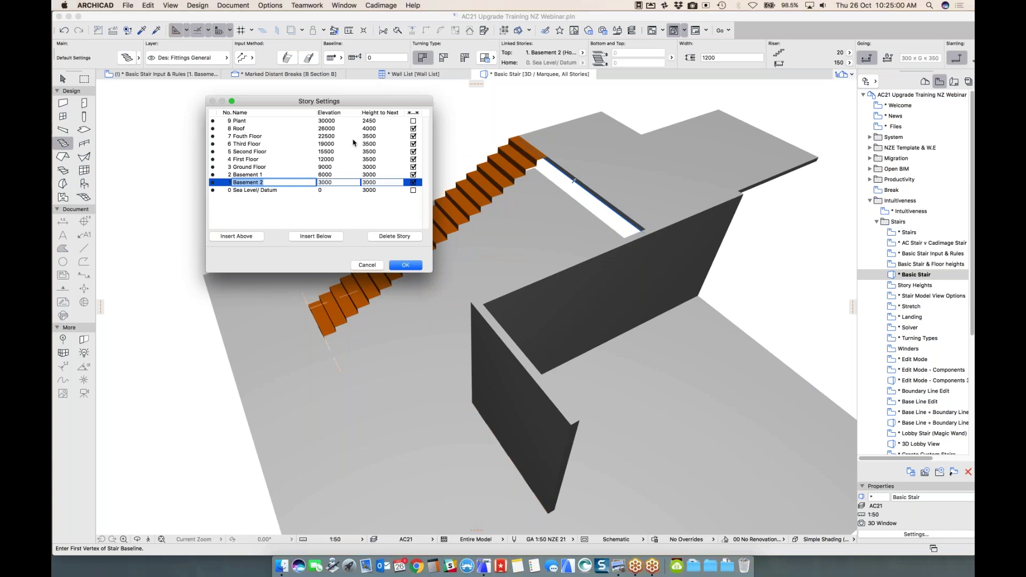
pyautogui.click(381, 191)
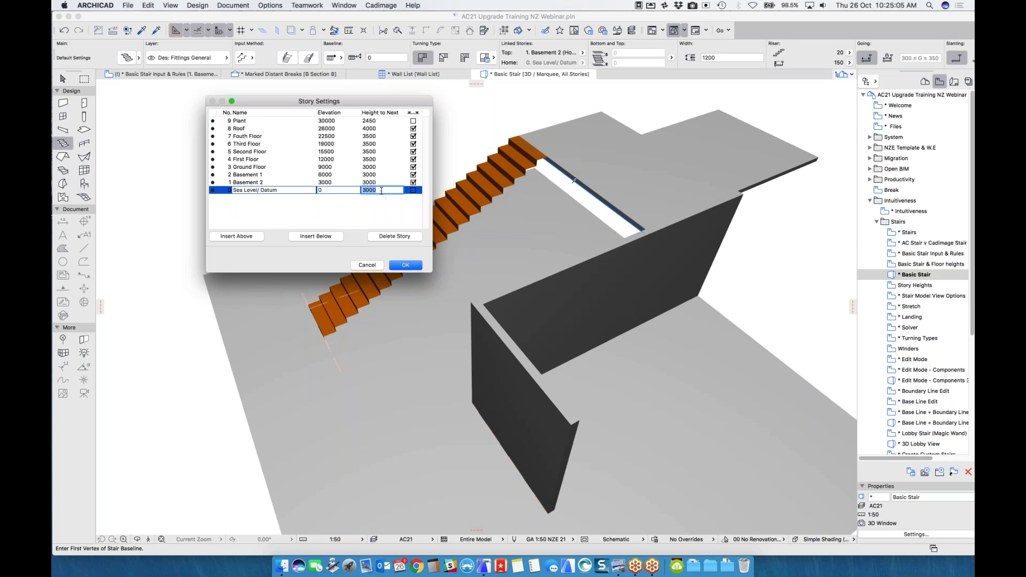
pyautogui.write('333')
pyautogui.press('BackSpace')
pyautogui.write('00')
pyautogui.press('Return')
pyautogui.press('Return')
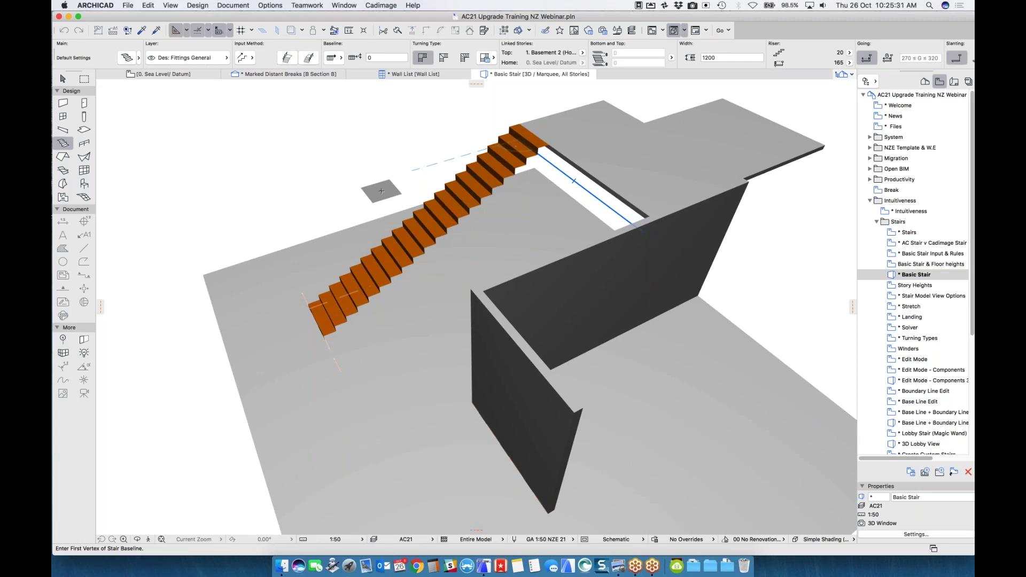
# Step: Set the Sea Level/ Datum story's height to next to 4000 and accept the effect on the linked stair
pyautogui.press('super+7')
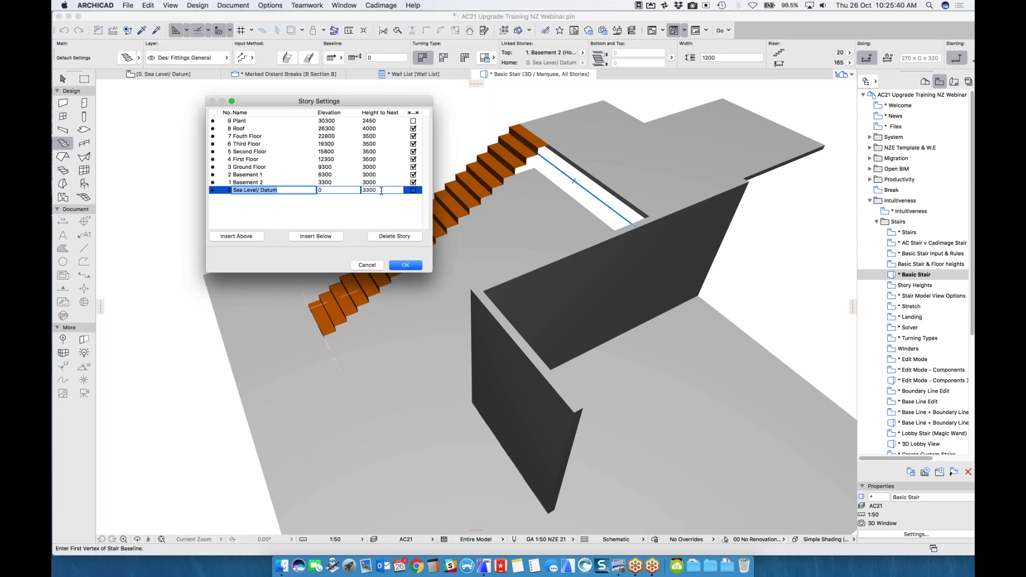
pyautogui.click(381, 191)
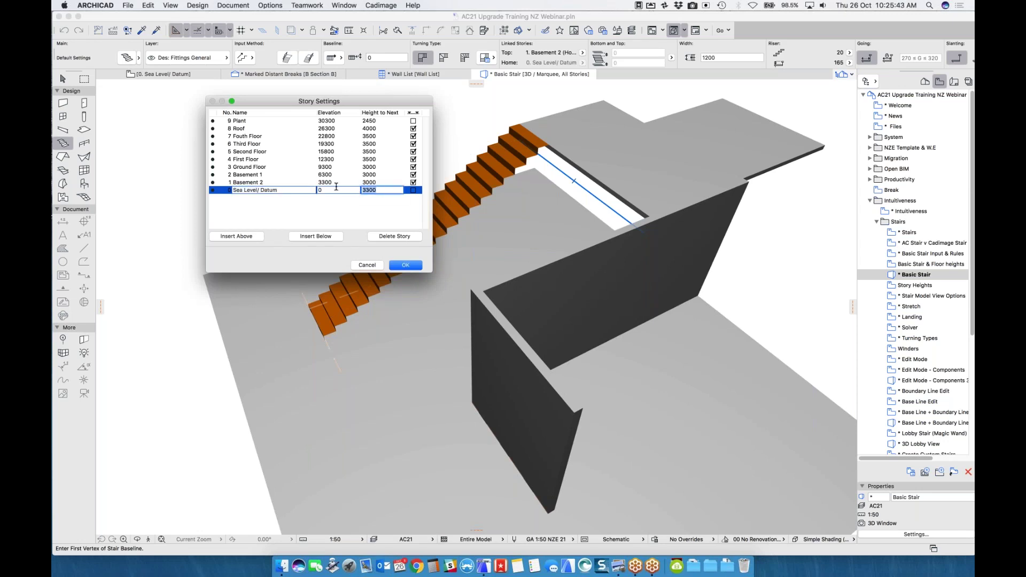
pyautogui.write('4000')
pyautogui.press('Return')
pyautogui.click(404, 267)
pyautogui.click(405, 267)
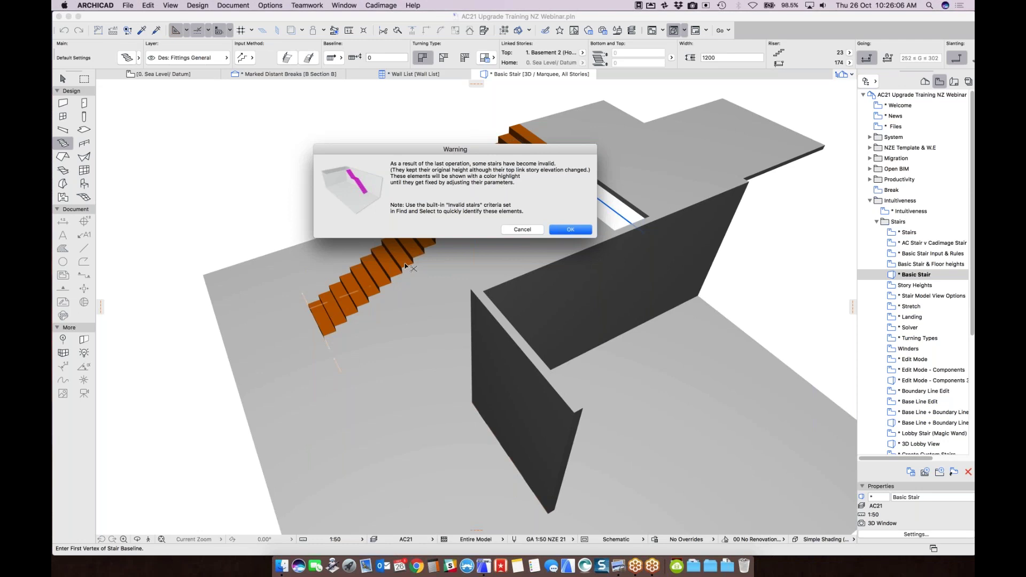
pyautogui.press('Return')
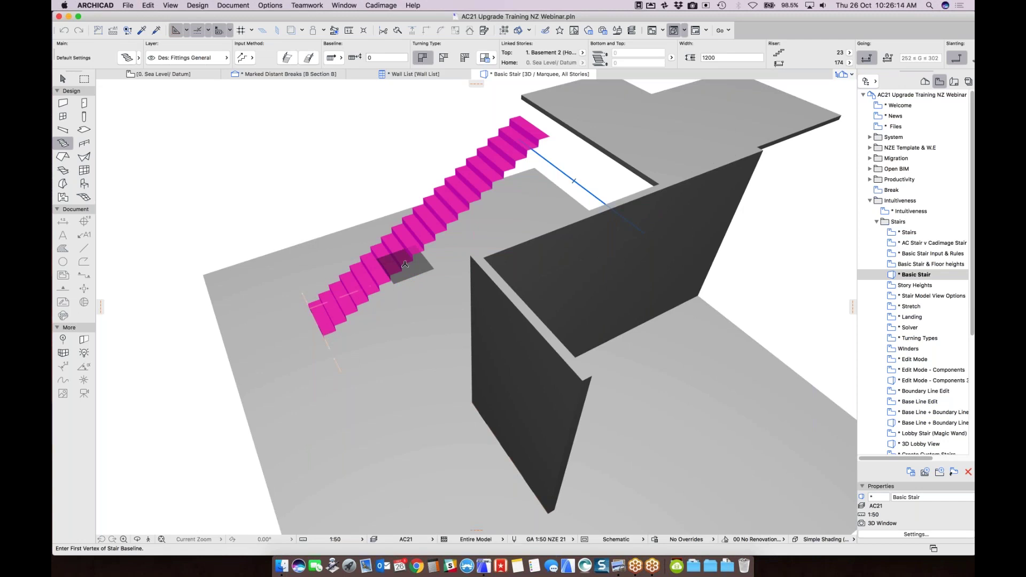
# Step: Repair the invalid straight stair by setting its top offset from the linked Basement 2 story to 0
pyautogui.press('Escape')
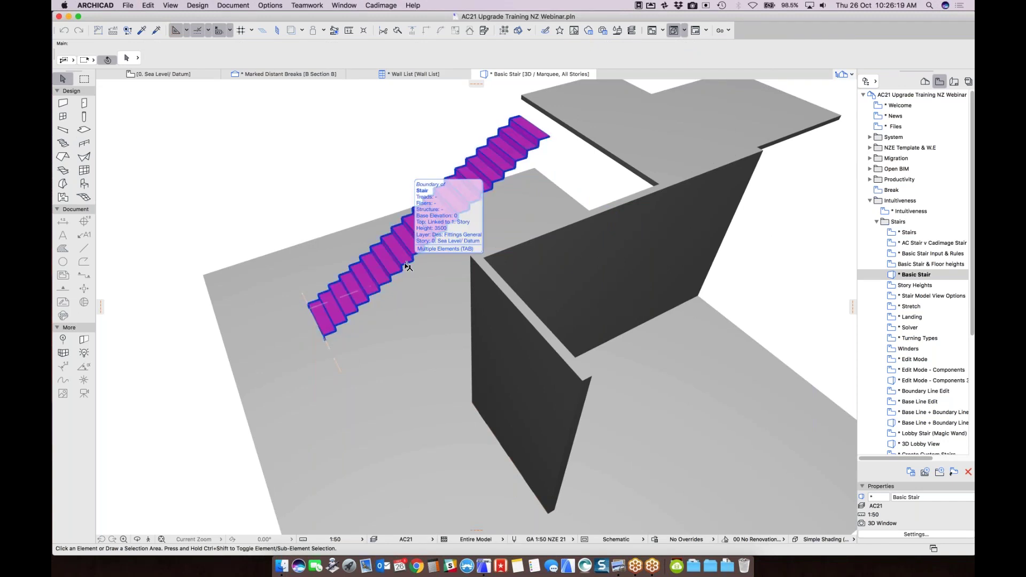
pyautogui.click(407, 266)
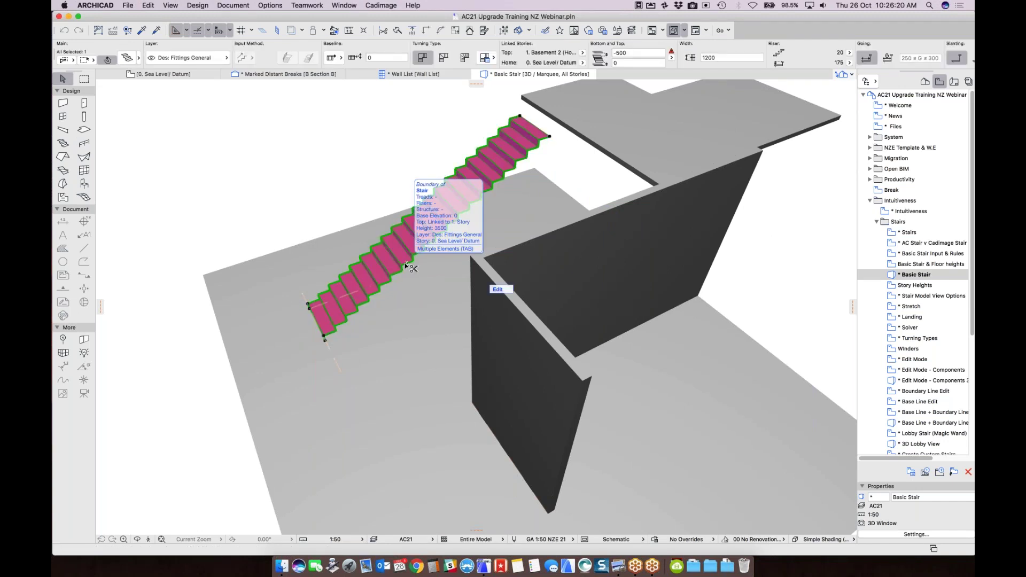
pyautogui.press('super+t')
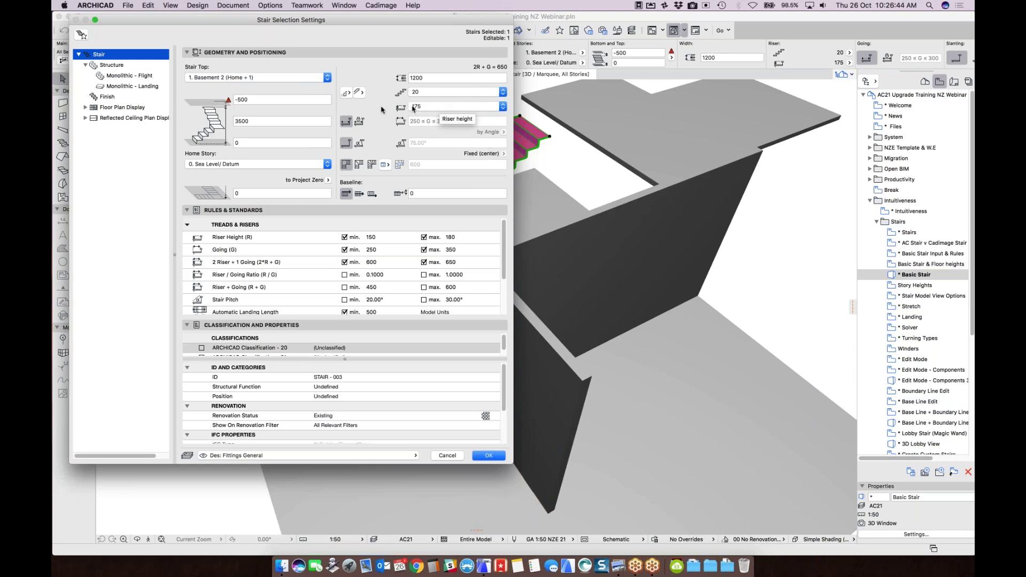
pyautogui.click(253, 100)
pyautogui.doubleClick(251, 100)
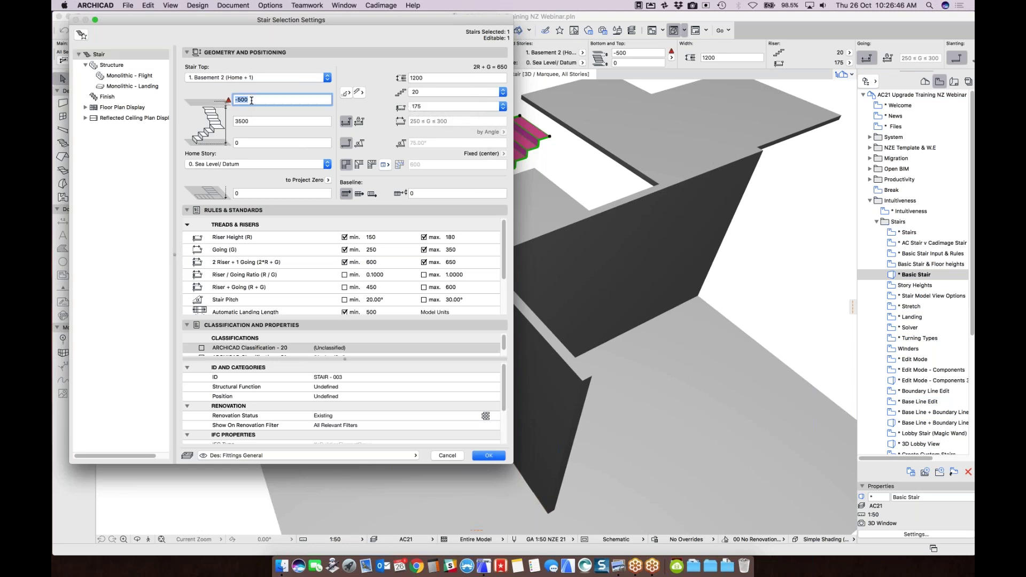
pyautogui.write('0')
pyautogui.press('Return')
pyautogui.doubleClick(451, 237)
pyautogui.write('180')
pyautogui.press('Return')
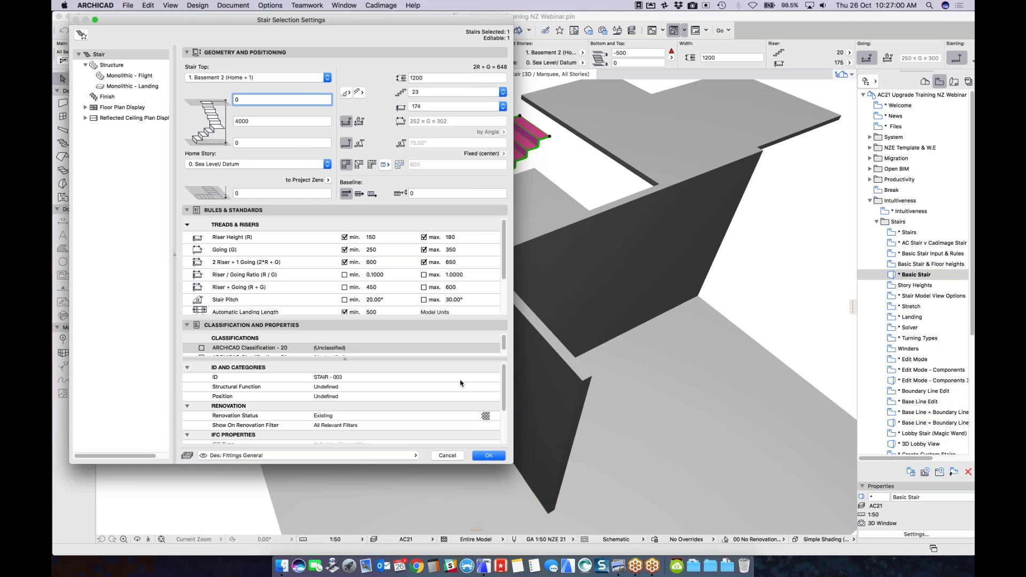
pyautogui.click(488, 455)
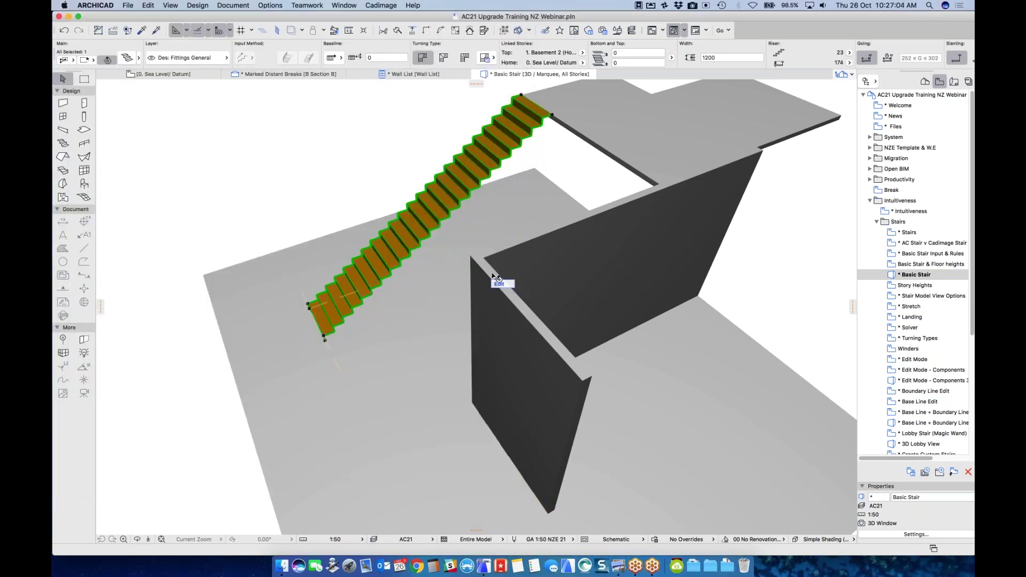
pyautogui.click(360, 177)
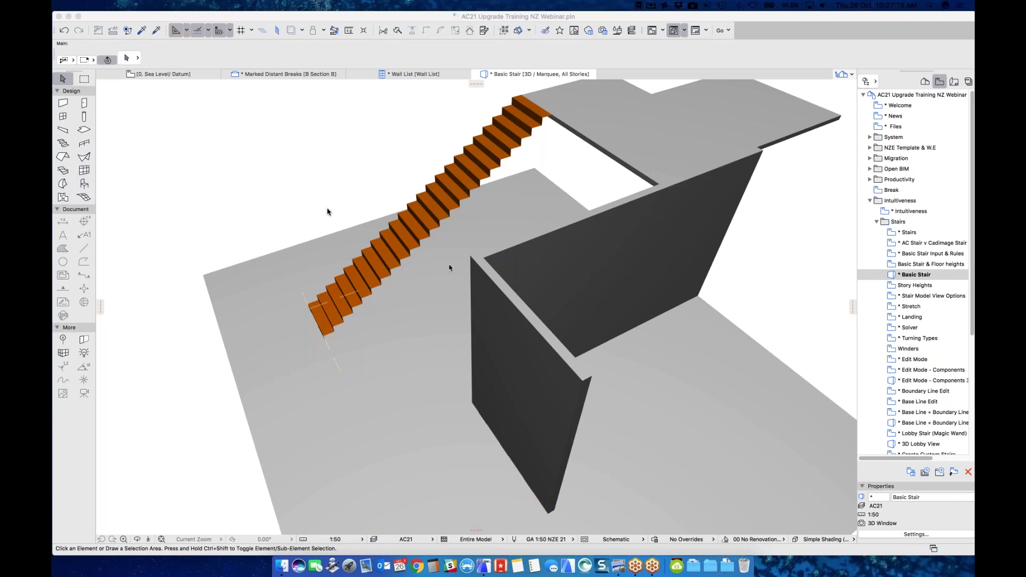
# Step: Draw an L-shaped stair with downward input and a right-side baseline, from the upper slab's corner along the outside of the two walls
pyautogui.click(62, 143)
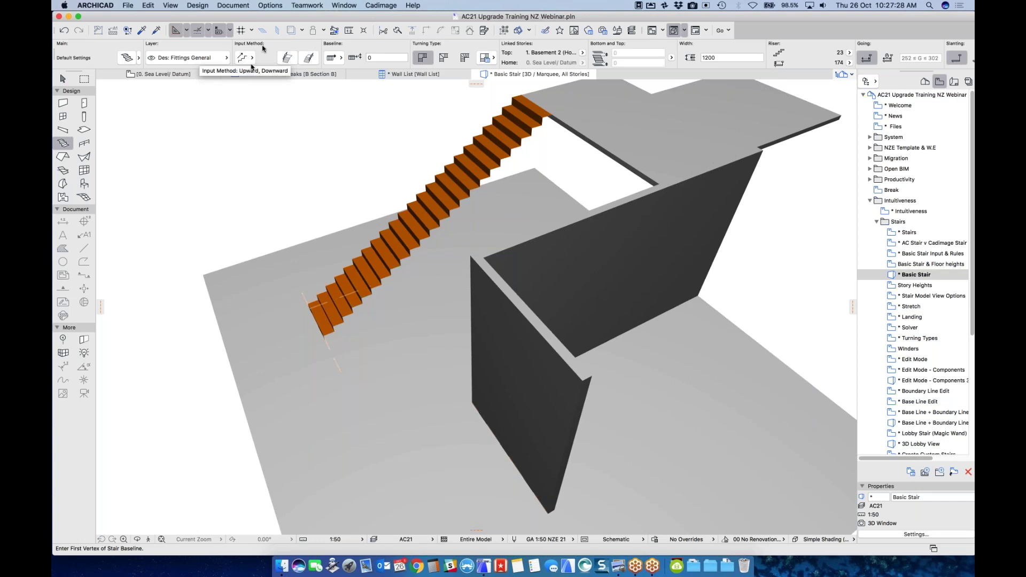
pyautogui.click(253, 57)
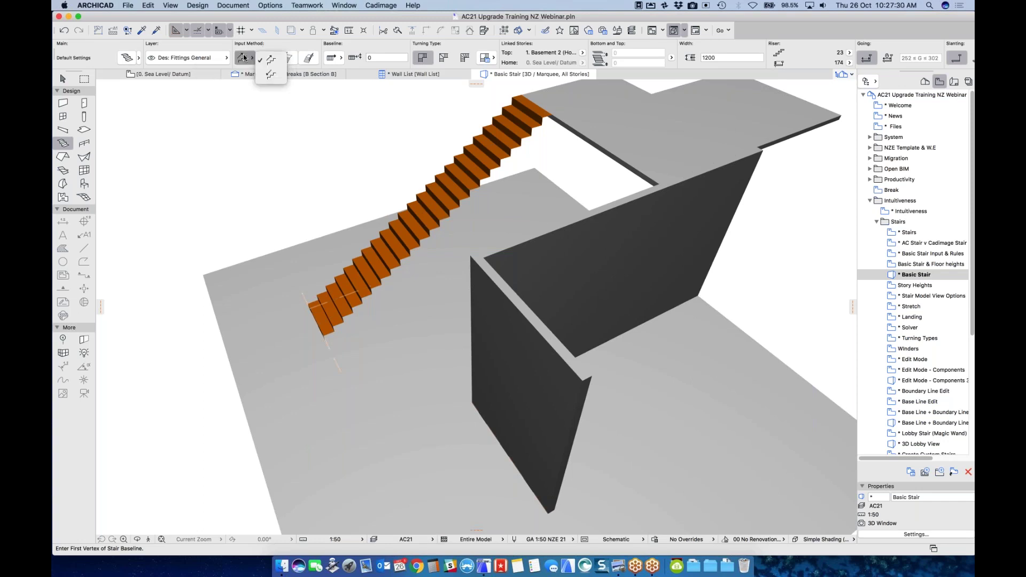
pyautogui.click(268, 78)
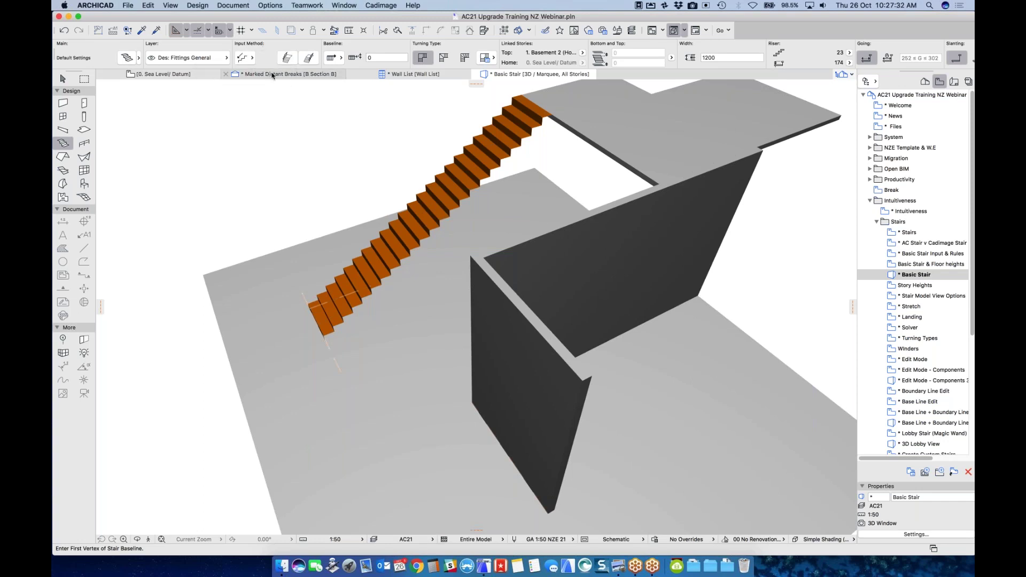
pyautogui.click(337, 58)
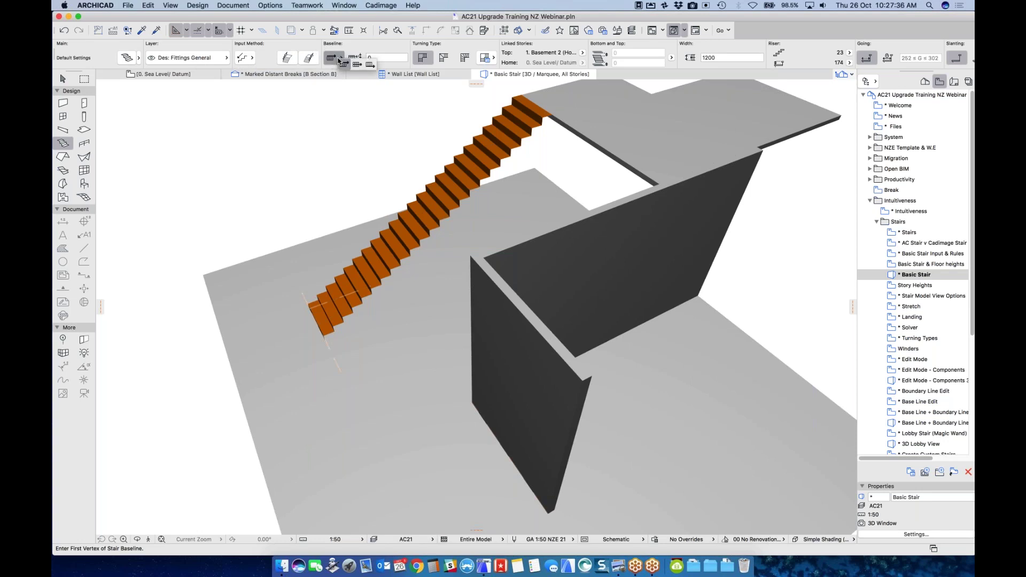
pyautogui.click(370, 65)
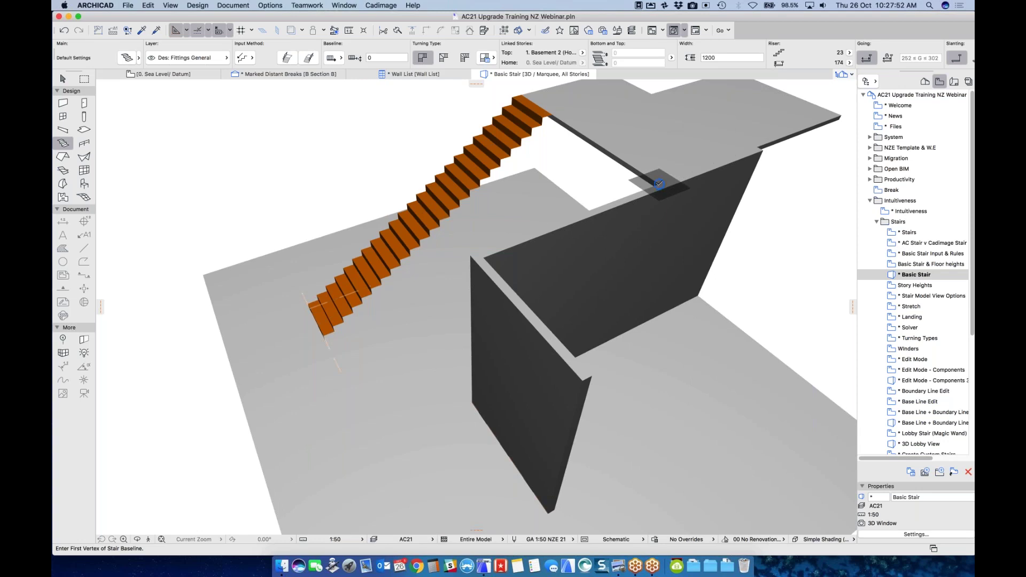
pyautogui.click(659, 184)
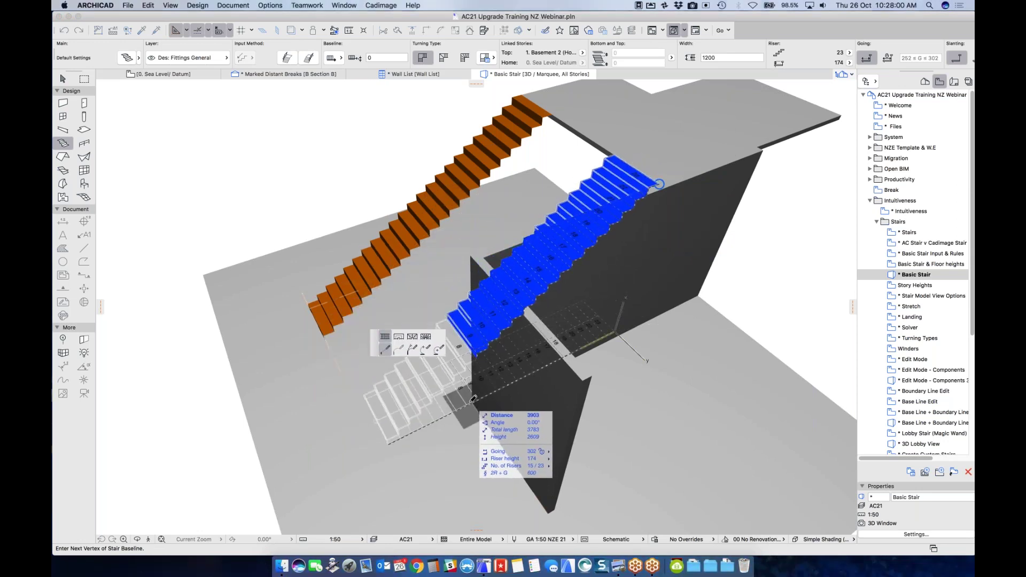
pyautogui.click(471, 404)
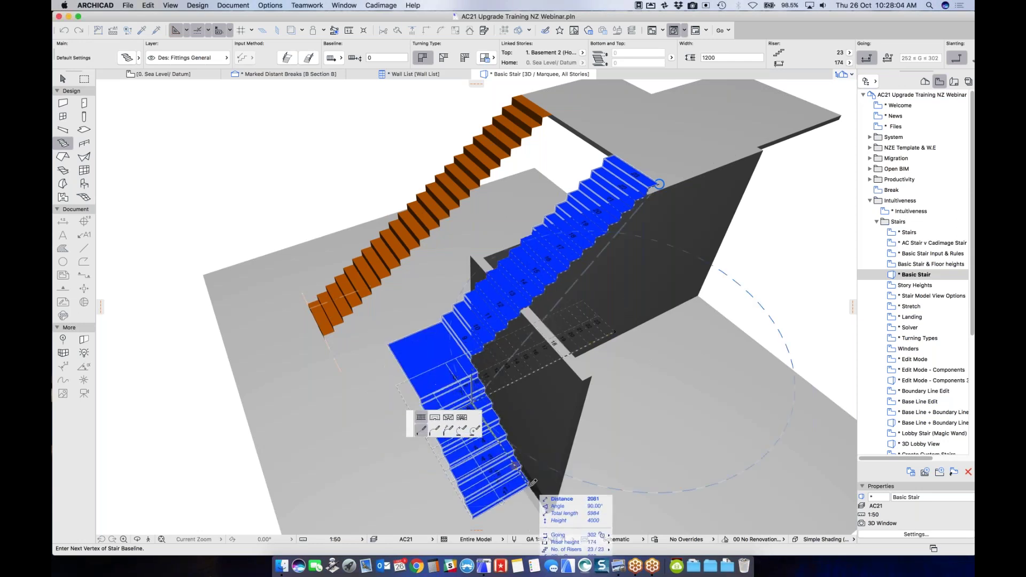
pyautogui.doubleClick(531, 486)
pyautogui.click(531, 483)
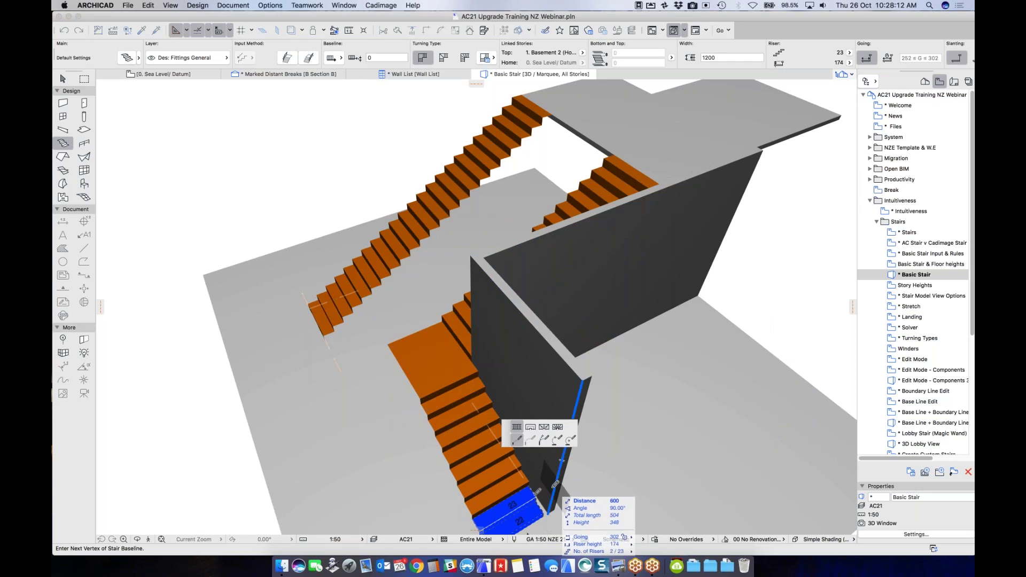
pyautogui.press('Escape')
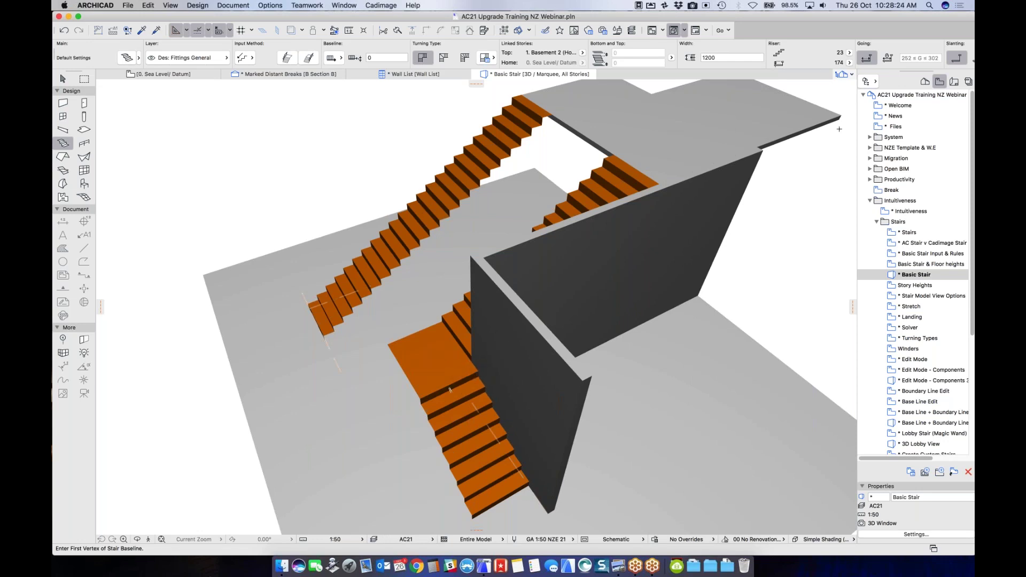
# Step: Open the Stair Model View Options view and examine its stair and railing detail settings
pyautogui.click(869, 140)
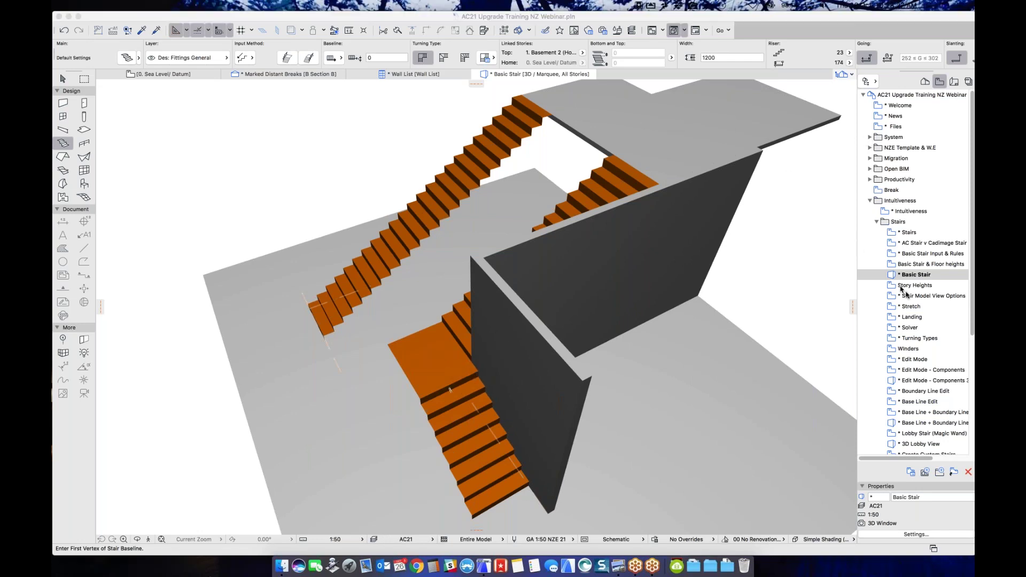
pyautogui.doubleClick(912, 298)
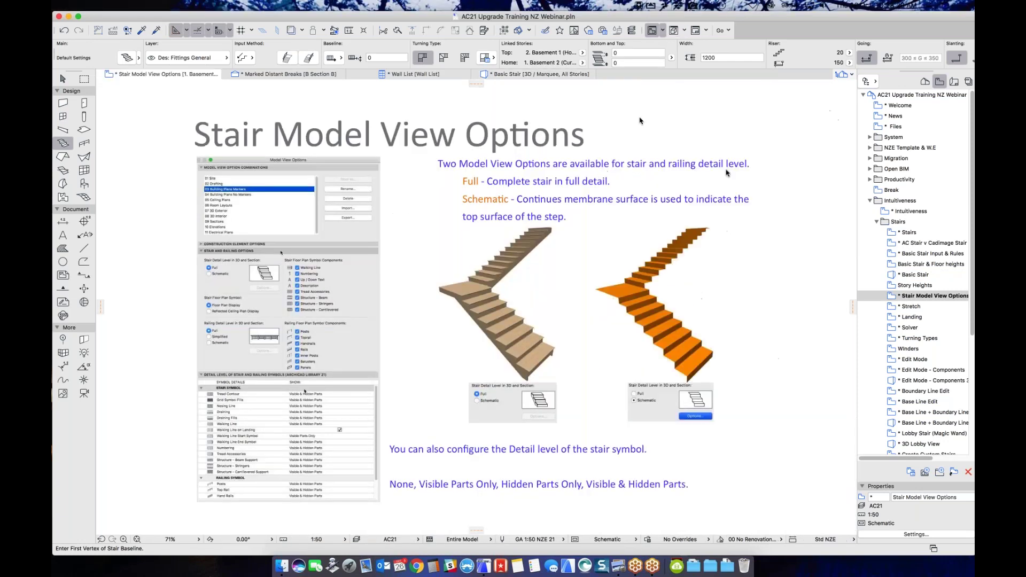
pyautogui.click(725, 173)
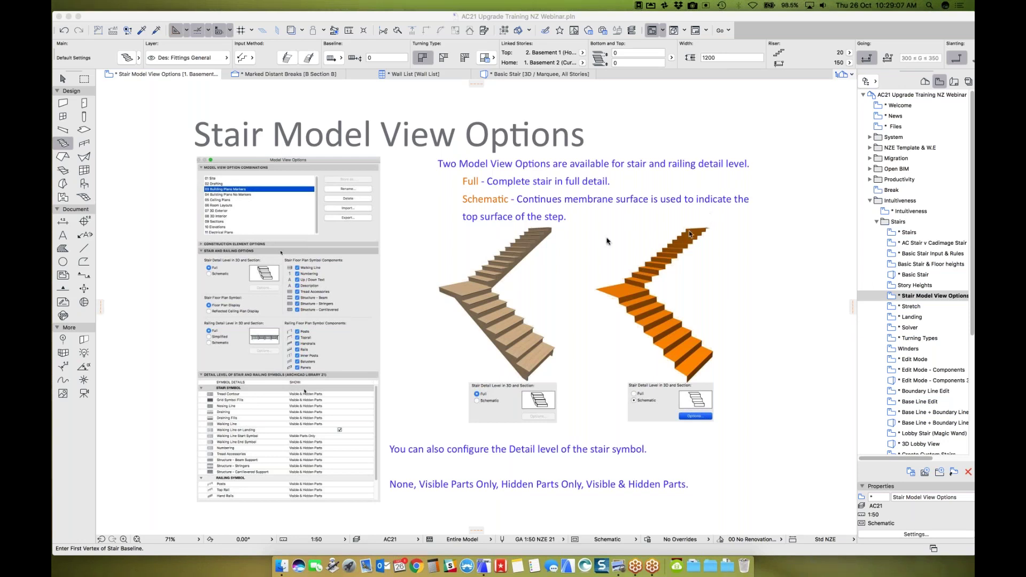
pyautogui.click(425, 273)
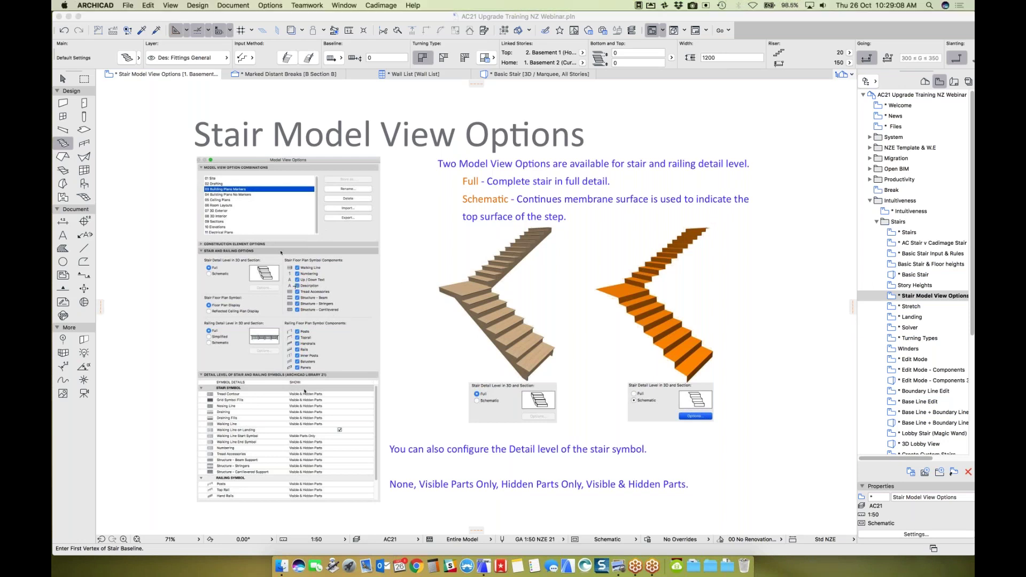
pyautogui.scroll(8, 295, 286)
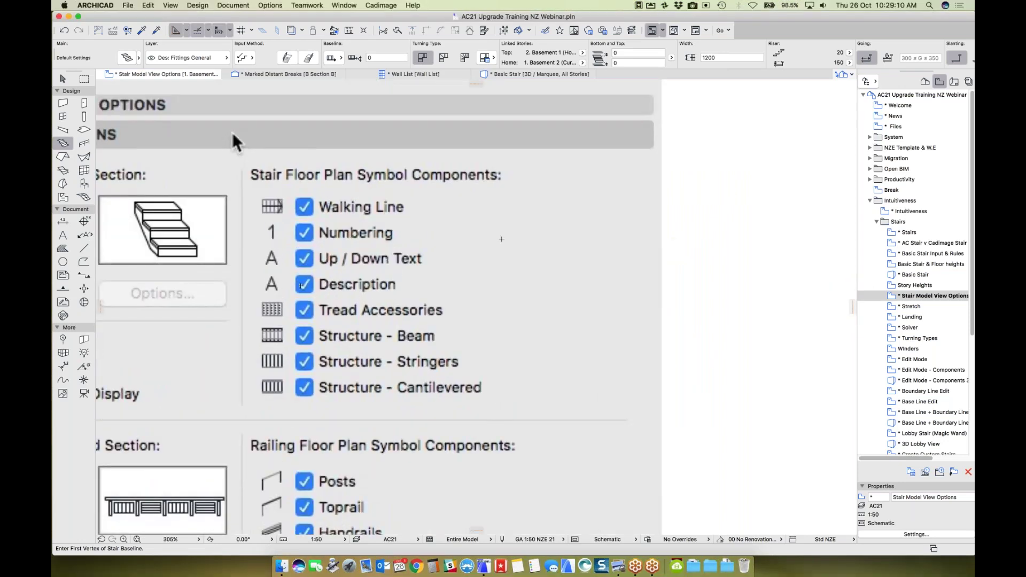
pyautogui.scroll(-4, 232, 132)
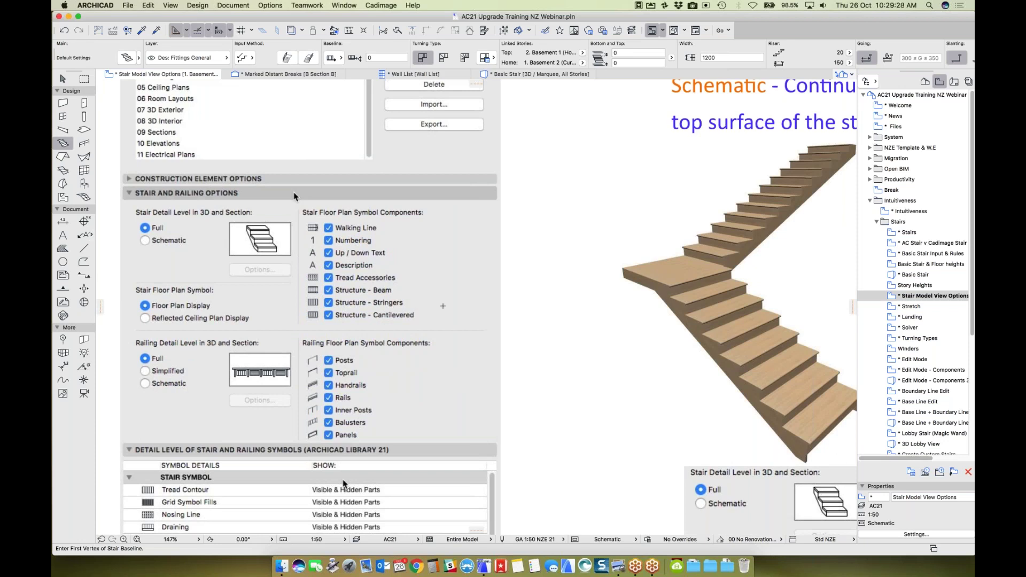
pyautogui.scroll(-5, 413, 295)
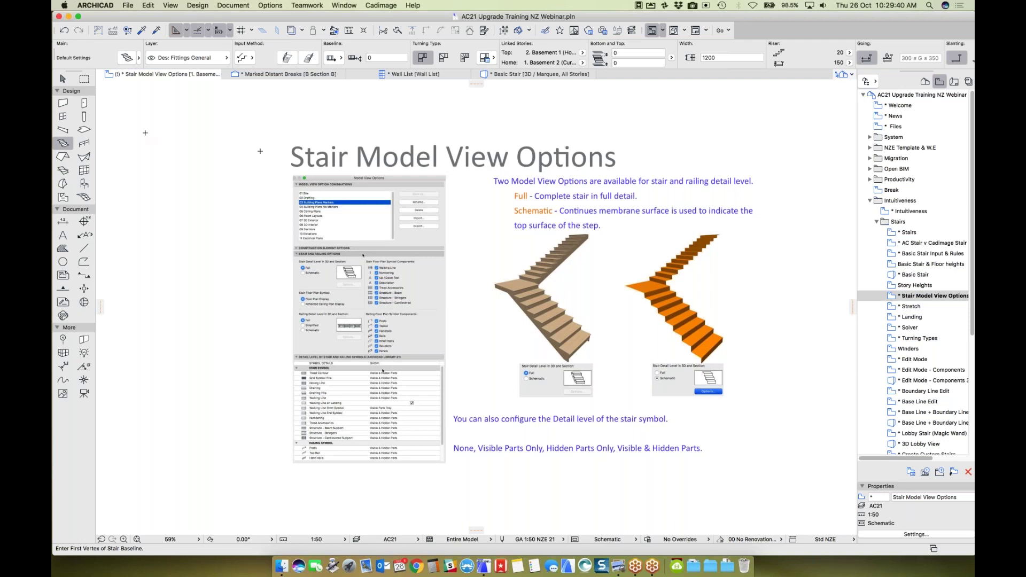
# Step: Open the Stretch view and load the Basic Stair favourite into the Stair tool
pyautogui.doubleClick(911, 307)
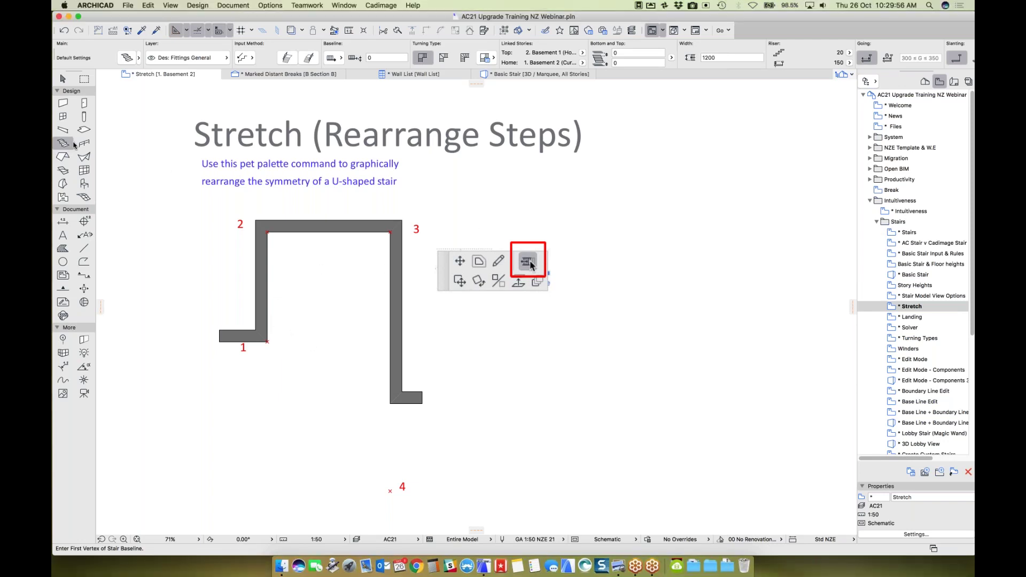
pyautogui.click(70, 145)
pyautogui.click(71, 145)
pyautogui.click(70, 145)
pyautogui.click(71, 149)
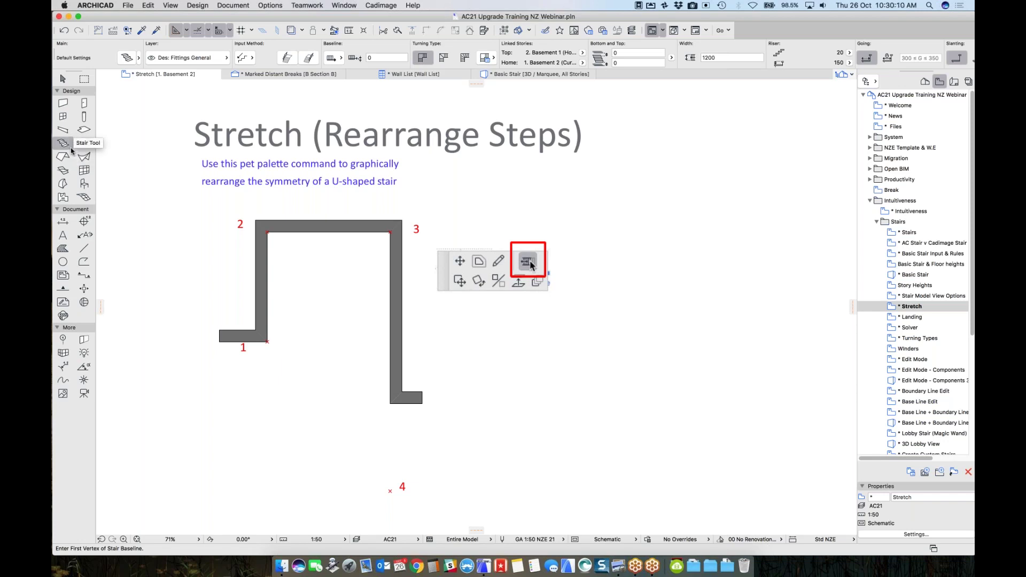
pyautogui.click(70, 144)
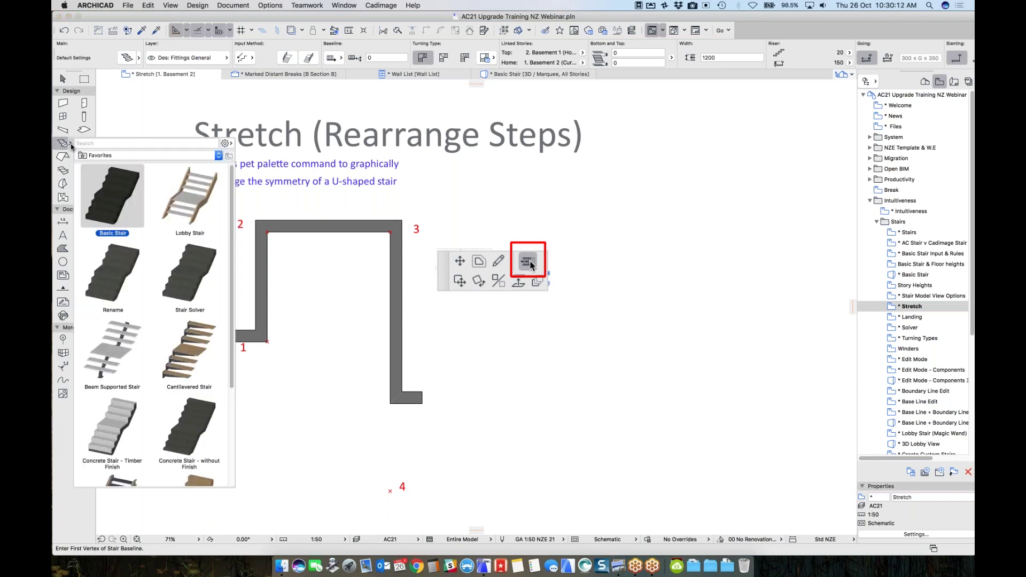
pyautogui.doubleClick(112, 201)
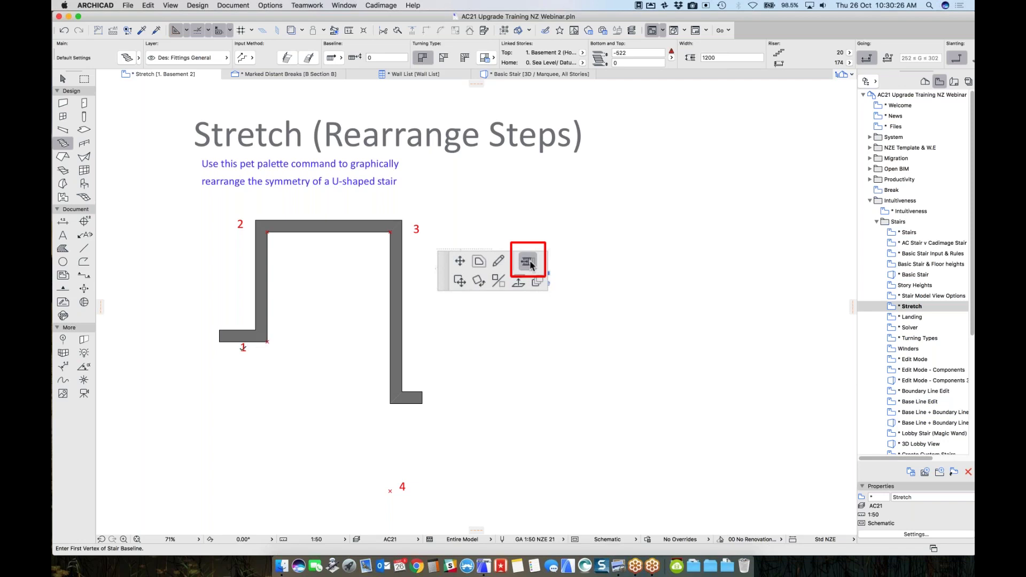
# Step: Try to draw a U-shaped stair along the inner wall faces, from point 1 through points 2 and 3 to point 4
pyautogui.click(267, 341)
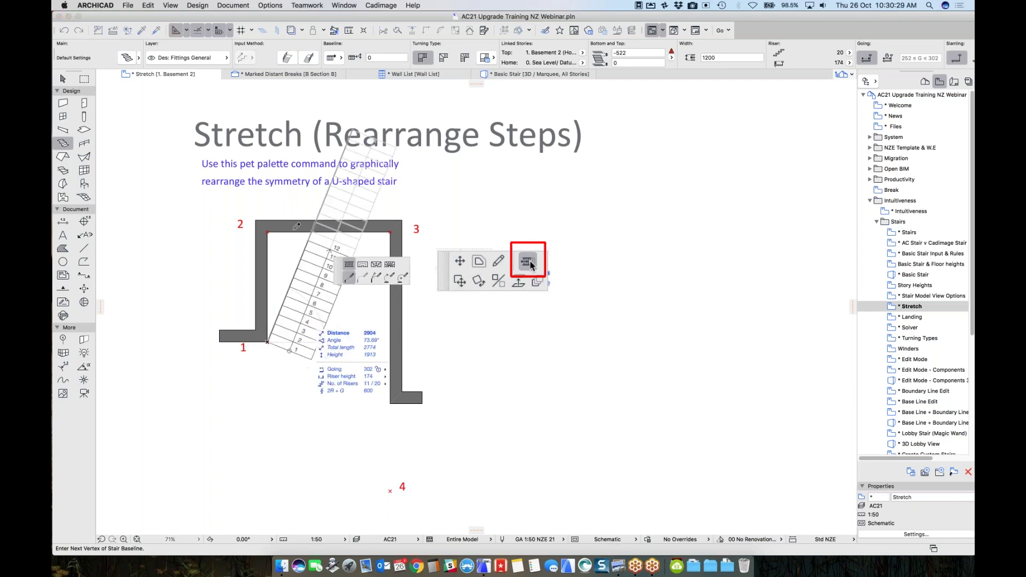
pyautogui.click(268, 232)
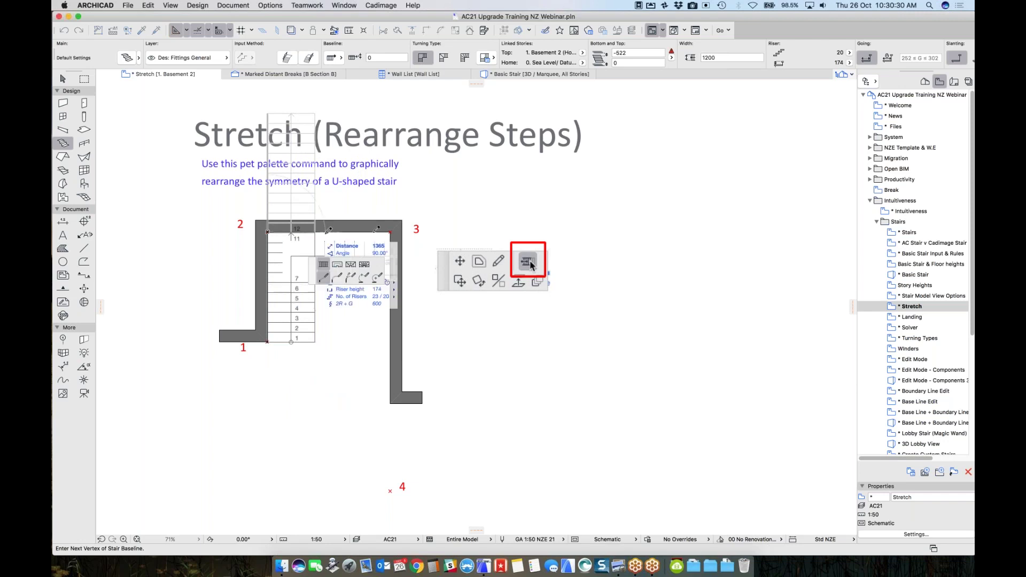
pyautogui.click(390, 232)
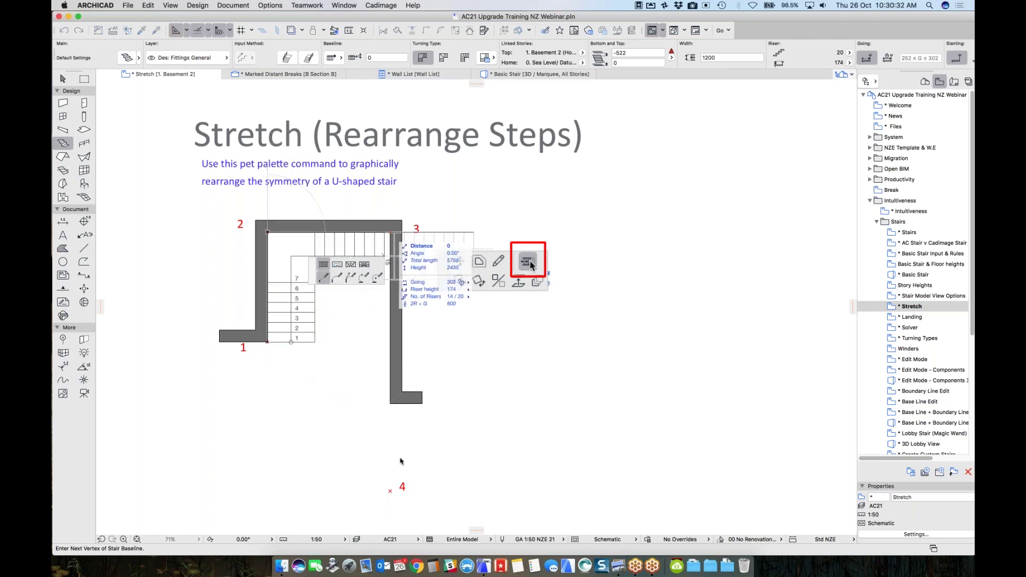
pyautogui.doubleClick(390, 489)
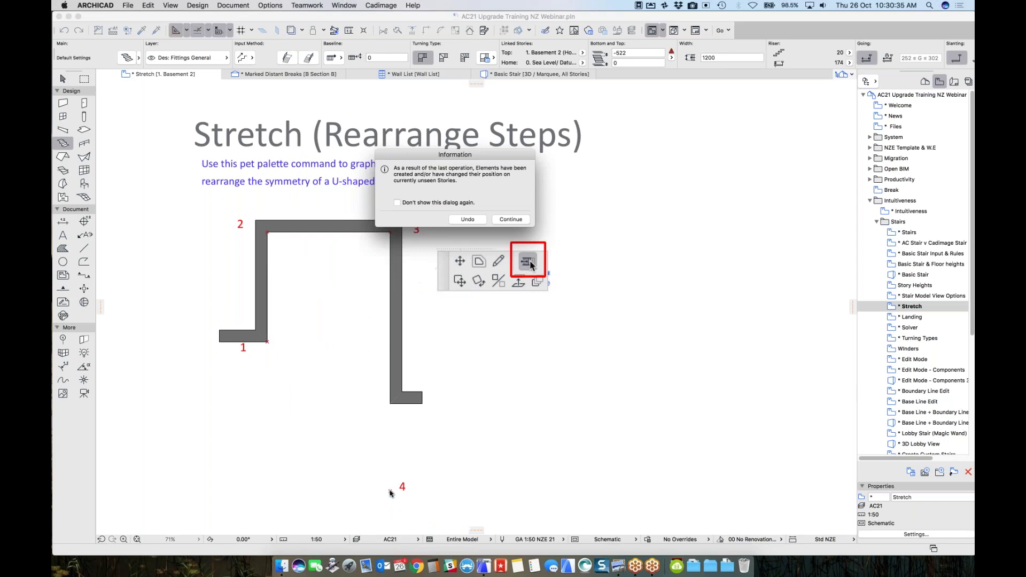
pyautogui.click(517, 219)
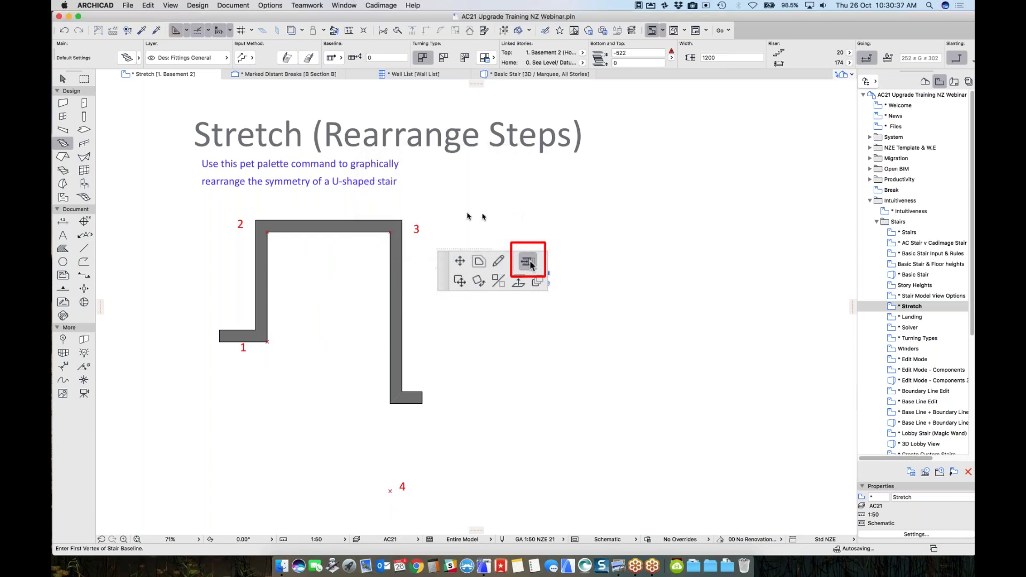
# Step: Set the home story in the stair defaults to 1. Basement 2 (Current)
pyautogui.click(582, 62)
pyautogui.click(583, 63)
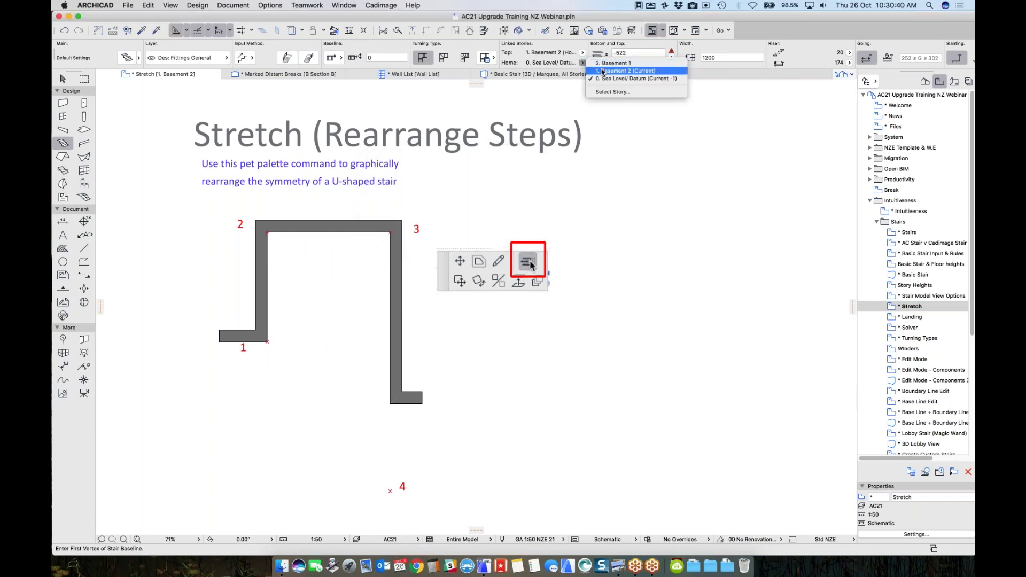
pyautogui.click(603, 78)
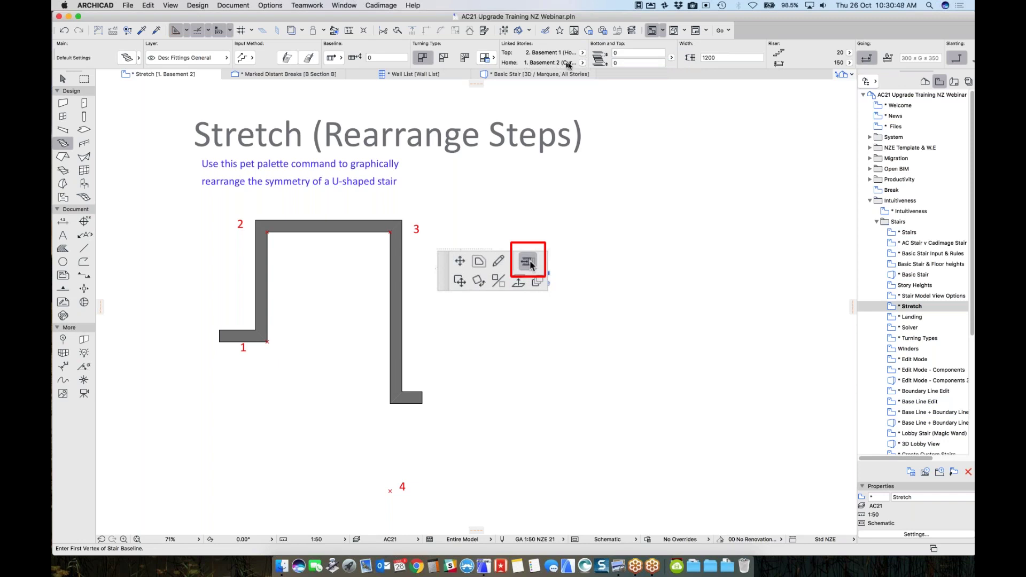
pyautogui.click(582, 62)
pyautogui.click(625, 78)
# Step: Draw the U-shaped stair with its baseline through marked points 1, 2, 3 and 4 along the inner wall faces
pyautogui.click(267, 342)
pyautogui.click(267, 232)
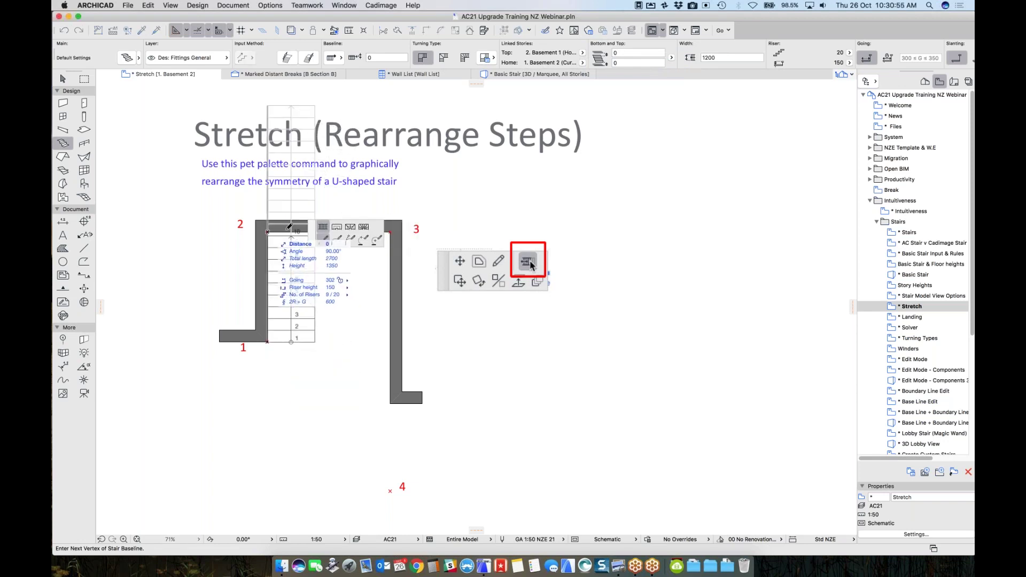
pyautogui.click(390, 232)
pyautogui.doubleClick(389, 491)
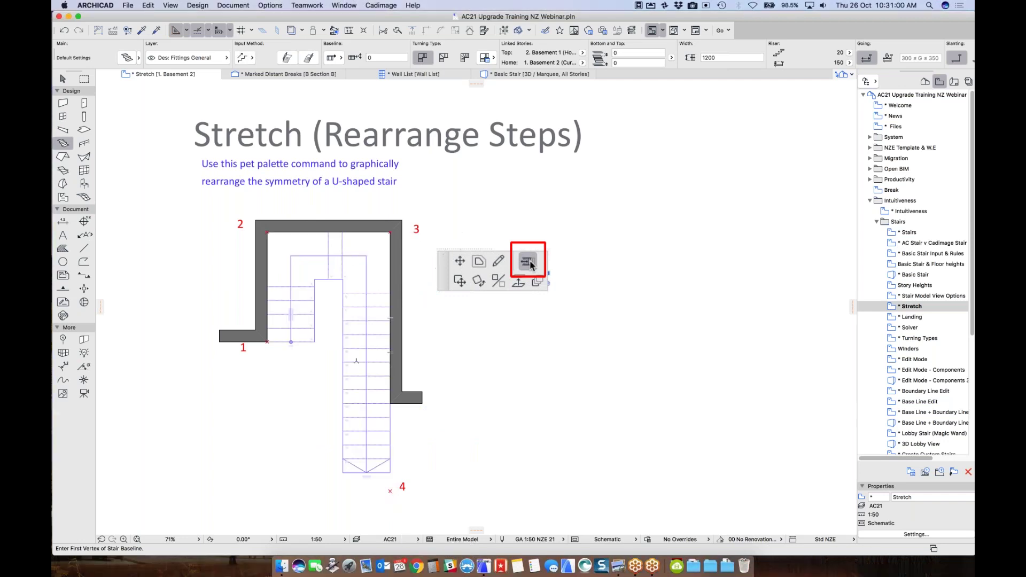
pyautogui.click(62, 80)
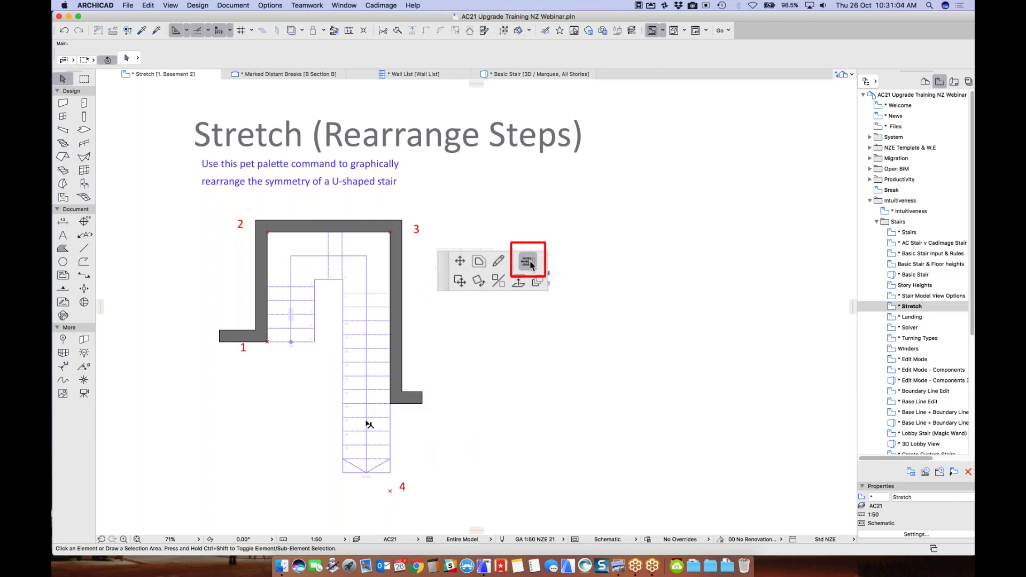
# Step: Select the new U-shaped stair and review its home story link and the layout of its steps
pyautogui.click(391, 473)
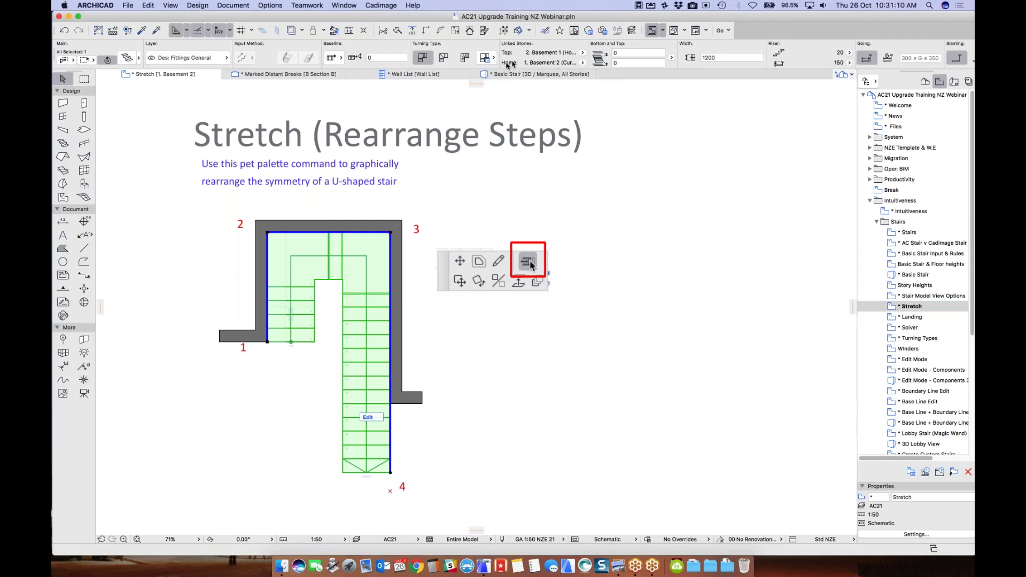
pyautogui.click(581, 63)
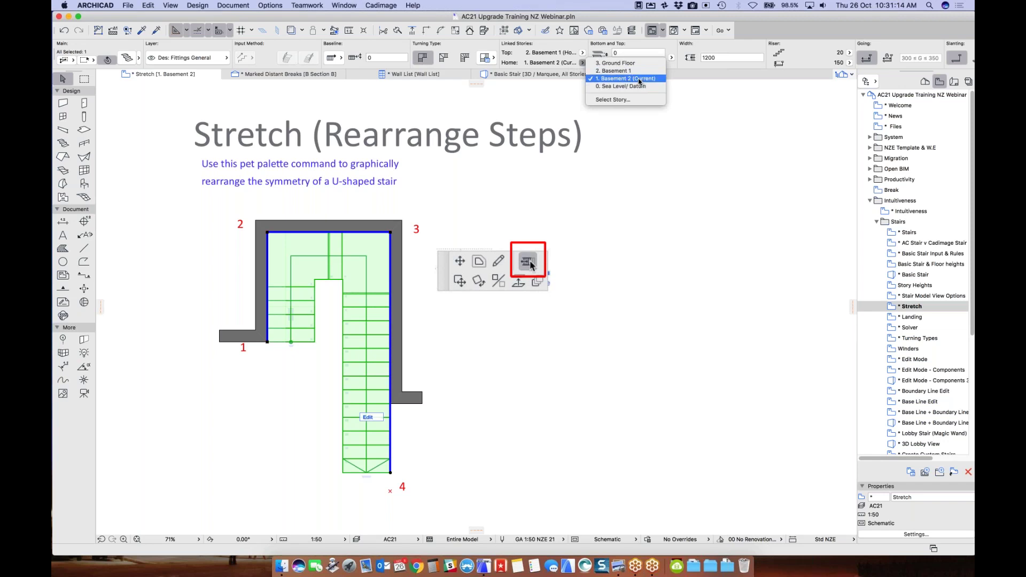
pyautogui.click(619, 79)
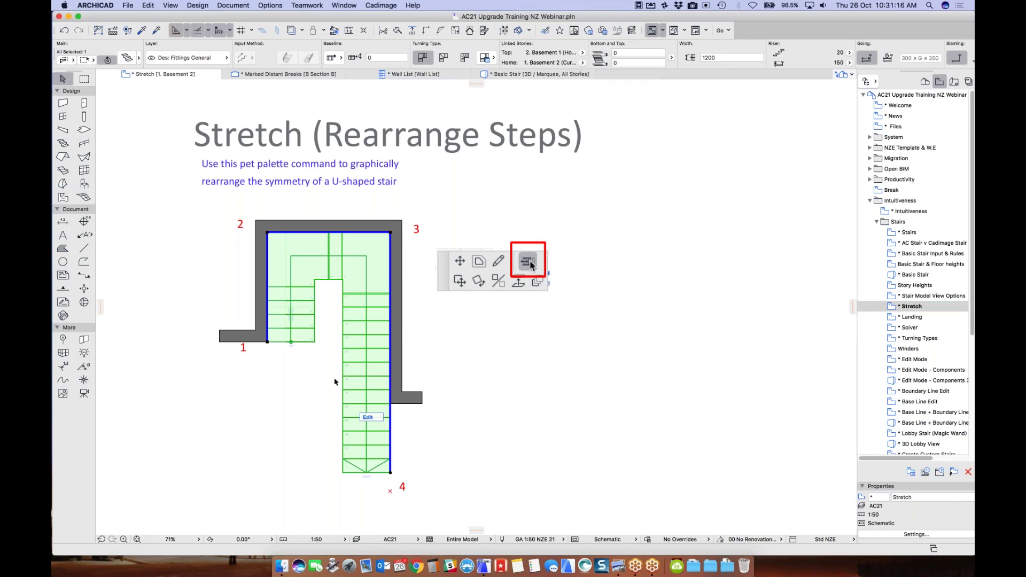
pyautogui.click(421, 454)
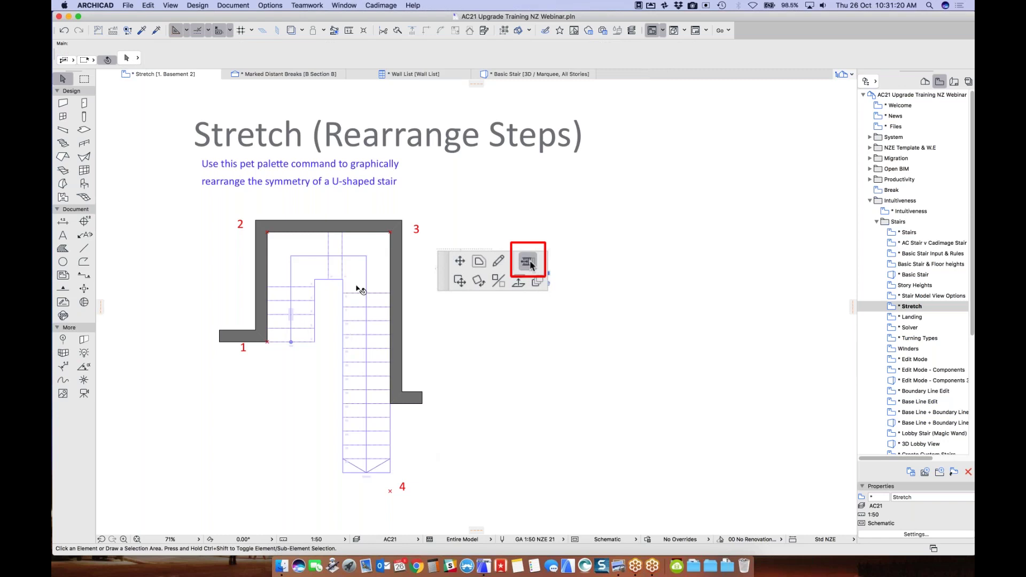
pyautogui.click(361, 267)
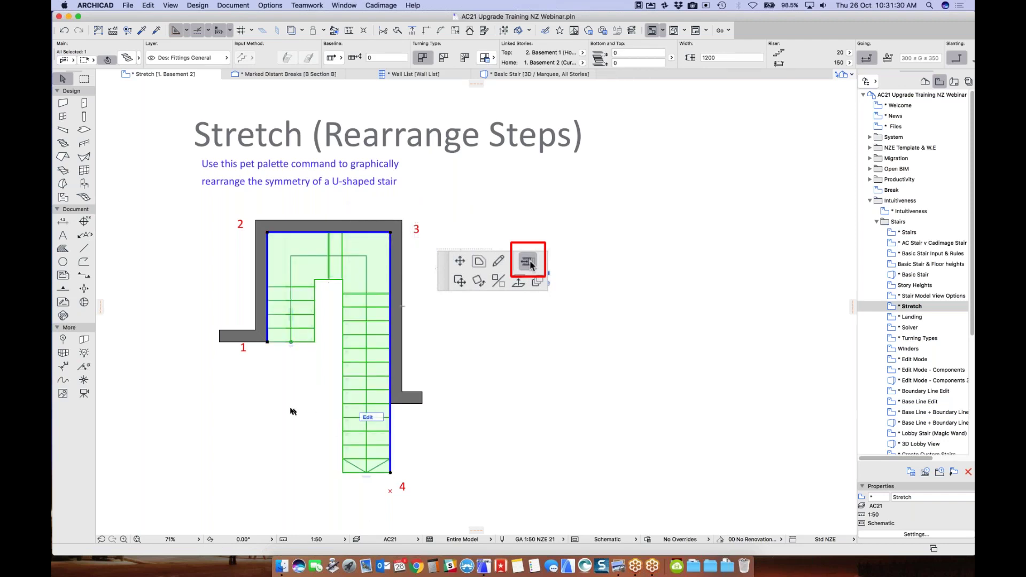
pyautogui.click(242, 447)
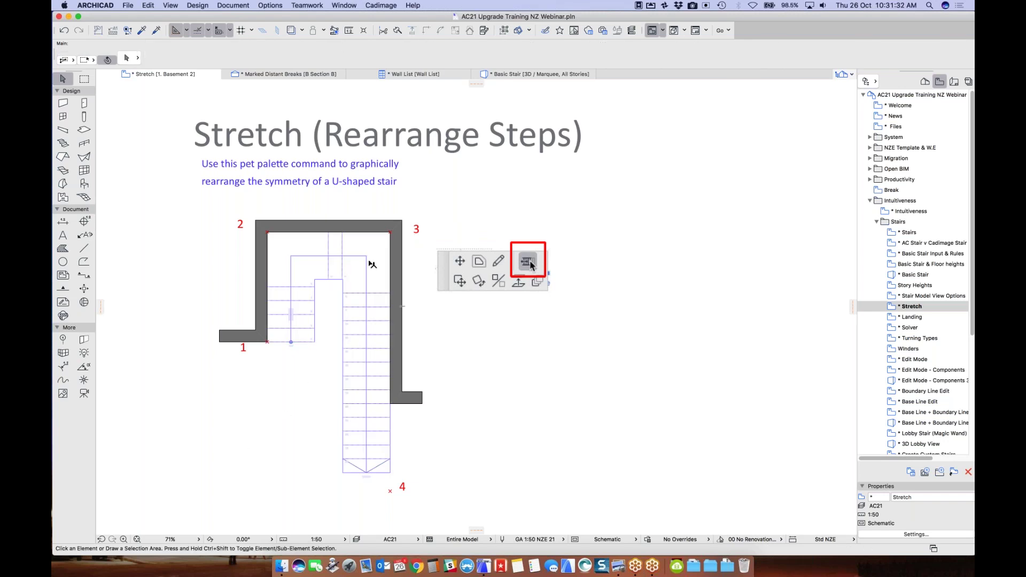
# Step: Rearrange the U-shaped stair's steps by moving the long flight's end vertex back to the end corner of the adjacent wall
pyautogui.click(370, 244)
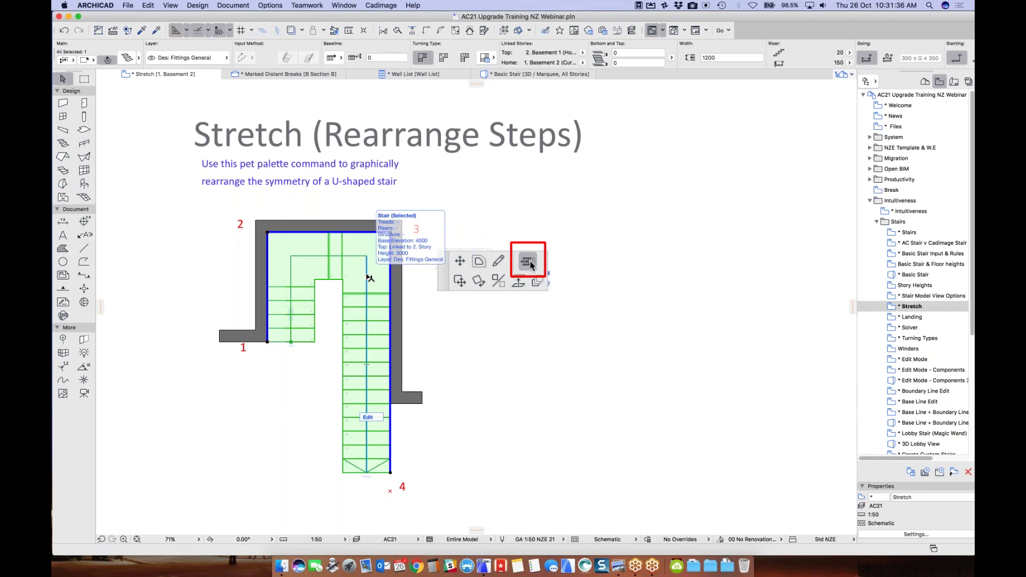
pyautogui.click(390, 473)
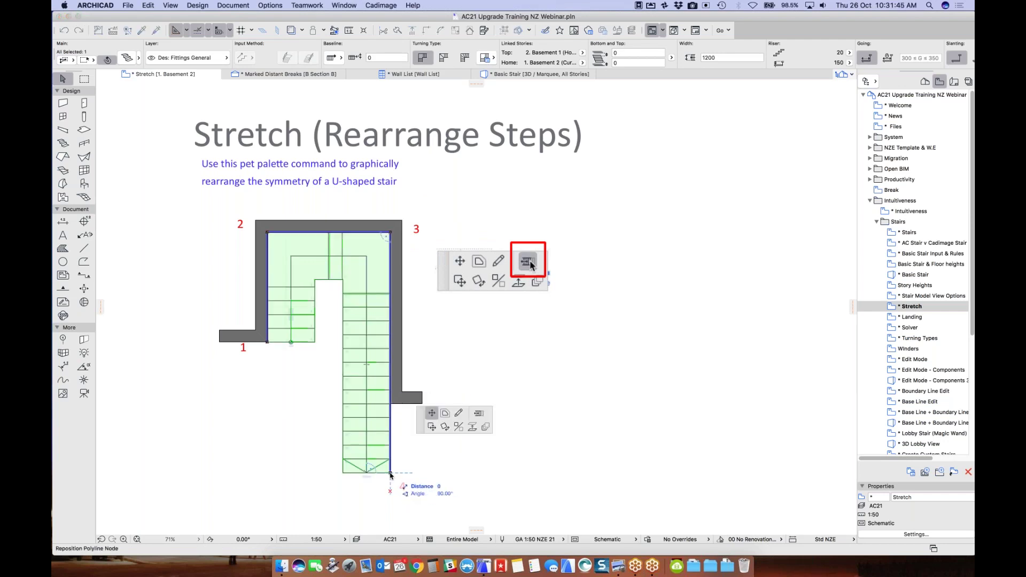
pyautogui.click(478, 414)
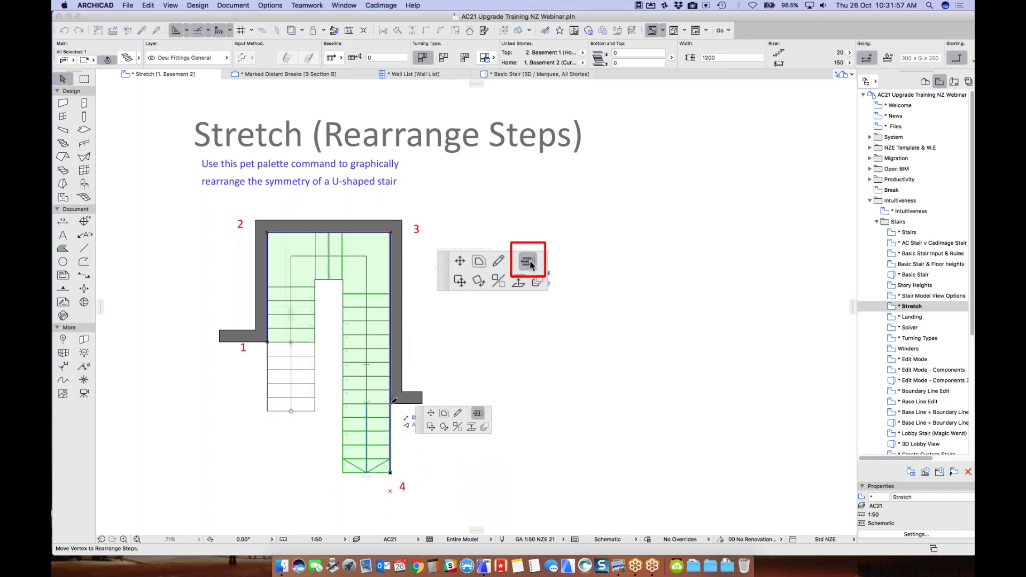
pyautogui.click(392, 401)
pyautogui.click(451, 413)
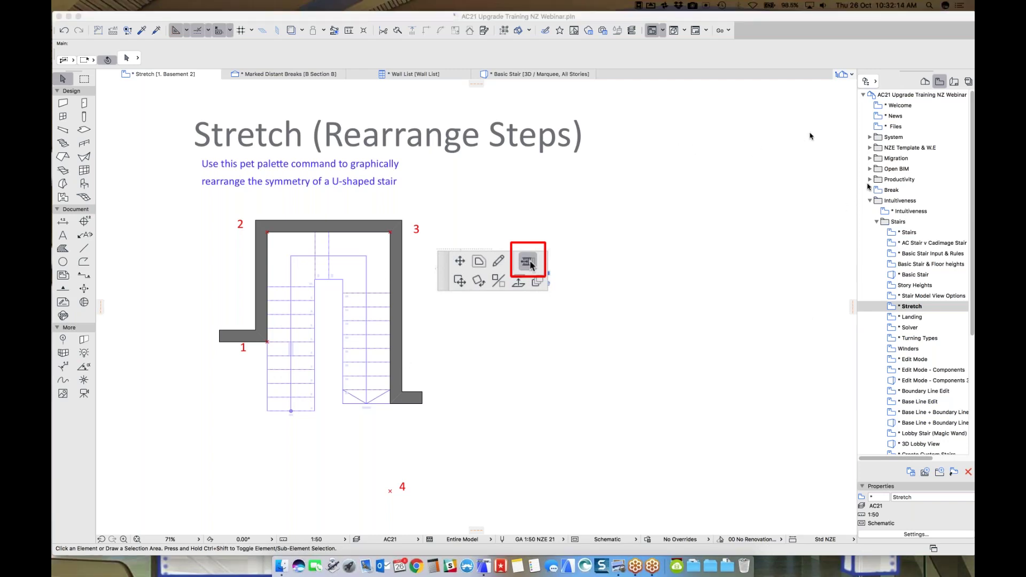
# Step: In the Landing view, draw a U-shaped stair through points 1 to 4, using a landing segment between points 2 and 3 and flights elsewhere
pyautogui.click(907, 319)
pyautogui.doubleClick(906, 320)
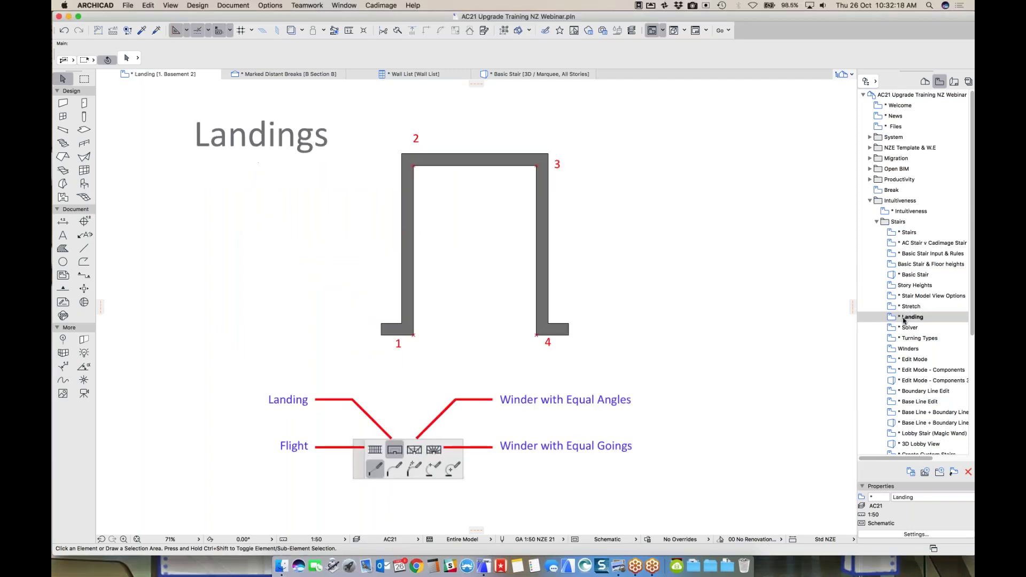
pyautogui.click(63, 143)
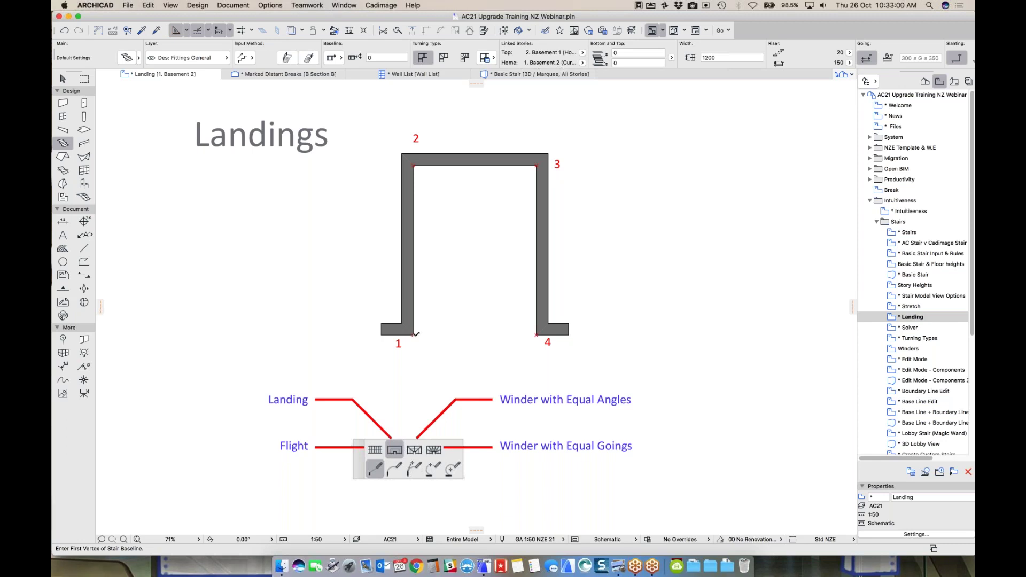
pyautogui.click(413, 335)
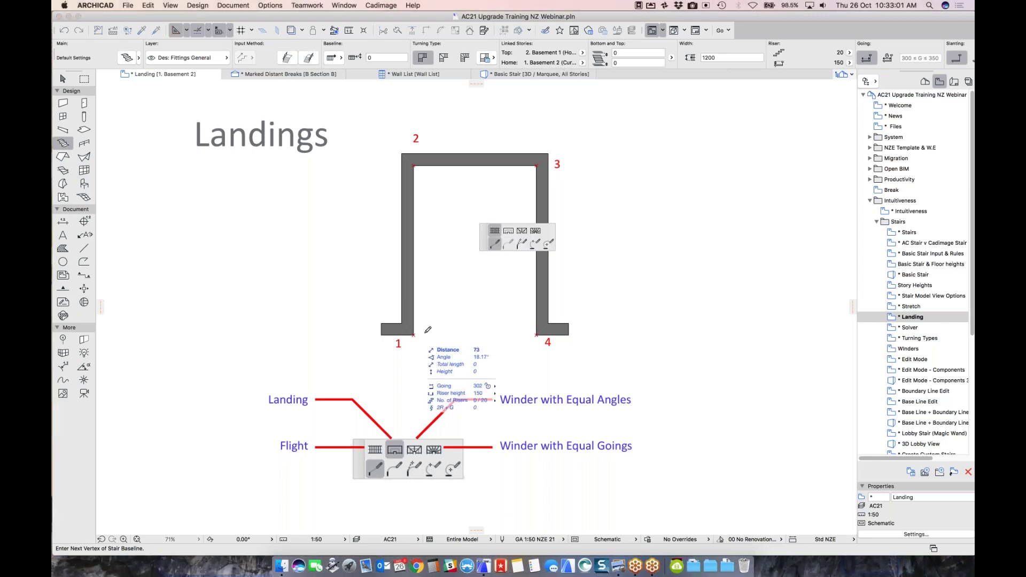
pyautogui.click(413, 166)
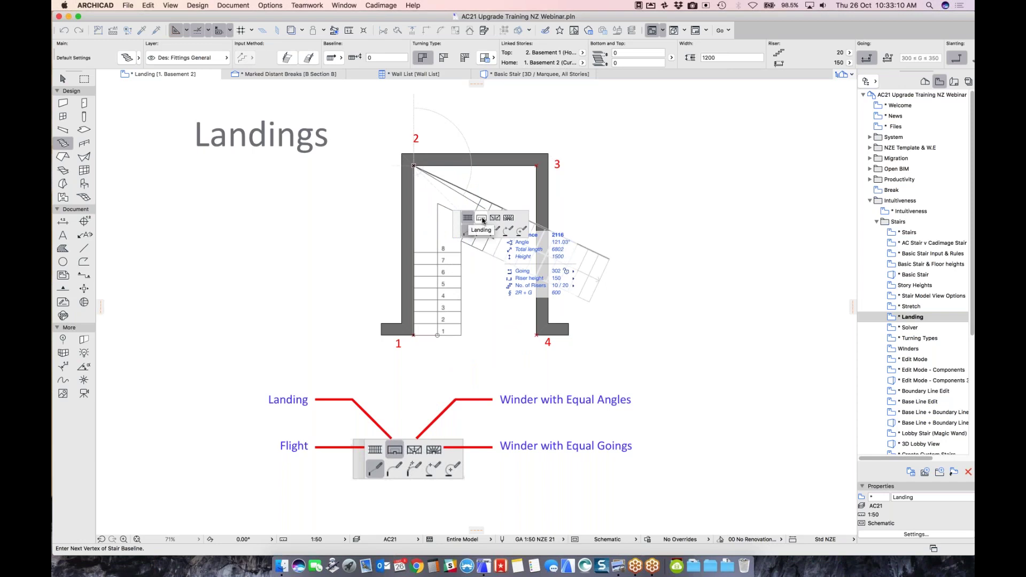
pyautogui.click(482, 218)
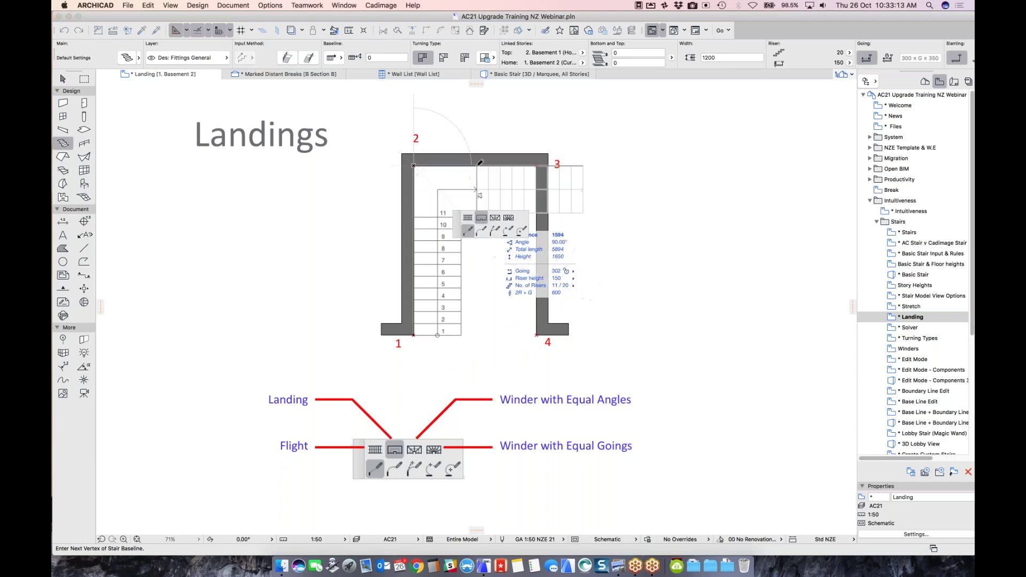
pyautogui.click(538, 161)
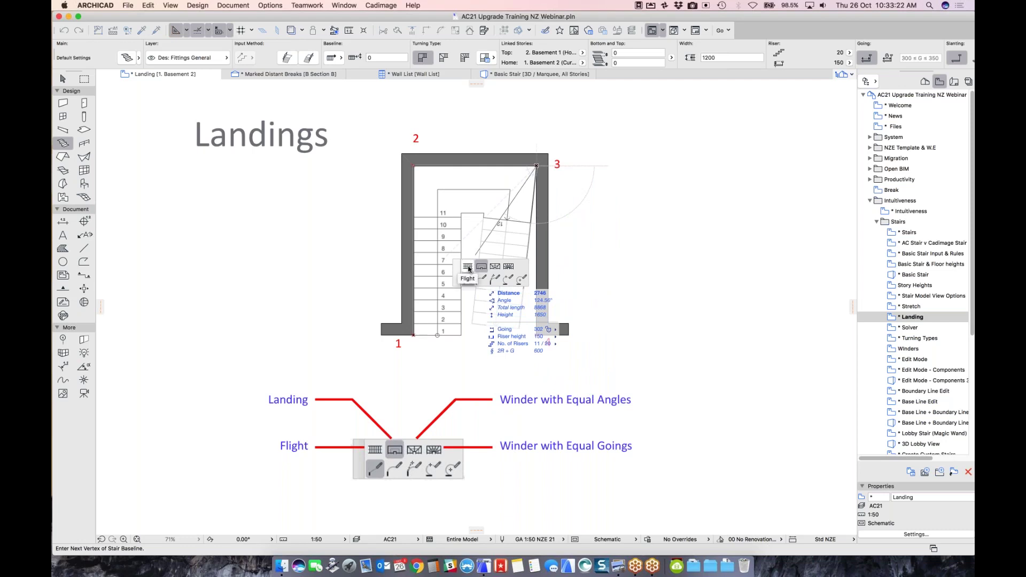
pyautogui.click(468, 267)
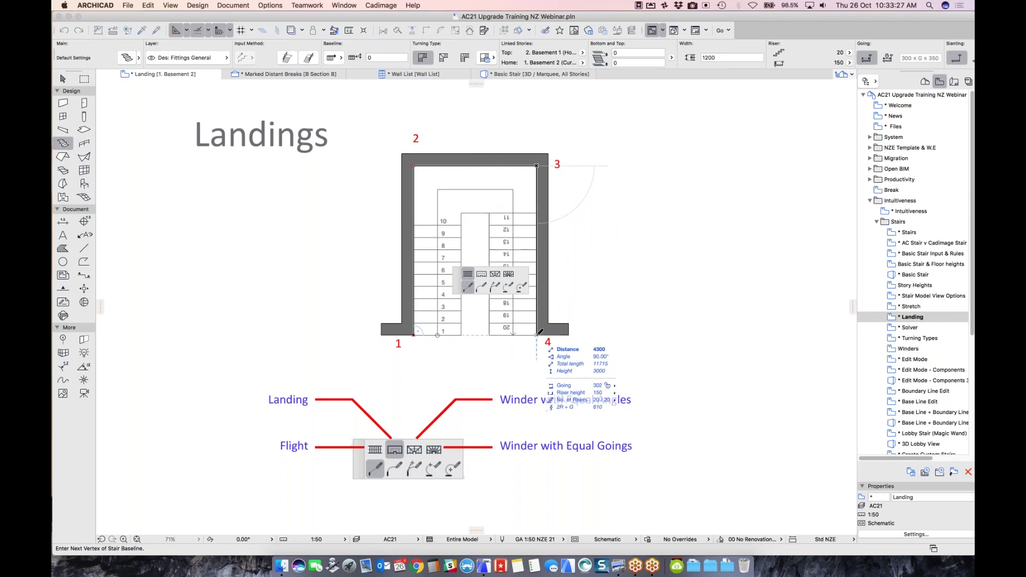
pyautogui.doubleClick(537, 333)
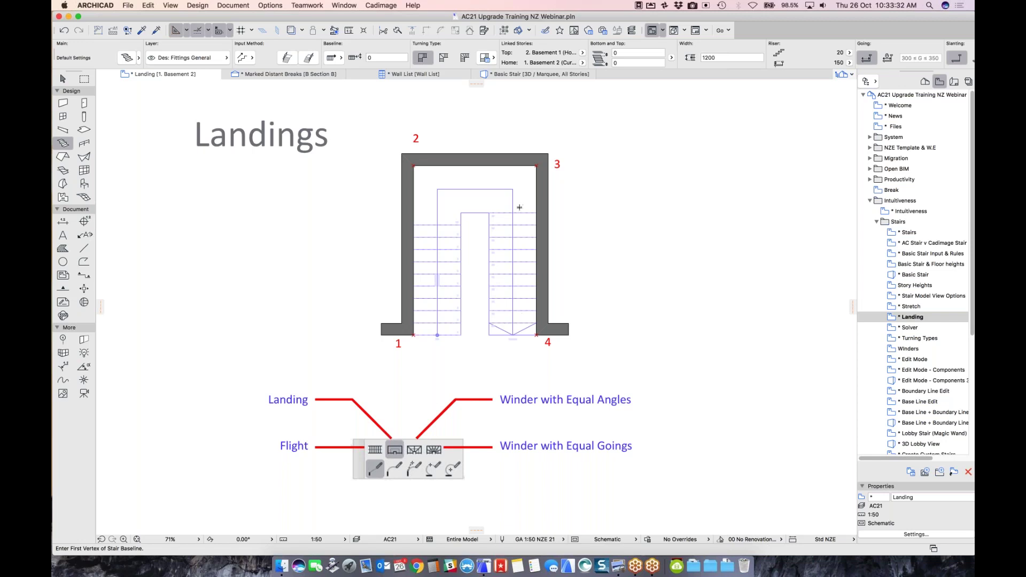
# Step: Open the Solver view and load the Stair Solver favourite into the Stair tool
pyautogui.doubleClick(925, 329)
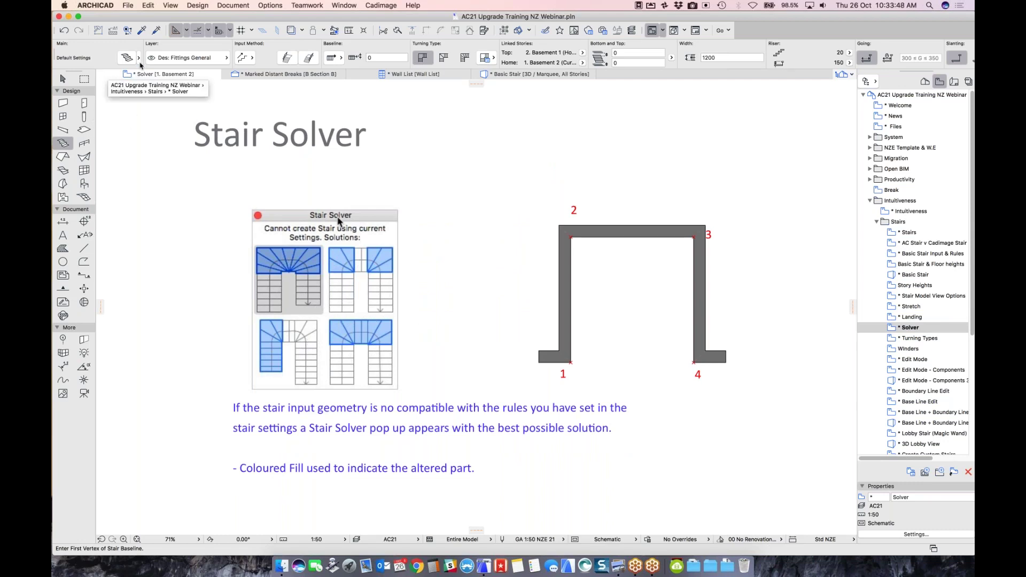
pyautogui.click(71, 145)
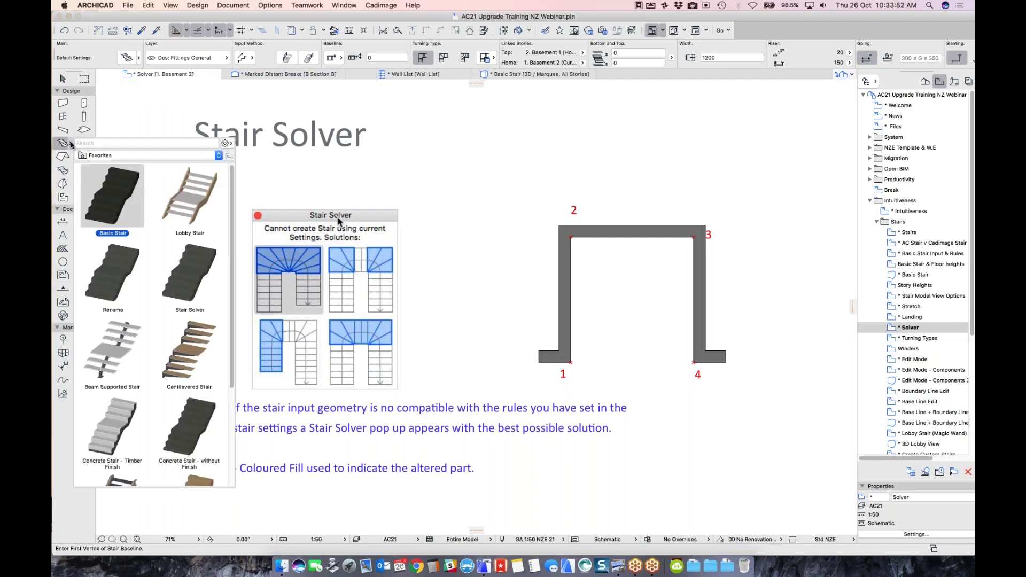
pyautogui.click(195, 282)
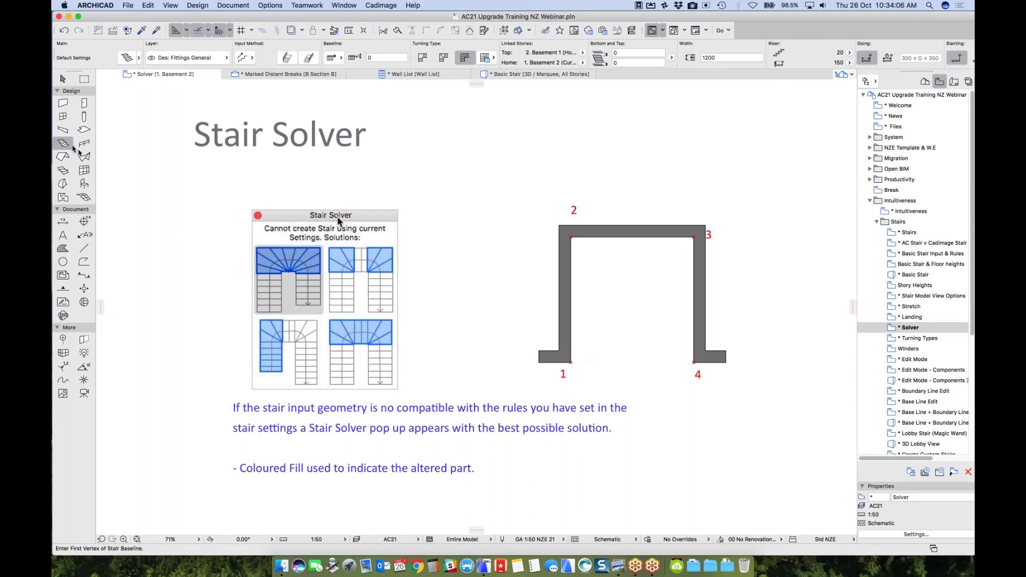
# Step: Draw a U-shaped stair through points 1 to 4 with the Stair Solver favourite and move the Stair Solver solutions beside the walls
pyautogui.click(70, 144)
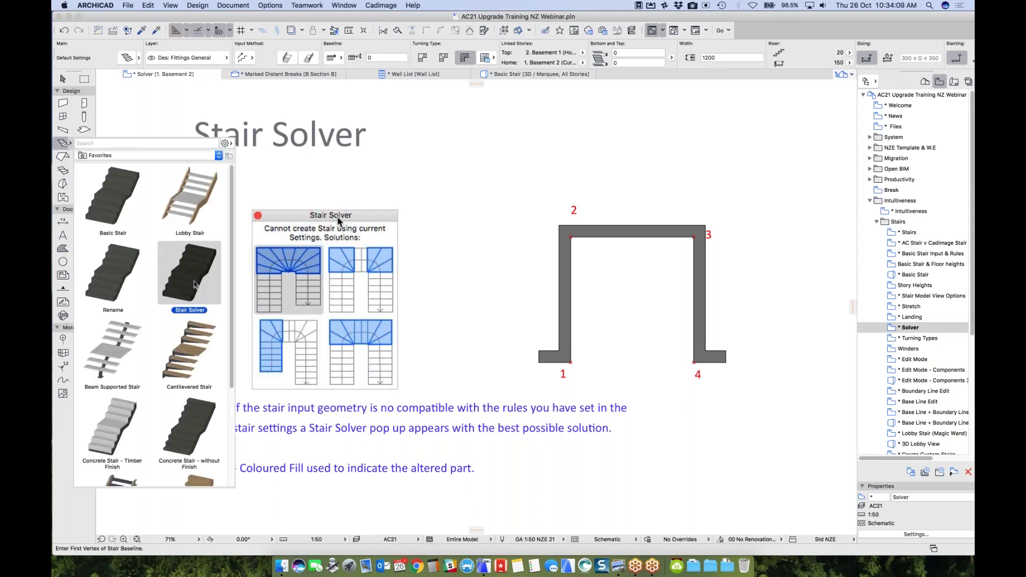
pyautogui.doubleClick(195, 284)
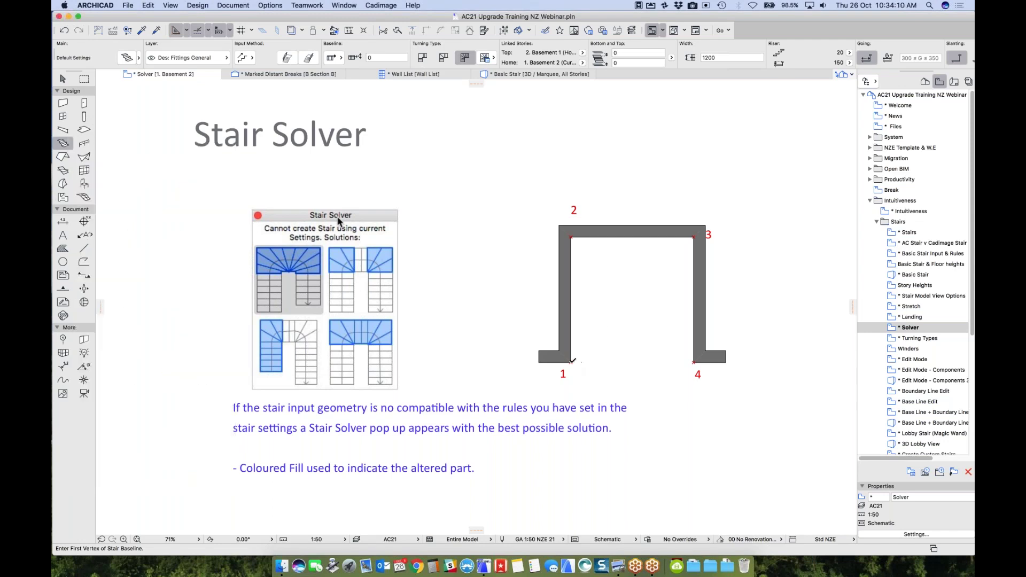
pyautogui.click(570, 362)
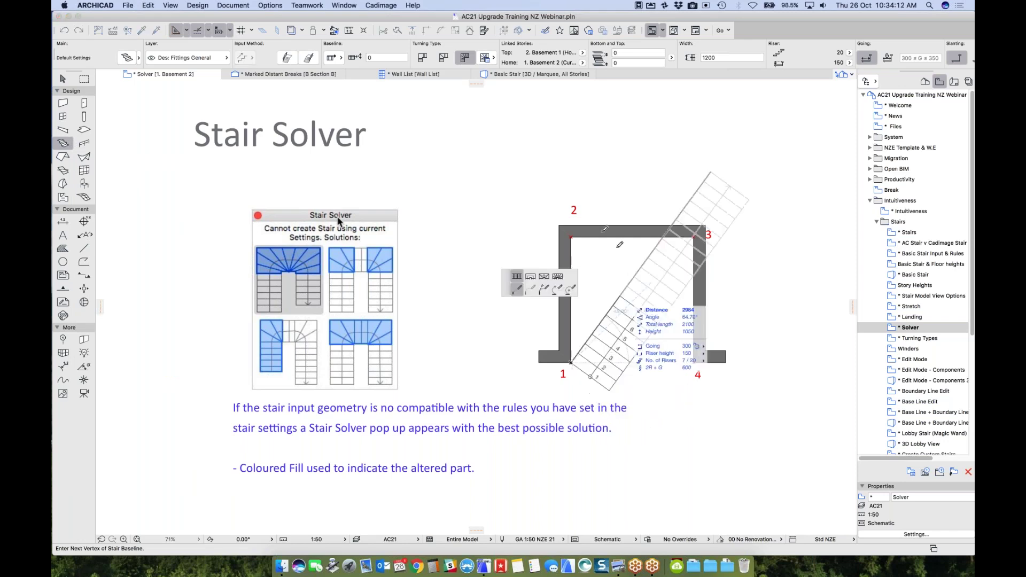
pyautogui.click(570, 237)
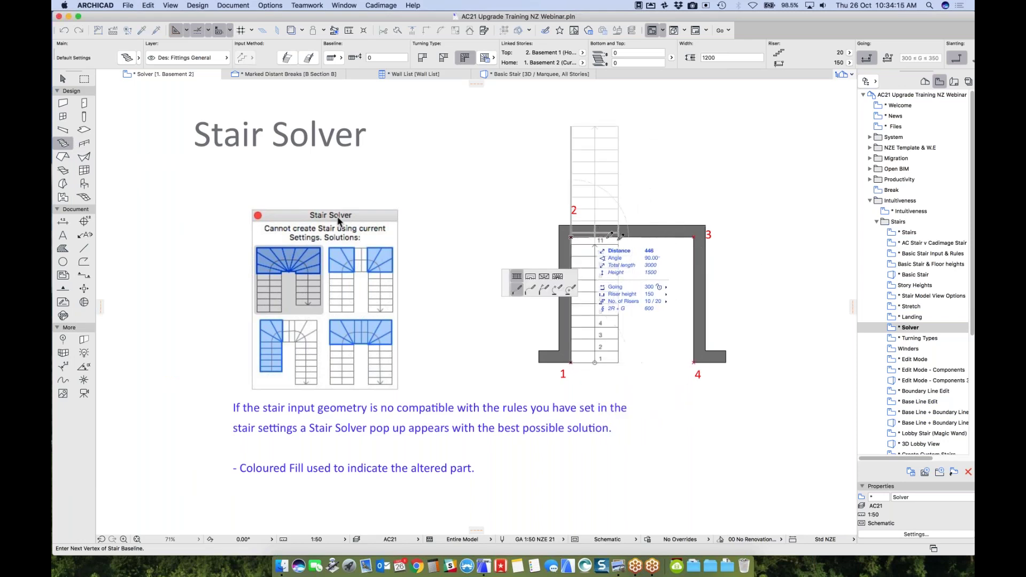
pyautogui.click(694, 235)
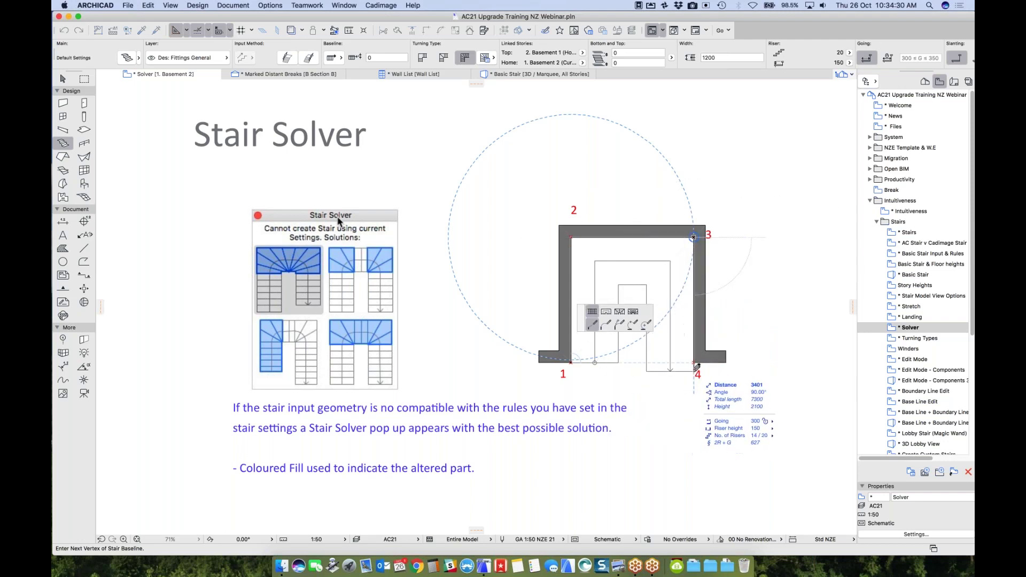
pyautogui.click(694, 365)
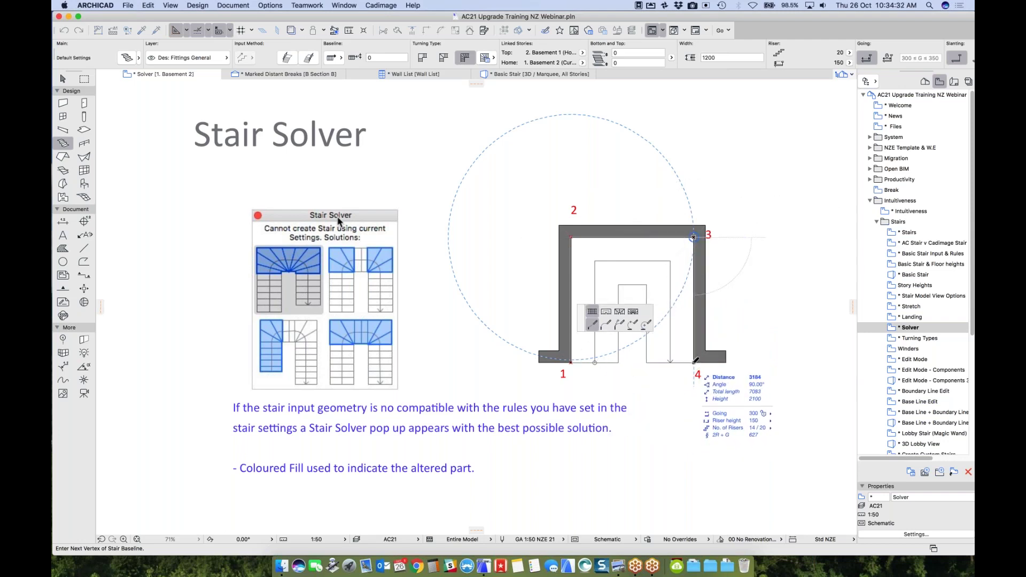
pyautogui.click(694, 366)
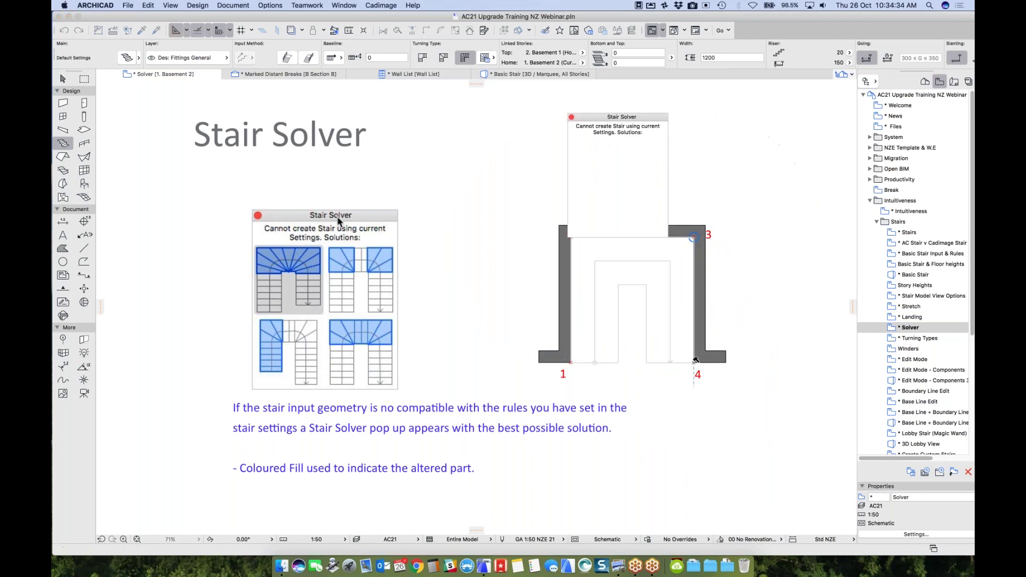
pyautogui.moveTo(602, 121)
pyautogui.mouseDown()
pyautogui.moveTo(565, 128)
pyautogui.moveTo(463, 224)
pyautogui.mouseUp()
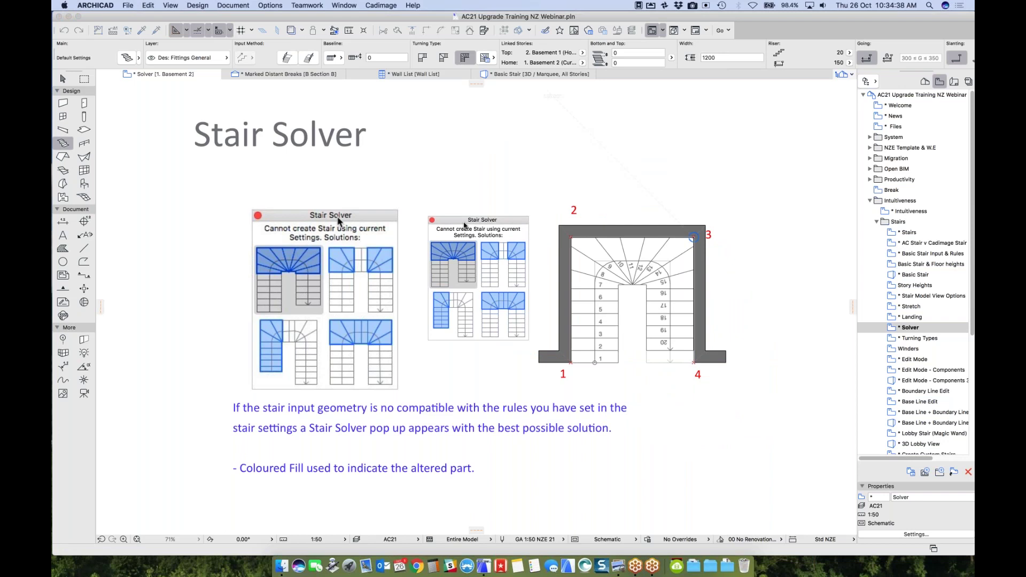
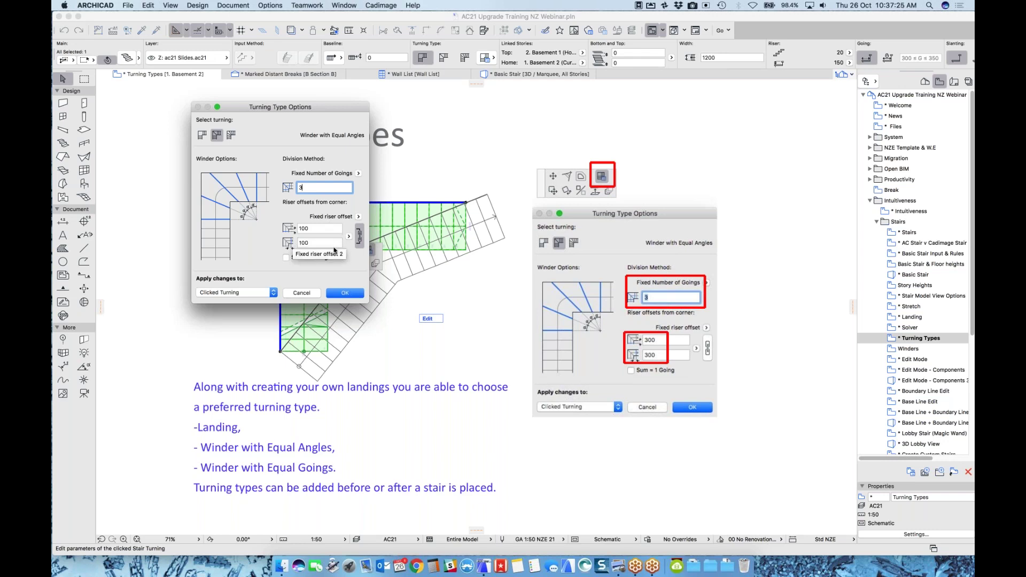
# Step: Apply a Winder with Equal Angles turning with 3 fixed goings and riser offsets of 100 to the L-shaped stair's clicked corner
pyautogui.click(335, 294)
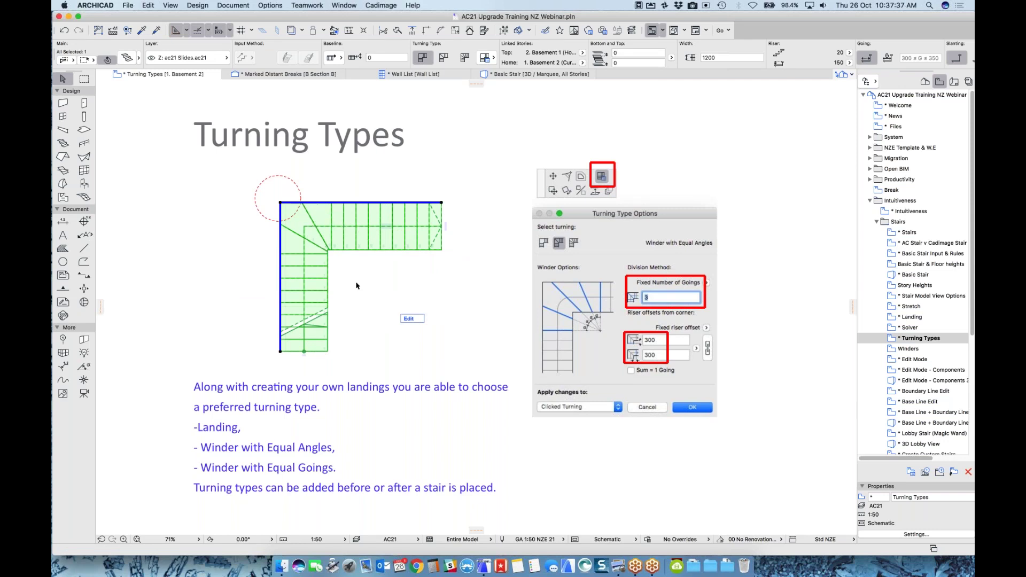
pyautogui.click(364, 296)
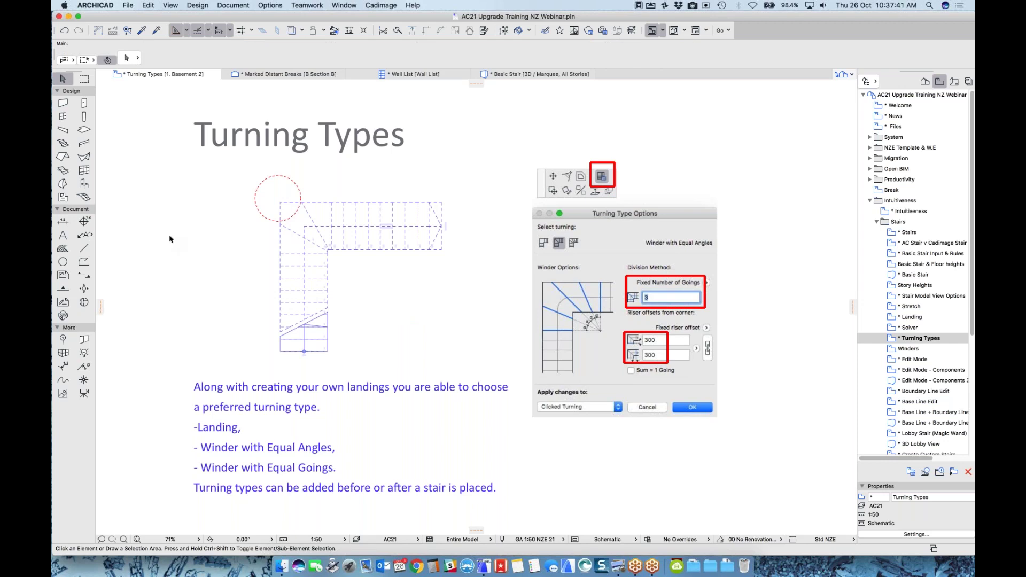
# Step: Open the Edit Mode view, select the L-shaped stair and enter its edit mode
pyautogui.doubleClick(913, 359)
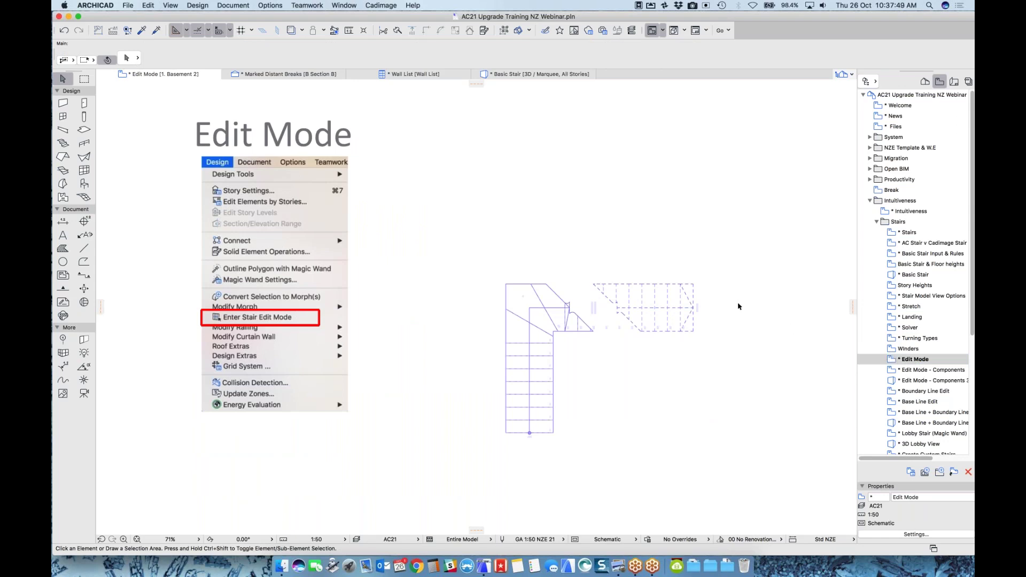
pyautogui.click(694, 302)
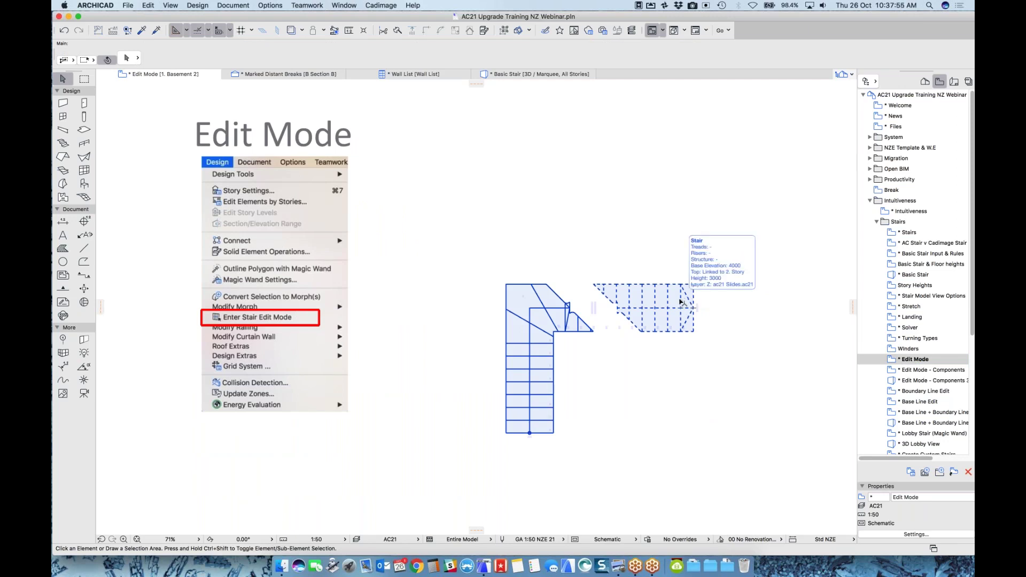
pyautogui.press('Escape')
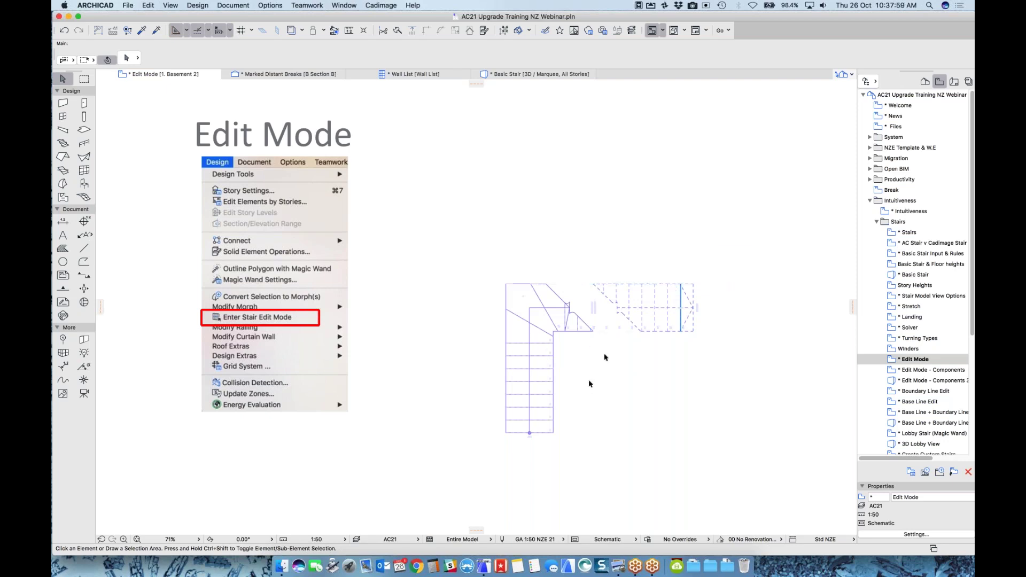
pyautogui.click(511, 309)
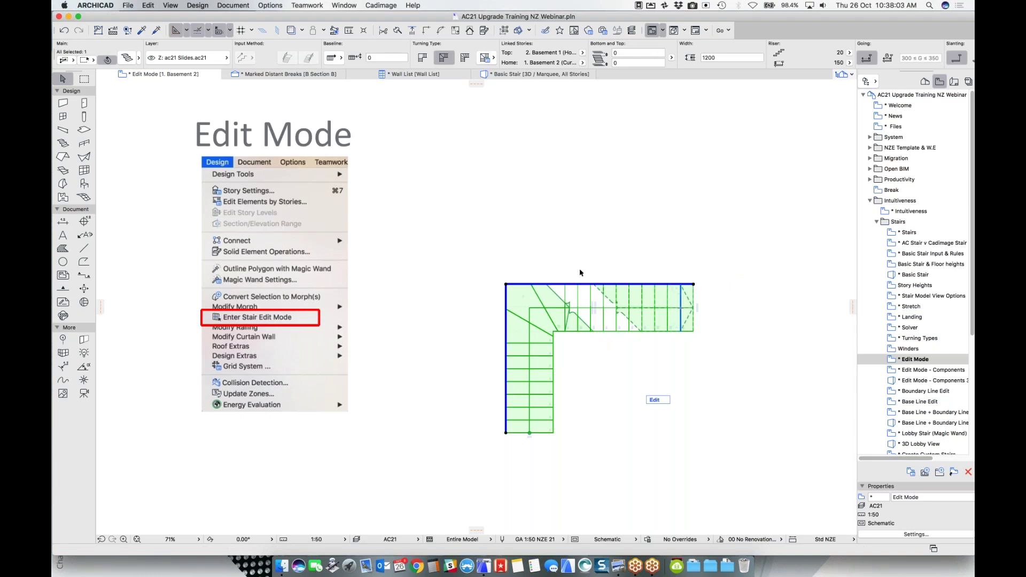
pyautogui.click(656, 400)
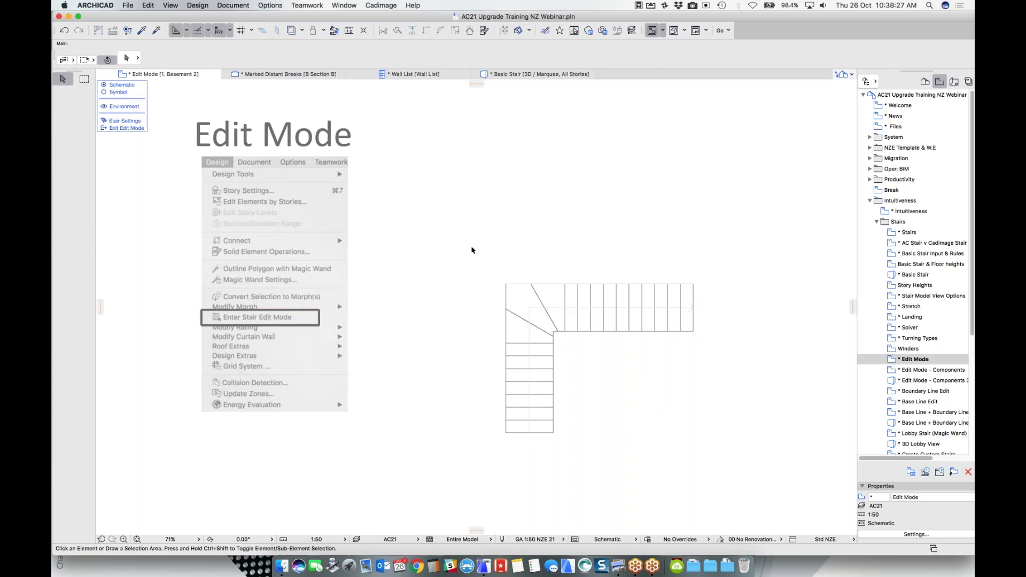
# Step: Show the stair's Symbol representation, then move step number 9 to the inner corner and rotate it to suit the winder
pyautogui.click(120, 93)
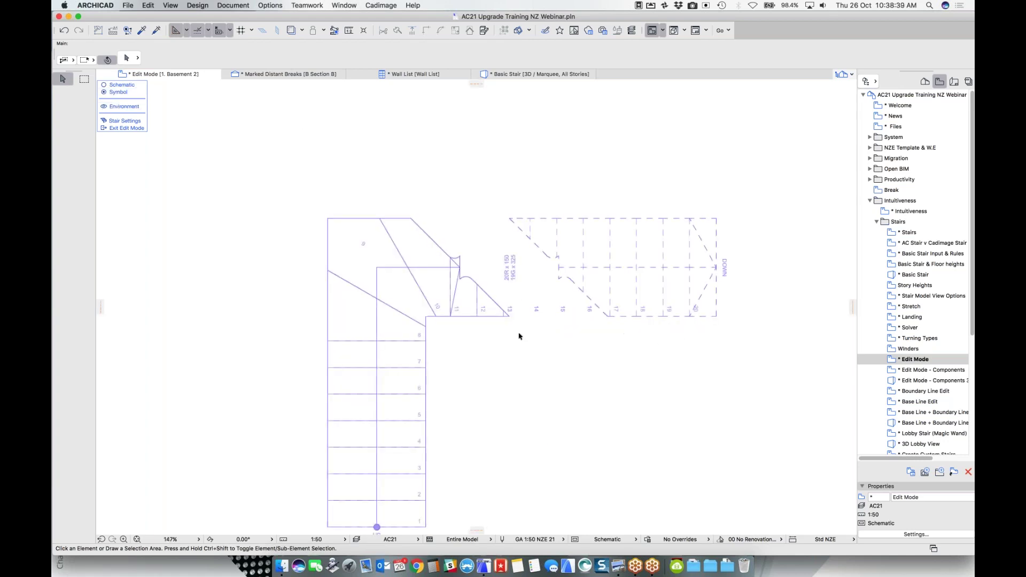
pyautogui.scroll(5, 513, 348)
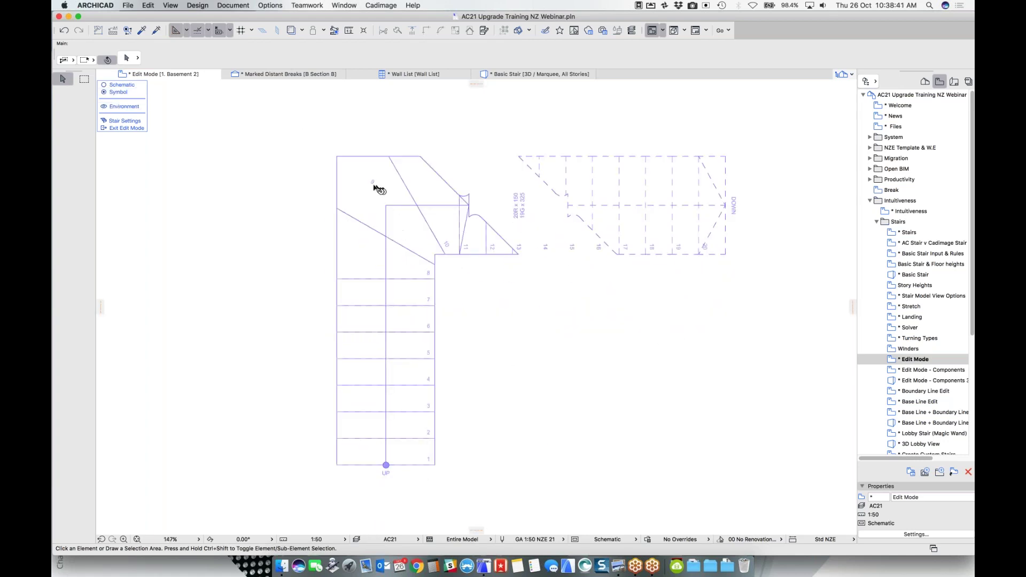
pyautogui.click(373, 183)
pyautogui.click(373, 183)
pyautogui.click(386, 124)
pyautogui.click(423, 242)
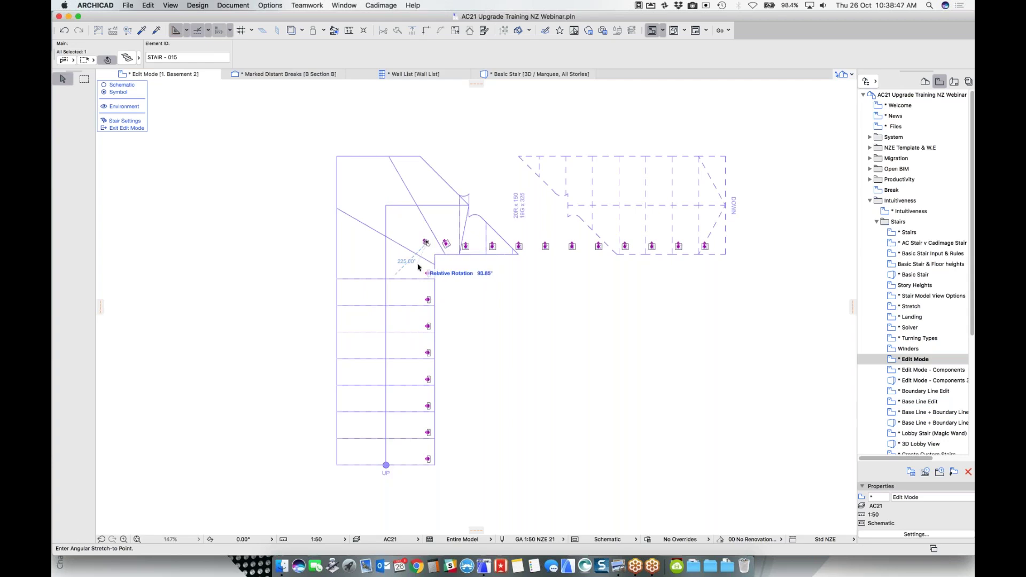
pyautogui.click(533, 308)
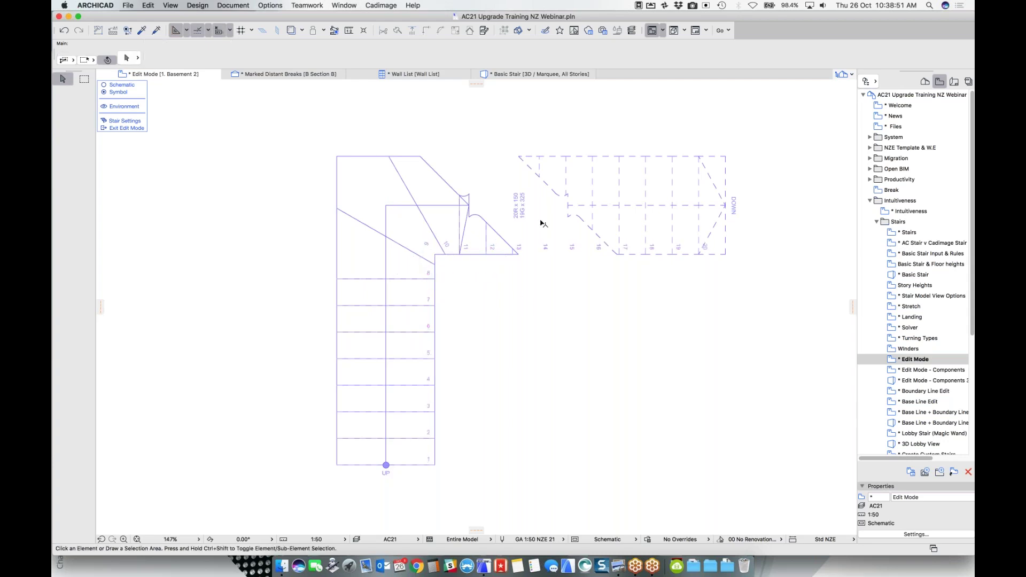
# Step: Narrow the stair symbol's break gap, reverse the break line's angle and relocate the break around steps 3 and 4 of the lower flight
pyautogui.click(572, 220)
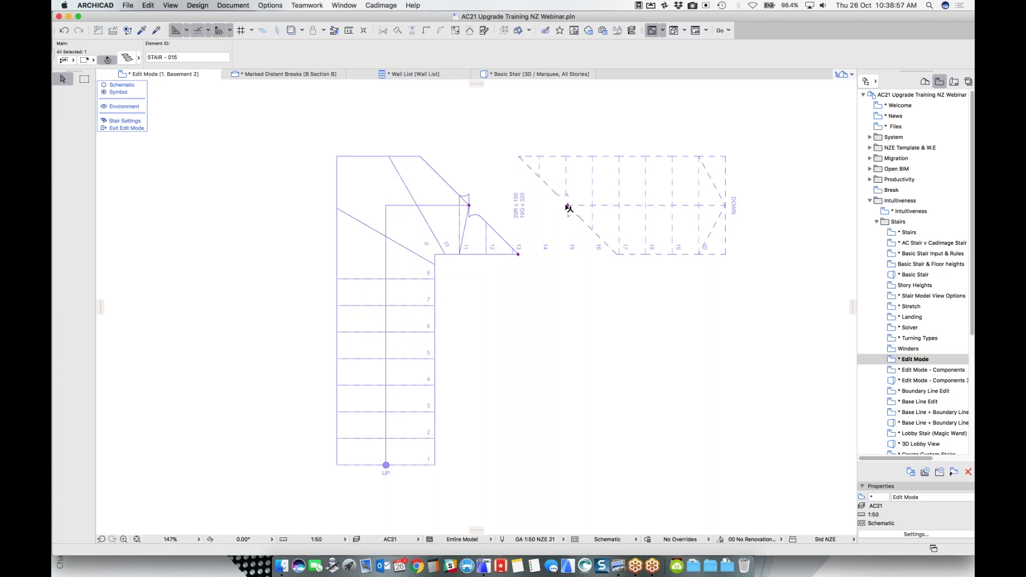
pyautogui.moveTo(568, 205); pyautogui.dragTo(485, 207)
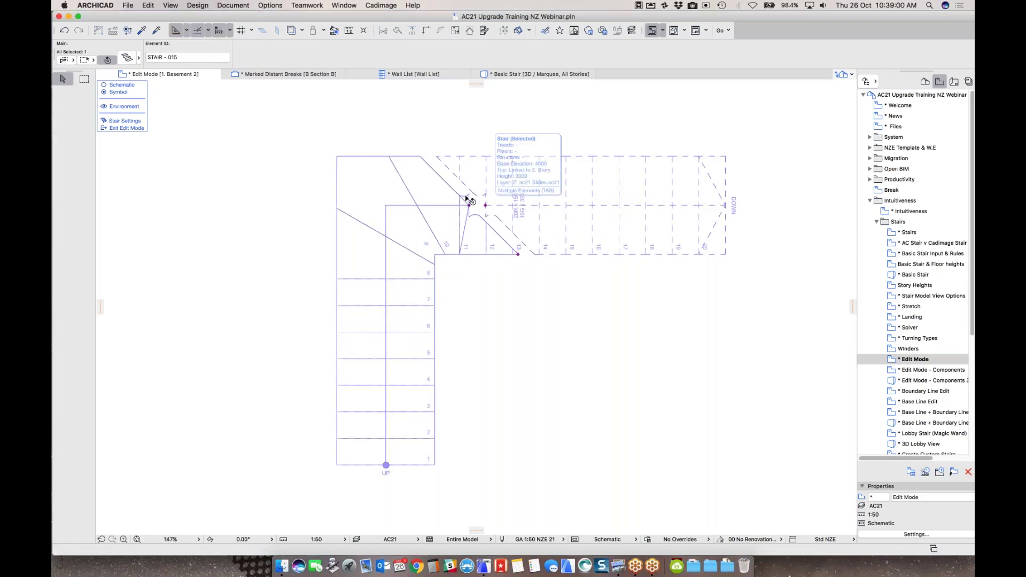
pyautogui.moveTo(469, 205); pyautogui.dragTo(622, 206)
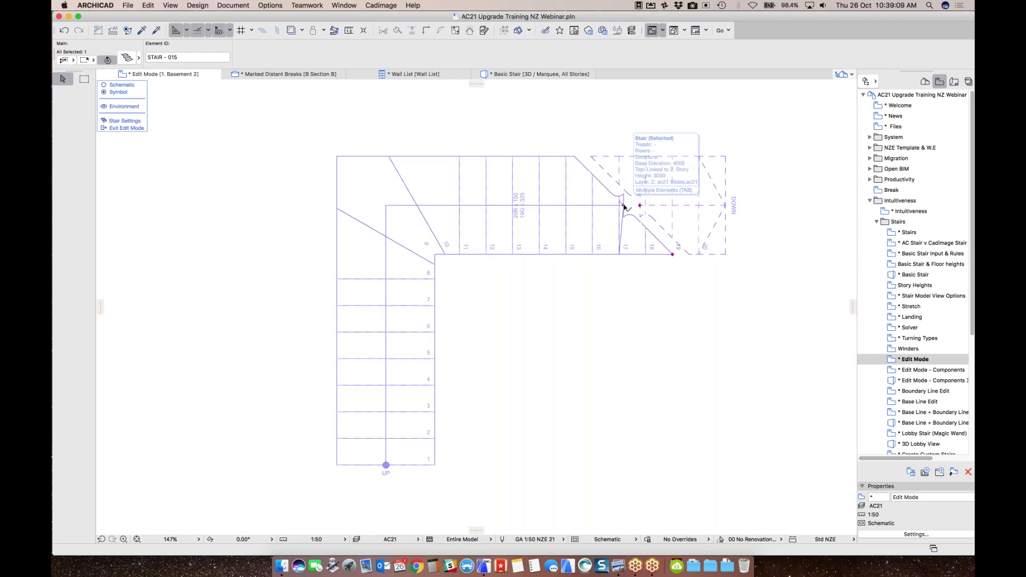
pyautogui.moveTo(672, 255); pyautogui.dragTo(593, 254)
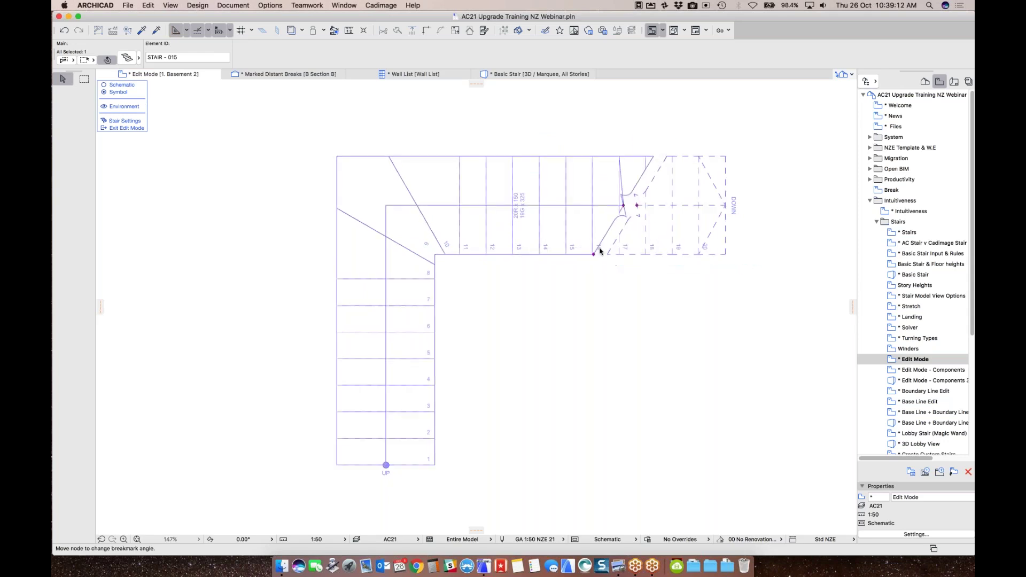
pyautogui.moveTo(623, 206); pyautogui.dragTo(385, 398)
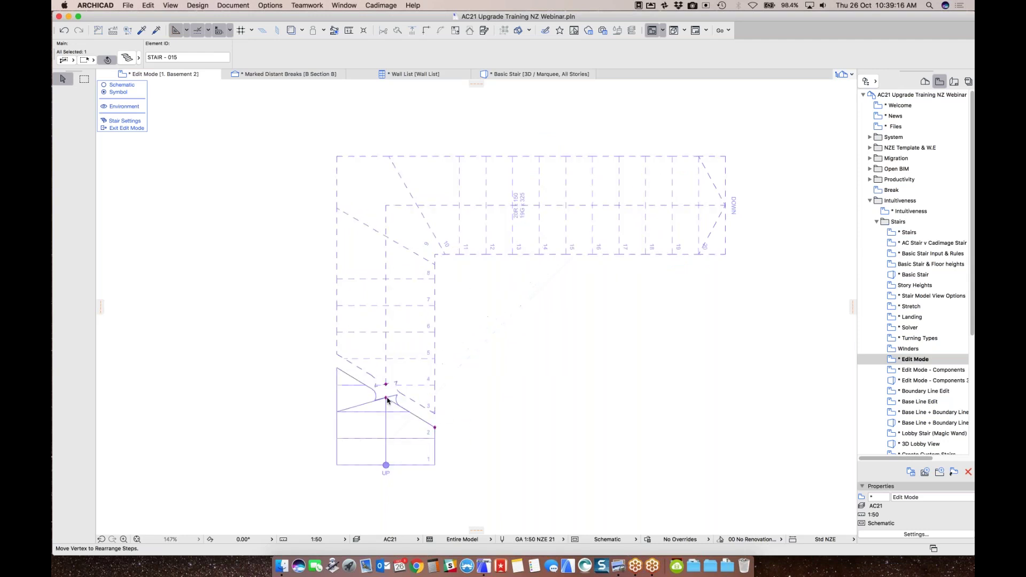
pyautogui.click(482, 407)
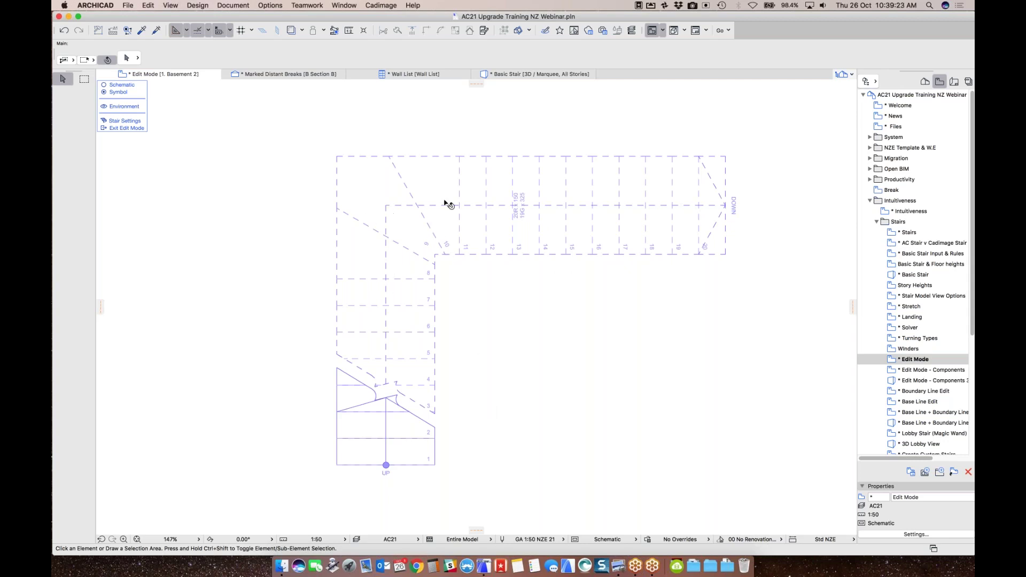
# Step: Fillet the corner of the stair's walking line with a radius of 1000
pyautogui.click(387, 207)
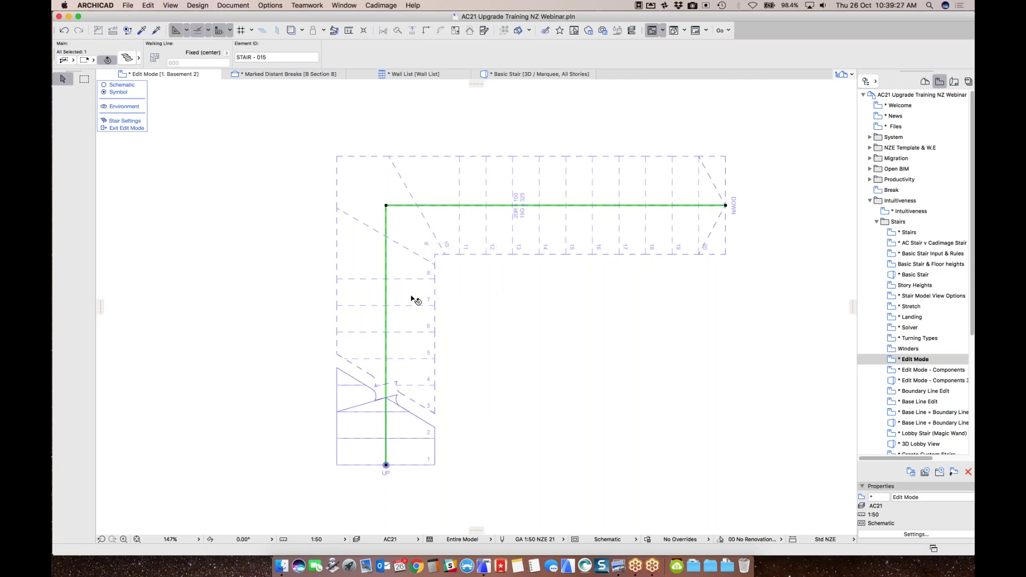
pyautogui.click(386, 206)
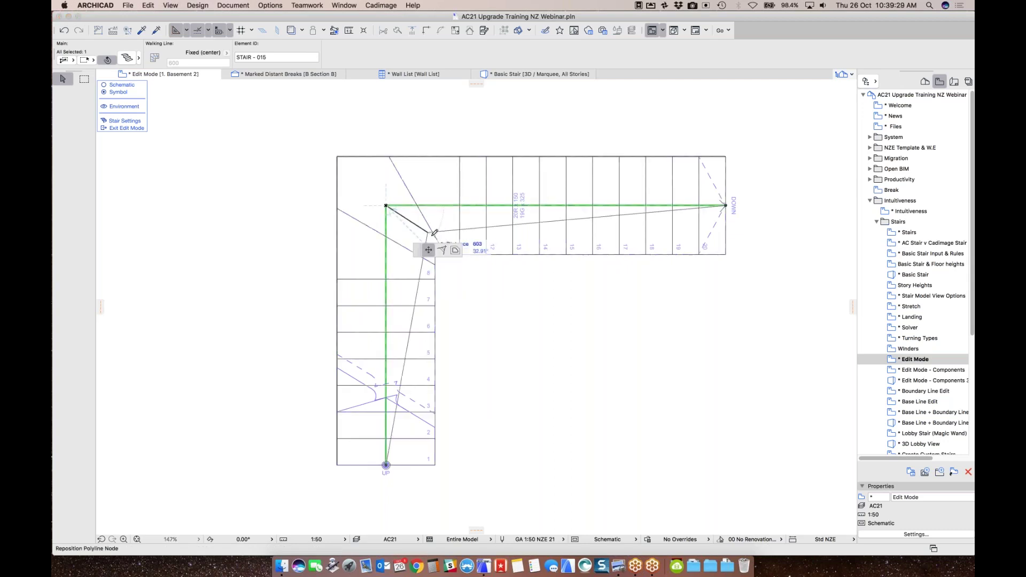
pyautogui.click(455, 249)
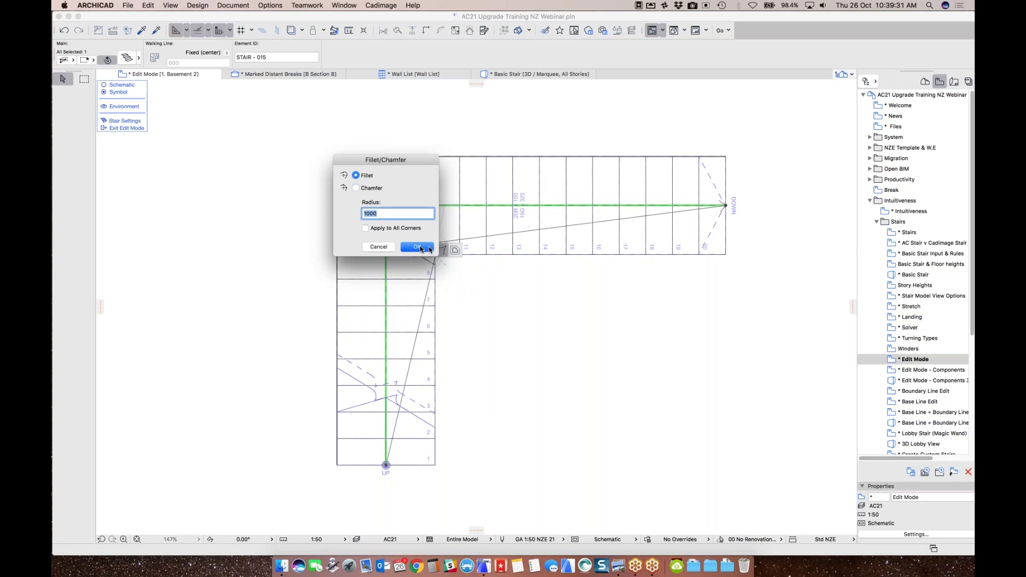
pyautogui.click(418, 246)
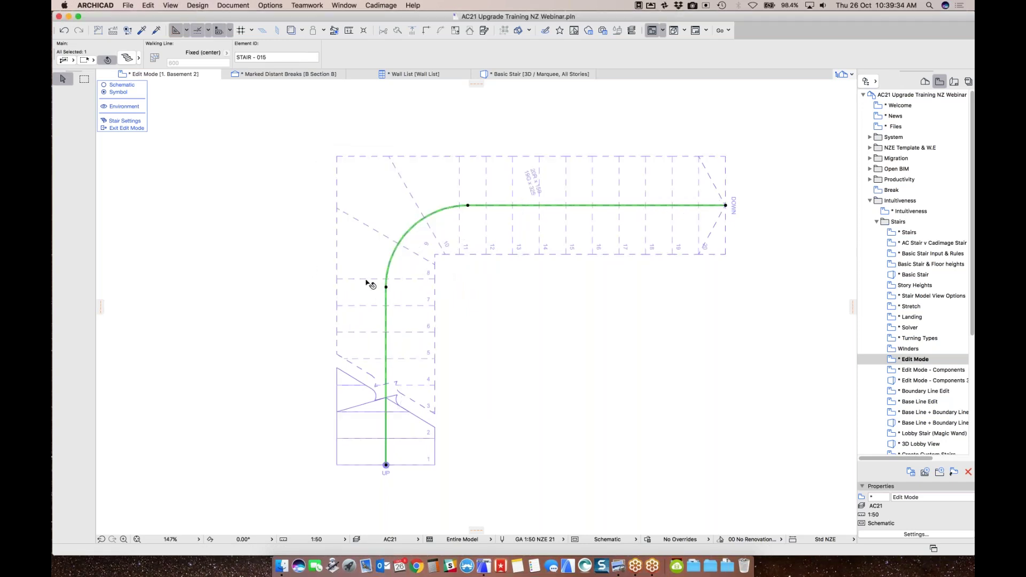
pyautogui.press('Escape')
# Step: Place the riser and going text on the walking line's curve, rotated to follow it, and leave stair edit mode
pyautogui.click(531, 184)
pyautogui.click(533, 183)
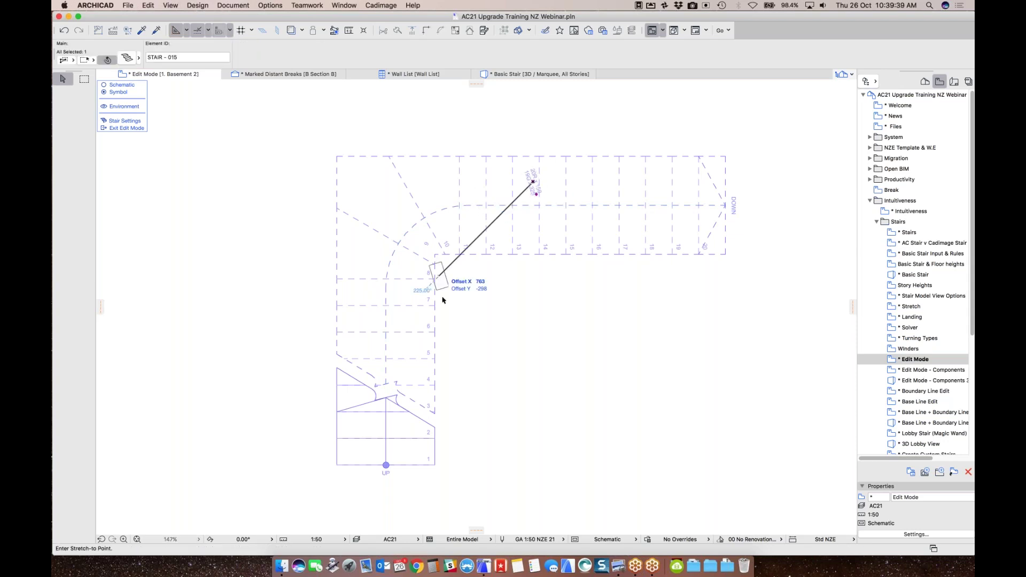
pyautogui.click(408, 232)
pyautogui.click(412, 243)
pyautogui.click(417, 235)
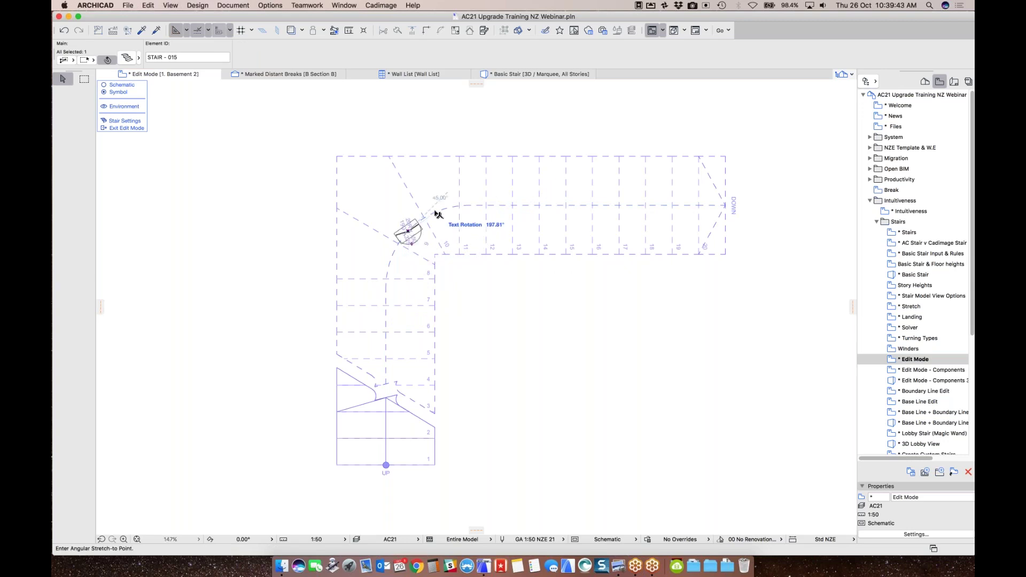
pyautogui.click(427, 225)
pyautogui.press('Escape')
pyautogui.press('Escape')
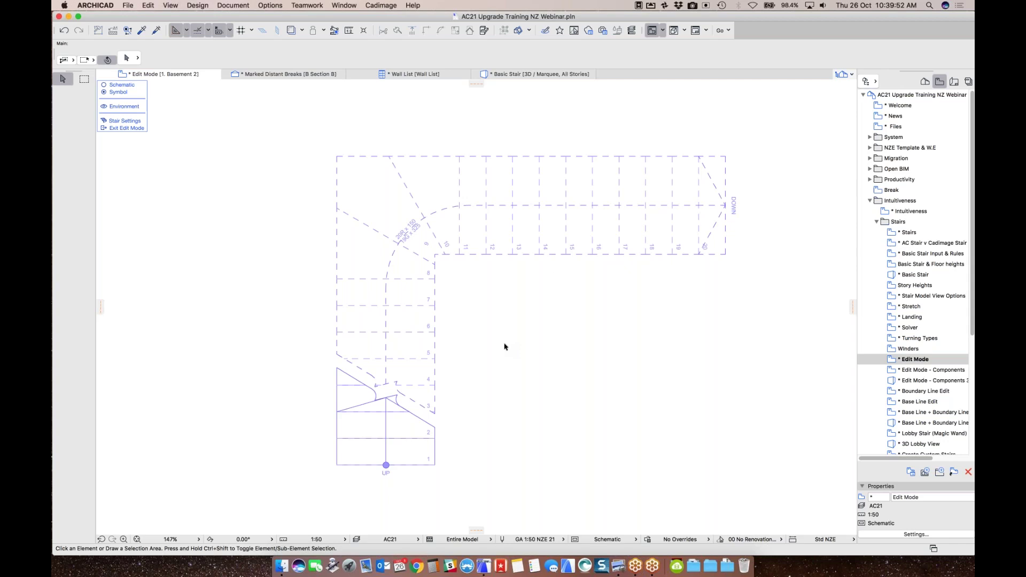
pyautogui.click(127, 128)
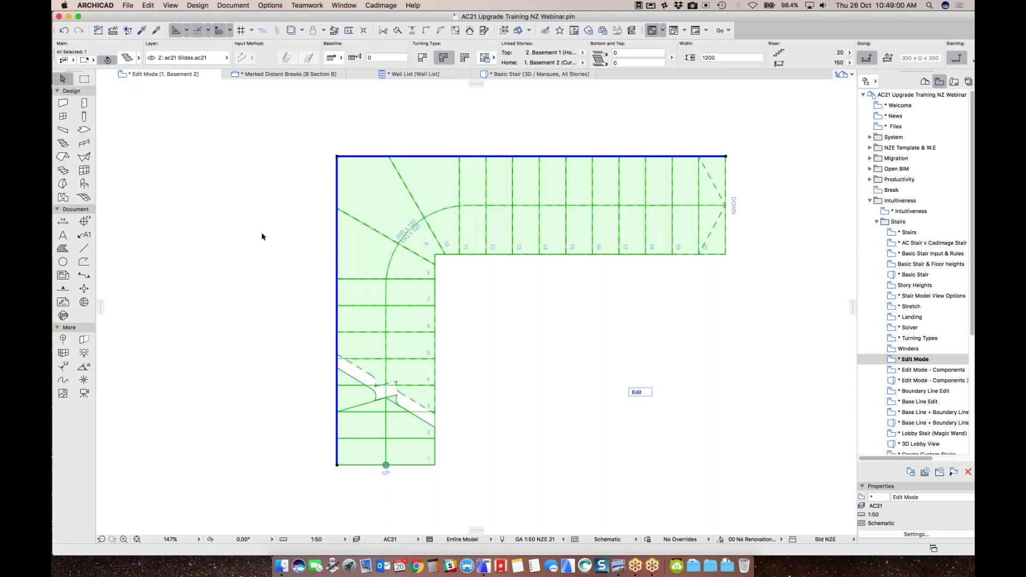
pyautogui.click(262, 236)
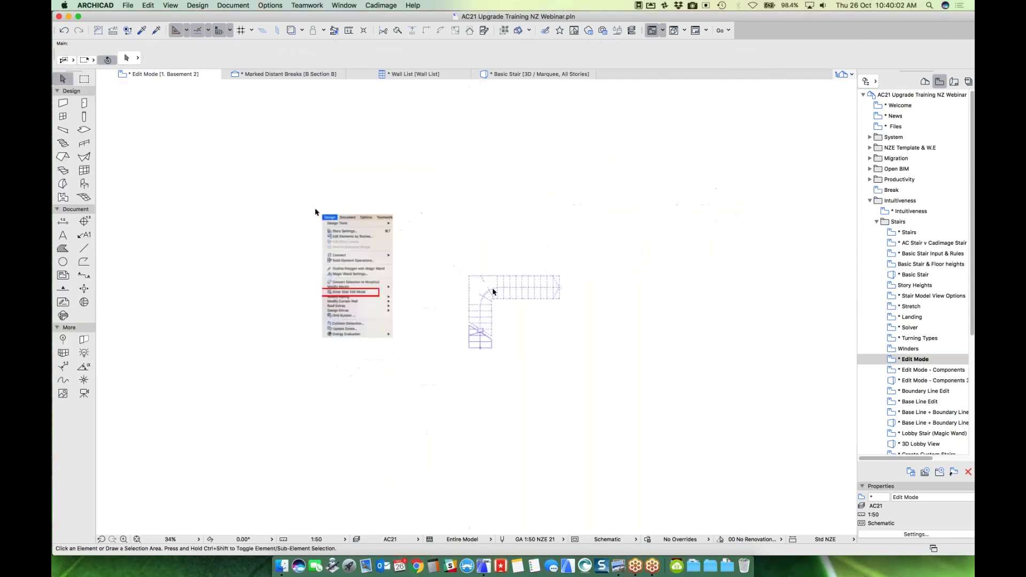
# Step: Open the Edit Mode - Components view and start editing its L-shaped stair with the surrounding environment hidden
pyautogui.scroll(5, 315, 212)
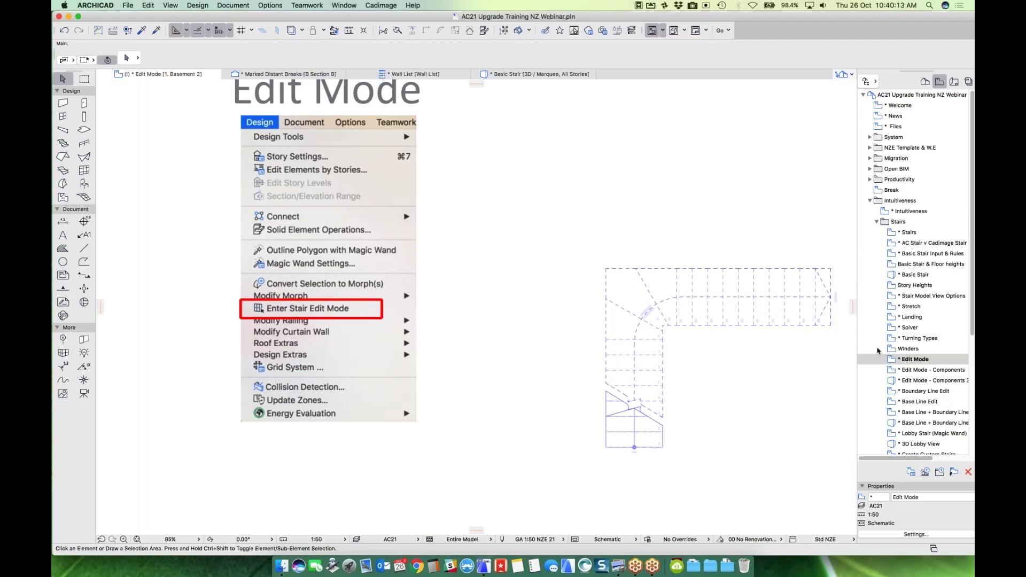
pyautogui.doubleClick(913, 370)
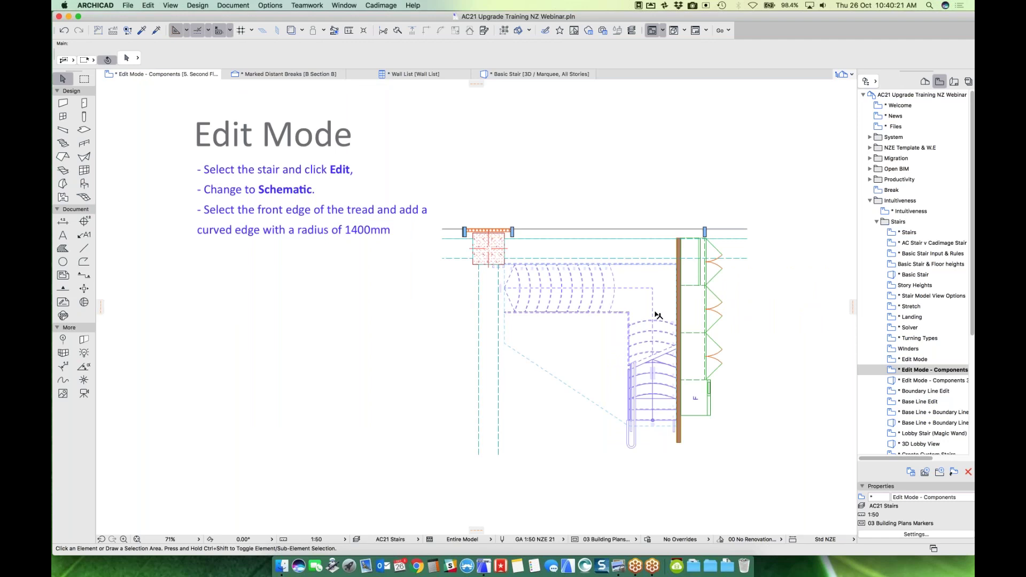
pyautogui.click(651, 281)
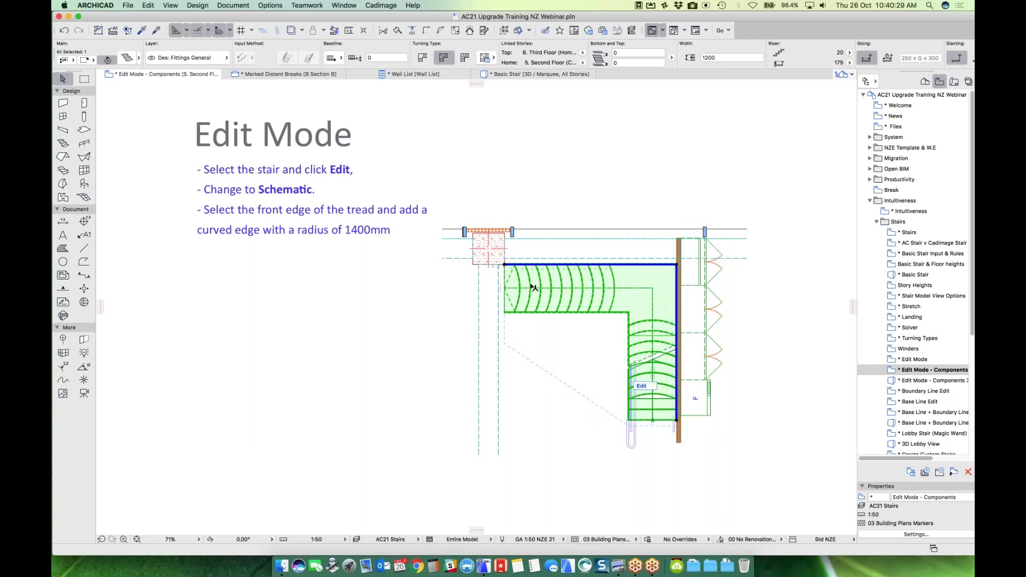
pyautogui.click(184, 4)
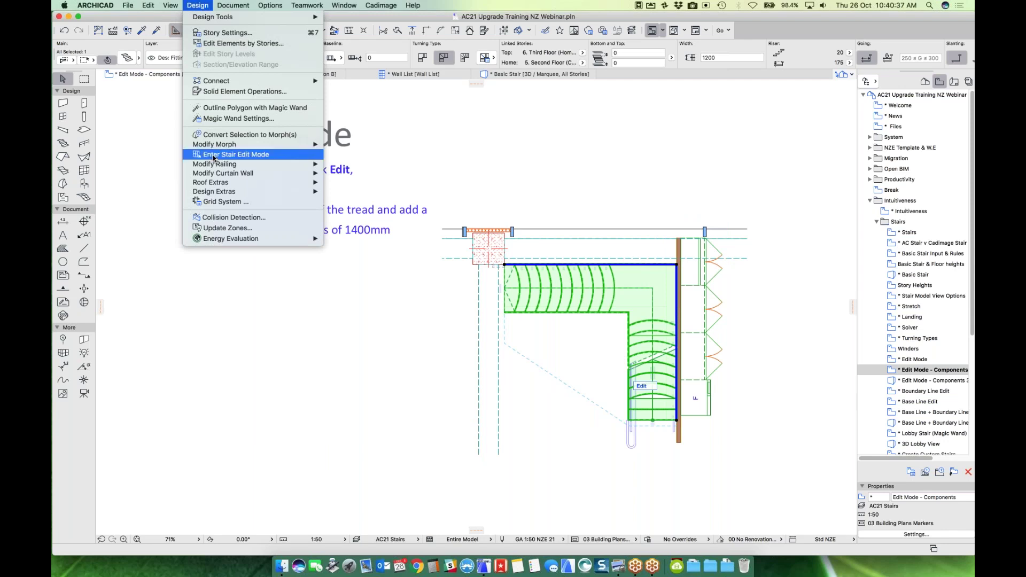
pyautogui.click(287, 158)
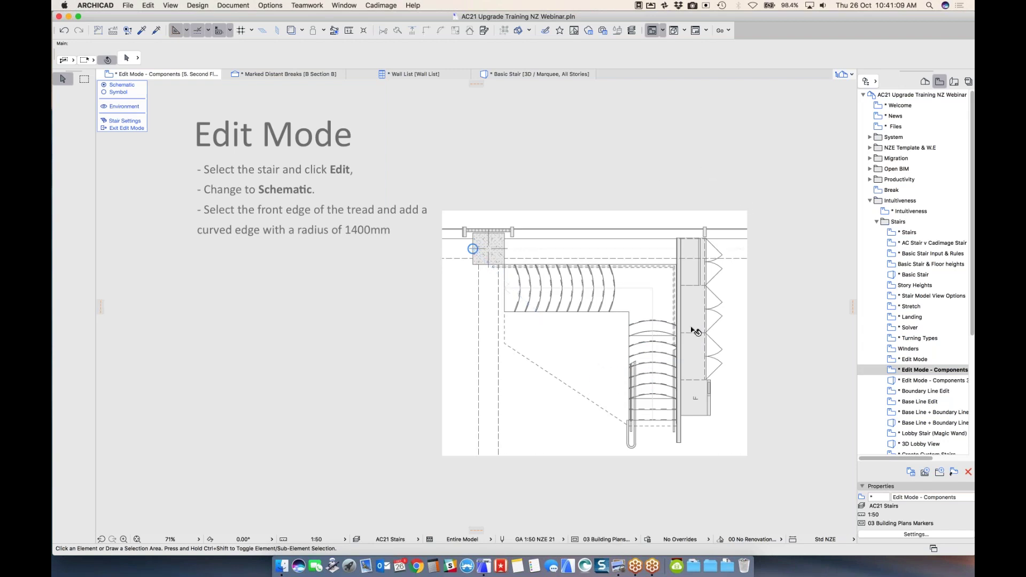
pyautogui.click(105, 106)
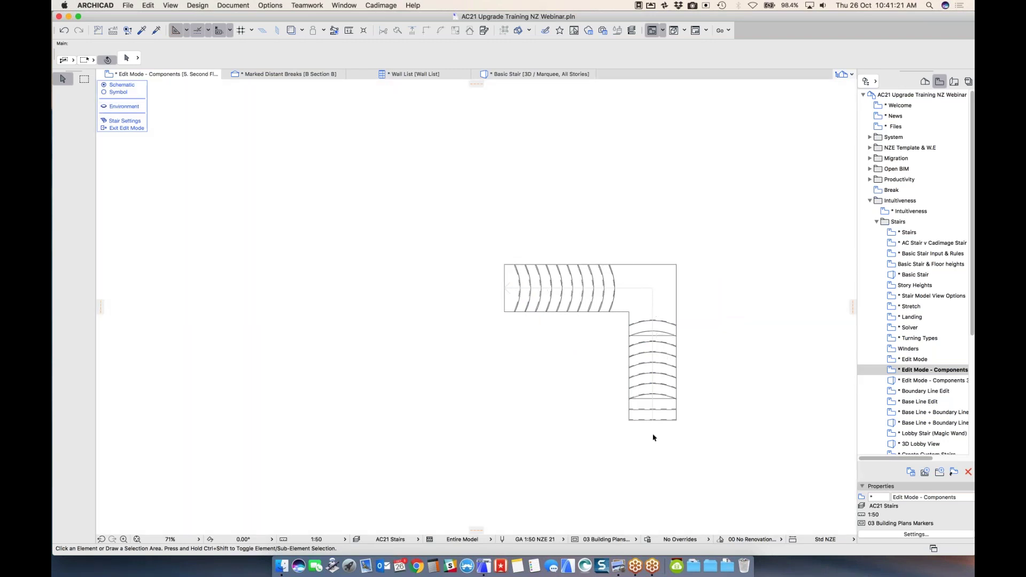
# Step: Widen the lowest tread by offsetting its left side edge outward beyond the stair flight
pyautogui.scroll(10, 665, 419)
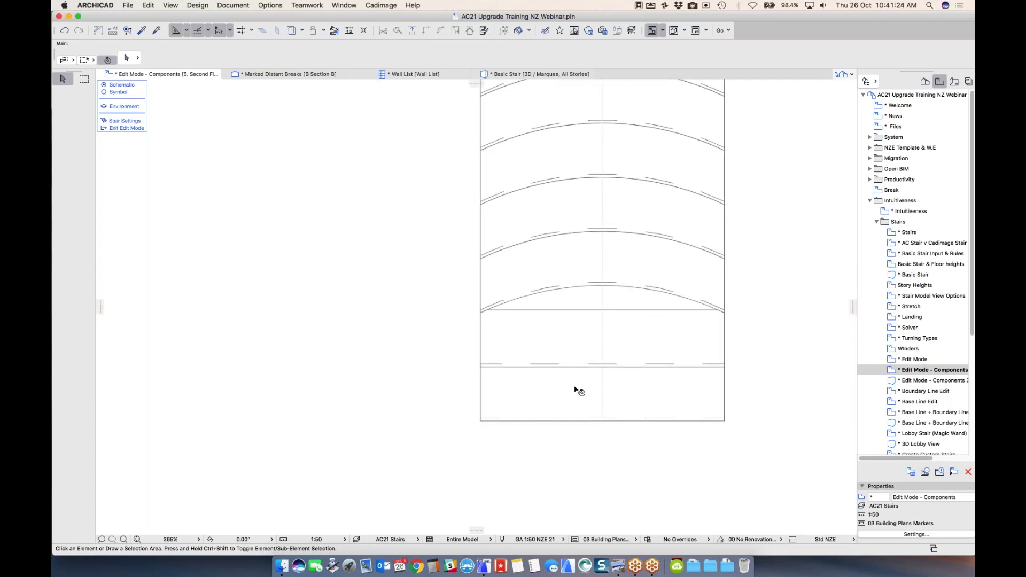
pyautogui.click(587, 408)
pyautogui.scroll(-3, 588, 407)
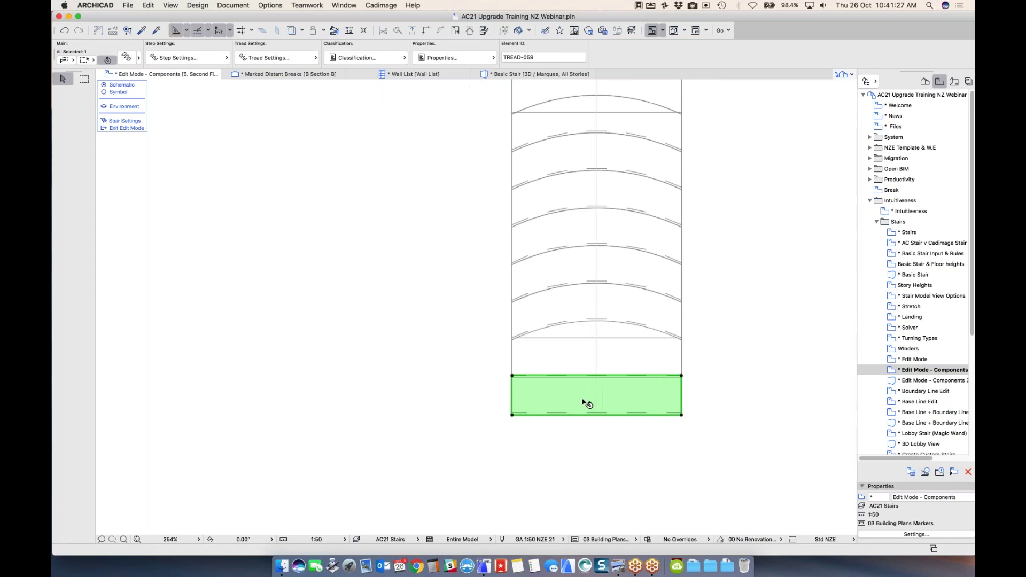
pyautogui.click(511, 386)
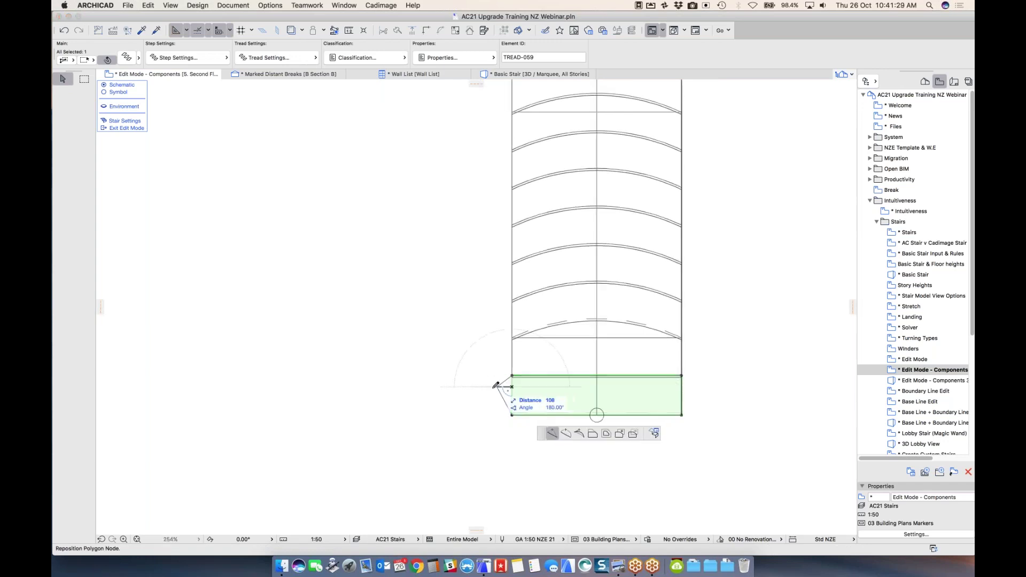
pyautogui.click(532, 434)
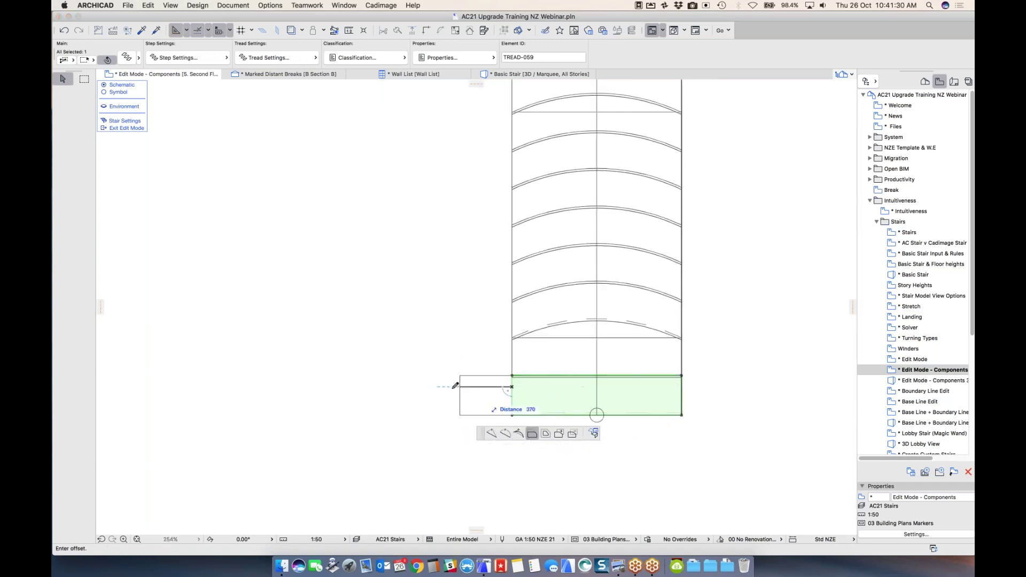
pyautogui.click(385, 396)
pyautogui.click(385, 395)
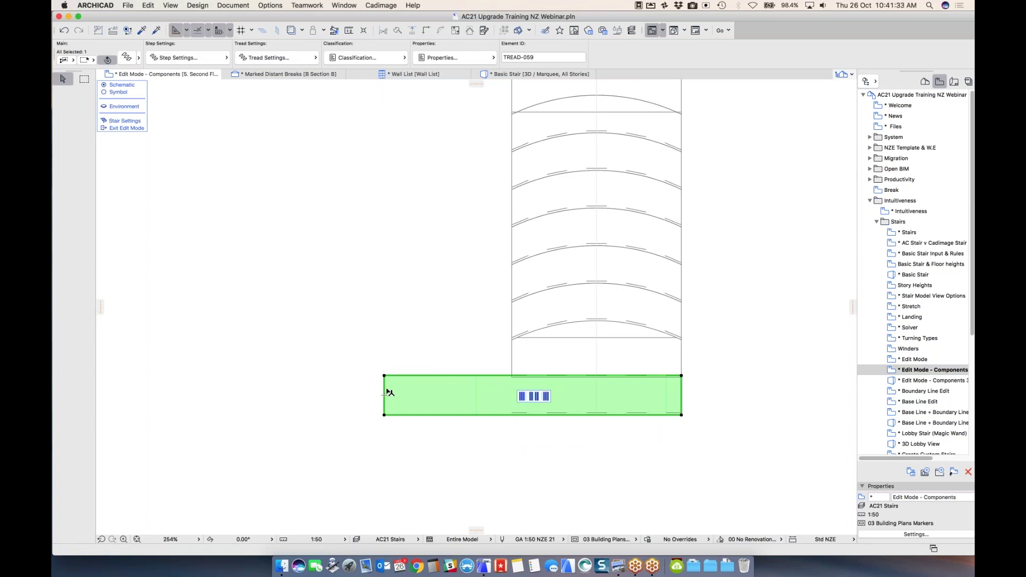
# Step: Add nodes along the lowest tread's front edge to shape two pointed projections with notches beside them
pyautogui.click(463, 414)
pyautogui.click(505, 460)
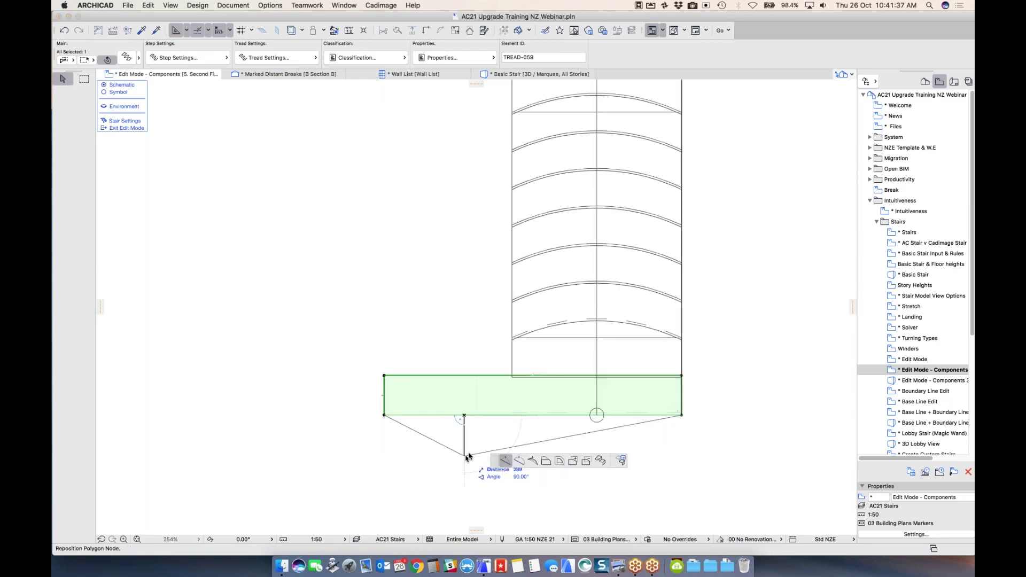
pyautogui.click(464, 455)
pyautogui.click(502, 452)
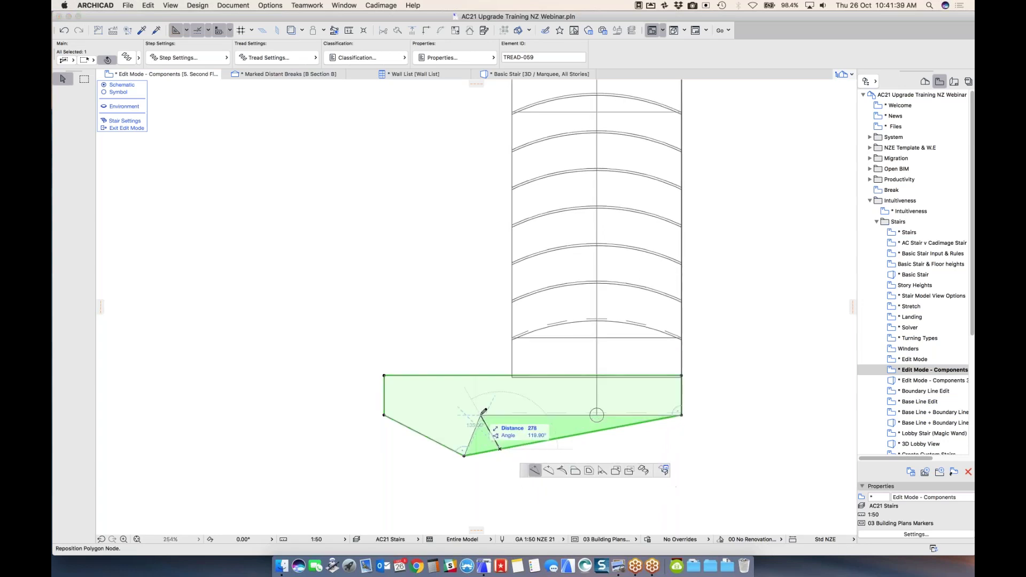
pyautogui.click(481, 415)
pyautogui.click(492, 415)
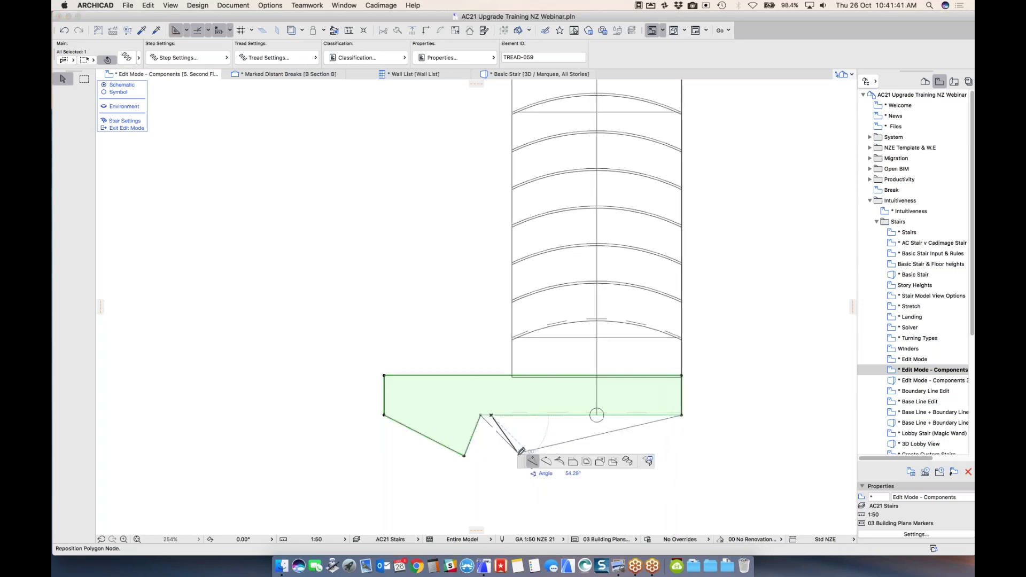
pyautogui.click(518, 448)
pyautogui.click(538, 444)
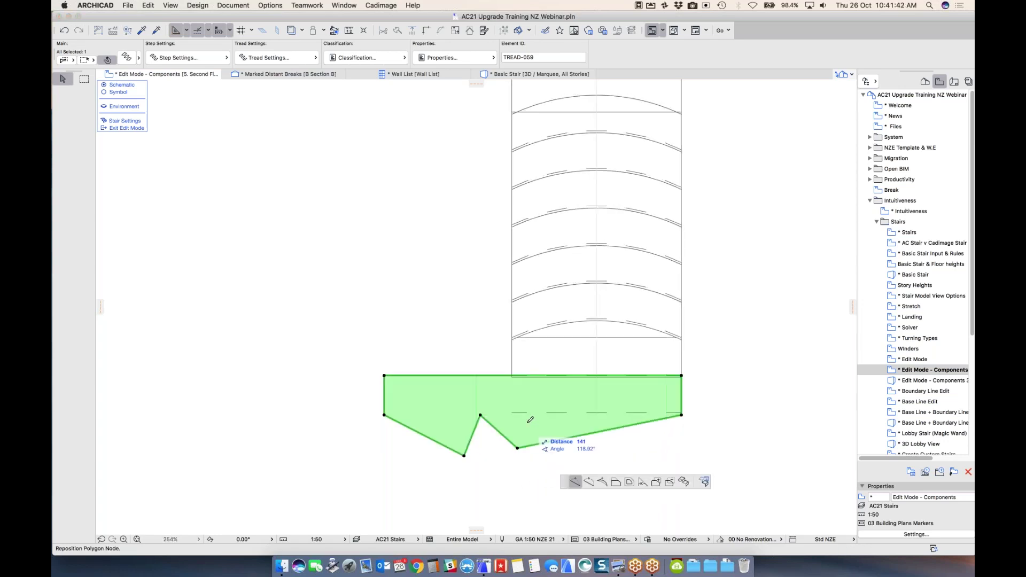
pyautogui.click(540, 415)
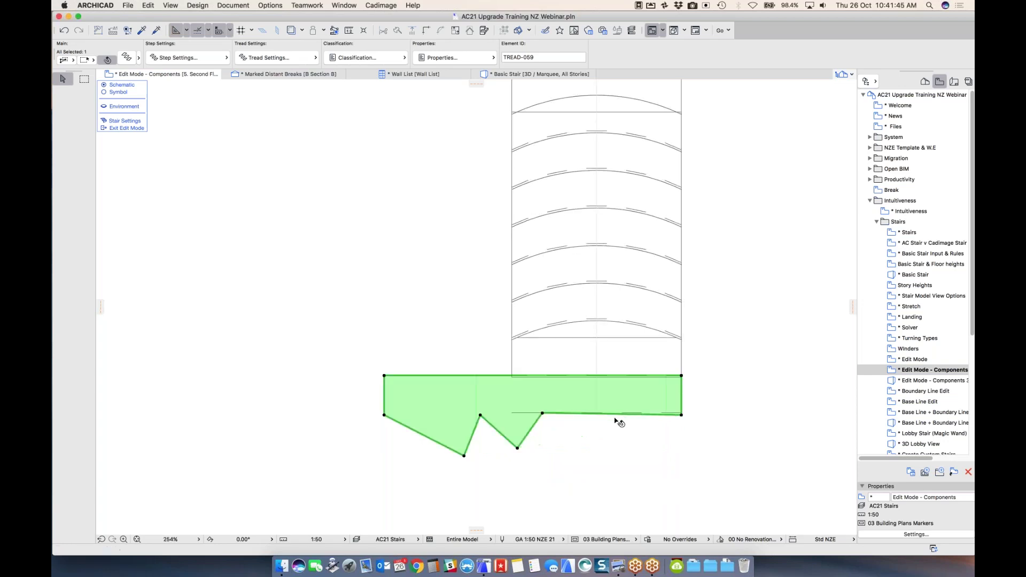
# Step: Shape a third, larger pointed projection near the right end of the lowest tread's front edge and deselect the tread
pyautogui.click(618, 414)
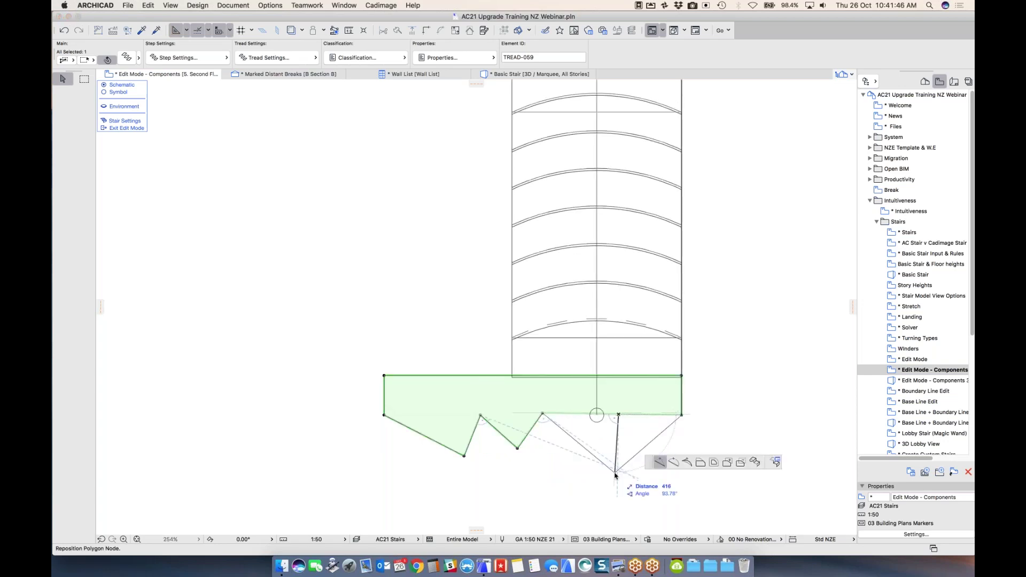
pyautogui.click(615, 474)
pyautogui.click(589, 451)
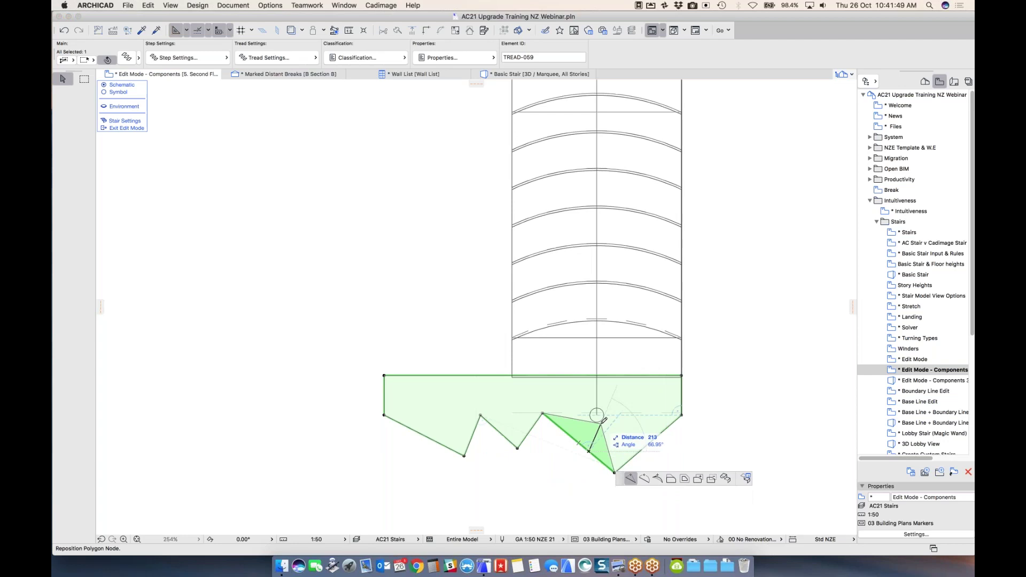
pyautogui.click(601, 422)
pyautogui.click(579, 491)
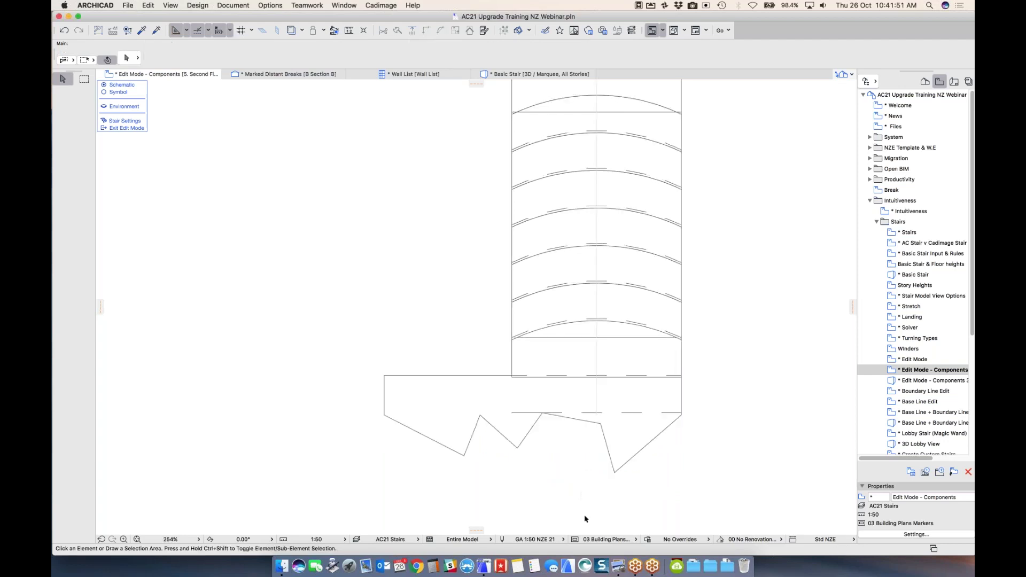
# Step: Curve the second tread's left side edge outward into a large, nearly full circle
pyautogui.click(523, 361)
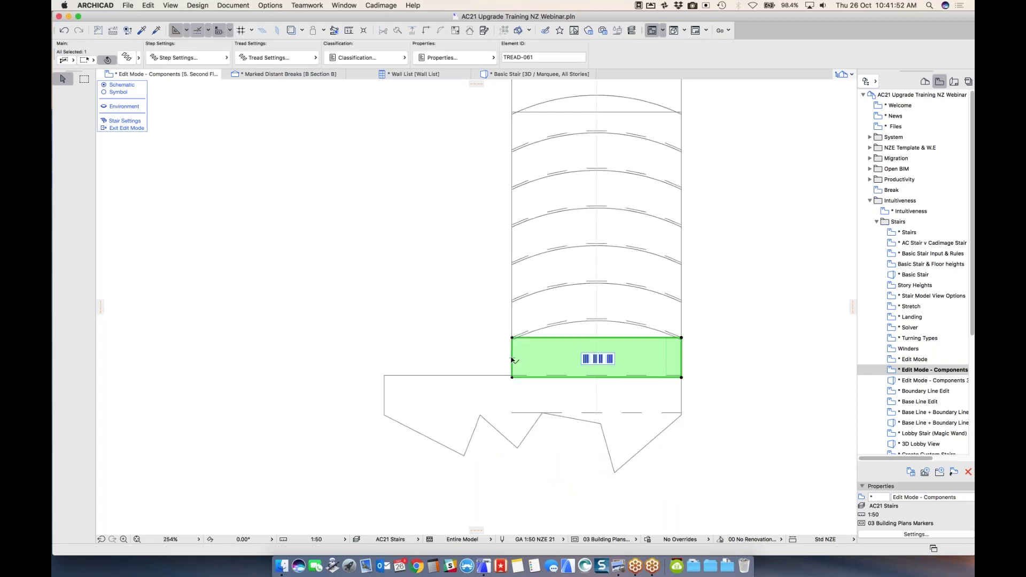
pyautogui.click(512, 359)
pyautogui.click(474, 396)
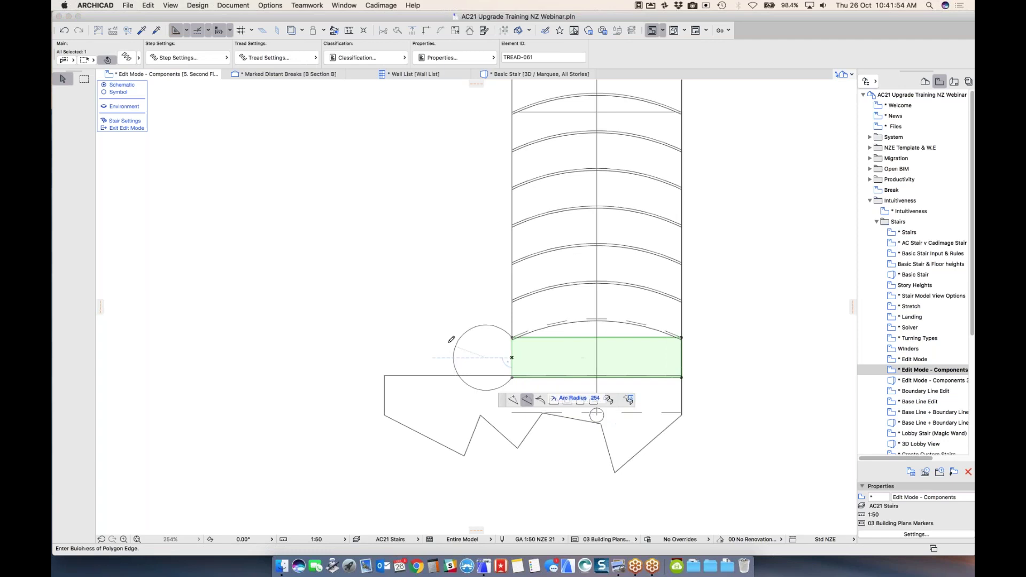
pyautogui.click(390, 346)
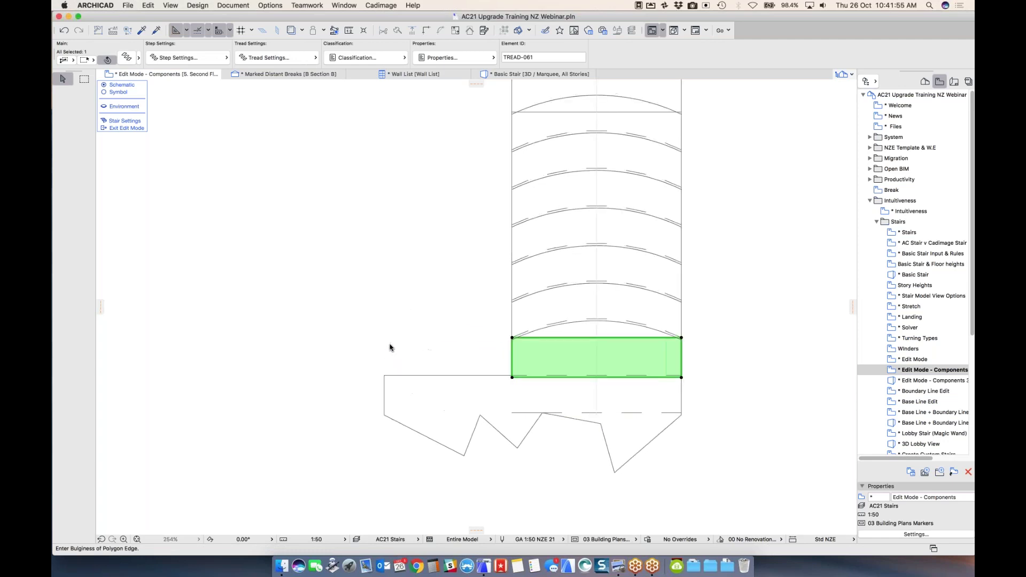
pyautogui.click(540, 496)
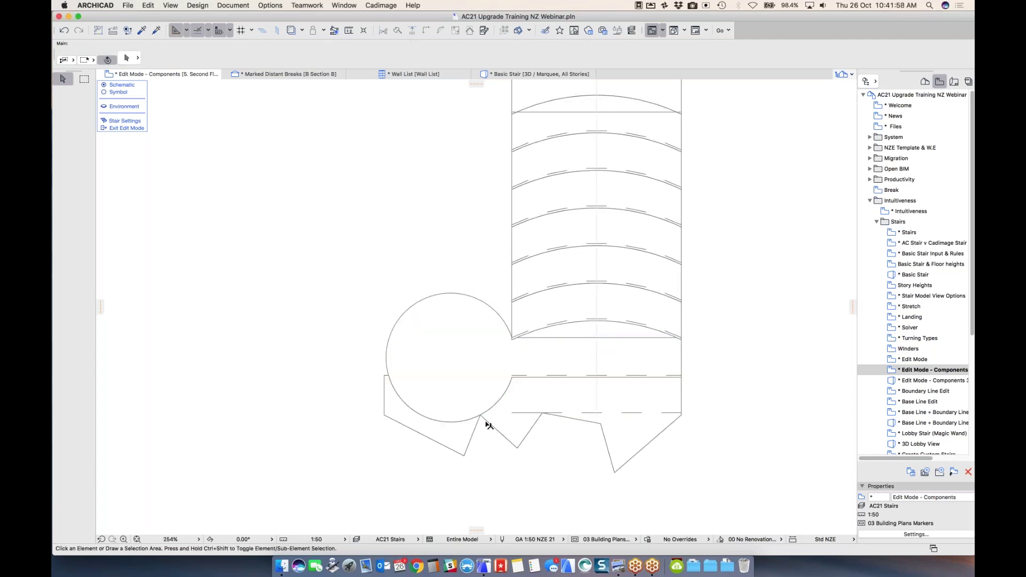
# Step: Curve the second tread's straight back edge upward into an arc with a radius of about 750
pyautogui.click(539, 317)
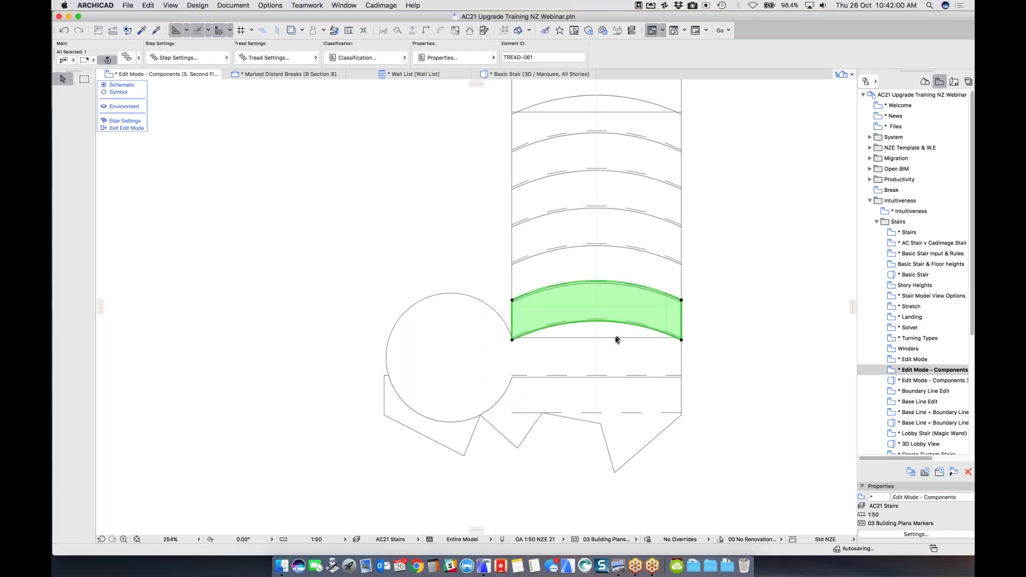
pyautogui.click(612, 338)
pyautogui.click(609, 337)
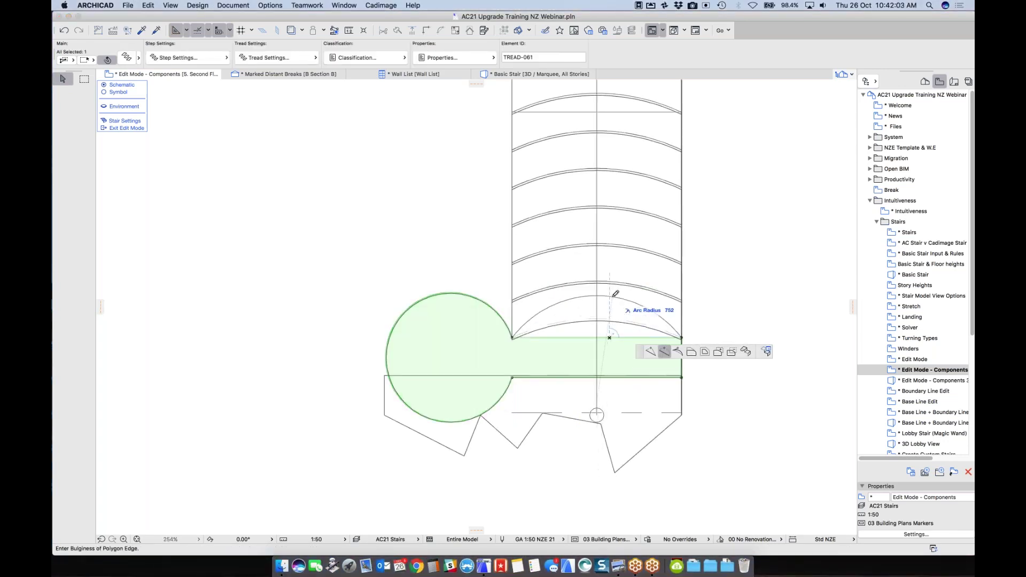
pyautogui.click(613, 297)
pyautogui.click(531, 285)
pyautogui.click(518, 279)
pyautogui.click(553, 468)
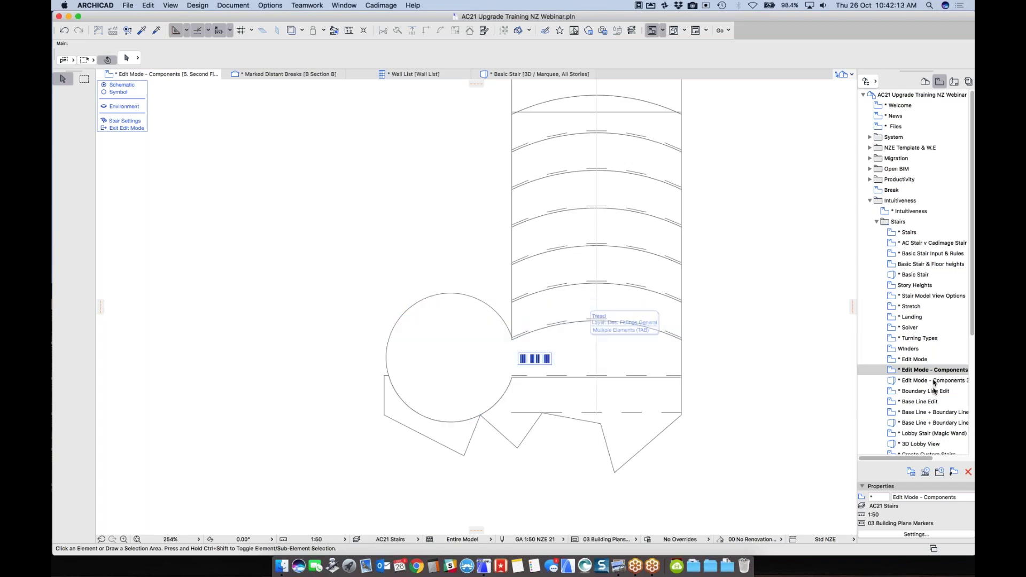
# Step: Open the Edit Mode - Components 3D view and curve the lowest tread's outer end edge into a large round shape
pyautogui.click(909, 381)
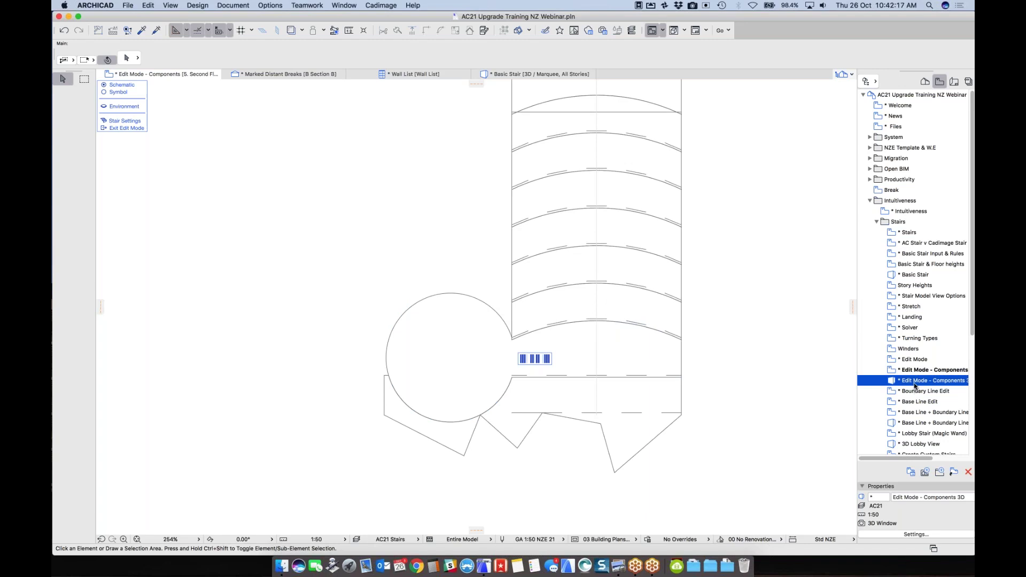
pyautogui.doubleClick(915, 381)
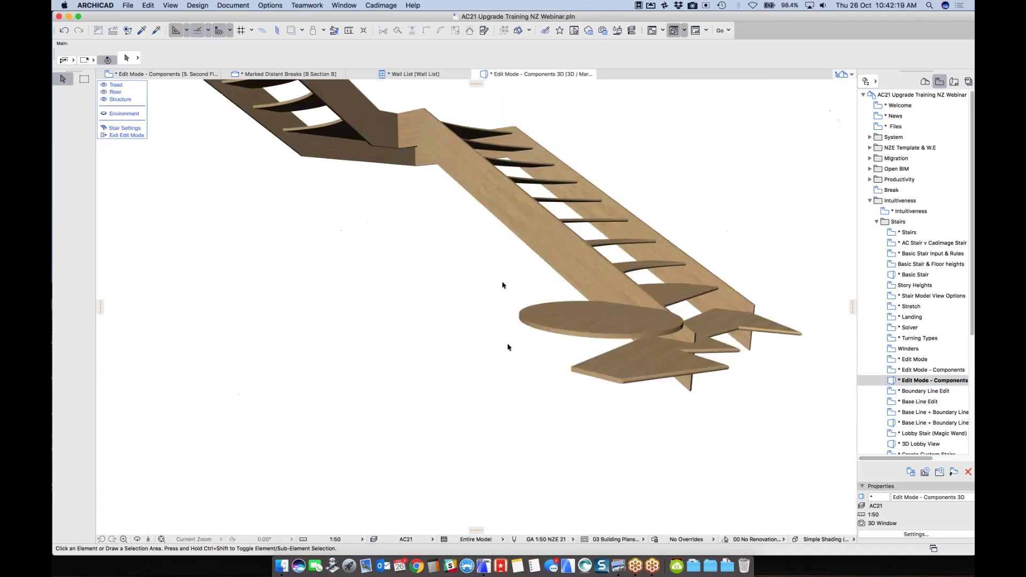
pyautogui.click(606, 374)
pyautogui.click(607, 375)
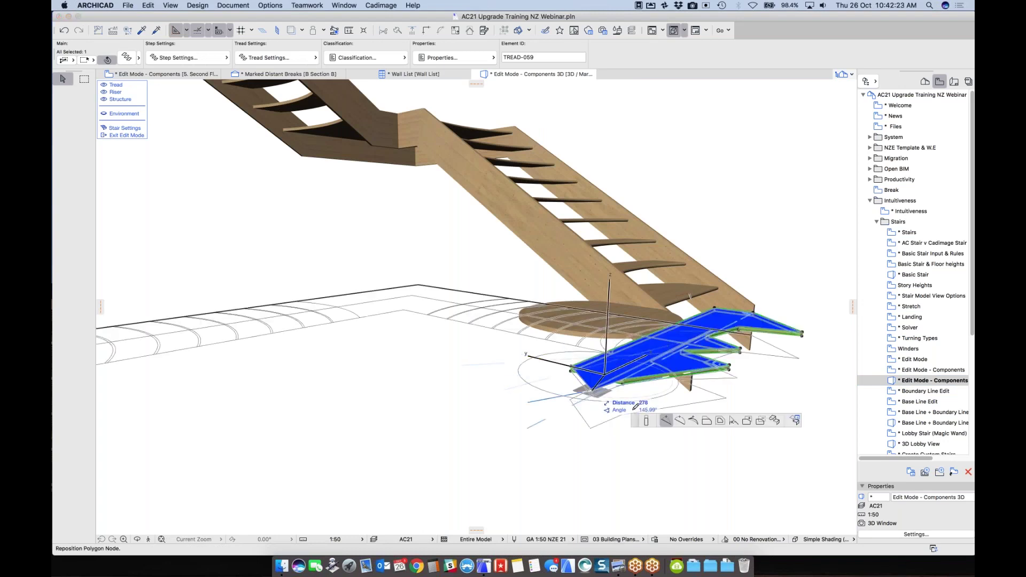
pyautogui.click(679, 420)
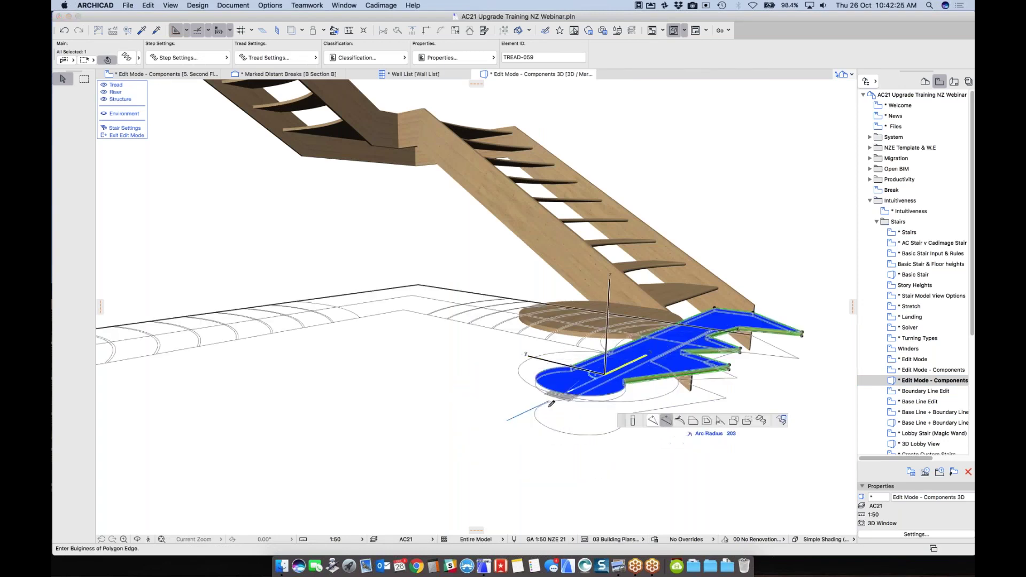
pyautogui.click(544, 411)
pyautogui.click(726, 218)
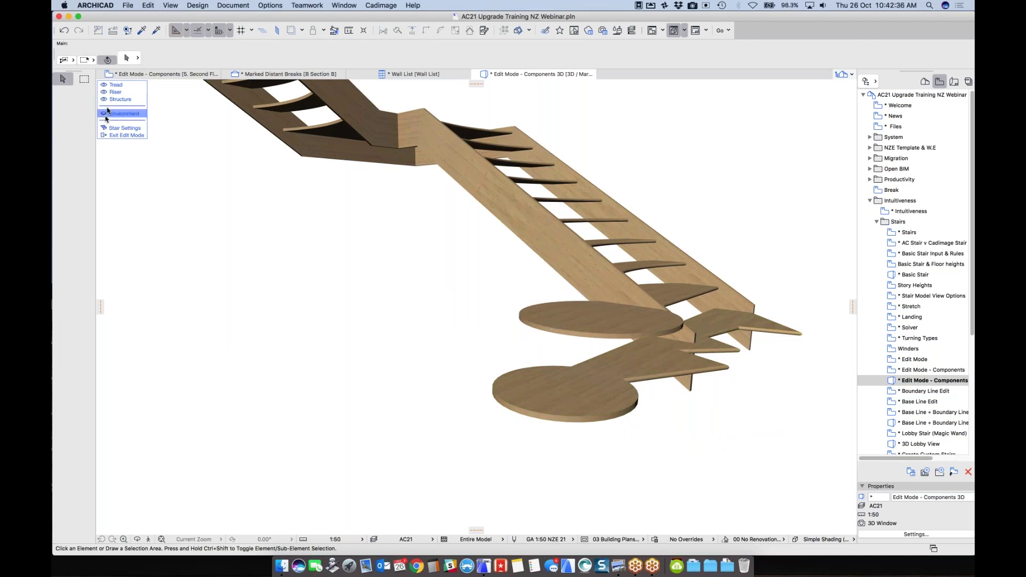
# Step: Display the stair's environment again and leave stair edit mode, selecting the whole stair in 3D
pyautogui.click(104, 114)
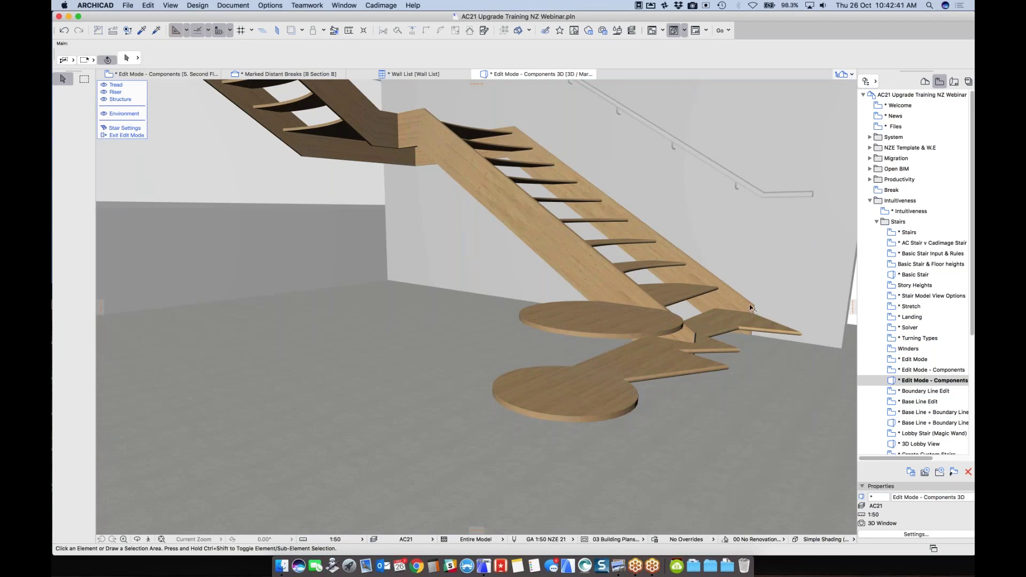
pyautogui.press('Escape')
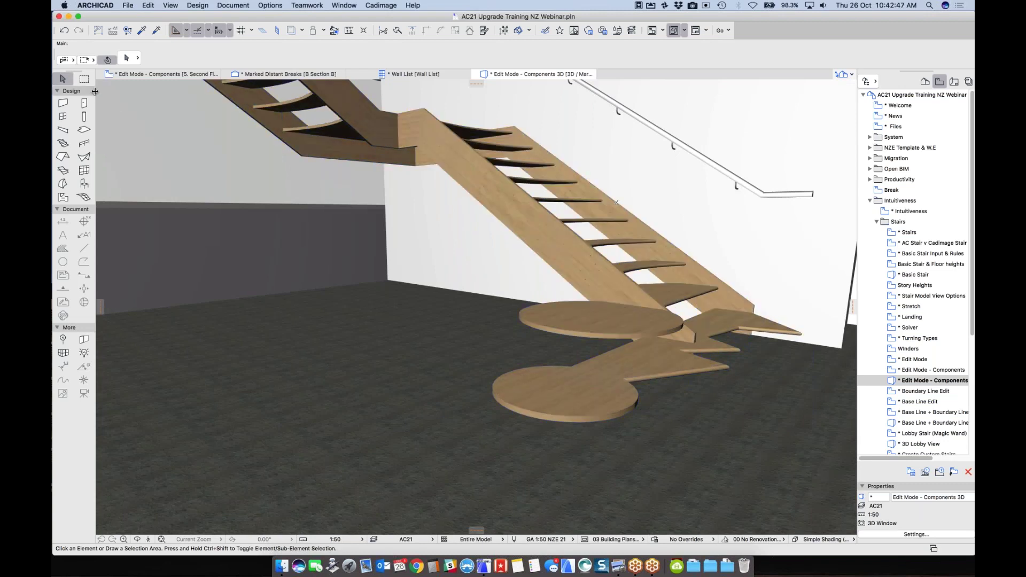
pyautogui.click(689, 364)
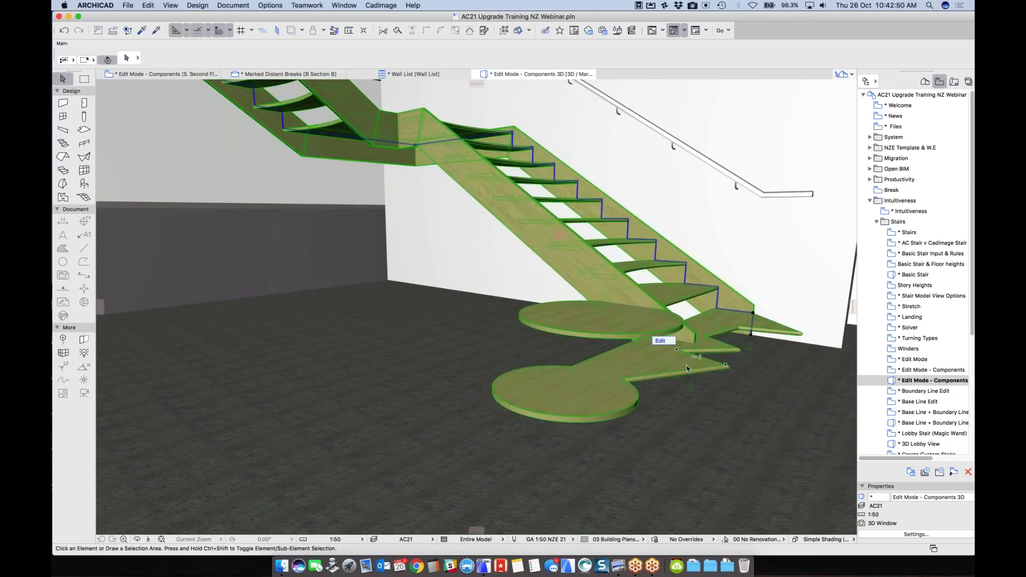
pyautogui.click(789, 365)
pyautogui.click(627, 304)
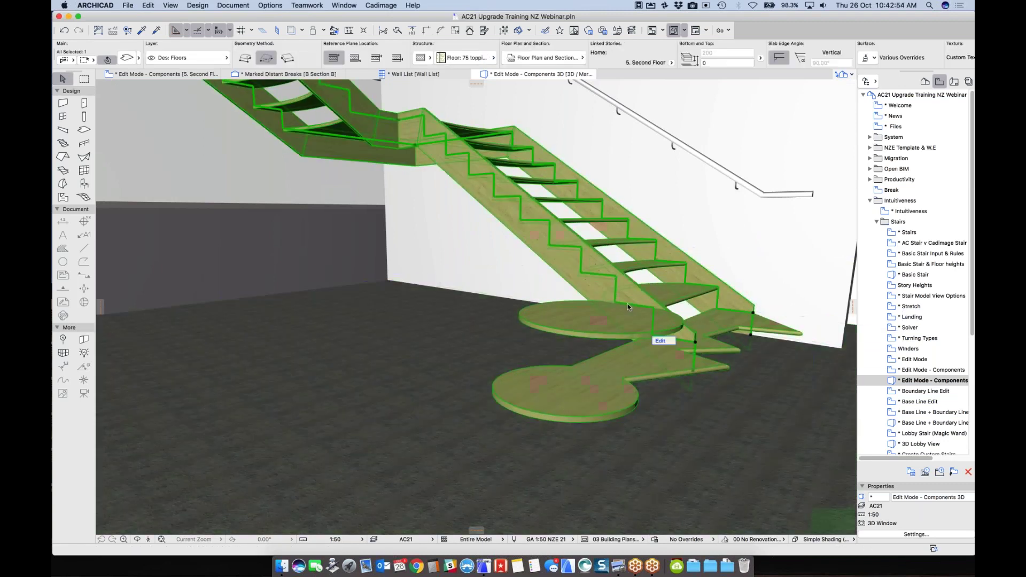
# Step: Open the Boundary Line Edit plan view, leaving the stair there unselected
pyautogui.press('Escape')
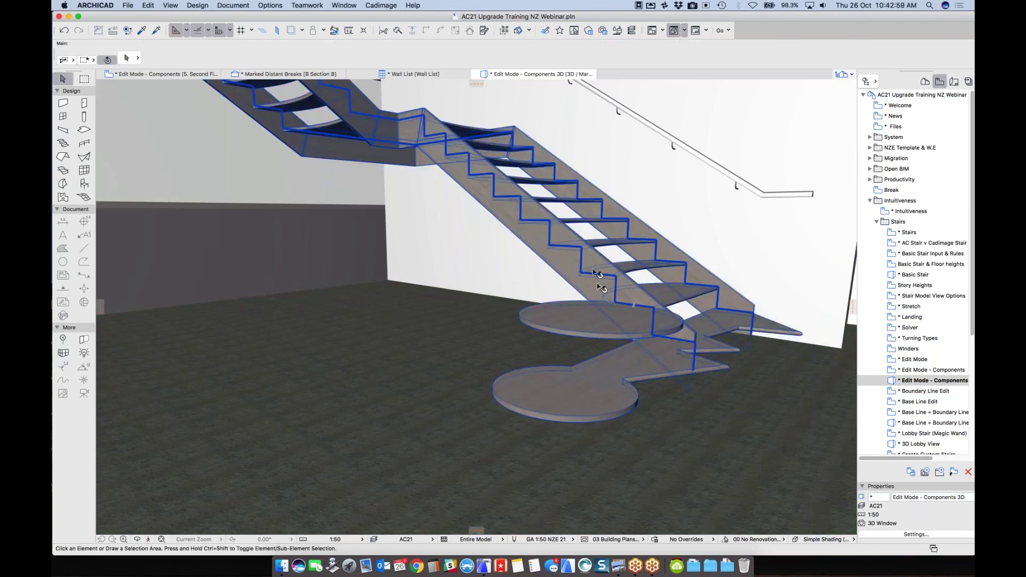
pyautogui.click(598, 404)
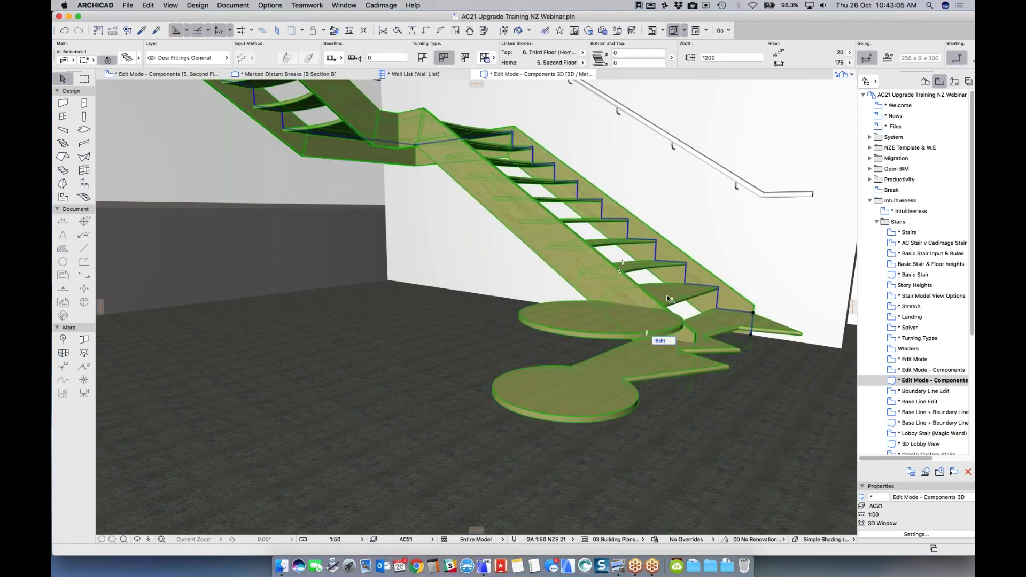
pyautogui.click(916, 391)
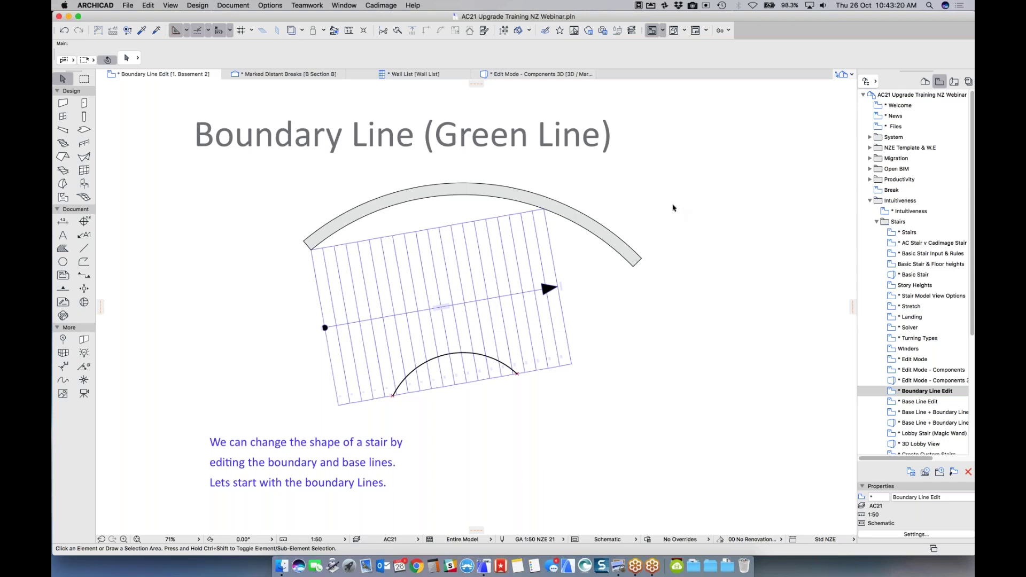
pyautogui.click(846, 516)
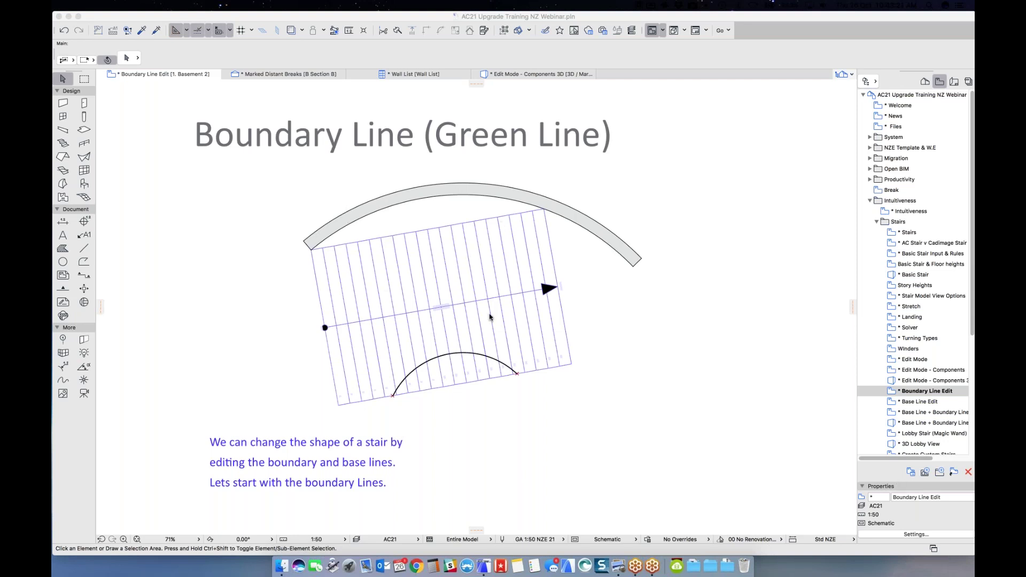
pyautogui.click(447, 293)
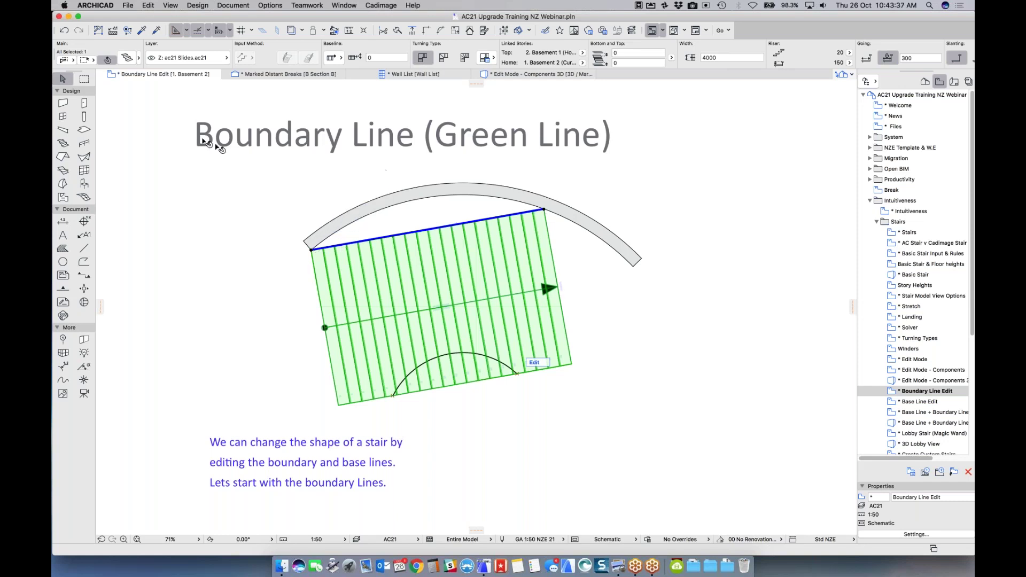
pyautogui.click(595, 378)
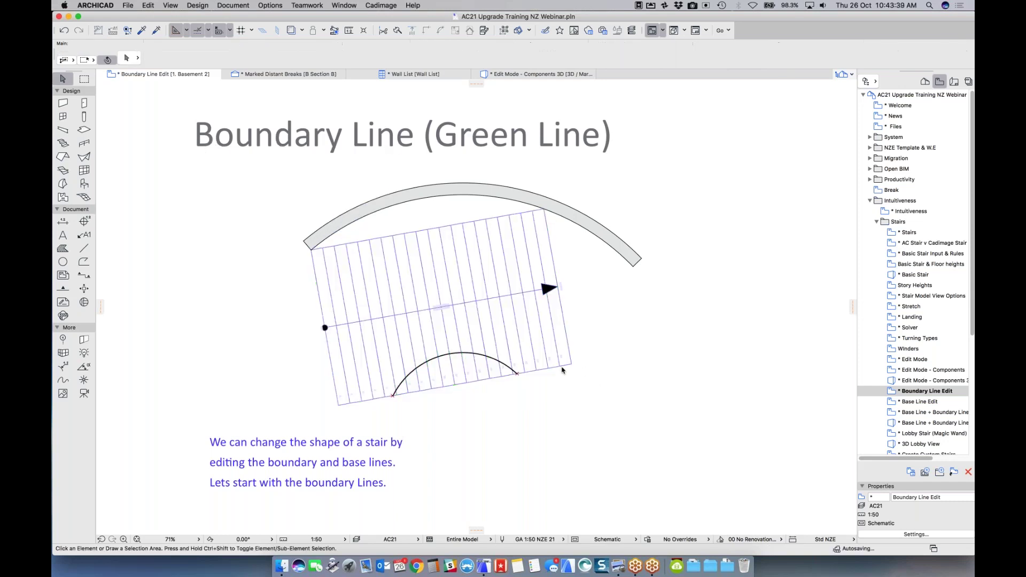
# Step: Curve the stair's upper boundary line outward to follow the inner face of the curved wall
pyautogui.click(571, 364)
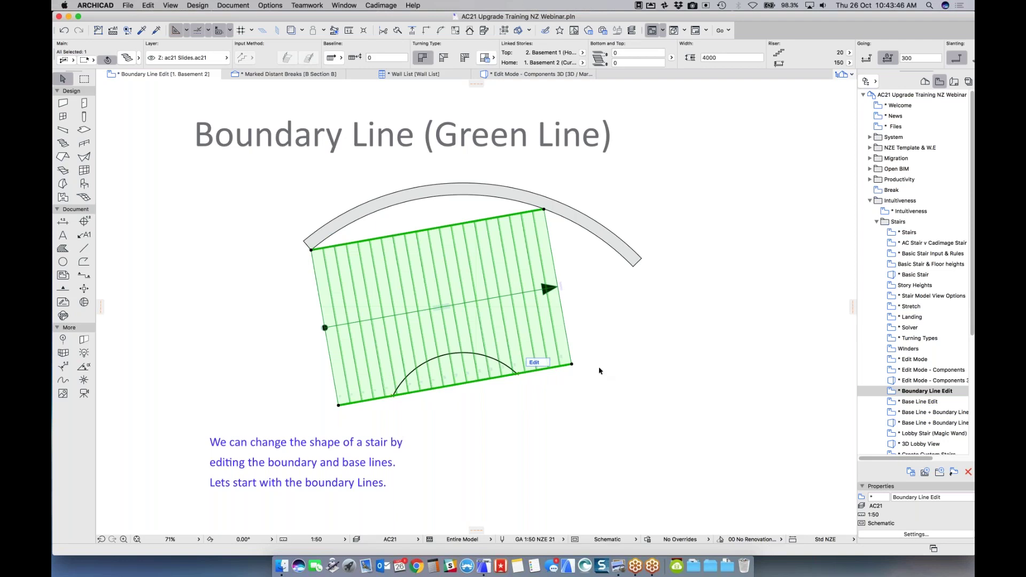
pyautogui.click(437, 231)
pyautogui.click(490, 275)
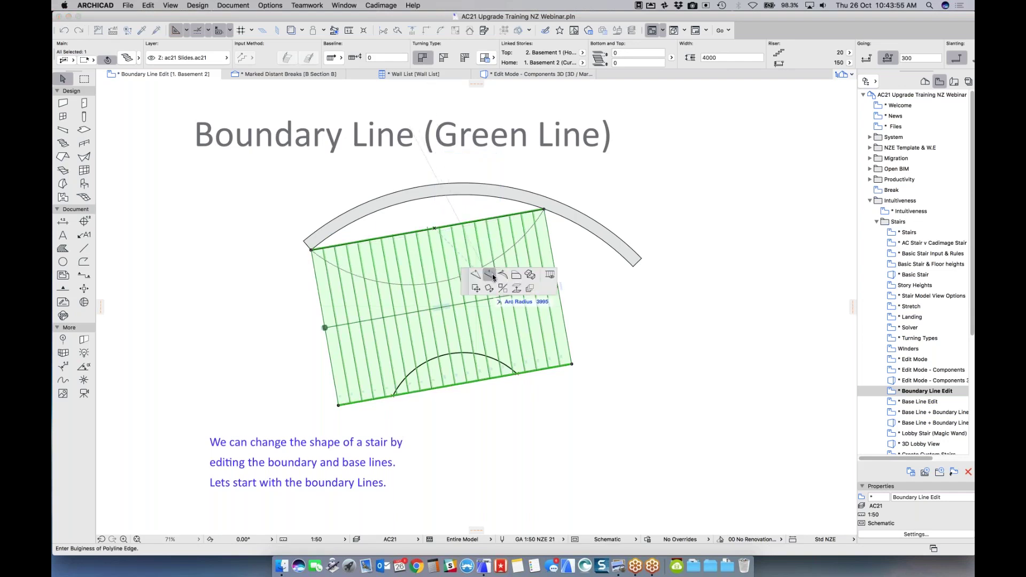
pyautogui.click(459, 193)
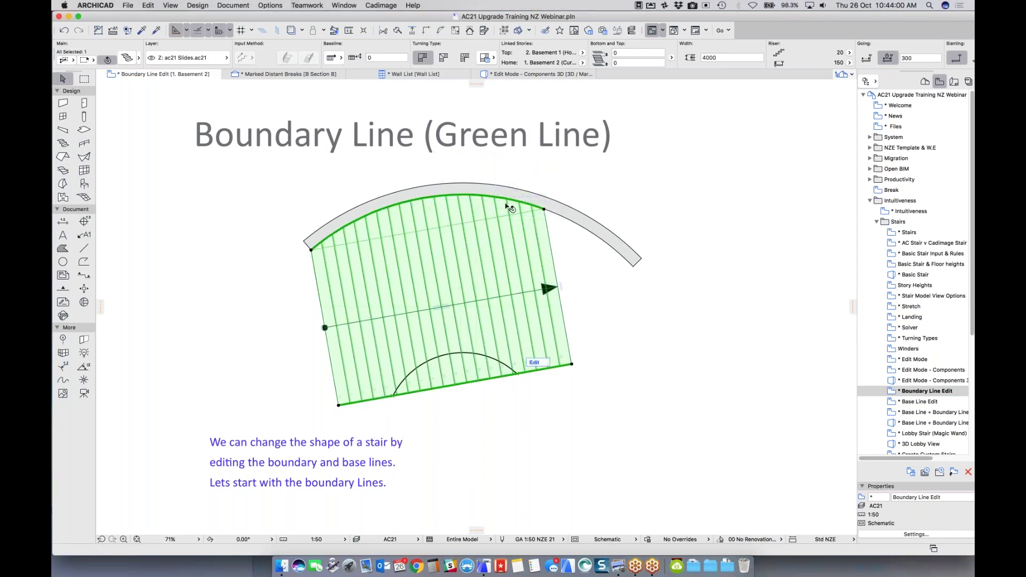
# Step: Add two nodes to the stair's lower boundary line, one at each end of the small drawn arc
pyautogui.click(472, 381)
pyautogui.click(514, 426)
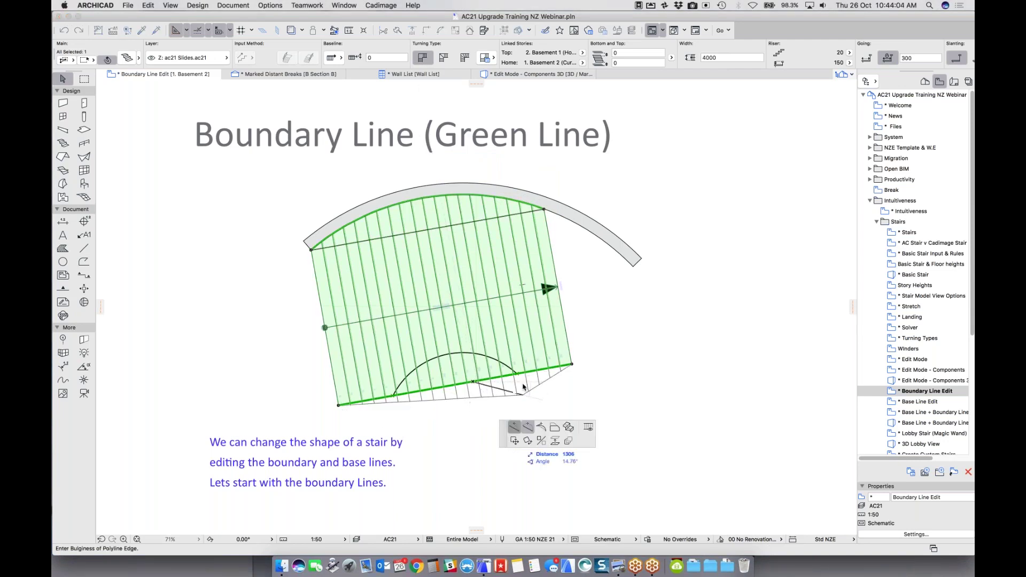
pyautogui.click(518, 374)
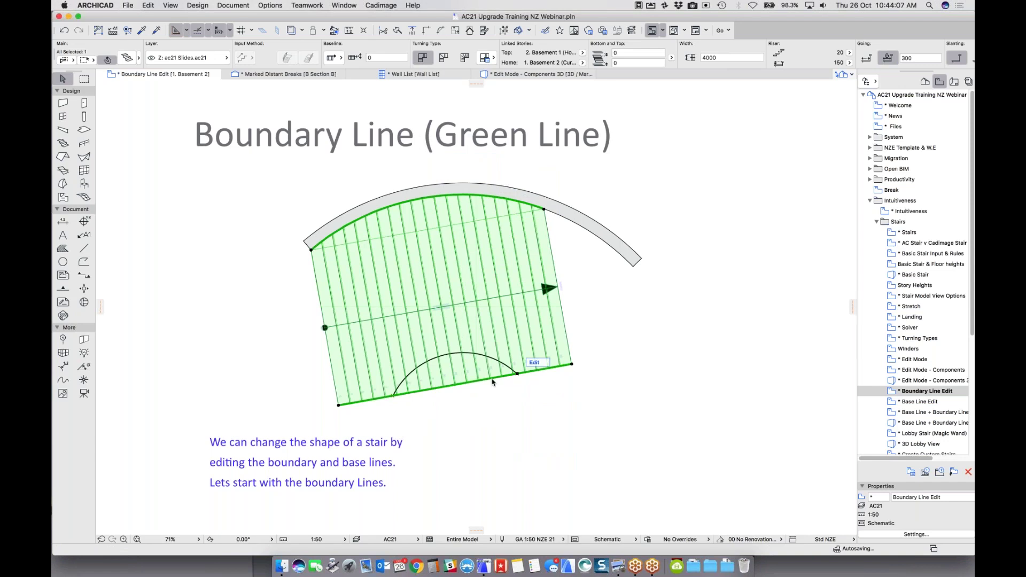
pyautogui.click(485, 380)
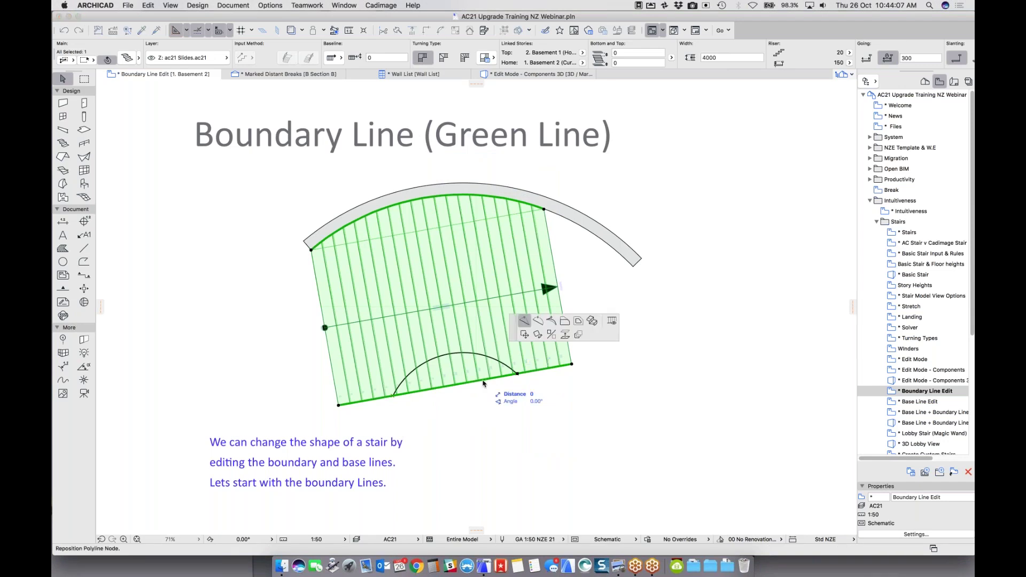
pyautogui.click(392, 396)
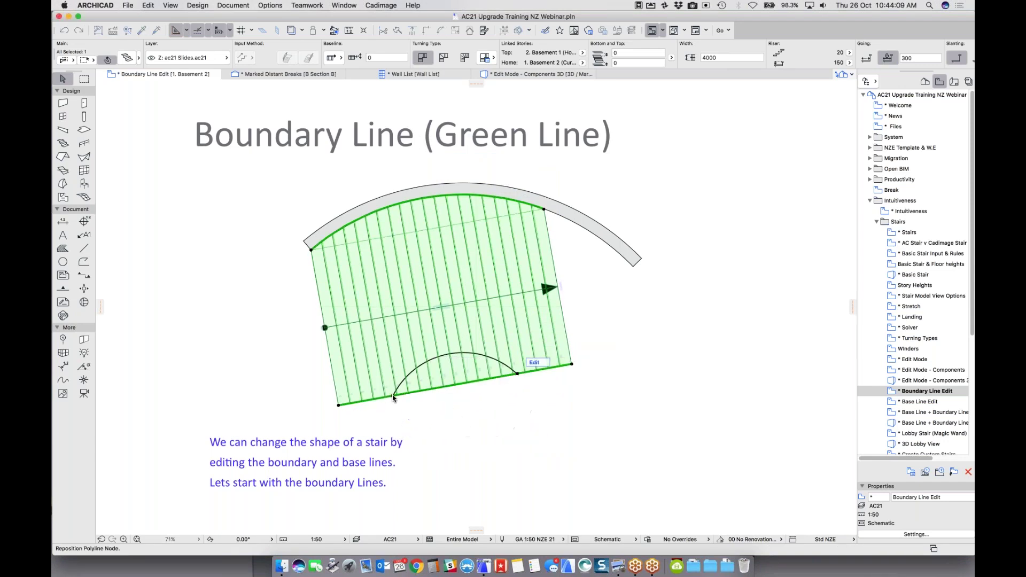
# Step: Curve the lower boundary segment between the two added nodes to match the small arc, and deselect the stair
pyautogui.click(424, 394)
pyautogui.click(479, 436)
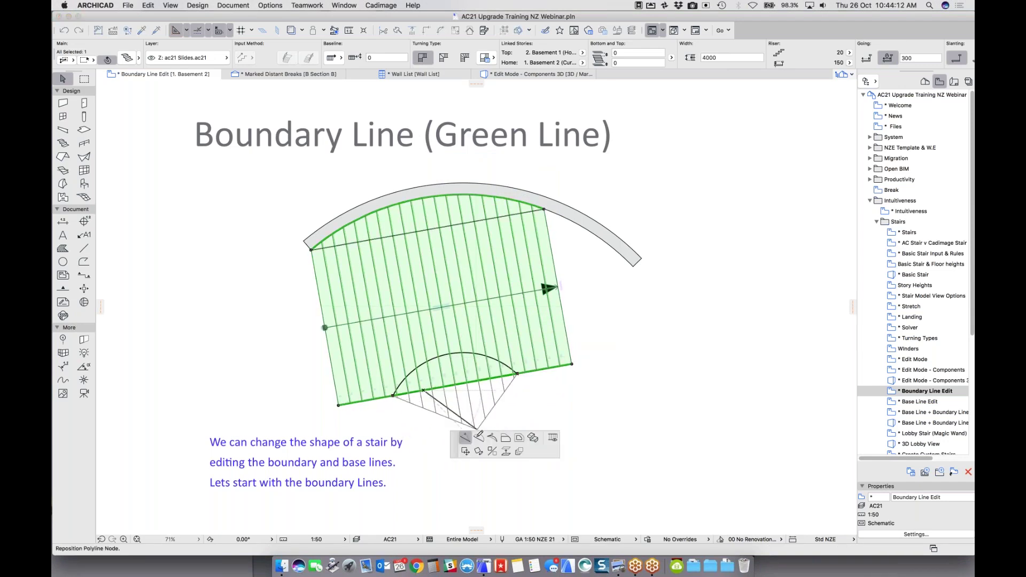
pyautogui.click(460, 353)
pyautogui.click(546, 423)
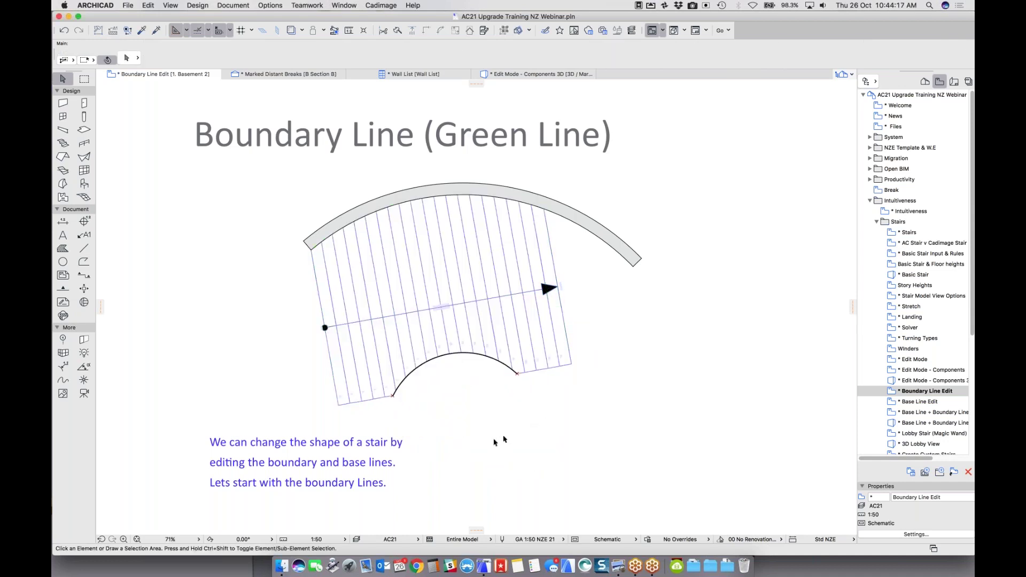
pyautogui.scroll(5, 453, 438)
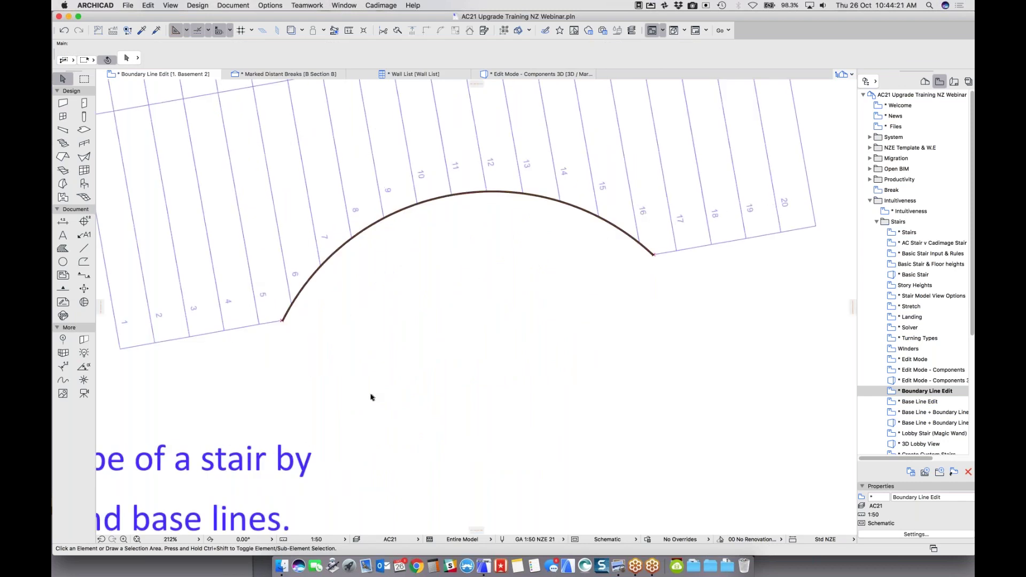
pyautogui.scroll(-5, 373, 400)
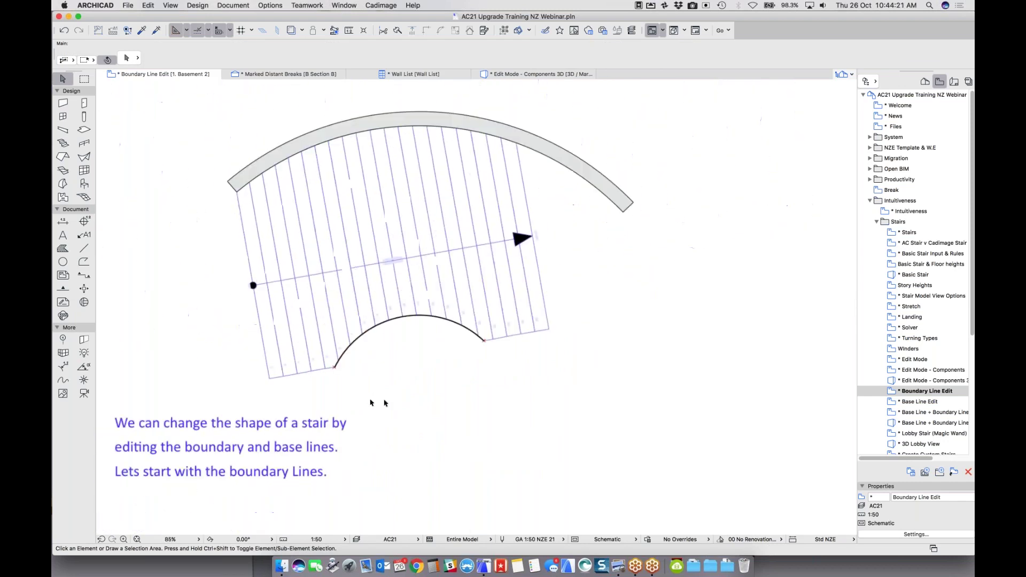
# Step: Open the Base Line Edit view and curve the stair's base line to follow the inner face of the curved wall
pyautogui.doubleClick(918, 402)
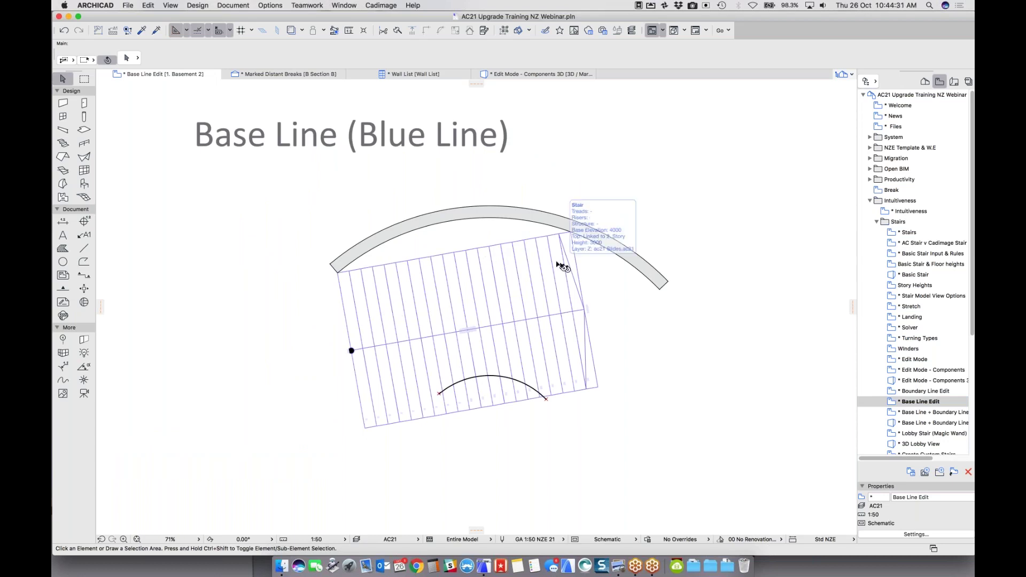
pyautogui.click(507, 300)
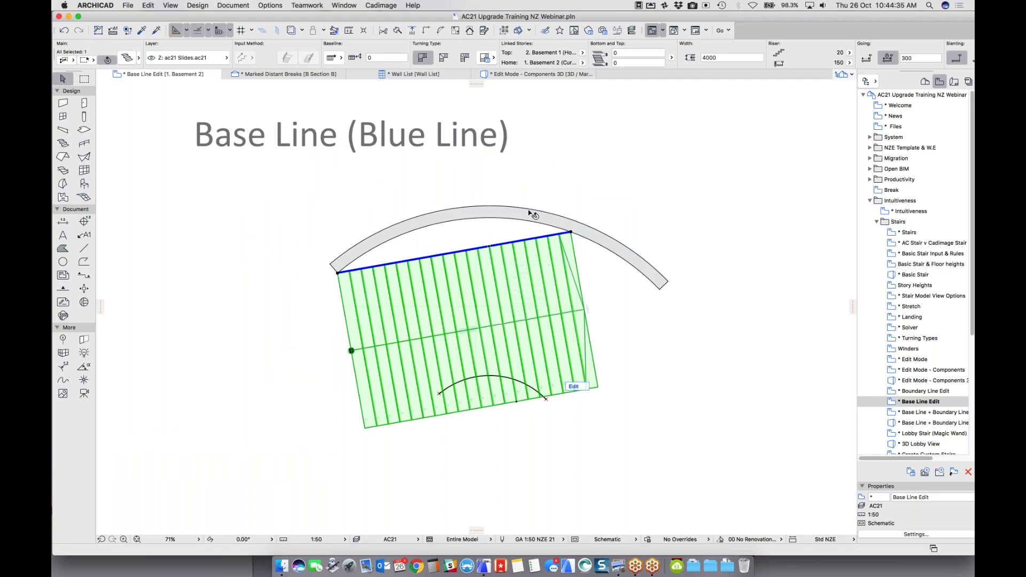
pyautogui.click(510, 245)
pyautogui.click(562, 289)
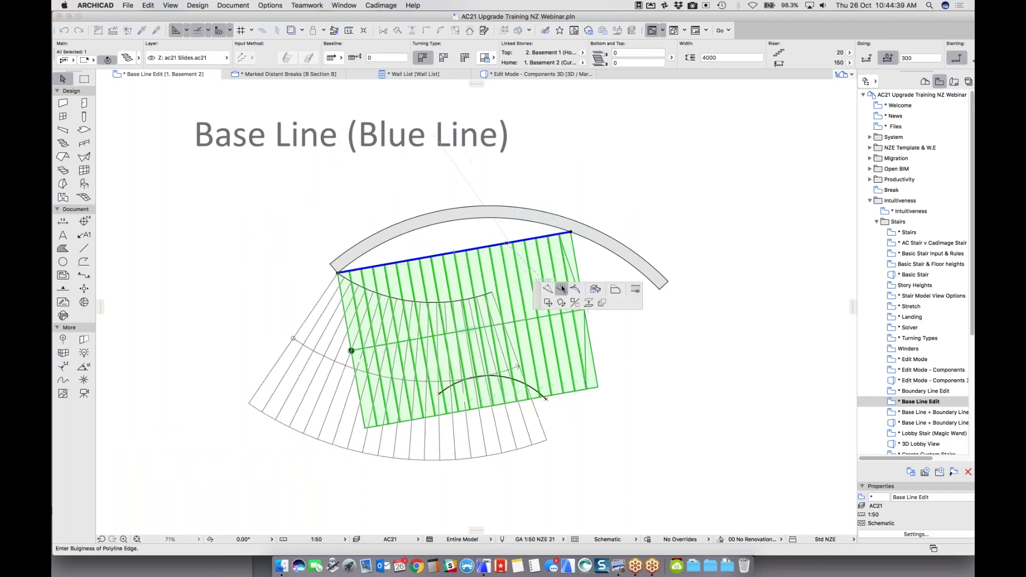
pyautogui.click(513, 217)
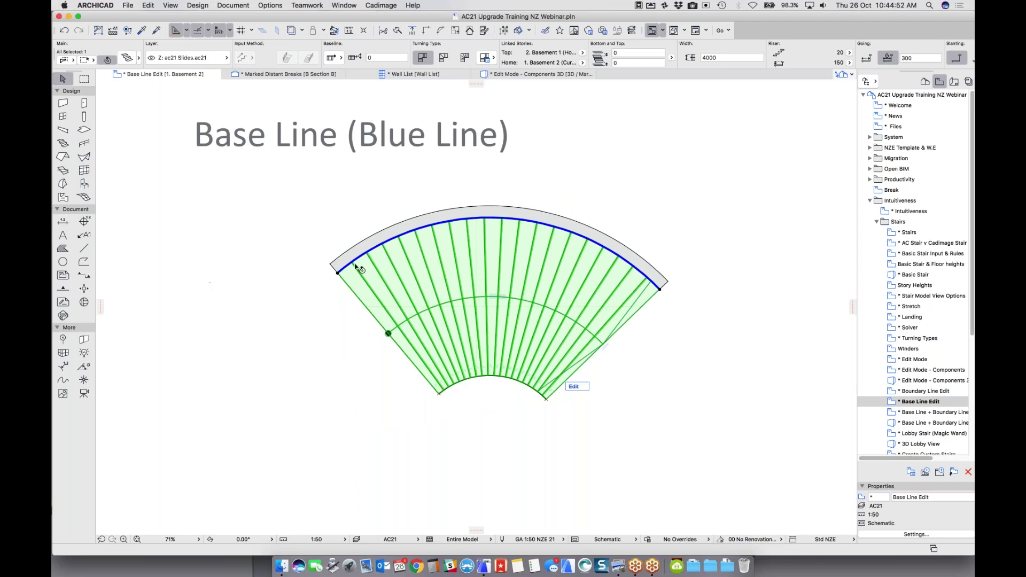
pyautogui.click(648, 239)
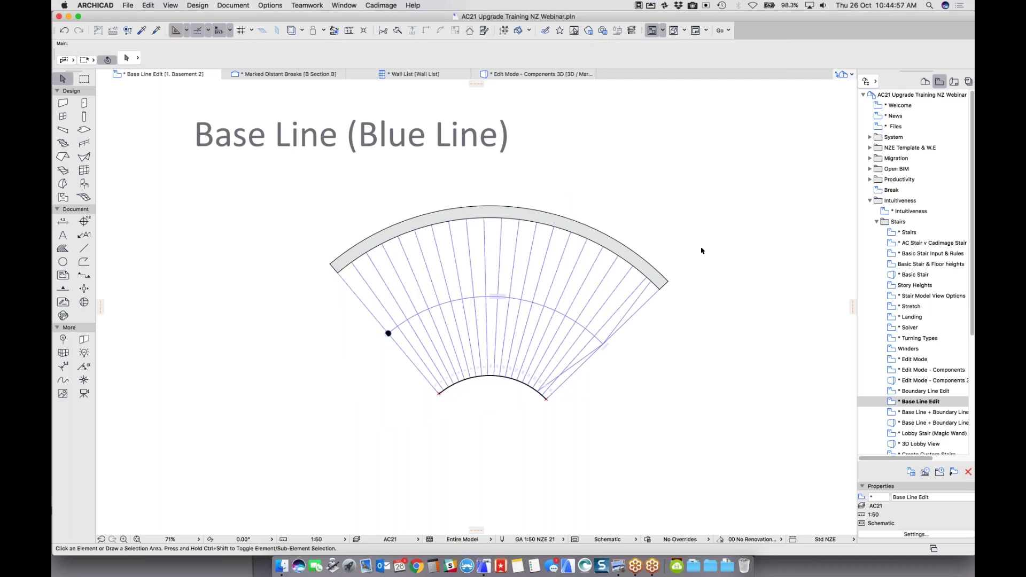
# Step: Open the Base Line + Boundary Line Edit view and curve the stair's base line along the wall's inner face
pyautogui.doubleClick(940, 414)
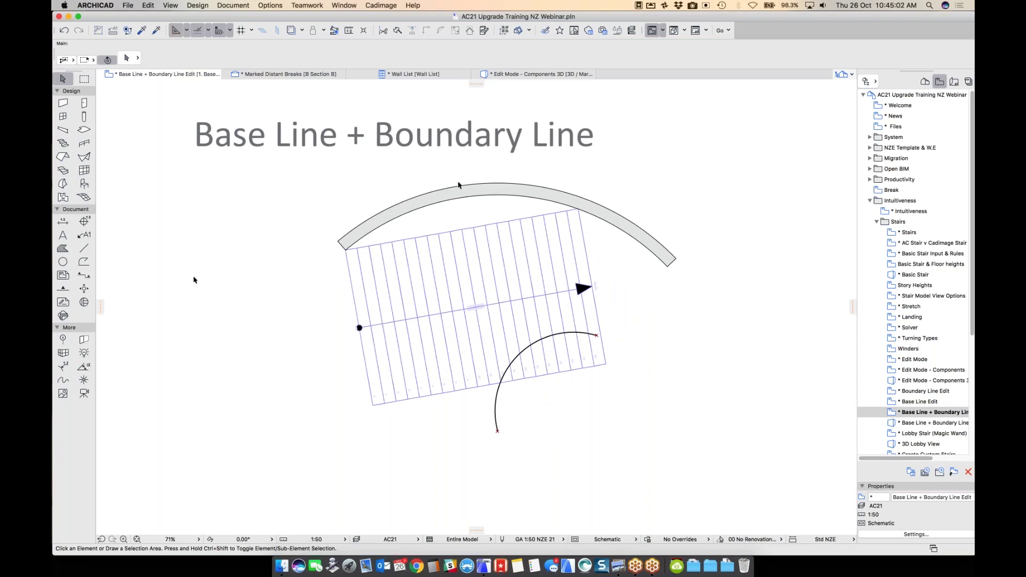
pyautogui.click(464, 240)
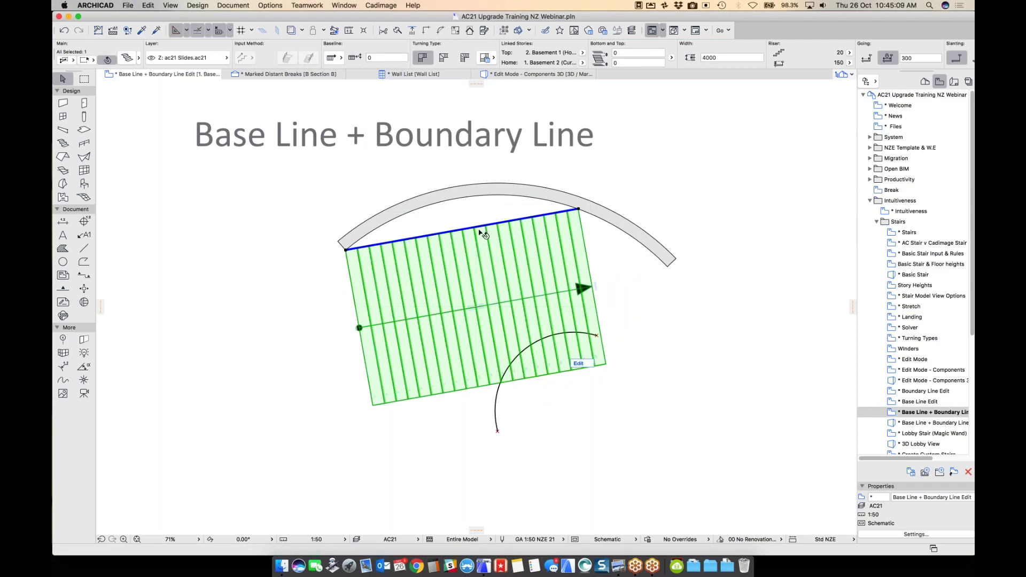
pyautogui.click(480, 231)
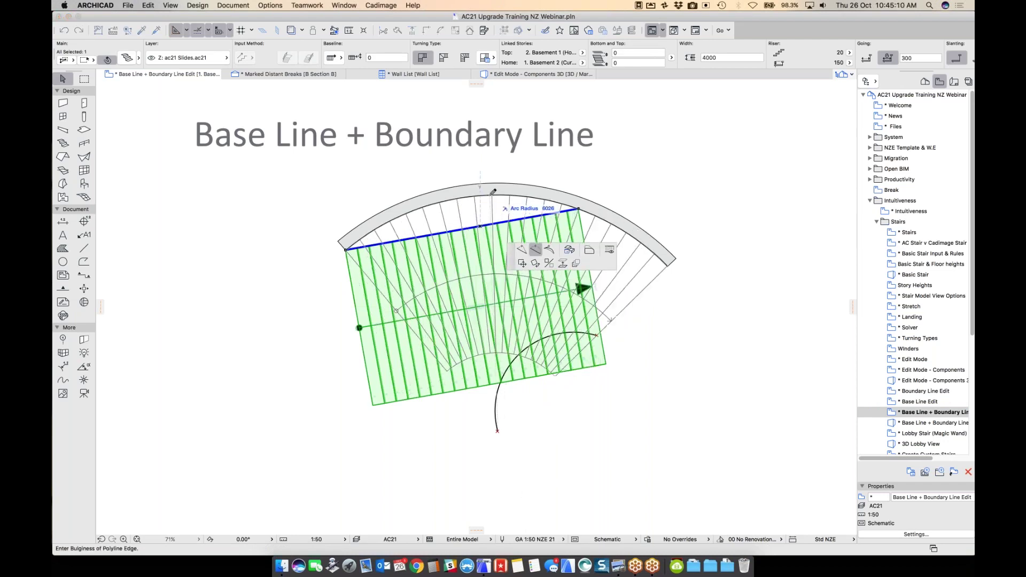
pyautogui.click(492, 193)
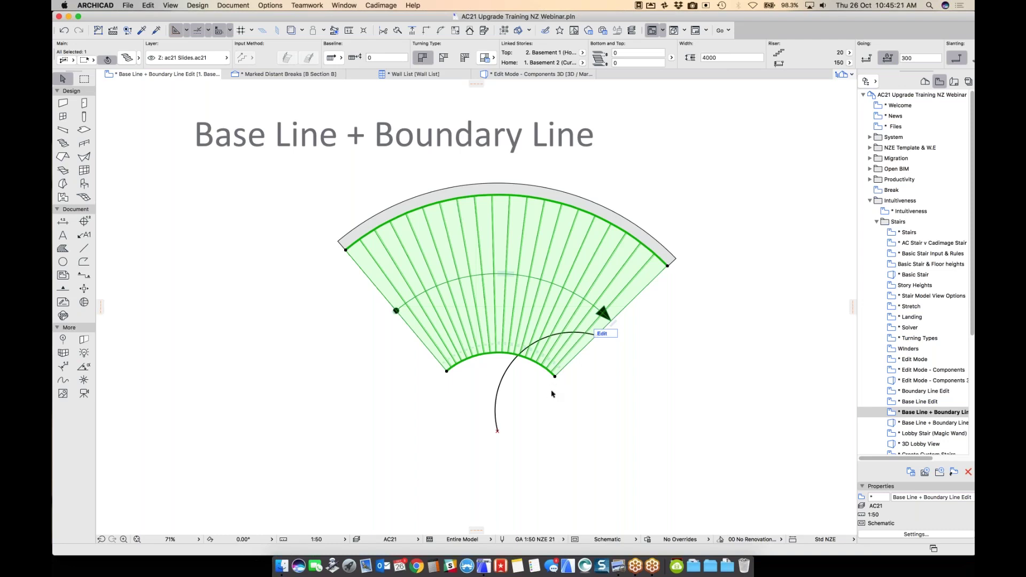
# Step: Move the two end nodes of the stair's inner boundary line to the ends of the drawn arc
pyautogui.click(554, 376)
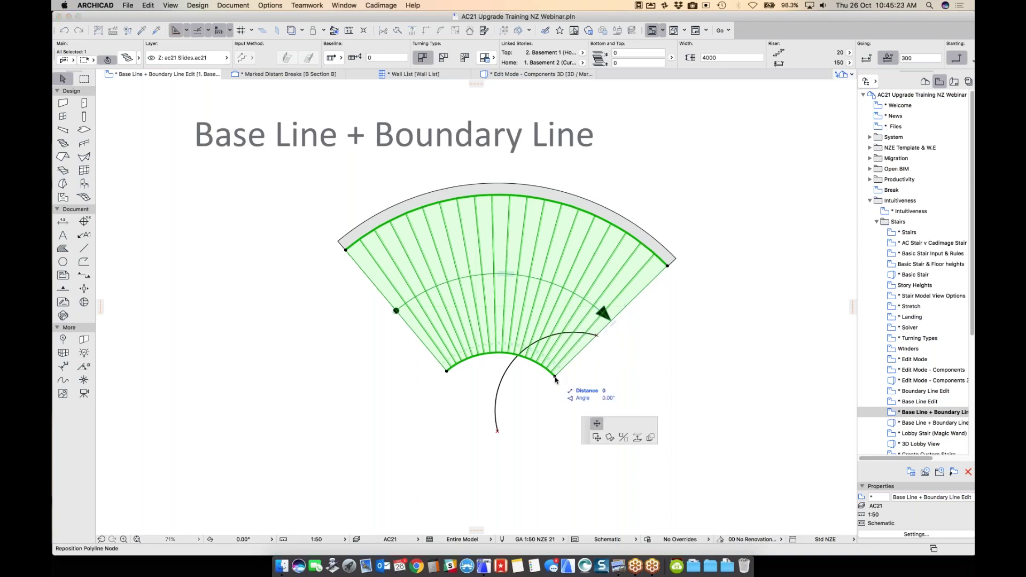
pyautogui.click(593, 334)
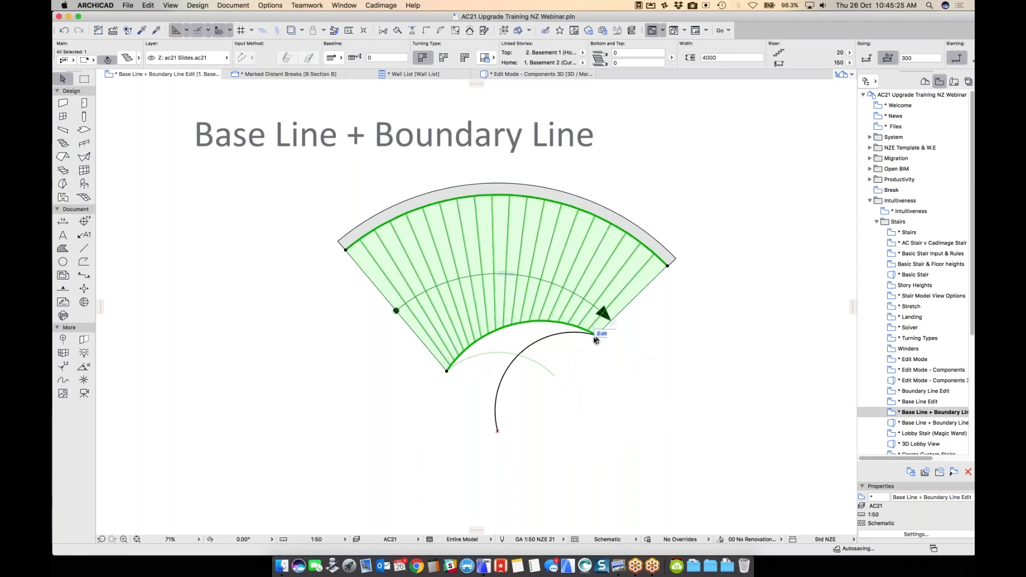
pyautogui.click(448, 371)
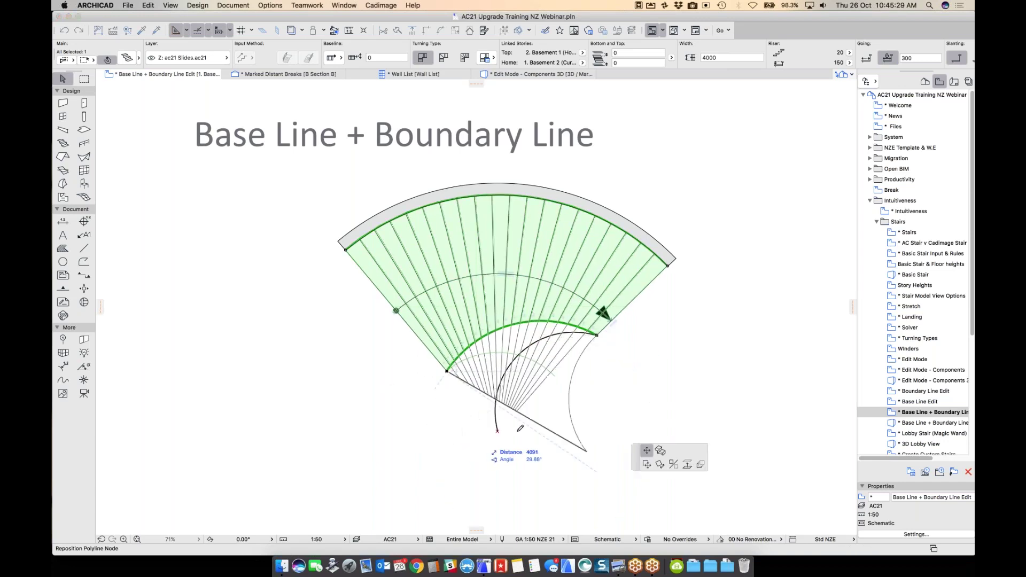
pyautogui.click(497, 432)
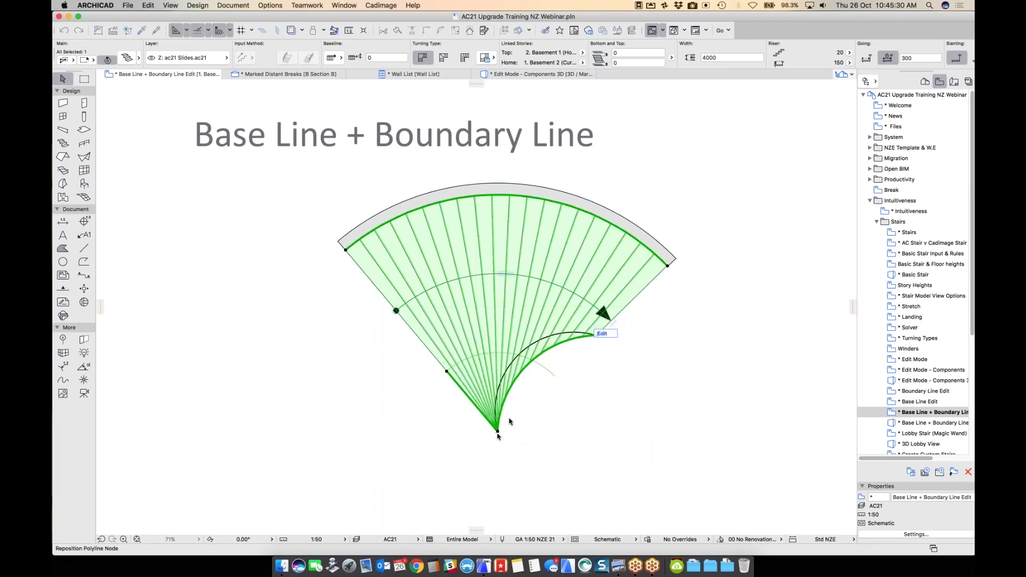
# Step: Adjust the inner boundary line's curvature to match the drawn arc, and deselect the stair
pyautogui.click(520, 375)
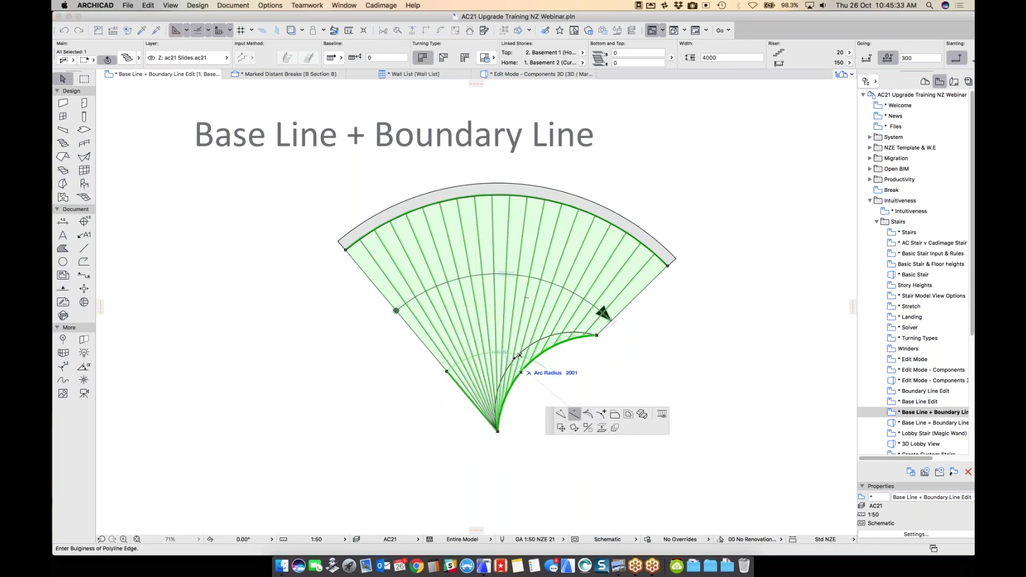
pyautogui.click(517, 356)
pyautogui.click(526, 421)
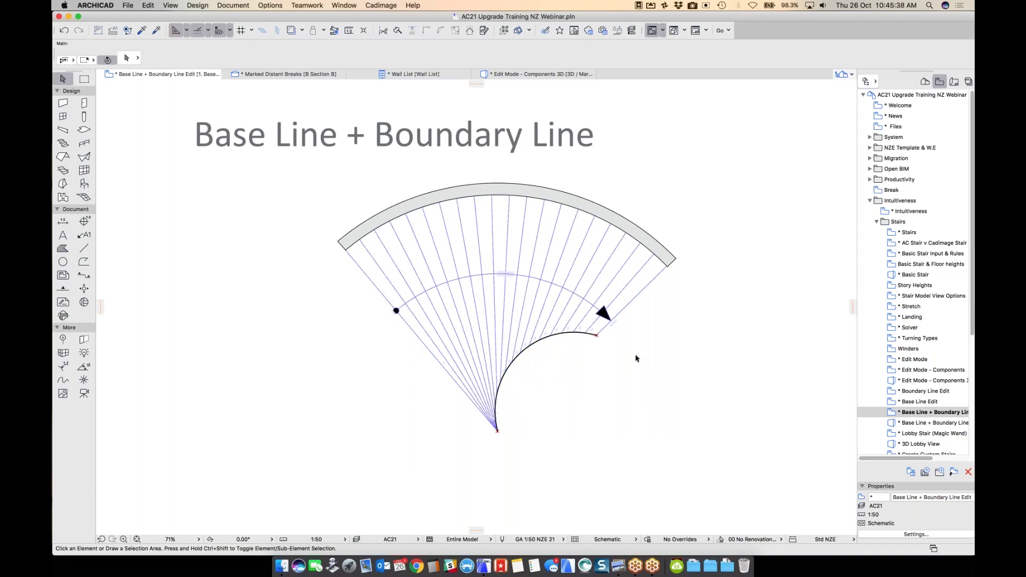
# Step: Open the Base Line + Boundary Line Edit Perspective view and examine the reshaped stairs up close in 3D
pyautogui.doubleClick(935, 424)
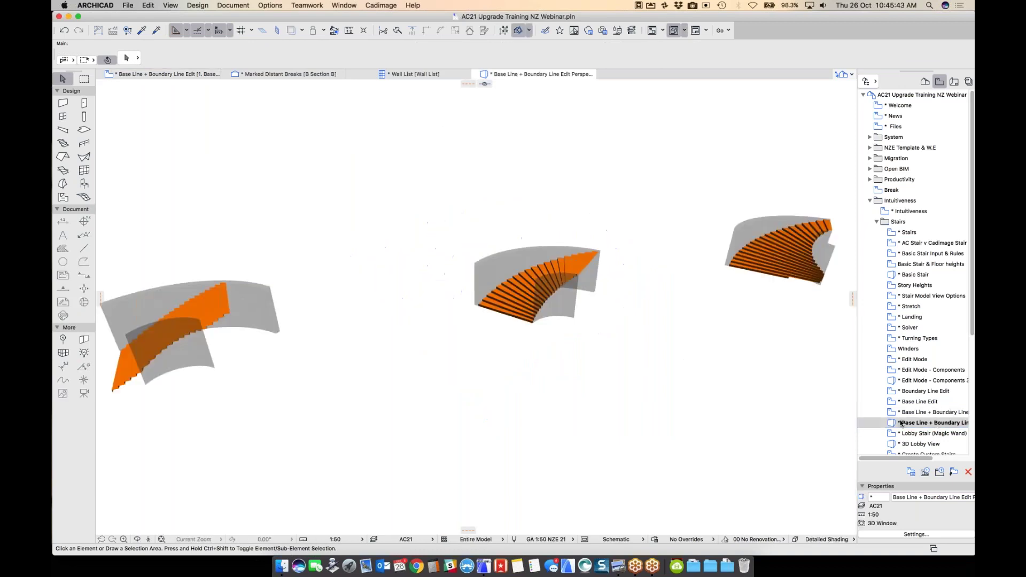
pyautogui.keyDown('shift'); pyautogui.moveTo(257, 348); pyautogui.dragTo(389, 299, button='middle'); pyautogui.keyUp('shift')
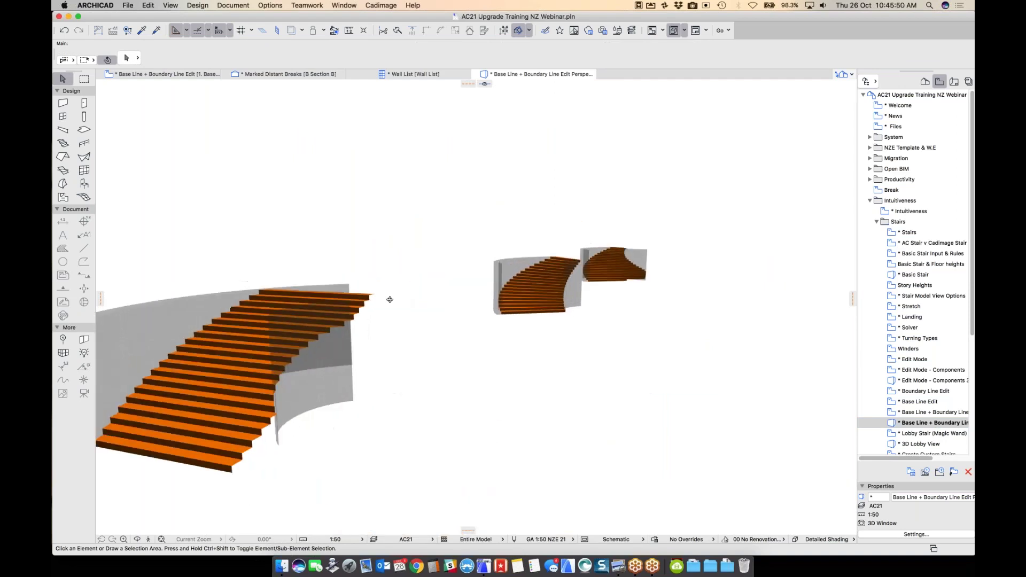
pyautogui.scroll(8, 532, 263)
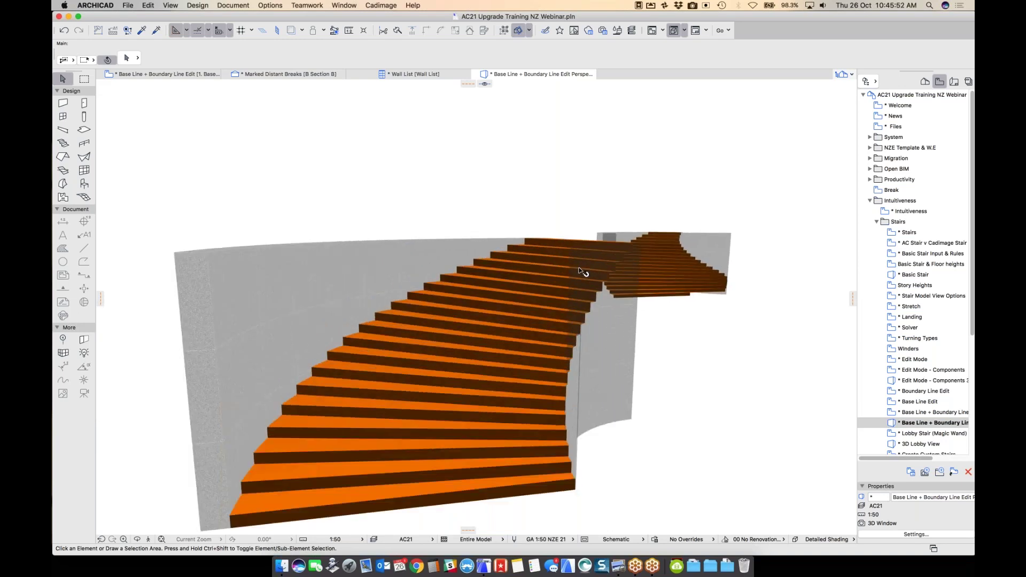
# Step: Examine the reshaped stair's curved edges and tapering treads against both walls from above in 3D
pyautogui.keyDown('shift'); pyautogui.moveTo(540, 287); pyautogui.dragTo(307, 341, button='middle'); pyautogui.keyUp('shift')
pyautogui.scroll(10, 804, 176)
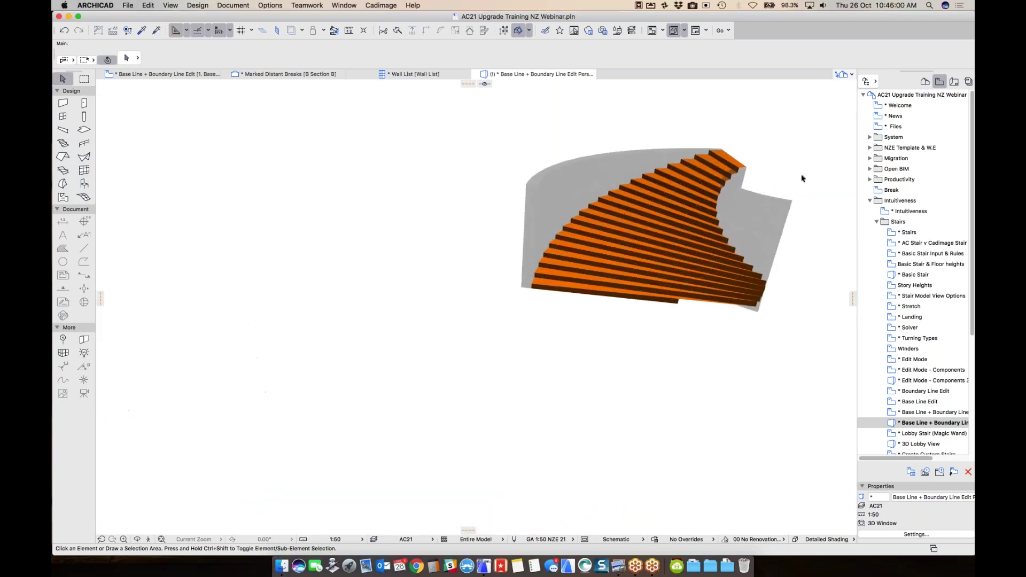
pyautogui.moveTo(732, 220)
pyautogui.keyDown('shift'); pyautogui.mouseDown(button='middle')
pyautogui.moveTo(625, 307)
pyautogui.moveTo(632, 297)
pyautogui.moveTo(805, 280)
pyautogui.moveTo(694, 415)
pyautogui.moveTo(206, 258)
pyautogui.moveTo(62, 278)
pyautogui.moveTo(678, 261)
pyautogui.mouseUp(button='middle'); pyautogui.keyUp('shift')
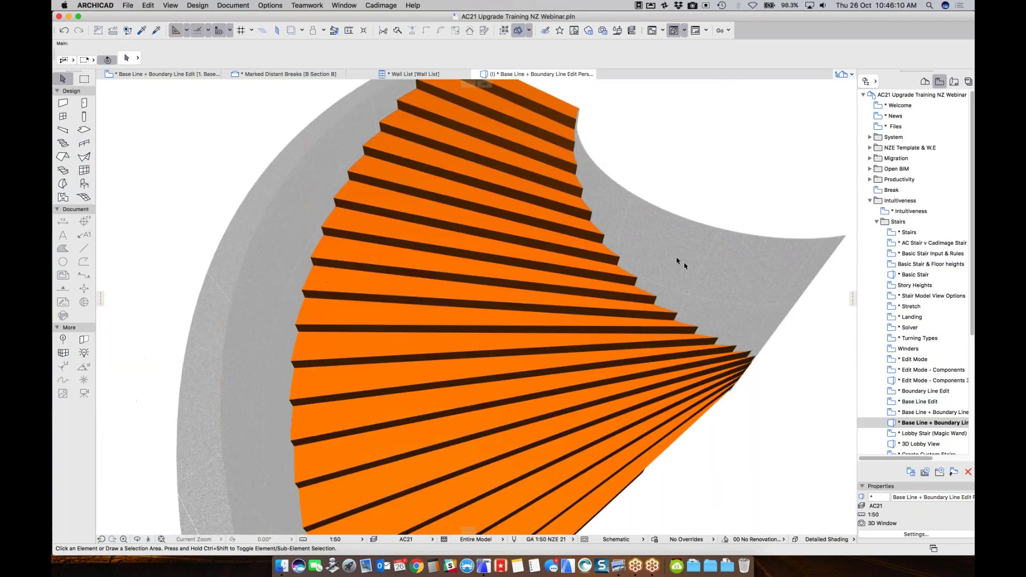
# Step: Open the Lobby Stair (Magic Wand) view and apply the Lobby Stair favorite to the Stair tool
pyautogui.click(934, 434)
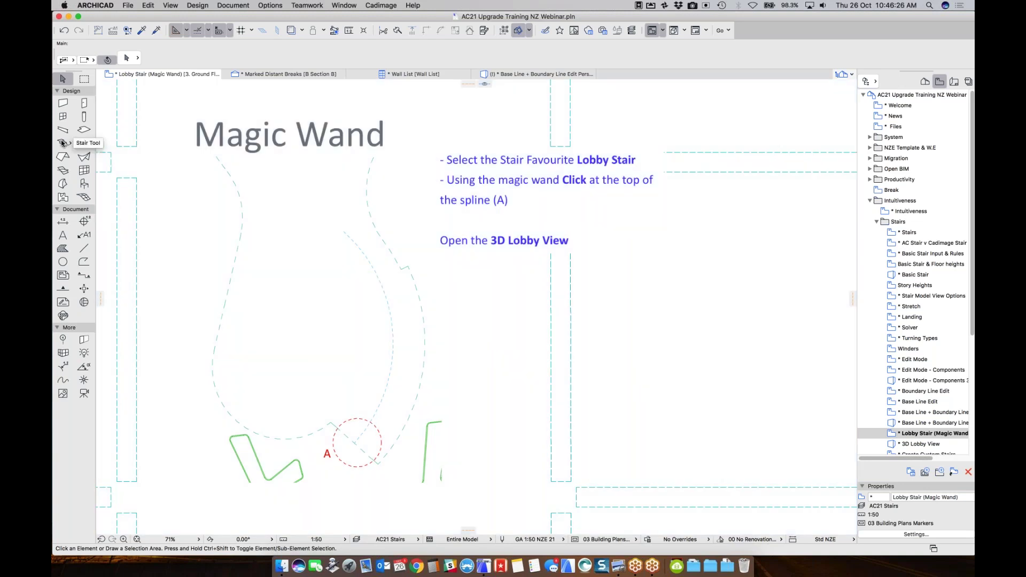
pyautogui.click(62, 143)
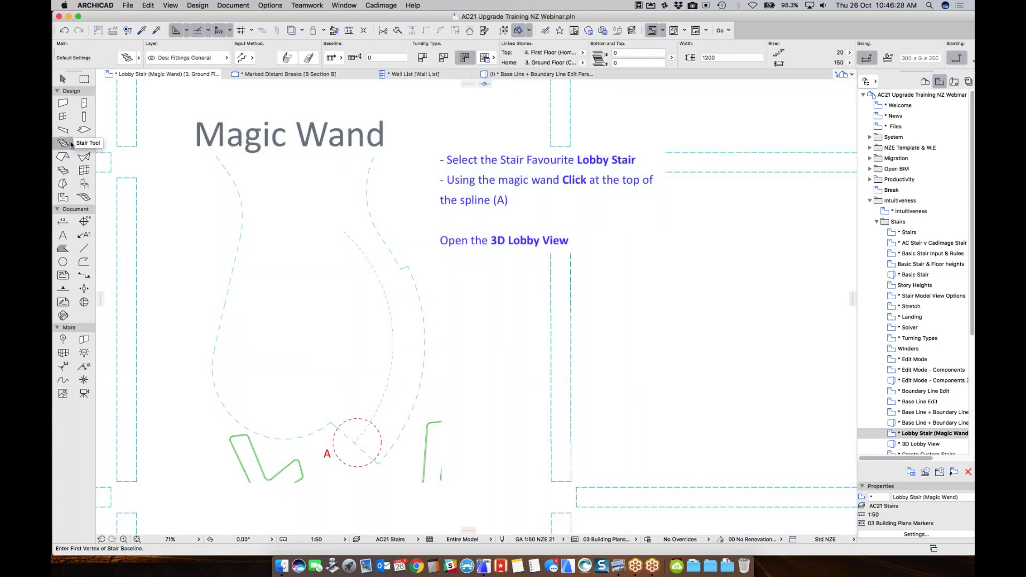
pyautogui.rightClick(69, 141)
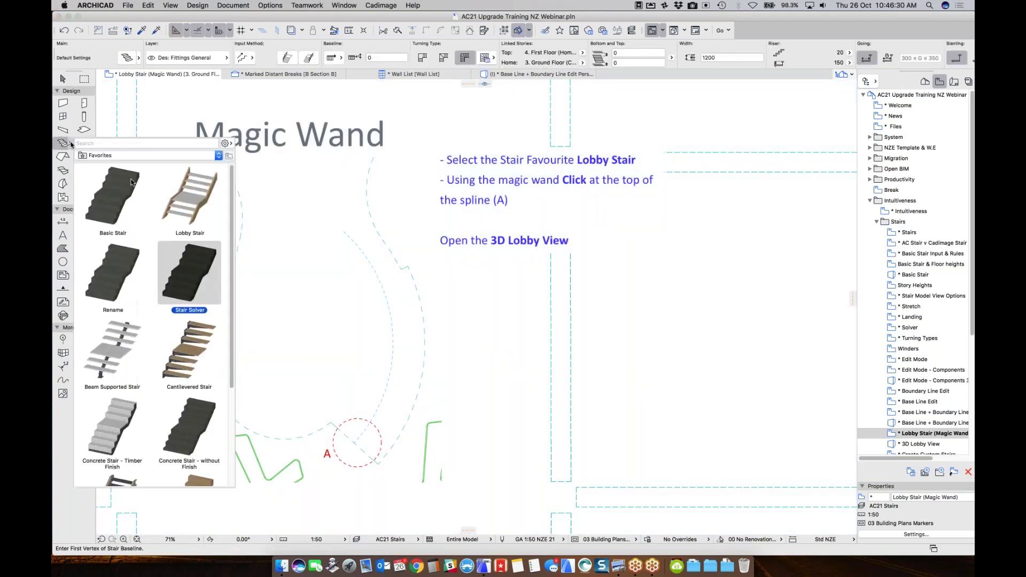
pyautogui.click(196, 204)
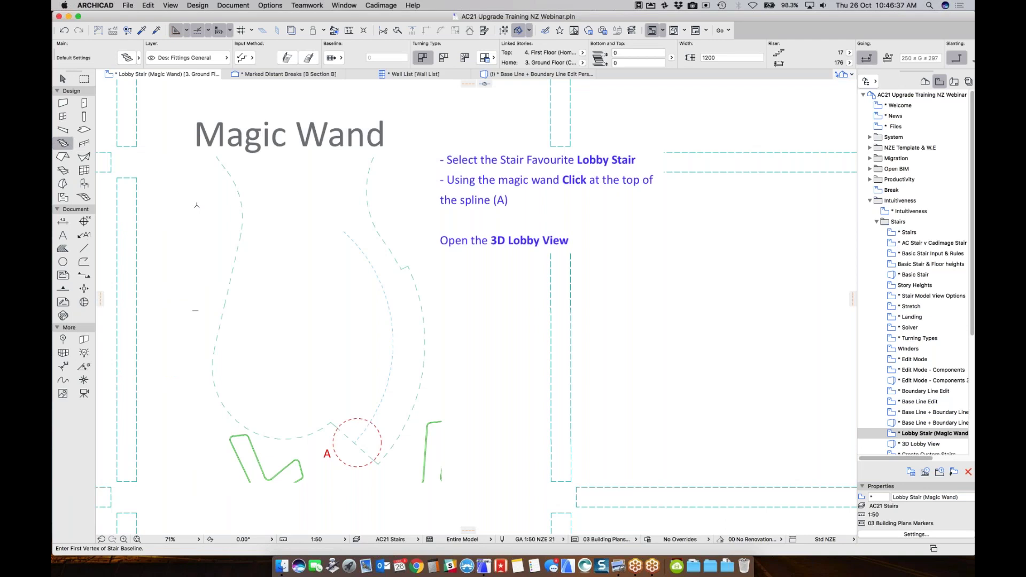
# Step: Keep 3. Ground Floor as the home story and Magic Wand the lobby stair along the spline from point A
pyautogui.click(583, 63)
pyautogui.click(583, 63)
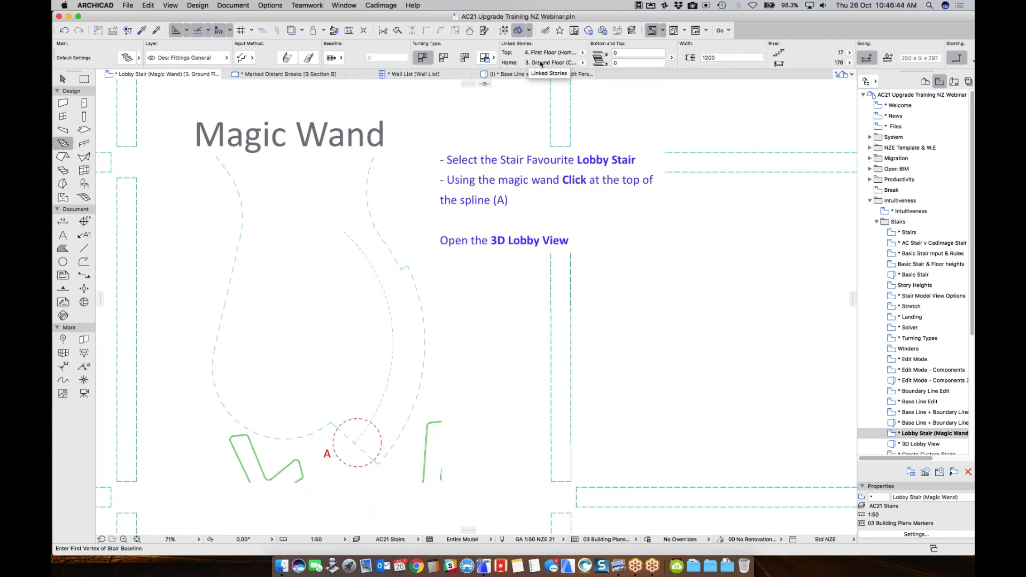
pyautogui.click(581, 64)
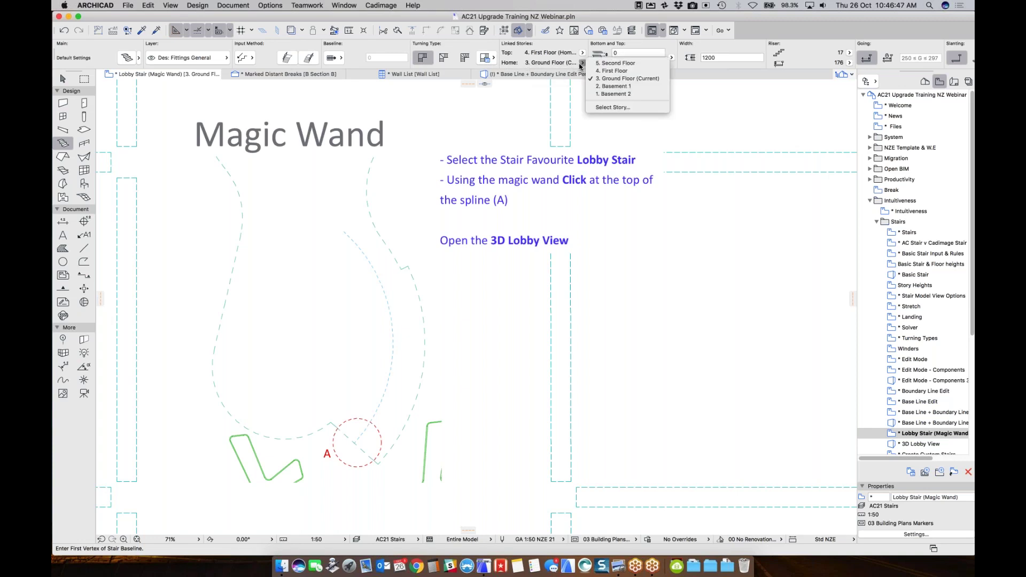
pyautogui.click(601, 82)
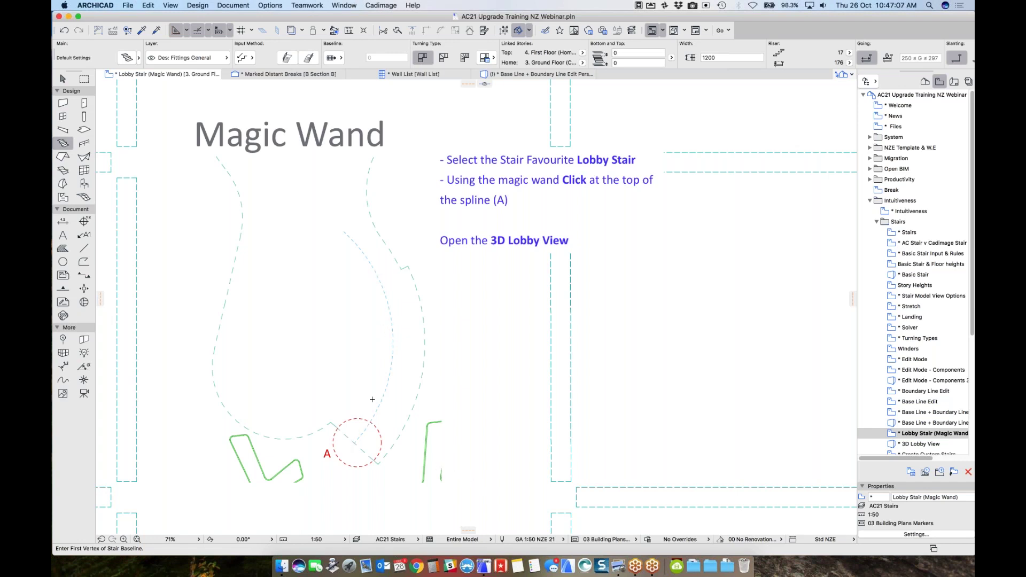
pyautogui.click(354, 441)
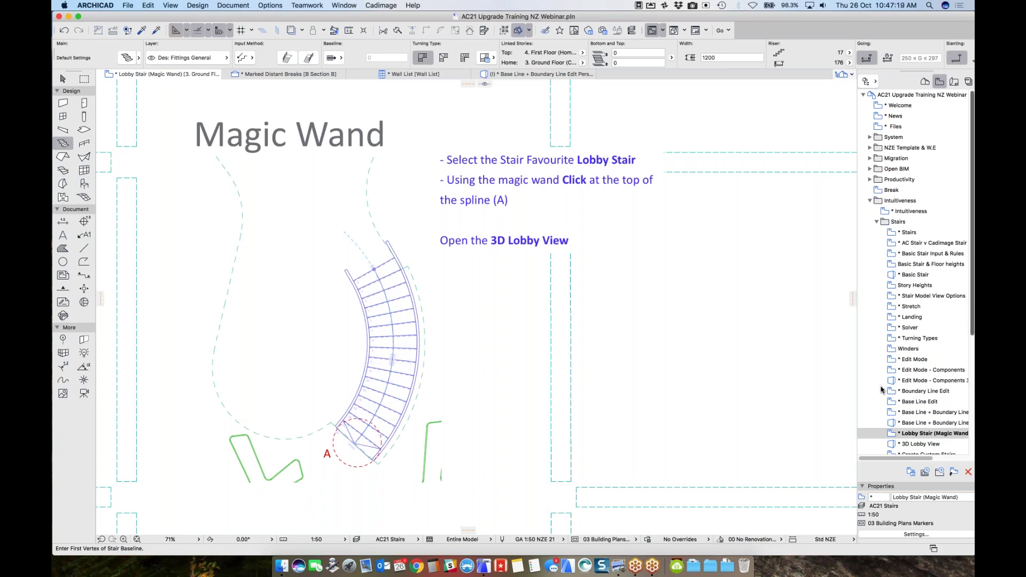
# Step: Open the 3D Lobby View to look at the curved lobby stair, and switch to the Arrow tool
pyautogui.scroll(-1, 903, 436)
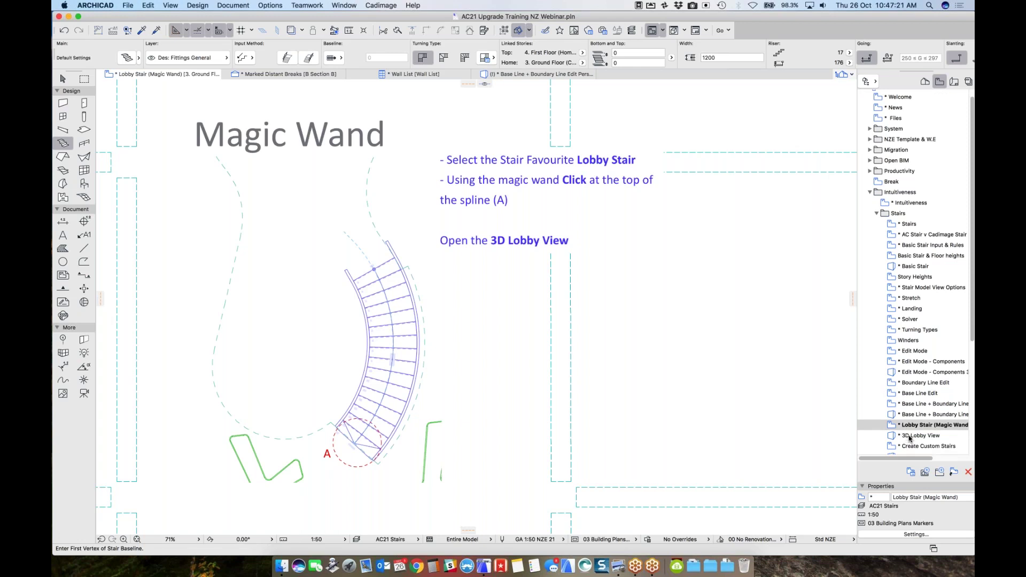
pyautogui.doubleClick(910, 437)
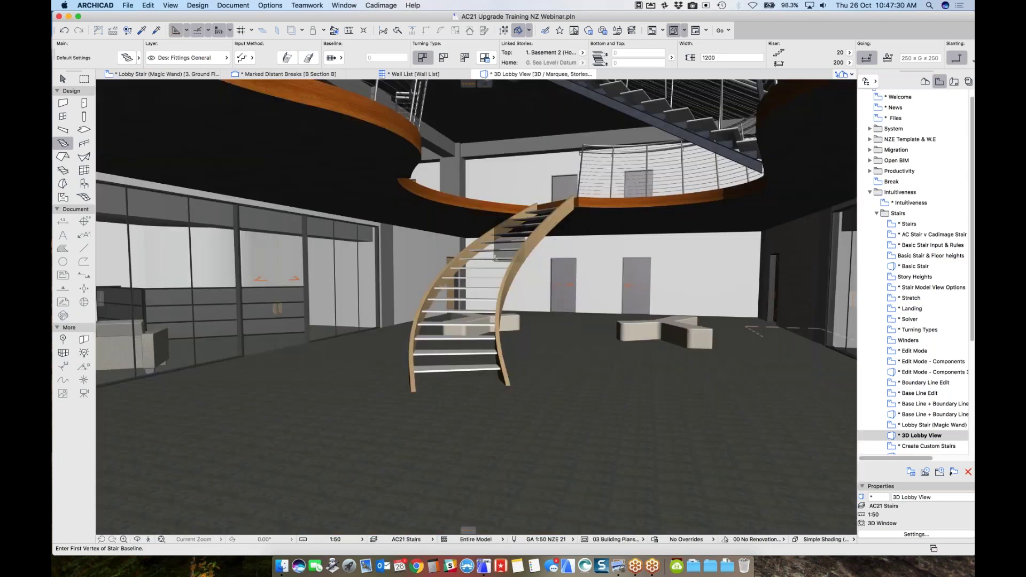
pyautogui.click(62, 78)
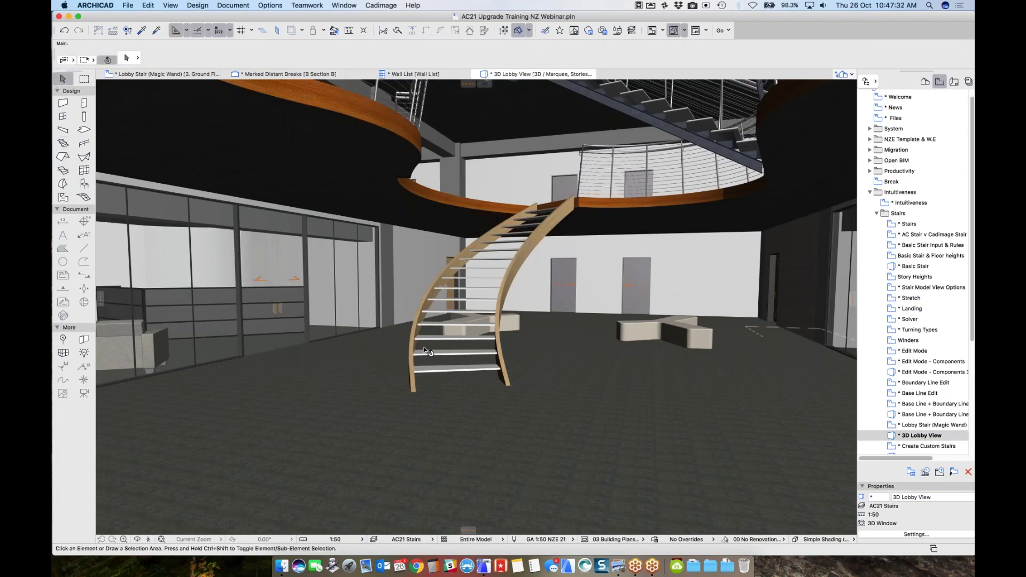
# Step: Open the Create Custom Stairs view and review how the selected tread elements are saved as a Stair Tread object
pyautogui.scroll(-5, 907, 313)
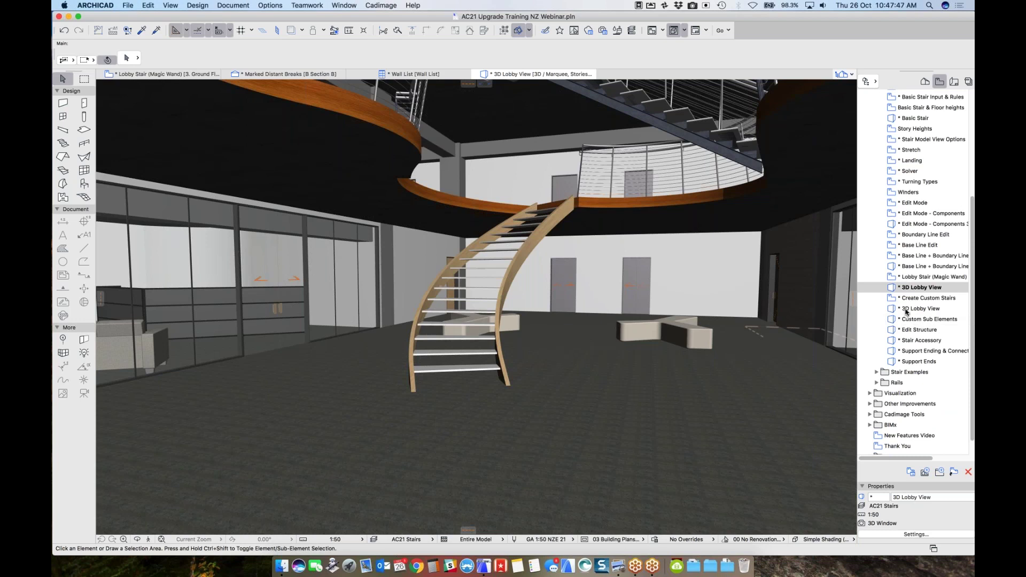
pyautogui.click(922, 298)
pyautogui.doubleClick(921, 298)
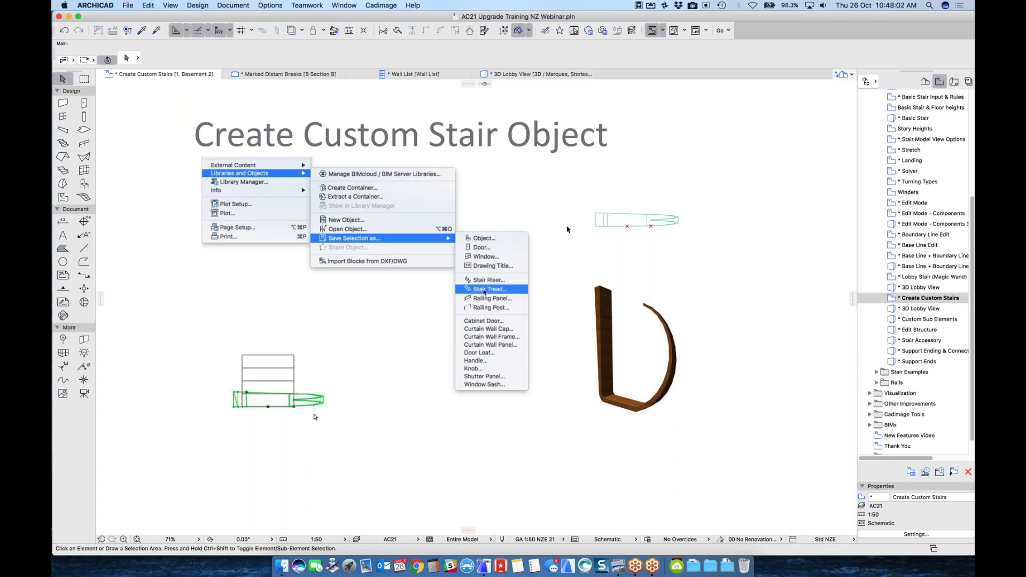
pyautogui.click(650, 221)
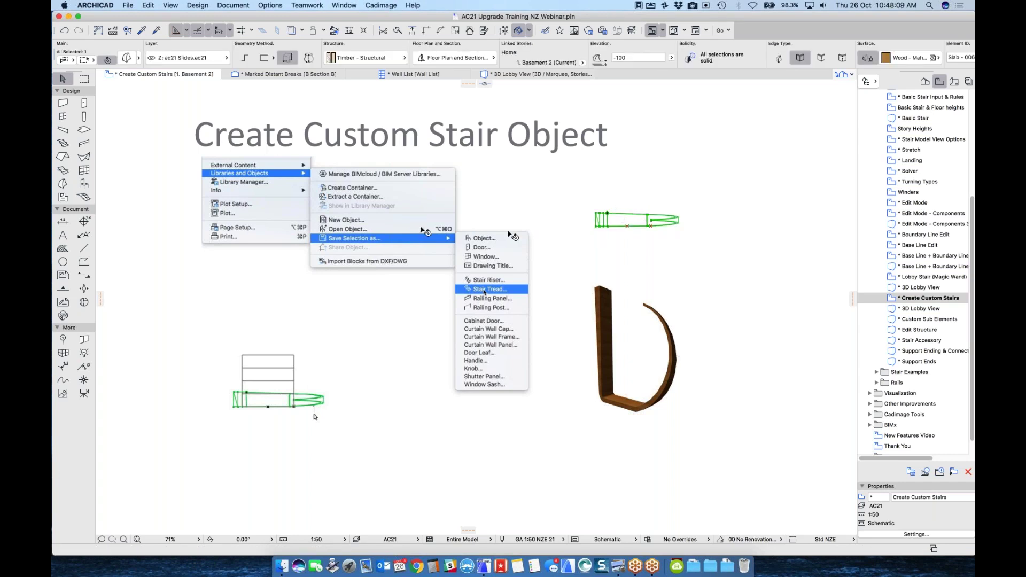
pyautogui.click(128, 6)
pyautogui.click(128, 6)
pyautogui.click(627, 234)
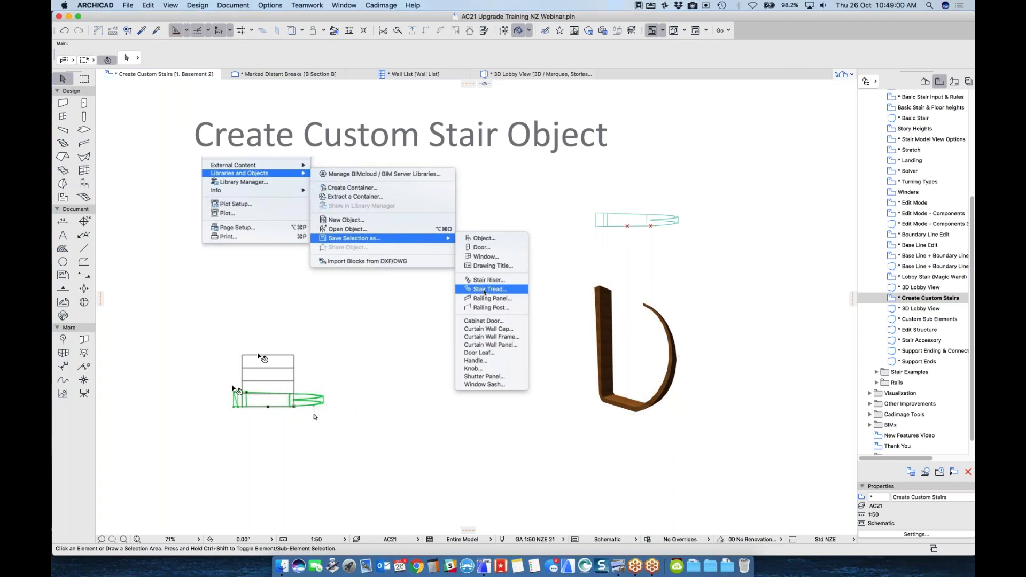
pyautogui.click(285, 363)
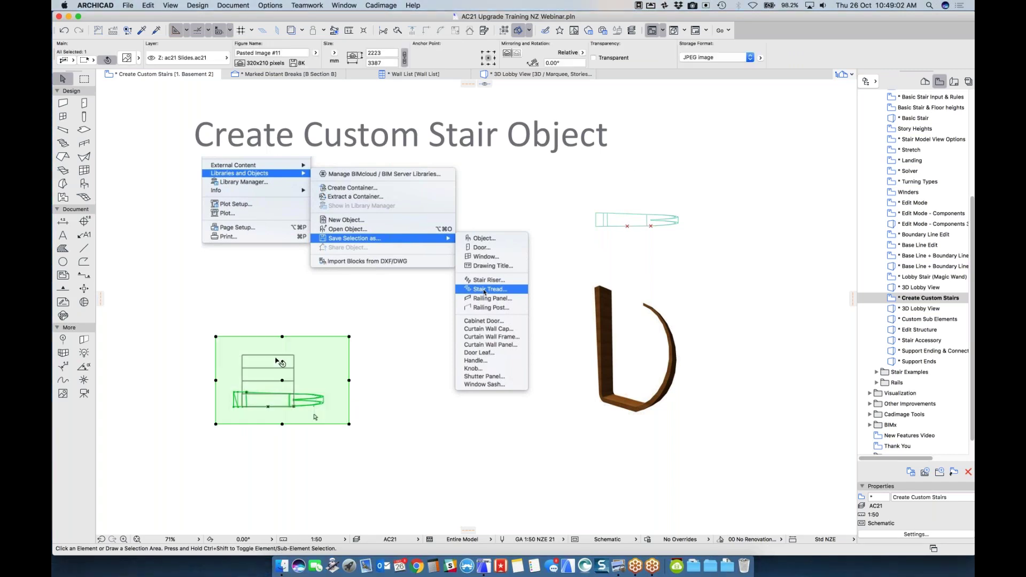
pyautogui.click(260, 455)
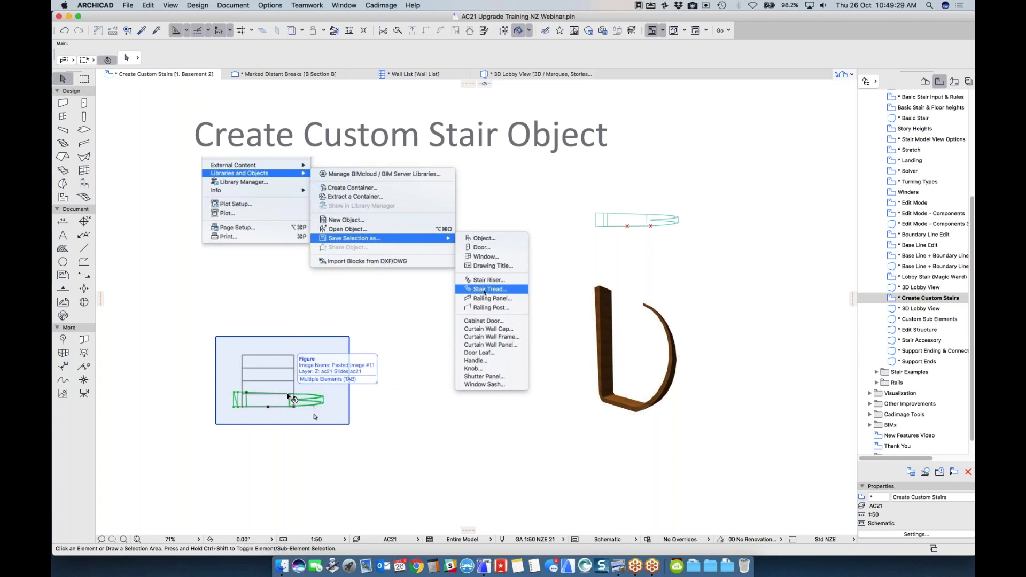
# Step: Open the 3D Lobby View listed below Create Custom Stairs and open the selection settings of the curved lobby stair
pyautogui.doubleClick(923, 309)
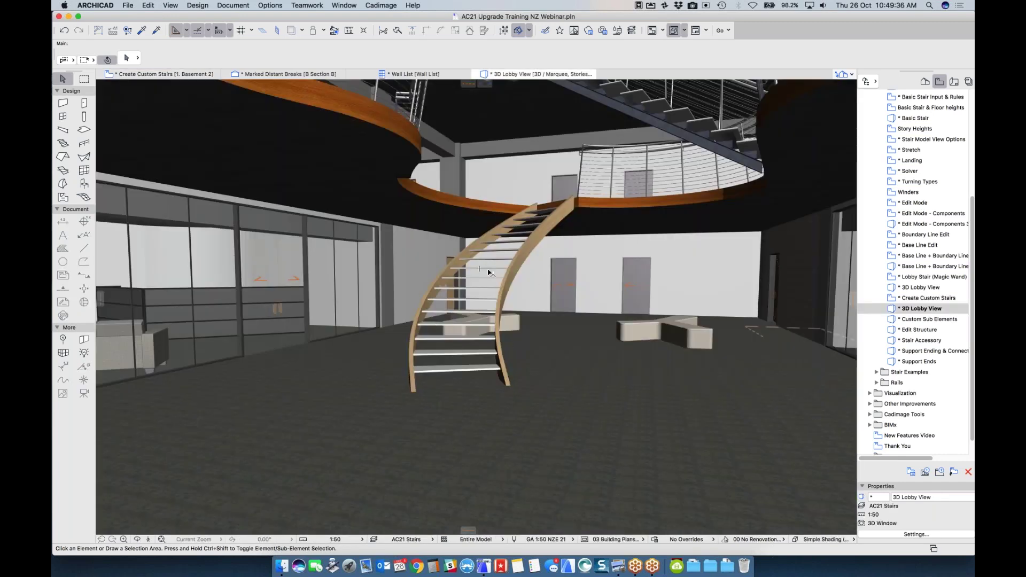
pyautogui.click(515, 264)
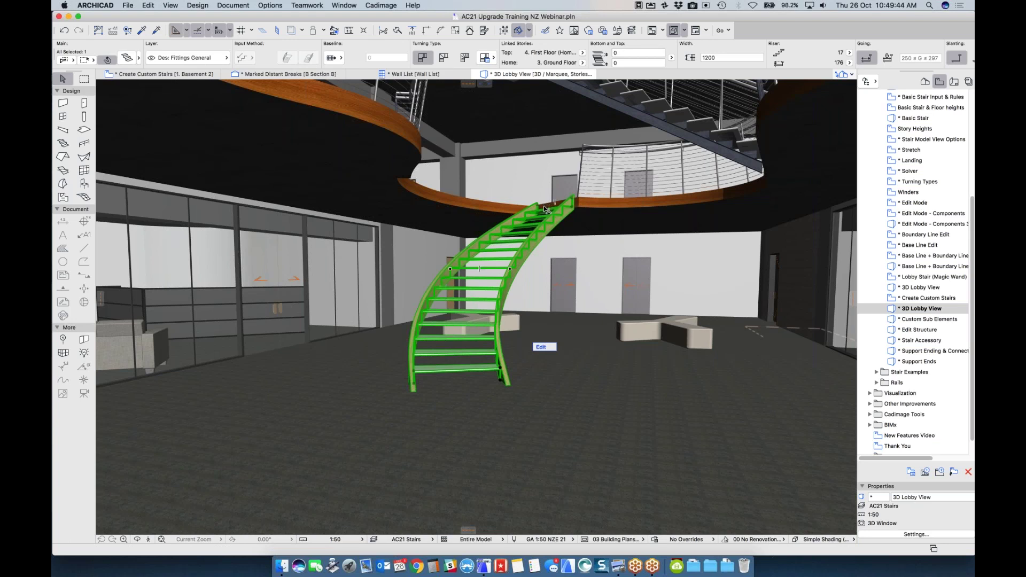
pyautogui.press('super+t')
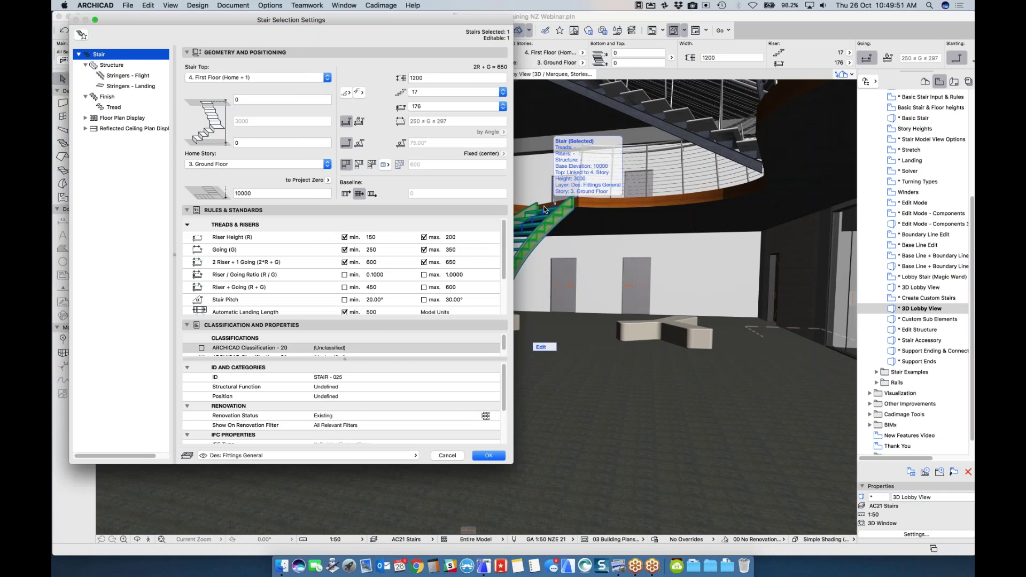
pyautogui.moveTo(304, 21); pyautogui.dragTo(443, 29)
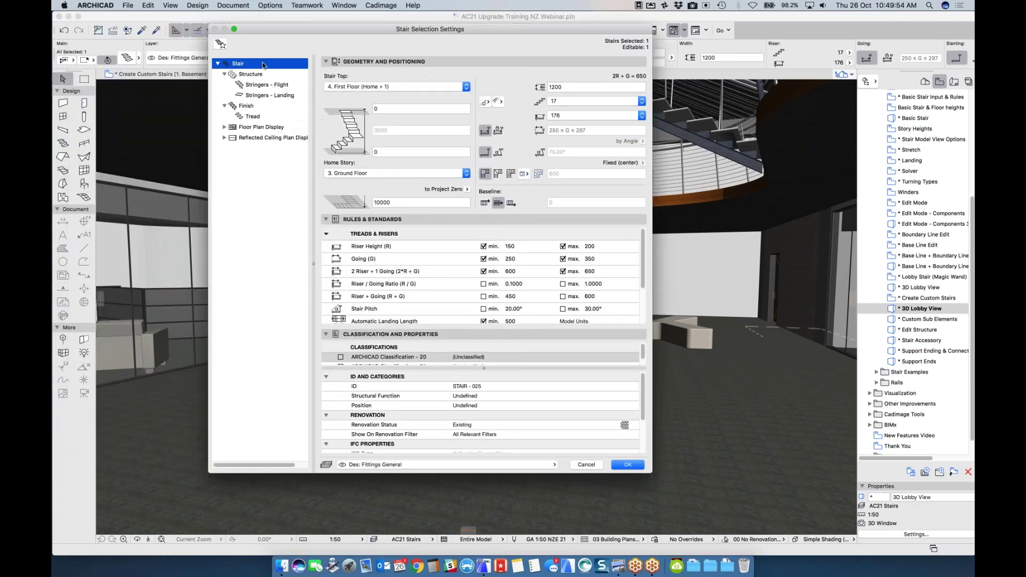
# Step: Replace the lobby stair's built-in tread with the custom Upgrade Lobby tread, apply the change and deselect the stair
pyautogui.click(254, 117)
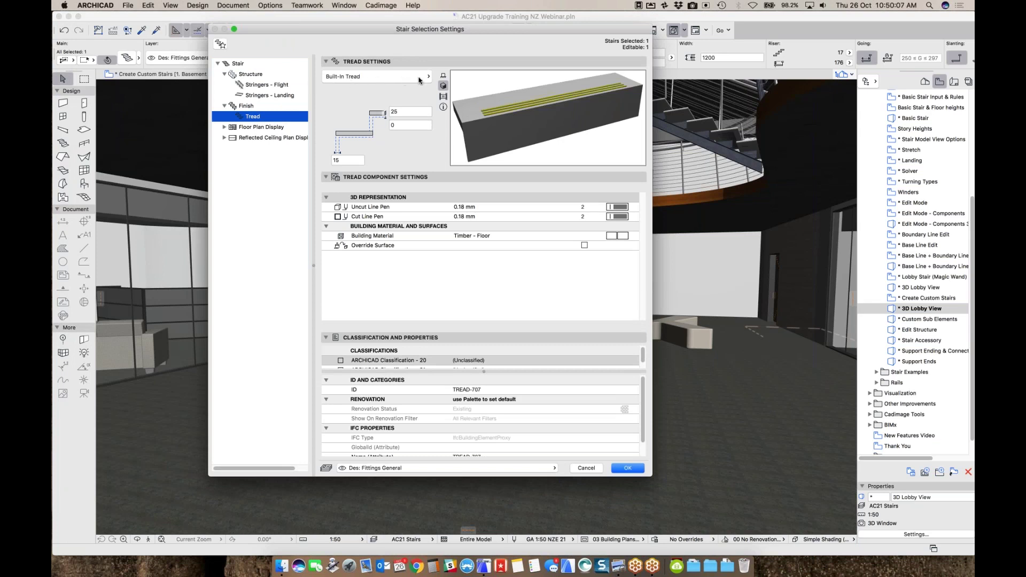
pyautogui.click(419, 79)
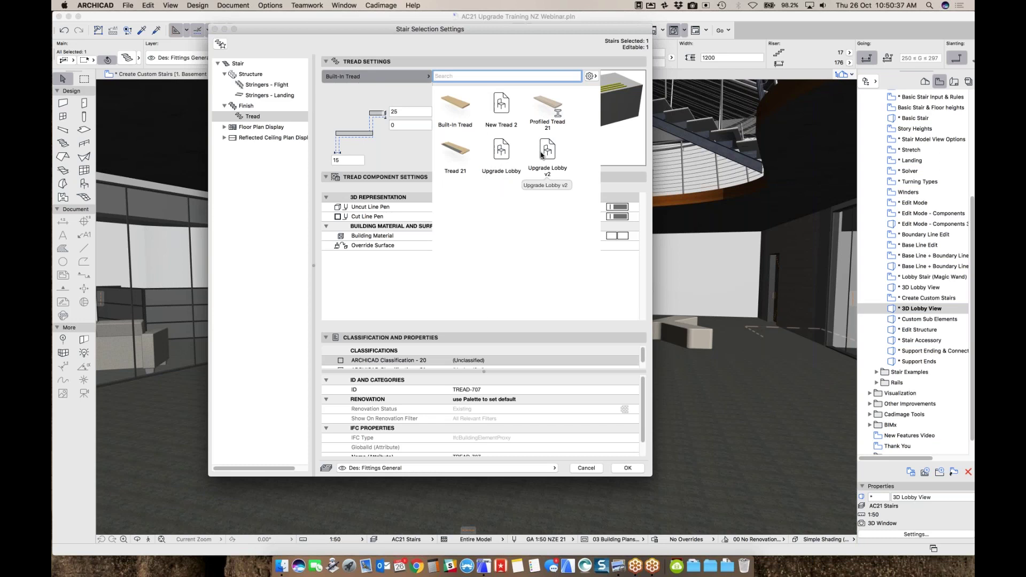
pyautogui.click(501, 151)
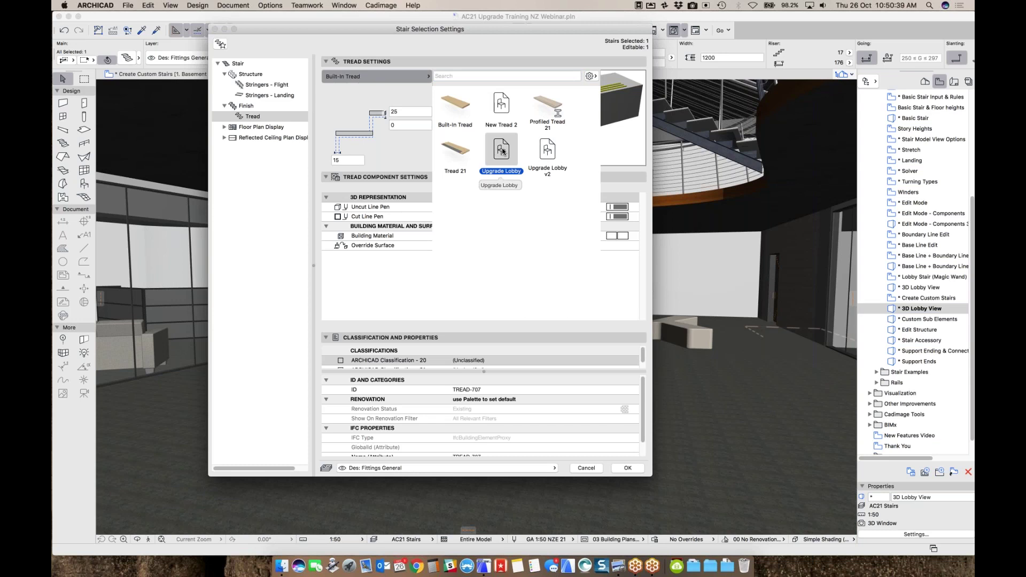
pyautogui.click(502, 151)
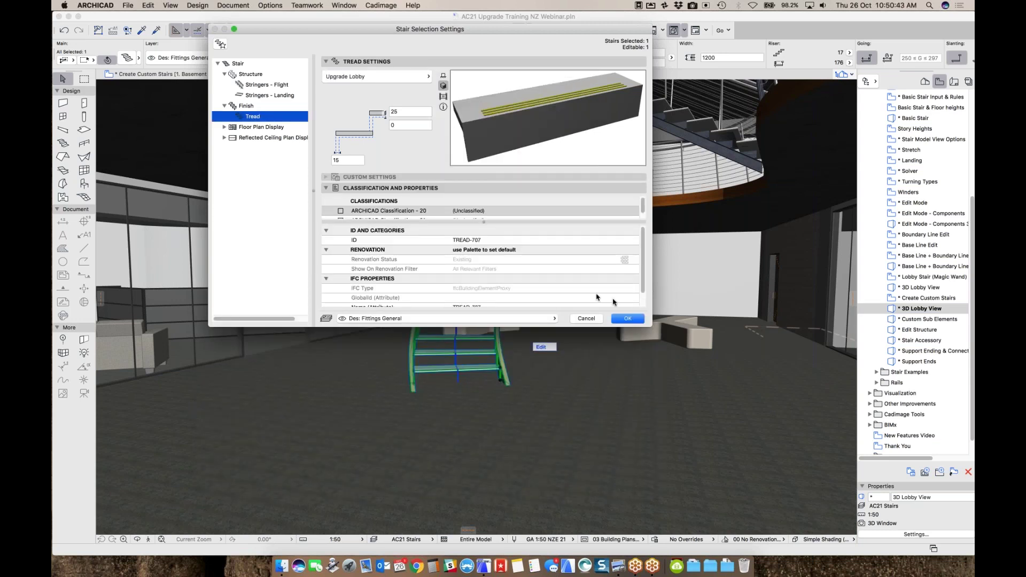
pyautogui.click(627, 317)
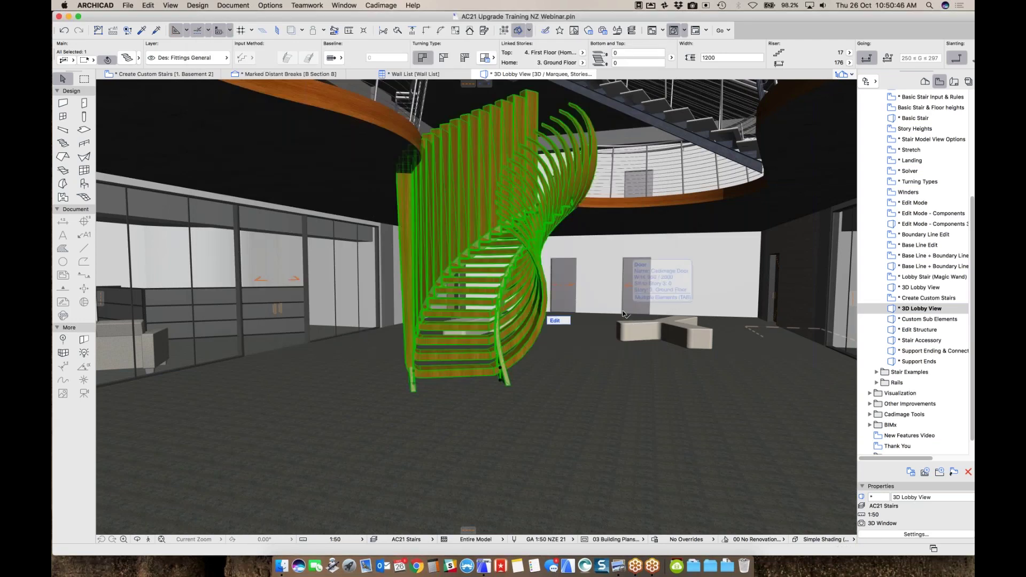
pyautogui.press('Escape')
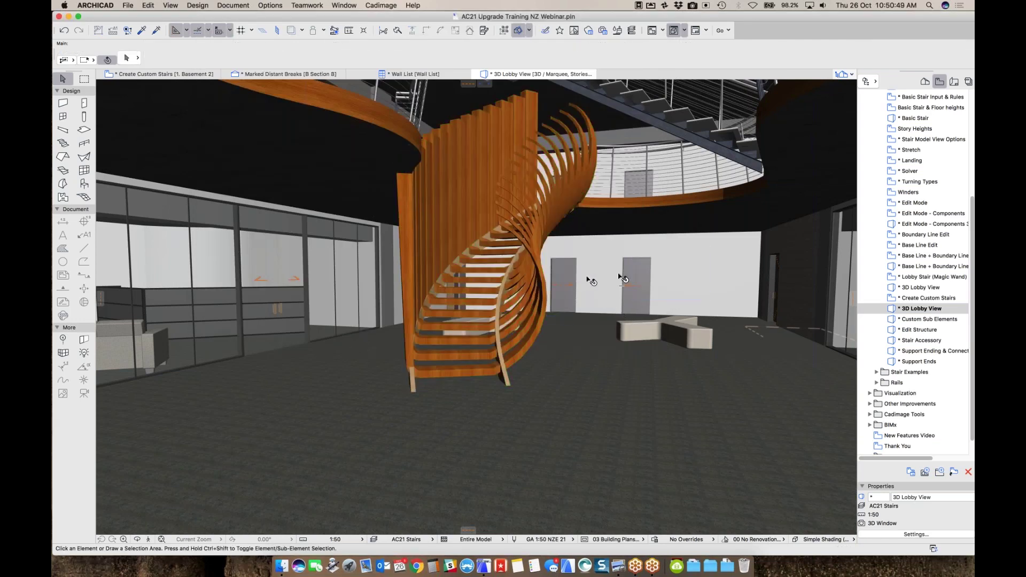
# Step: Examine the lobby stair with its custom wooden treads from a slightly shifted 3D viewpoint
pyautogui.moveTo(619, 276)
pyautogui.keyDown('shift'); pyautogui.mouseDown(button='middle')
pyautogui.moveTo(573, 271)
pyautogui.moveTo(626, 271)
pyautogui.moveTo(615, 266)
pyautogui.mouseUp(button='middle'); pyautogui.keyUp('shift')
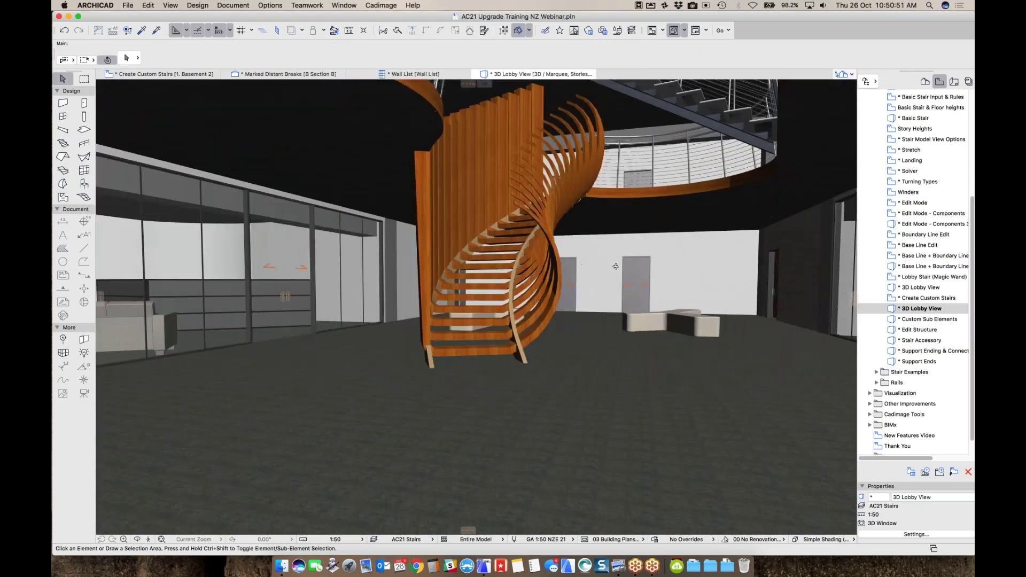
pyautogui.click(545, 227)
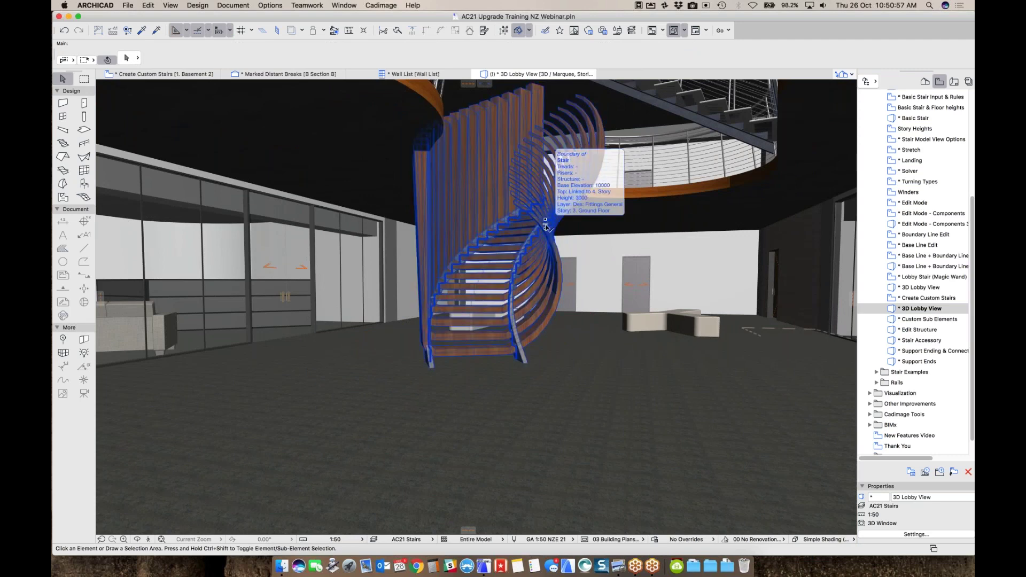
pyautogui.press('Escape')
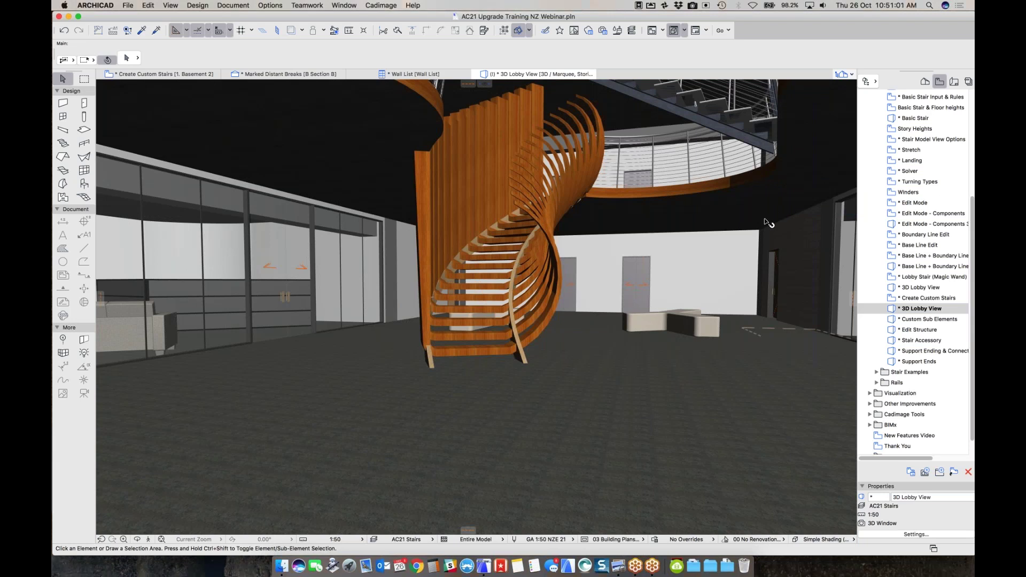
pyautogui.moveTo(765, 219)
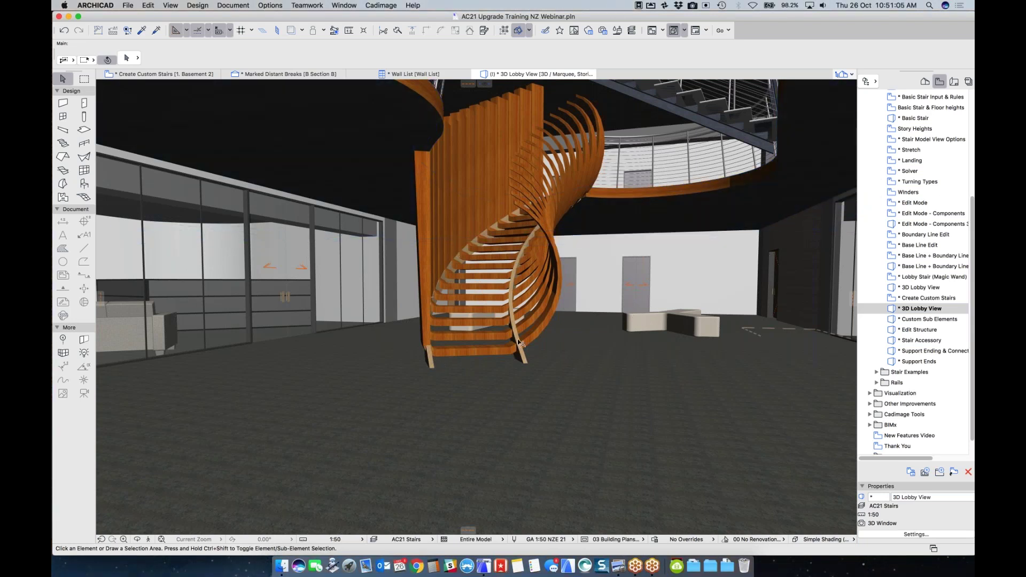
# Step: Set both the flight structure and the landing structure of the curved lobby stair to Beam in its selection settings
pyautogui.click(527, 250)
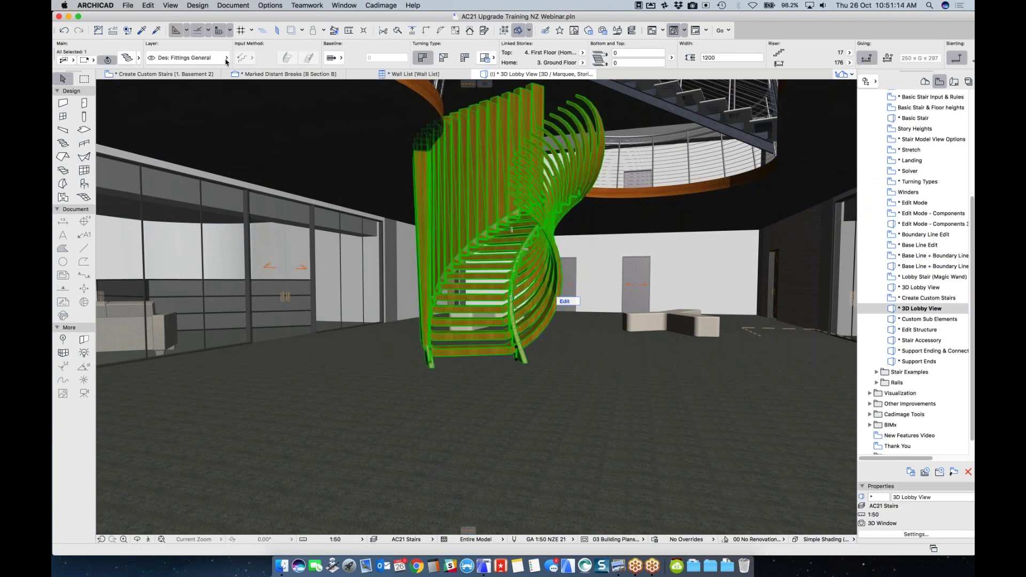
pyautogui.click(127, 60)
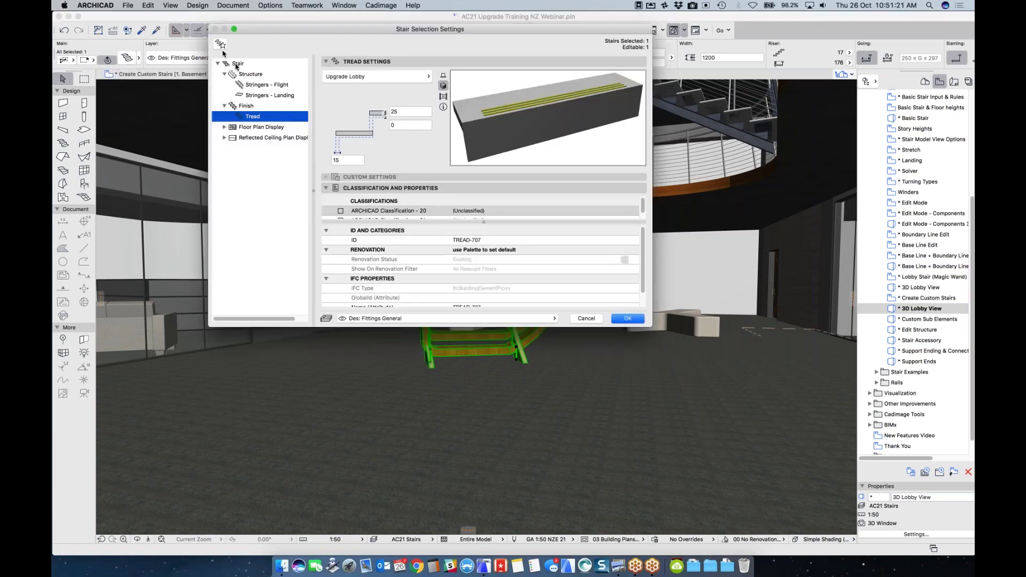
pyautogui.click(256, 75)
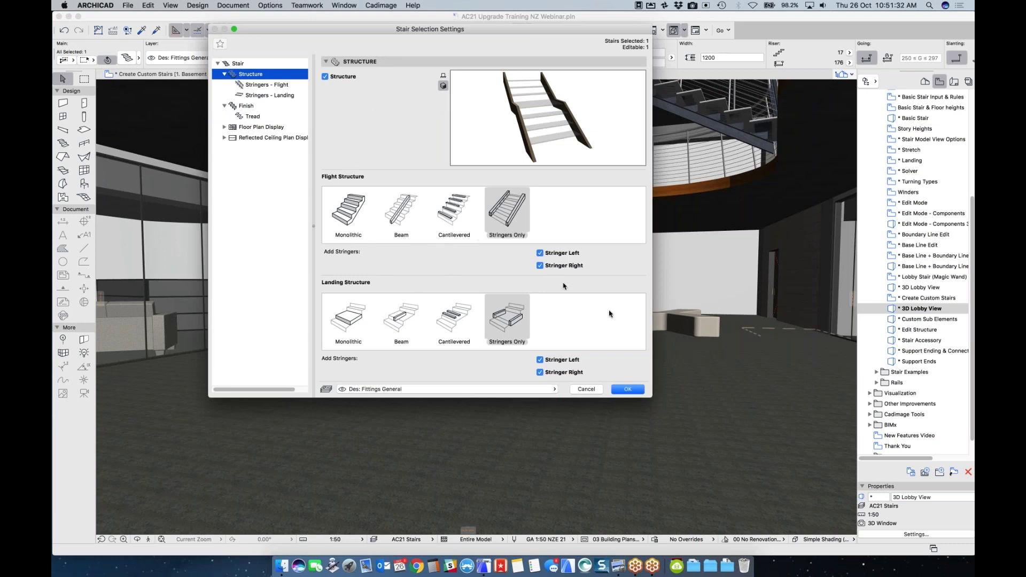
pyautogui.click(398, 216)
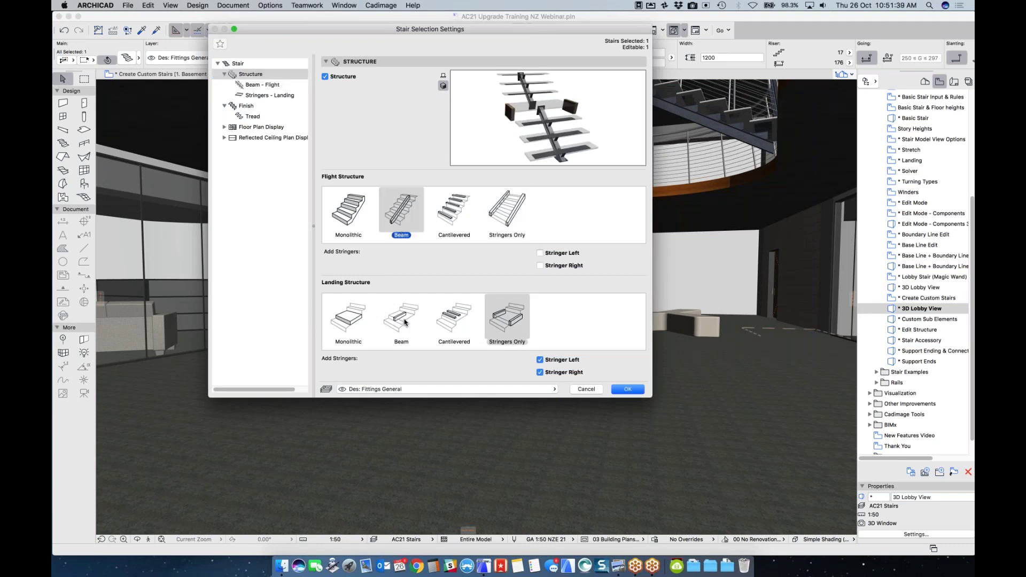
pyautogui.click(404, 322)
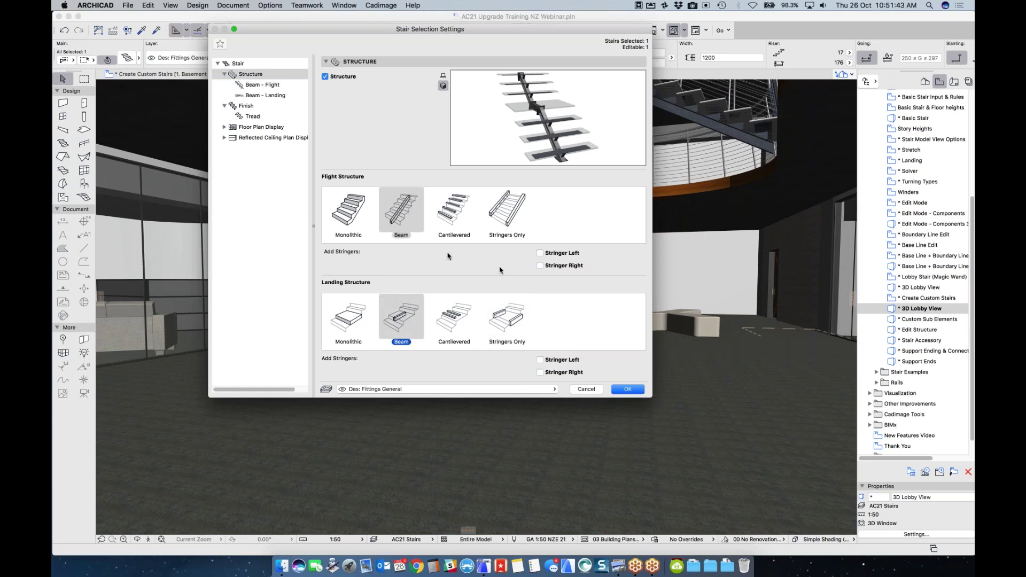
# Step: Review the flight beam's component settings from Style and Dimensions through Representation, then apply the beam structure and deselect the lobby stair
pyautogui.click(259, 85)
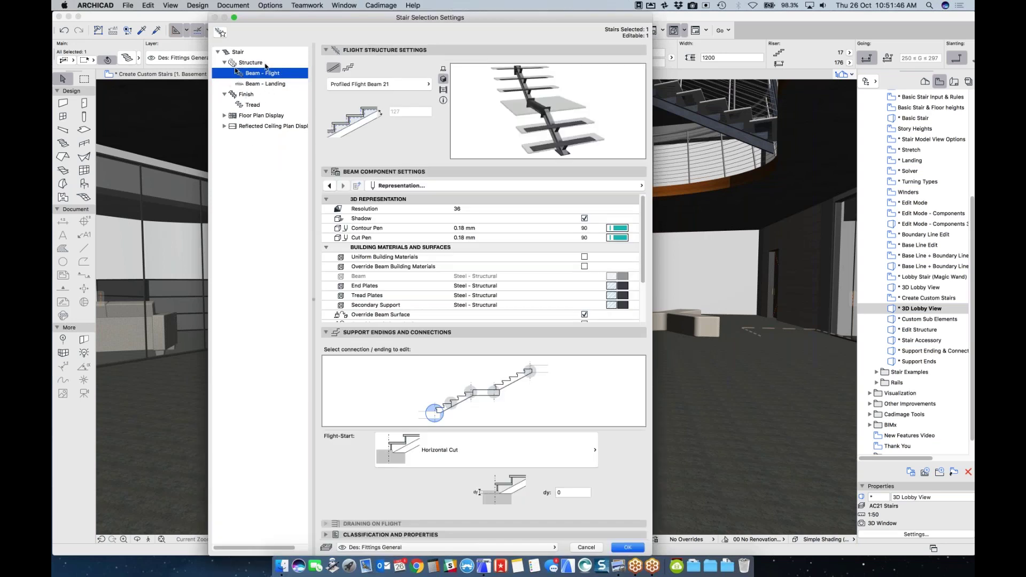
pyautogui.click(406, 185)
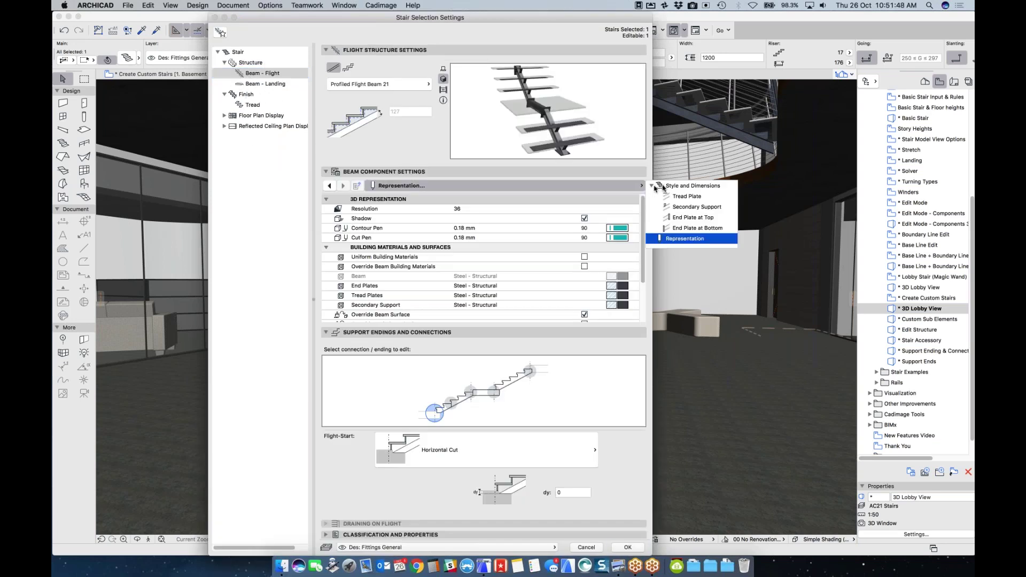
pyautogui.click(661, 186)
pyautogui.click(401, 139)
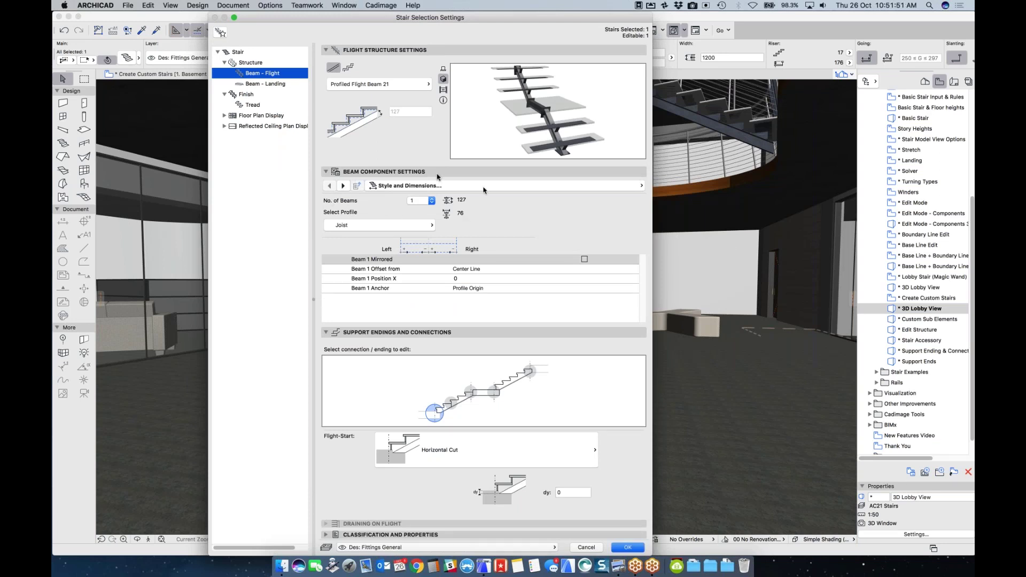
pyautogui.click(430, 201)
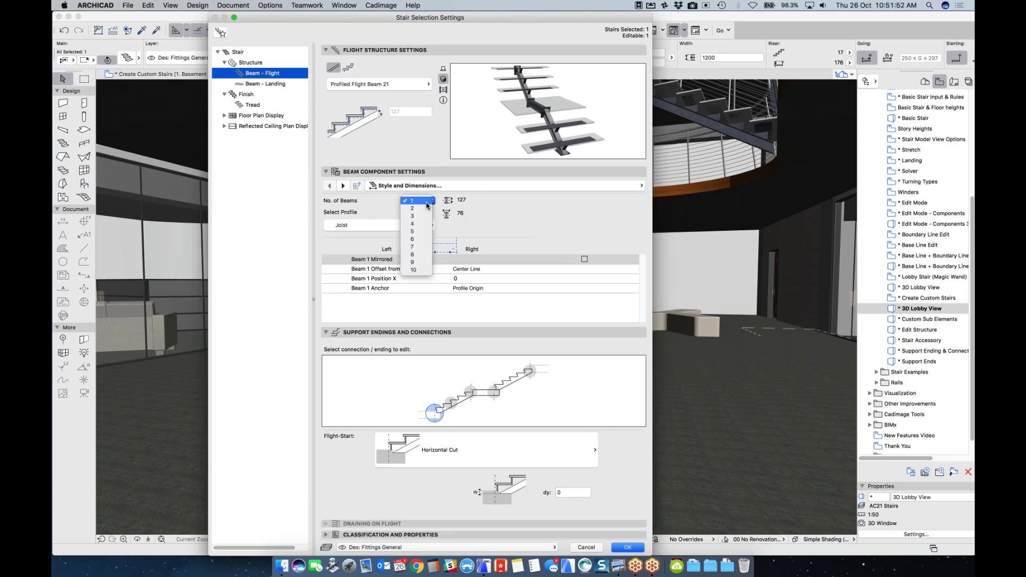
pyautogui.click(498, 215)
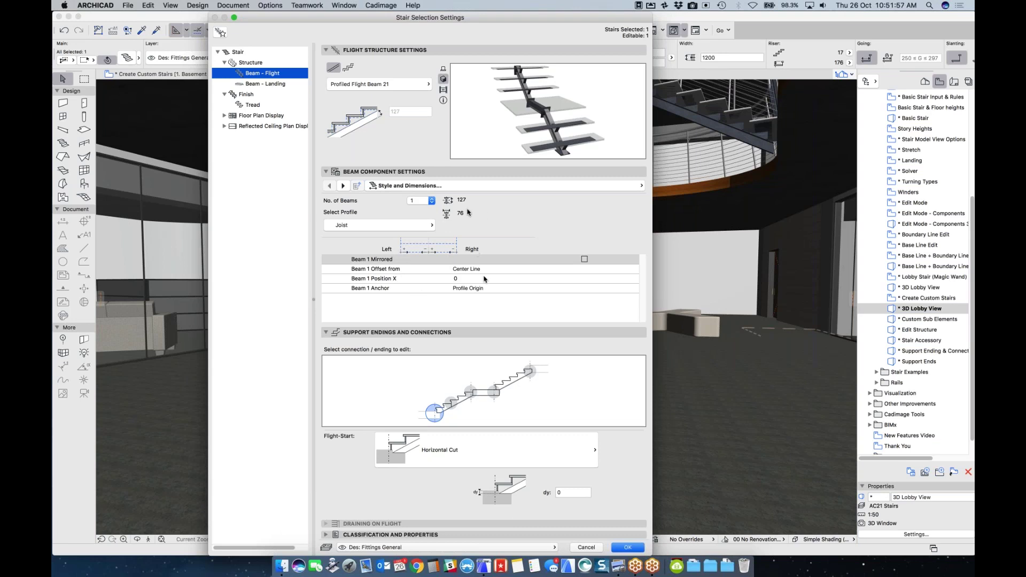
pyautogui.click(343, 186)
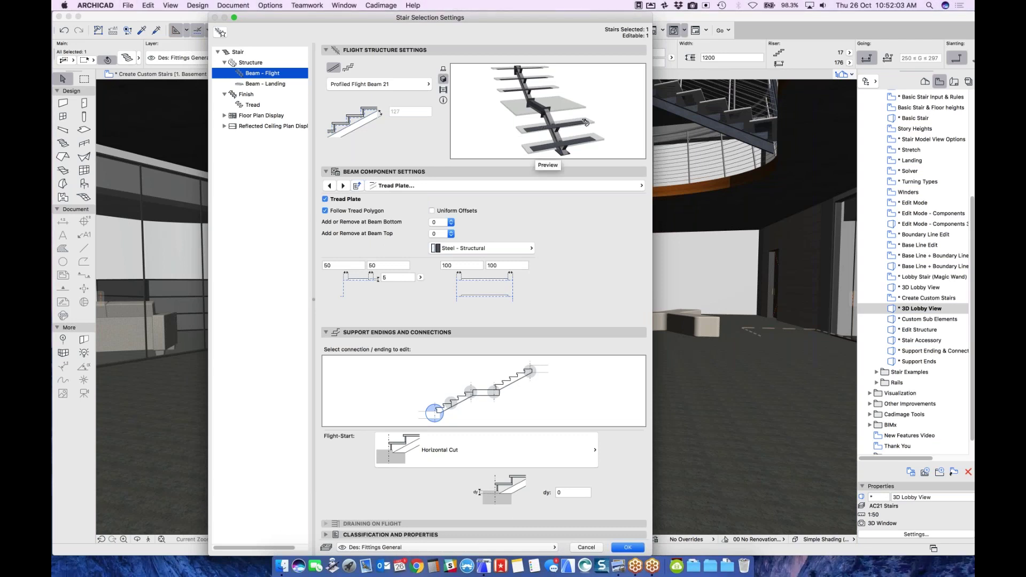
pyautogui.click(343, 186)
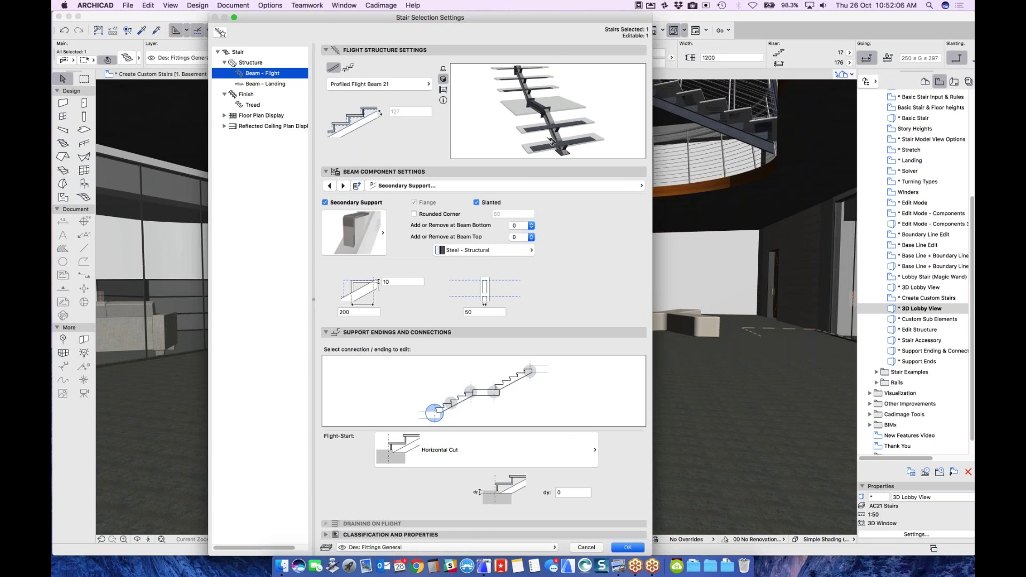
pyautogui.click(341, 186)
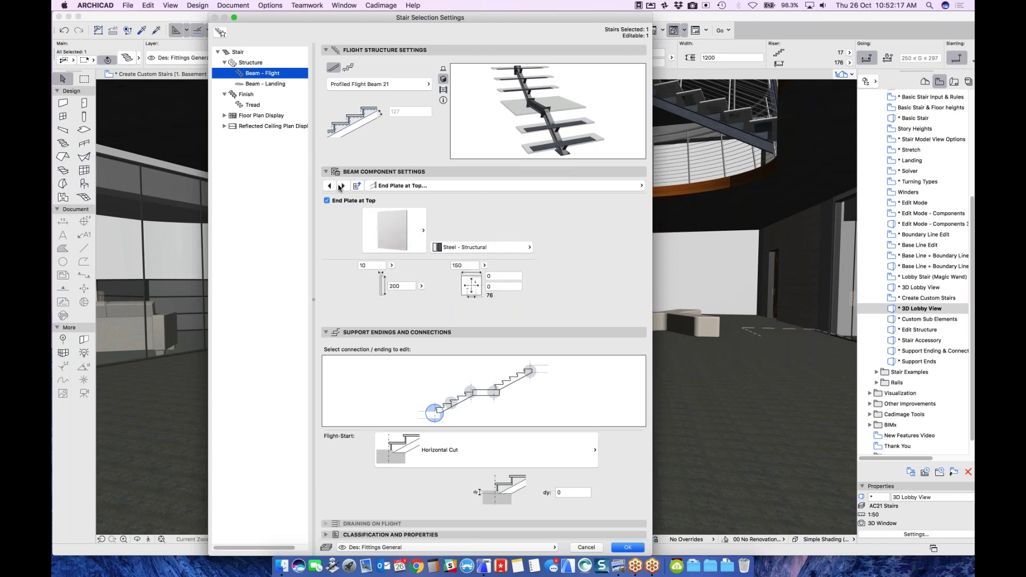
pyautogui.click(340, 186)
pyautogui.click(340, 186)
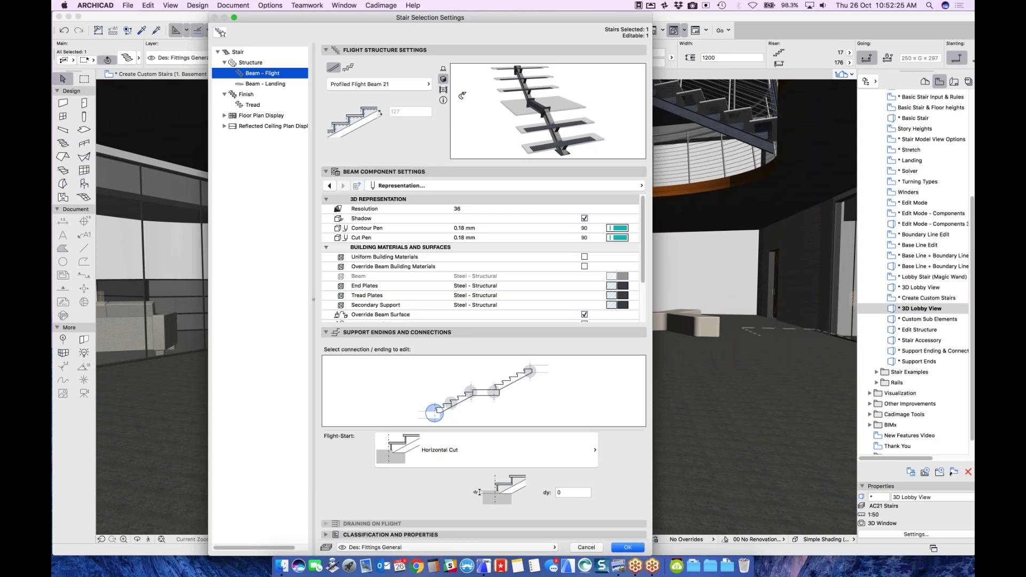
pyautogui.click(629, 547)
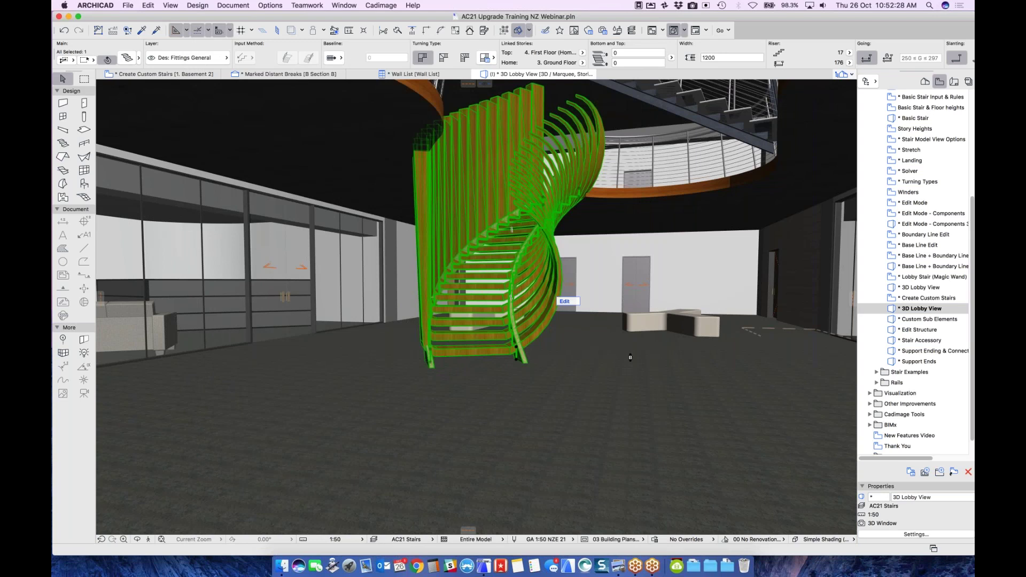
pyautogui.click(589, 354)
# Step: Walk around and beneath the lobby stair in 3D Explore to examine the central beam supporting its treads
pyautogui.click(148, 540)
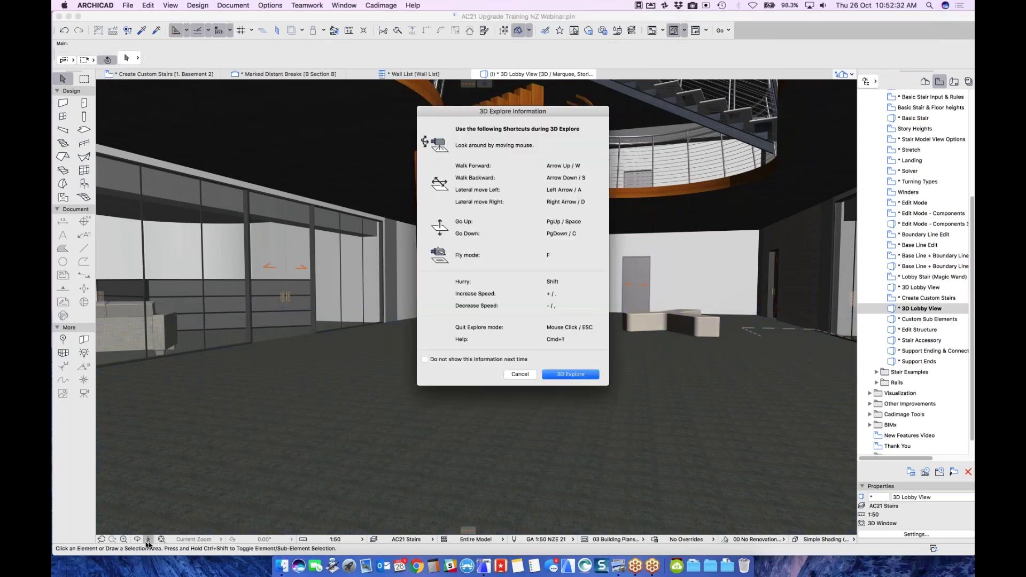
pyautogui.press('Return')
pyautogui.press('Up')
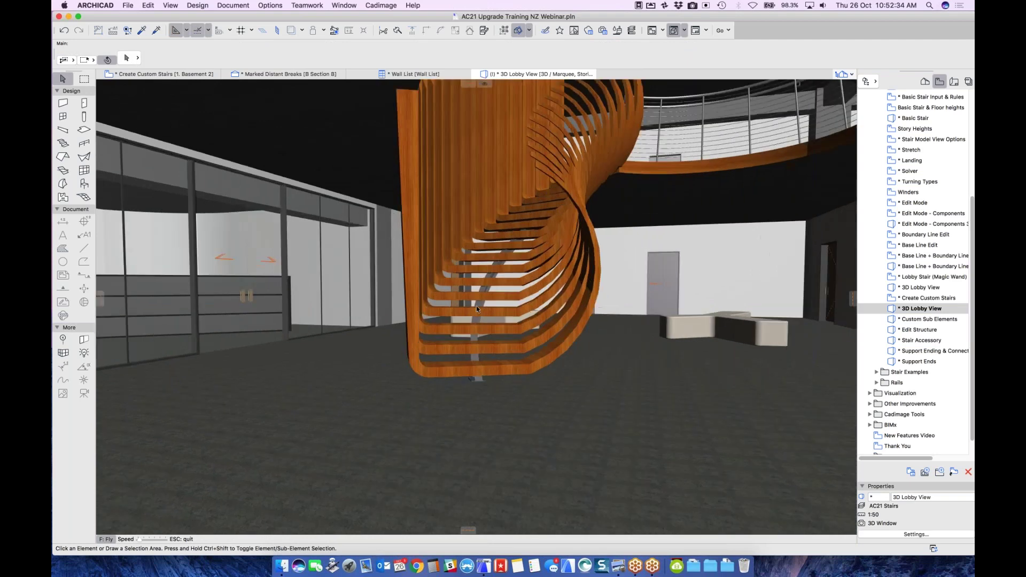
pyautogui.press('Up')
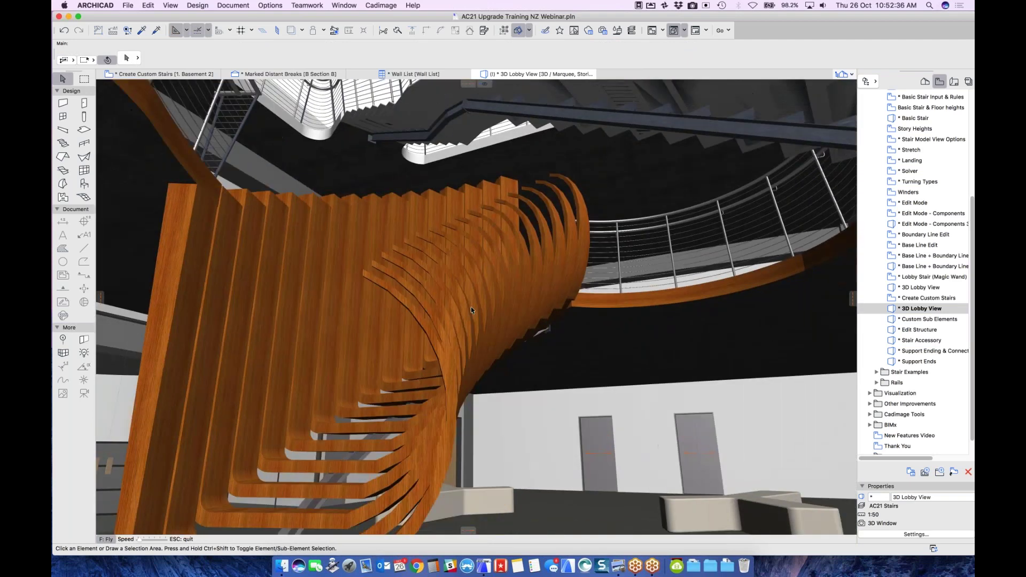
pyautogui.press('Right')
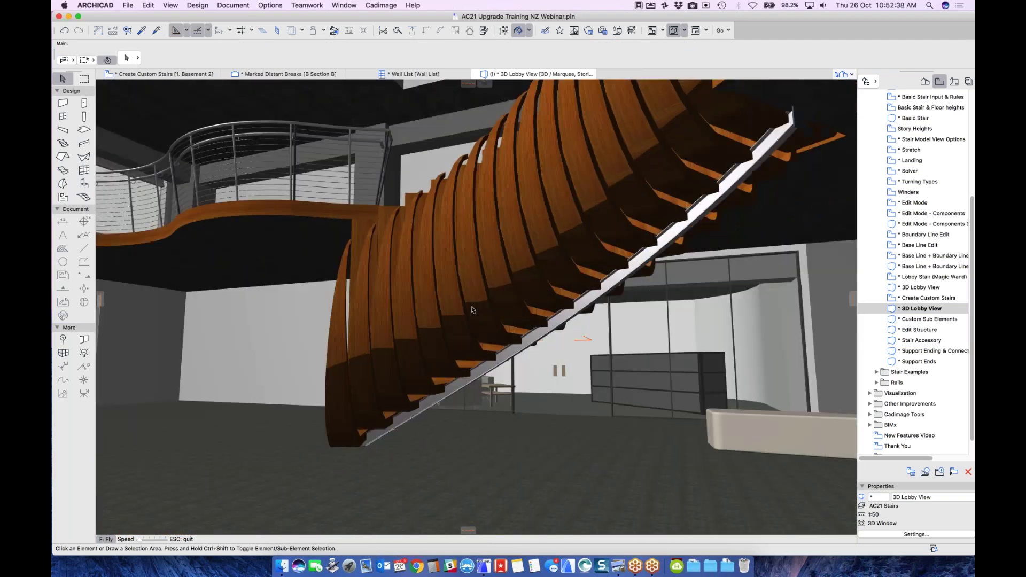
pyautogui.press('Up')
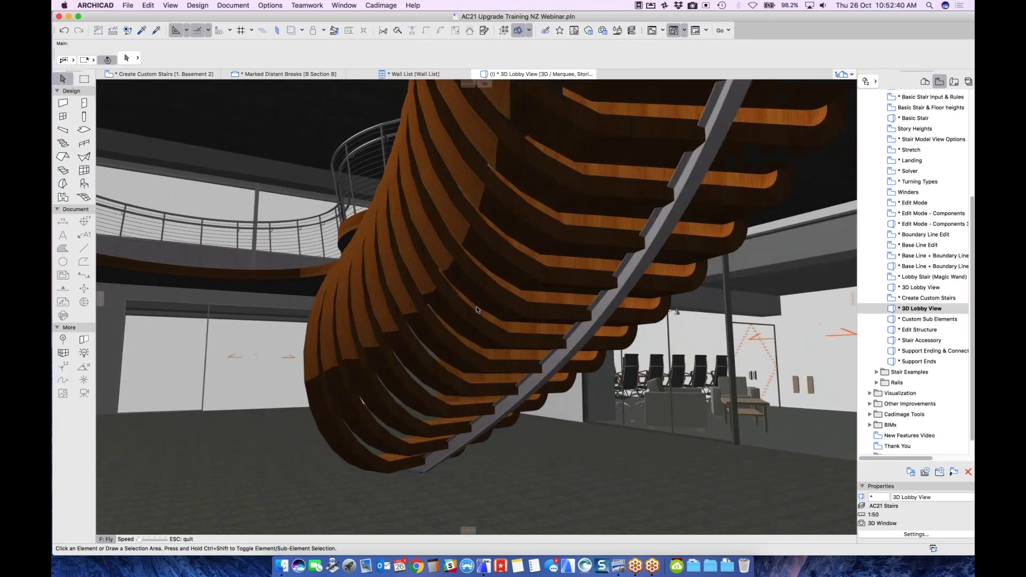
pyautogui.press('Escape')
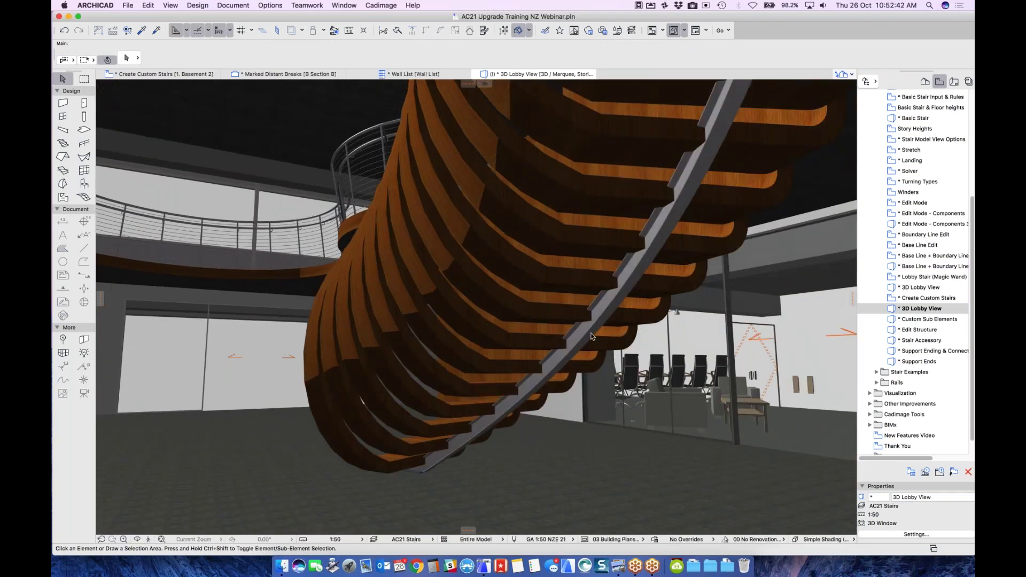
pyautogui.click(601, 327)
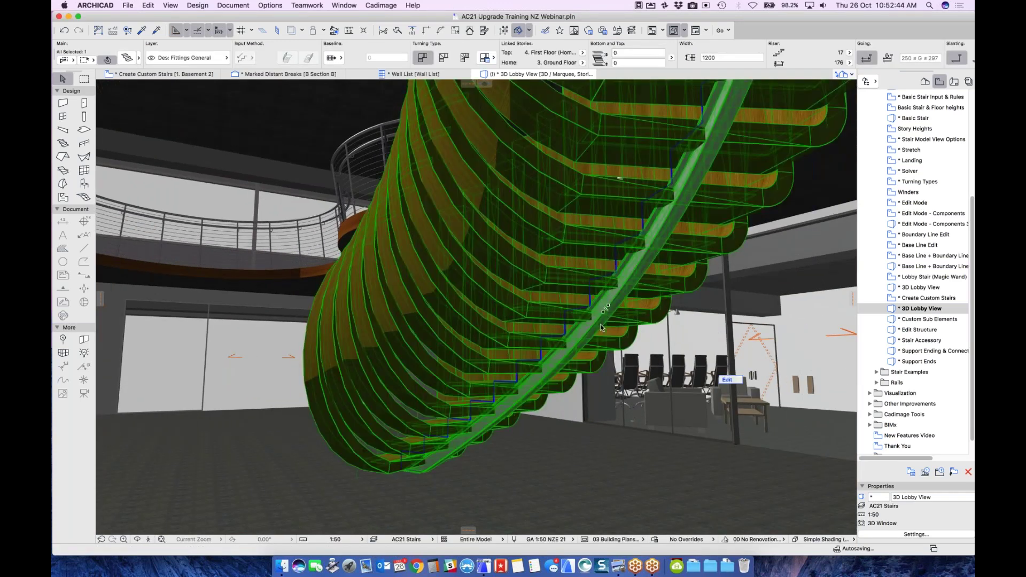
pyautogui.press('Escape')
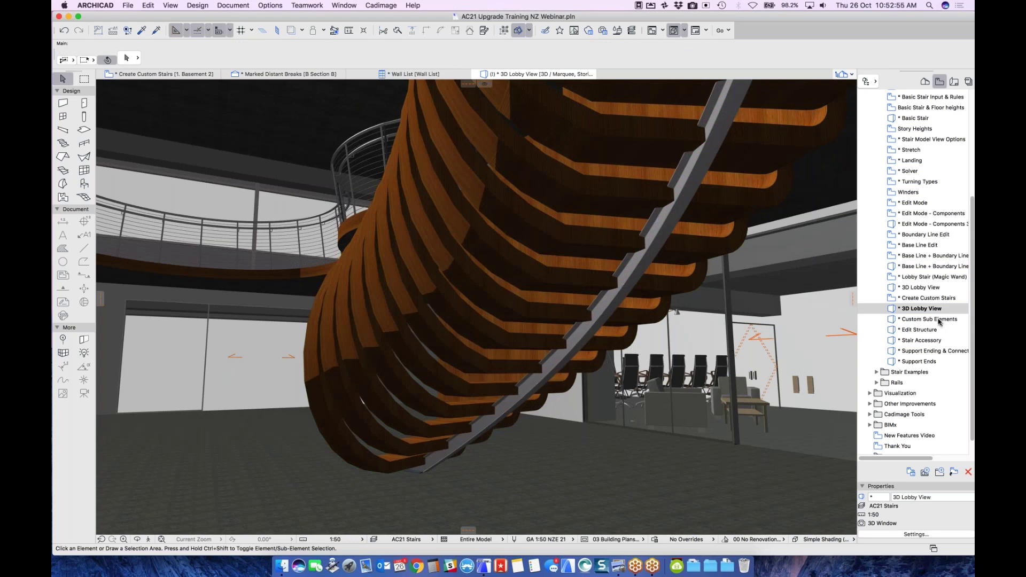
# Step: Open the Custom Sub Elements, Edit Structure and Stair Accessory views in turn
pyautogui.doubleClick(920, 320)
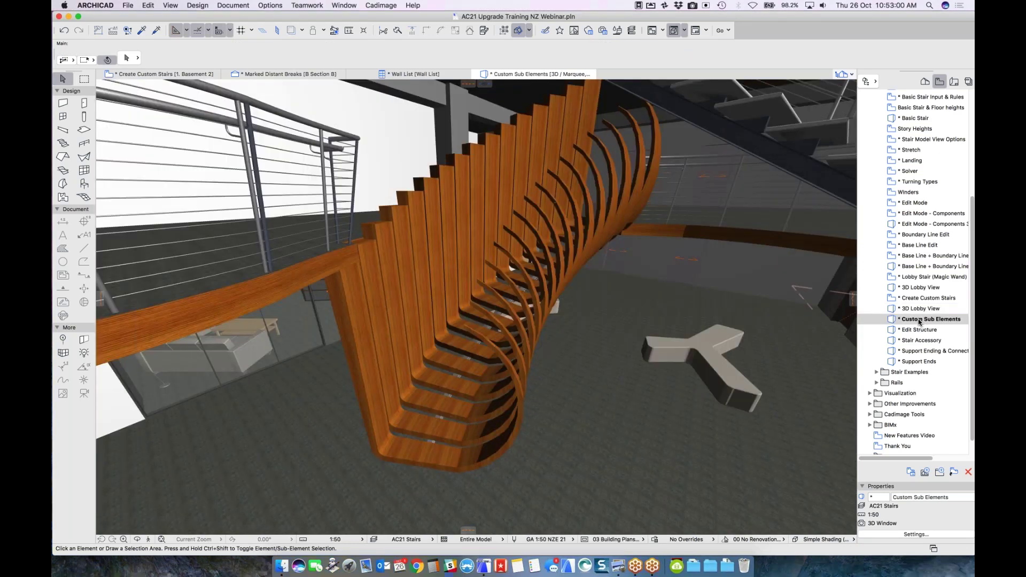
pyautogui.doubleClick(921, 329)
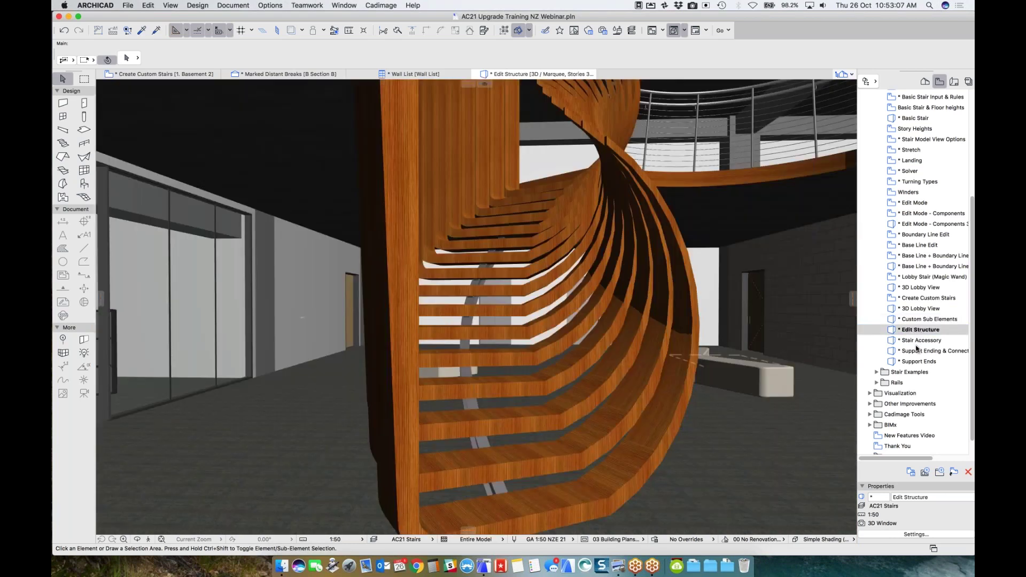
pyautogui.doubleClick(914, 343)
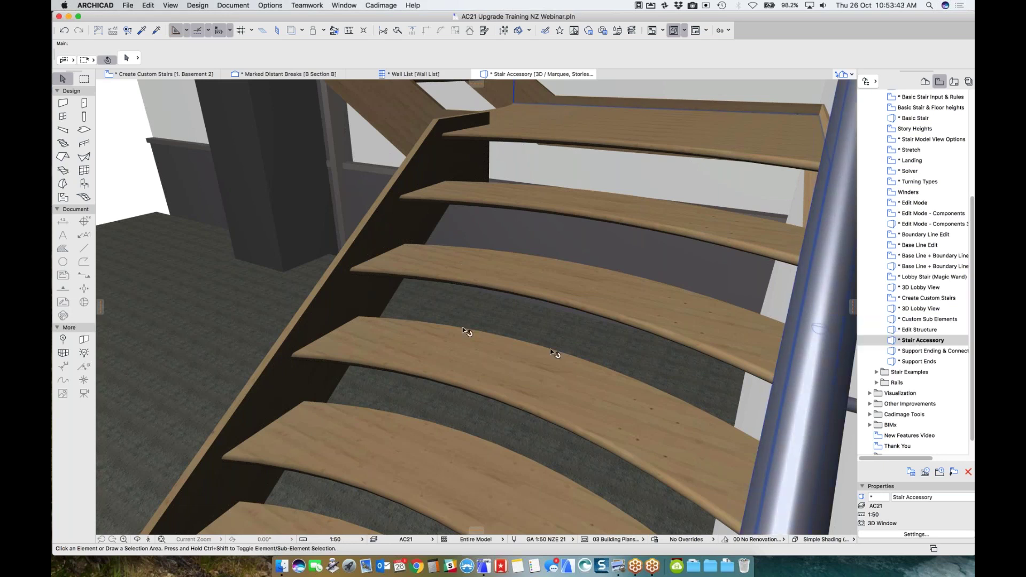
# Step: Open the selection settings of the curved-tread stair and show its tread component settings with Classification and Properties collapsed
pyautogui.click(534, 267)
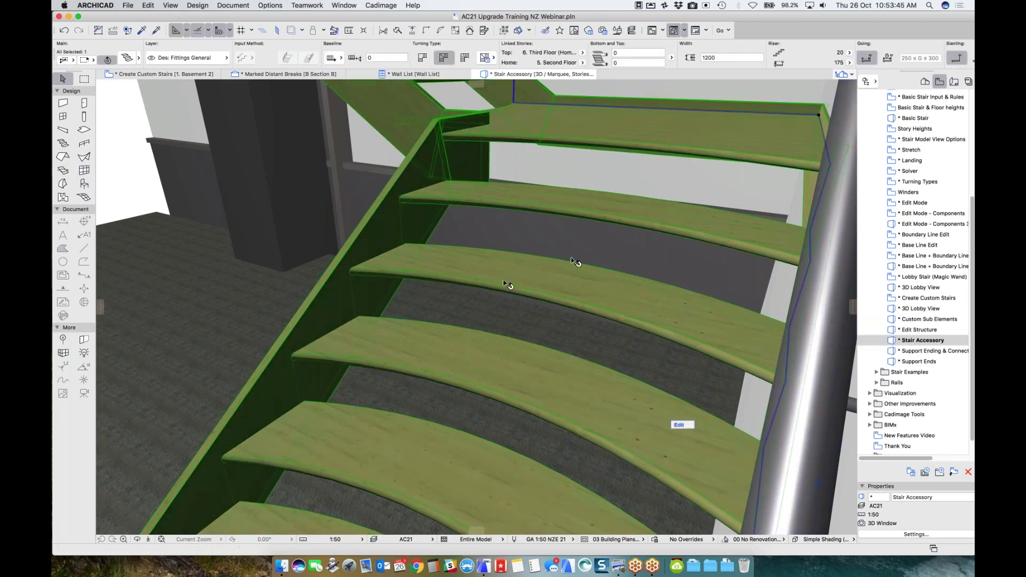
pyautogui.click(126, 59)
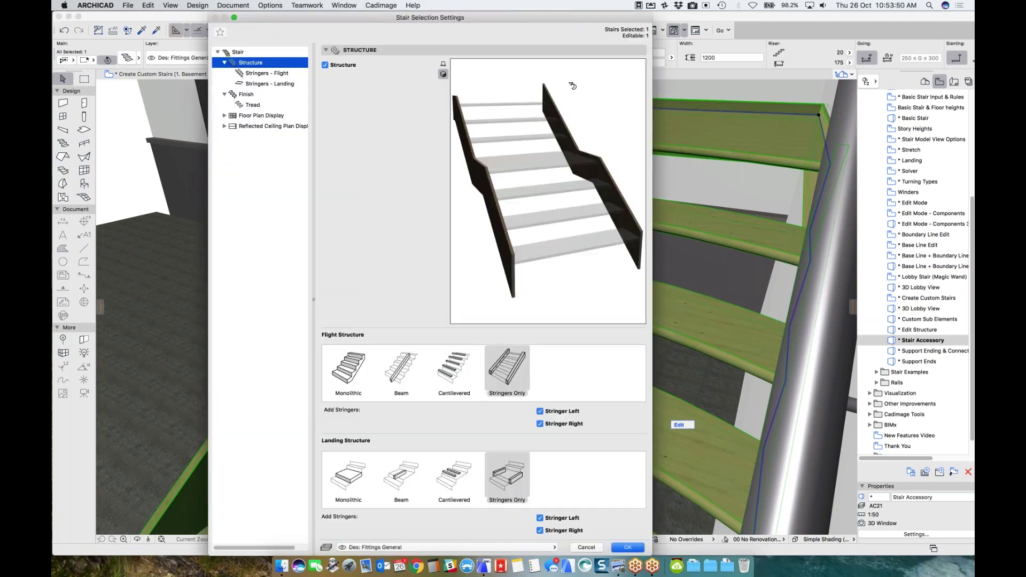
pyautogui.click(243, 96)
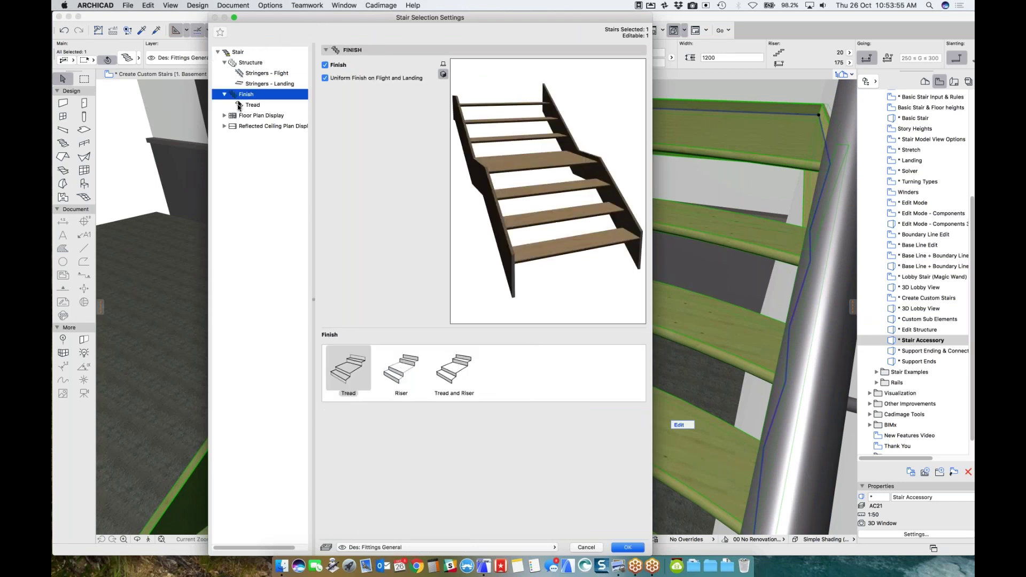
pyautogui.click(253, 107)
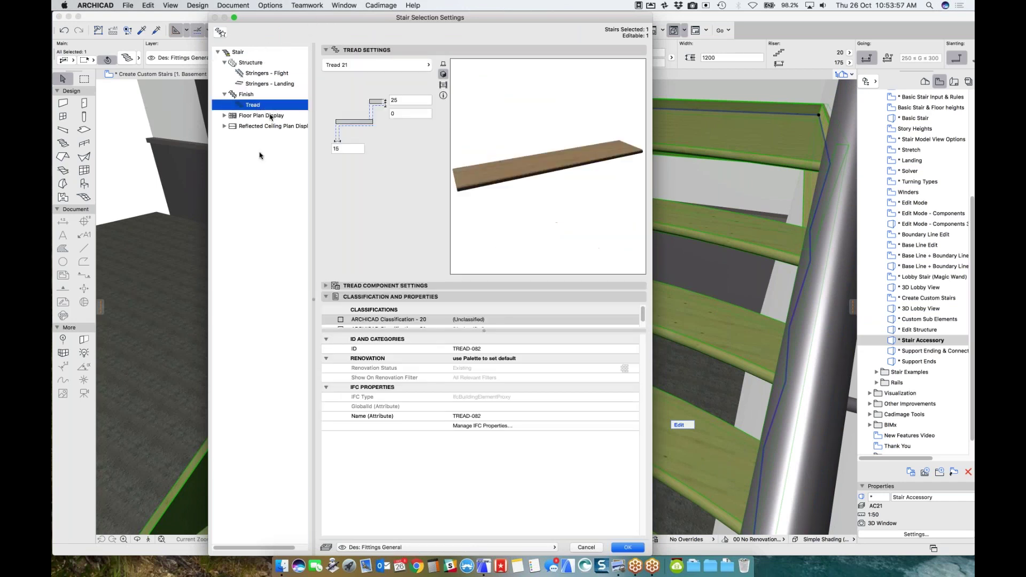
pyautogui.click(397, 295)
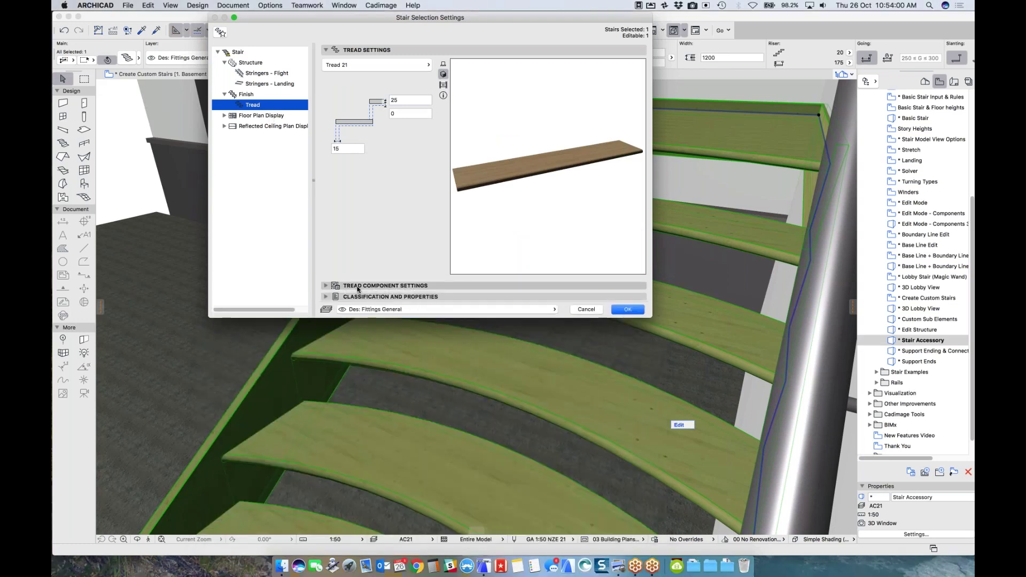
pyautogui.click(376, 285)
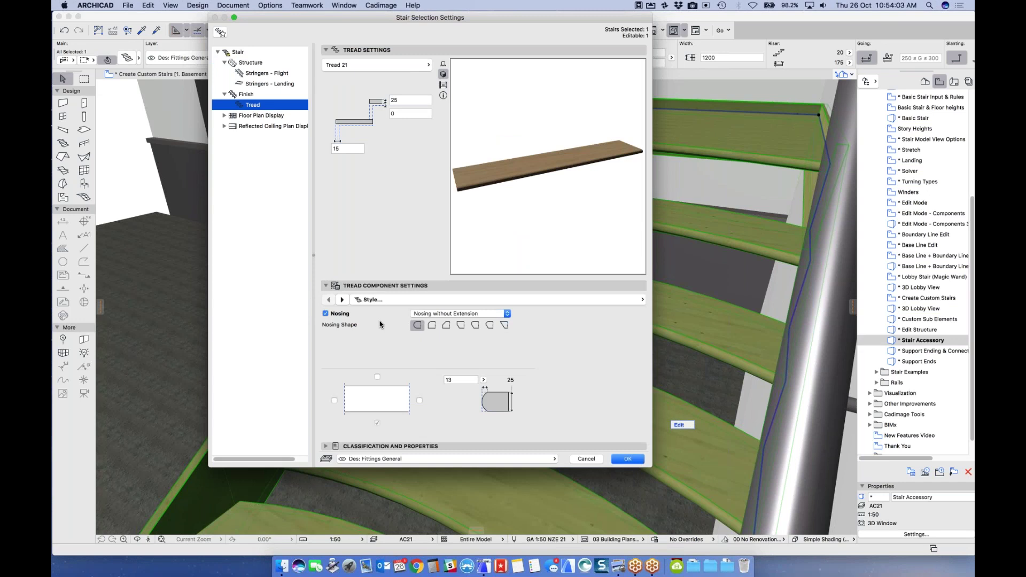
# Step: Enable the Non-Slip Accessory with three Non-Slip Bands on the stair's treads, apply it and deselect the stair
pyautogui.click(401, 66)
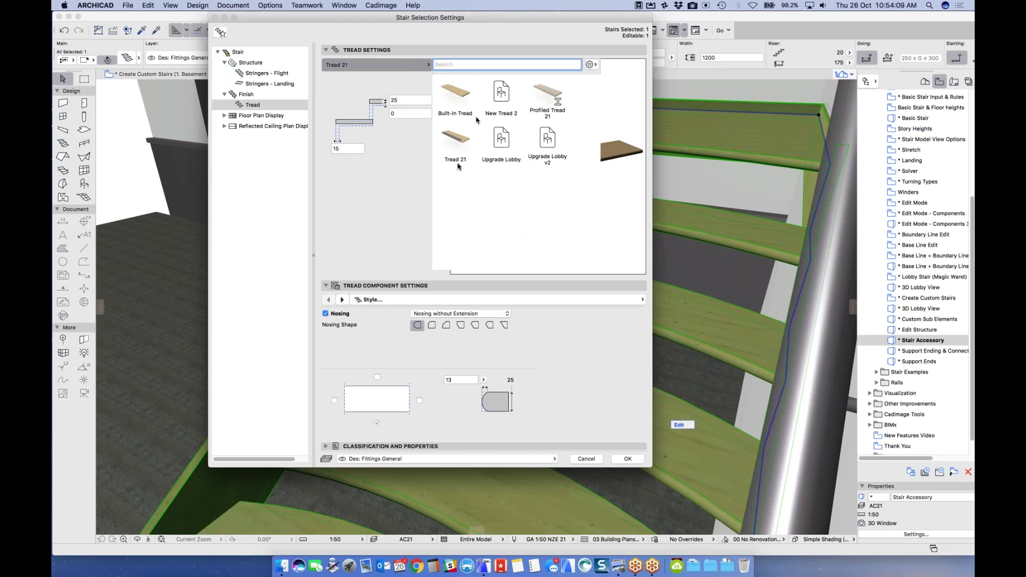
pyautogui.click(406, 172)
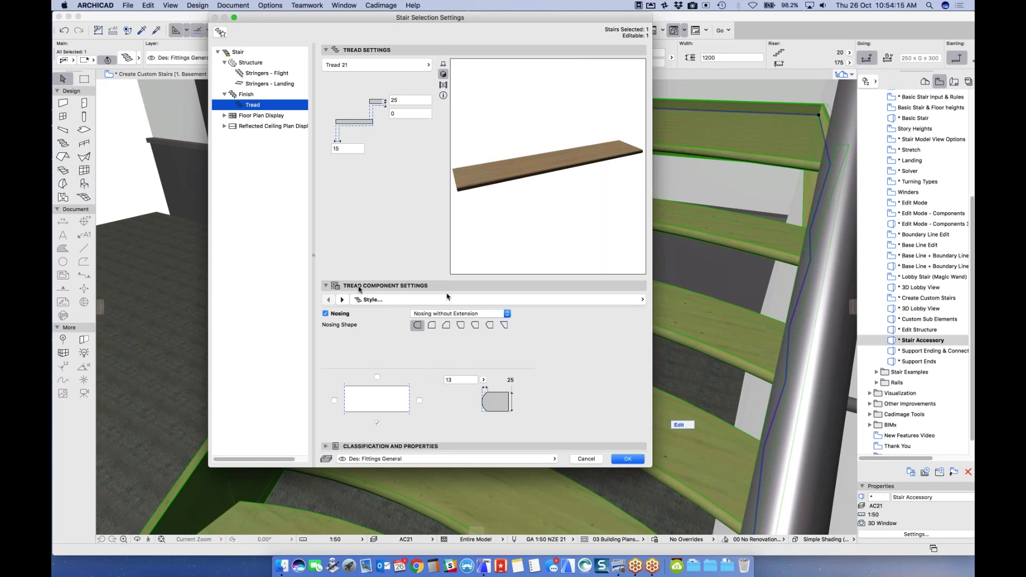
pyautogui.click(340, 300)
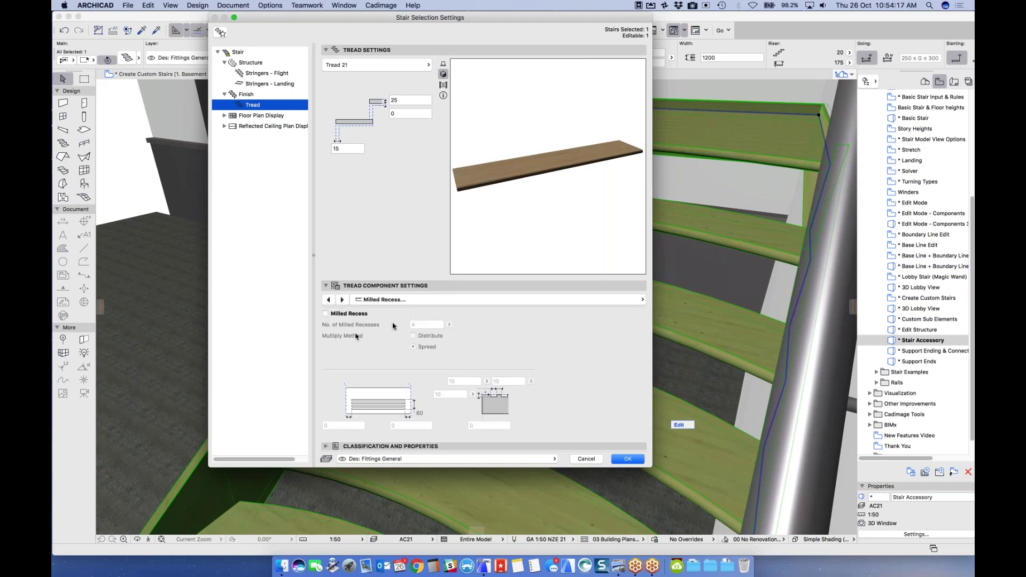
pyautogui.click(342, 300)
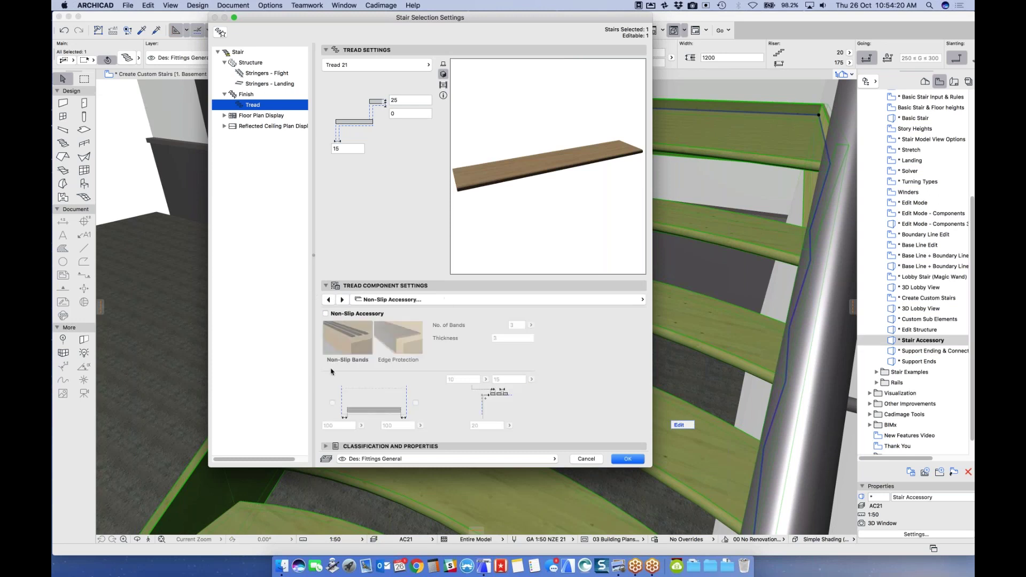
pyautogui.click(325, 313)
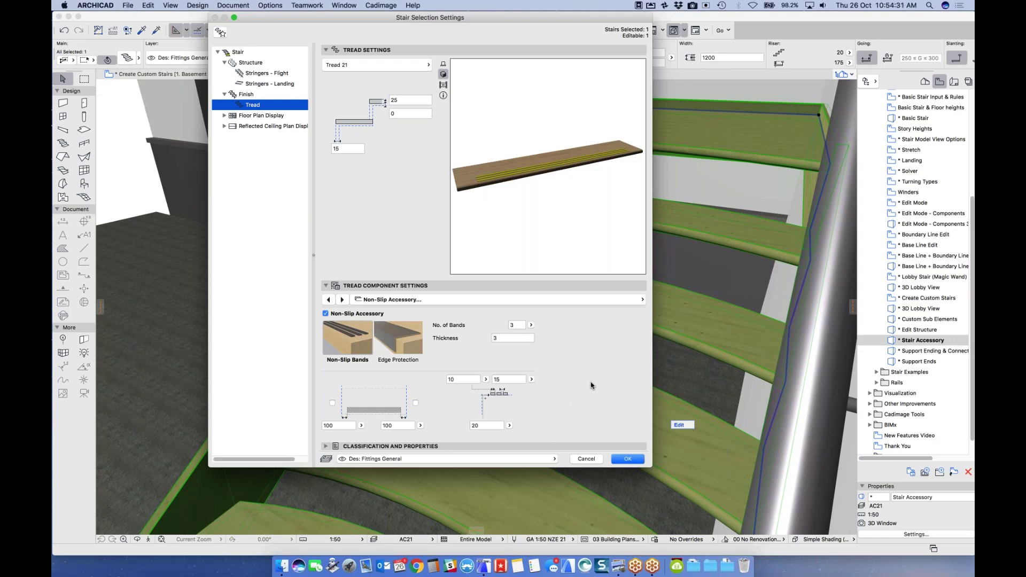
pyautogui.click(626, 458)
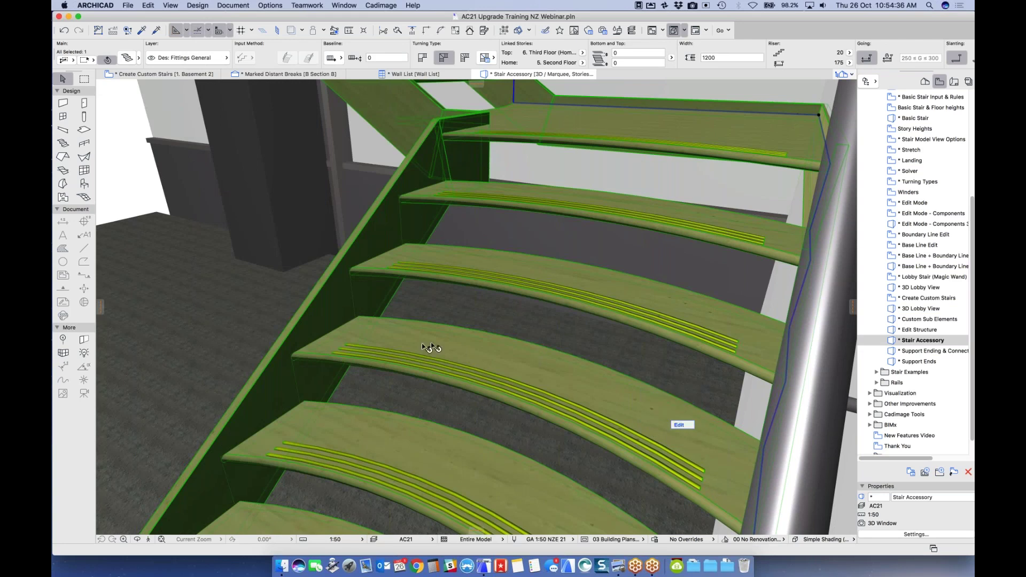
pyautogui.press('Escape')
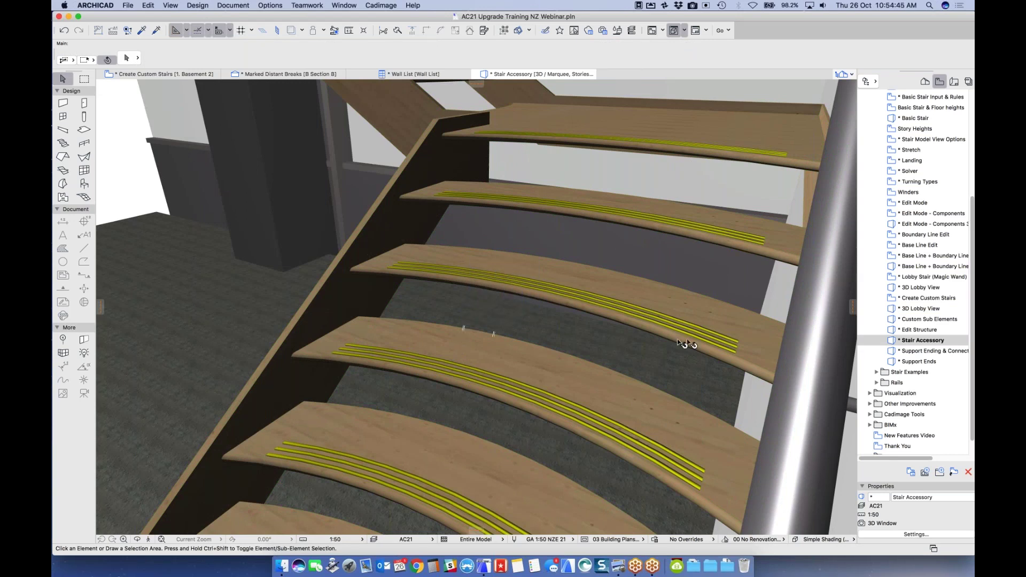
# Step: Show the Support Ending & Connections view and open the curved-tread stair's flight stringer settings
pyautogui.doubleClick(911, 351)
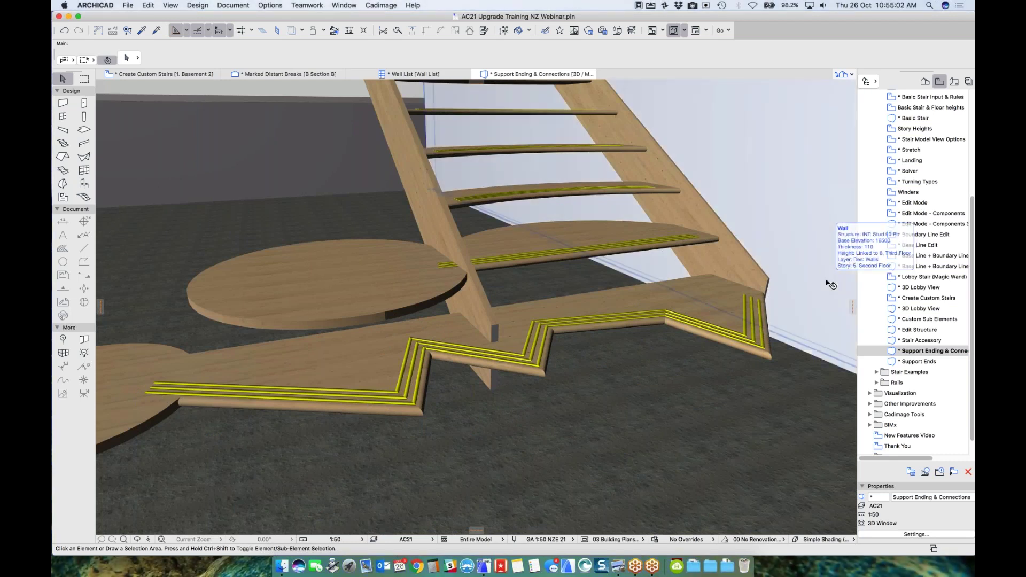
pyautogui.click(719, 259)
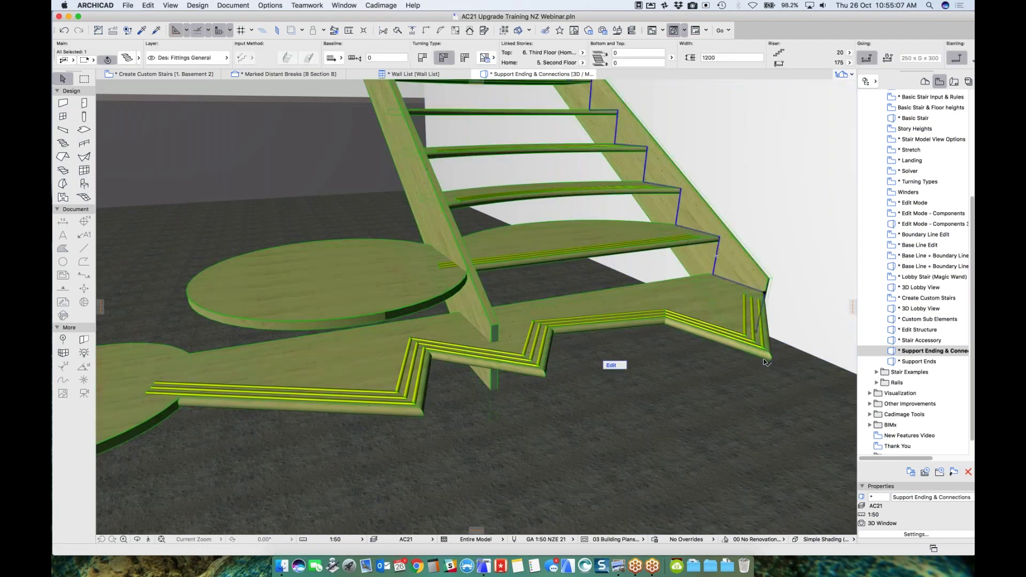
pyautogui.keyDown('shift'); pyautogui.moveTo(754, 373); pyautogui.dragTo(747, 327, button='middle'); pyautogui.keyUp('shift')
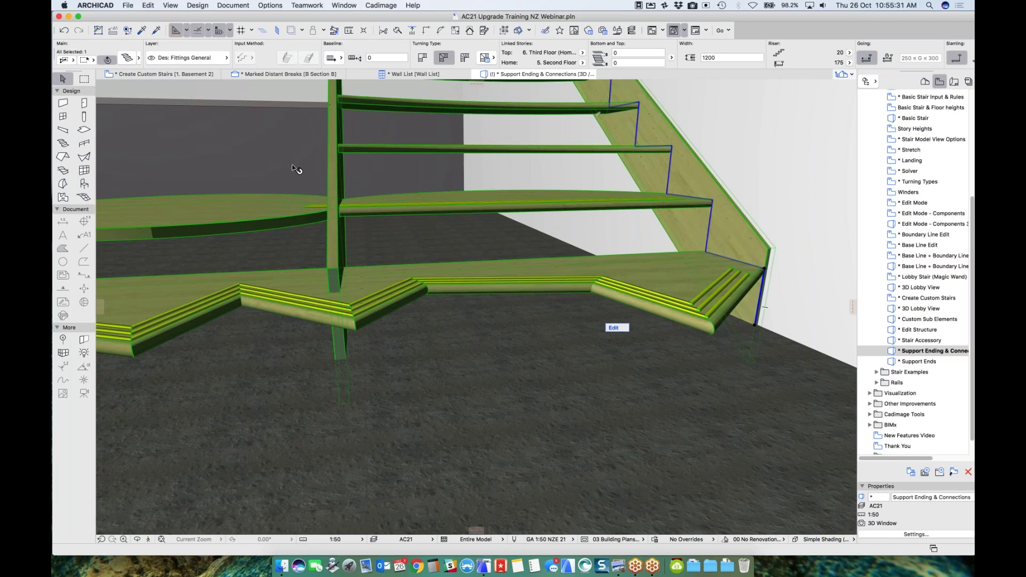
pyautogui.click(126, 58)
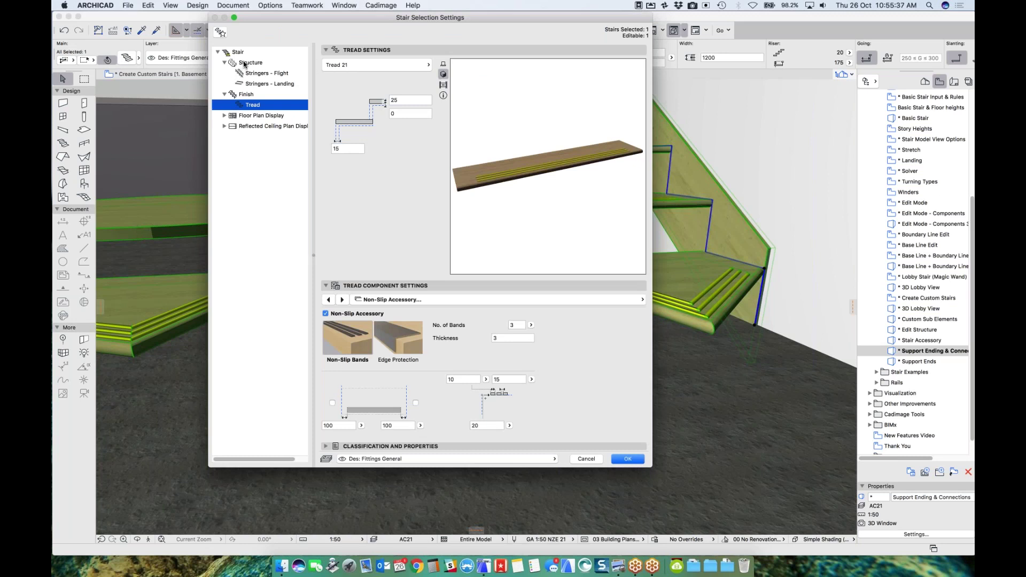
pyautogui.click(243, 63)
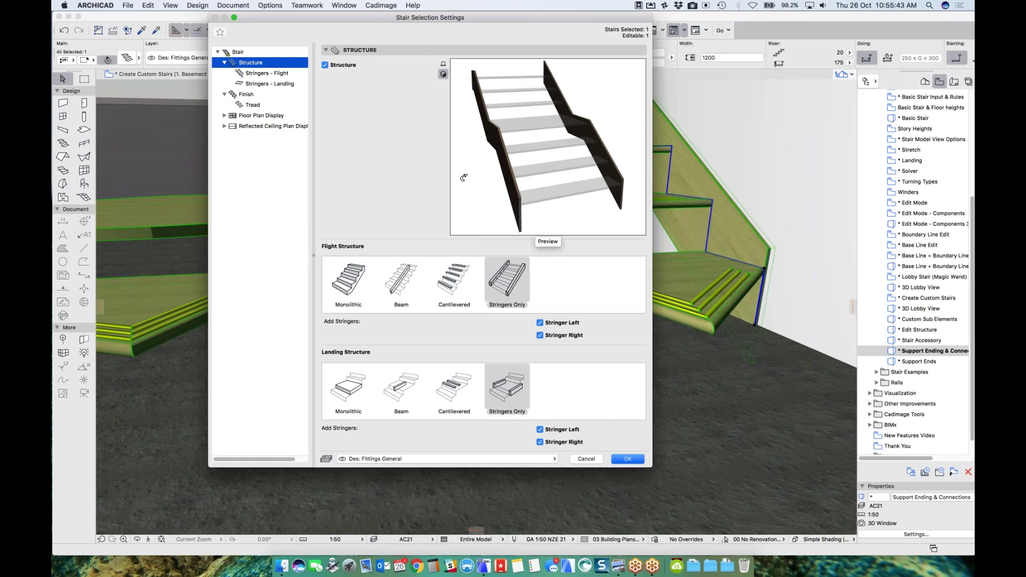
pyautogui.click(270, 74)
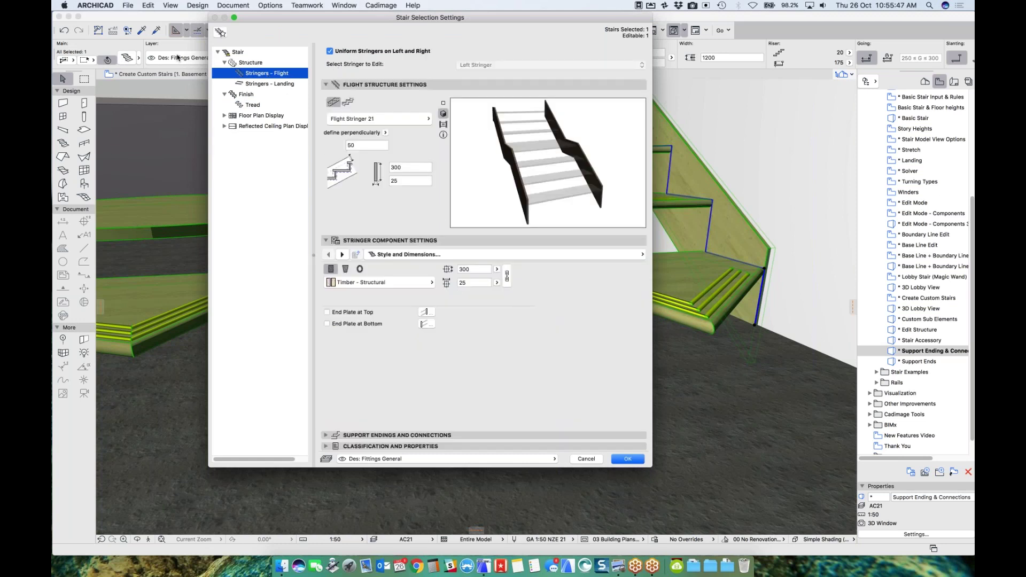
# Step: Review the flight stringer's component setting pages and the available flight stringer types
pyautogui.click(344, 255)
pyautogui.click(328, 254)
pyautogui.click(642, 255)
pyautogui.click(583, 224)
pyautogui.click(361, 120)
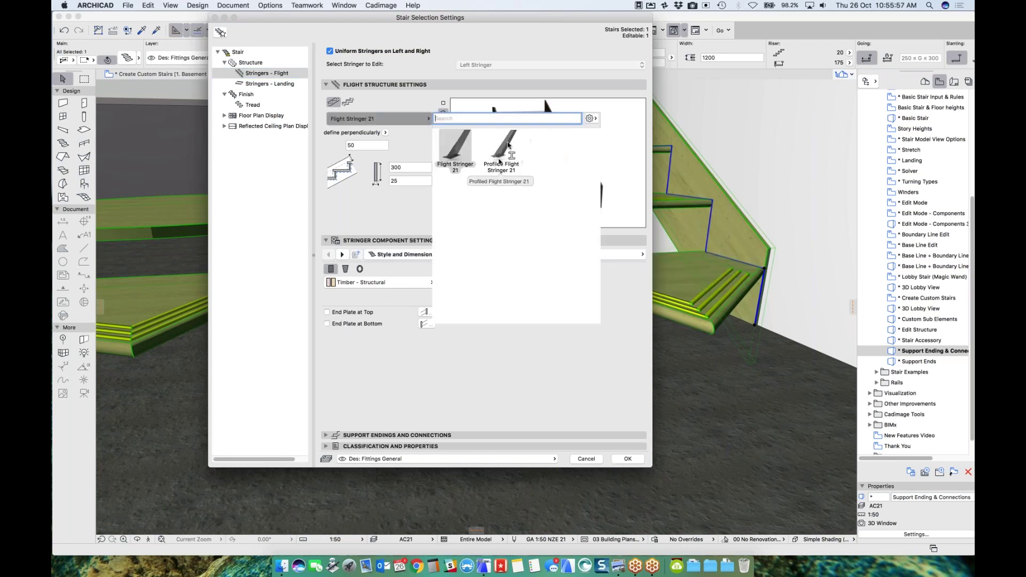
pyautogui.click(362, 205)
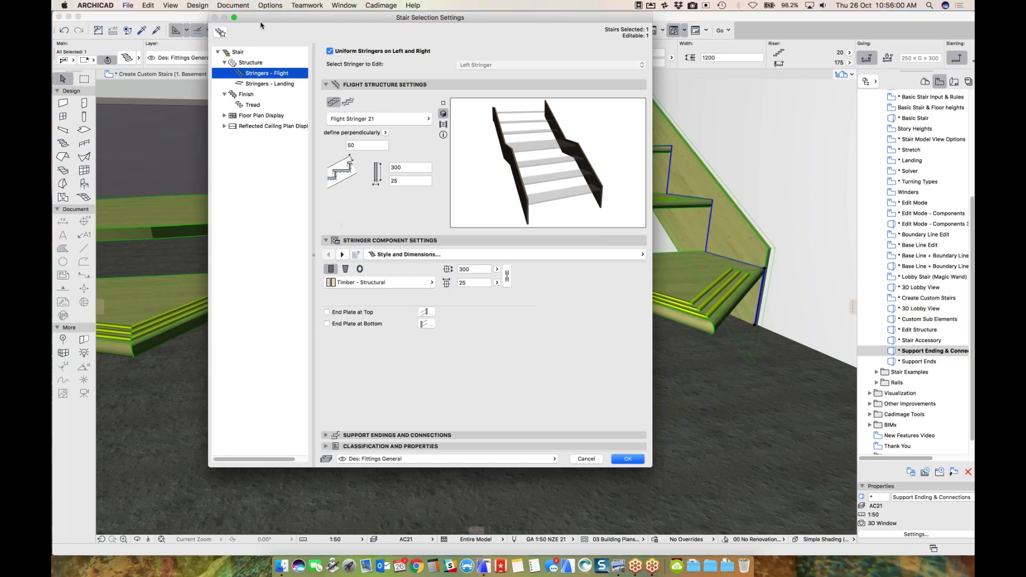
# Step: Set the flight stringers' Flight-Start support ending to Horizontal Cut and apply it to the stair
pyautogui.click(420, 436)
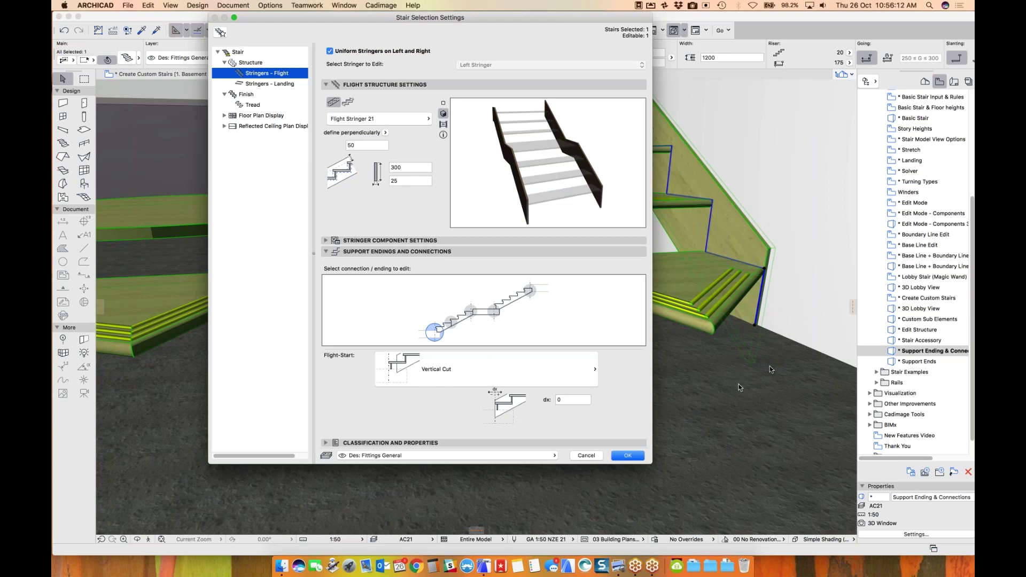
pyautogui.click(483, 364)
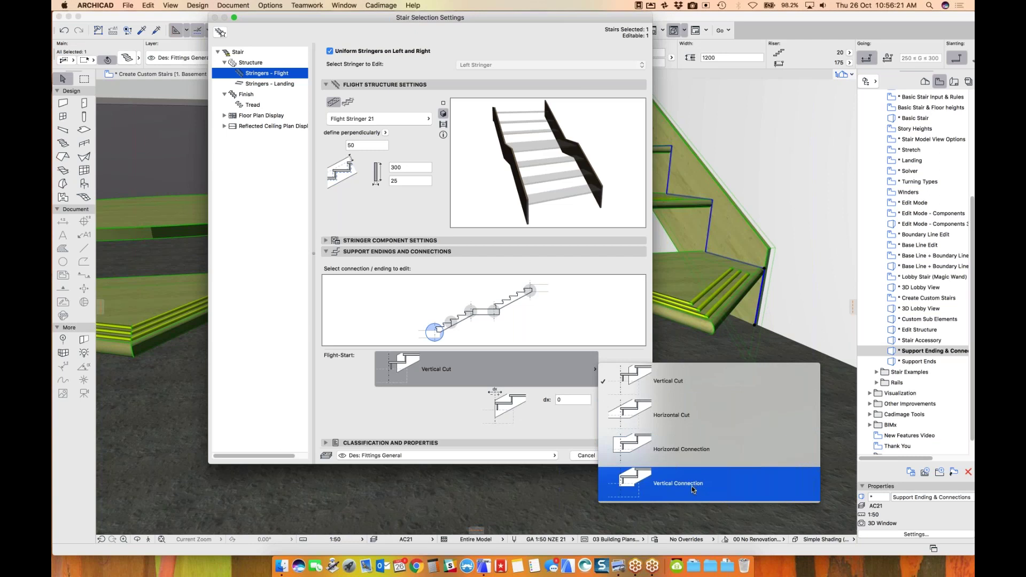
pyautogui.click(668, 418)
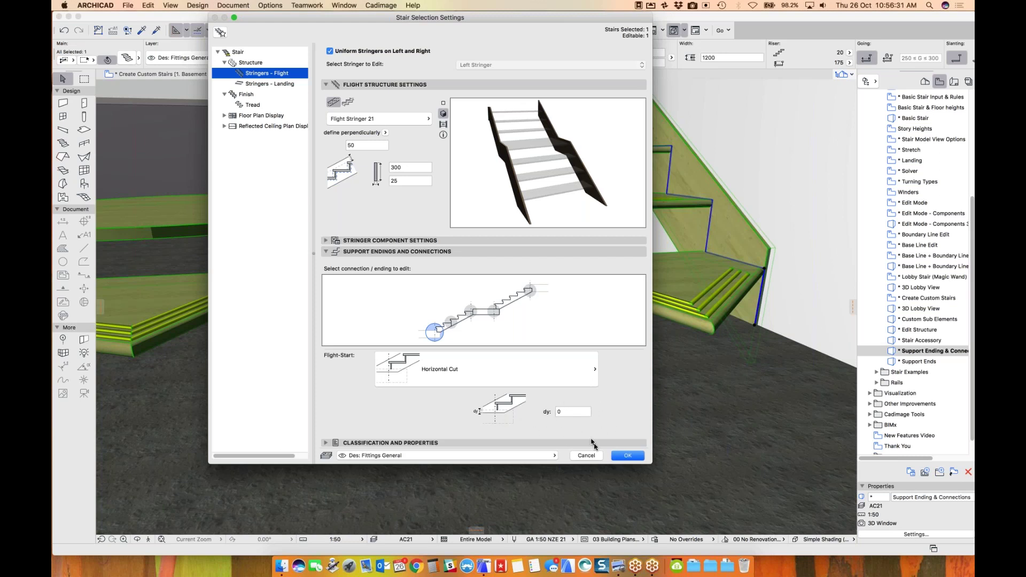
pyautogui.click(629, 455)
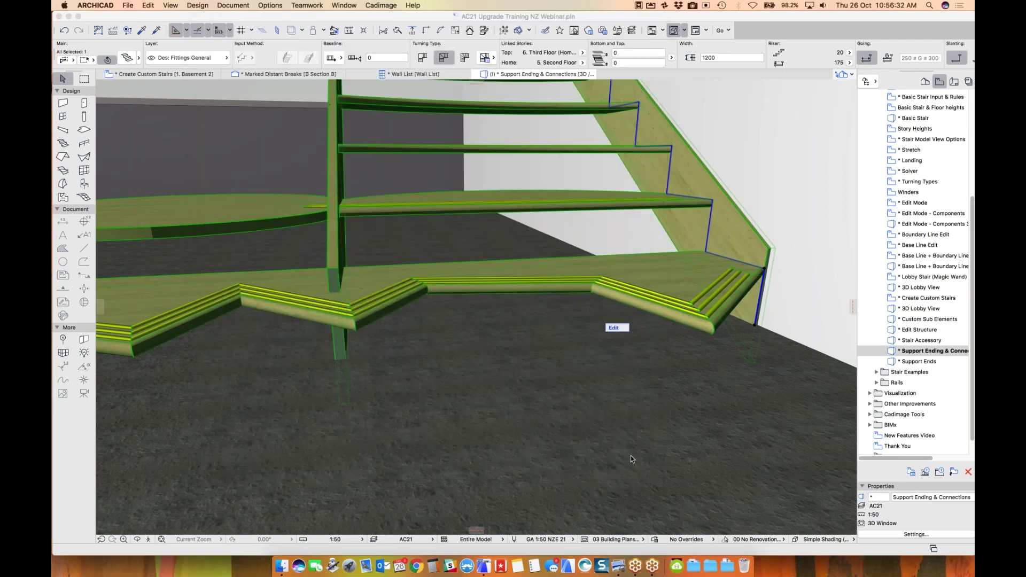
# Step: Examine the stringers' lower ends at the floor from several angles and reselect the stair
pyautogui.scroll(-10, 441, 332)
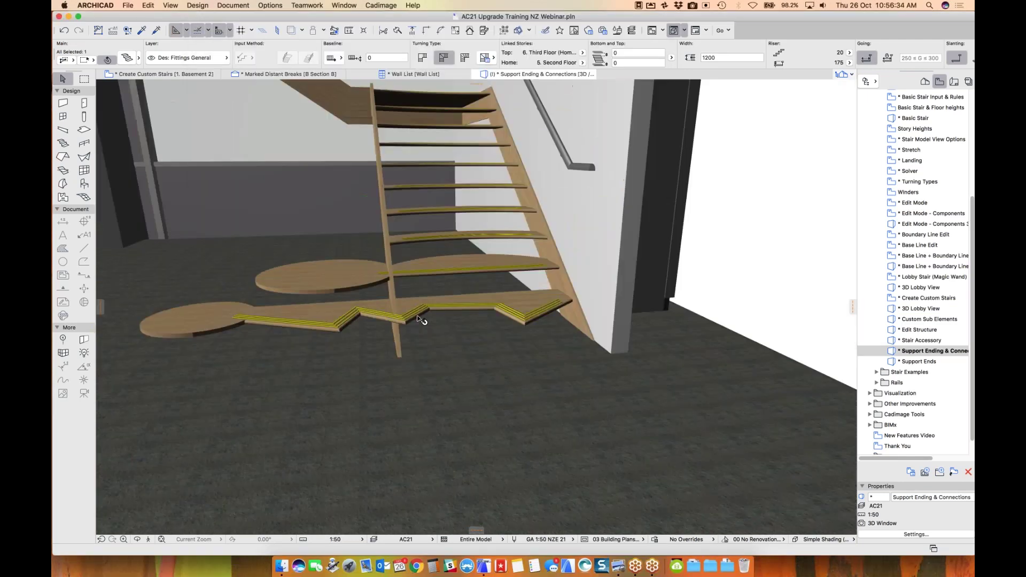
pyautogui.scroll(3, 480, 314)
pyautogui.keyDown('shift'); pyautogui.moveTo(483, 315); pyautogui.dragTo(554, 316, button='middle'); pyautogui.keyUp('shift')
pyautogui.scroll(3, 550, 267)
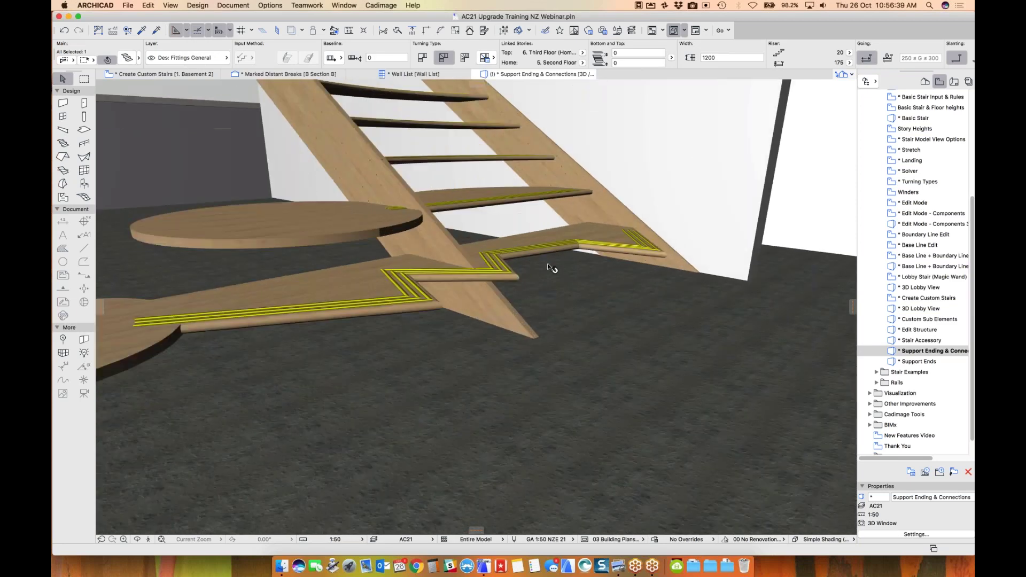
pyautogui.scroll(2, 556, 273)
pyautogui.keyDown('shift'); pyautogui.moveTo(557, 268); pyautogui.dragTo(530, 274, button='middle'); pyautogui.keyUp('shift')
pyautogui.scroll(-5, 396, 283)
pyautogui.click(531, 274)
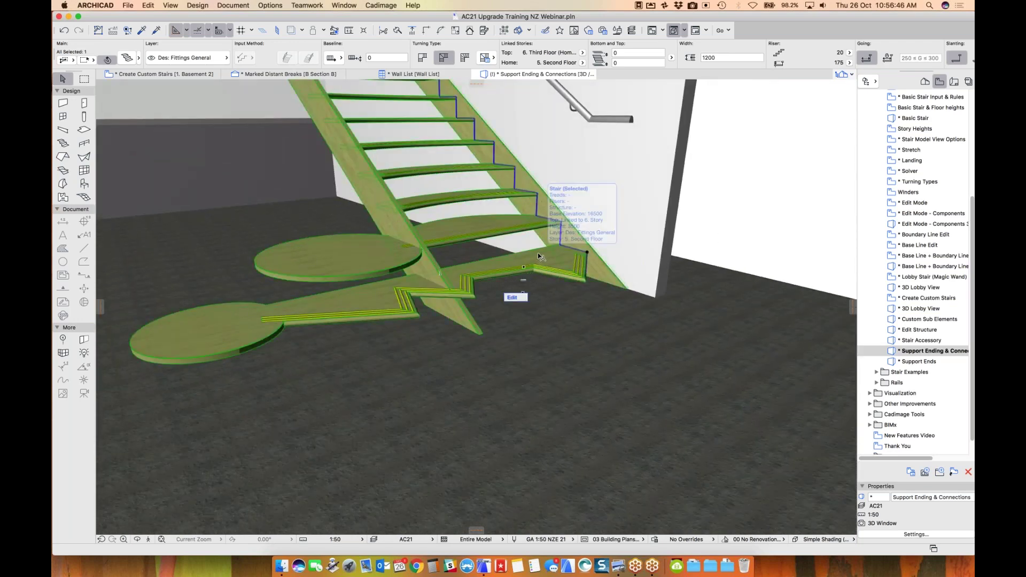
# Step: Show the Support Ends view, select the beam-supported stair and open its flight beam settings
pyautogui.doubleClick(919, 362)
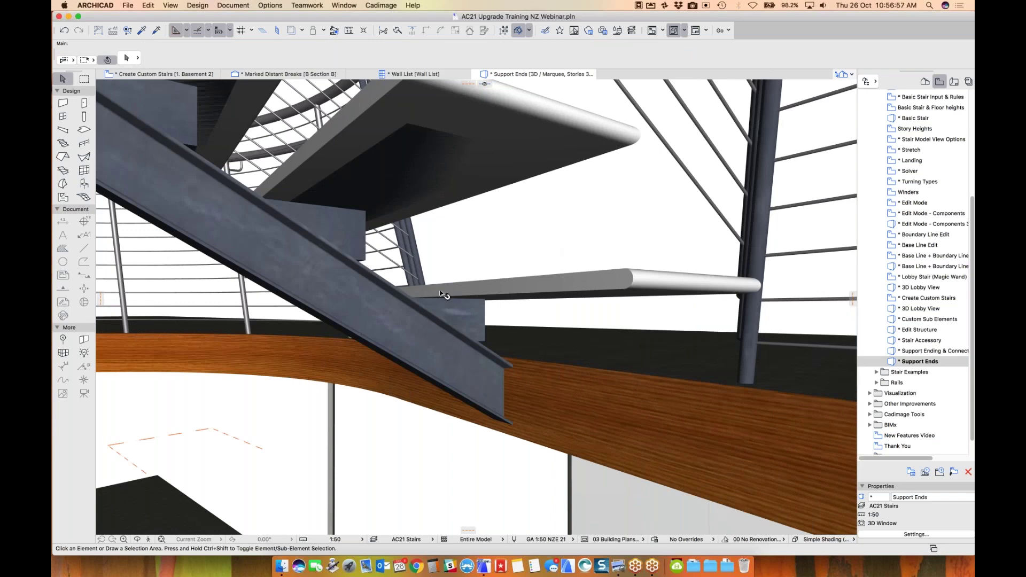
pyautogui.moveTo(408, 288)
pyautogui.keyDown('shift'); pyautogui.mouseDown(button='middle')
pyautogui.moveTo(293, 305)
pyautogui.moveTo(432, 297)
pyautogui.moveTo(422, 289)
pyautogui.mouseUp(button='middle'); pyautogui.keyUp('shift')
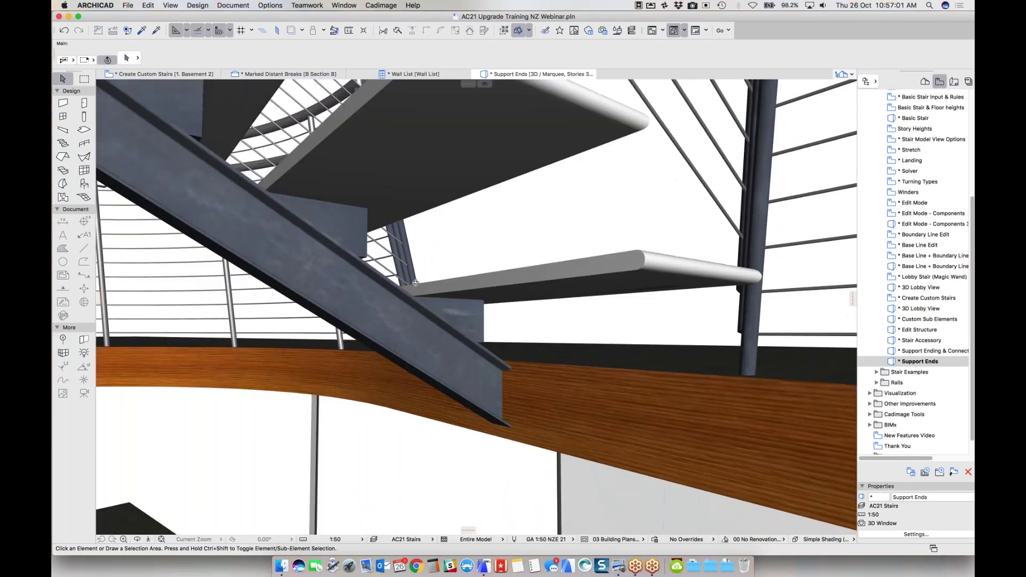
pyautogui.click(496, 378)
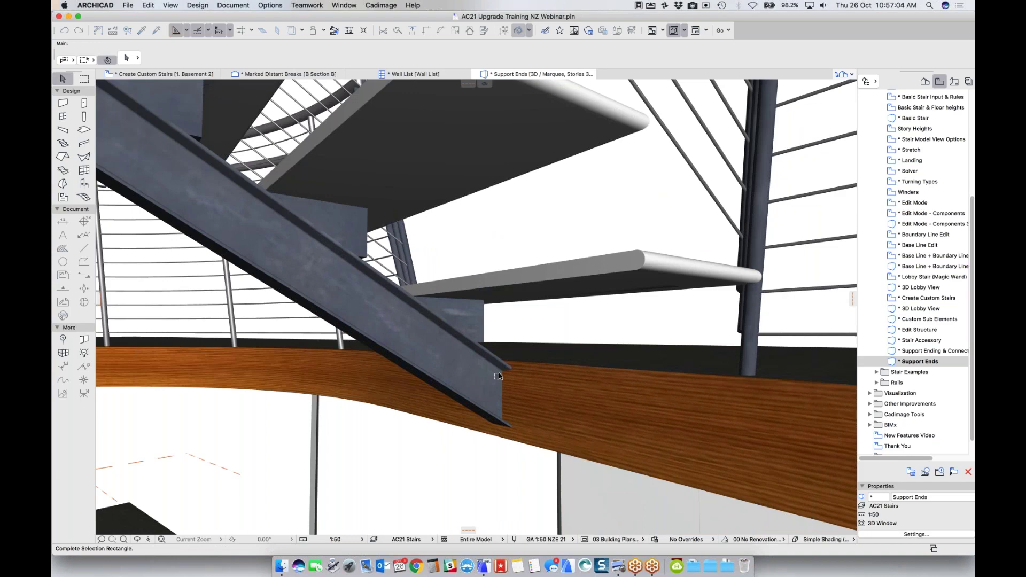
pyautogui.click(480, 368)
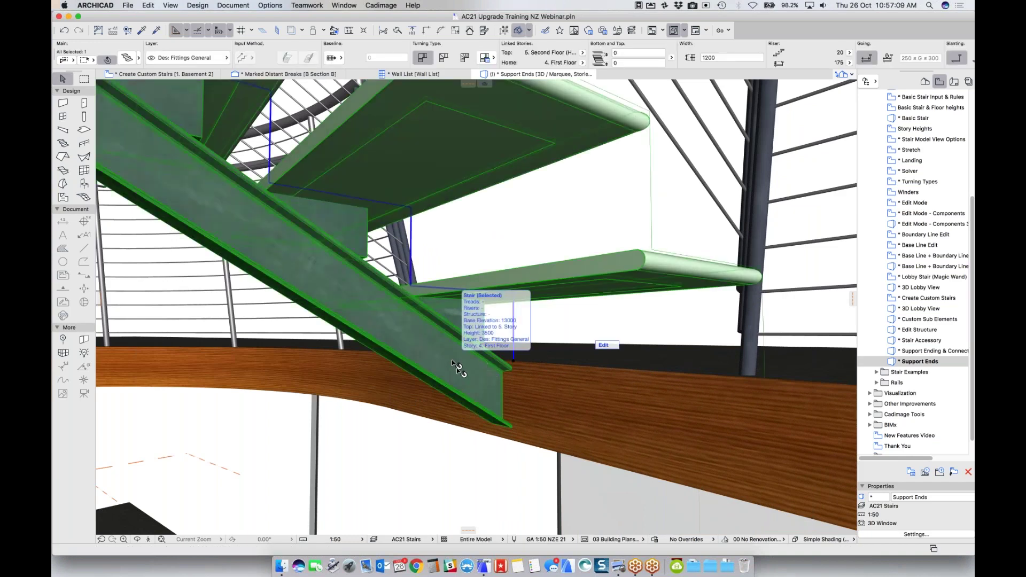
pyautogui.click(128, 57)
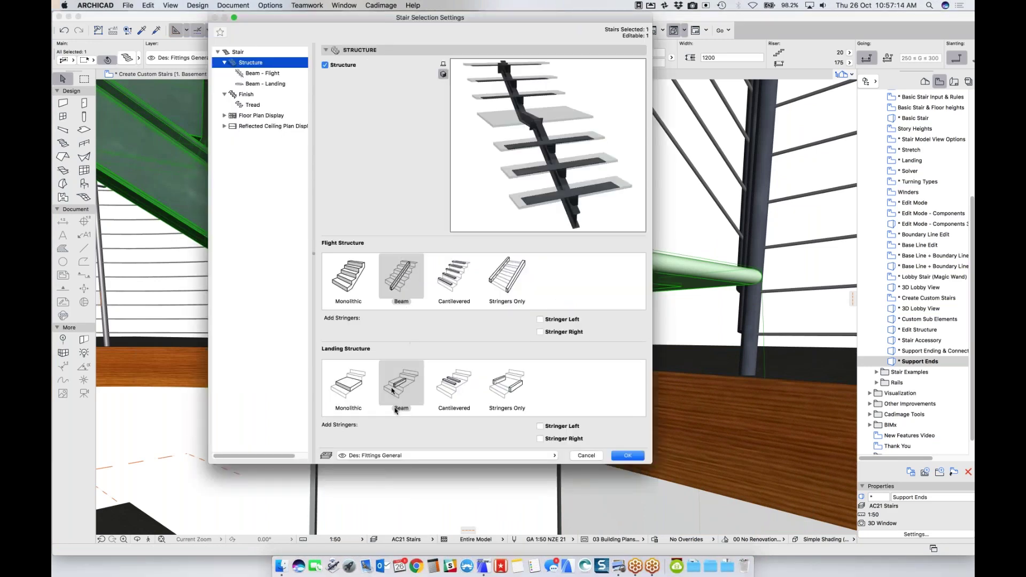
pyautogui.click(270, 73)
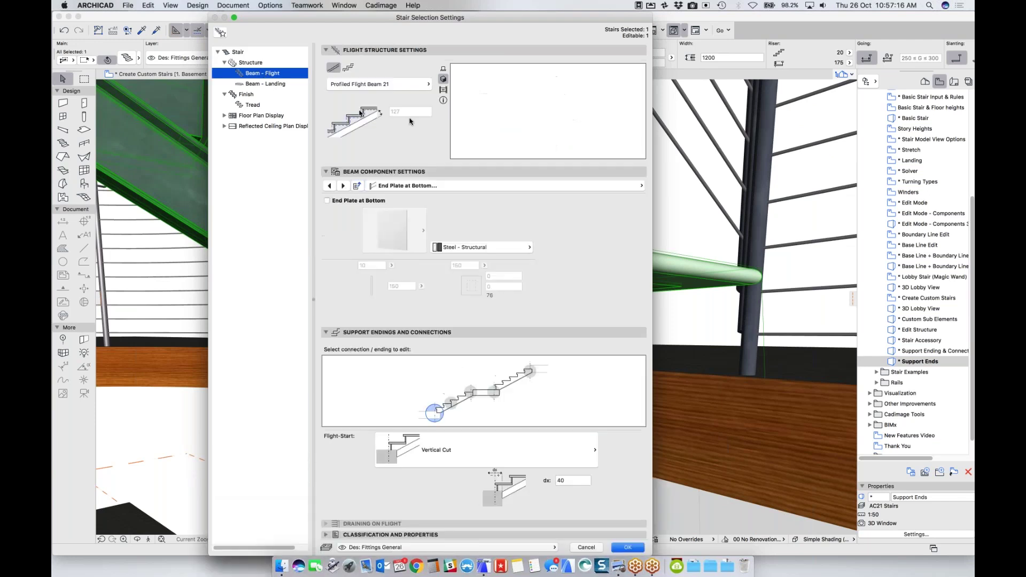
# Step: Enable the flight beam's End Plate at Bottom in the paired angle bracket style and apply it to the stair
pyautogui.click(408, 186)
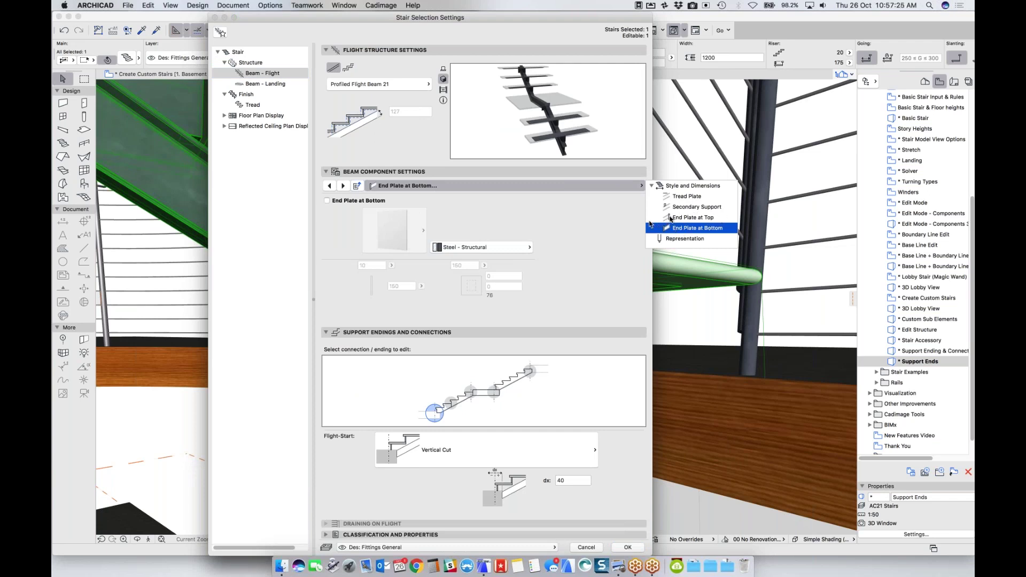
pyautogui.click(472, 212)
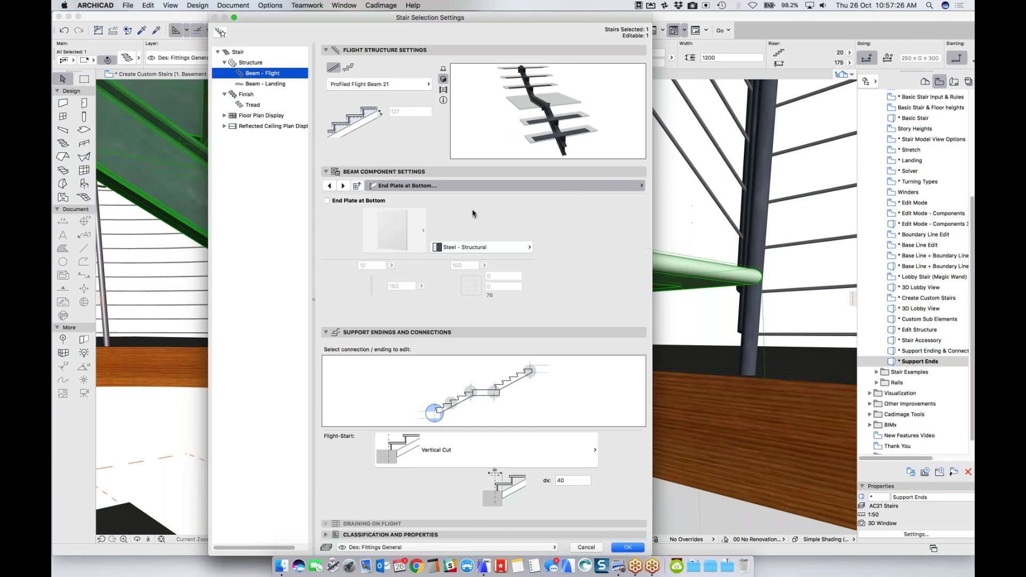
pyautogui.click(341, 201)
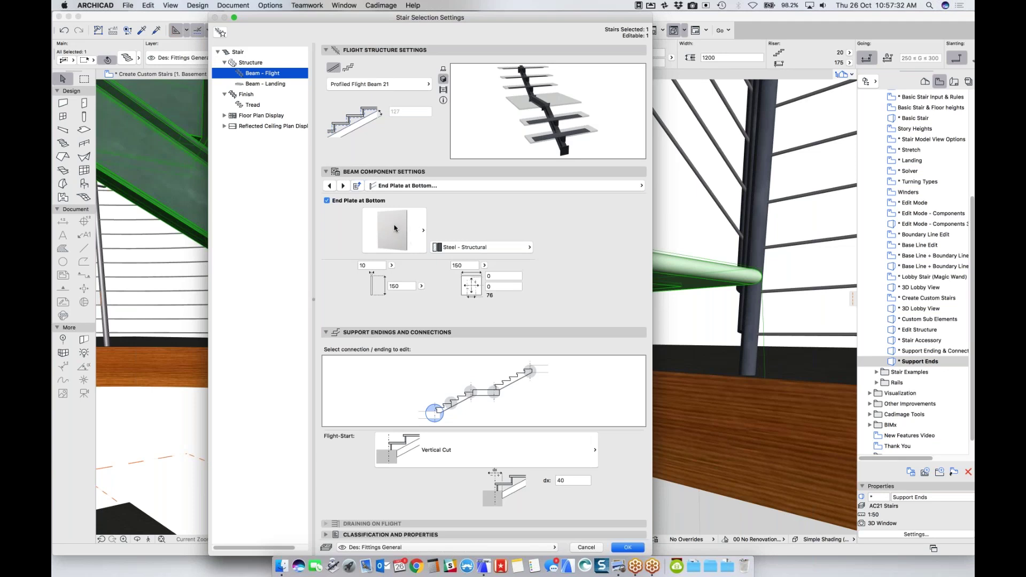
pyautogui.click(398, 229)
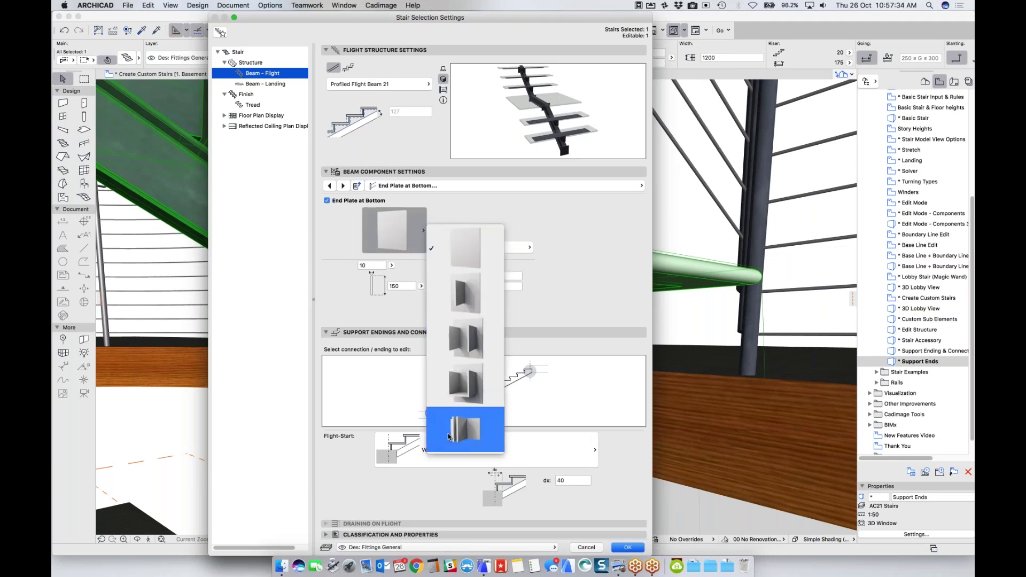
pyautogui.click(467, 429)
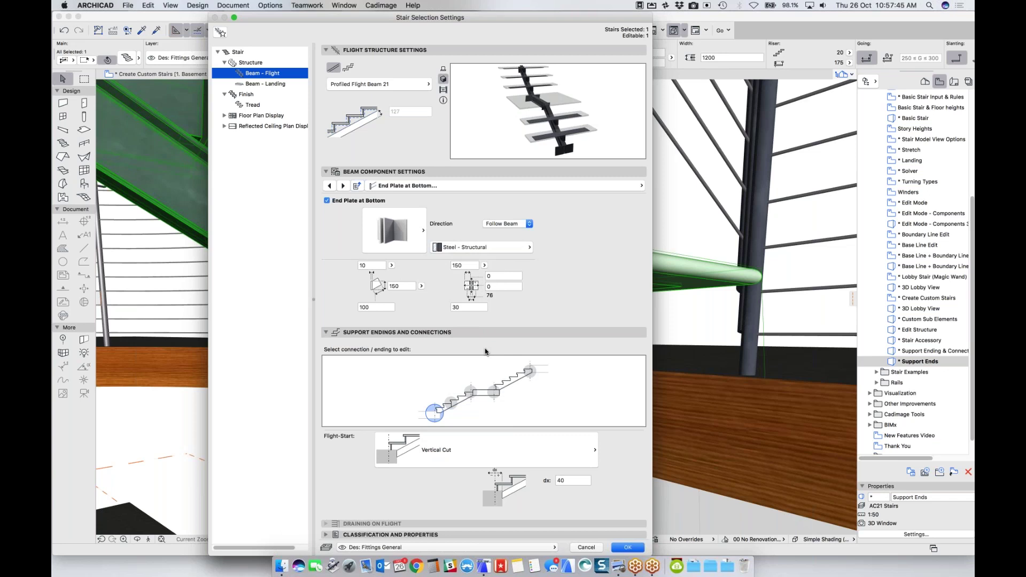
pyautogui.click(499, 222)
pyautogui.click(554, 210)
pyautogui.click(631, 548)
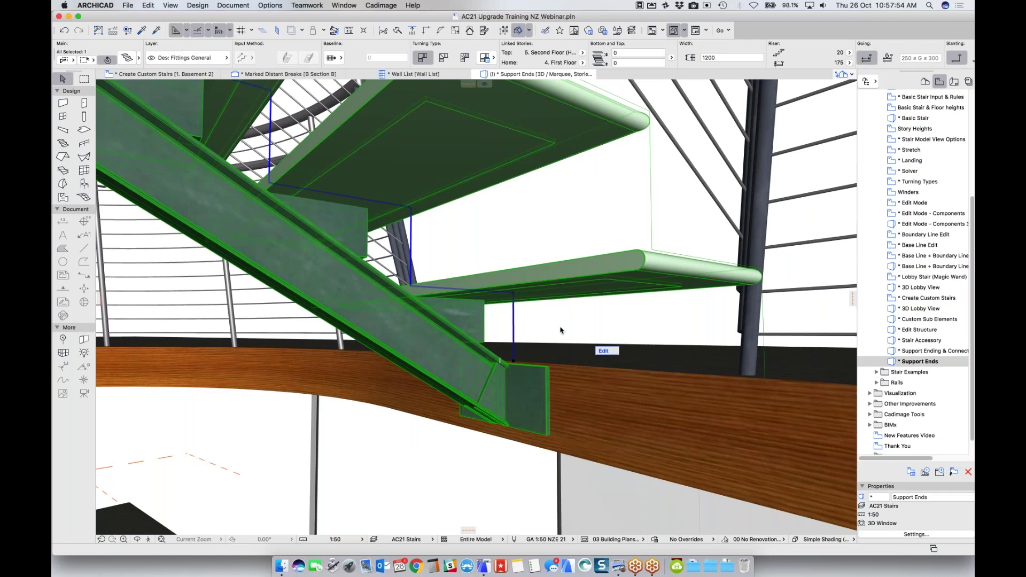
pyautogui.press('Escape')
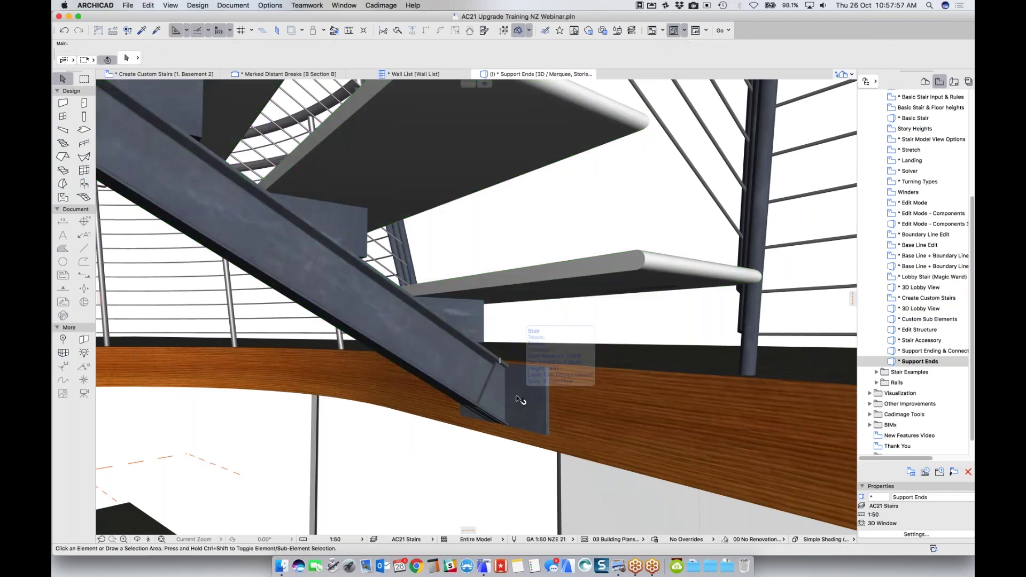
pyautogui.click(518, 401)
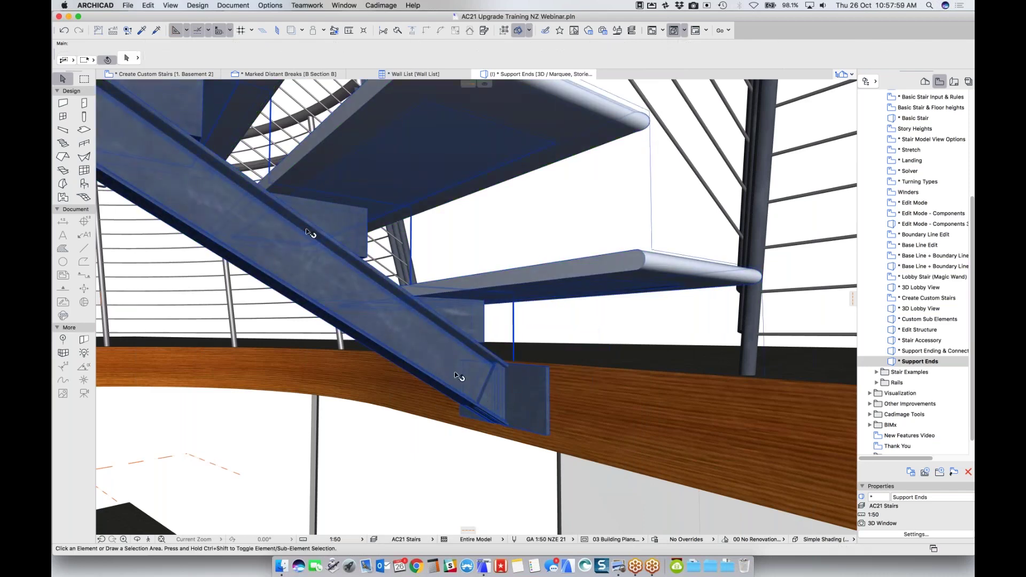
pyautogui.press('Escape')
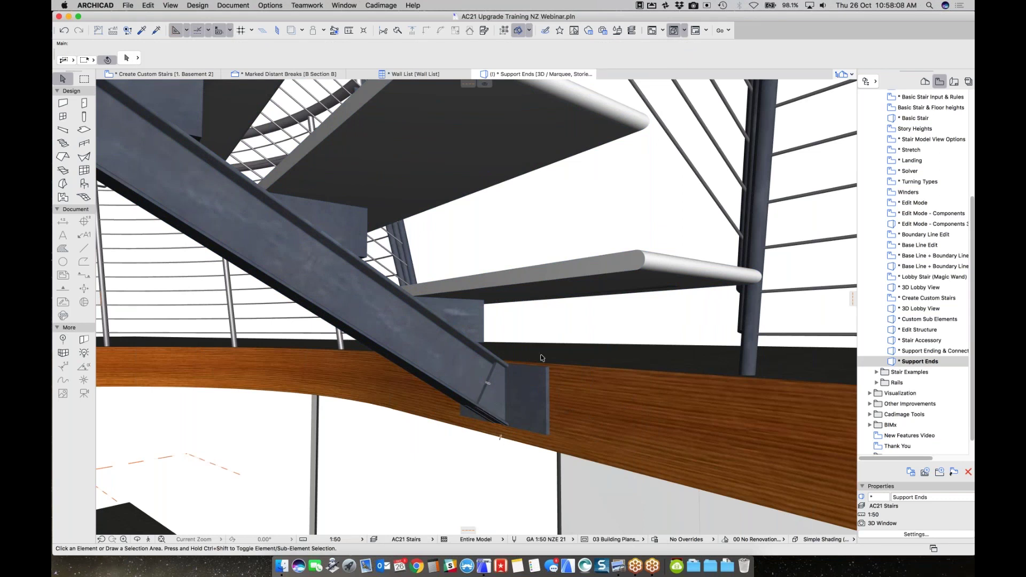
# Step: Collapse the Stairs view folder, expand Stair Examples and open the first example's floor plan view
pyautogui.scroll(15, 924, 170)
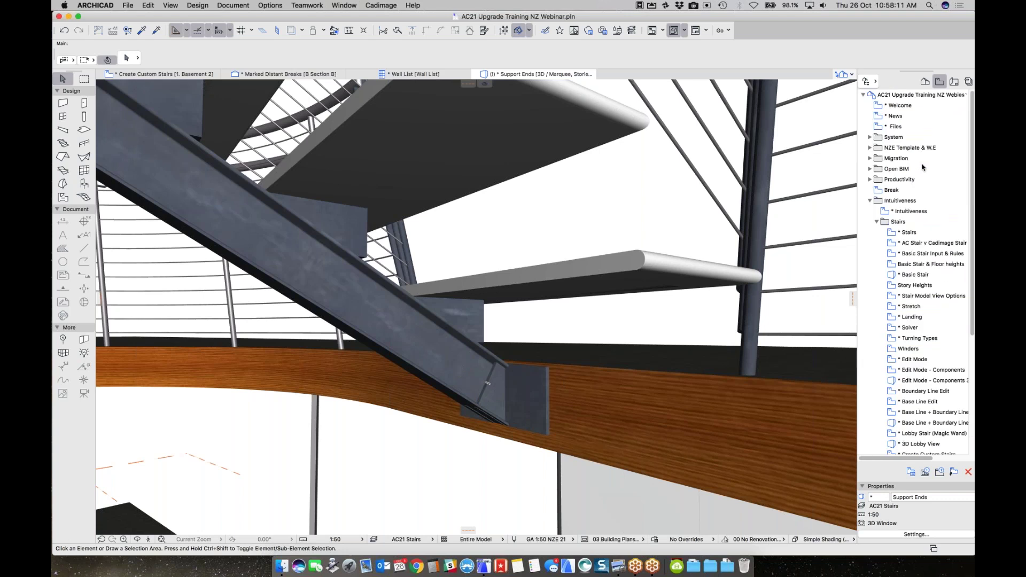
pyautogui.click(877, 222)
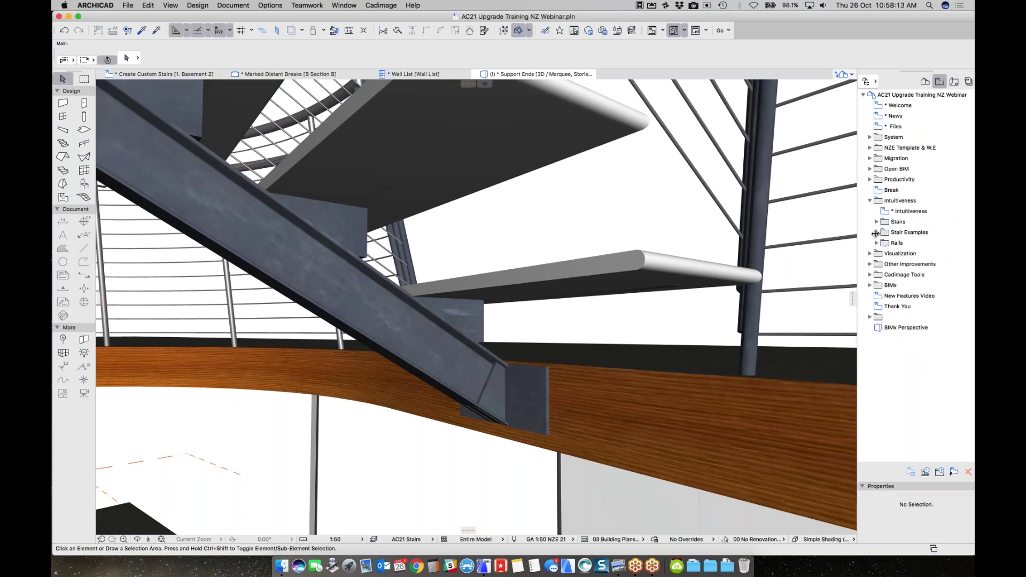
pyautogui.click(876, 232)
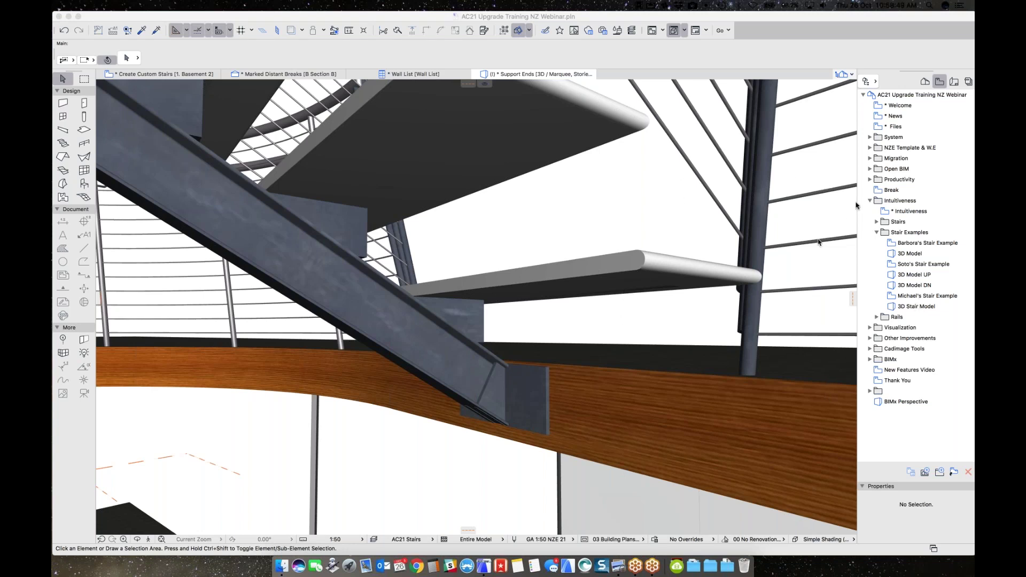
pyautogui.click(905, 245)
pyautogui.doubleClick(905, 244)
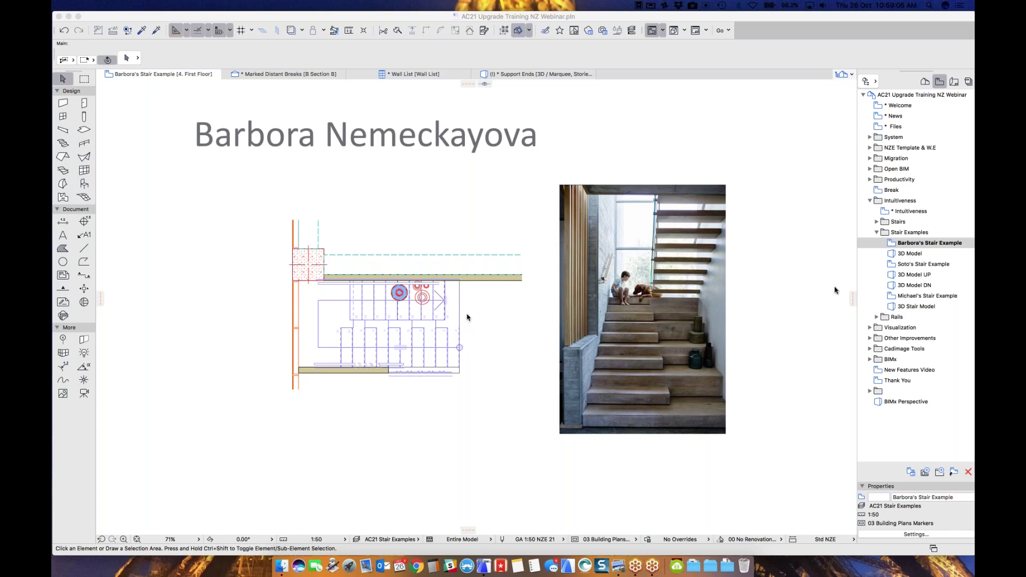
# Step: Open the first example's 3D Model view and enter edit mode on its timber stair without selecting the grouped elements
pyautogui.doubleClick(910, 253)
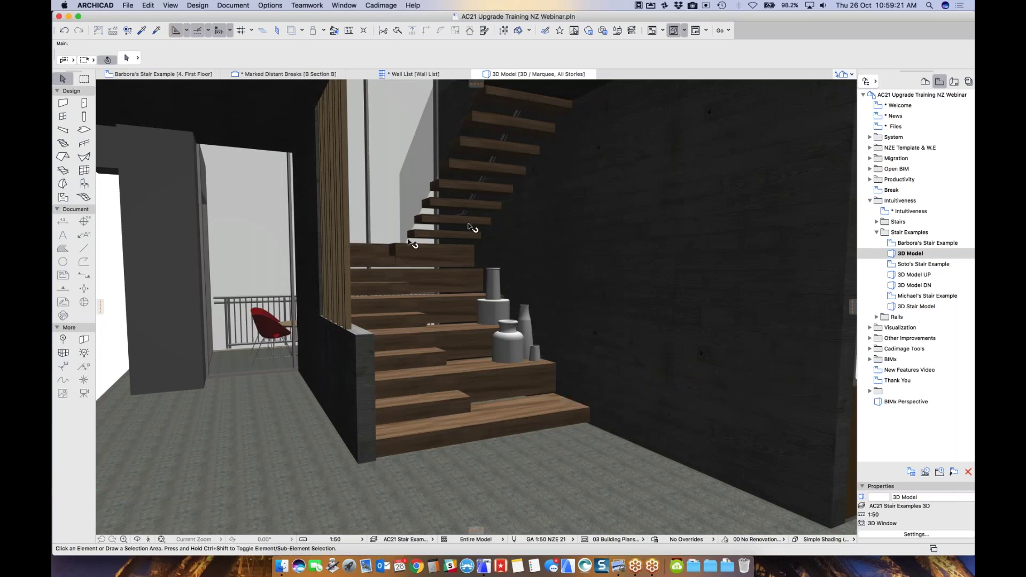
pyautogui.click(463, 434)
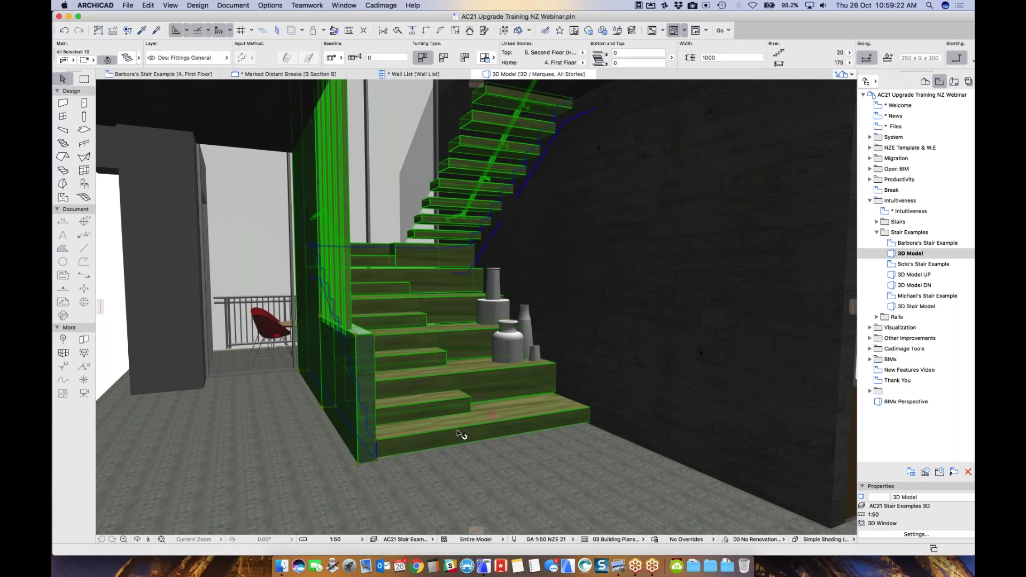
pyautogui.press('Escape')
pyautogui.click(461, 381)
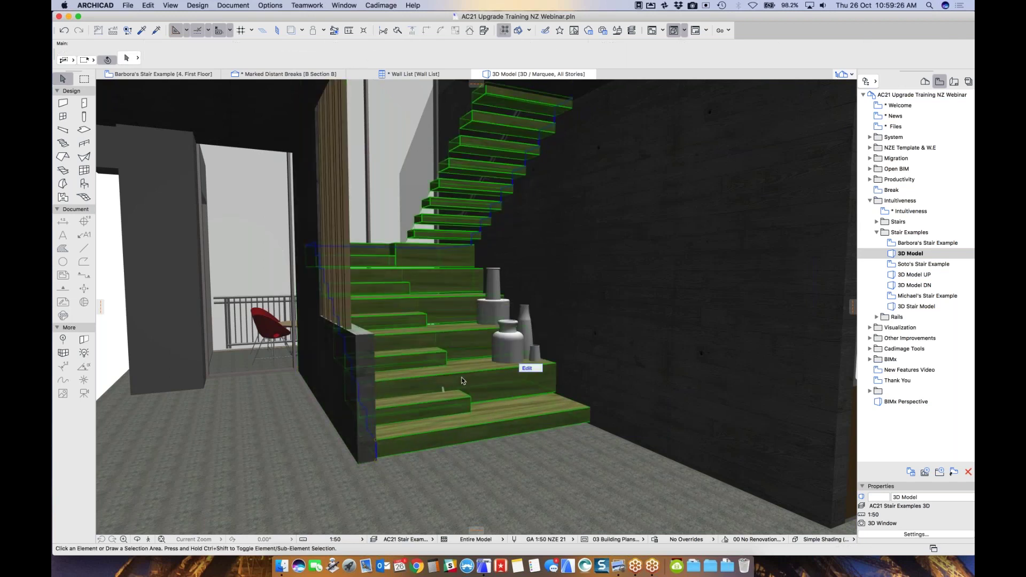
pyautogui.click(526, 368)
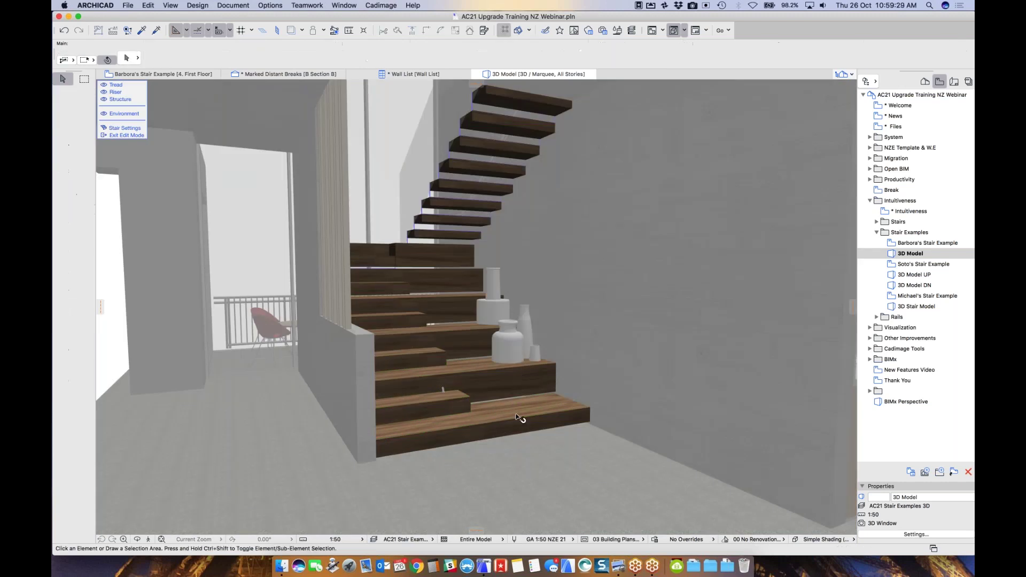
# Step: Select individual risers and treads of the lower flight to examine the staggered steps, and leave stair edit mode
pyautogui.click(458, 406)
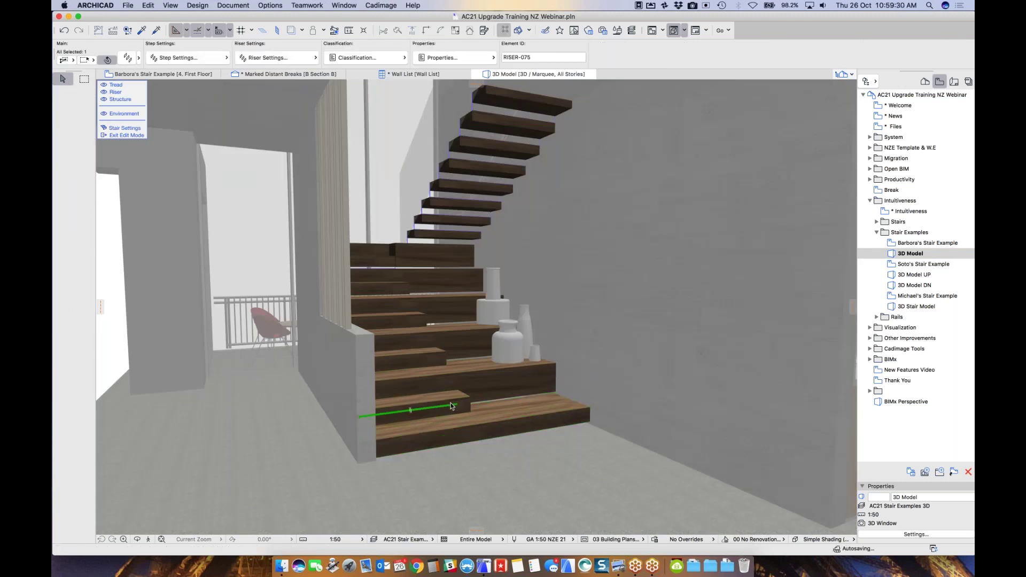
pyautogui.click(437, 359)
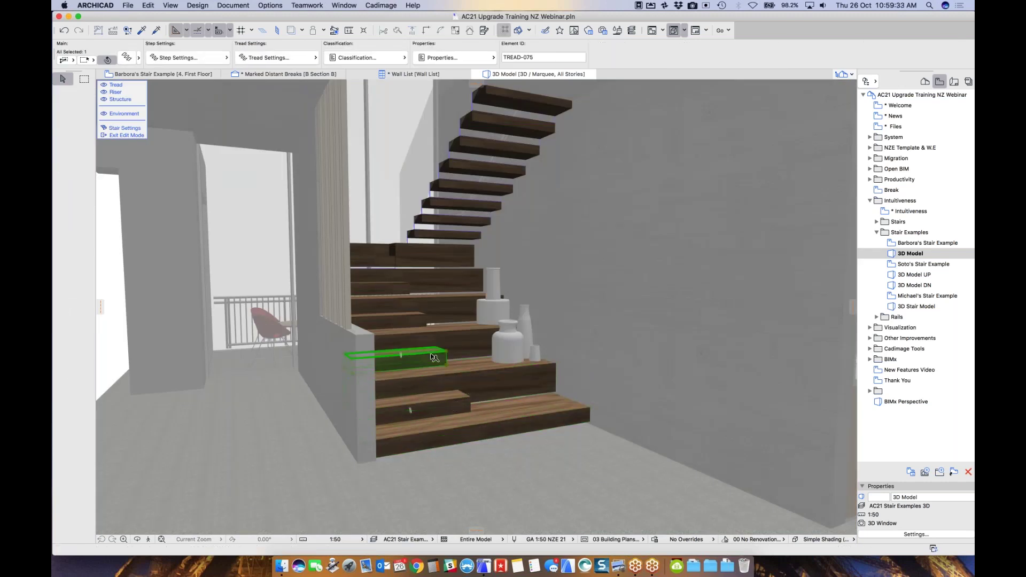
pyautogui.click(452, 342)
pyautogui.click(437, 312)
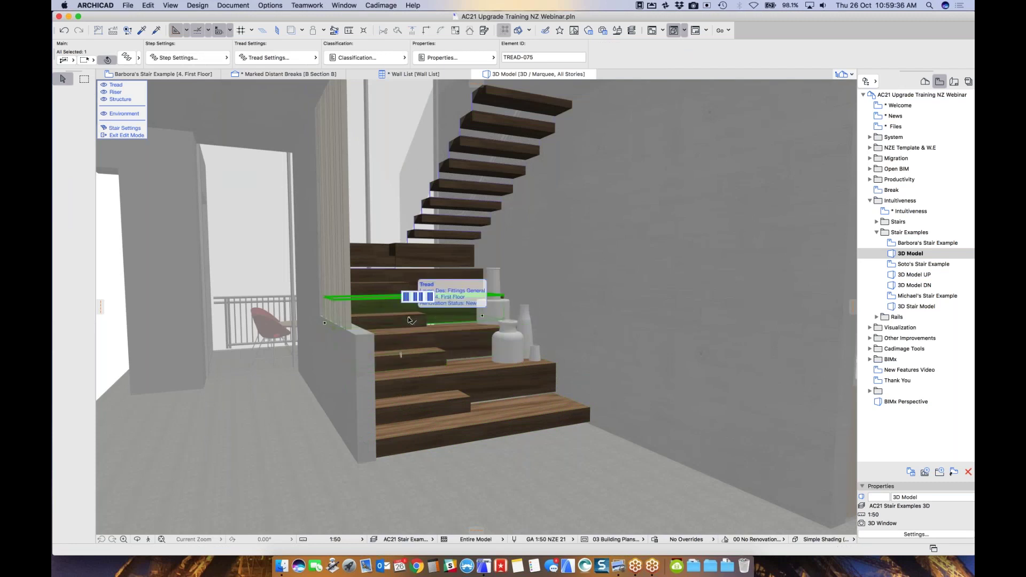
pyautogui.press('Escape')
pyautogui.press('Escape')
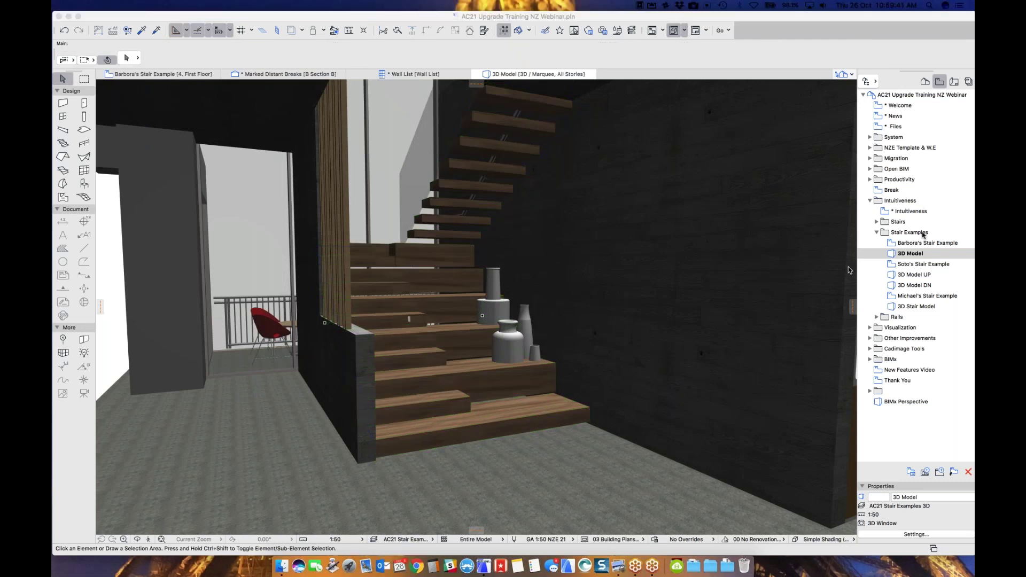
# Step: Open the second stair example's floor plan and its 3D Model UP view to examine the alternating angled treads
pyautogui.click(903, 264)
pyautogui.doubleClick(907, 265)
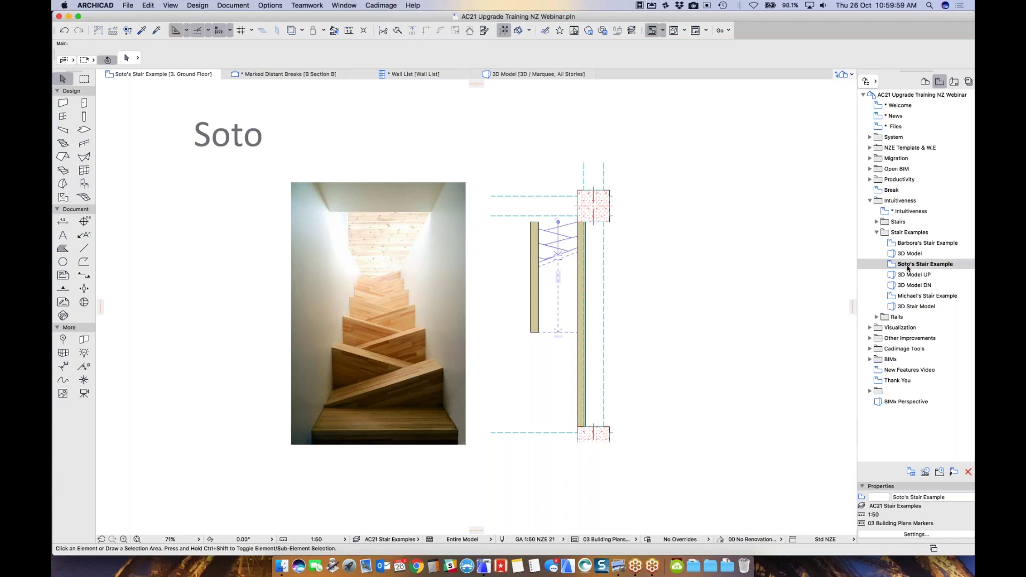
pyautogui.doubleClick(911, 275)
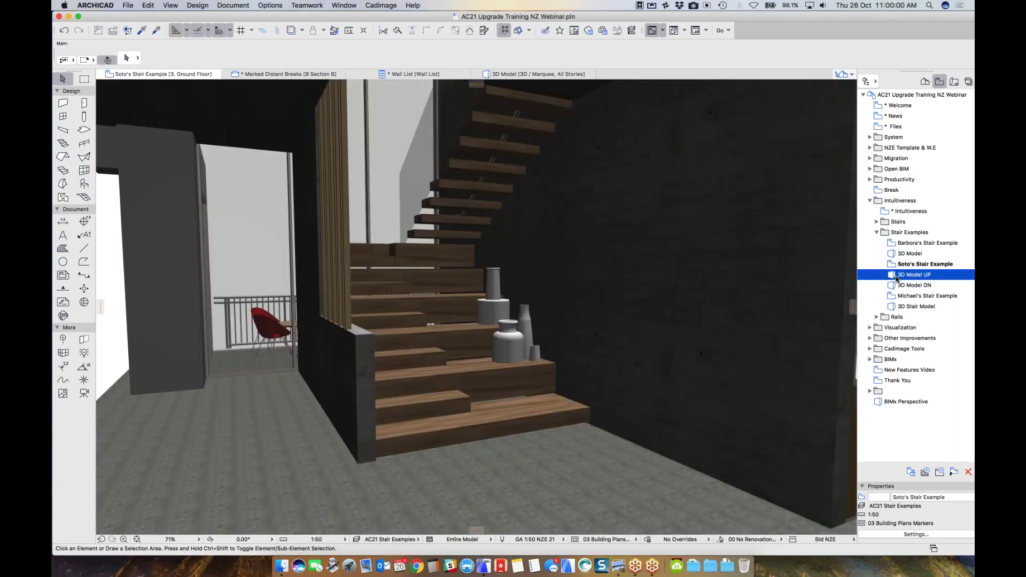
pyautogui.keyDown('shift'); pyautogui.moveTo(556, 235); pyautogui.dragTo(656, 284, button='middle'); pyautogui.keyUp('shift')
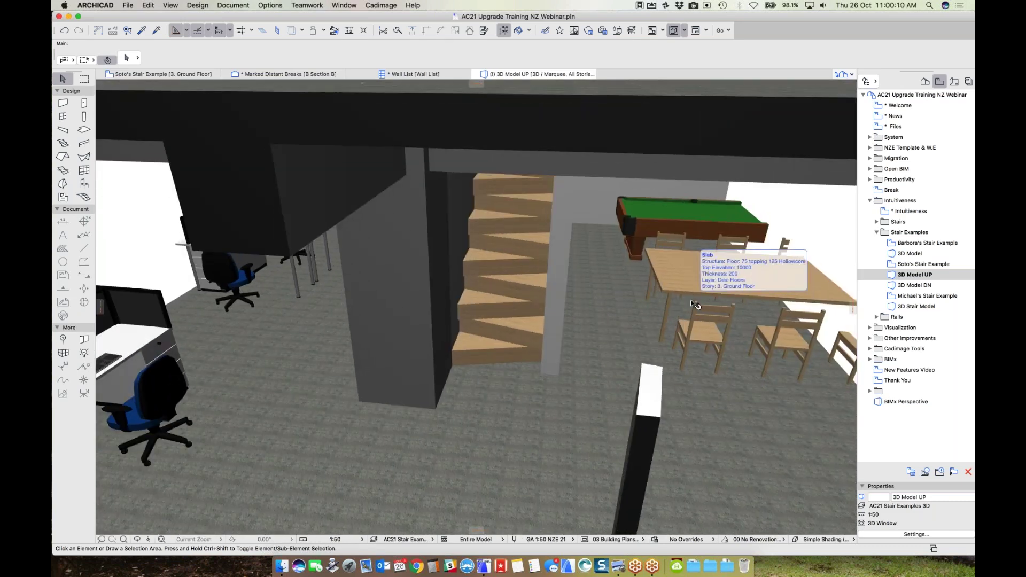
# Step: Open the third stair example's floor plan and its 3D Stair Model view to examine the floating treads
pyautogui.doubleClick(915, 296)
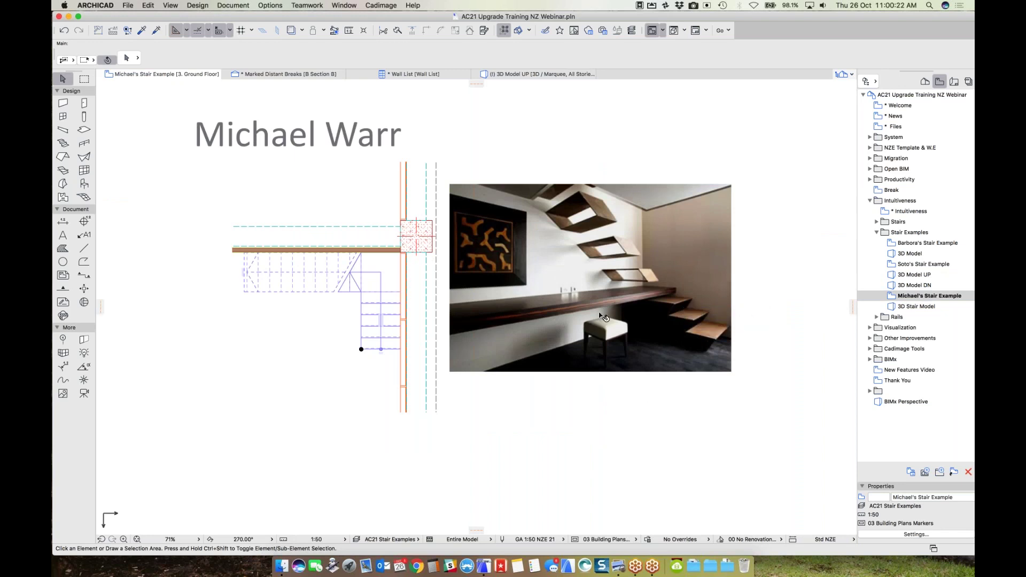
pyautogui.click(389, 277)
pyautogui.doubleClick(915, 306)
pyautogui.moveTo(421, 310); pyautogui.dragTo(545, 371)
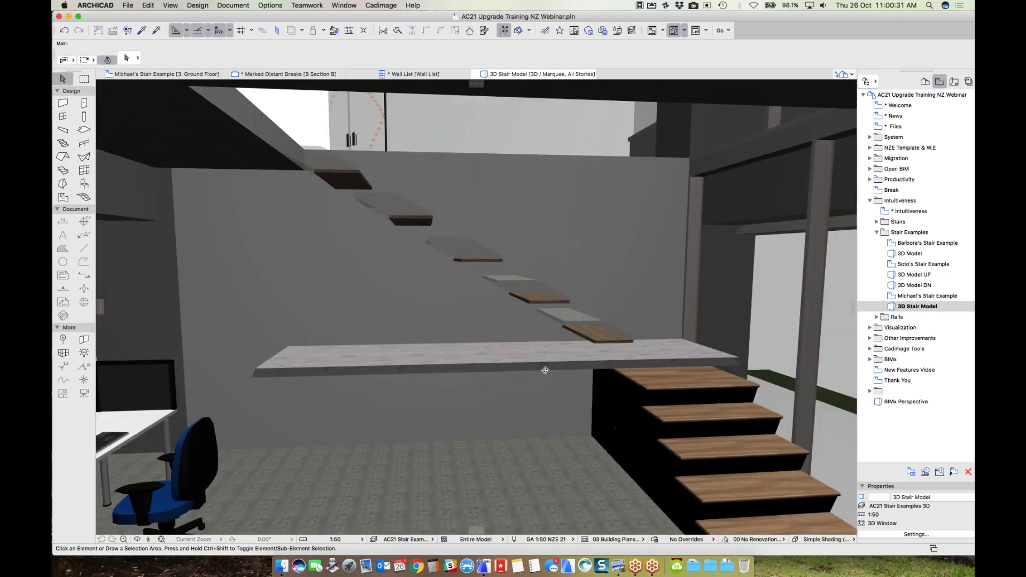
# Step: In stair edit mode, change one tread midway up the floating flight to the Upgrade Lobby tread component, and leave edit mode
pyautogui.click(598, 328)
pyautogui.press('Escape')
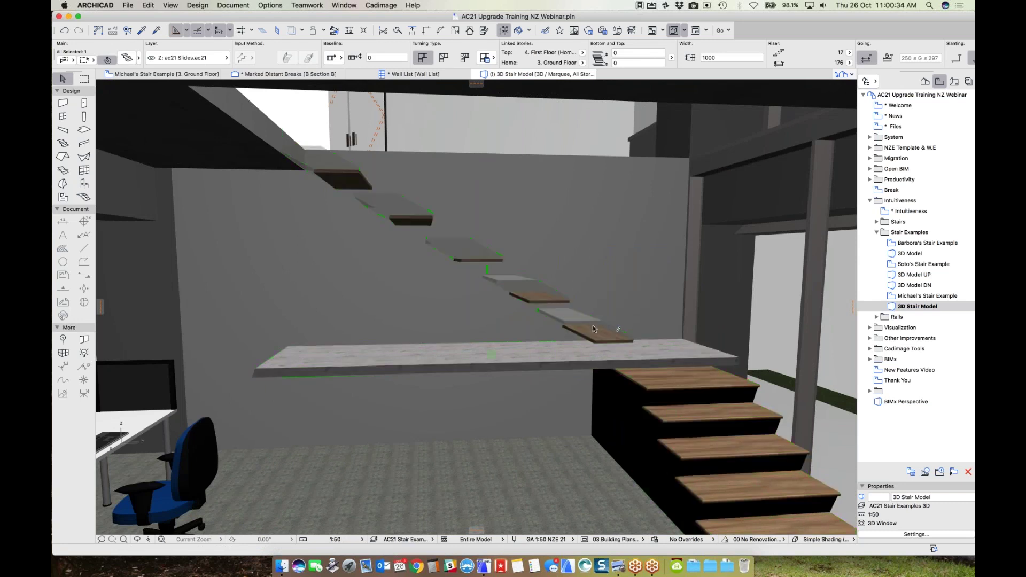
pyautogui.doubleClick(469, 243)
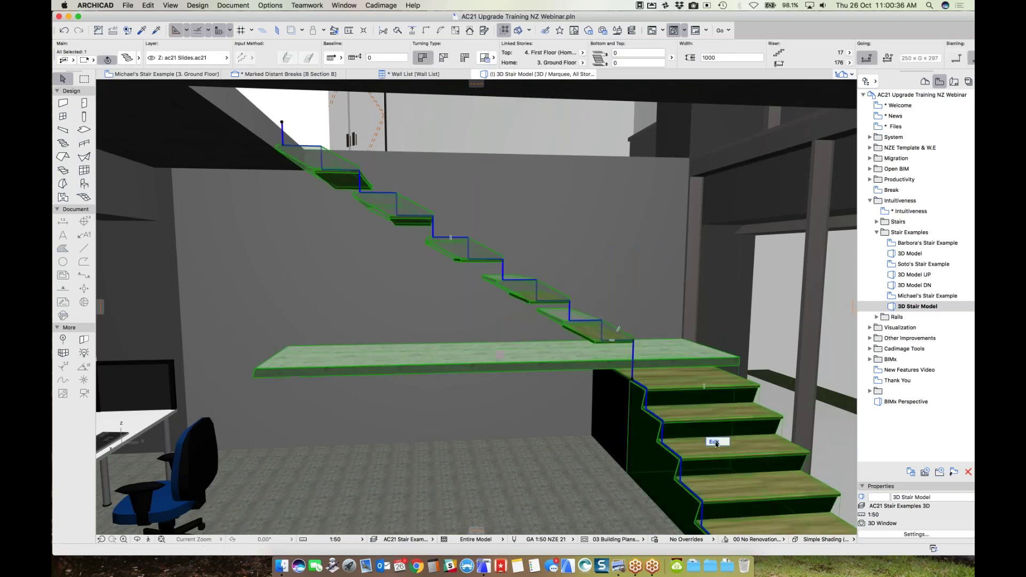
pyautogui.click(461, 242)
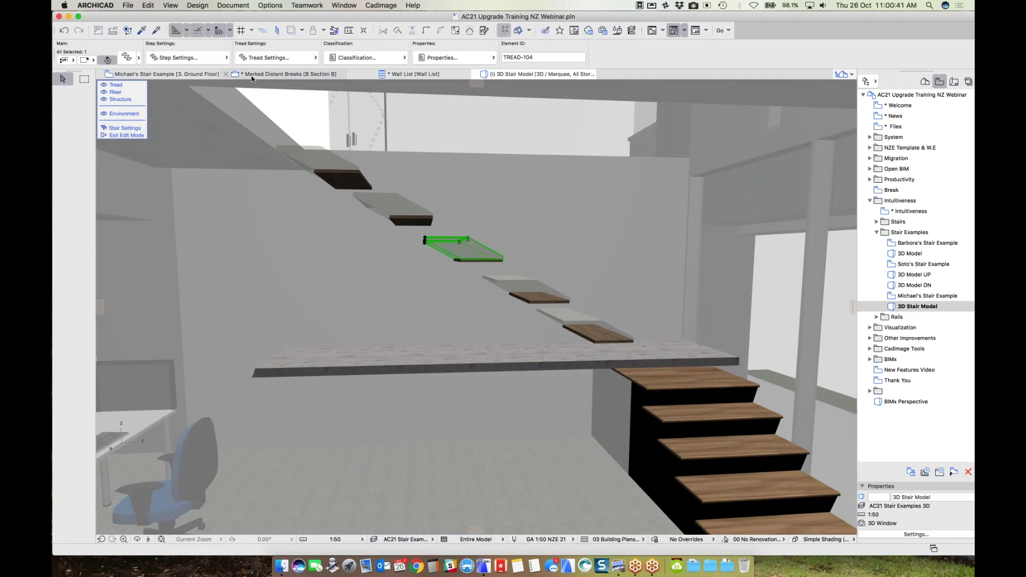
pyautogui.click(275, 58)
pyautogui.click(389, 59)
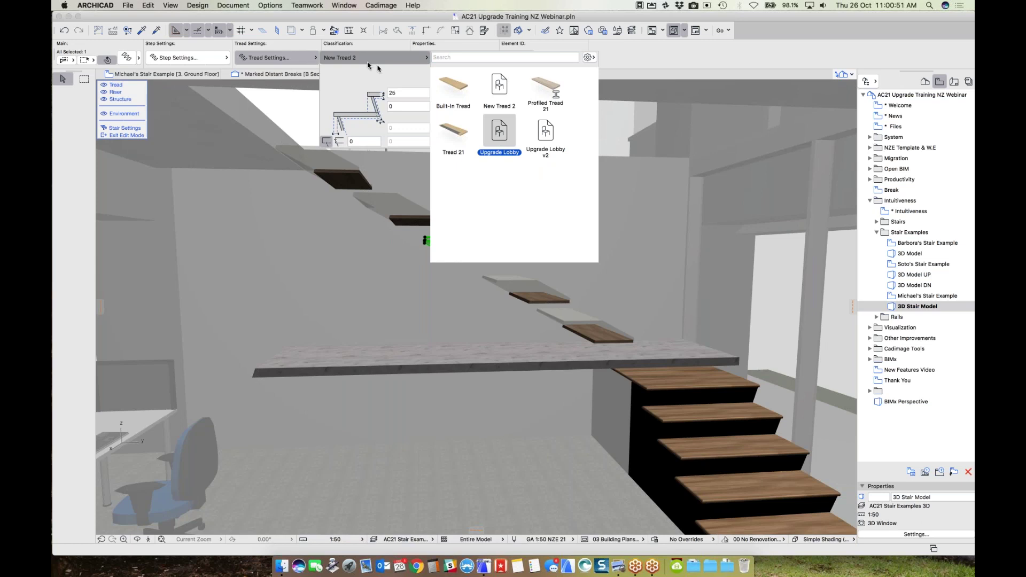
pyautogui.click(500, 140)
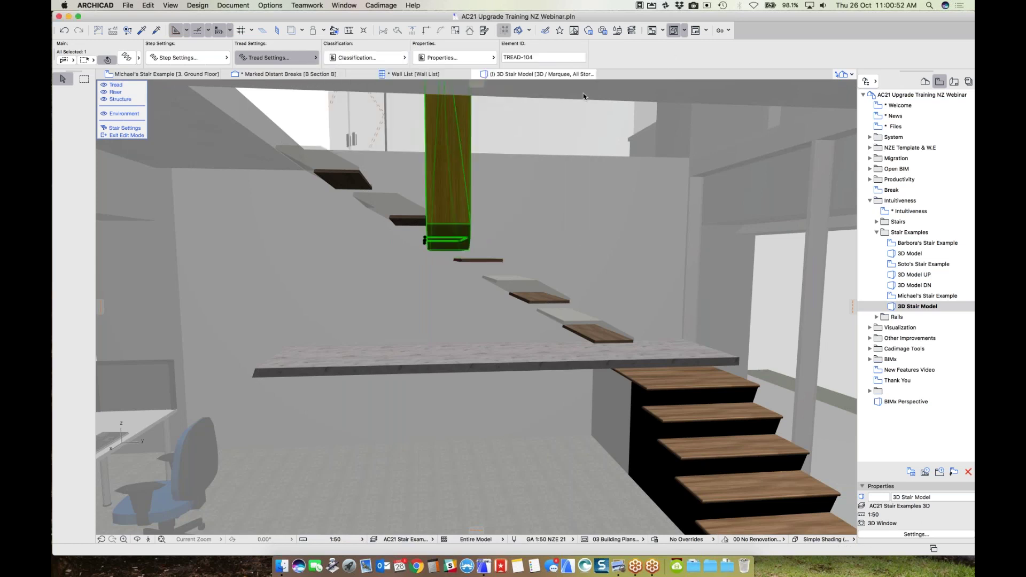
pyautogui.click(492, 158)
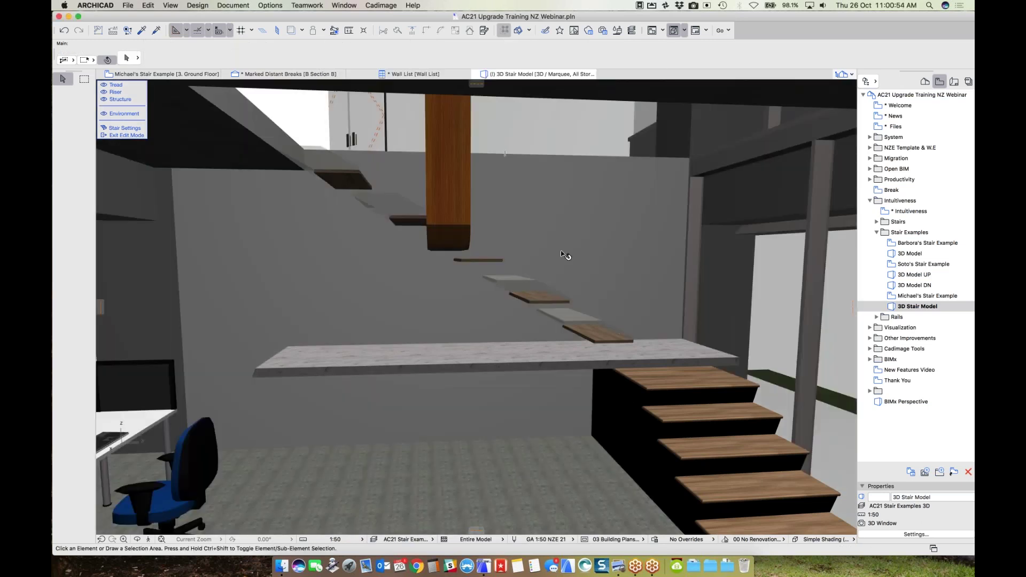
pyautogui.press('Escape')
pyautogui.press('Escape')
# Step: In stair edit mode, change the lower flight's monolithic structure to the sloped-underside type with a thickness of 300
pyautogui.keyDown('shift'); pyautogui.moveTo(503, 213); pyautogui.dragTo(527, 245, button='middle'); pyautogui.keyUp('shift')
pyautogui.click(550, 356)
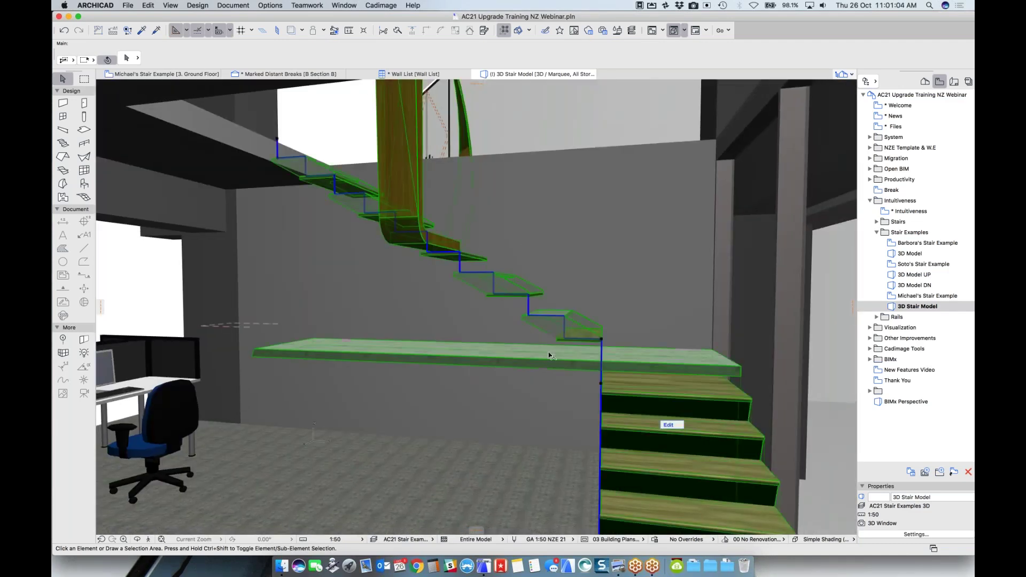
pyautogui.keyDown('shift'); pyautogui.moveTo(420, 379); pyautogui.dragTo(344, 228, button='middle'); pyautogui.keyUp('shift')
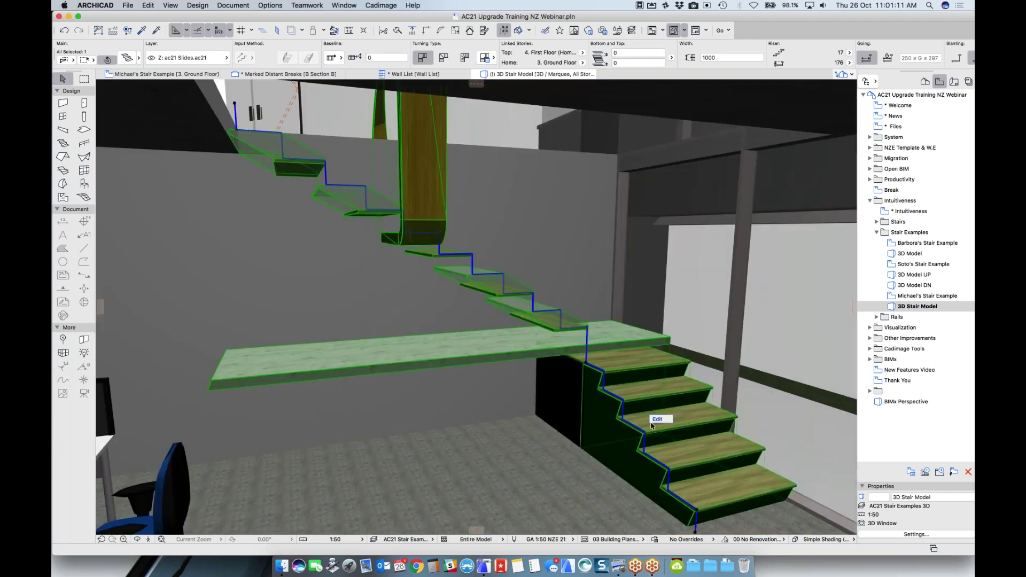
pyautogui.moveTo(664, 440); pyautogui.dragTo(616, 387, button='middle')
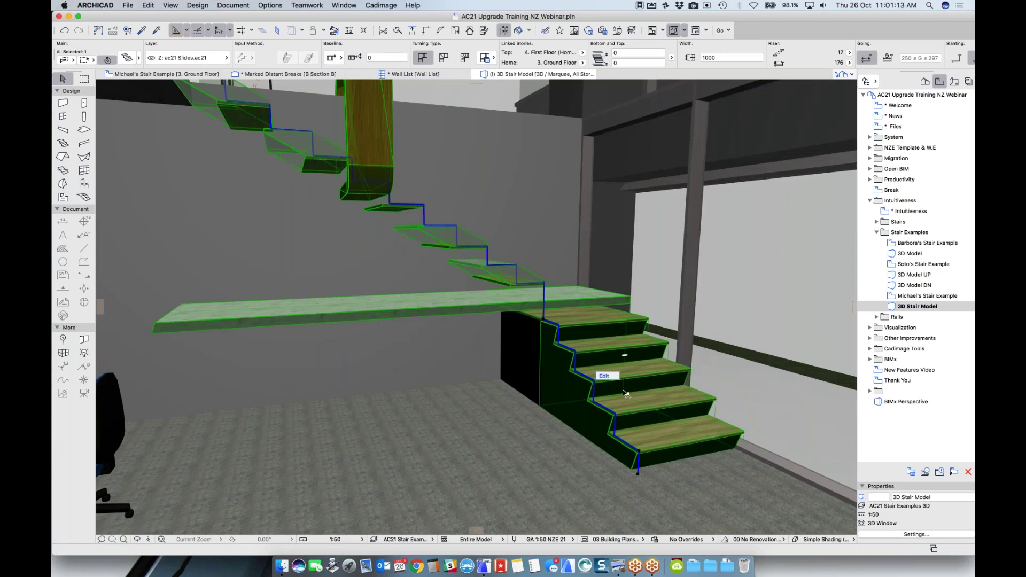
pyautogui.click(607, 376)
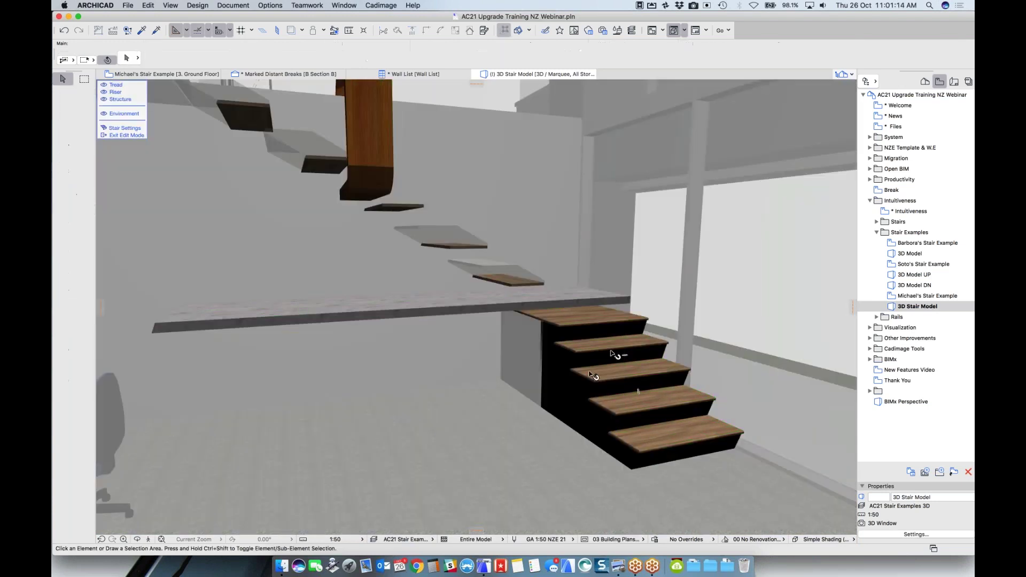
pyautogui.click(556, 389)
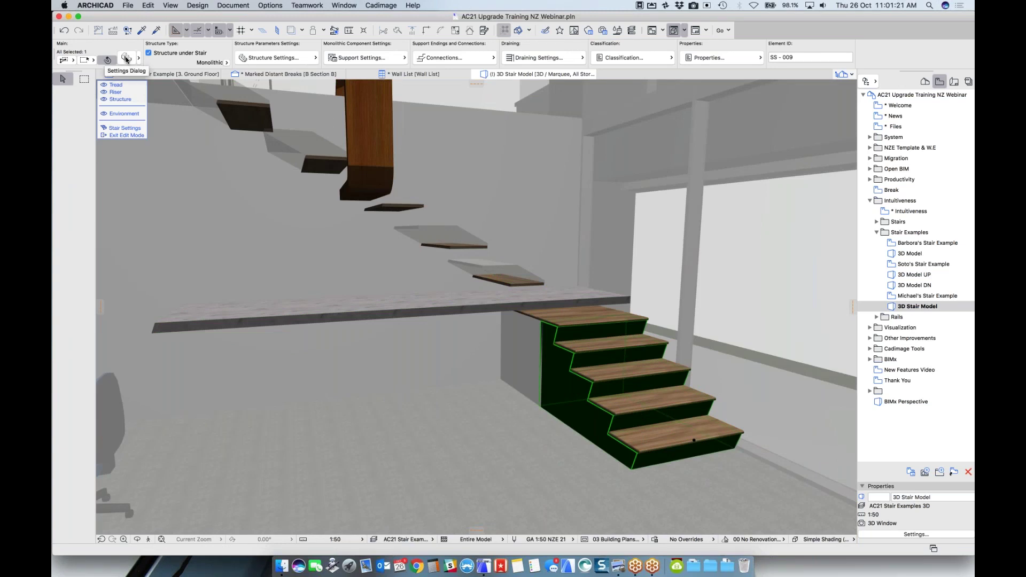
pyautogui.click(269, 58)
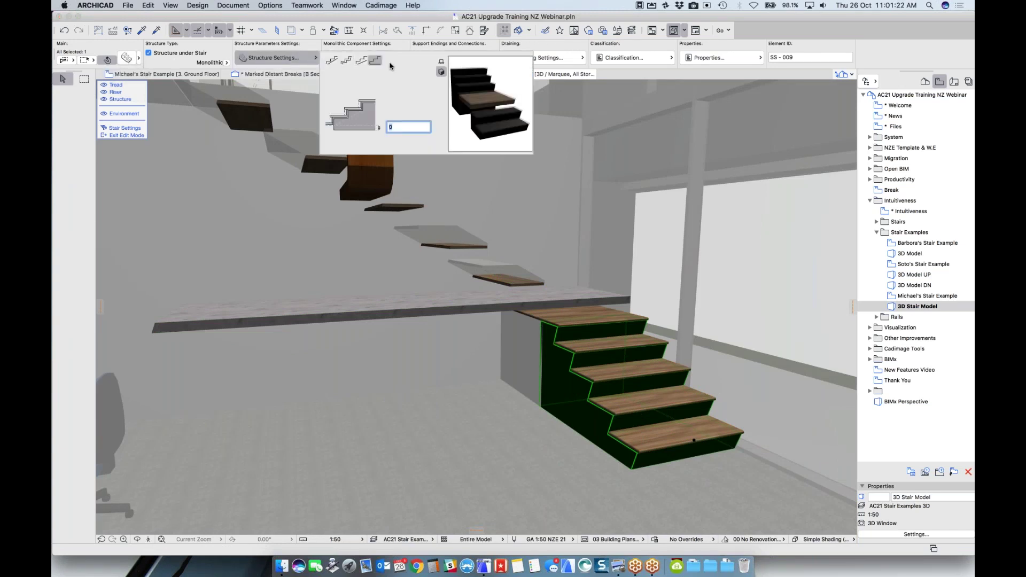
pyautogui.click(256, 58)
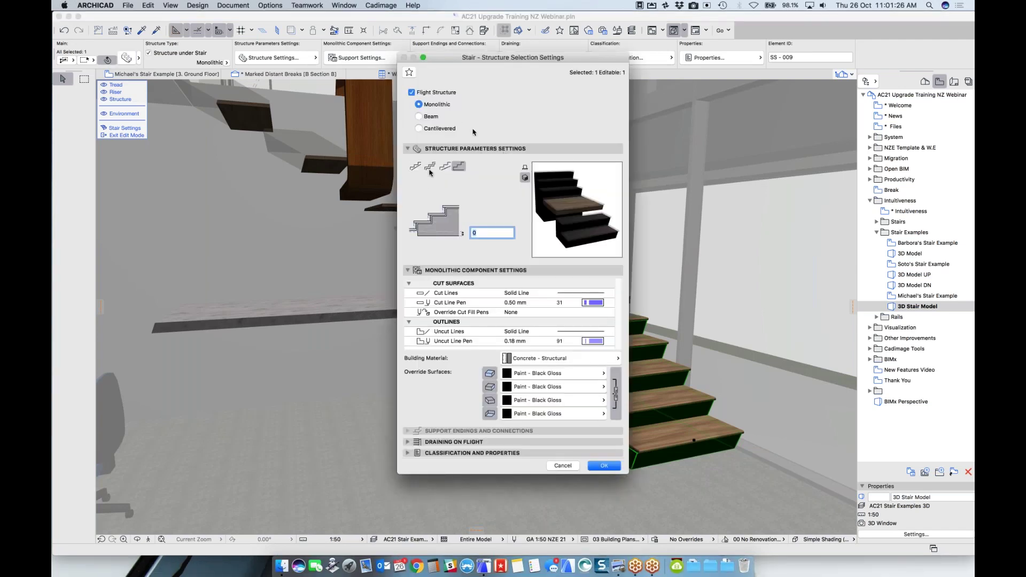
pyautogui.click(415, 166)
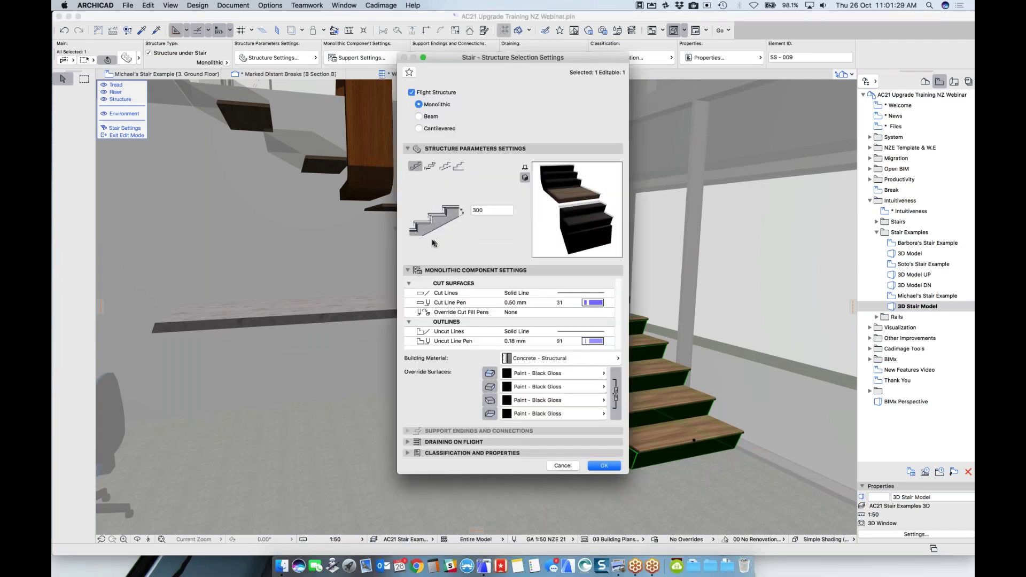
pyautogui.click(577, 465)
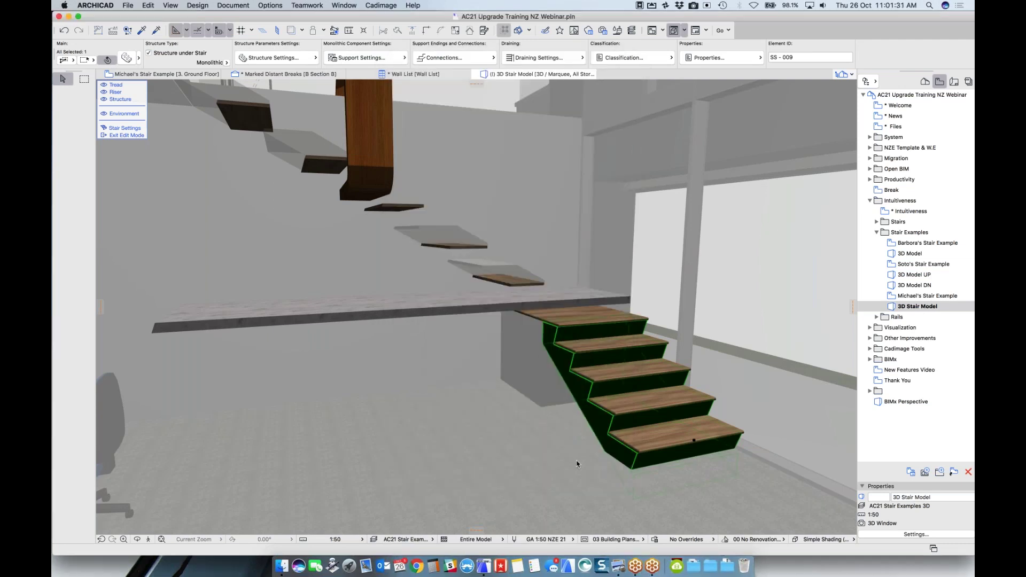
# Step: Deselect the lower flight's structure, leave stair edit mode, and examine the edited flight from the front
pyautogui.click(574, 461)
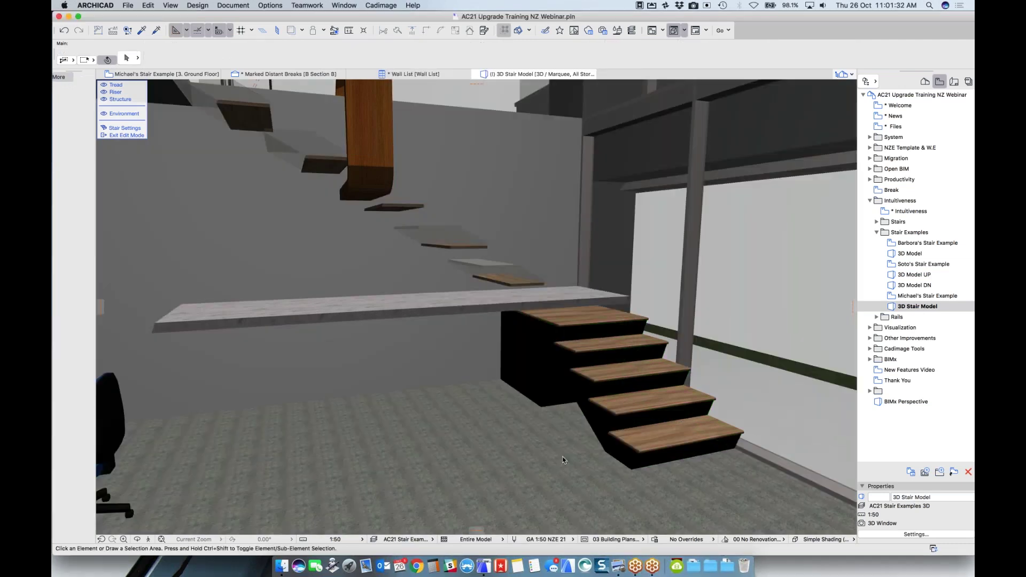
pyautogui.press('Escape')
pyautogui.press('Escape')
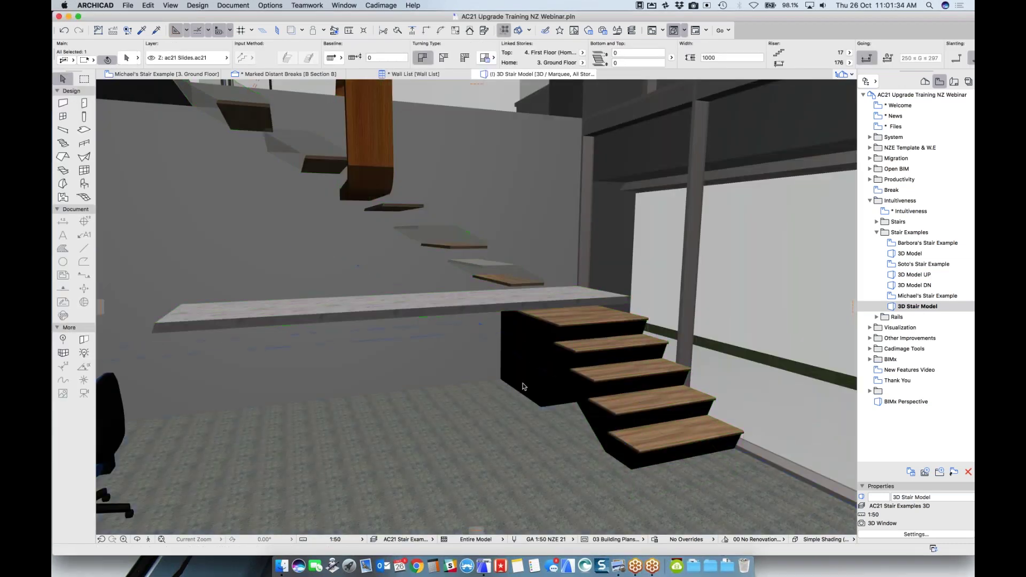
pyautogui.keyDown('shift'); pyautogui.moveTo(658, 406); pyautogui.dragTo(317, 387, button='middle'); pyautogui.keyUp('shift')
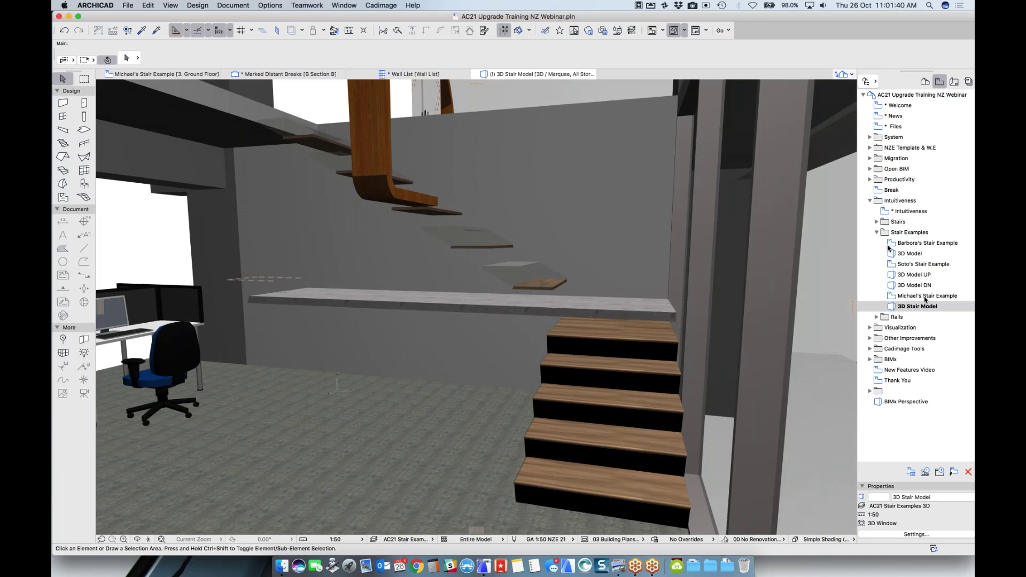
# Step: Expand the Rails view folder in place of Stair Examples, and open its Railing view followed by Placing a Rail
pyautogui.click(877, 232)
pyautogui.click(876, 242)
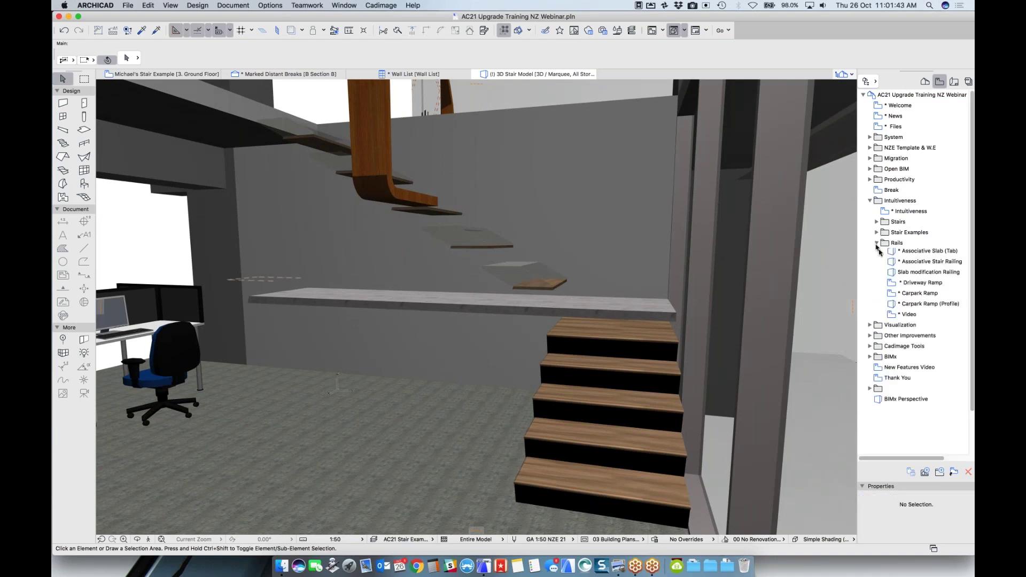
pyautogui.doubleClick(899, 255)
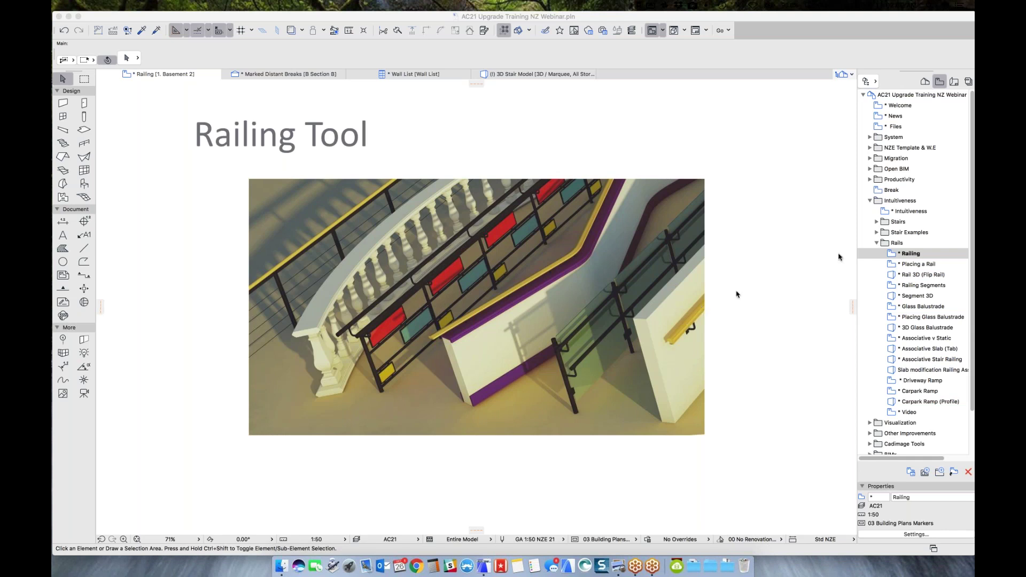
pyautogui.click(928, 265)
pyautogui.click(928, 265)
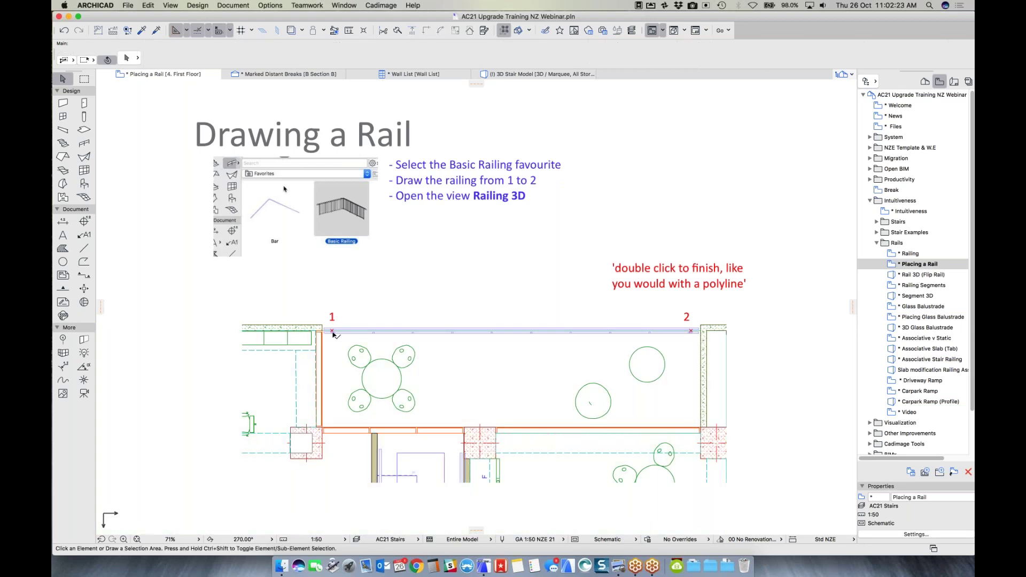
# Step: Delete the existing railing between points 1 and 2, and draw a new one there using the Basic Railing favourite
pyautogui.click(352, 332)
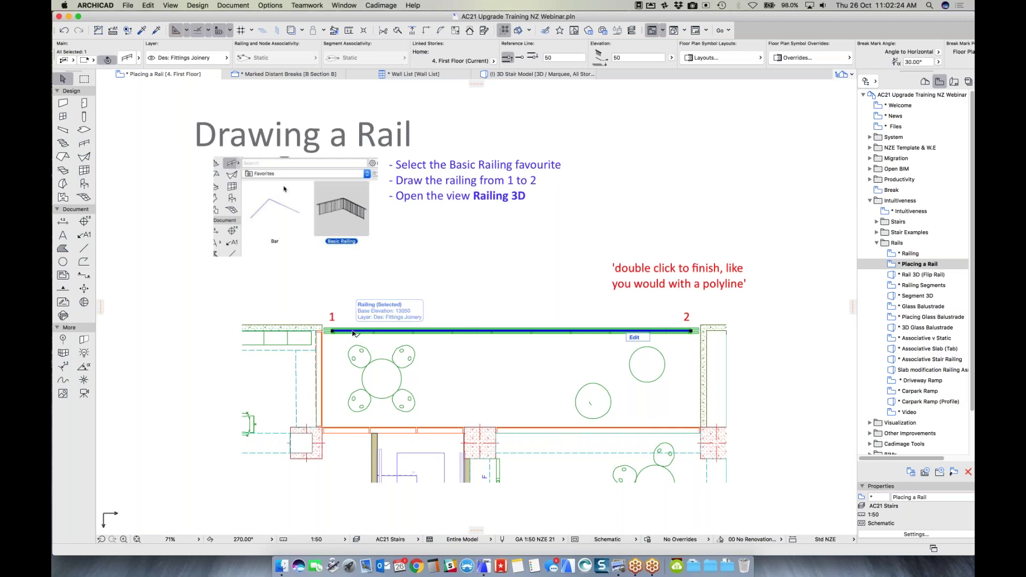
pyautogui.press('Escape')
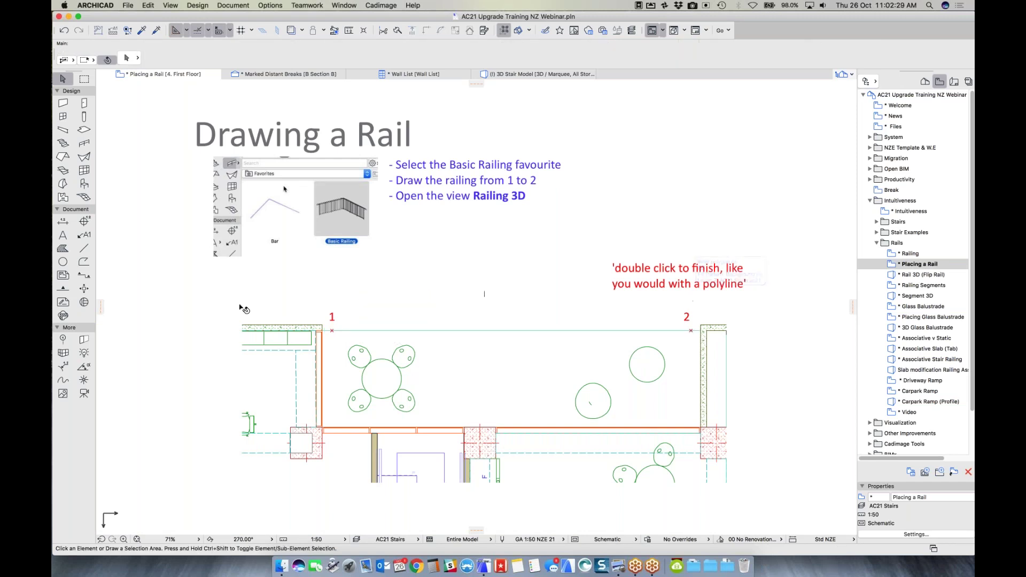
pyautogui.click(84, 146)
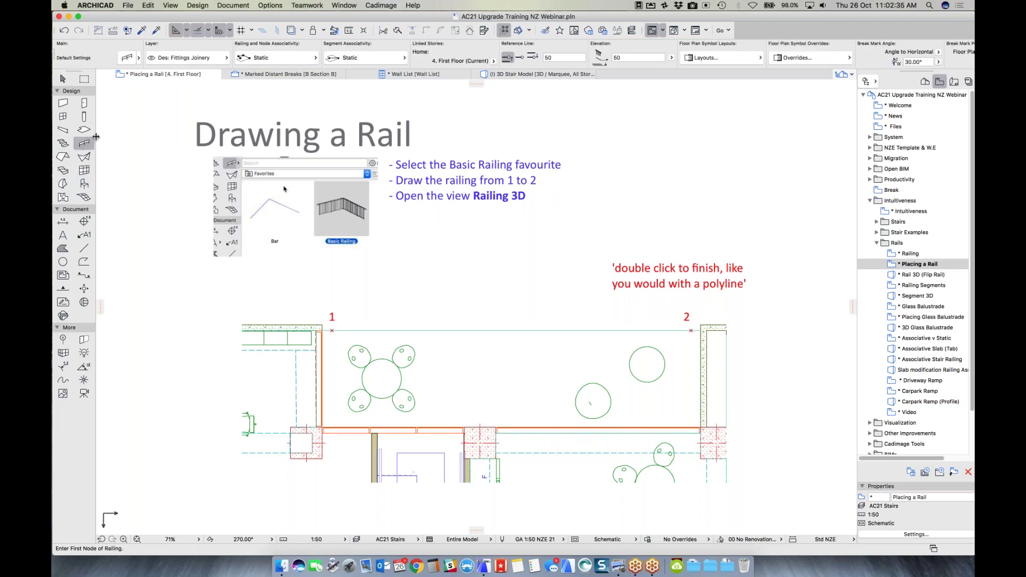
pyautogui.click(92, 143)
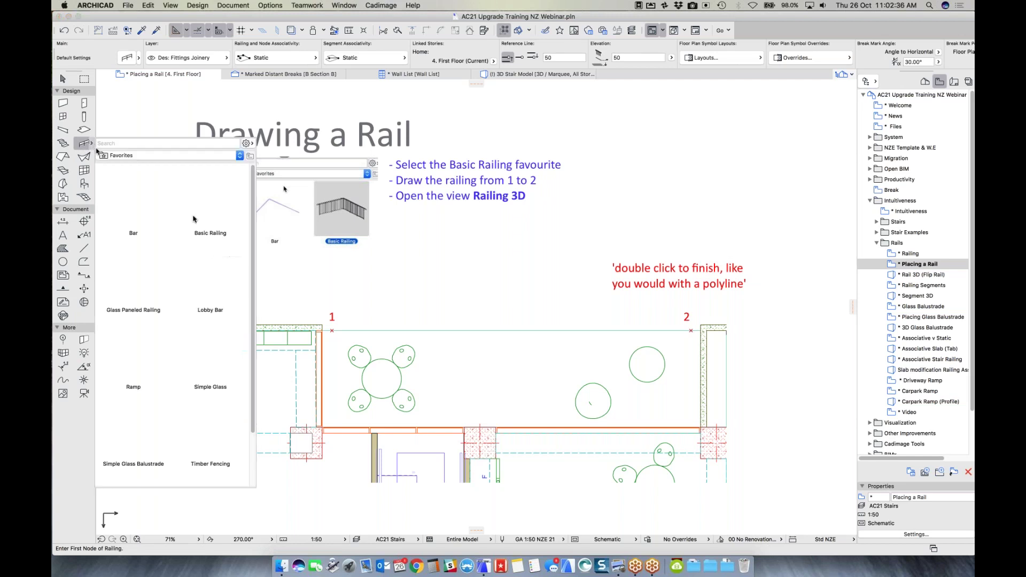
pyautogui.click(213, 198)
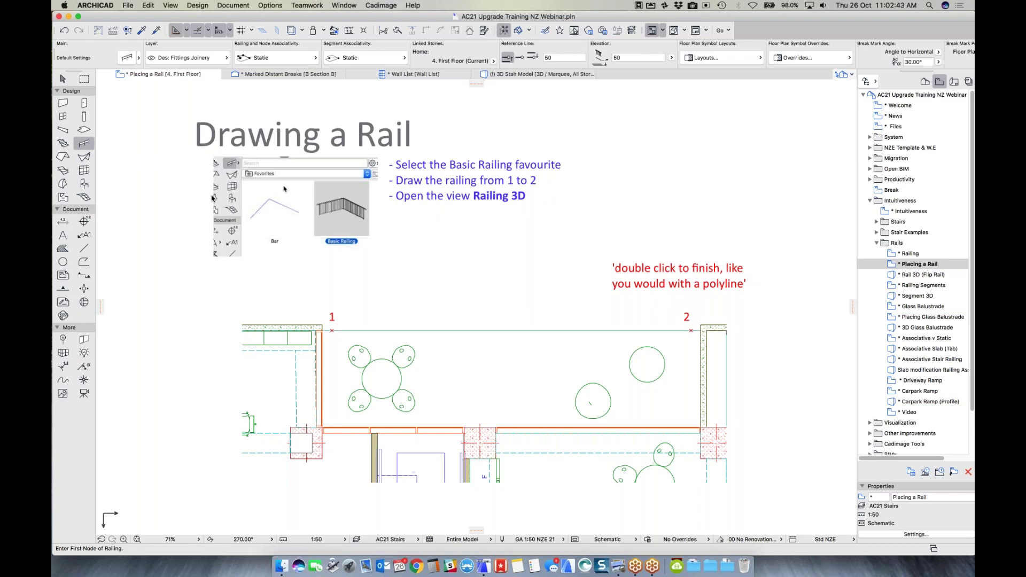
pyautogui.click(332, 329)
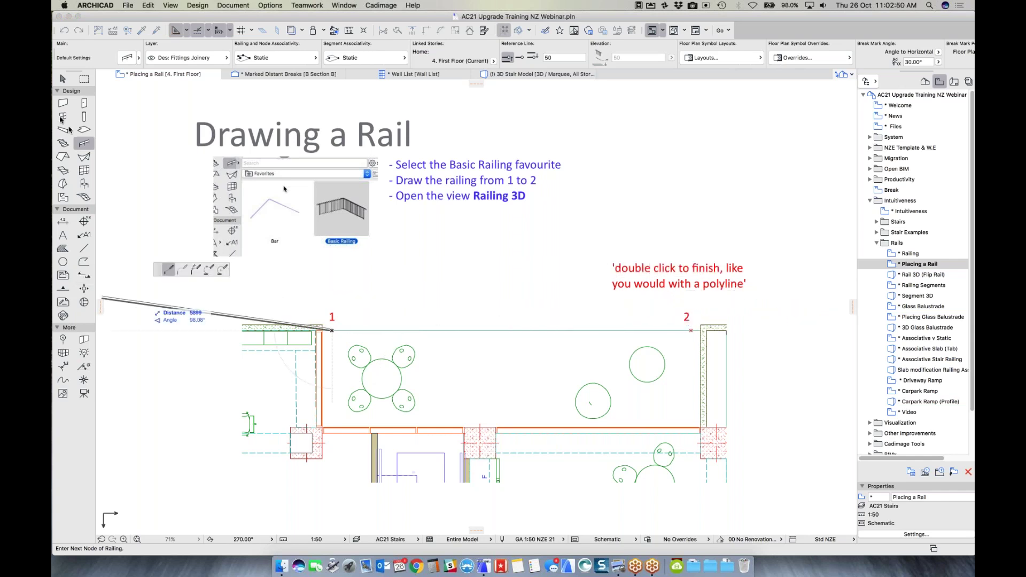
pyautogui.doubleClick(692, 330)
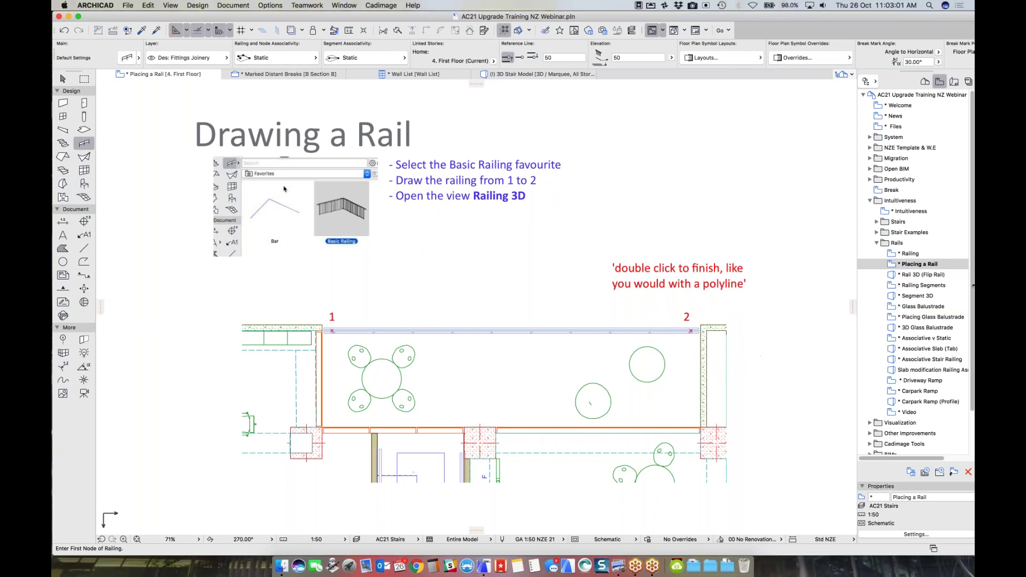
# Step: Open the Rail 3D (Flip Rail) view and switch its model view options to 07 3D Exterior for a detailed railing
pyautogui.doubleClick(915, 276)
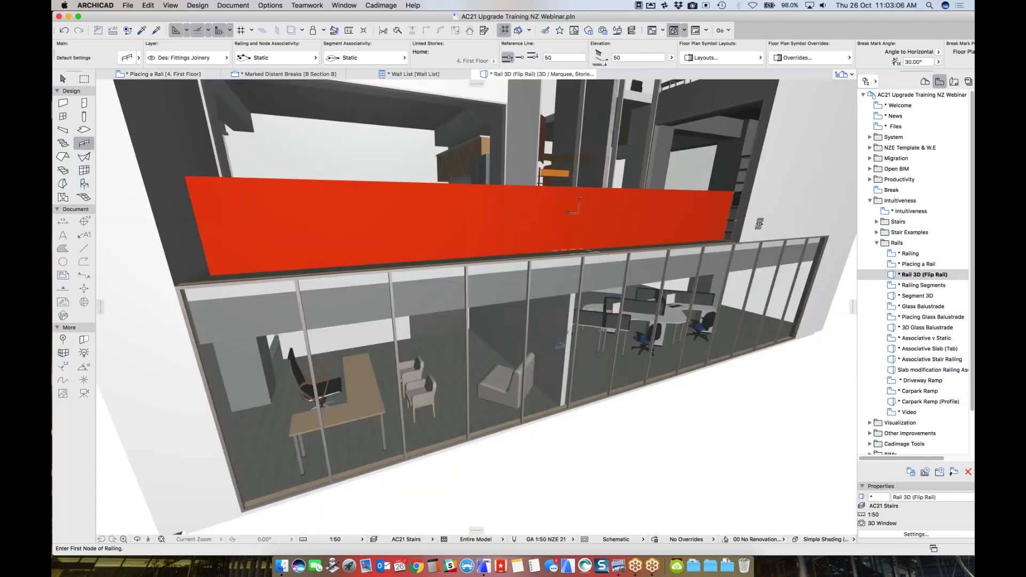
pyautogui.press('Escape')
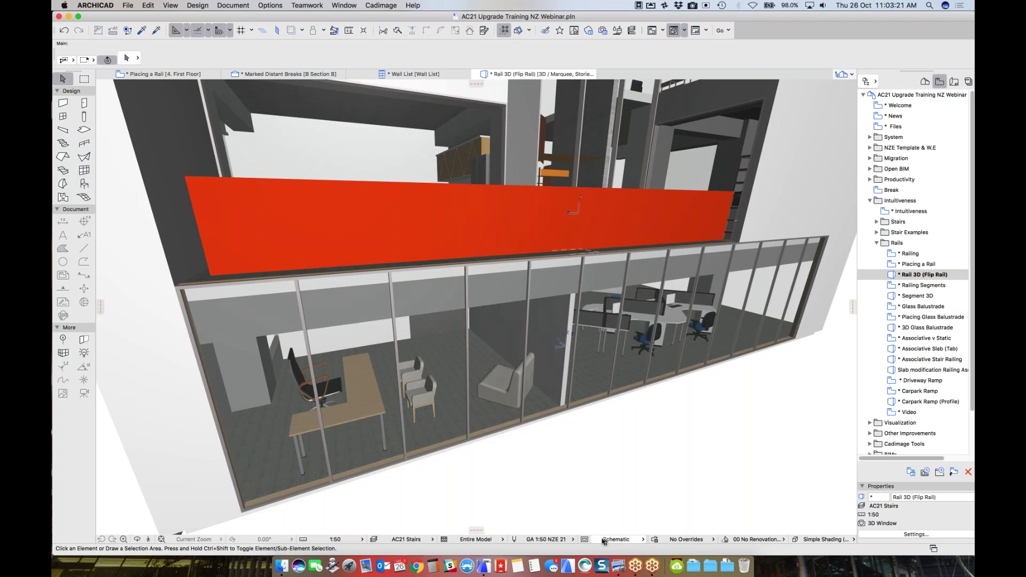
pyautogui.click(642, 538)
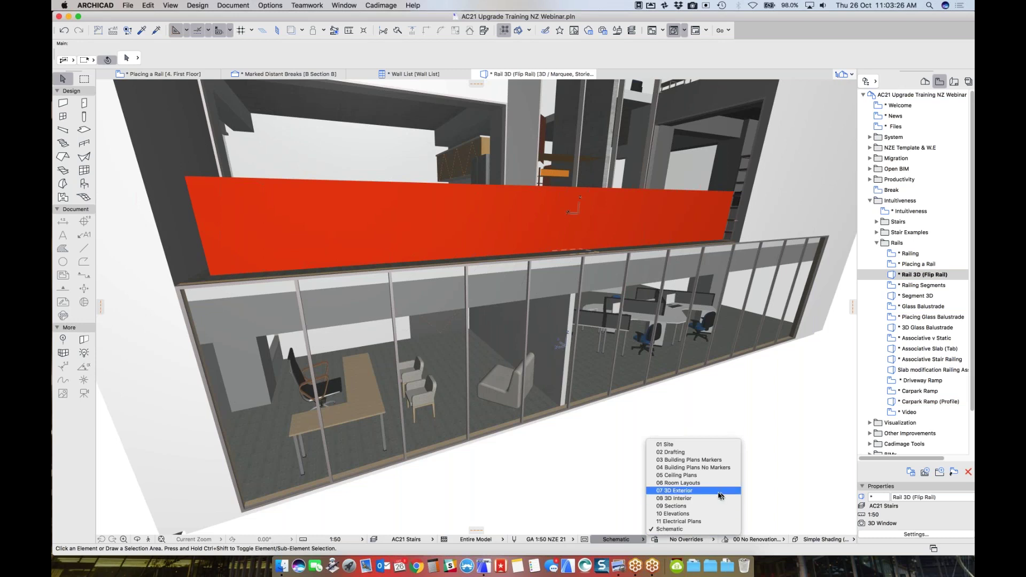
pyautogui.click(695, 490)
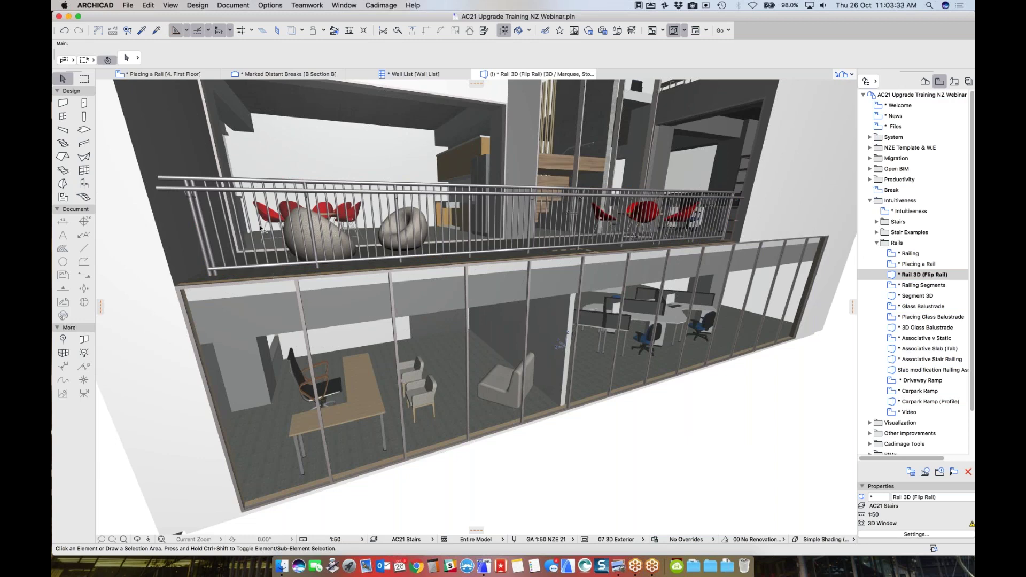
# Step: Flip the balcony railing on its reference line and examine its new position along the floor edge
pyautogui.keyDown('shift'); pyautogui.moveTo(314, 242); pyautogui.dragTo(341, 267, button='middle'); pyautogui.keyUp('shift')
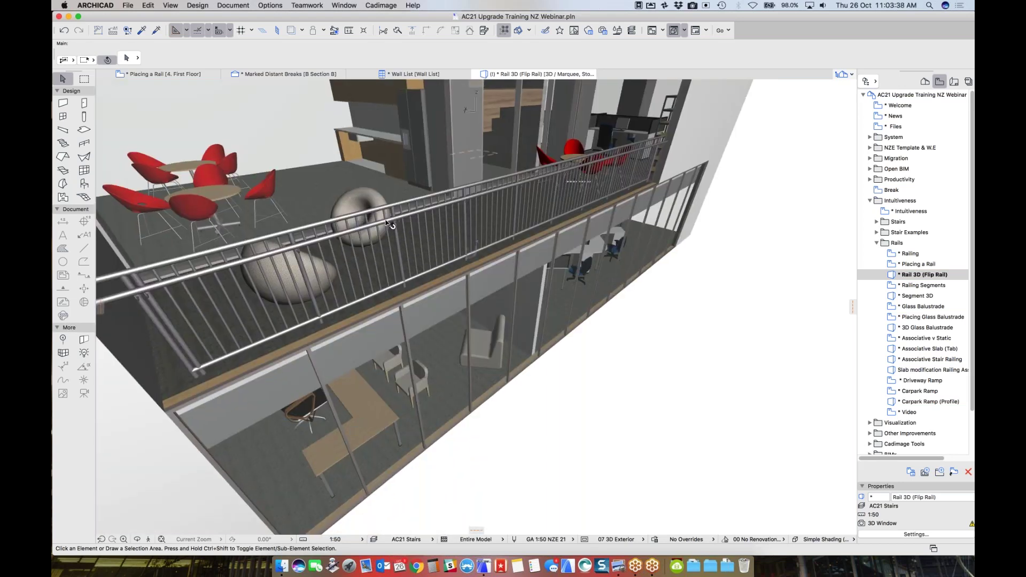
pyautogui.click(408, 220)
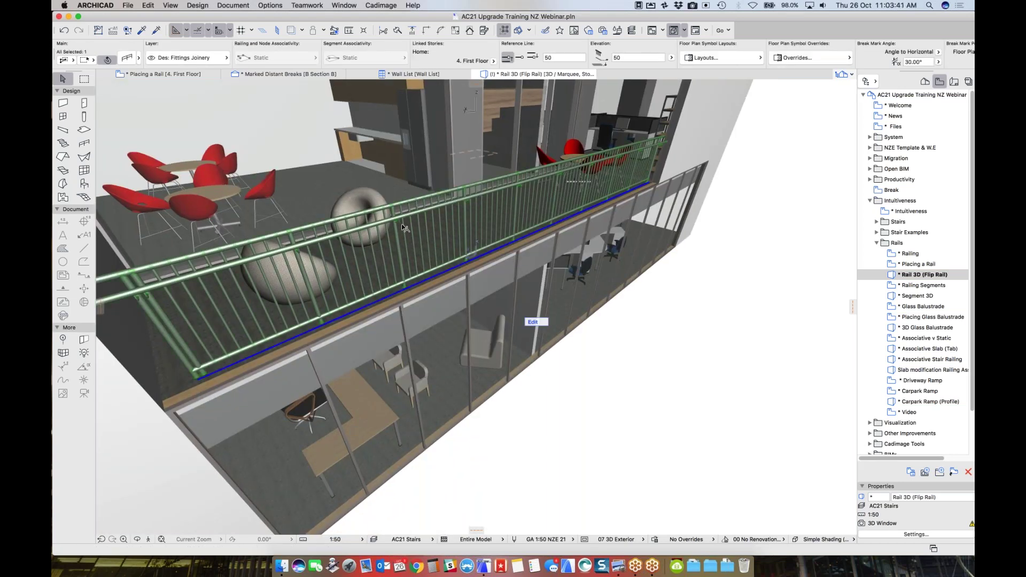
pyautogui.rightClick(403, 227)
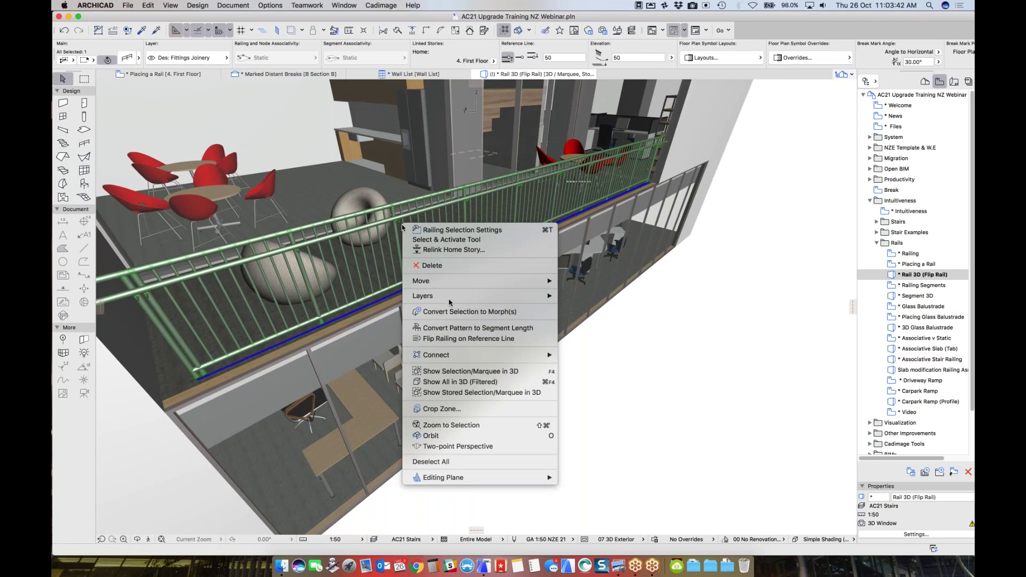
pyautogui.click(458, 340)
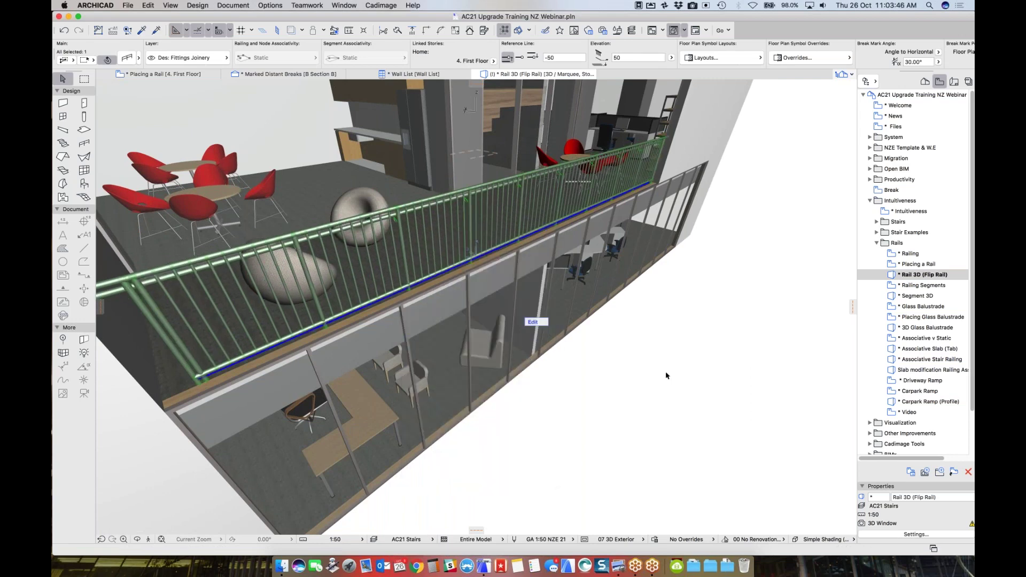
pyautogui.press('Escape')
pyautogui.keyDown('shift'); pyautogui.moveTo(452, 240); pyautogui.dragTo(587, 242, button='middle'); pyautogui.keyUp('shift')
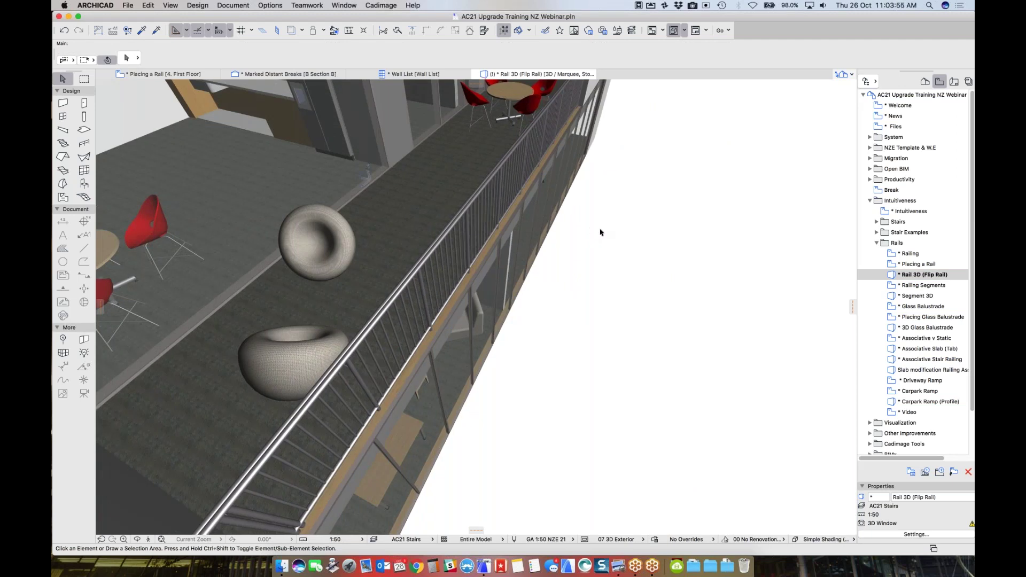
pyautogui.keyDown('shift'); pyautogui.moveTo(650, 266); pyautogui.dragTo(476, 210, button='middle'); pyautogui.keyUp('shift')
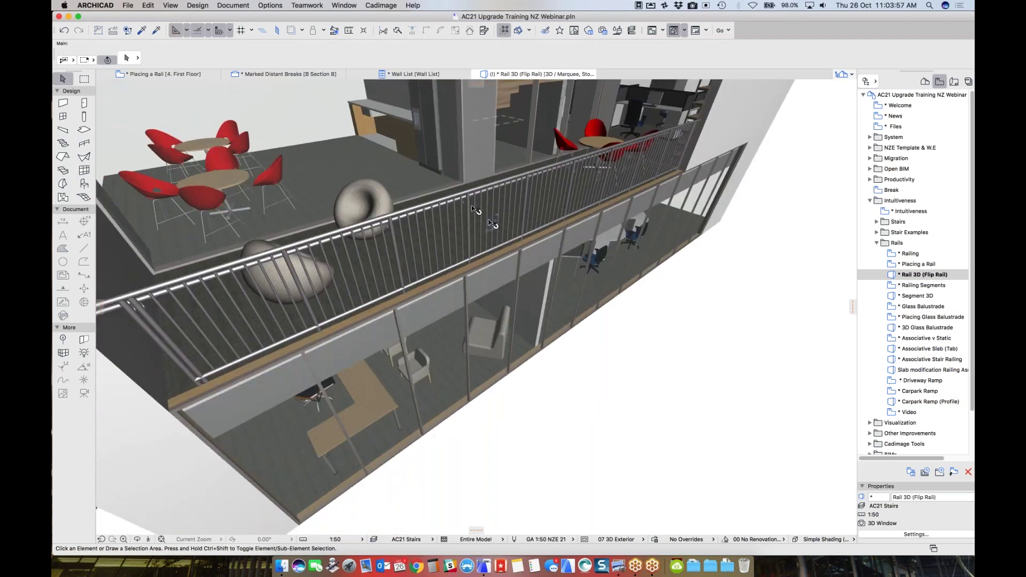
# Step: View the Railing Segments slide, then reopen Rail 3D (Flip Rail) with the 07 3D Exterior model view options
pyautogui.doubleClick(931, 286)
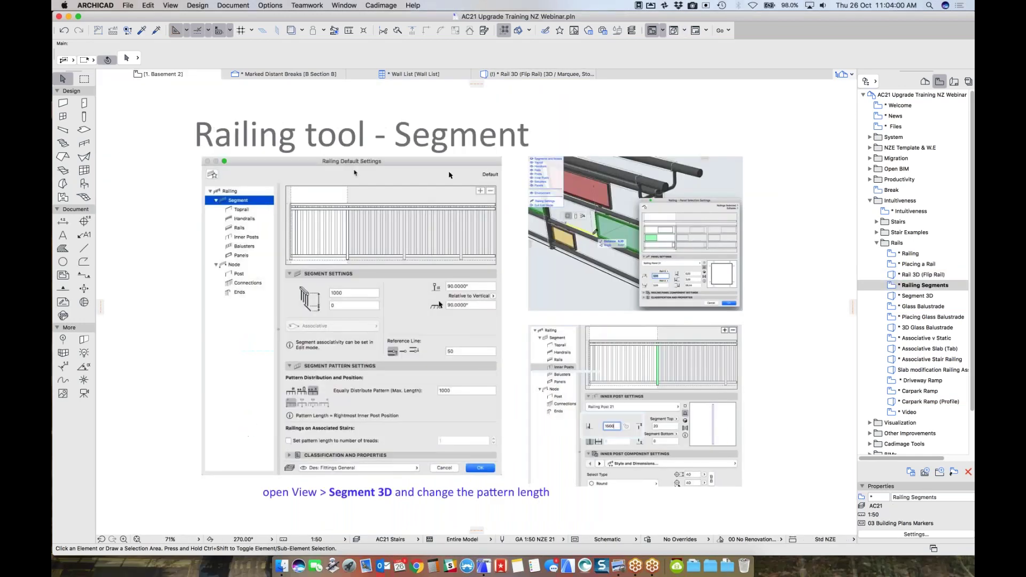
pyautogui.doubleClick(933, 274)
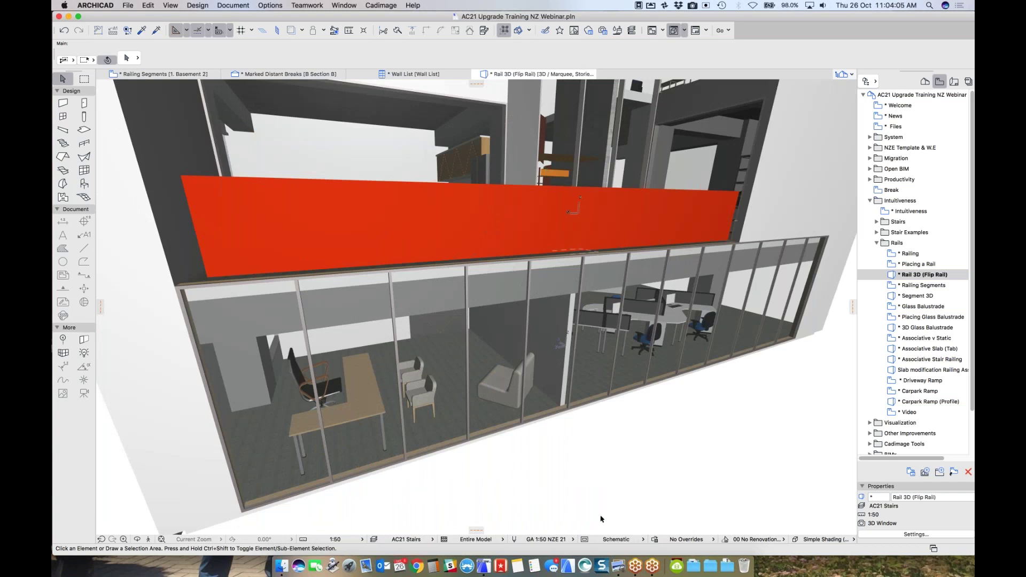
pyautogui.click(613, 540)
pyautogui.click(680, 492)
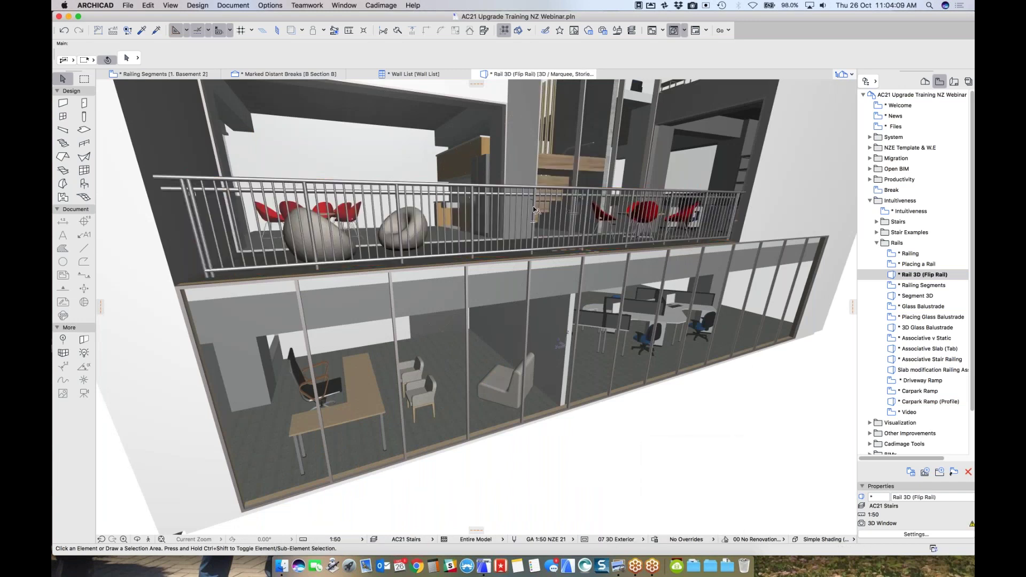
# Step: In the balcony railing's selection settings, review the segment pattern and set the inner post position to 1800
pyautogui.click(534, 210)
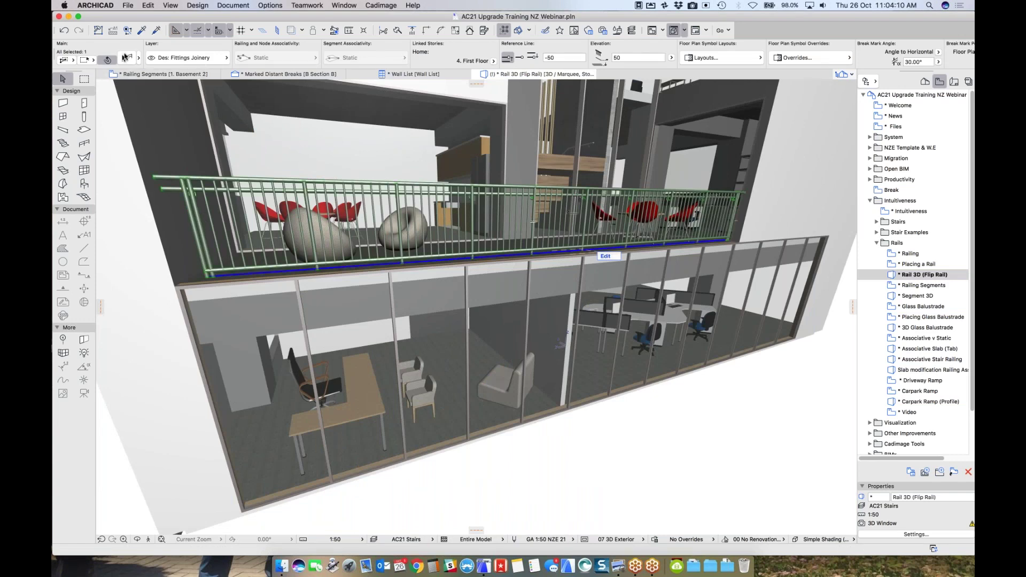
pyautogui.click(125, 56)
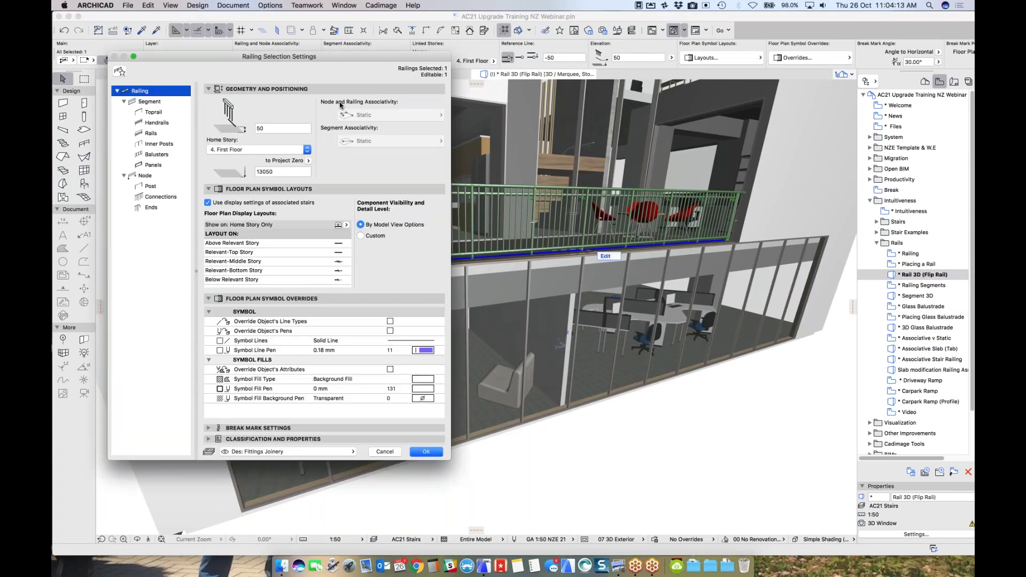
pyautogui.moveTo(294, 58); pyautogui.dragTo(408, 71)
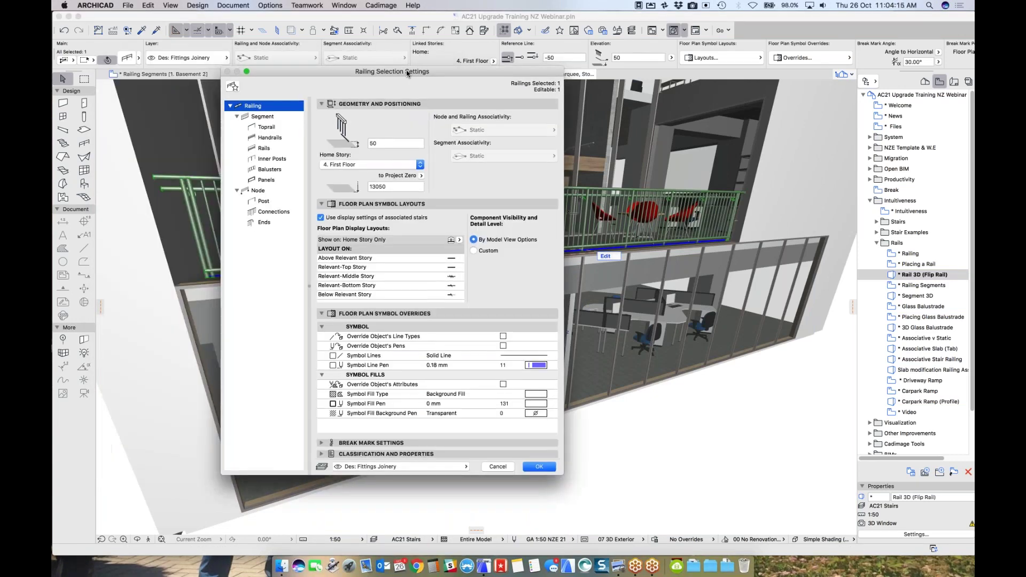
pyautogui.click(269, 118)
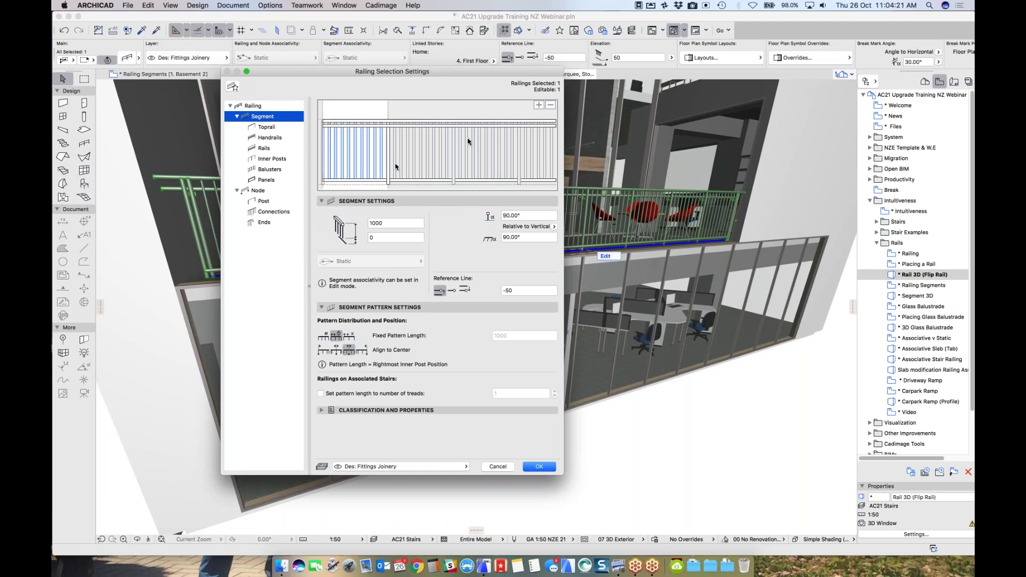
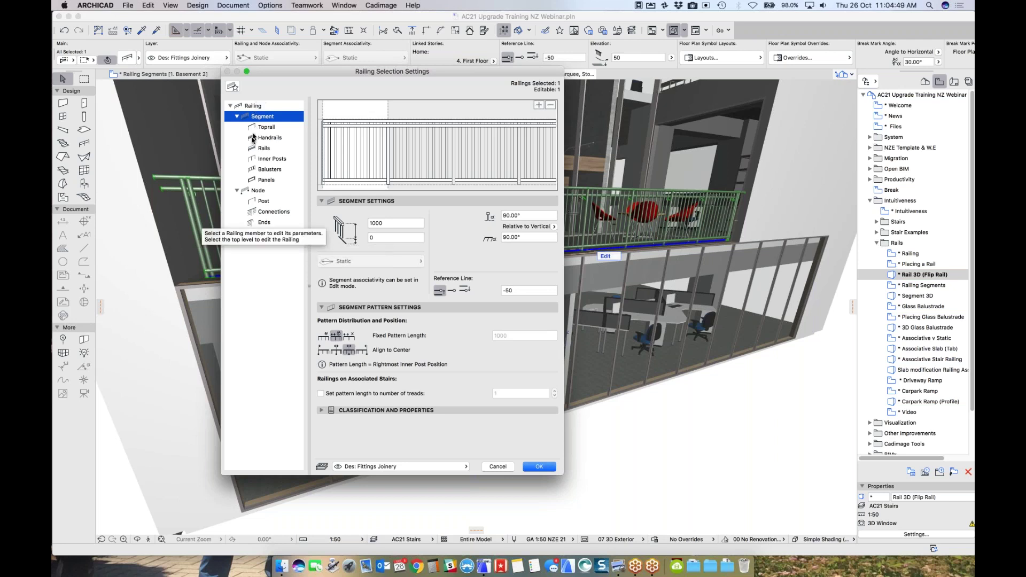
pyautogui.click(279, 159)
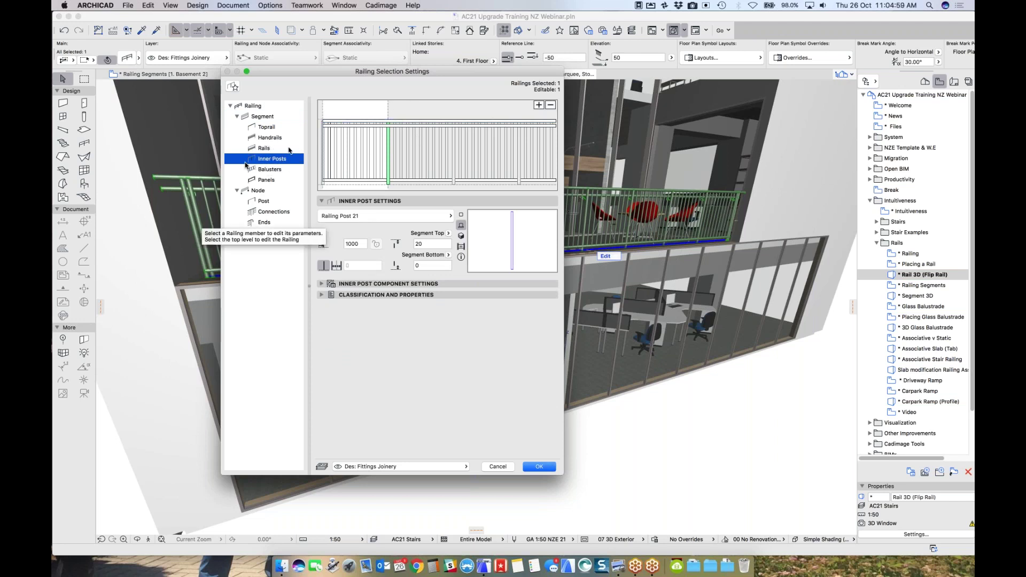
pyautogui.doubleClick(347, 244)
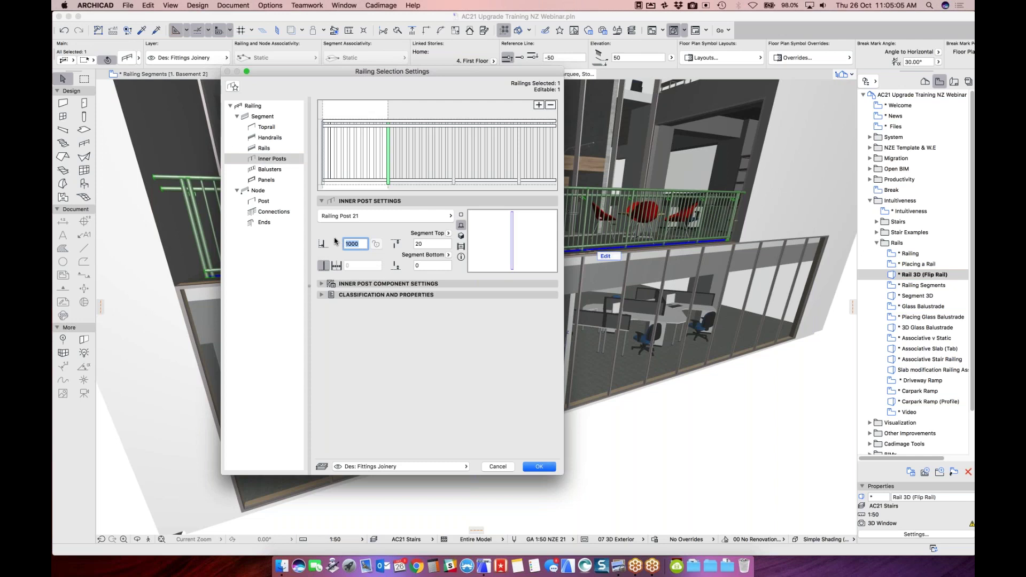
pyautogui.write('18')
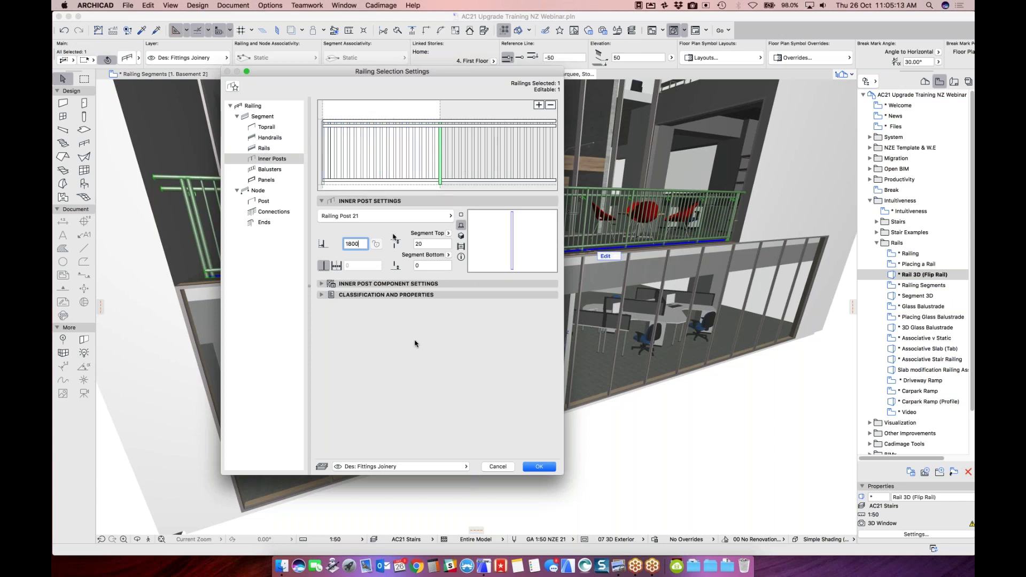
pyautogui.click(537, 467)
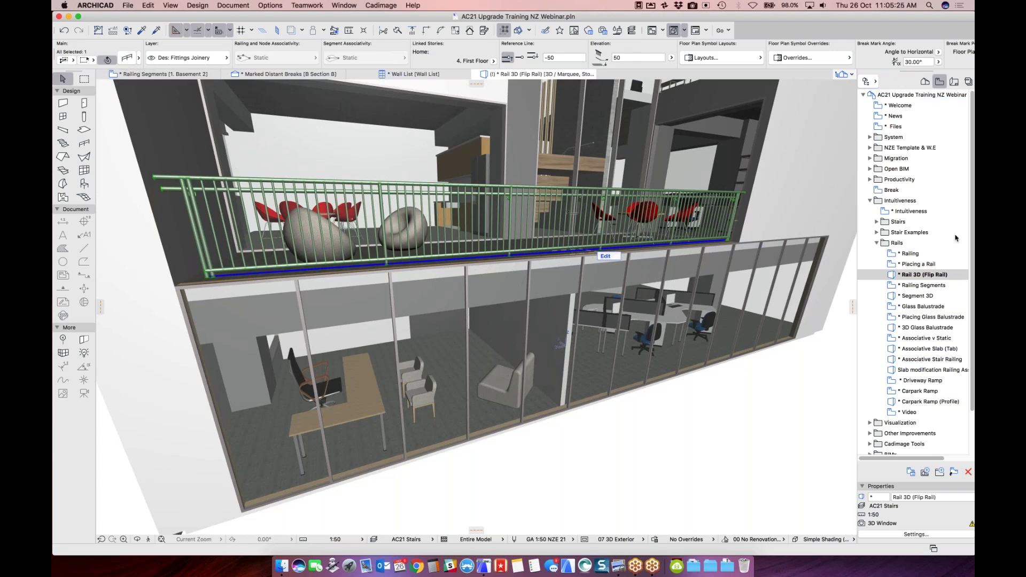
# Step: View the Railing Segments slide and examine its panel selection settings example up close
pyautogui.doubleClick(914, 287)
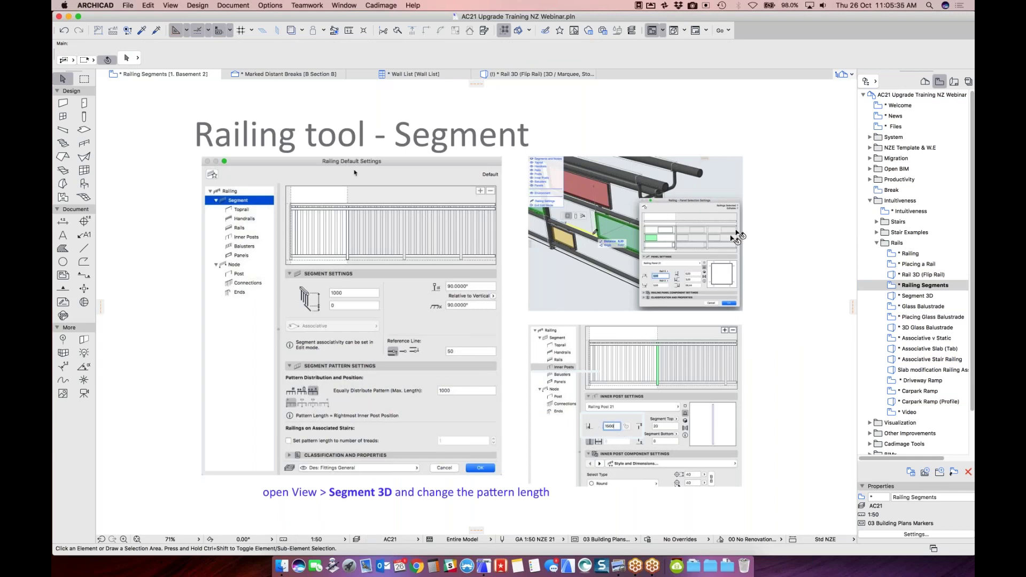
pyautogui.scroll(8, 733, 232)
pyautogui.scroll(-4, 647, 235)
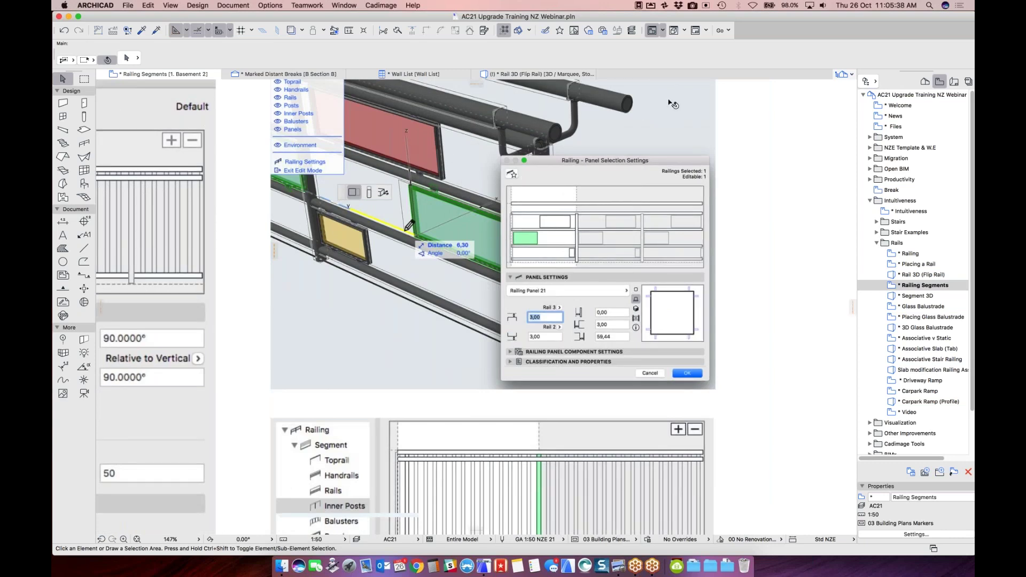
pyautogui.moveTo(670, 97); pyautogui.dragTo(633, 194, button='middle')
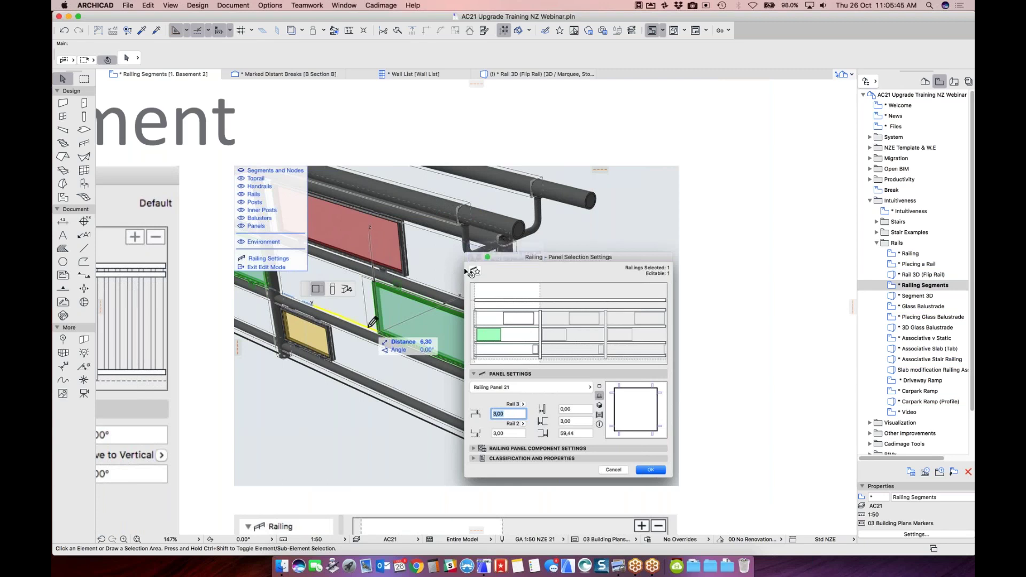
pyautogui.scroll(-5, 585, 243)
pyautogui.scroll(-3, 584, 243)
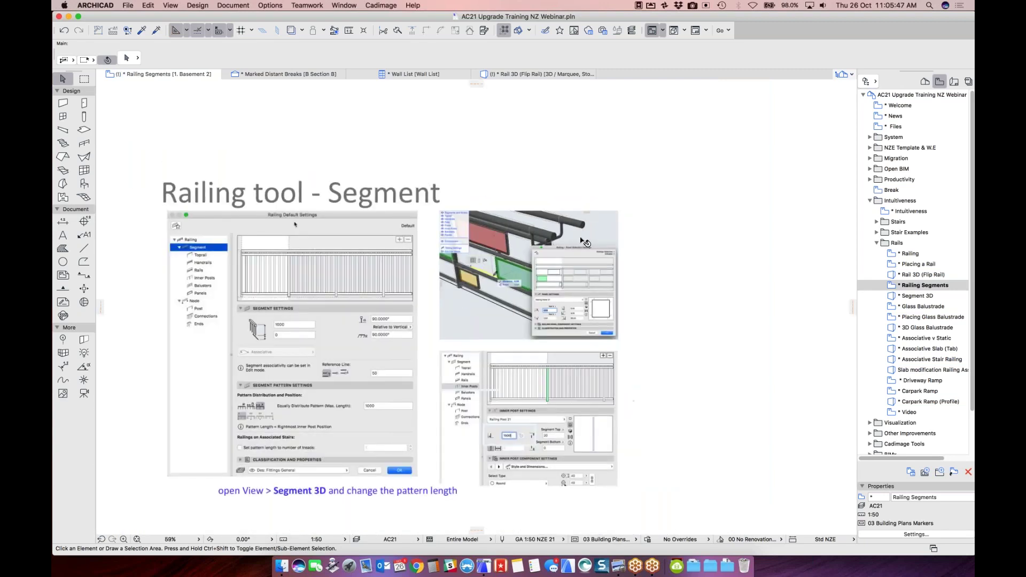
# Step: View the Glass Balustrade slide, glance at the Placing Glass Balustrade view, and return to the Glass Balustrade slide
pyautogui.doubleClick(925, 307)
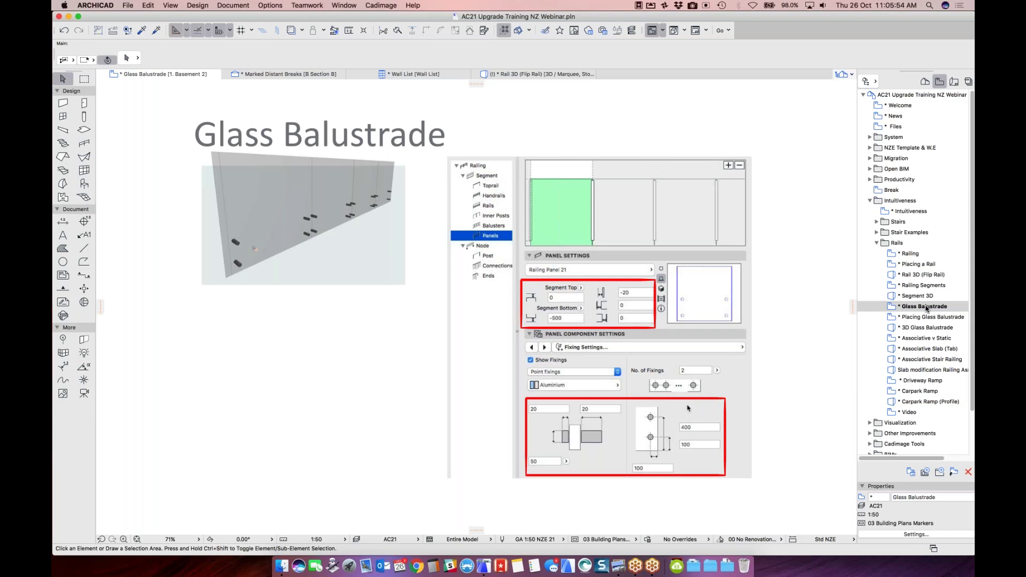
pyautogui.doubleClick(917, 318)
pyautogui.click(912, 308)
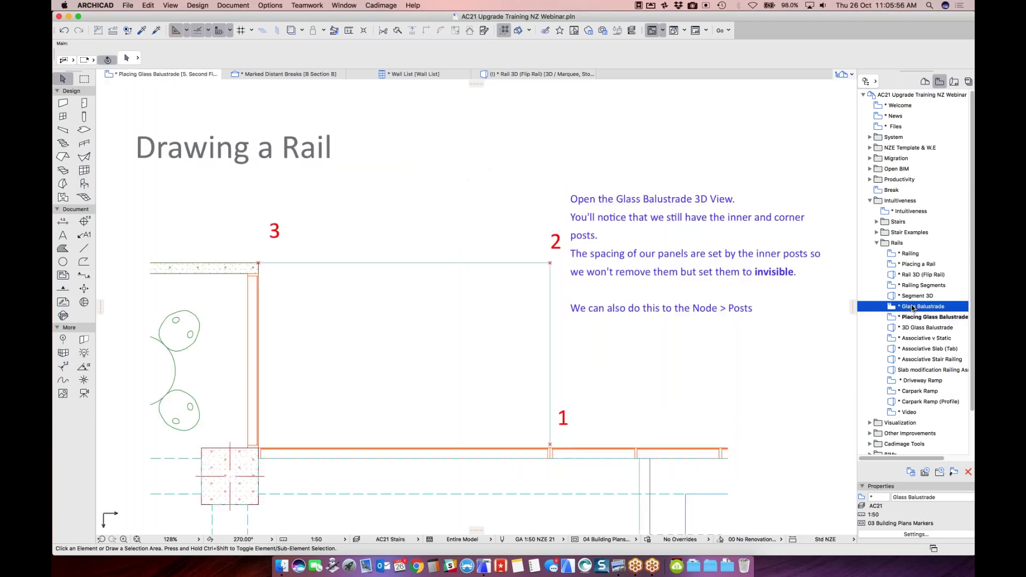
pyautogui.doubleClick(912, 308)
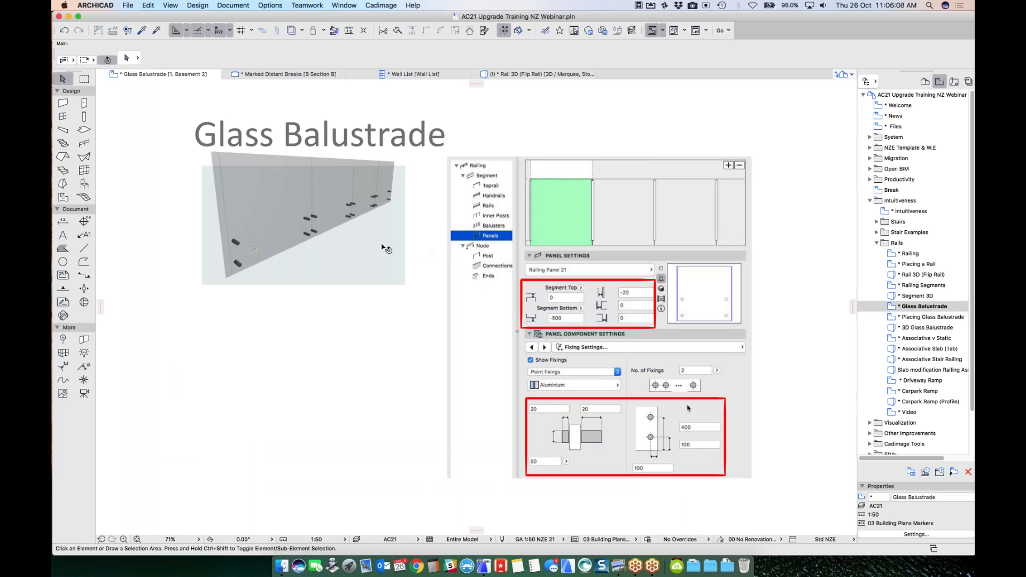
# Step: In the Railing tool's default settings, remove the toprail and the handrail from the segment
pyautogui.doubleClick(83, 147)
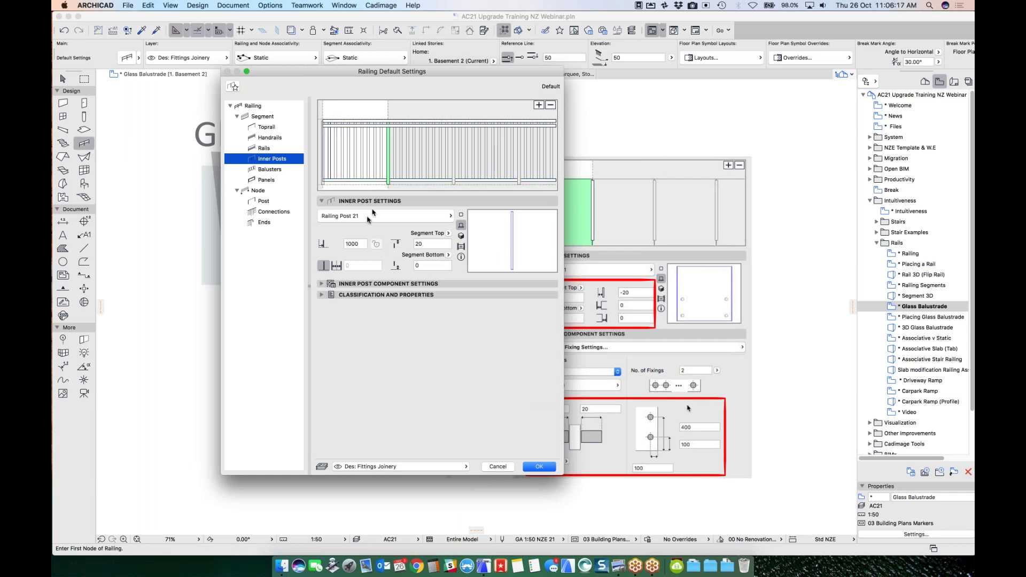
pyautogui.click(262, 128)
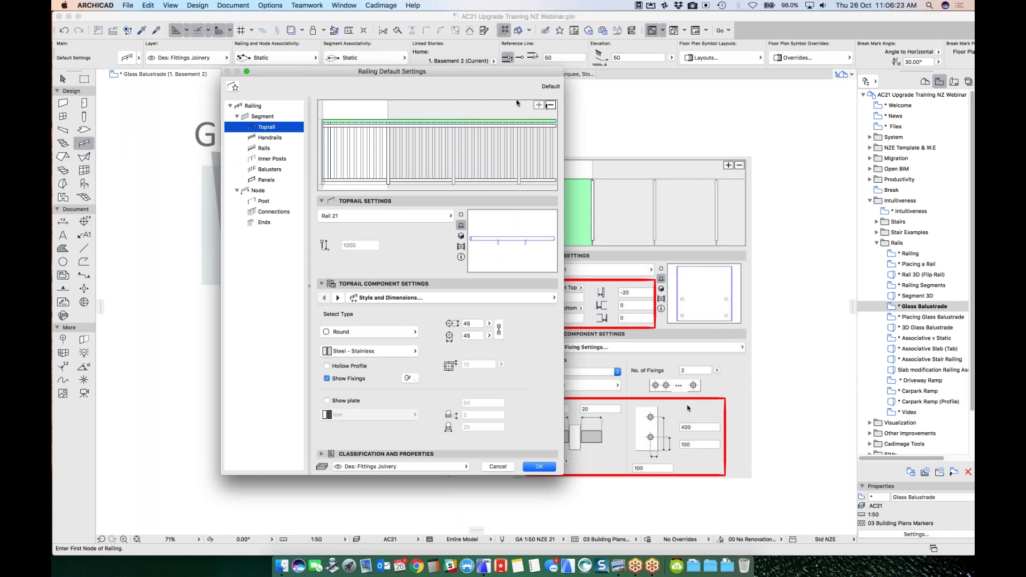
pyautogui.click(550, 107)
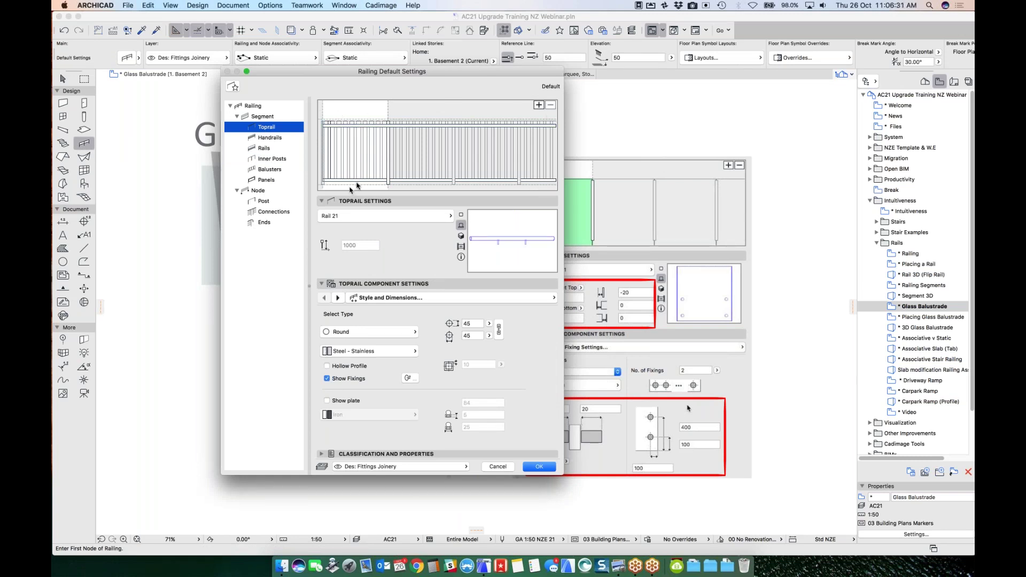
pyautogui.click(373, 126)
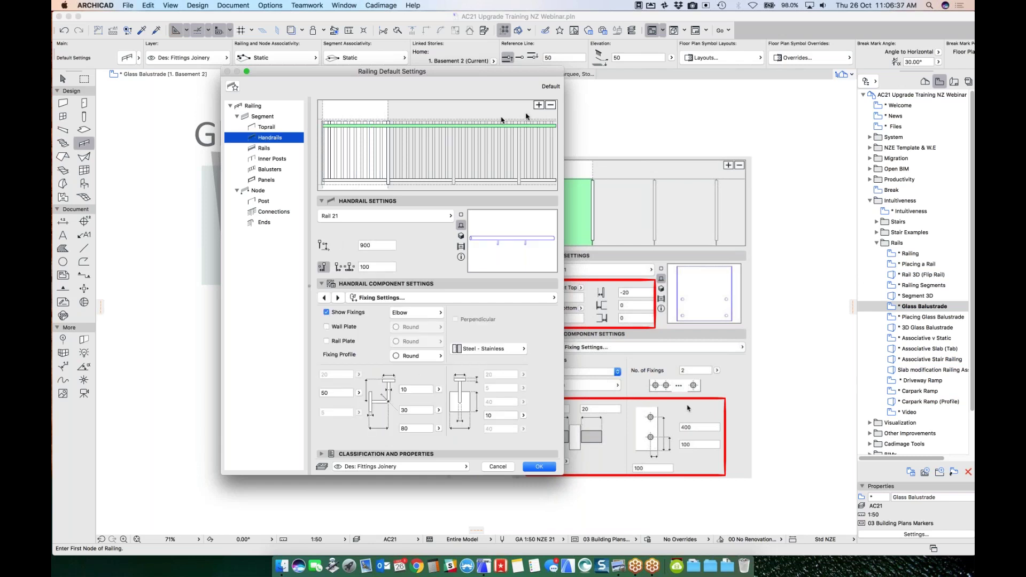
pyautogui.click(552, 107)
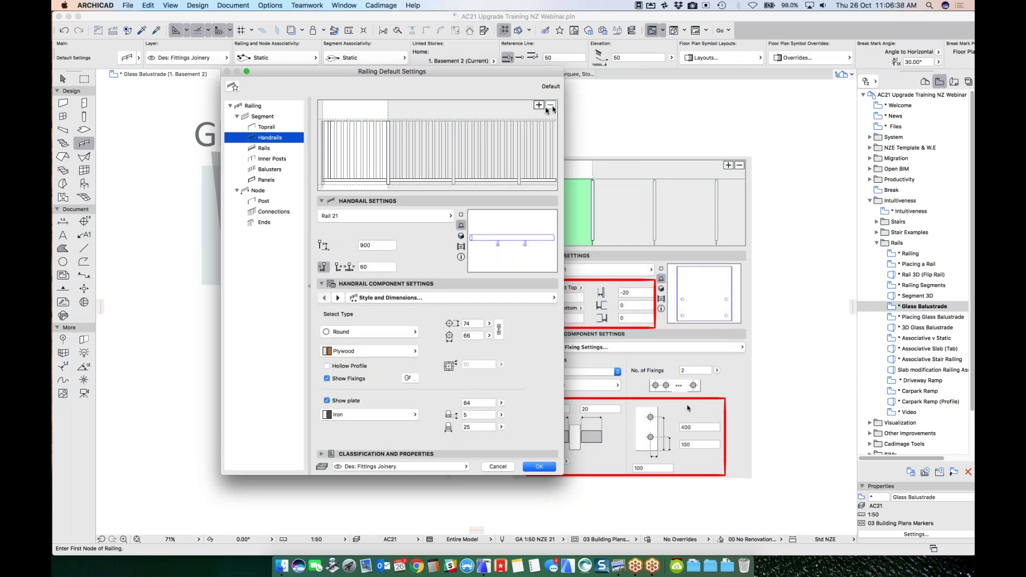
# Step: Remove the balusters and the bottom rail from the default railing segment, keeping only the posts
pyautogui.click(368, 151)
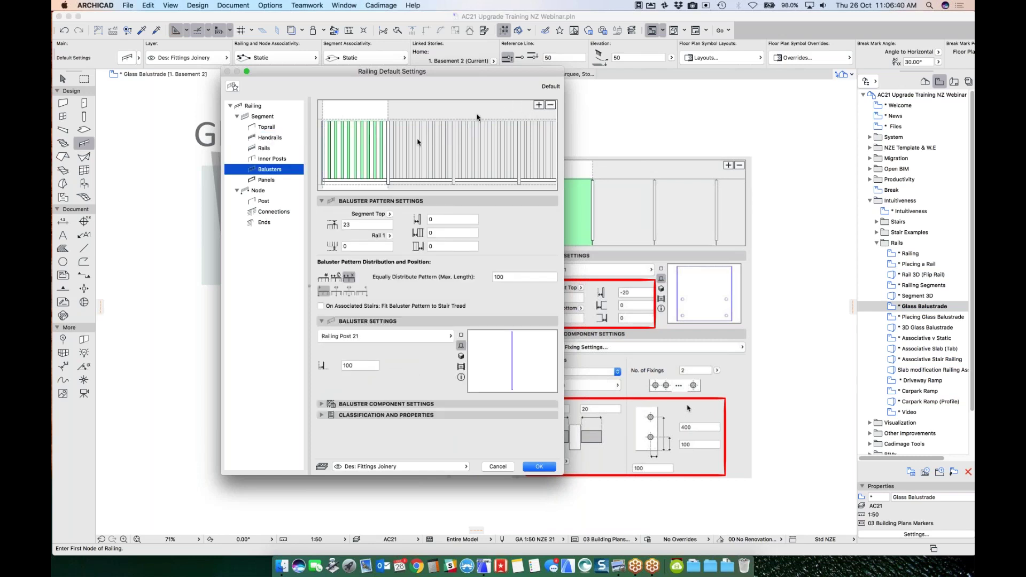
pyautogui.click(552, 107)
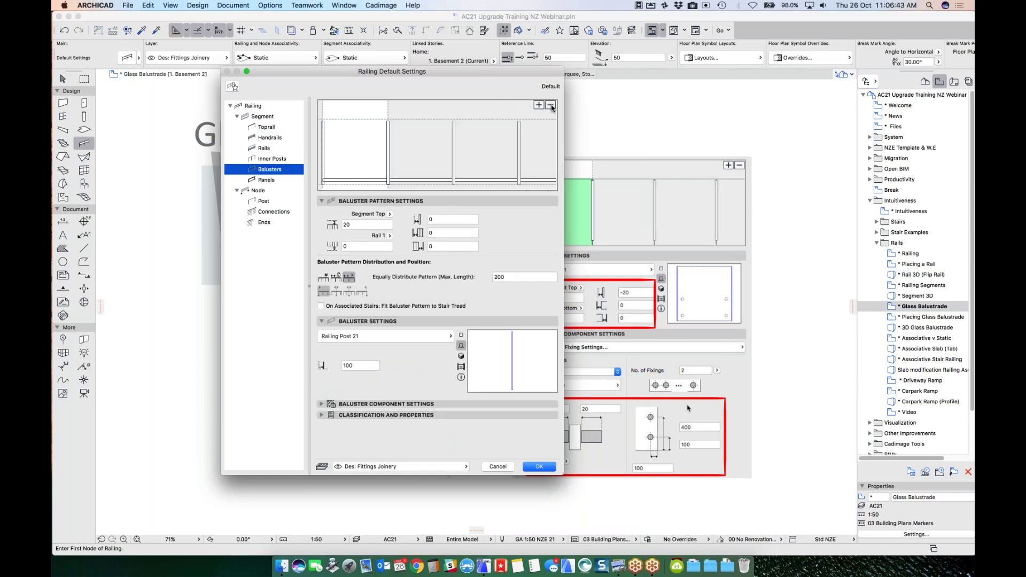
pyautogui.click(352, 182)
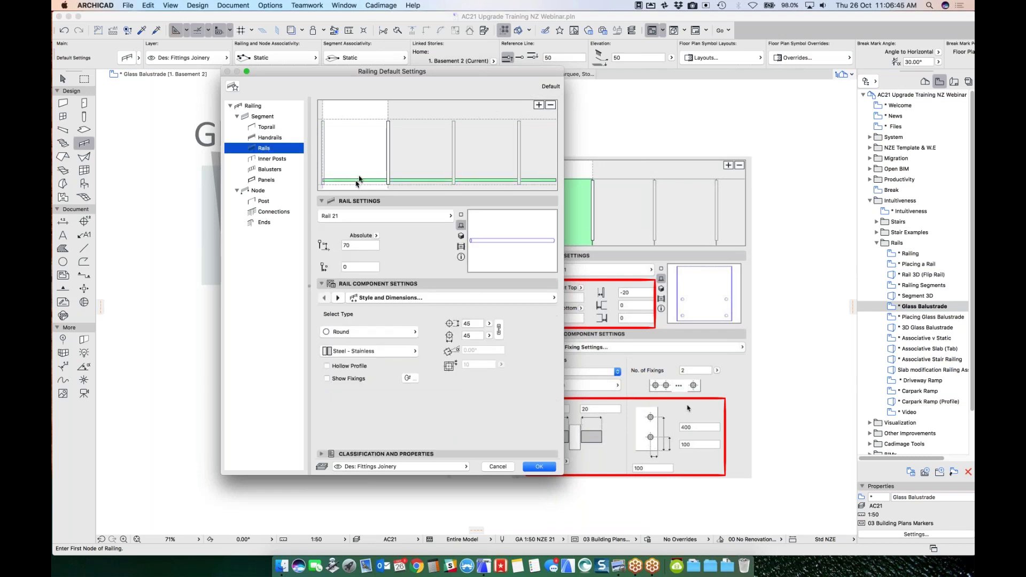
pyautogui.click(539, 106)
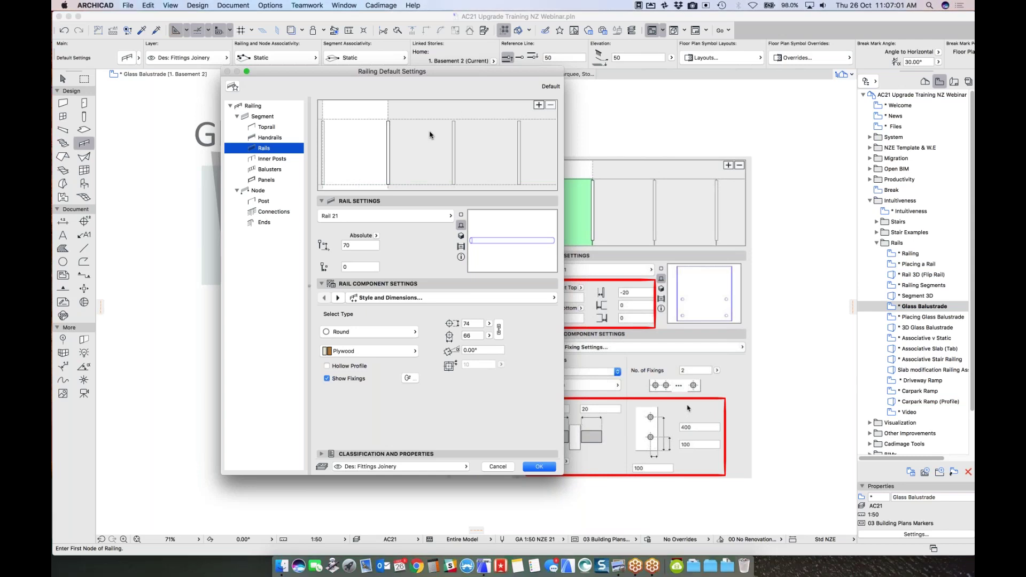
# Step: Add a glass panel to the segment pattern with a segment top offset of 0 and a segment bottom offset of -500
pyautogui.click(274, 182)
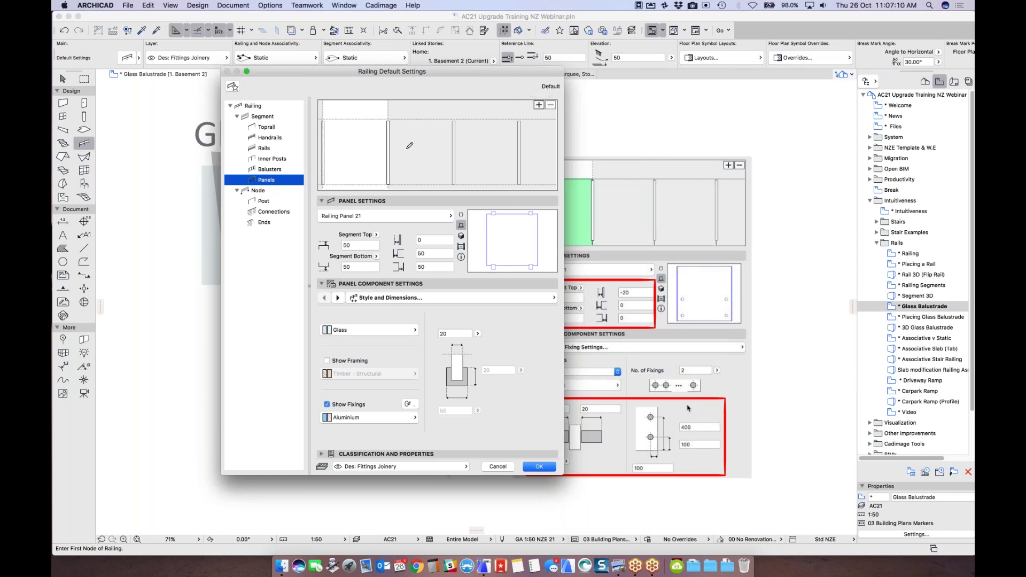
pyautogui.click(349, 155)
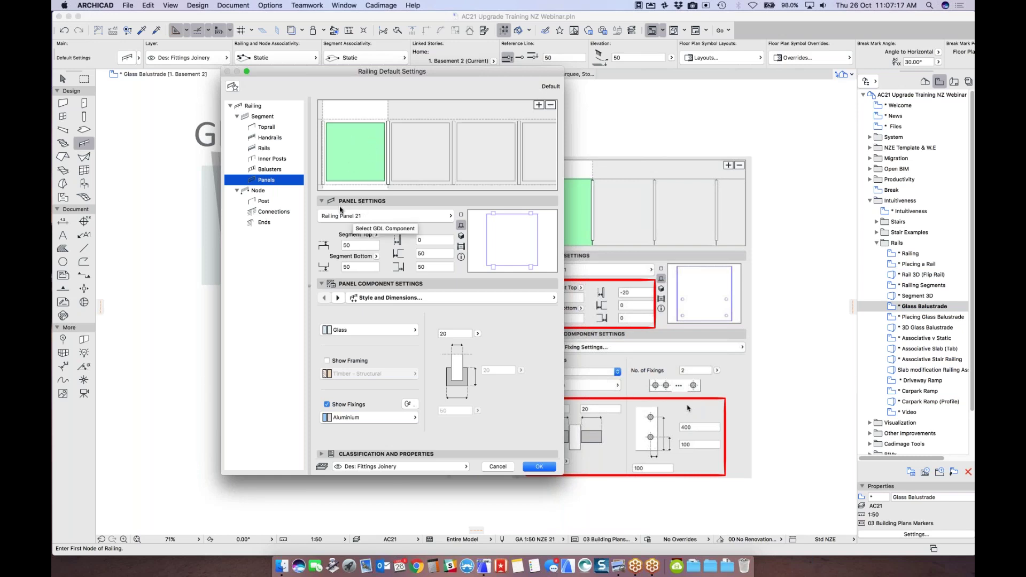
pyautogui.click(363, 245)
pyautogui.doubleClick(362, 244)
pyautogui.write('0')
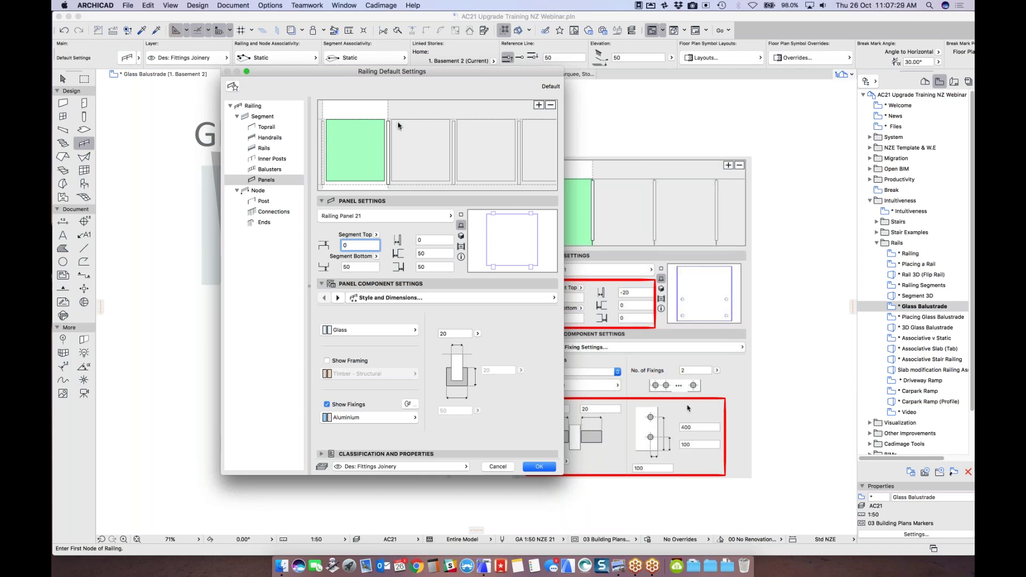
pyautogui.doubleClick(352, 269)
pyautogui.write('-500')
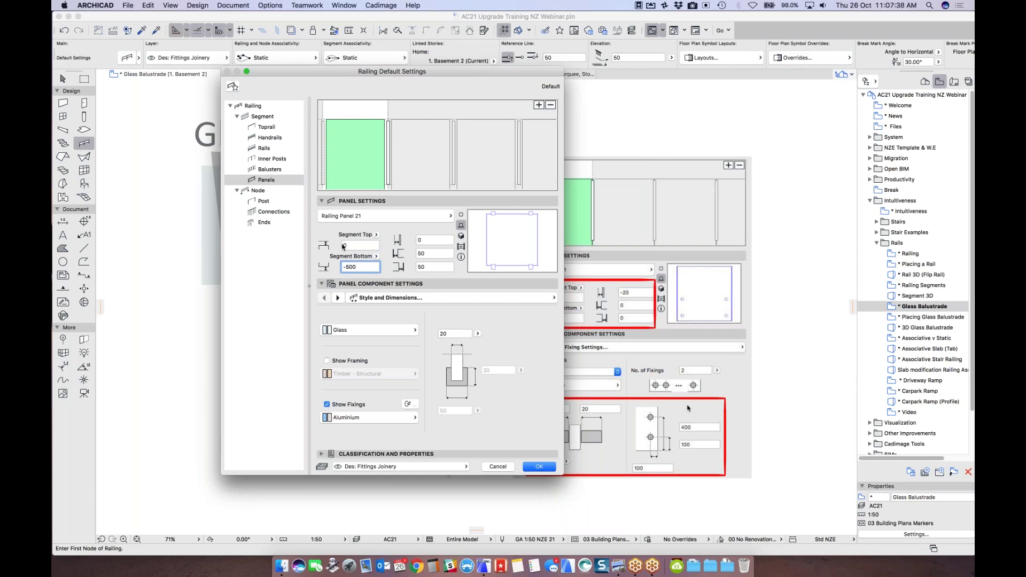
# Step: Set both side gaps of the glass panel to 5 and its horizontal offset to -20
pyautogui.click(434, 255)
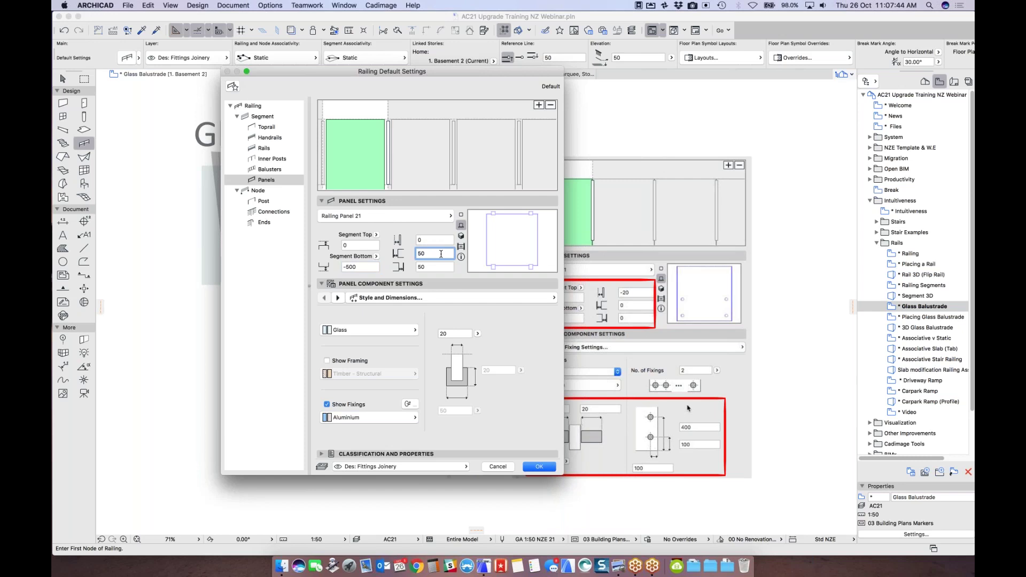
pyautogui.press('BackSpace')
pyautogui.click(425, 270)
pyautogui.press('BackSpace')
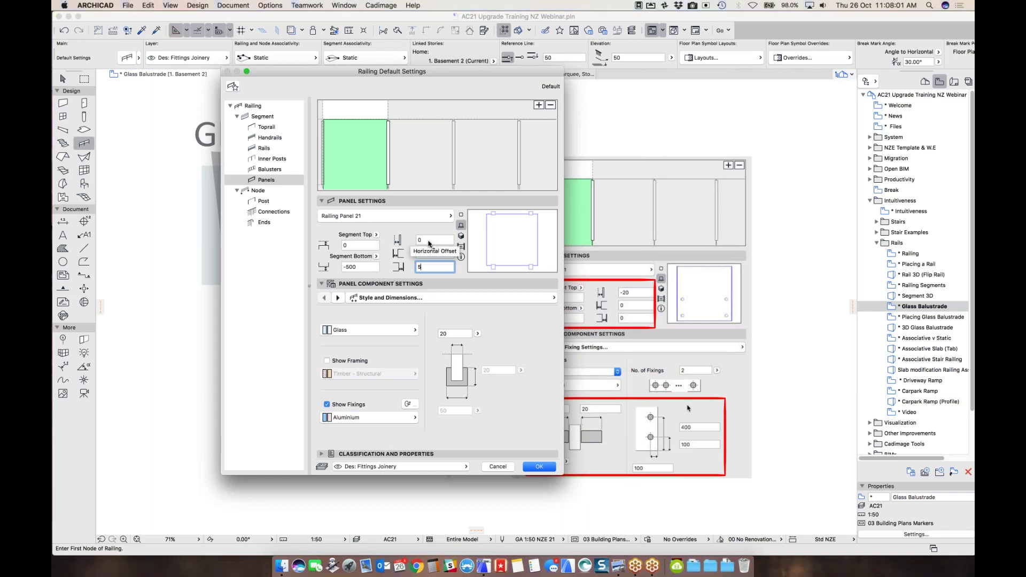
pyautogui.click(416, 240)
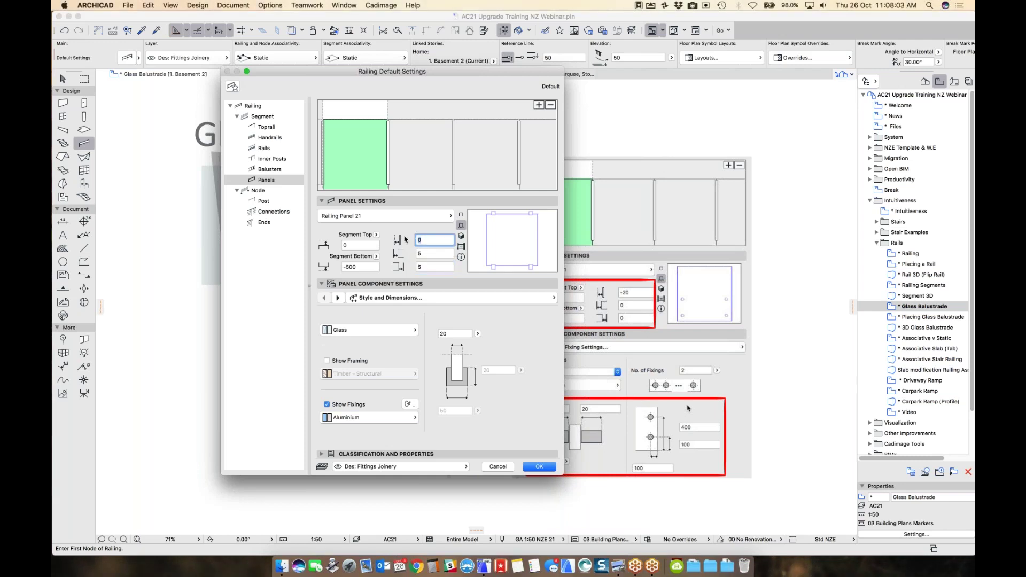
pyautogui.write('-20')
# Step: Change the glass panel's fixings from brackets to point fixings and set the second fixing depth to 20
pyautogui.click(408, 404)
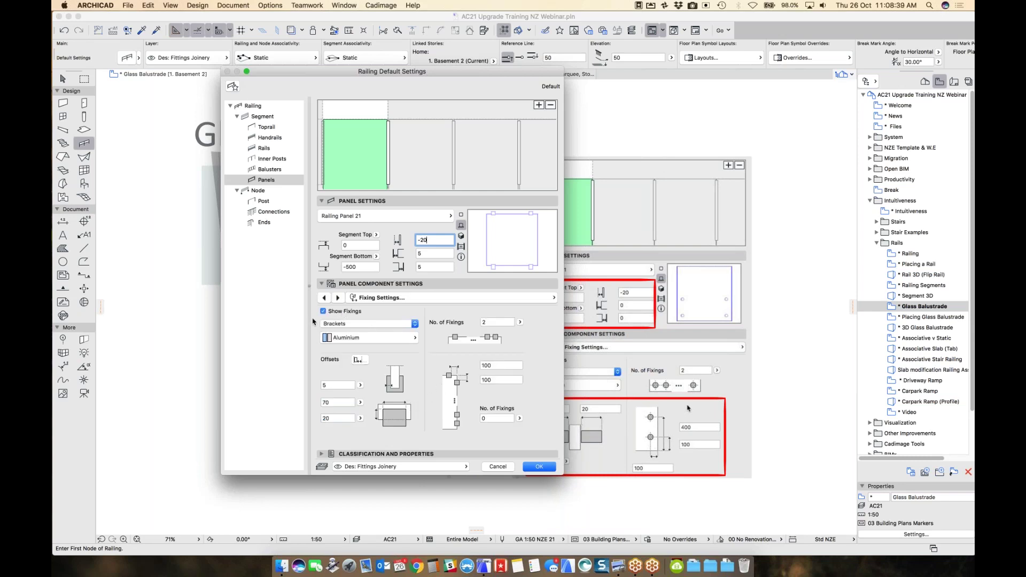
pyautogui.click(364, 324)
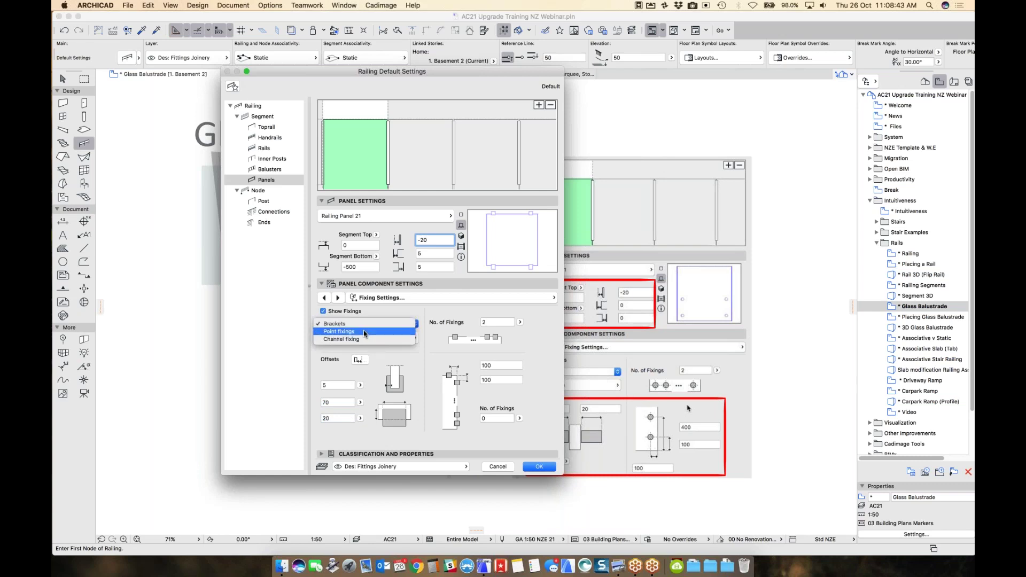
pyautogui.click(364, 332)
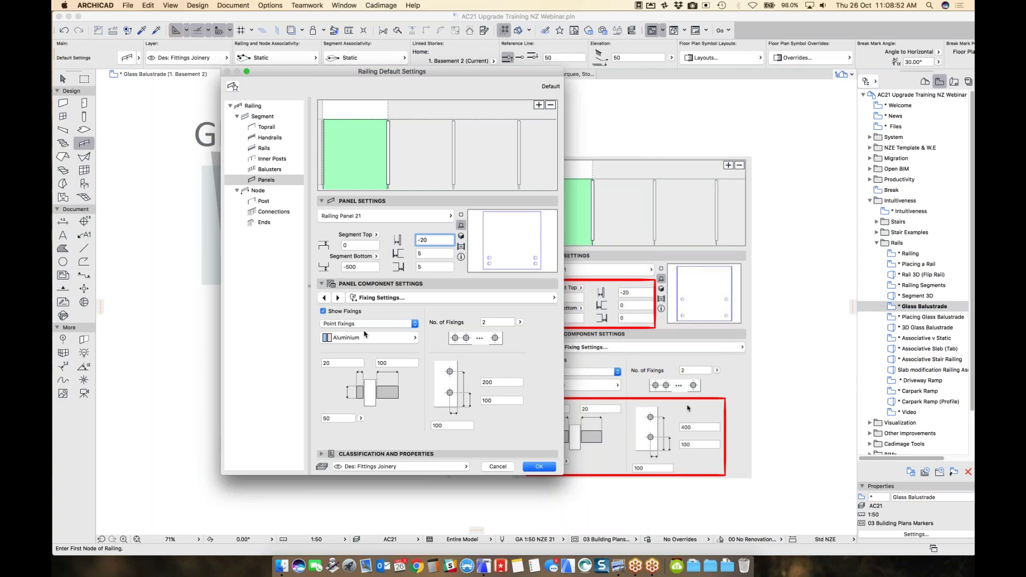
pyautogui.click(339, 362)
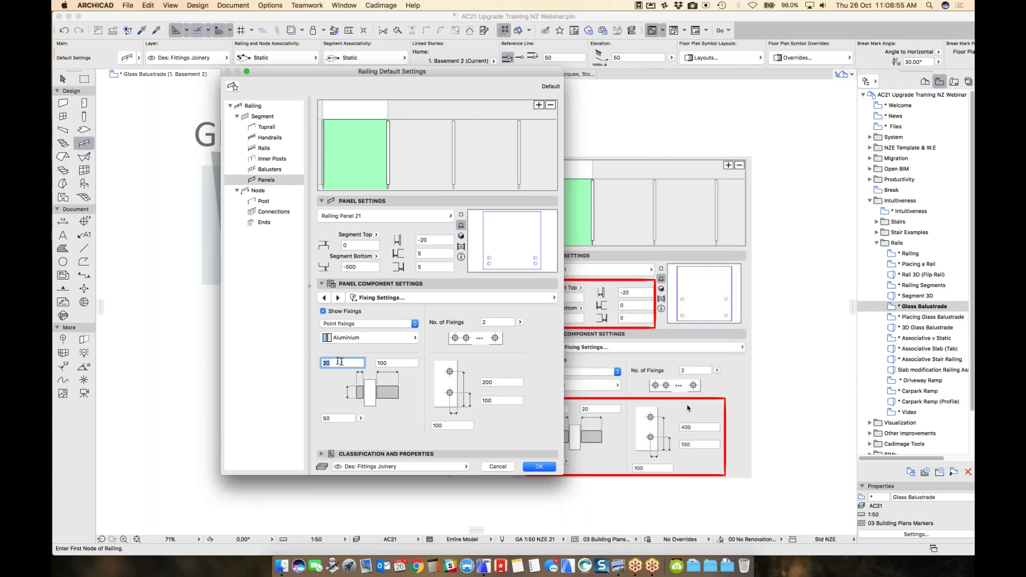
pyautogui.press('Tab')
pyautogui.write('2')
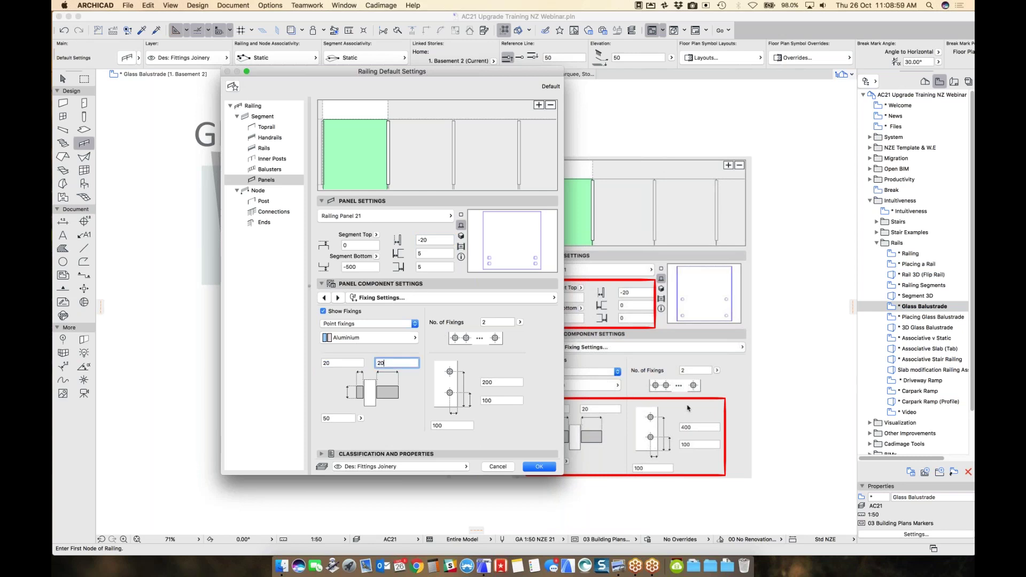
pyautogui.write('0')
pyautogui.press('Return')
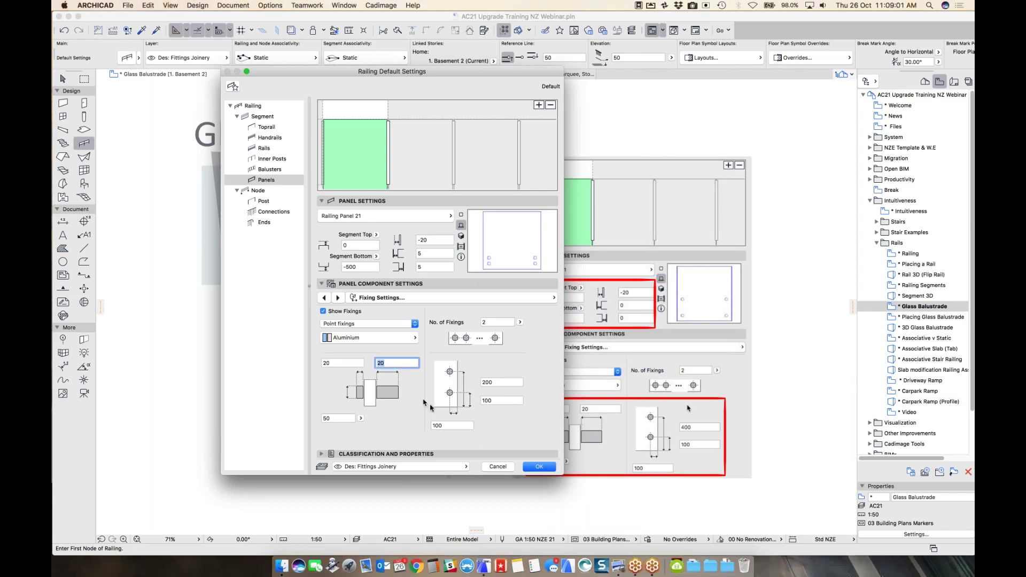
# Step: Set the upper point fixing's vertical distance to 400 and accept the railing default settings
pyautogui.doubleClick(326, 418)
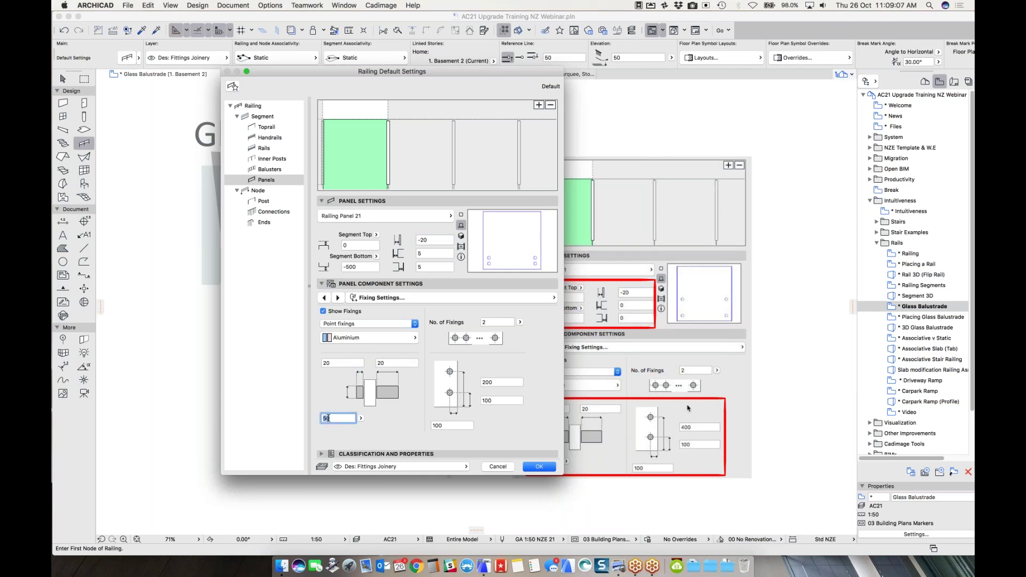
pyautogui.doubleClick(498, 382)
pyautogui.write('40')
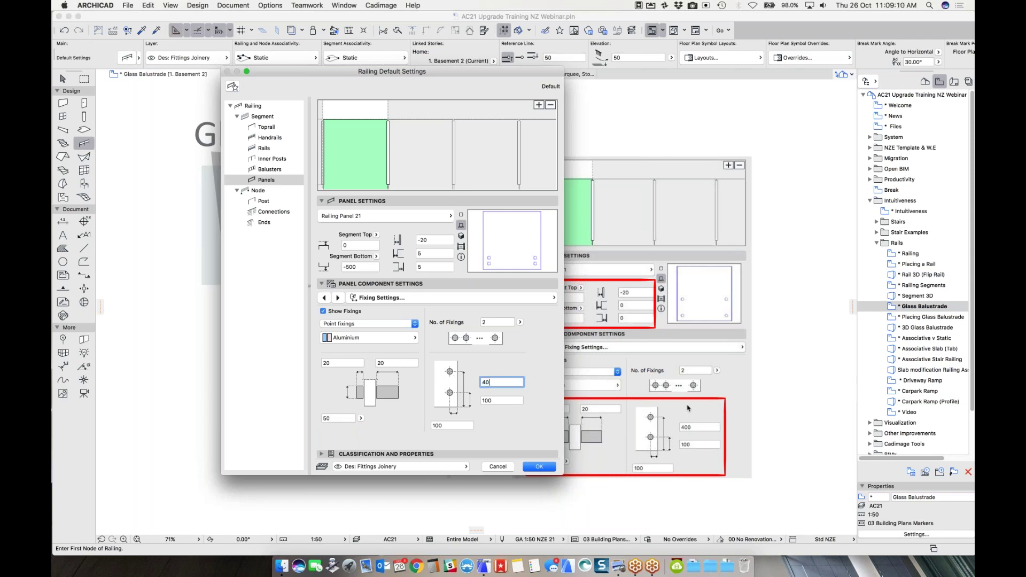
pyautogui.click(932, 385)
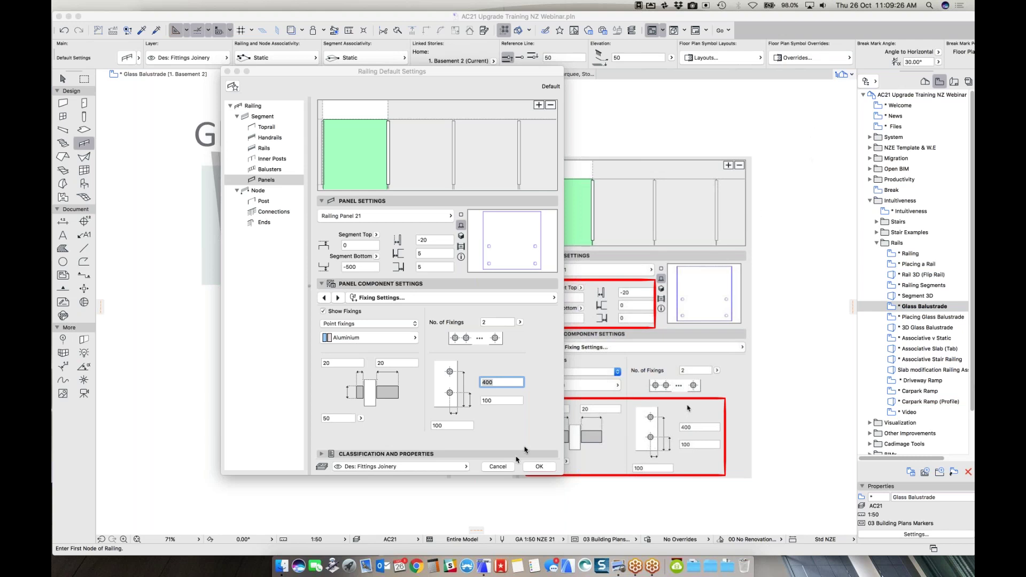
pyautogui.click(539, 470)
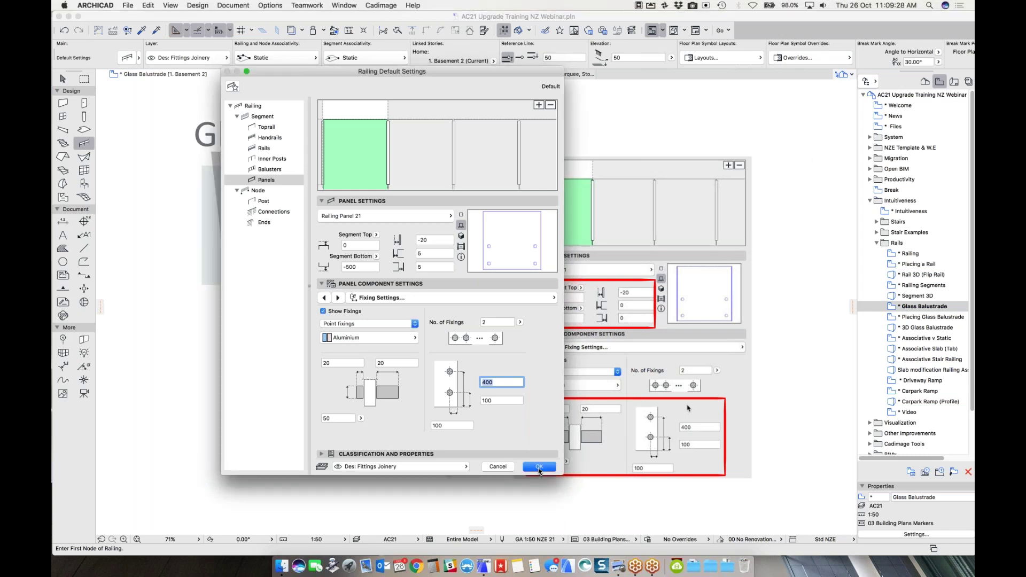
pyautogui.click(539, 468)
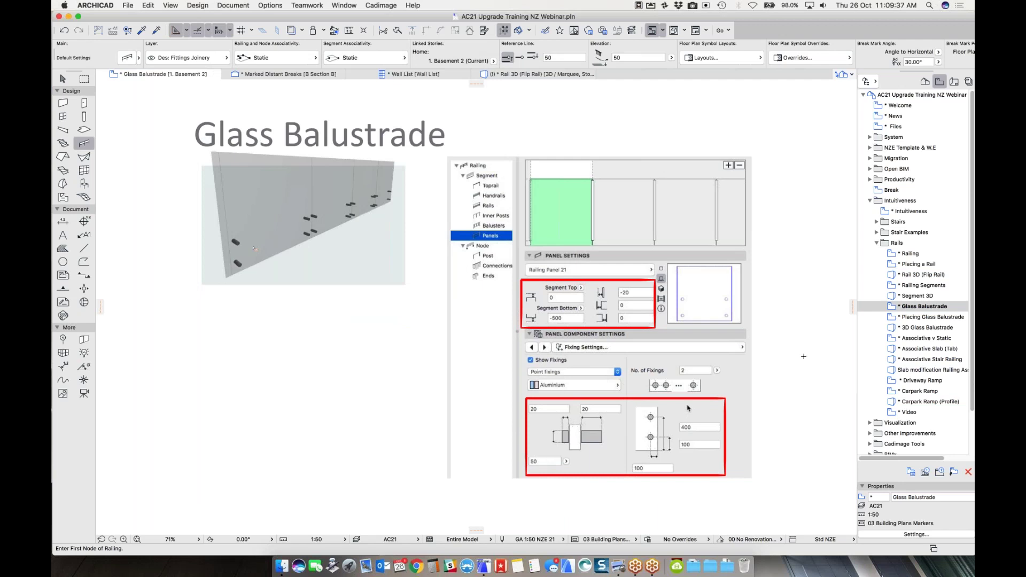
# Step: Open the Placing Glass Balustrade view and draw the glass railing with straight segments through points 1, 2 and 3
pyautogui.doubleClick(931, 318)
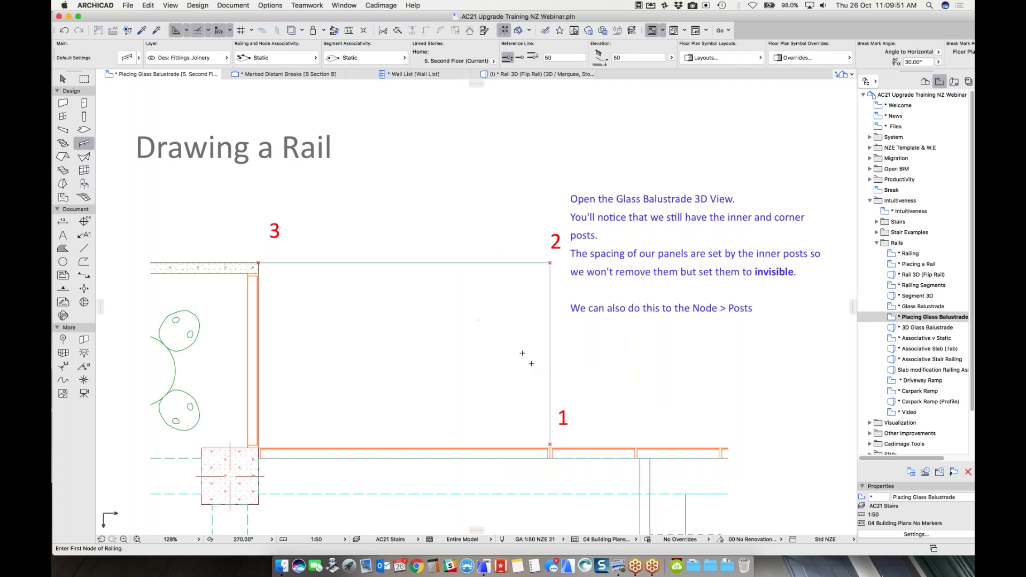
pyautogui.click(549, 444)
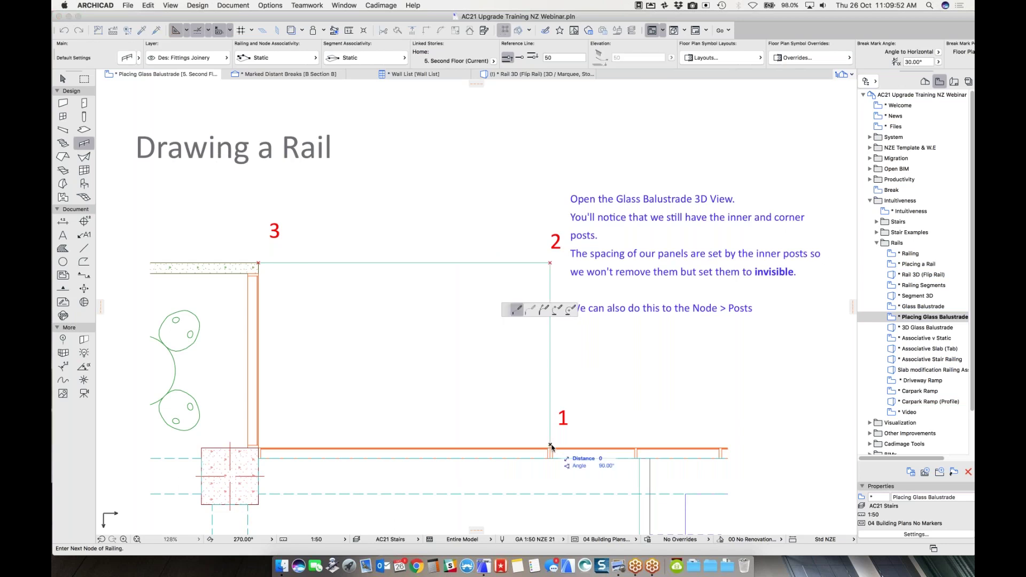
pyautogui.click(550, 262)
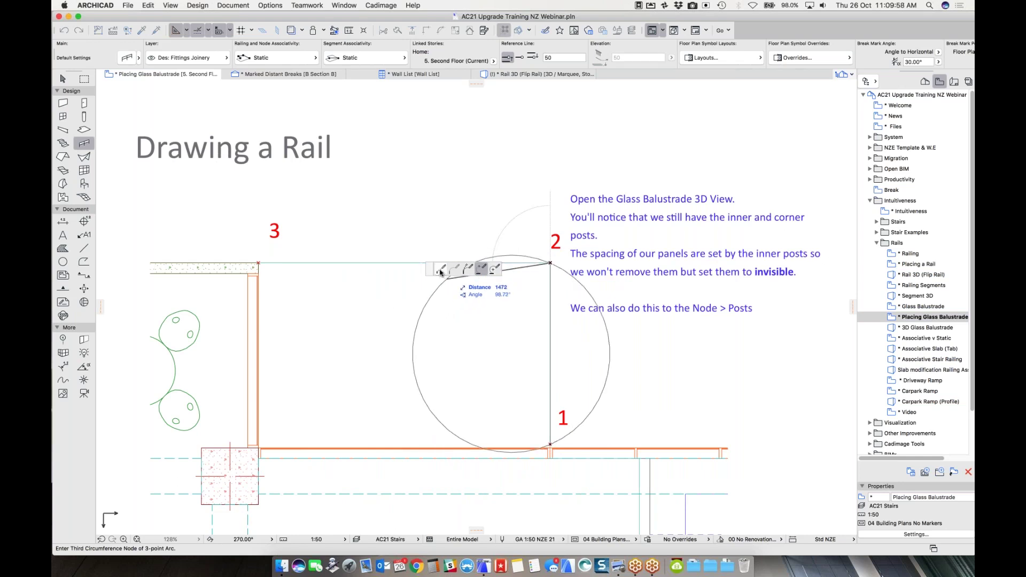
pyautogui.click(442, 269)
pyautogui.click(550, 262)
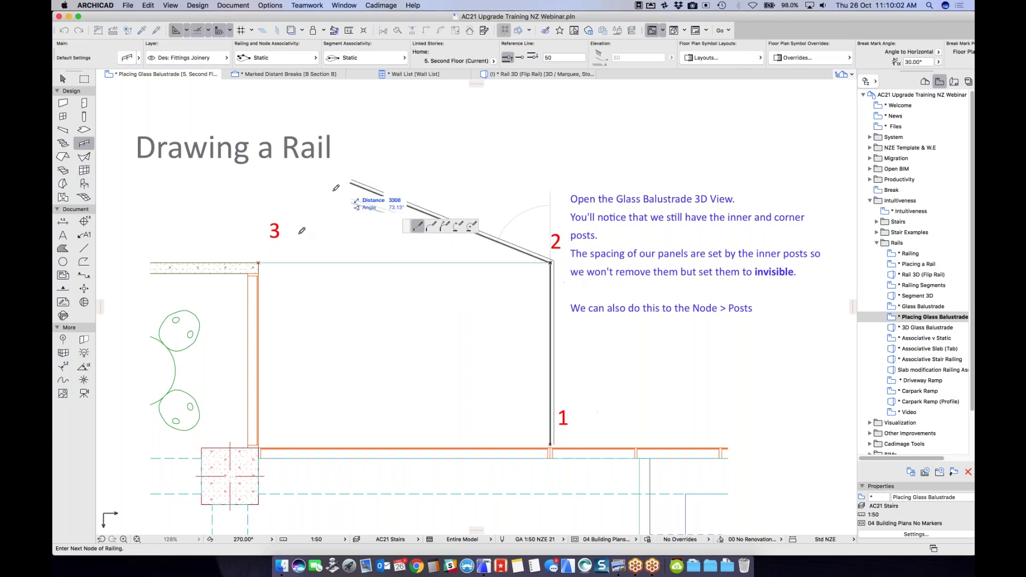
pyautogui.doubleClick(260, 260)
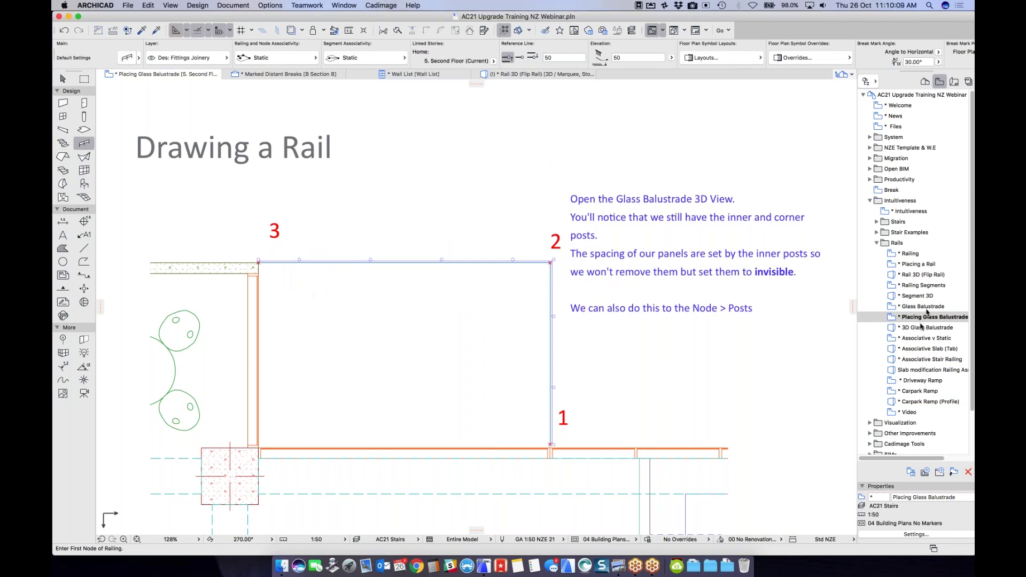
# Step: In the 3D Glass Balustrade view, change the inner posts of the newly placed glass railing to Invisible
pyautogui.doubleClick(920, 327)
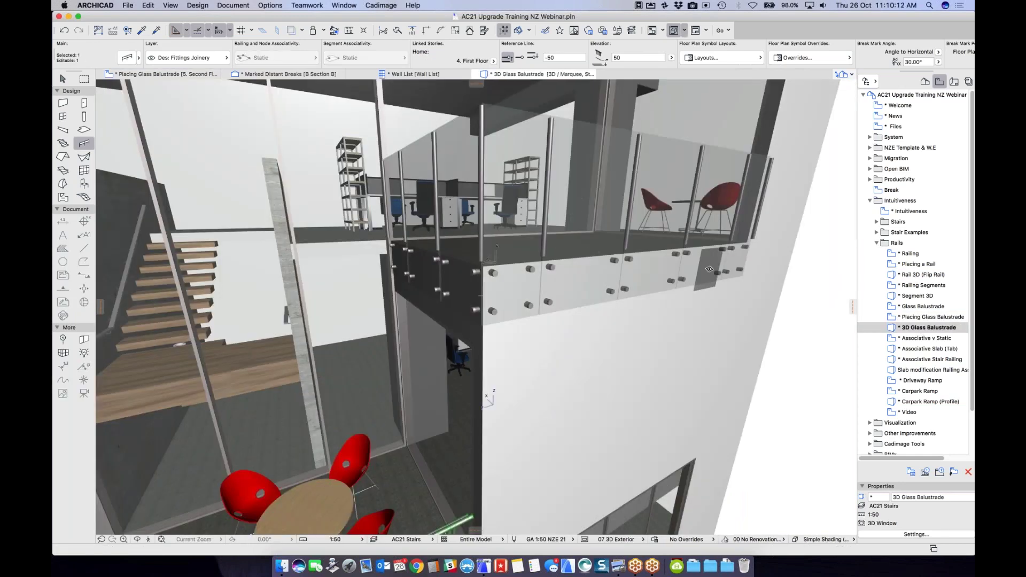
pyautogui.press('o')
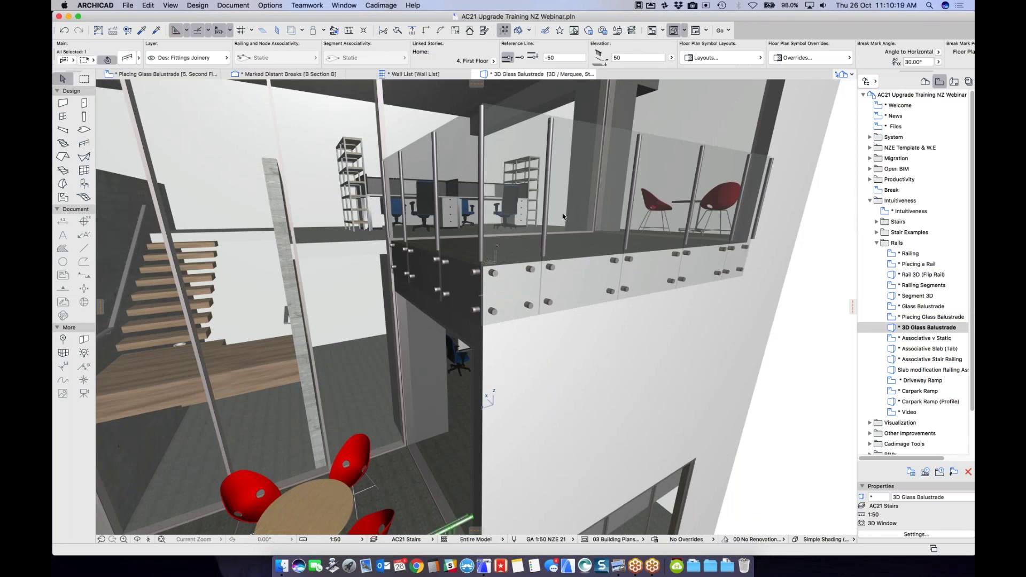
pyautogui.click(559, 171)
pyautogui.click(542, 160)
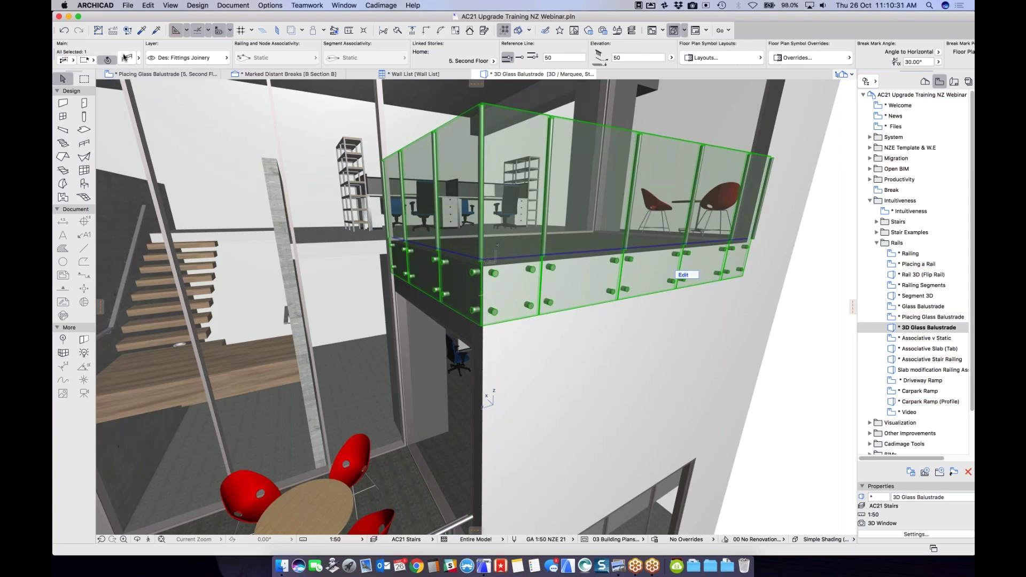
pyautogui.click(124, 57)
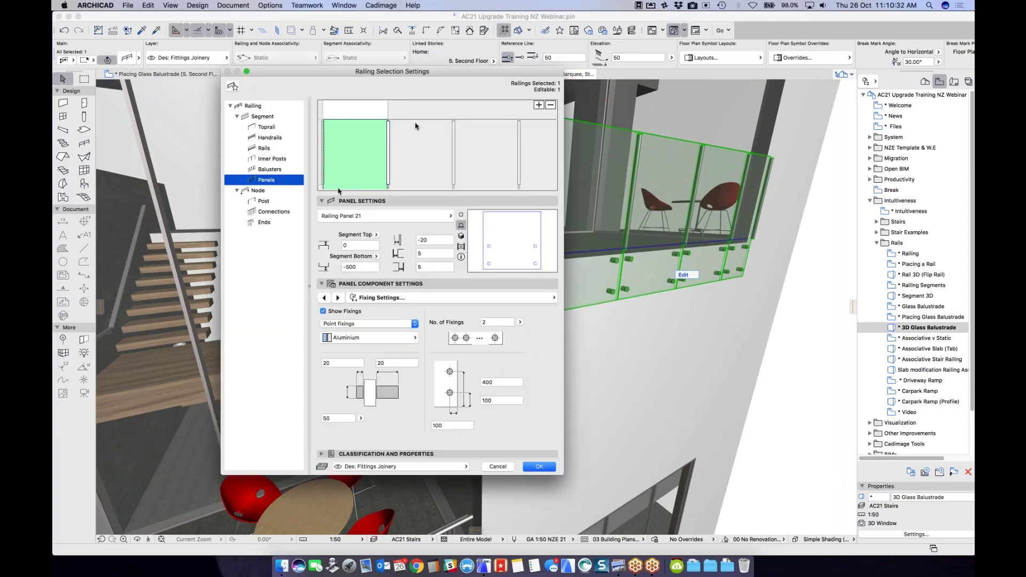
pyautogui.click(275, 158)
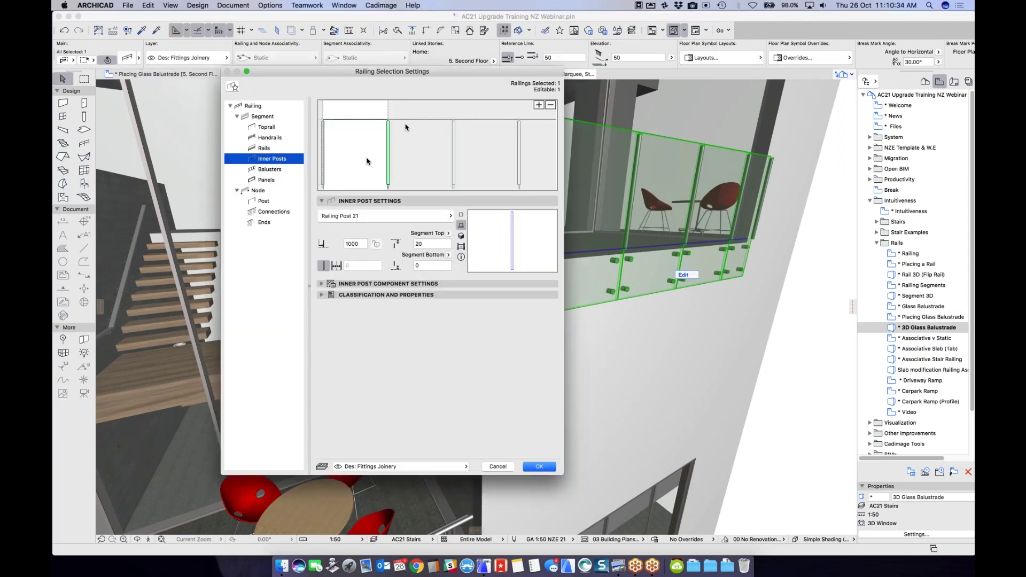
pyautogui.click(383, 143)
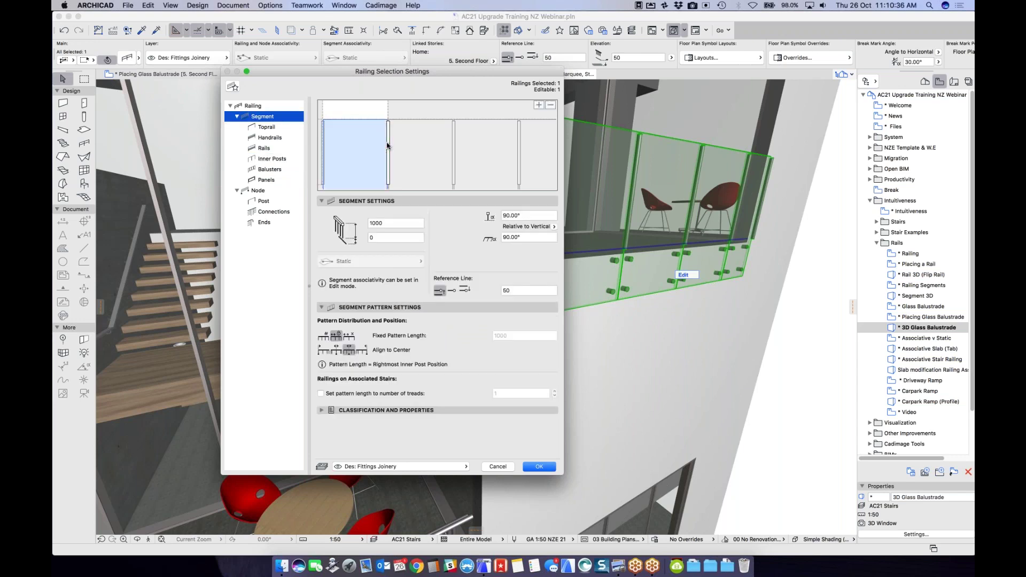
pyautogui.click(388, 146)
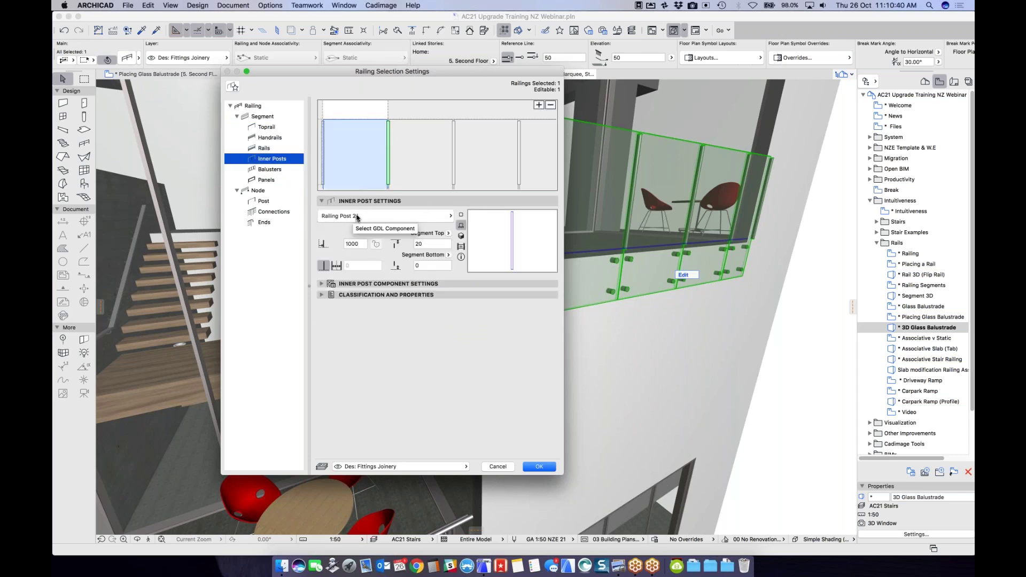
pyautogui.click(357, 216)
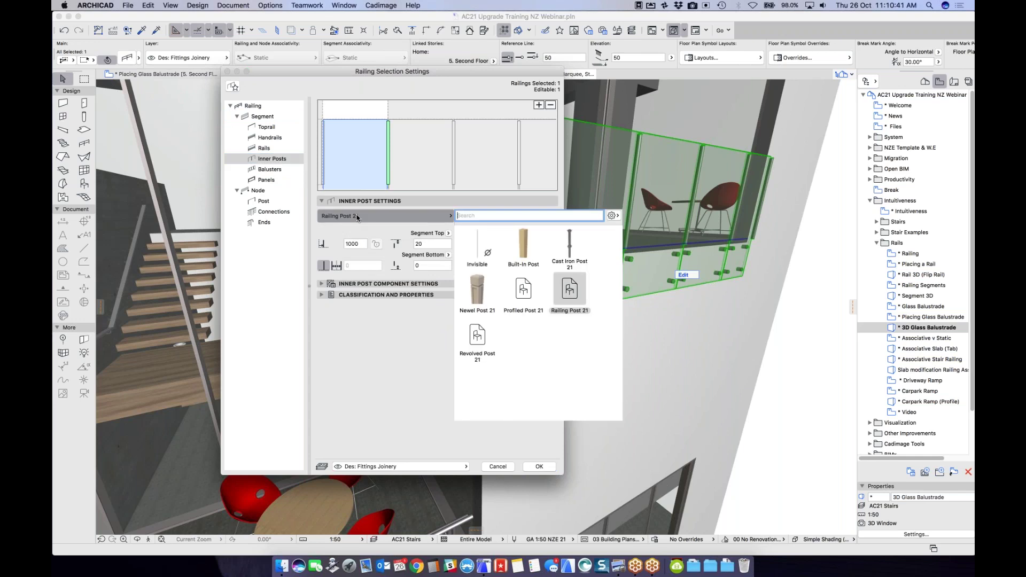
pyautogui.click(477, 247)
pyautogui.doubleClick(477, 248)
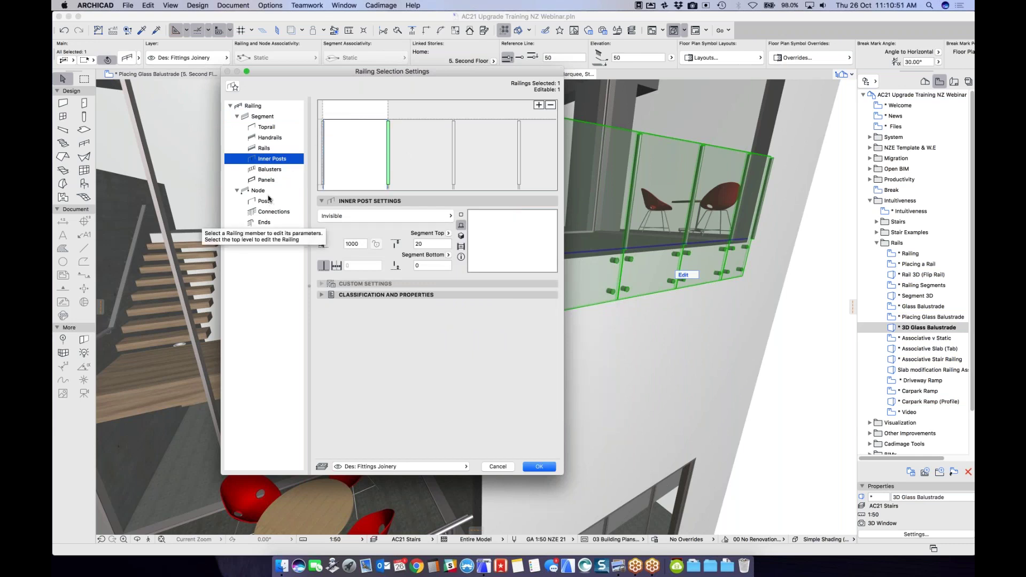
# Step: Change the glass railing's node posts to Invisible, accept the settings and deselect the railing
pyautogui.click(259, 191)
pyautogui.click(263, 201)
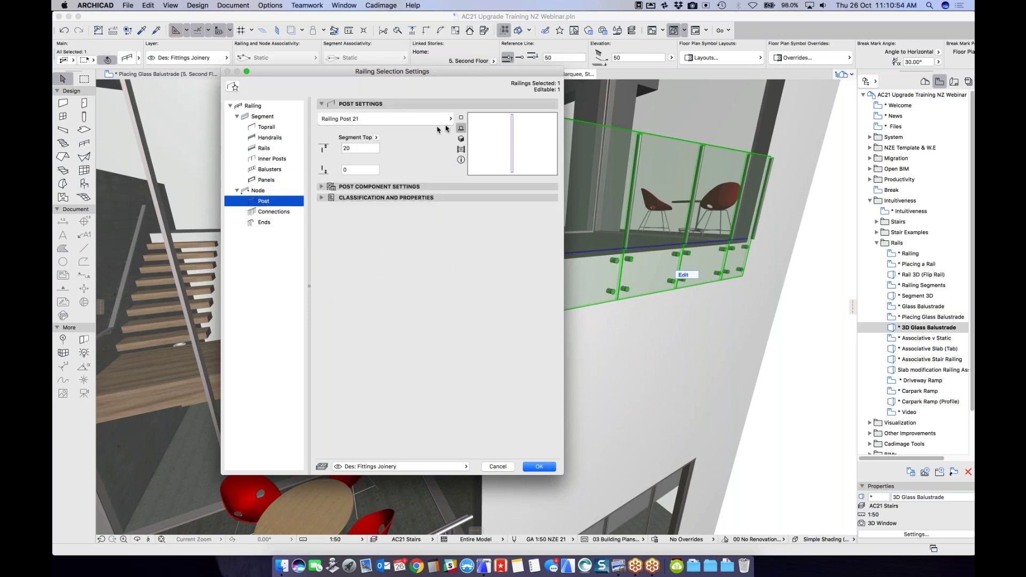
pyautogui.click(431, 118)
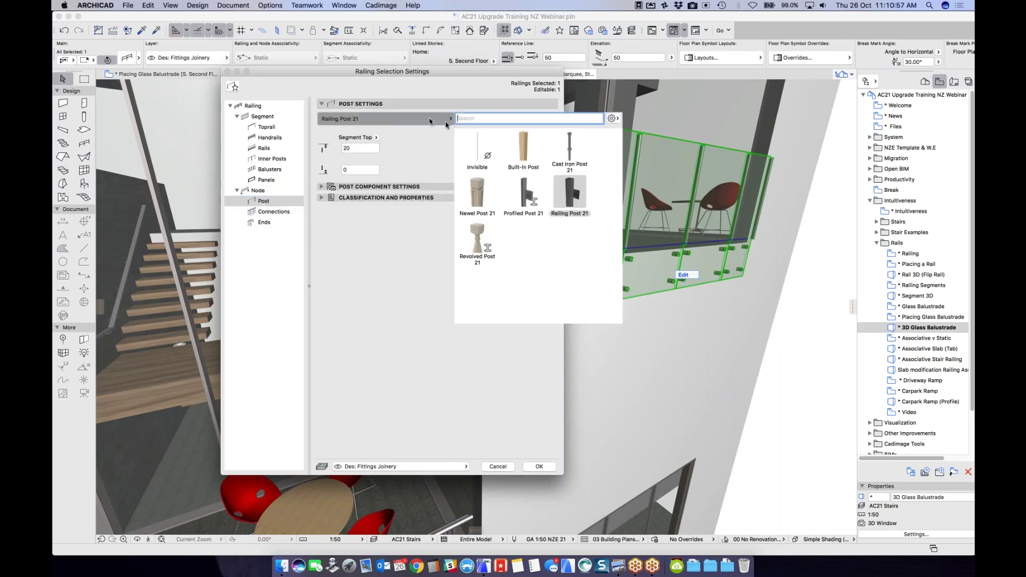
pyautogui.click(476, 149)
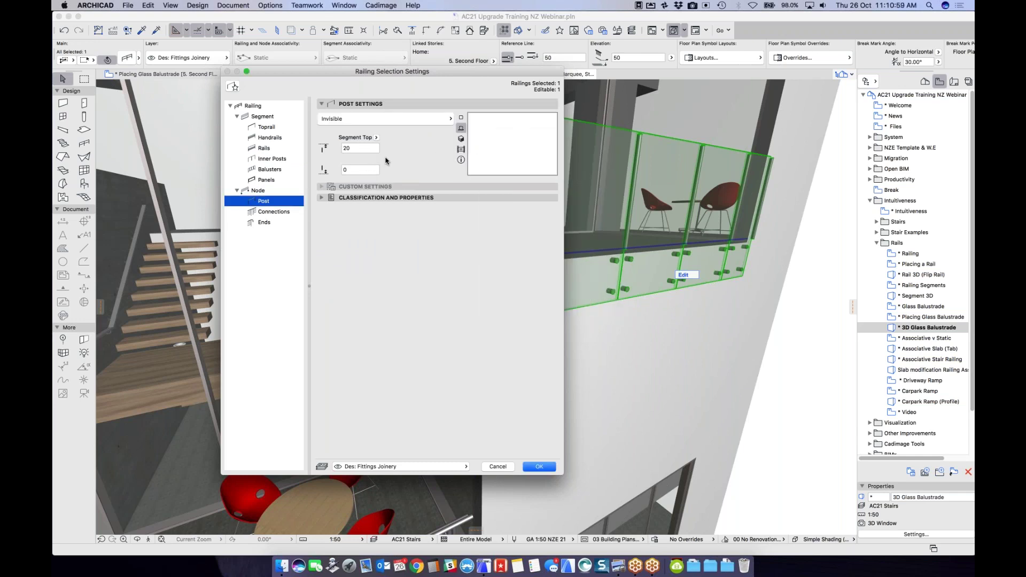
pyautogui.click(537, 468)
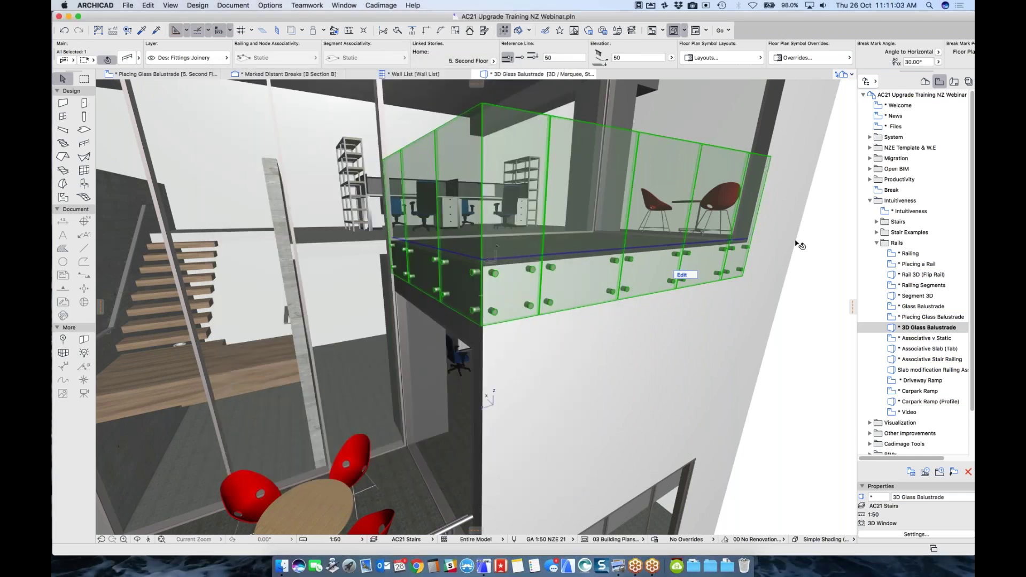
pyautogui.press('Escape')
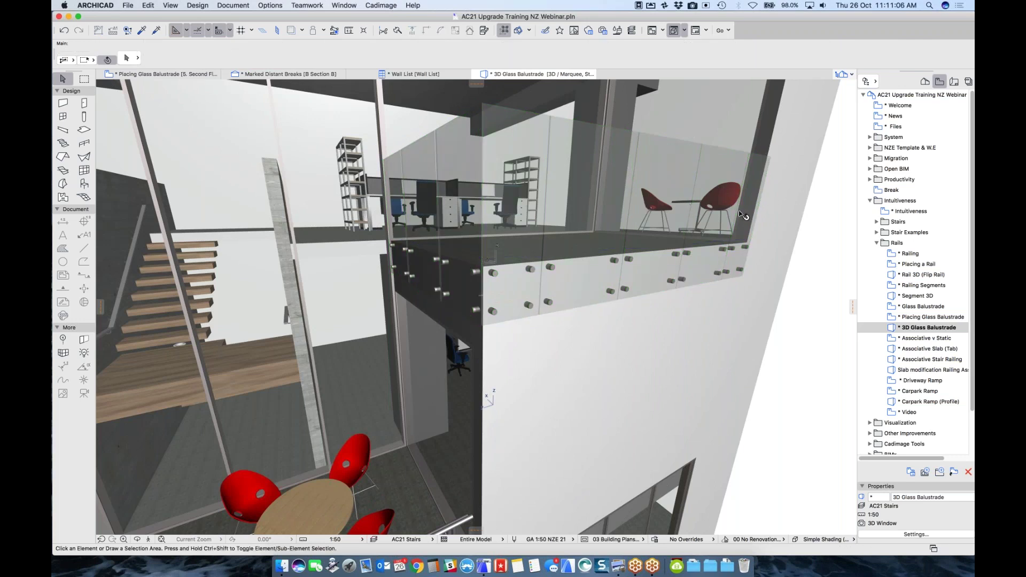
pyautogui.click(579, 305)
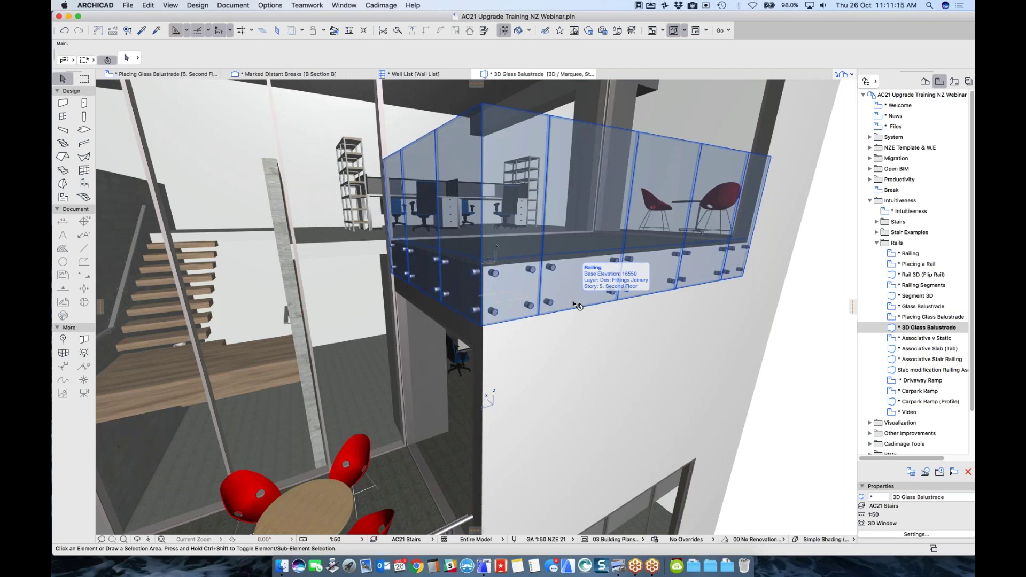
pyautogui.press('Escape')
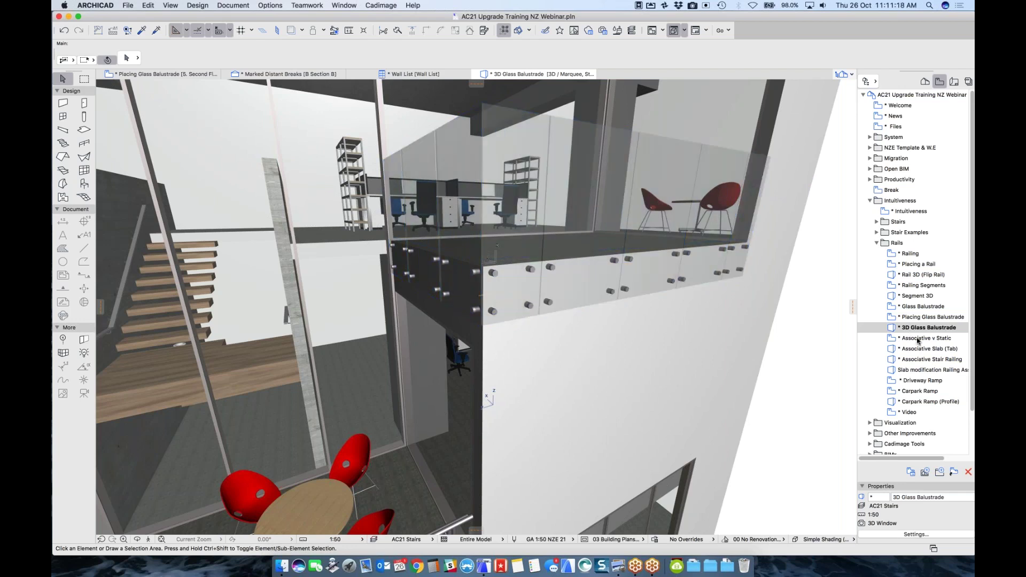
# Step: Open the Associative v Static view and draw a static railing from A to B using the Basic Railing favourite
pyautogui.doubleClick(917, 338)
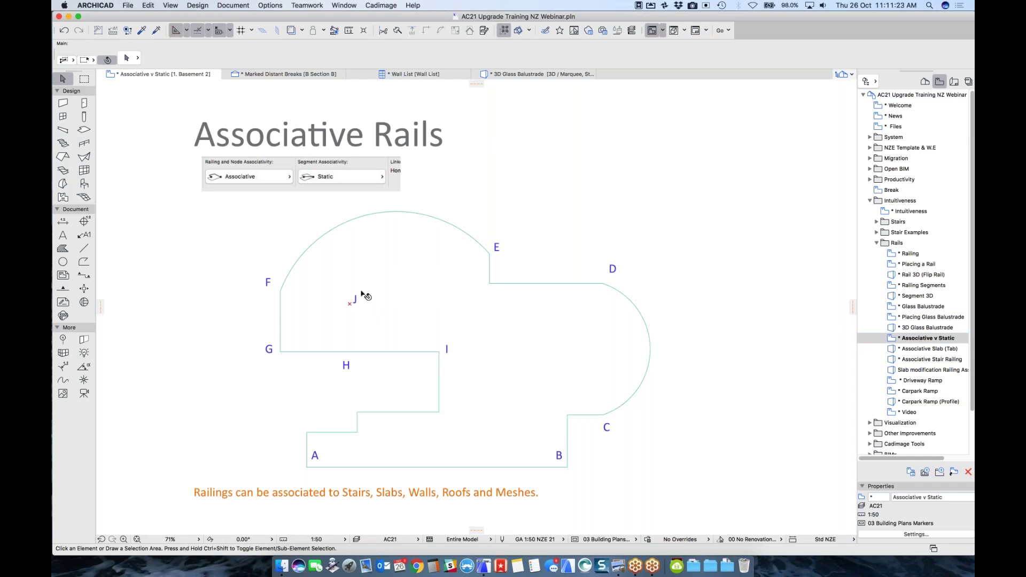
pyautogui.click(92, 145)
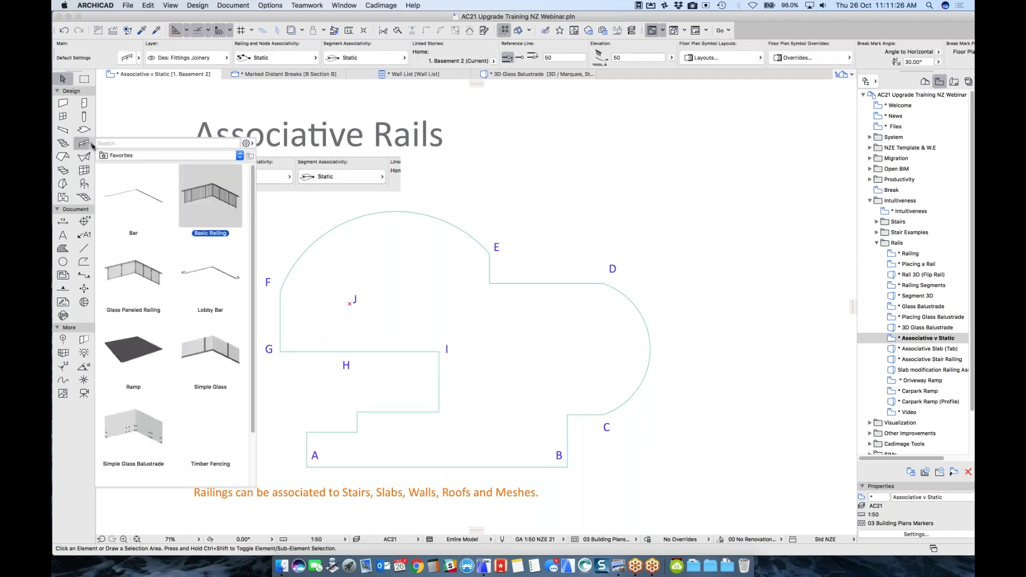
pyautogui.doubleClick(201, 211)
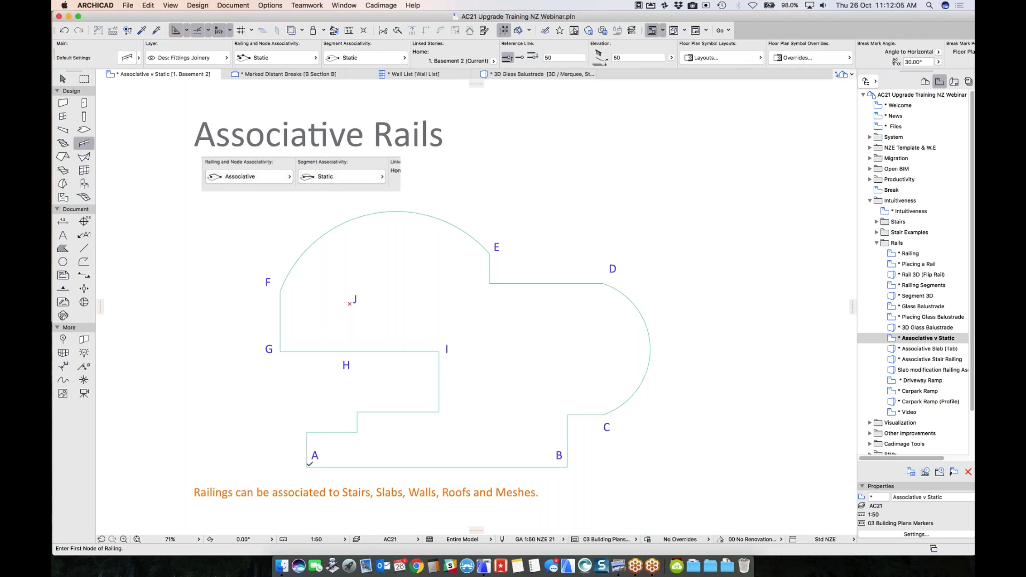
pyautogui.click(307, 465)
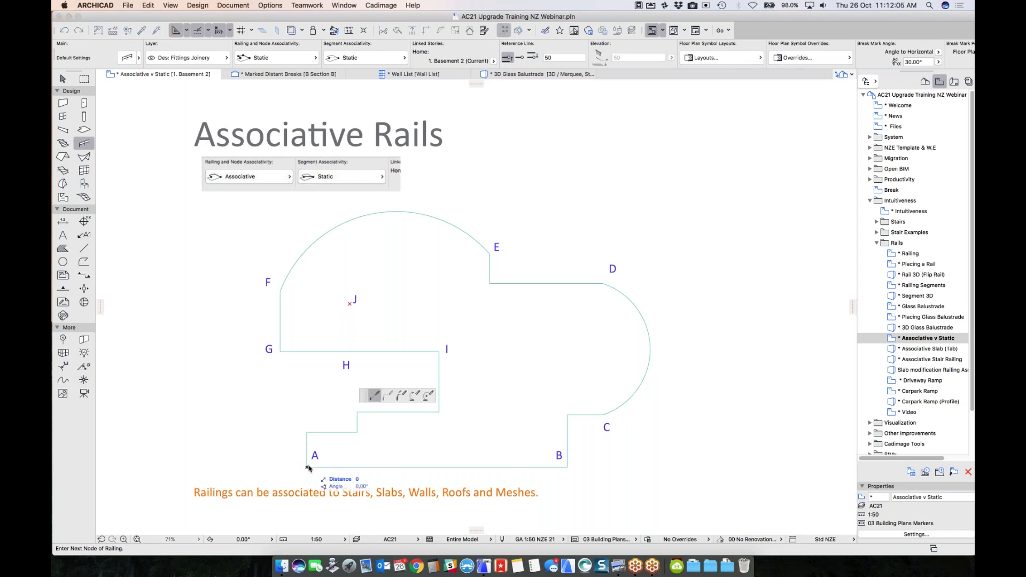
pyautogui.doubleClick(568, 466)
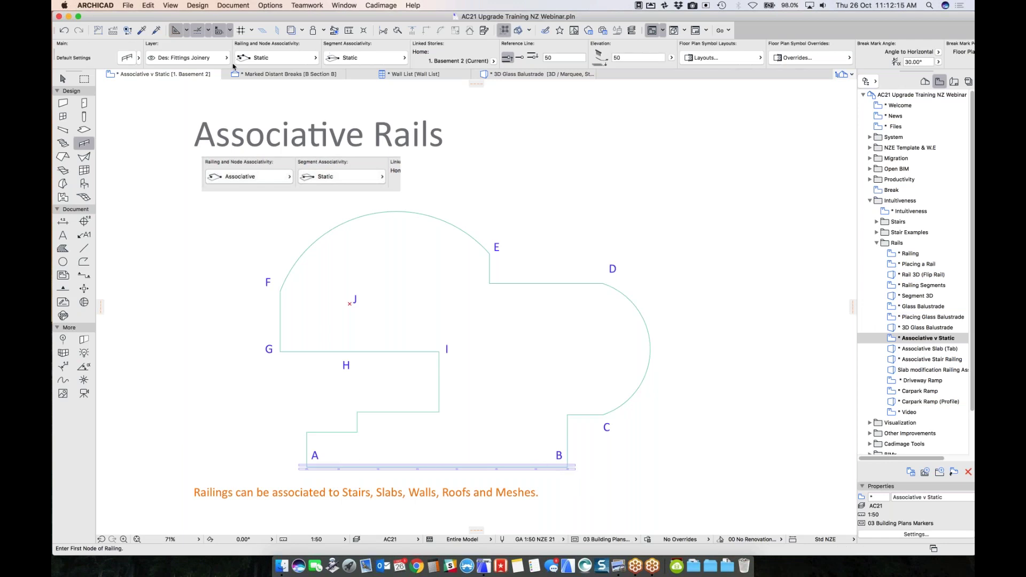
# Step: Set the railing and node associativity to Associative and draw a straight railing from C to D on the slab
pyautogui.click(278, 60)
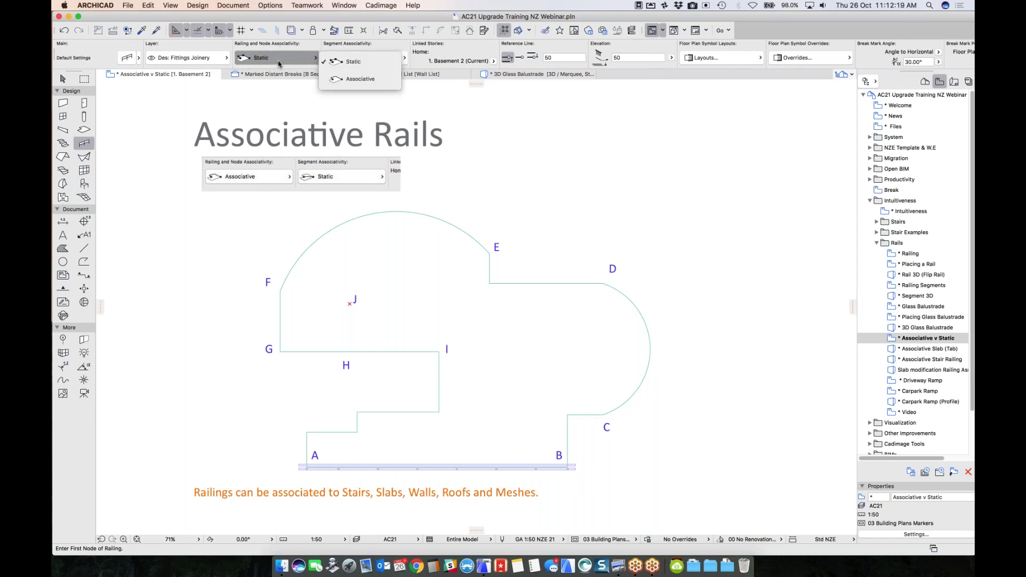
pyautogui.click(353, 81)
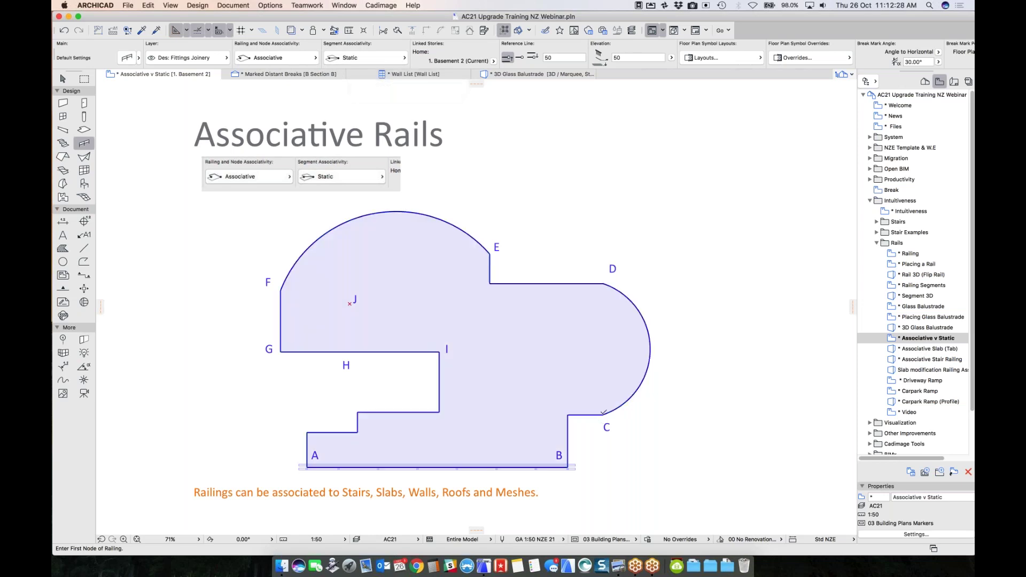
pyautogui.click(604, 412)
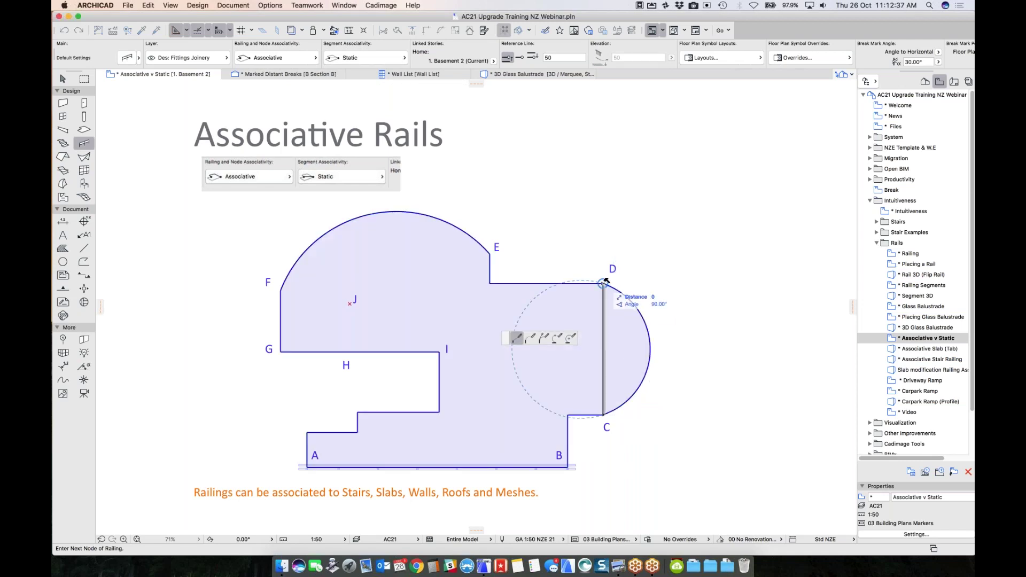
pyautogui.doubleClick(603, 283)
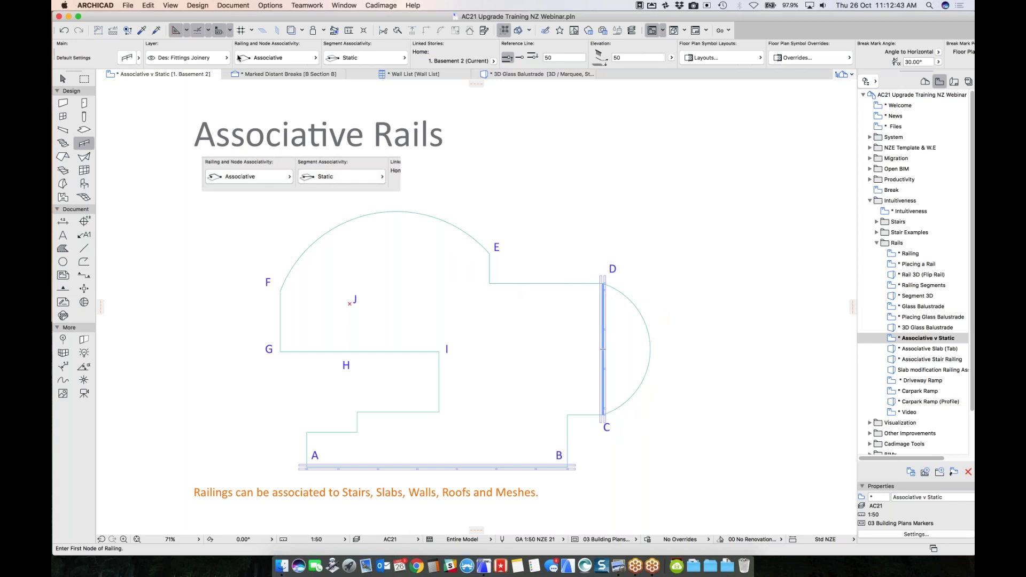
# Step: Set the segment associativity to Associative and draw a railing from E to F along the slab's curved edge
pyautogui.click(340, 60)
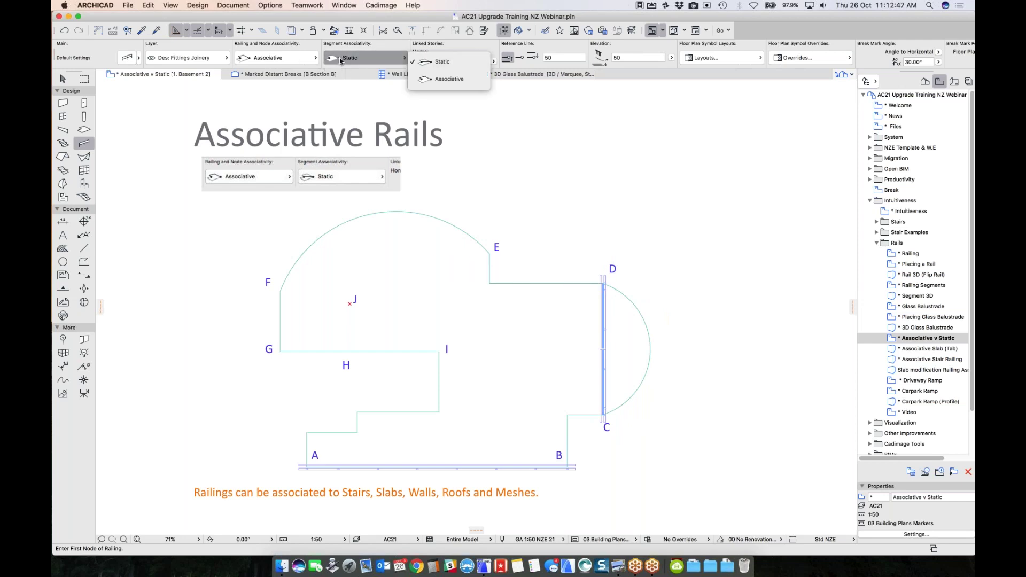
pyautogui.click(454, 84)
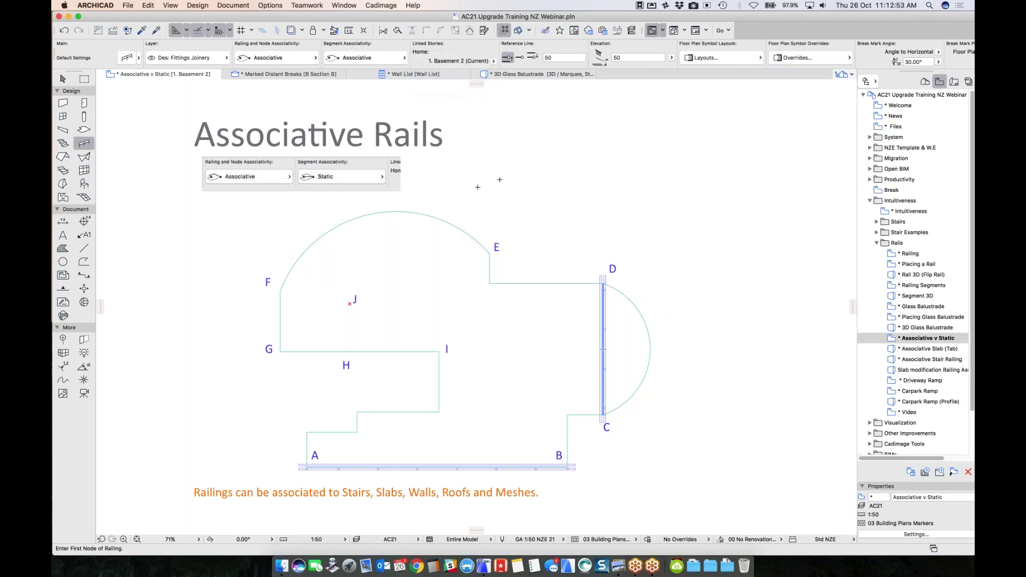
pyautogui.click(489, 254)
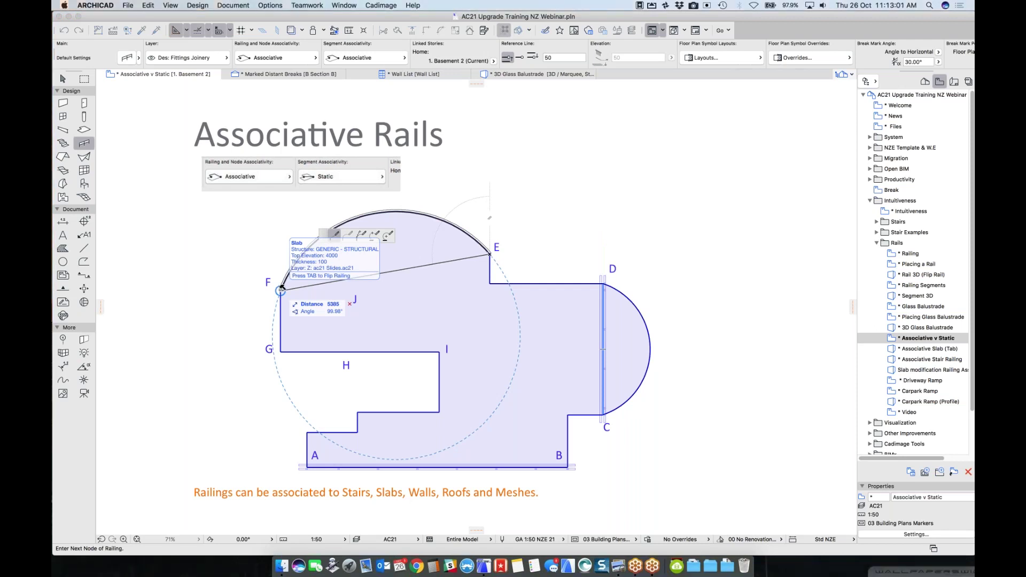
pyautogui.click(281, 290)
pyautogui.click(281, 289)
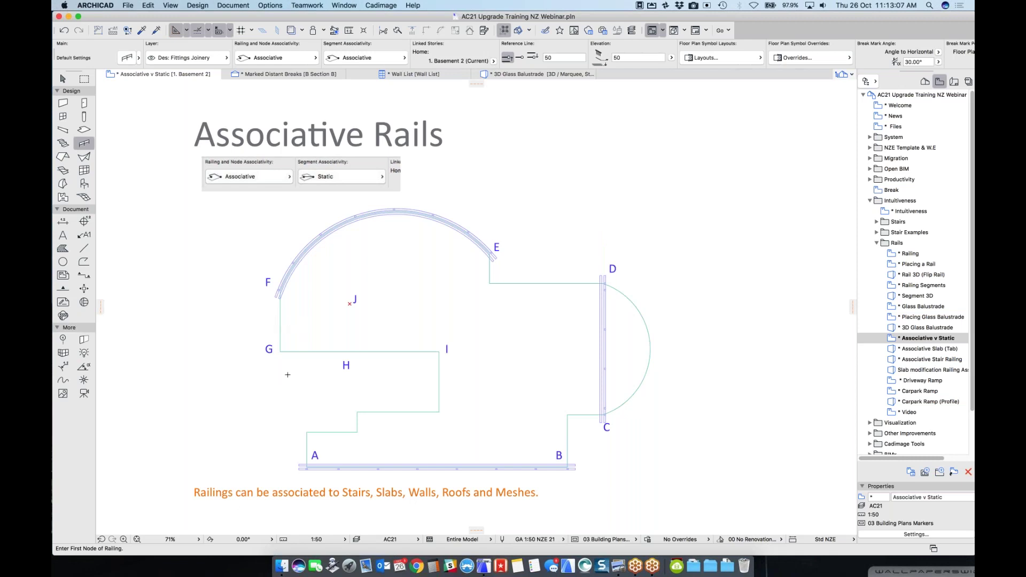
# Step: Draw an associative railing along the slab's stepped edge from G through I to the corner at A
pyautogui.click(280, 352)
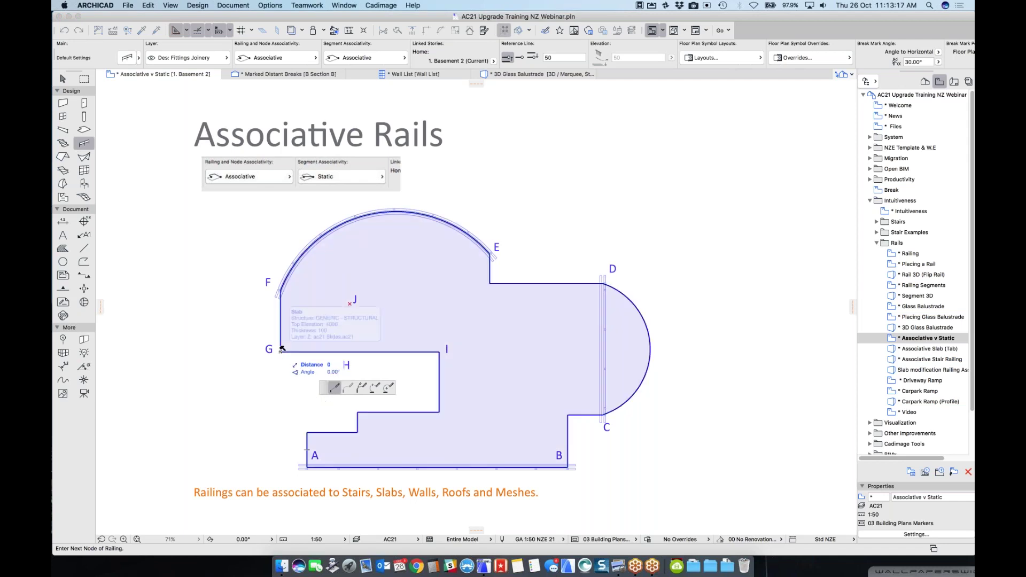
pyautogui.doubleClick(308, 467)
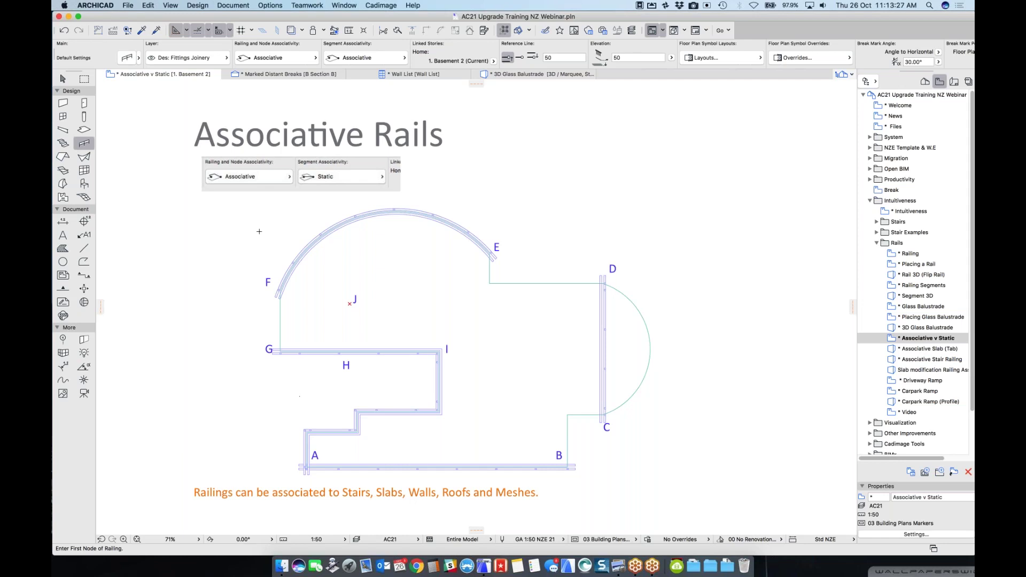
pyautogui.click(62, 78)
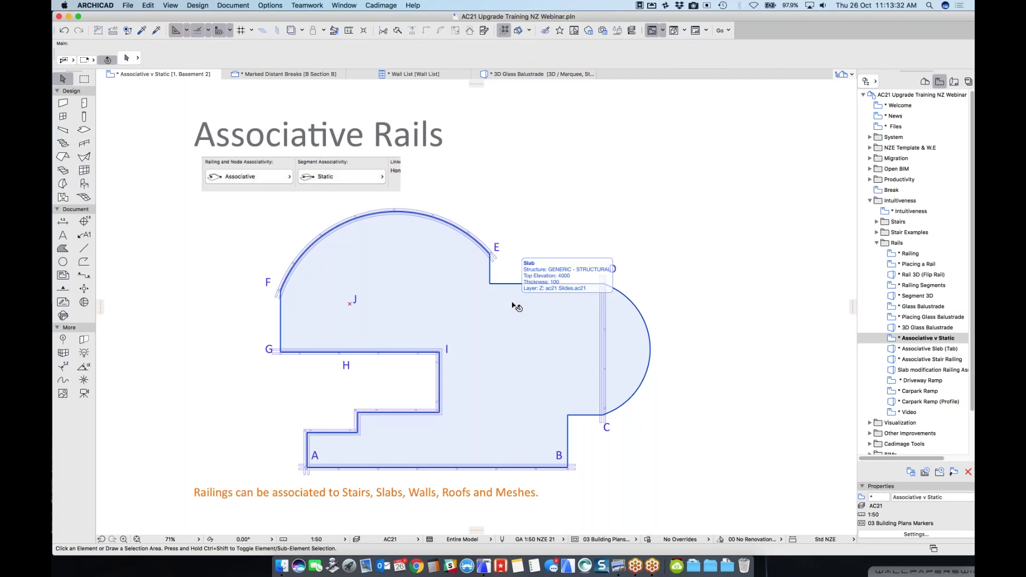
# Step: Select the slab and move its corner at B diagonally outward, away from the static A–B railing
pyautogui.click(513, 306)
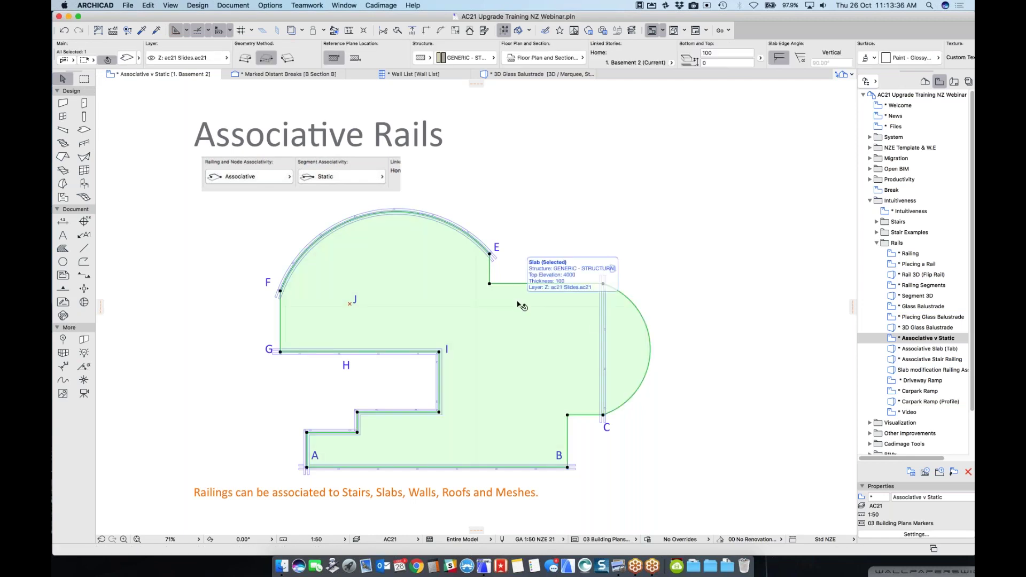
pyautogui.click(567, 468)
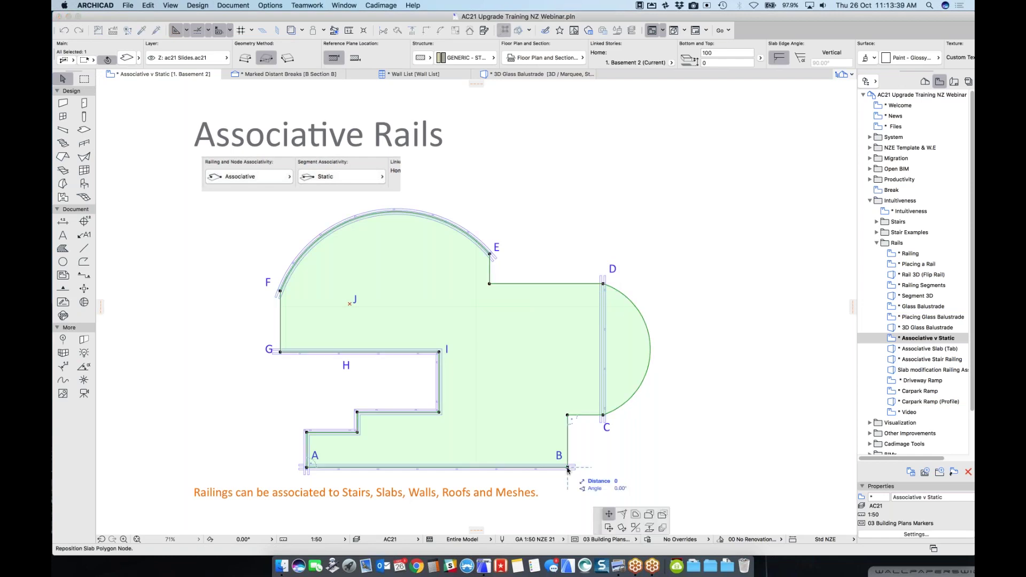
pyautogui.click(604, 503)
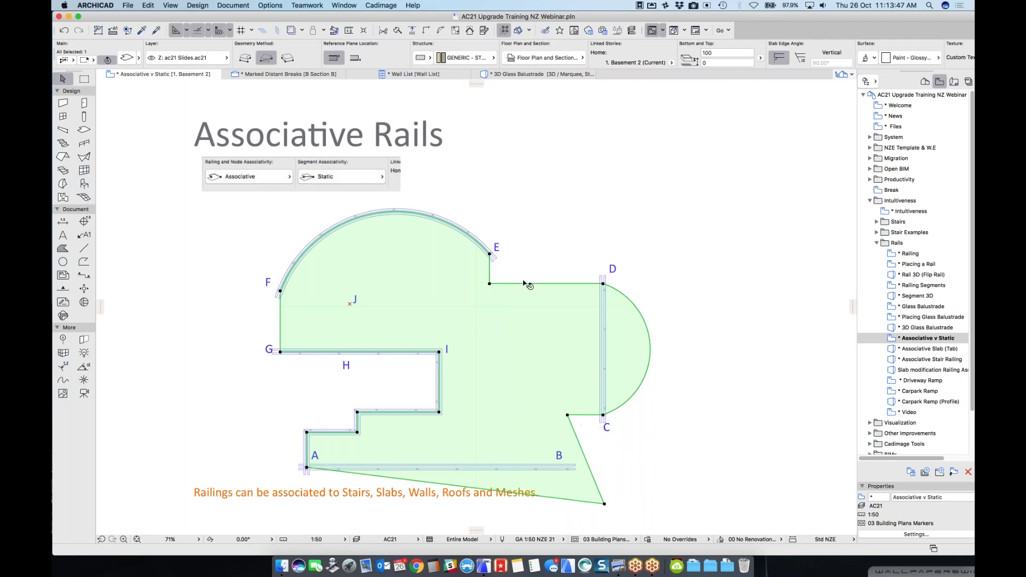
# Step: Move the slab's corner at D outward to the right and its corner at E about 3685 mm to the right
pyautogui.click(602, 284)
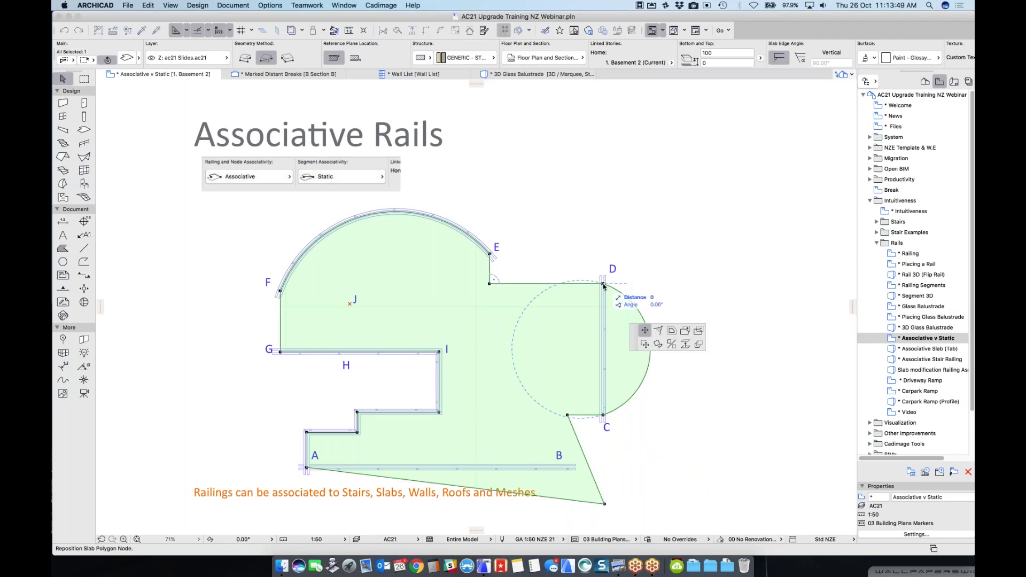
pyautogui.click(746, 294)
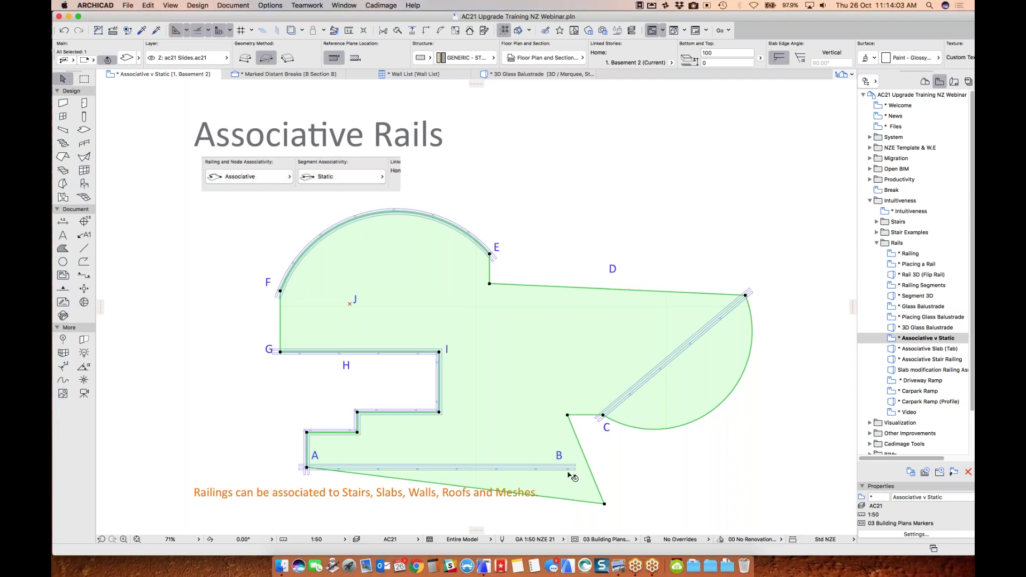
pyautogui.click(490, 253)
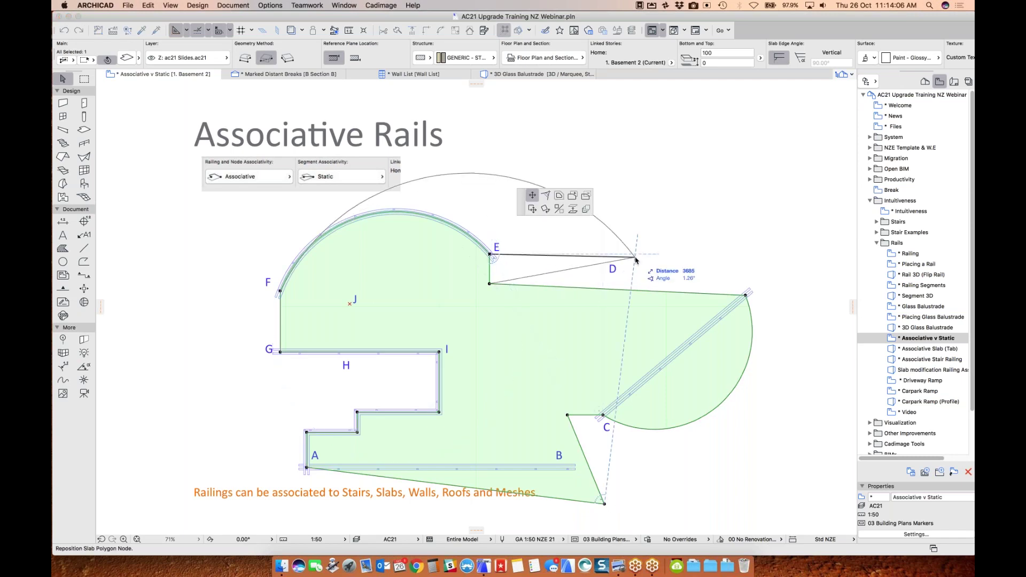
pyautogui.click(634, 257)
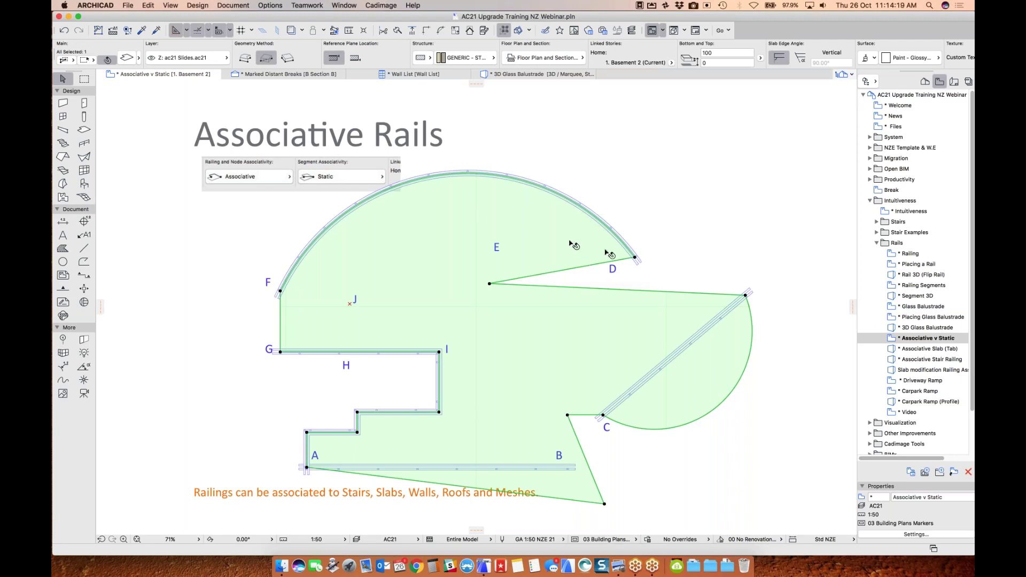
# Step: Insert a new node on the slab's G–I edge above H and place it at point J
pyautogui.click(354, 353)
pyautogui.click(354, 350)
pyautogui.click(81, 129)
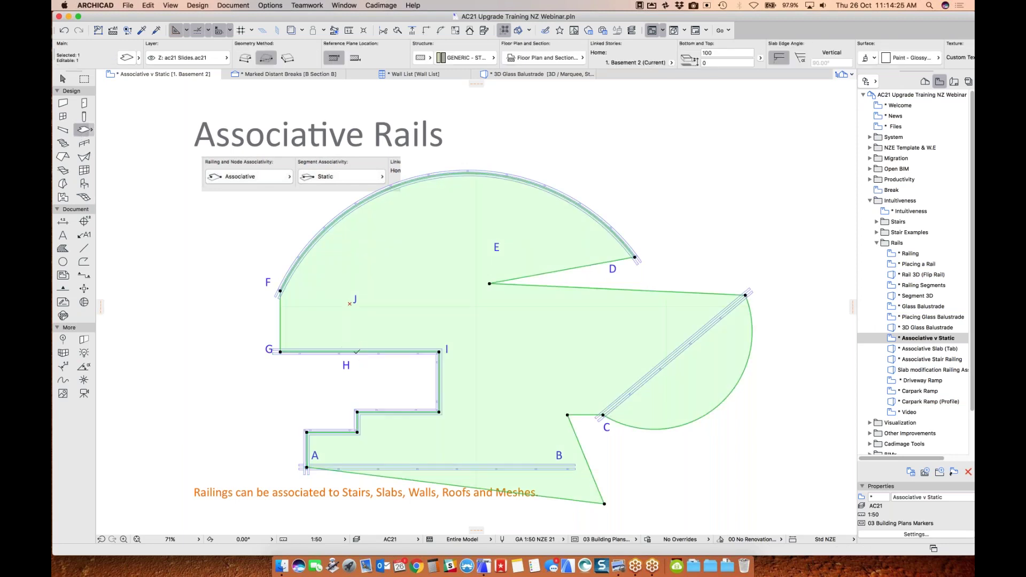
pyautogui.click(356, 351)
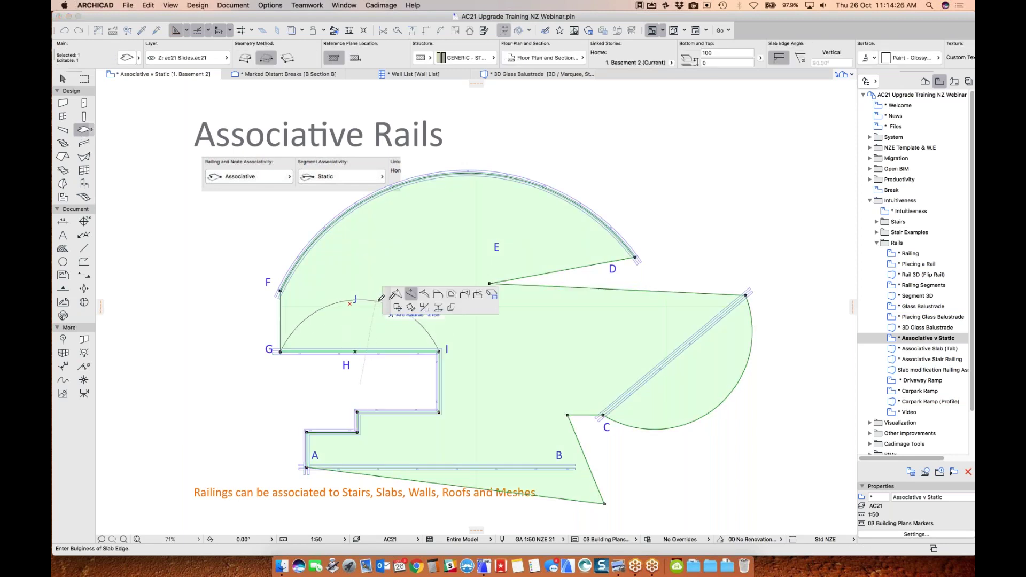
pyautogui.click(351, 302)
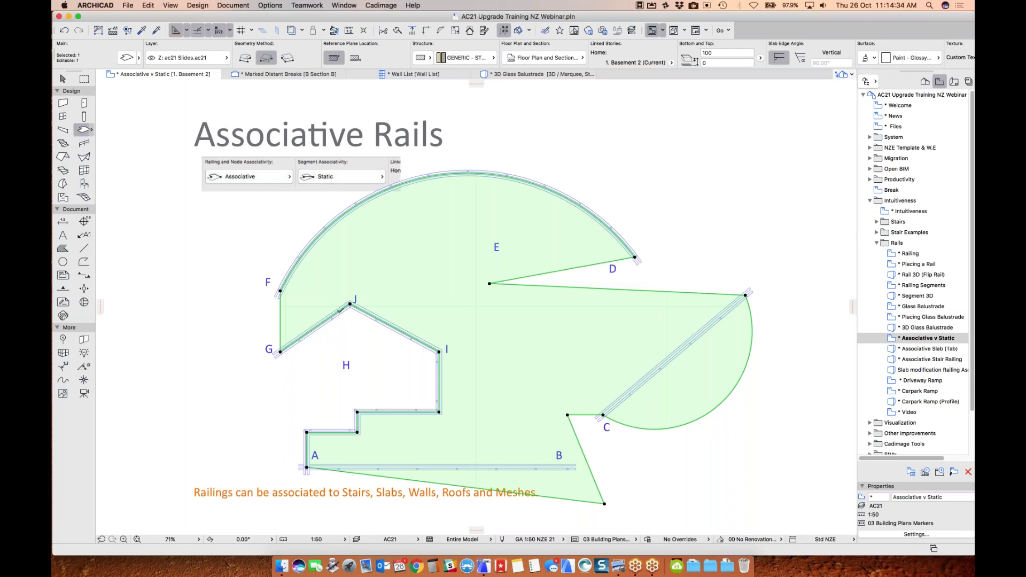
# Step: Fillet the slab's corner at I with a radius of 3000 and deselect the slab
pyautogui.click(439, 351)
pyautogui.click(493, 398)
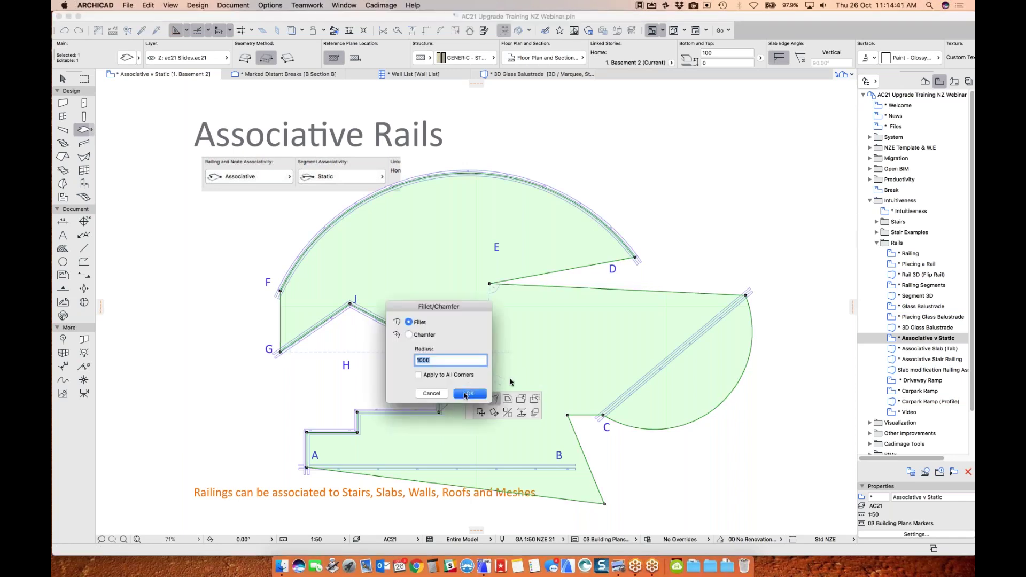
pyautogui.write('3000')
pyautogui.press('Return')
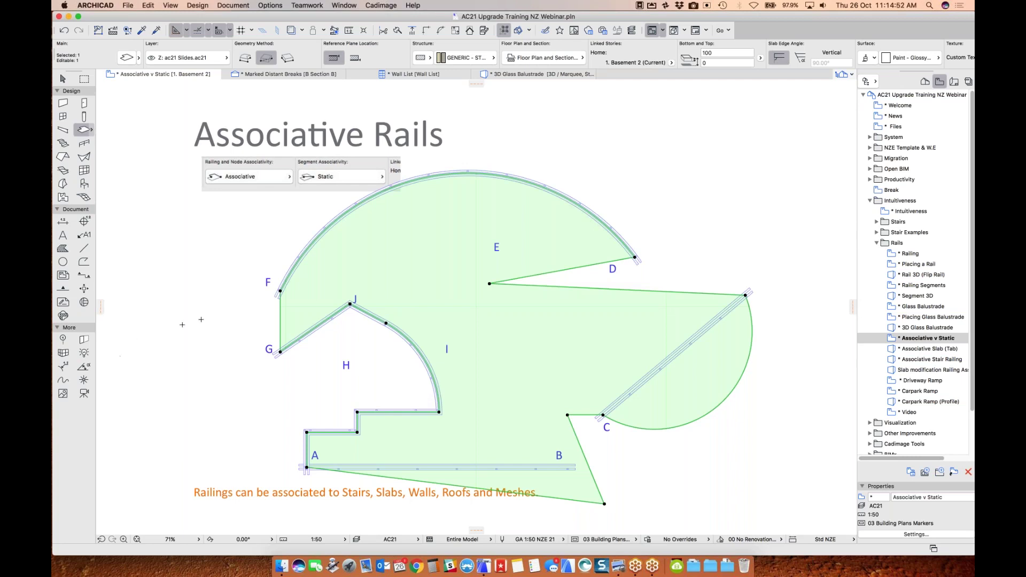
pyautogui.press('Escape')
pyautogui.click(63, 79)
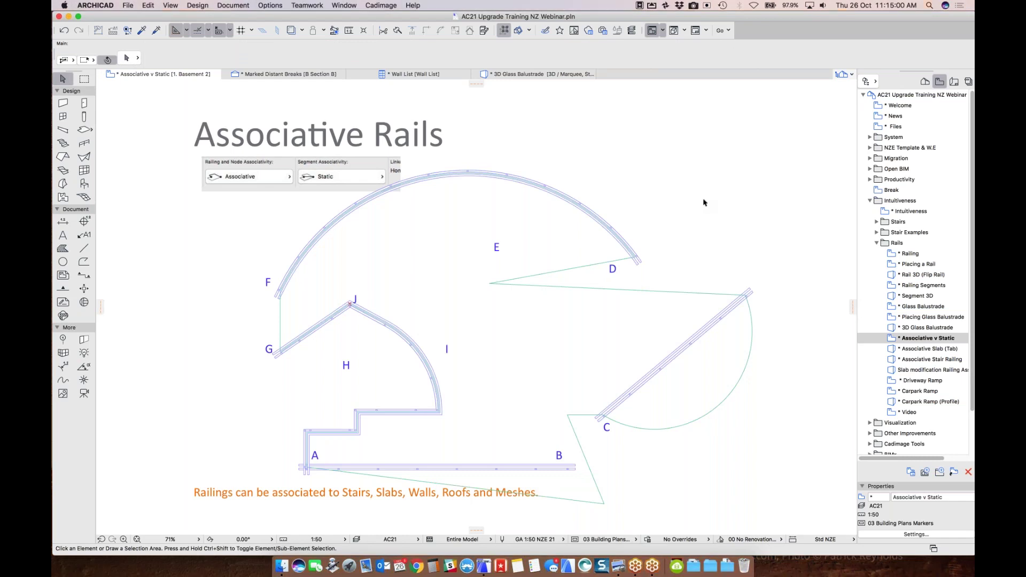
# Step: Open the Associative Slab (Tab) view and draw an associative railing from the rear slab corner around the outer edge to the near stair, using the alternative path
pyautogui.doubleClick(934, 350)
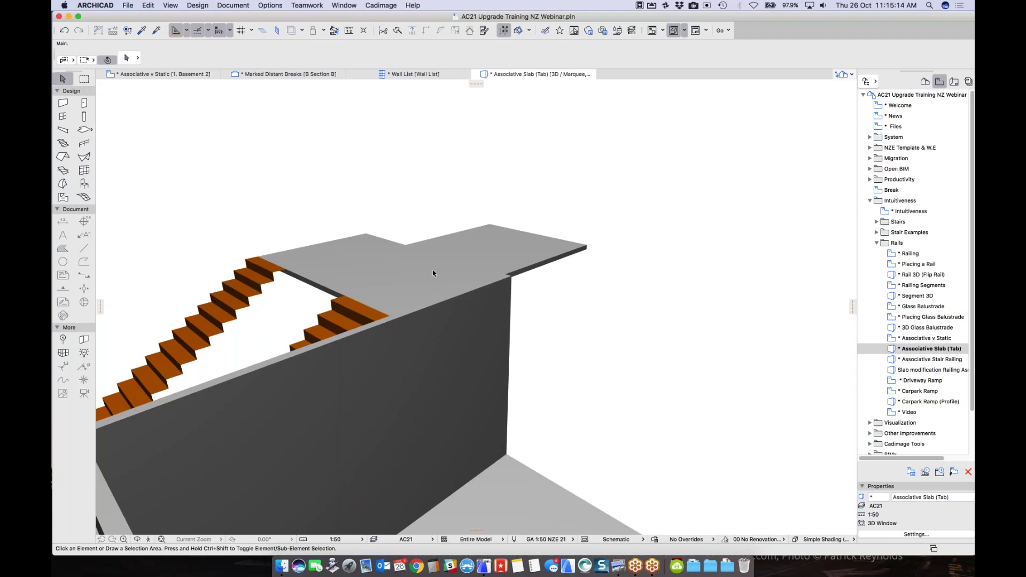
pyautogui.click(84, 144)
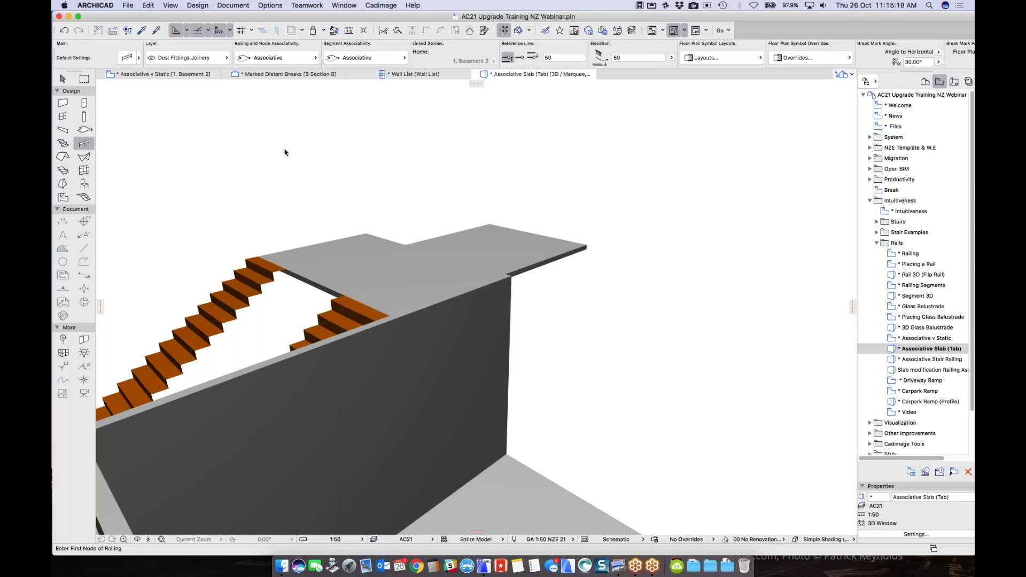
pyautogui.click(366, 231)
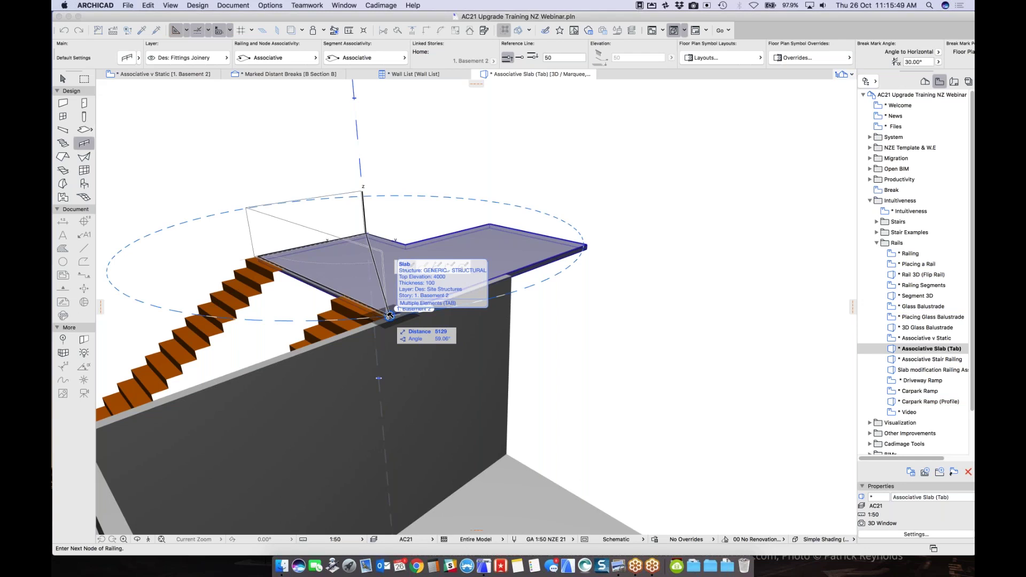
pyautogui.press('Tab')
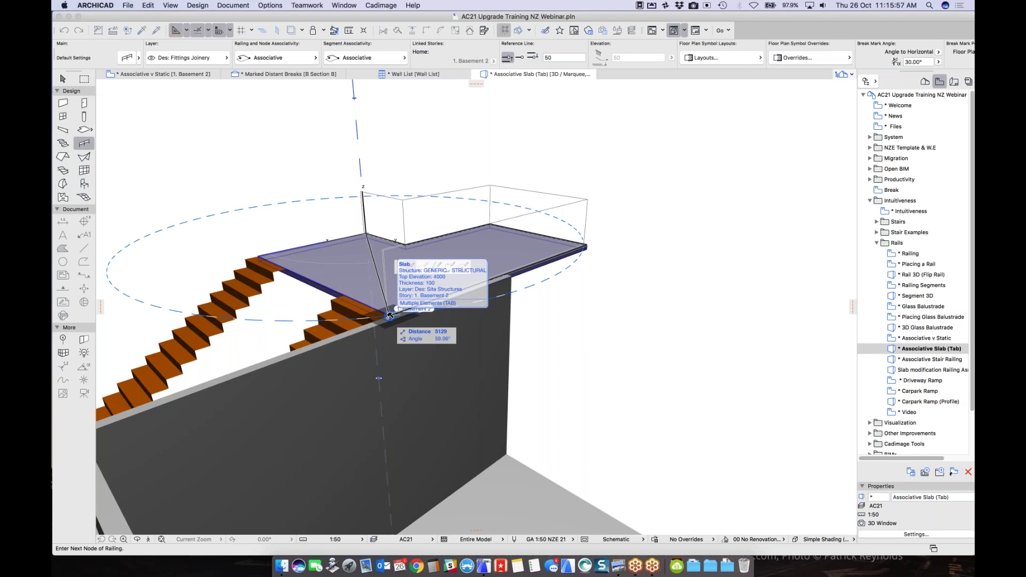
pyautogui.click(389, 316)
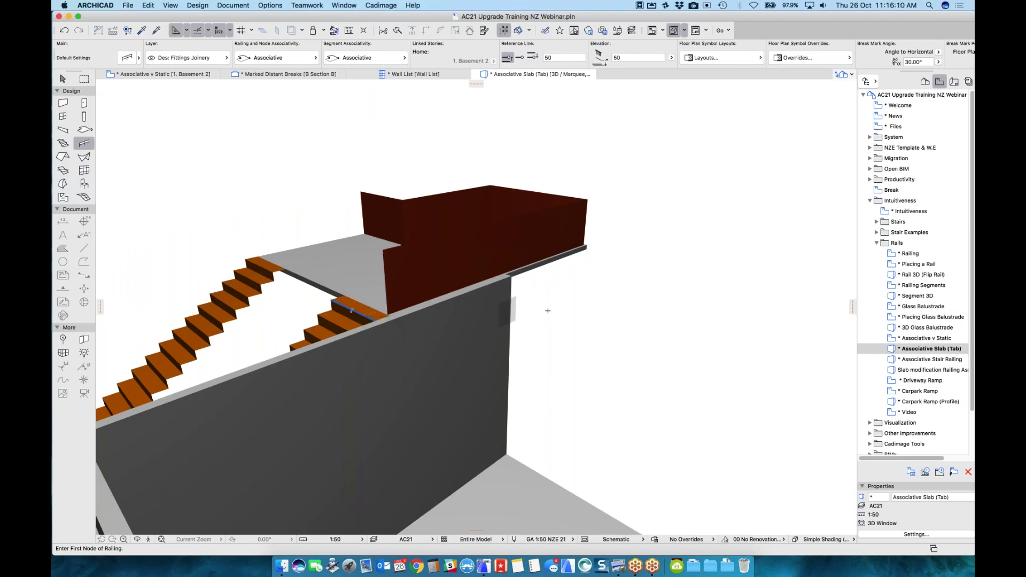
# Step: Open the Associative Stair Railing view and draw an associative railing along the stairs' inner boundaries from the lower flight up to the Second Floor
pyautogui.doubleClick(950, 363)
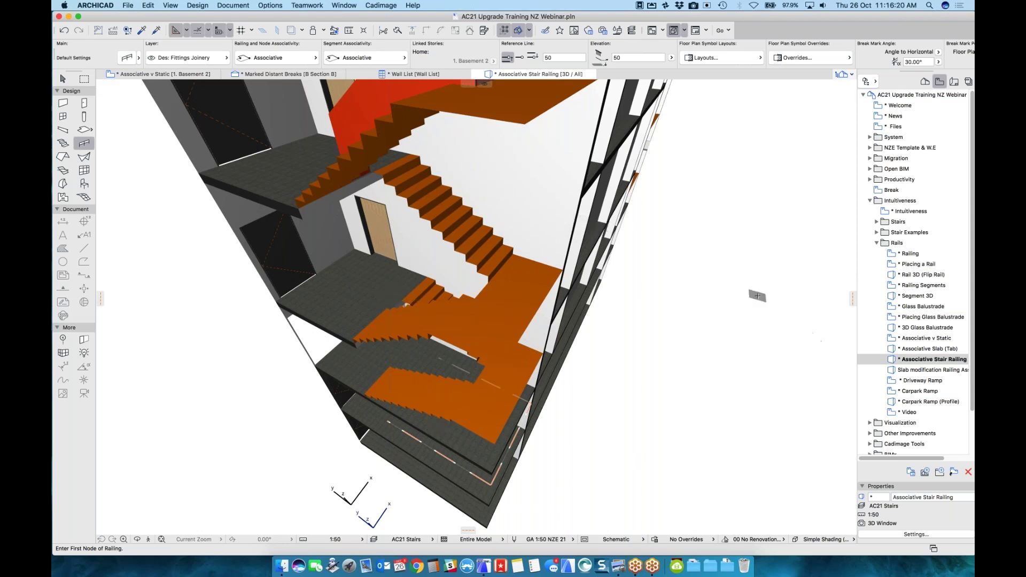
pyautogui.click(62, 78)
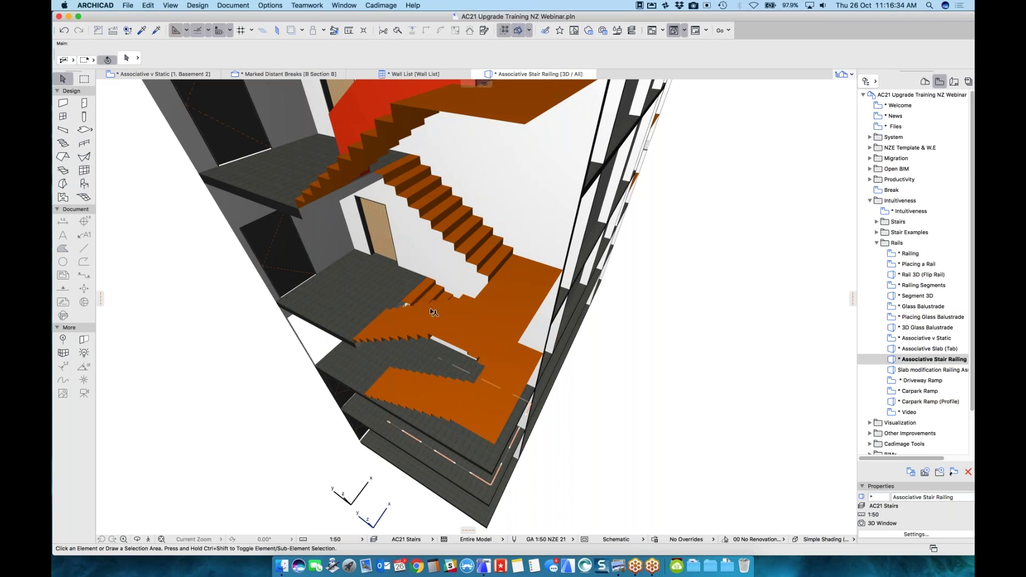
pyautogui.click(84, 145)
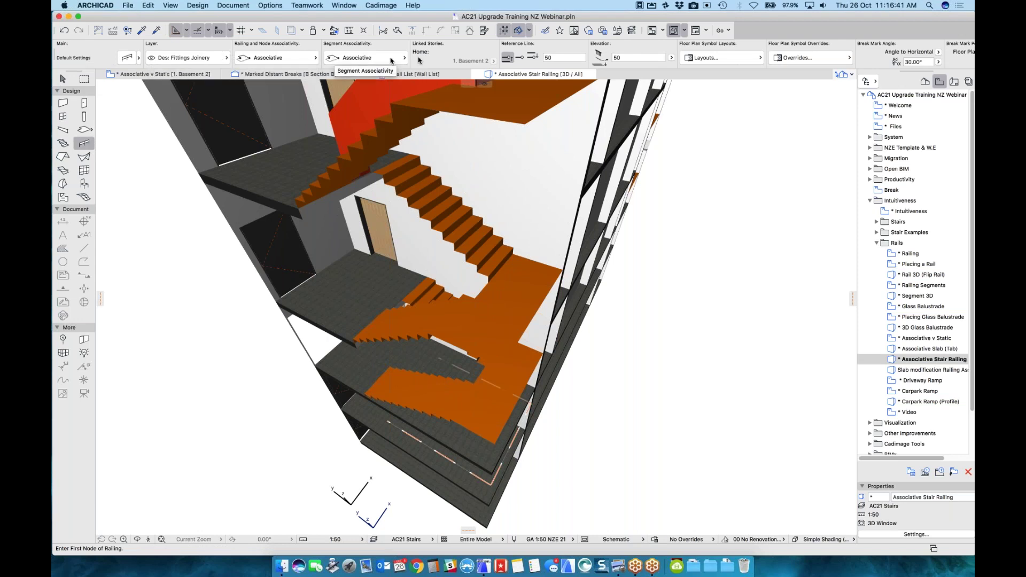
pyautogui.click(390, 365)
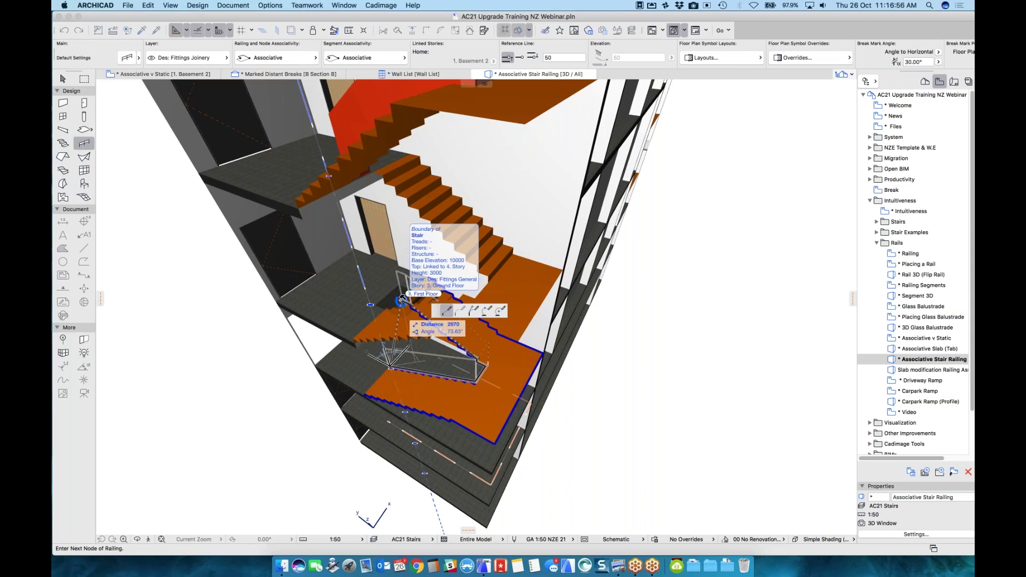
pyautogui.click(401, 299)
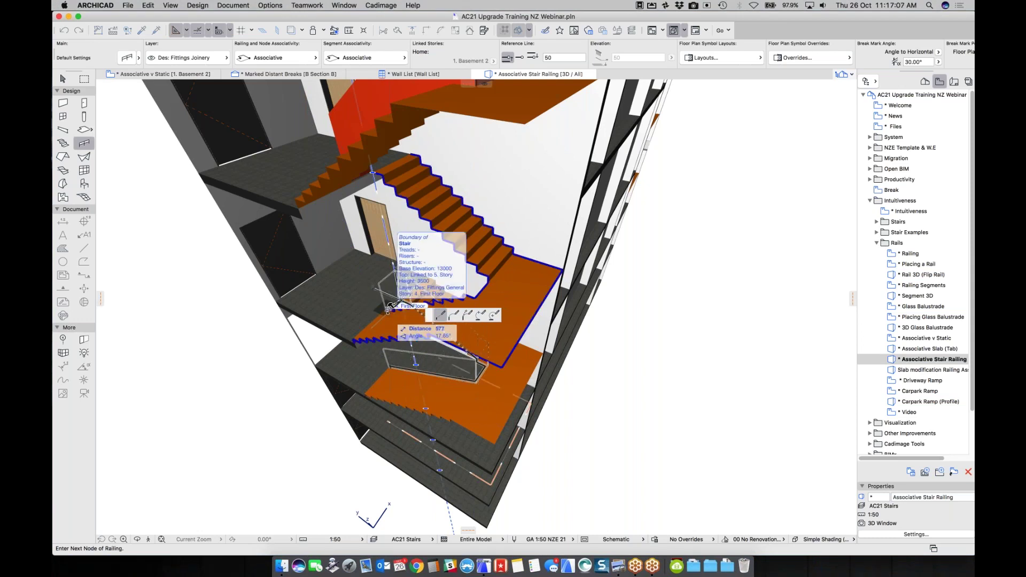
pyautogui.click(387, 308)
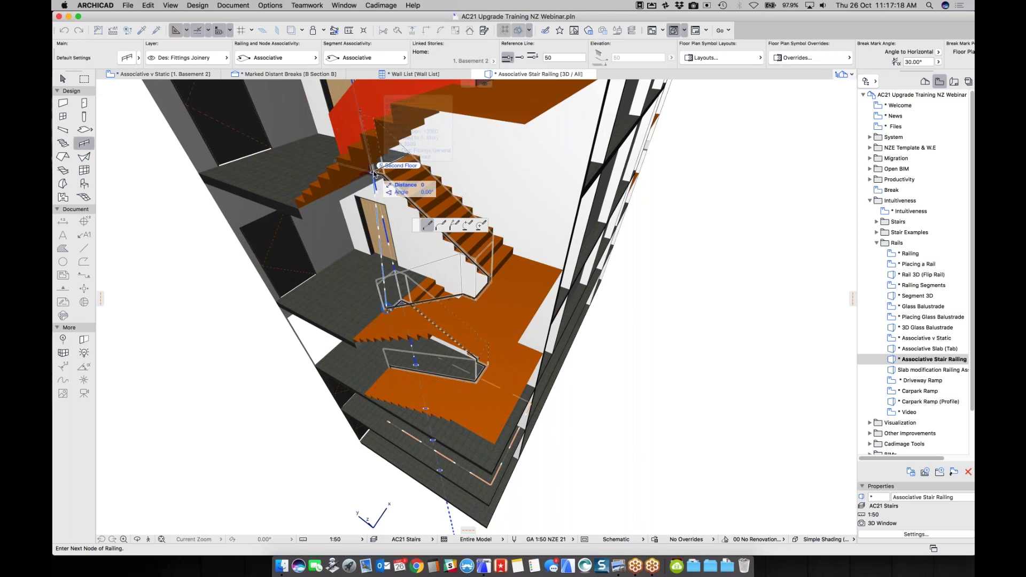
pyautogui.press('Escape')
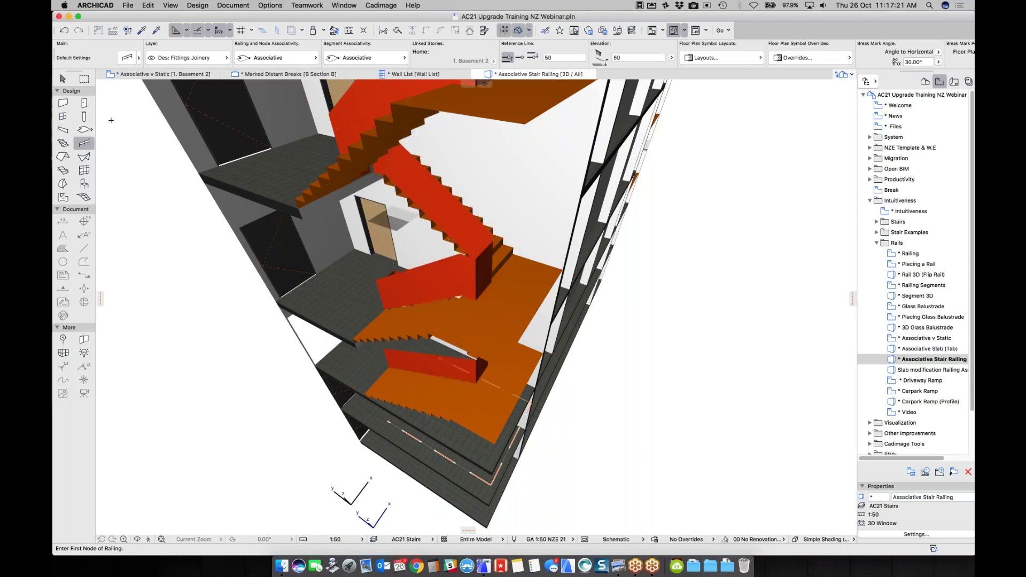
pyautogui.click(62, 79)
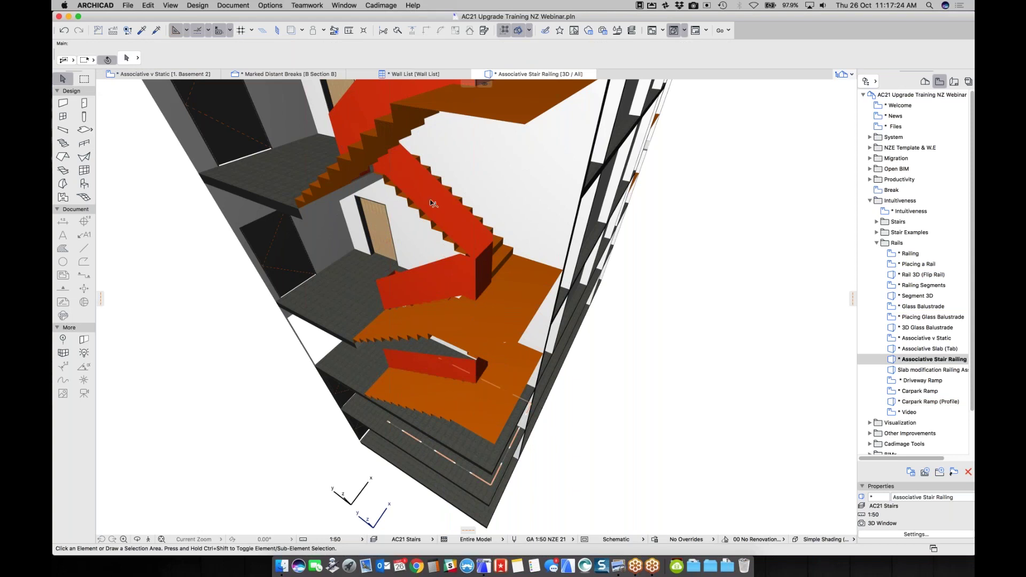
# Step: Open the Slab modification Railing Associative view, examine the model, and select the railing that follows the slab openings and stair
pyautogui.moveTo(403, 162)
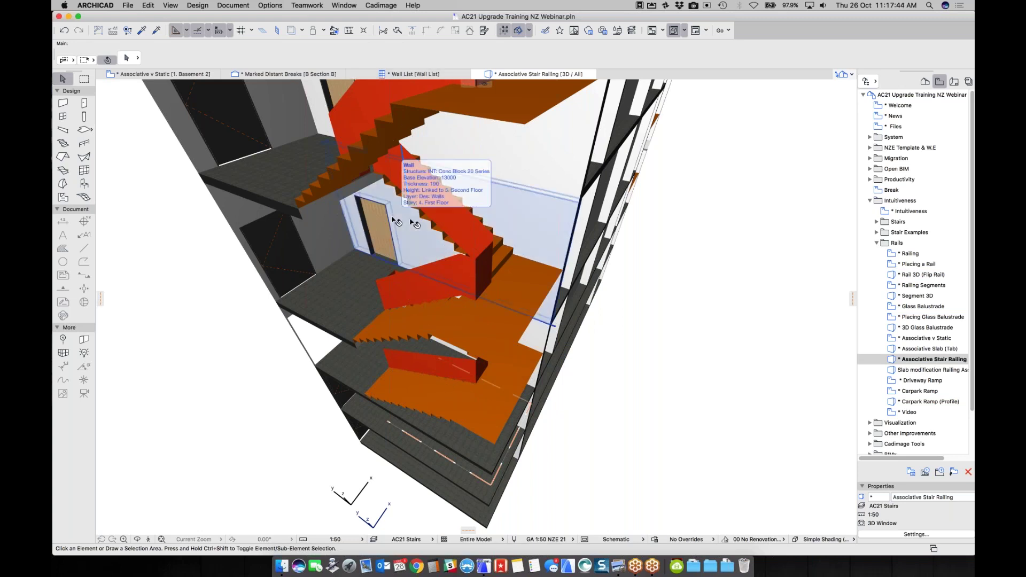
pyautogui.doubleClick(911, 371)
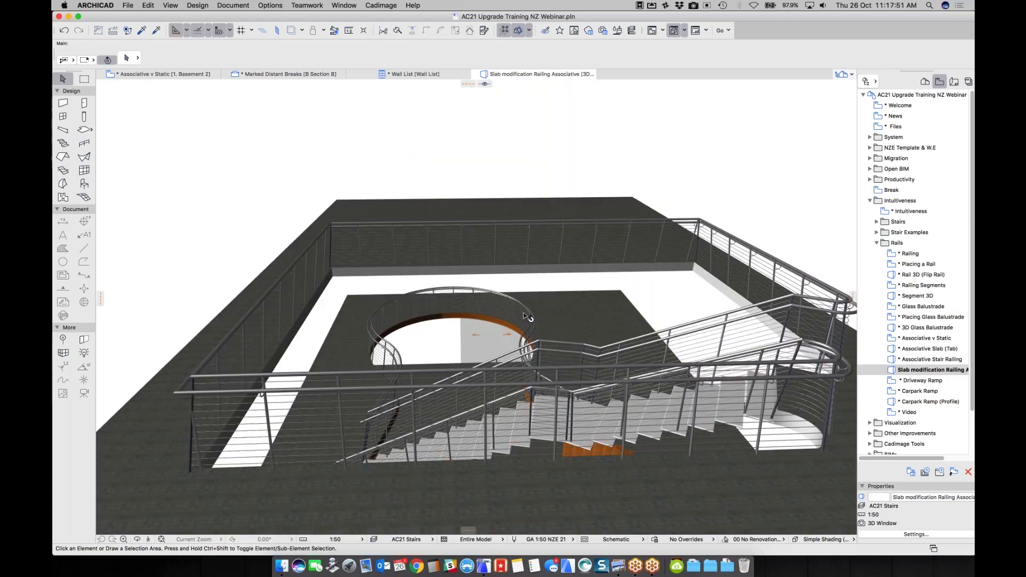
pyautogui.scroll(-5, 404, 298)
pyautogui.keyDown('shift'); pyautogui.moveTo(405, 298); pyautogui.dragTo(451, 339, button='middle'); pyautogui.keyUp('shift')
pyautogui.keyDown('shift'); pyautogui.moveTo(452, 339); pyautogui.dragTo(485, 301, button='middle'); pyautogui.keyUp('shift')
pyautogui.scroll(5, 503, 322)
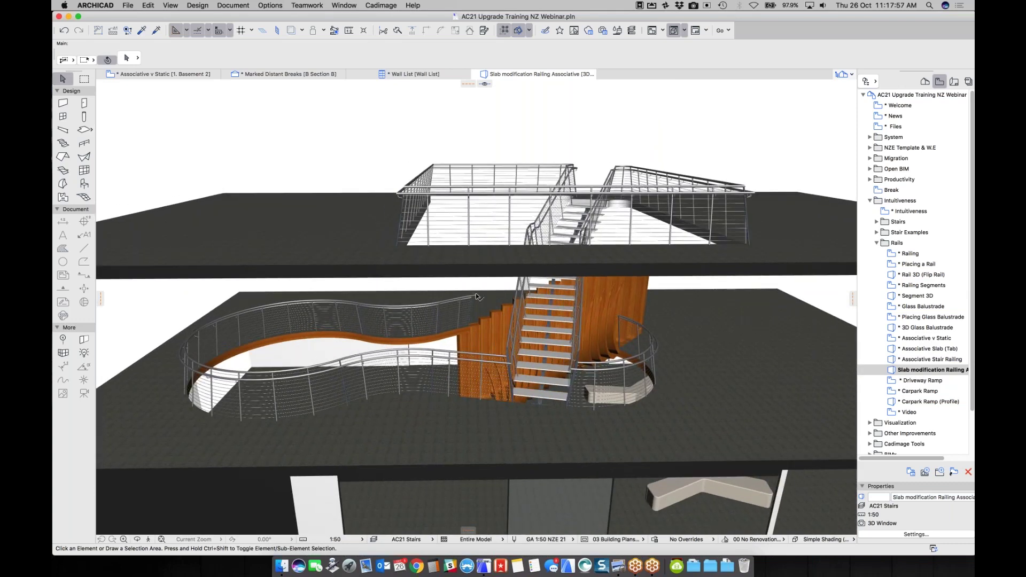
pyautogui.click(474, 298)
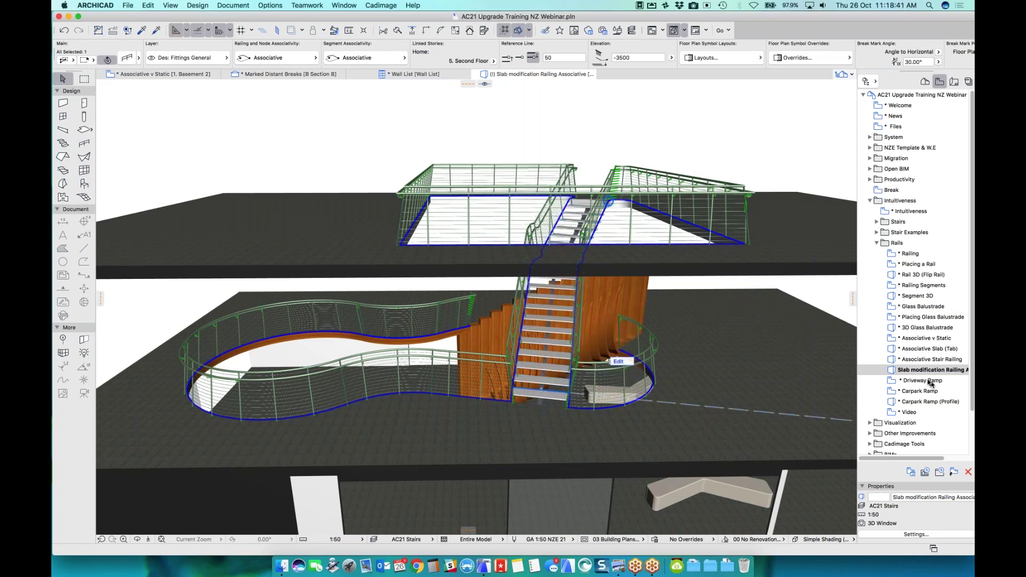
# Step: Open the Driveway Ramp view and remove the toprail and handrail from the default railing segment
pyautogui.doubleClick(928, 380)
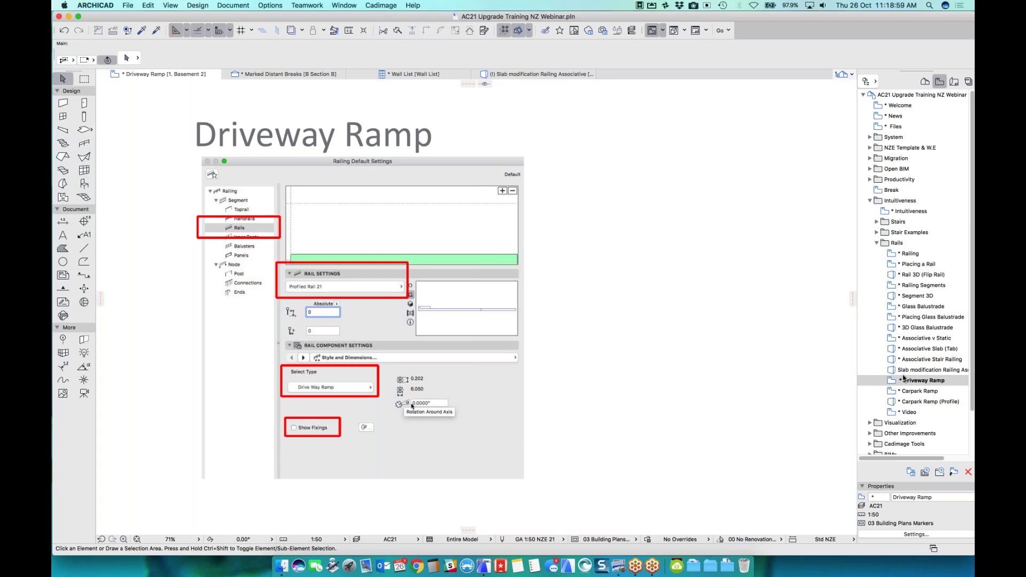
pyautogui.doubleClick(84, 144)
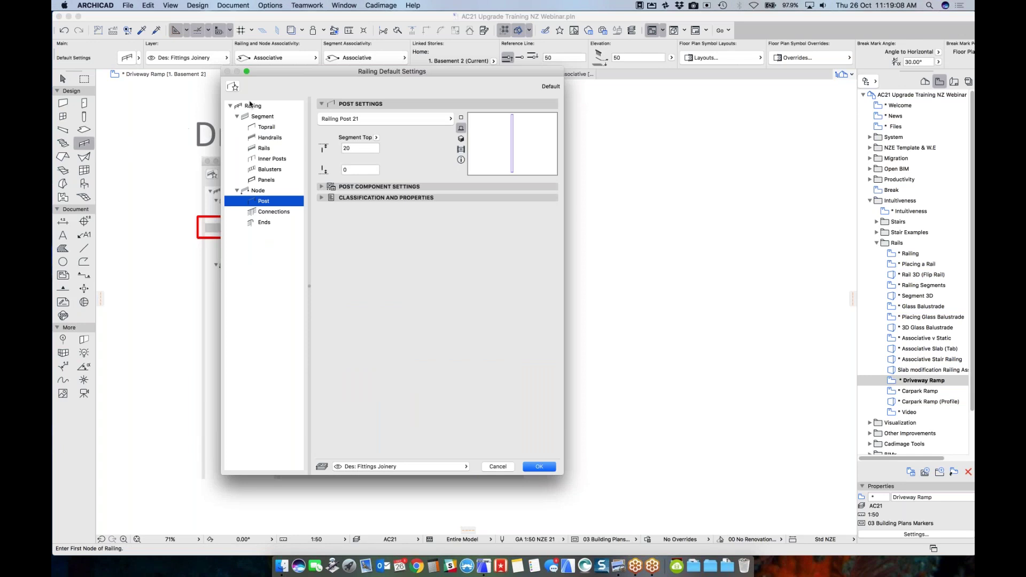
pyautogui.click(251, 105)
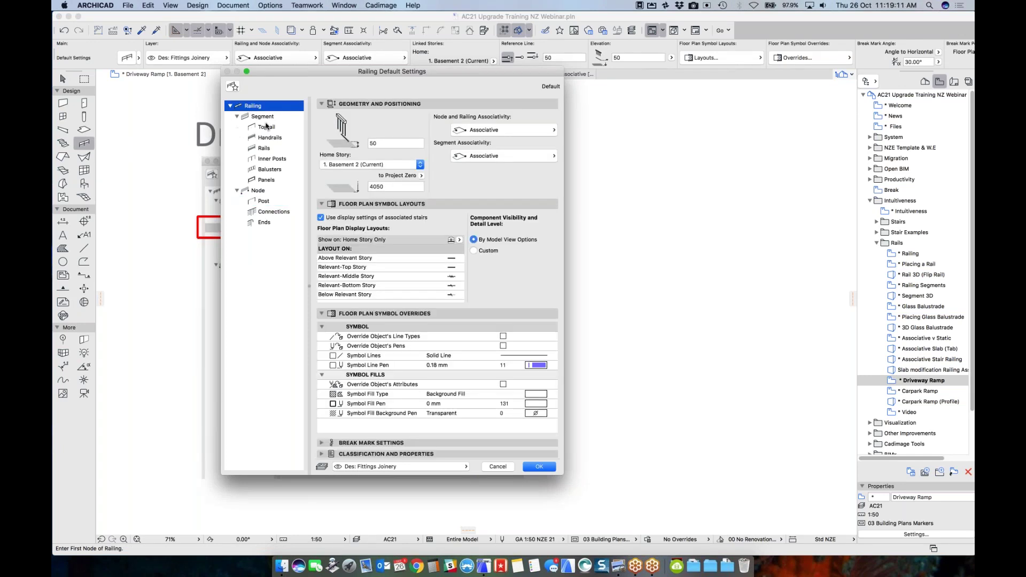
pyautogui.click(263, 116)
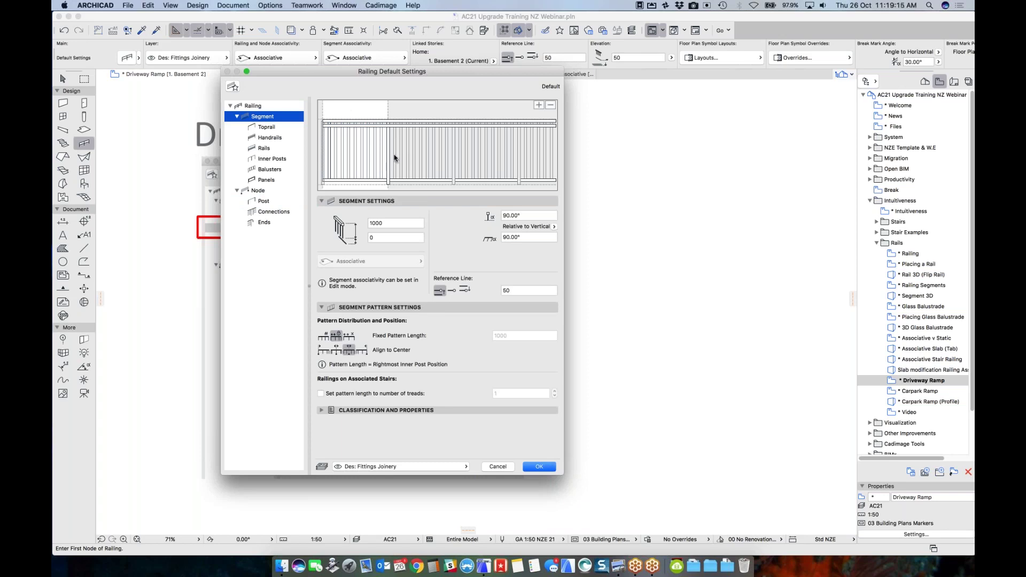
pyautogui.click(352, 125)
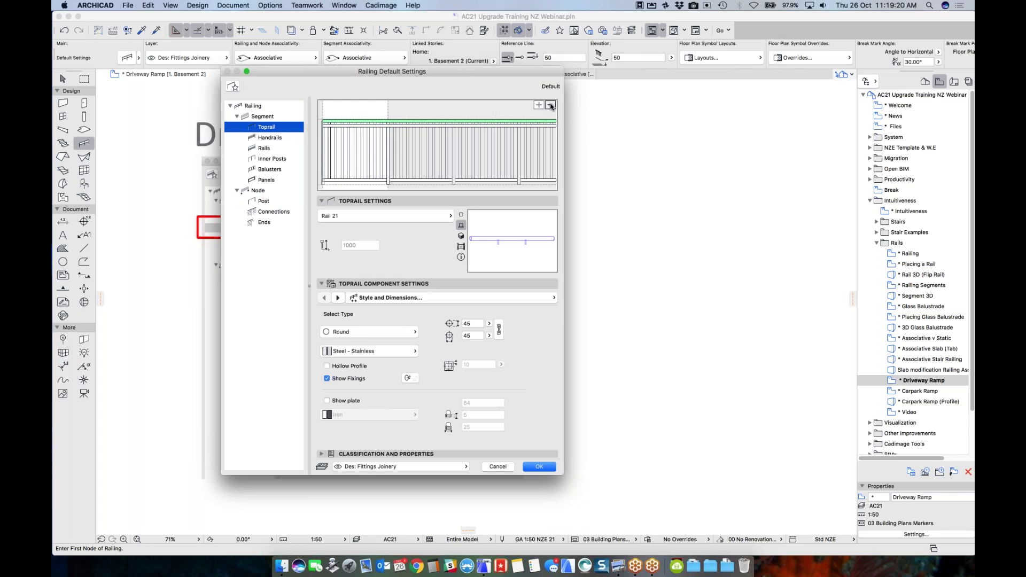
pyautogui.click(461, 127)
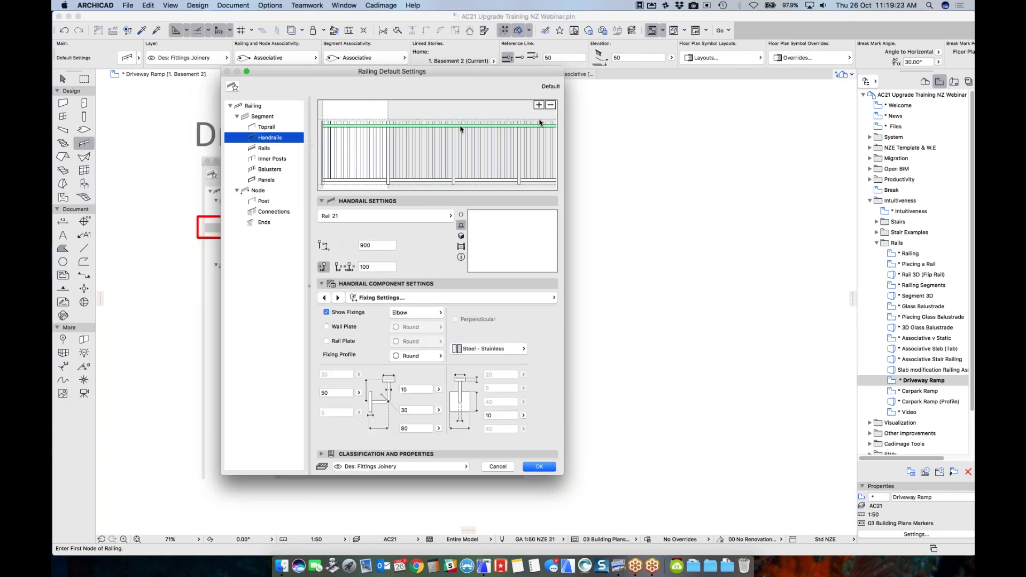
pyautogui.click(552, 110)
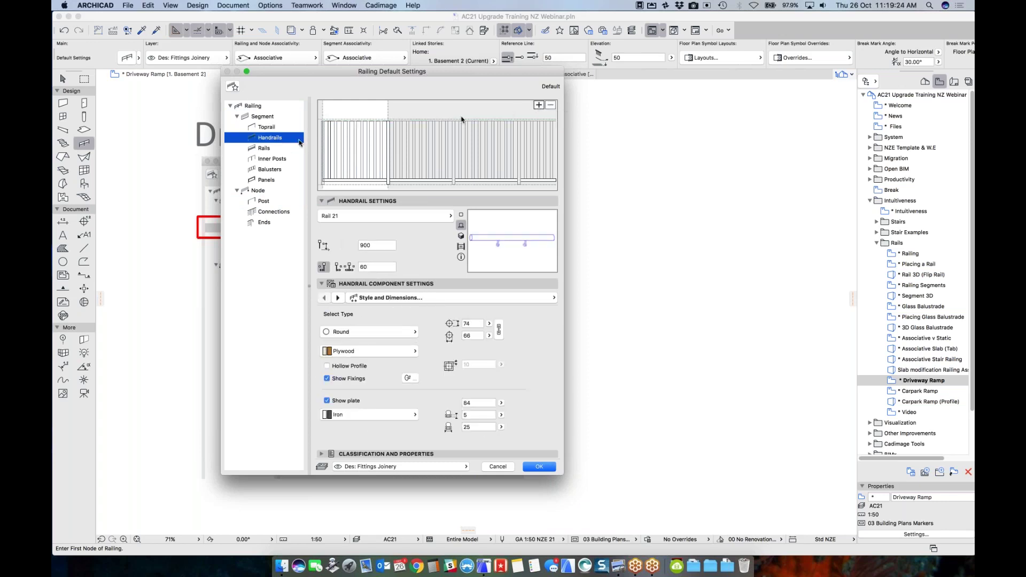
# Step: Remove the inner posts and balusters from the default railing segment, keeping the lower rail
pyautogui.click(278, 150)
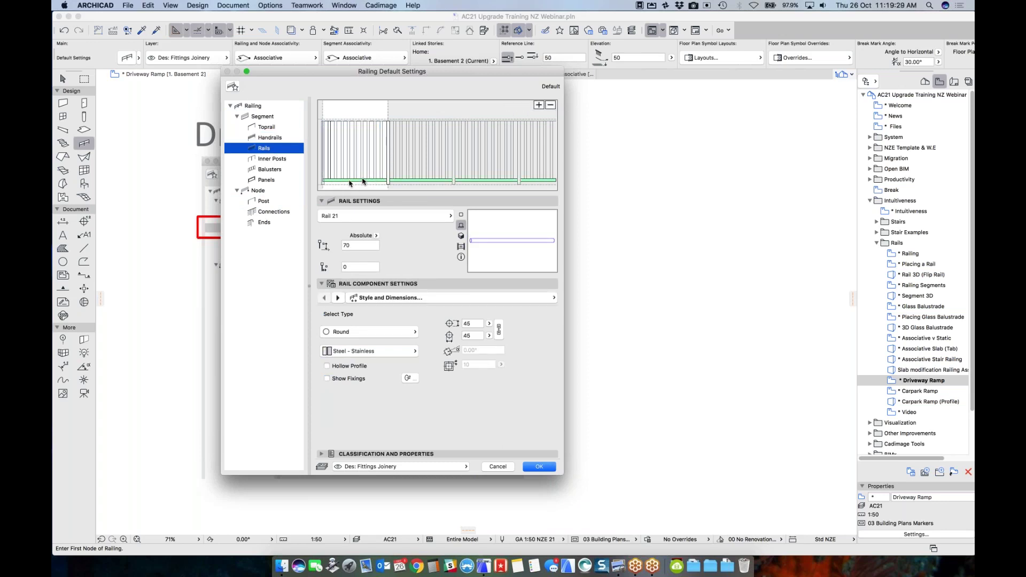
pyautogui.click(270, 160)
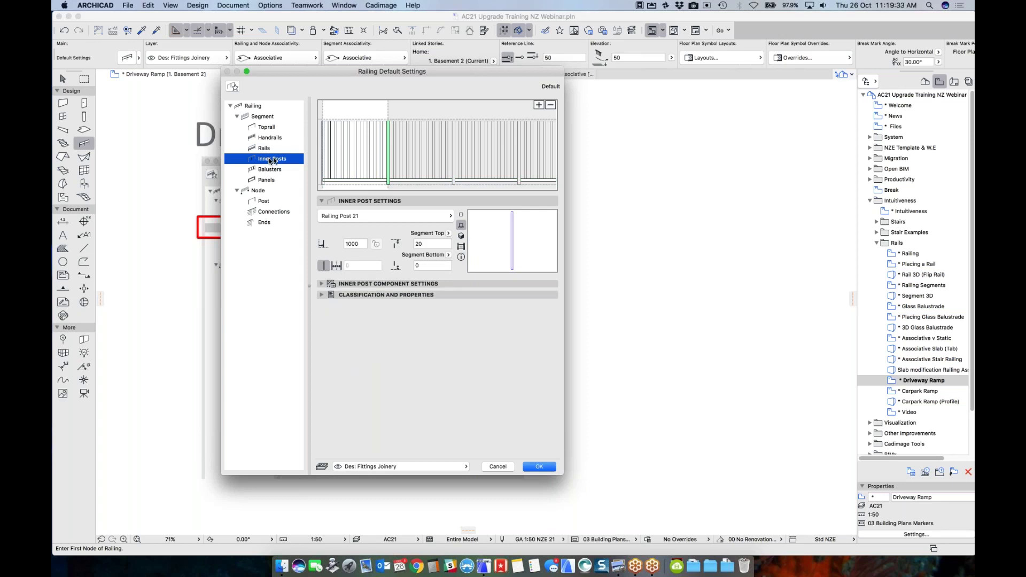
pyautogui.click(551, 105)
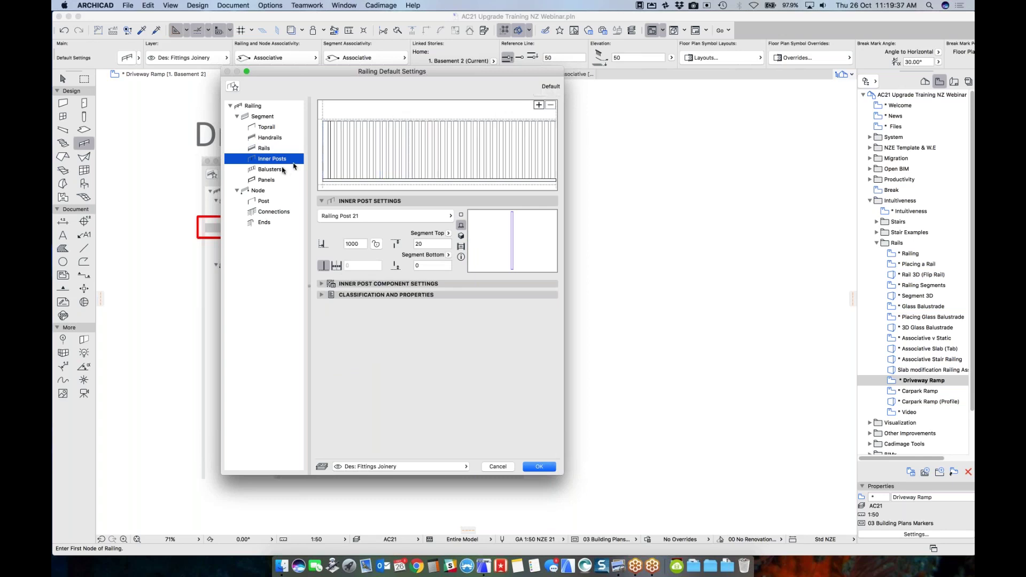
pyautogui.click(283, 169)
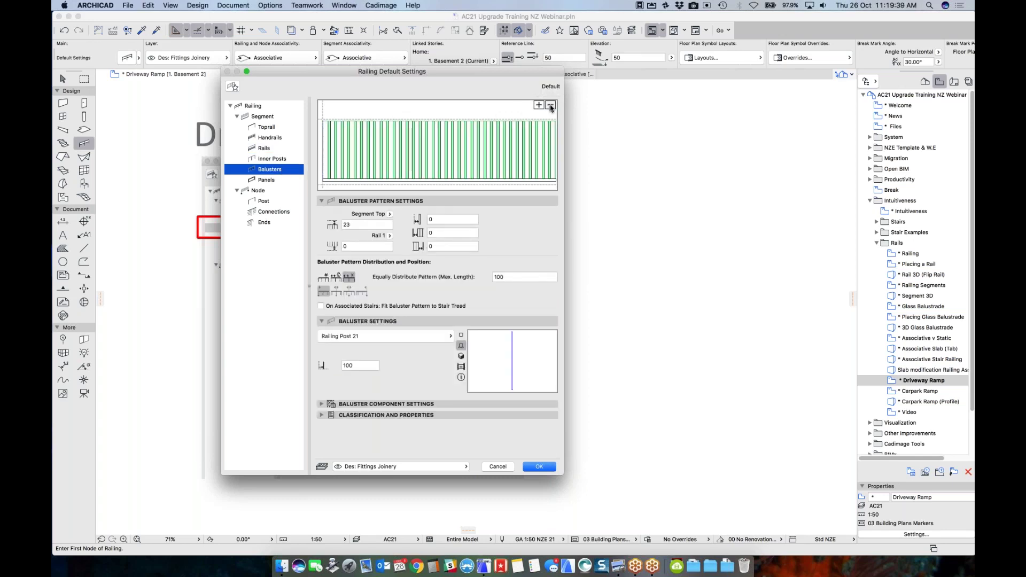
pyautogui.click(551, 106)
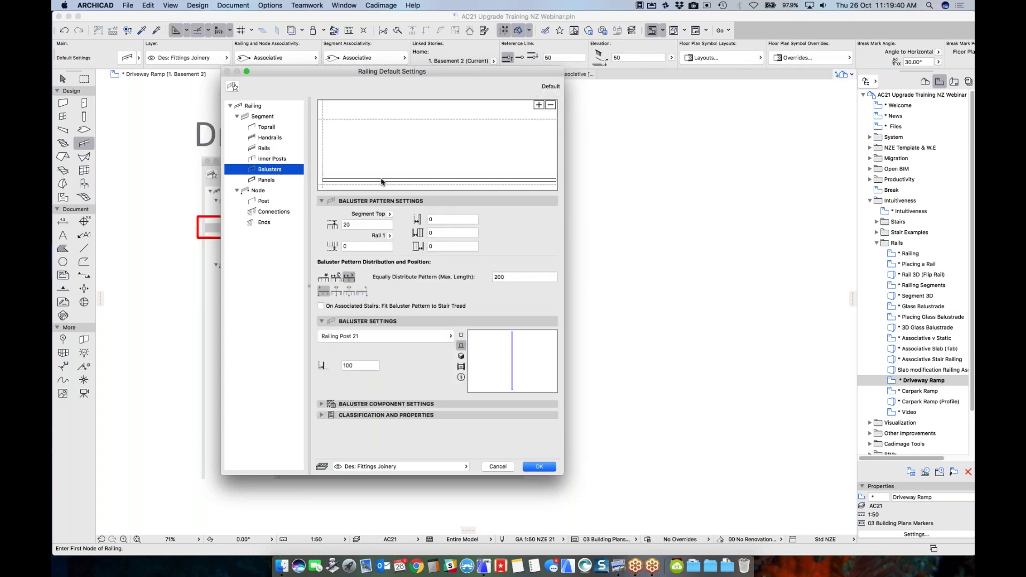
# Step: Select the remaining lower rail in the segment preview and change its component to Profiled Rail 21
pyautogui.click(433, 181)
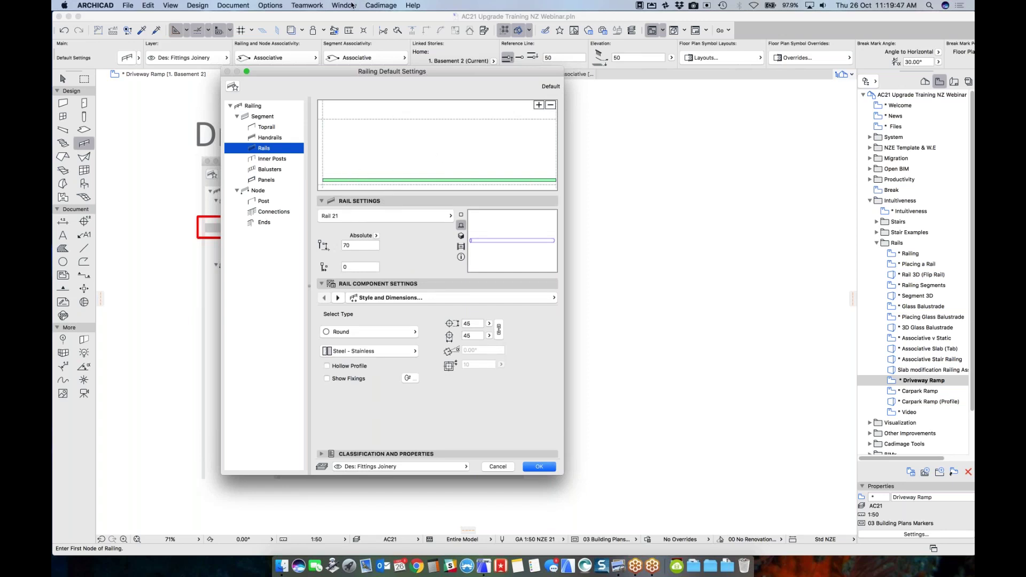
pyautogui.click(363, 332)
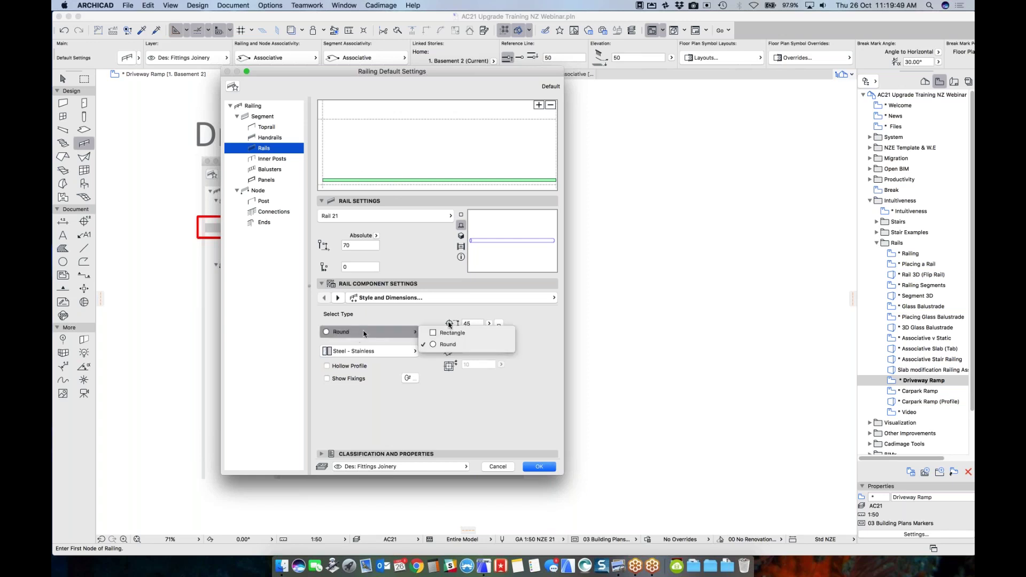
pyautogui.click(450, 333)
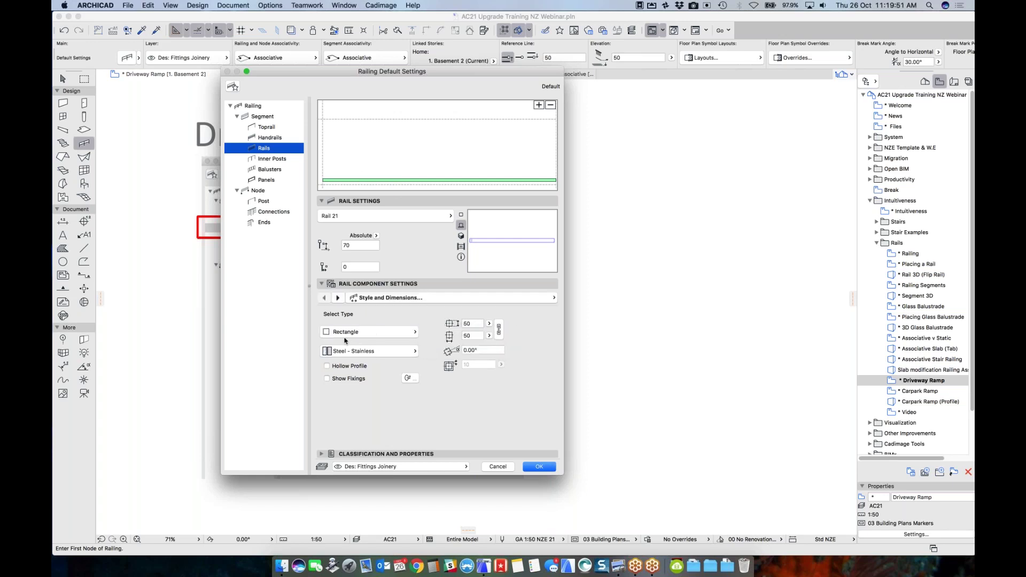
pyautogui.click(327, 217)
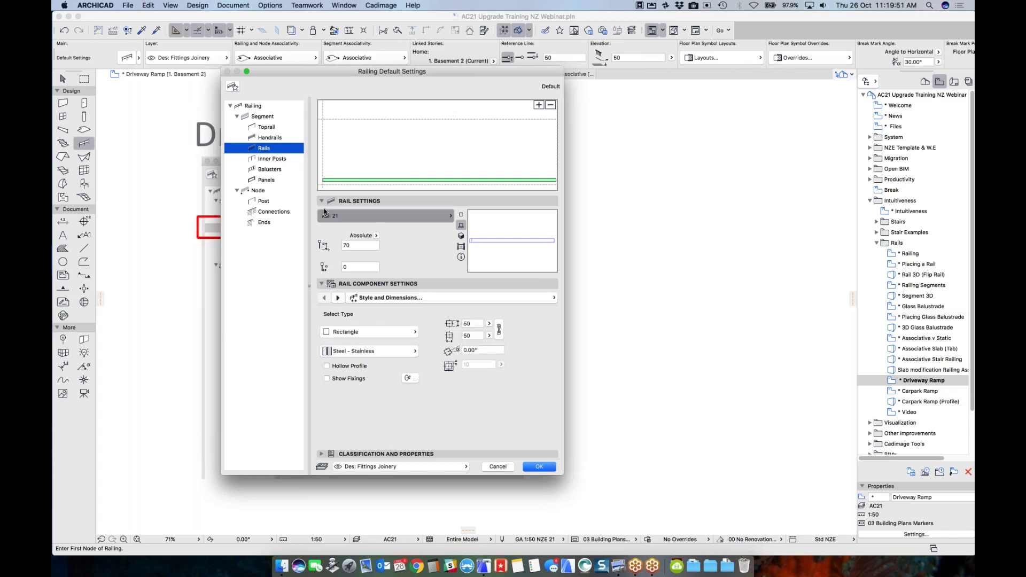
pyautogui.click(407, 227)
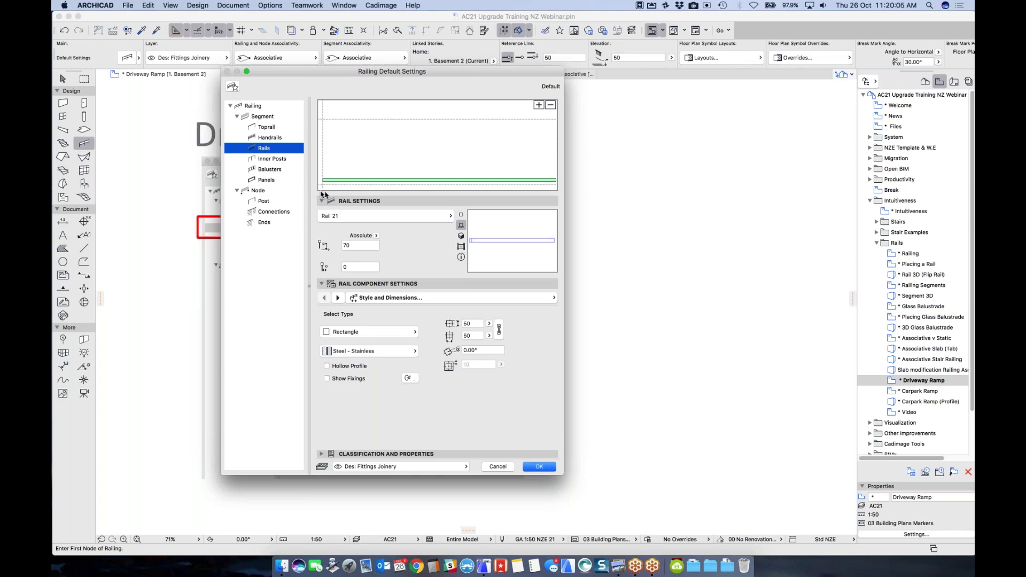
pyautogui.click(336, 216)
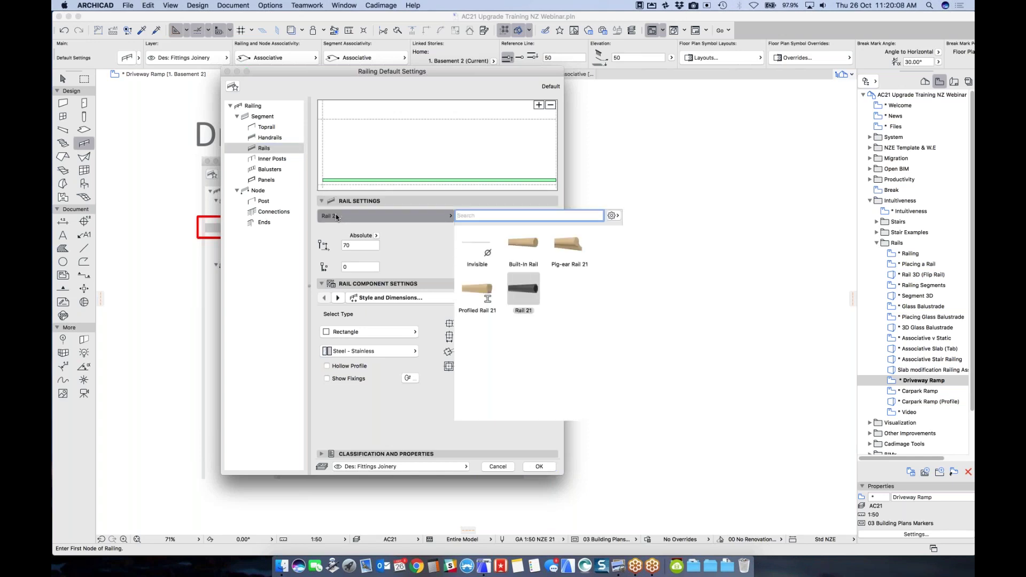
pyautogui.click(335, 217)
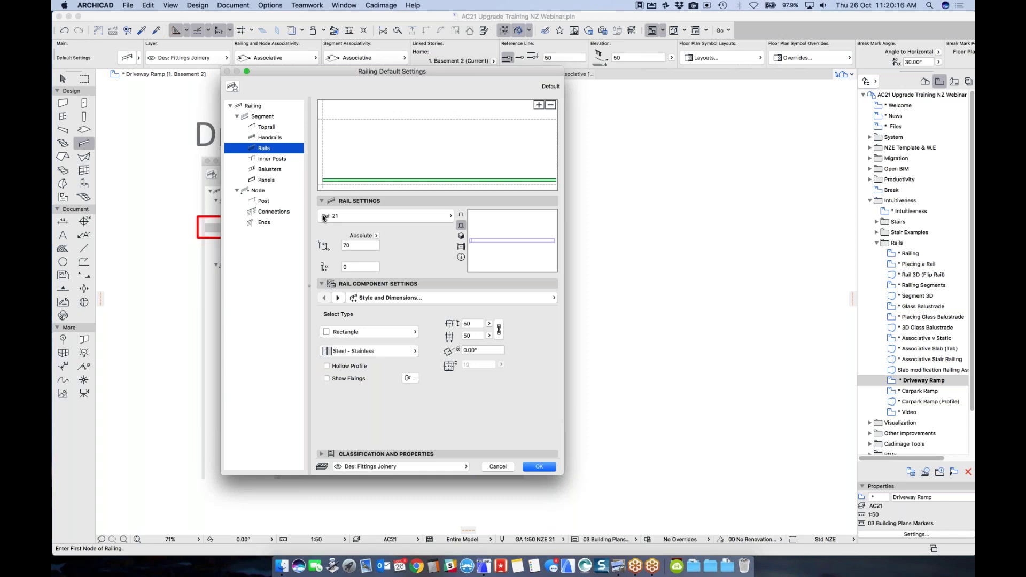
pyautogui.click(335, 218)
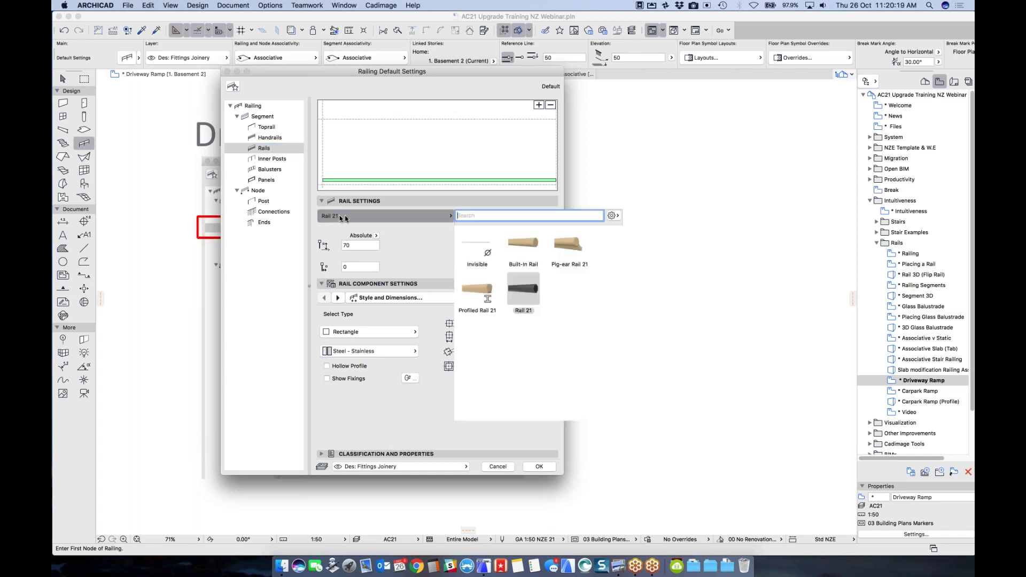
pyautogui.click(350, 221)
pyautogui.click(360, 218)
pyautogui.click(363, 218)
pyautogui.click(398, 217)
pyautogui.click(417, 217)
pyautogui.click(473, 293)
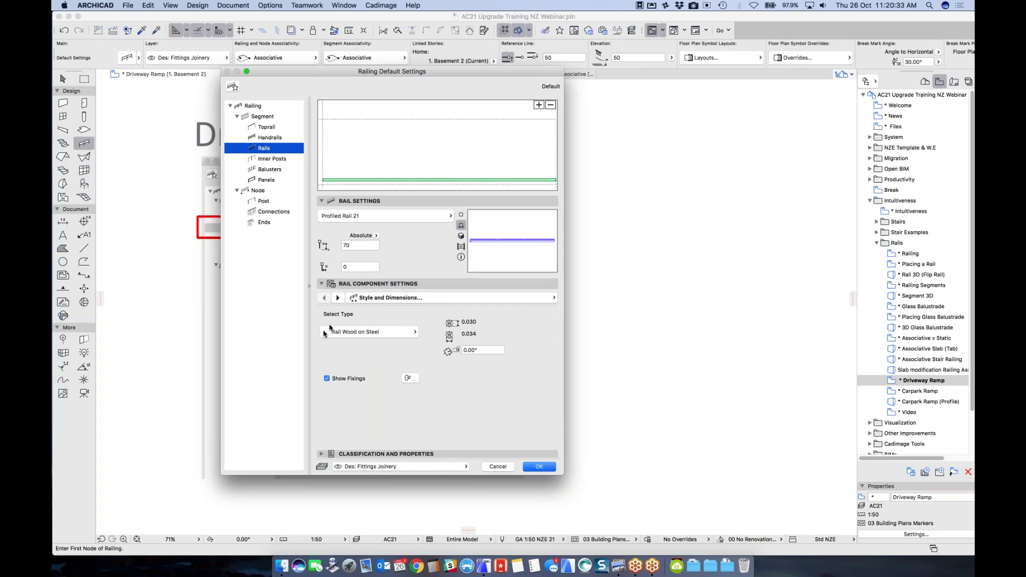
# Step: Set the profiled rail's type to Drive Way Ramp and hide its fixings
pyautogui.click(345, 333)
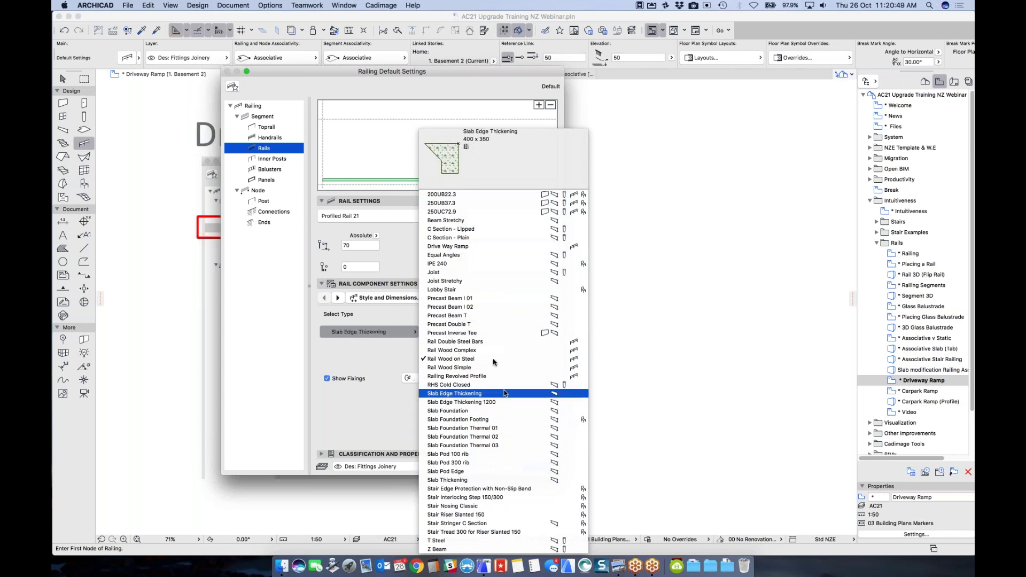
pyautogui.click(460, 248)
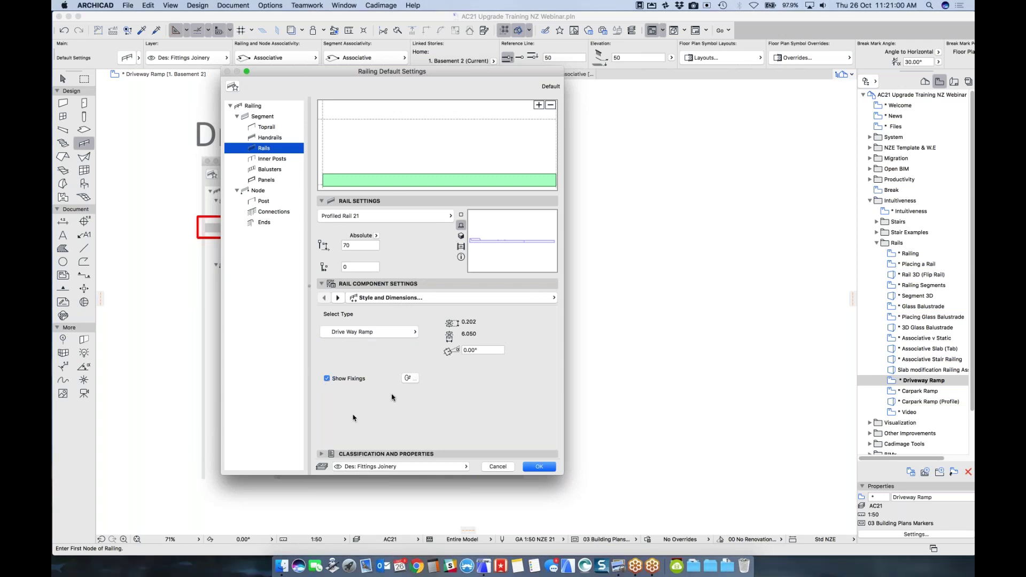
pyautogui.click(326, 378)
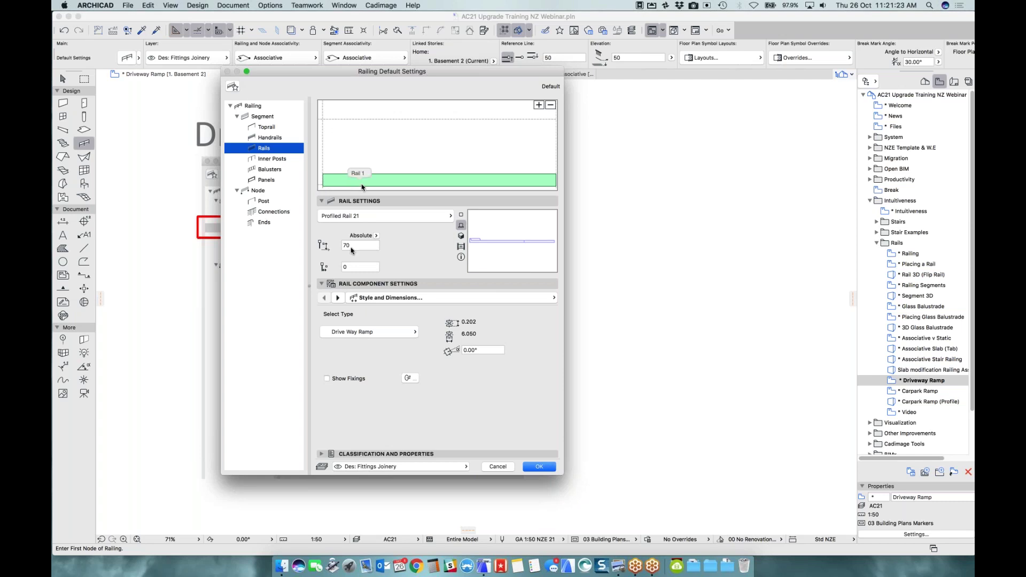
# Step: Set the rail's absolute vertical position to 0 and accept the default railing settings
pyautogui.click(353, 246)
pyautogui.write('0')
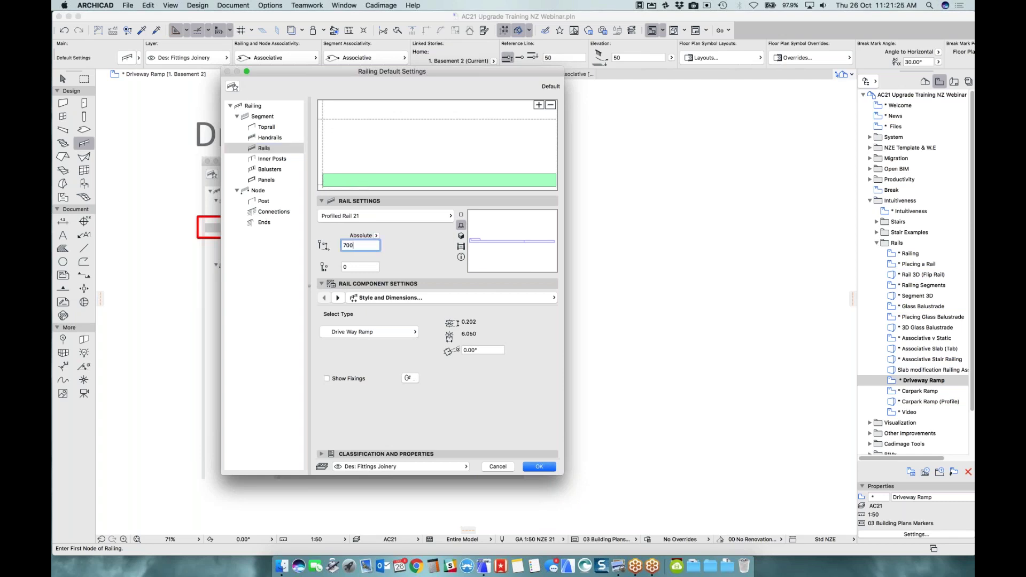
pyautogui.press('BackSpace')
pyautogui.press('BackSpace')
pyautogui.press('BackSpace')
pyautogui.write('0')
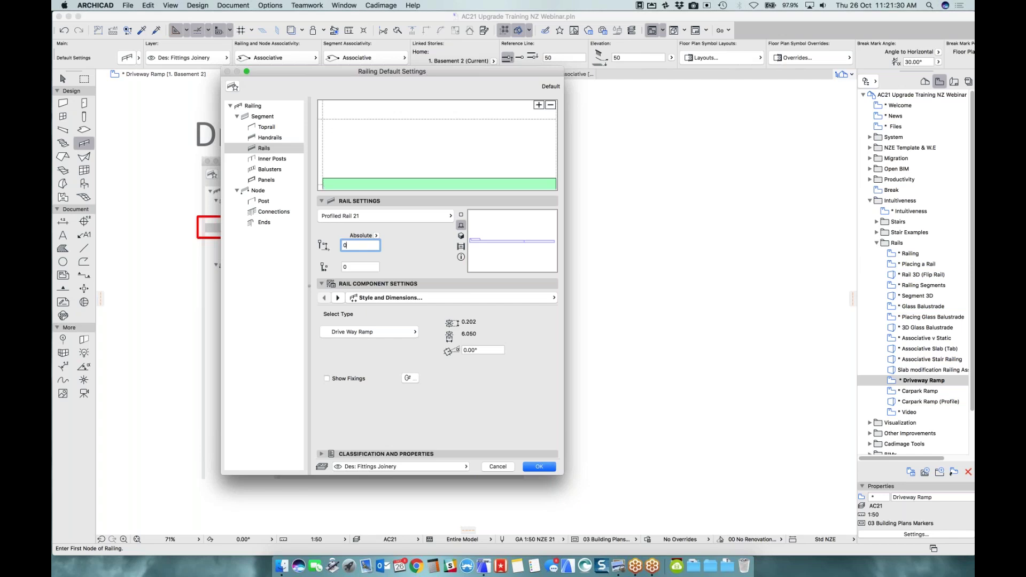
pyautogui.click(546, 467)
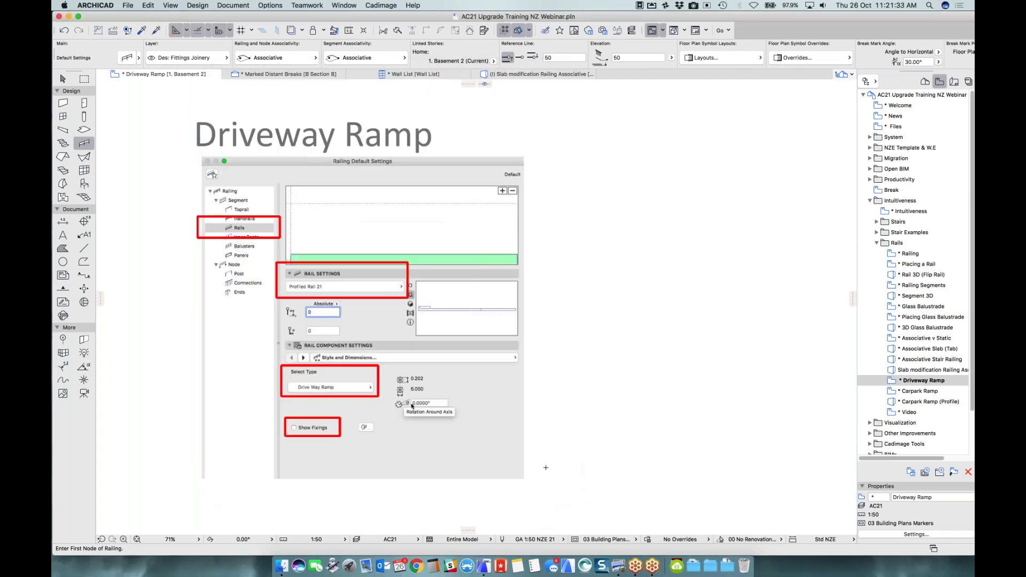
# Step: Open the Carpark Ramp view and draw the ramp railing from the circled slab edge opening horizontally to the circled point on the dashed boundary
pyautogui.doubleClick(935, 391)
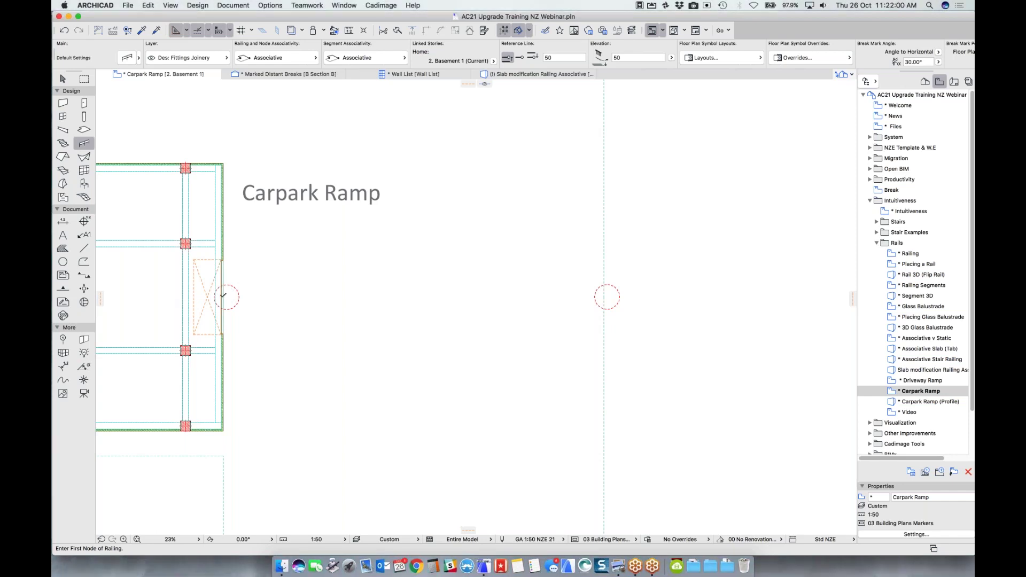
pyautogui.click(223, 294)
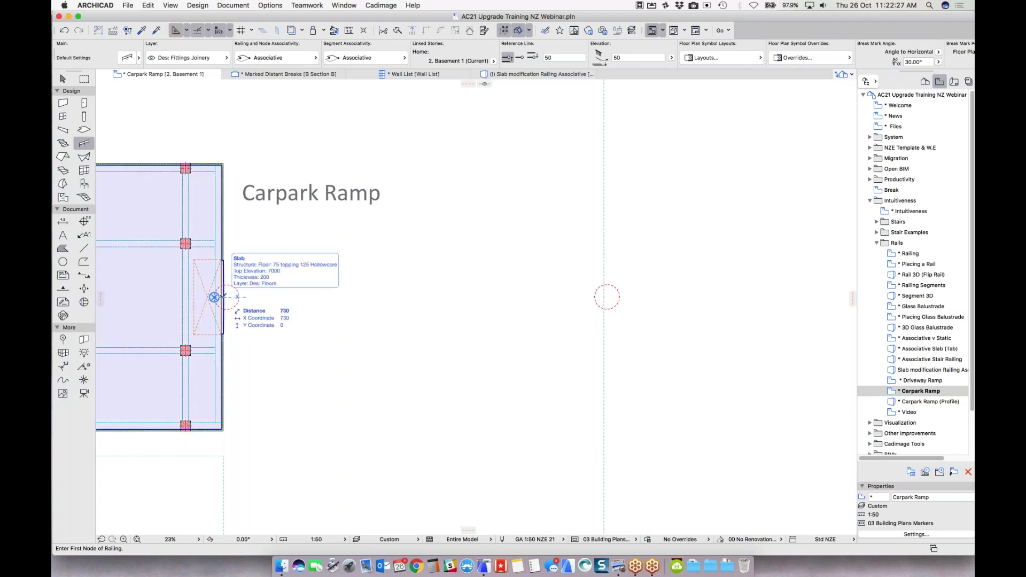
pyautogui.click(222, 296)
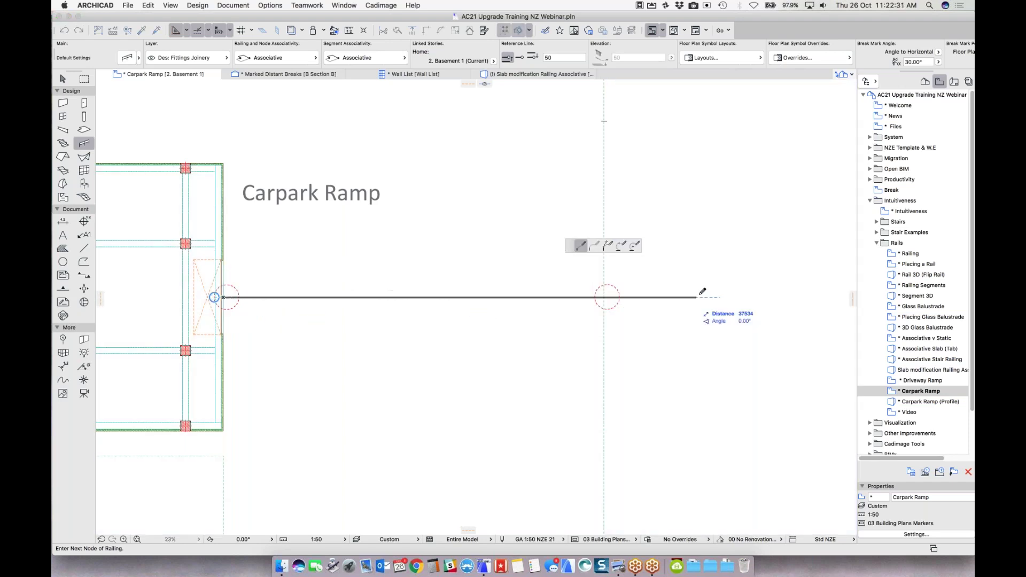
pyautogui.click(606, 294)
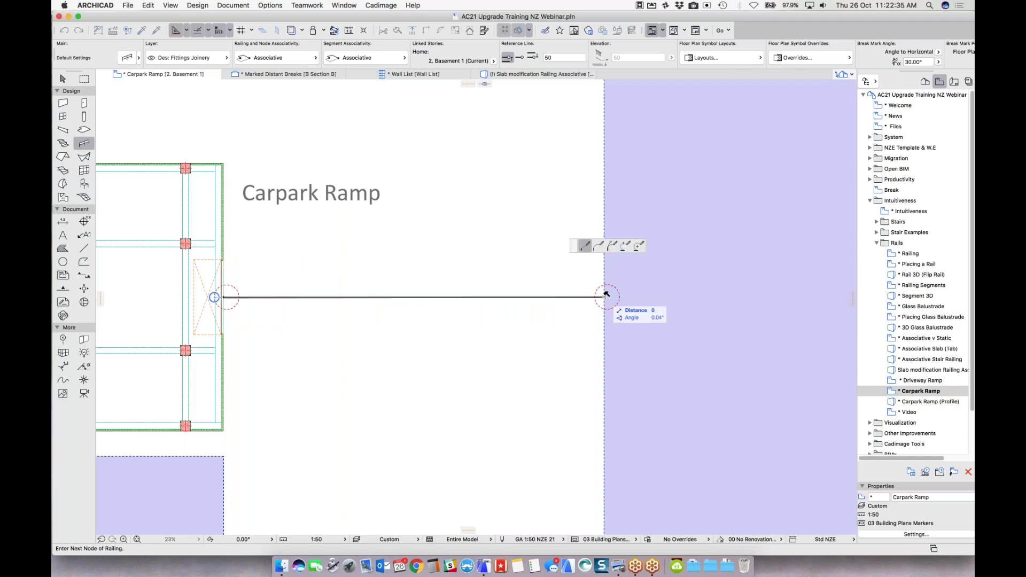
pyautogui.click(607, 294)
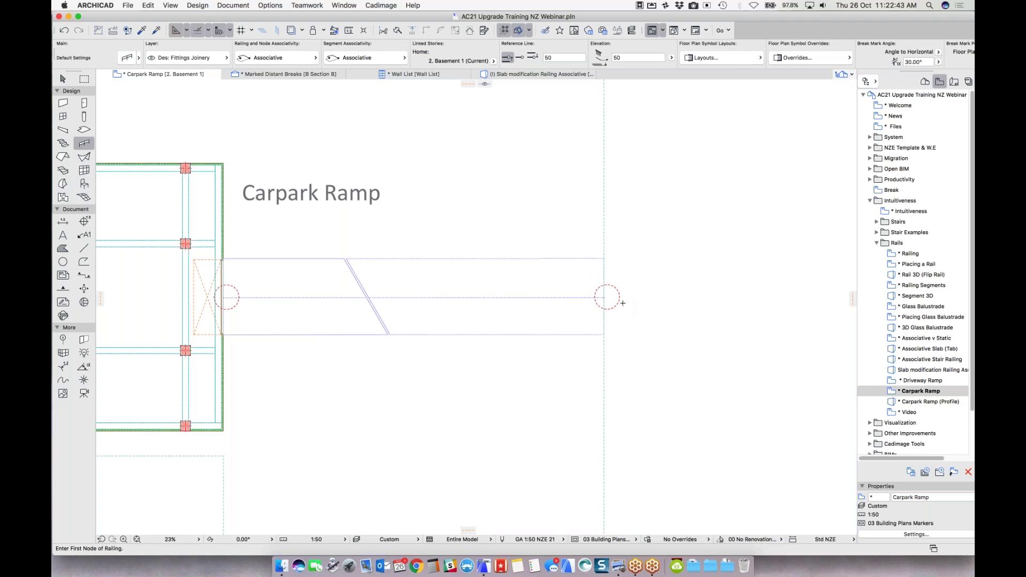
# Step: Open the Carpark Ramp (Profile) 3D view and select the driveway ramp railing
pyautogui.click(920, 403)
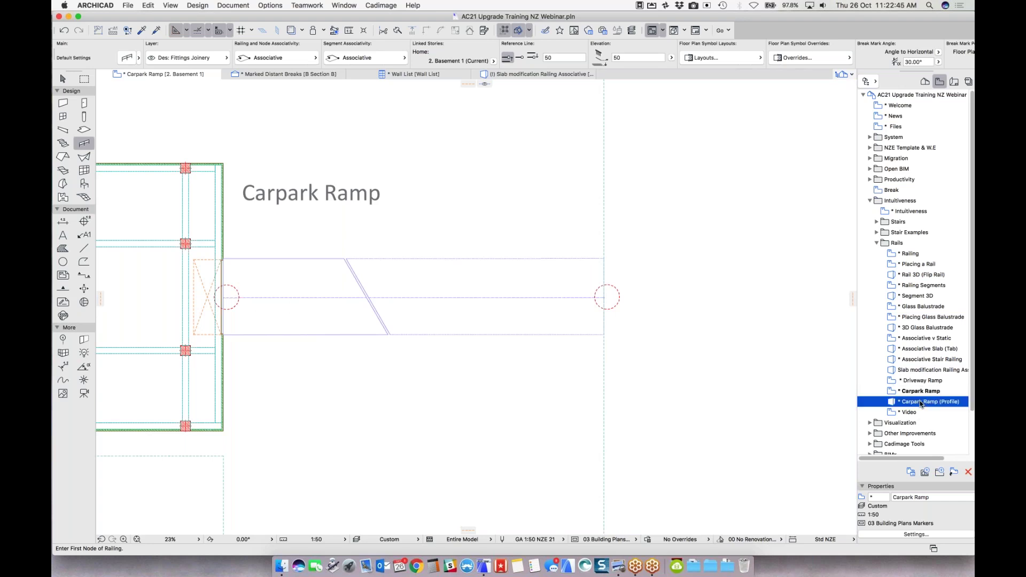
pyautogui.doubleClick(920, 403)
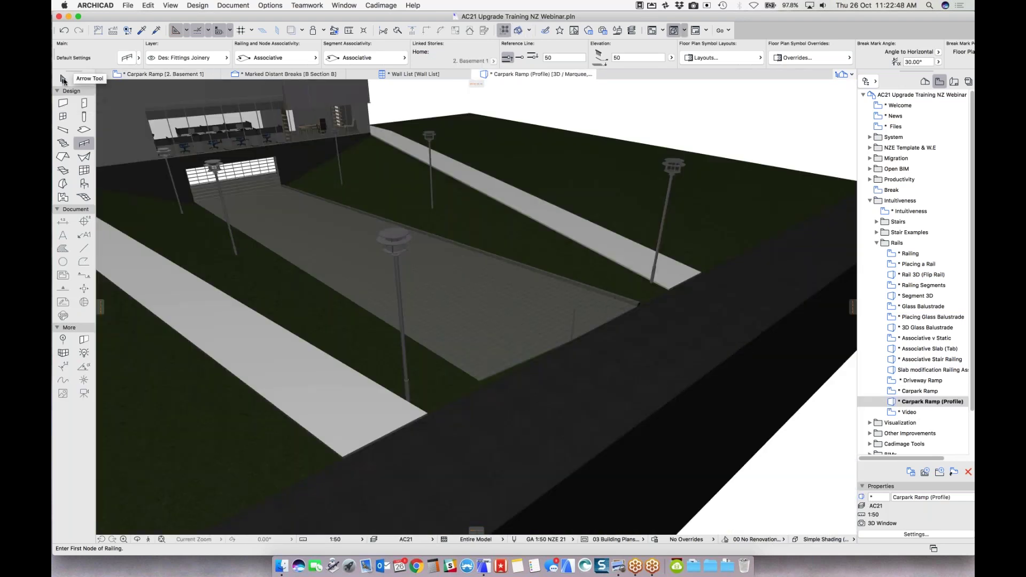
pyautogui.click(64, 80)
pyautogui.click(577, 315)
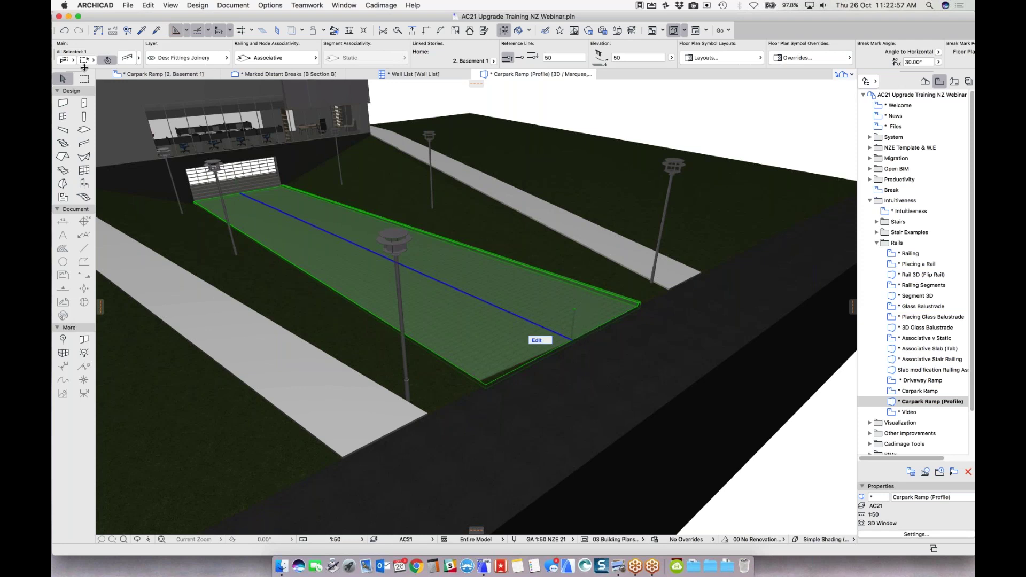
# Step: Set the selected driveway ramp railing's node post to Invisible, accept the railing settings and deselect the railing
pyautogui.click(127, 58)
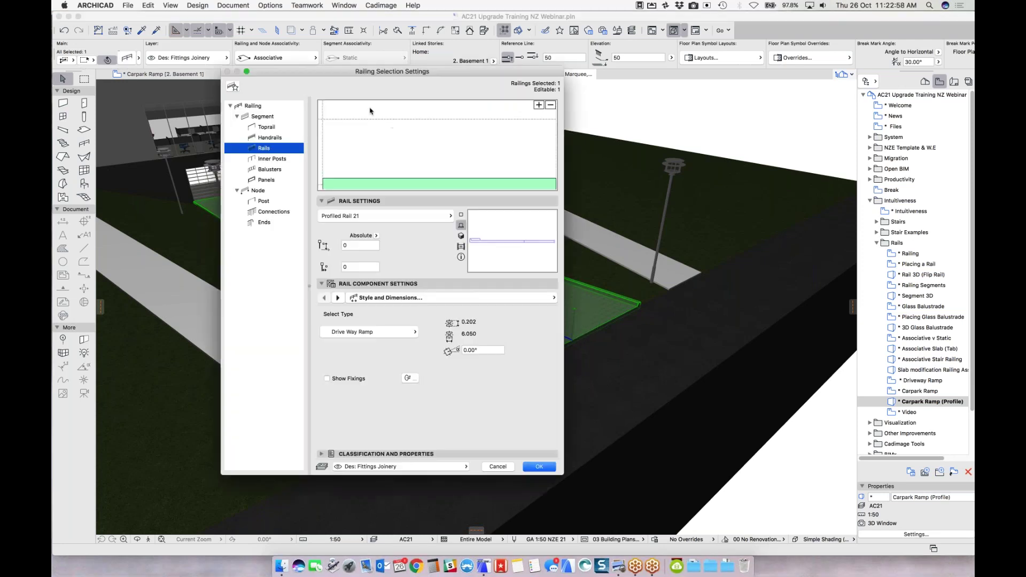
pyautogui.click(270, 202)
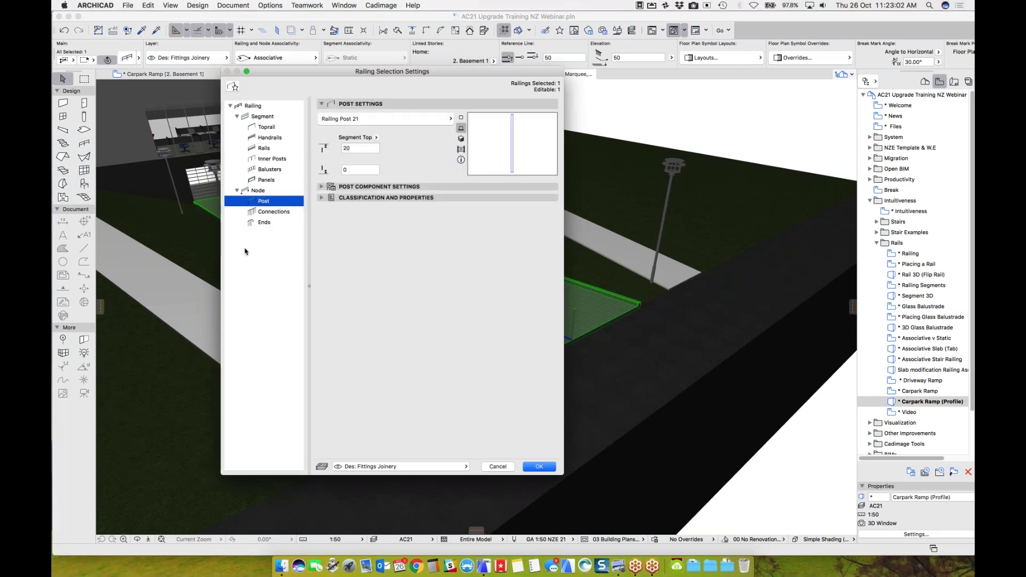
pyautogui.click(443, 123)
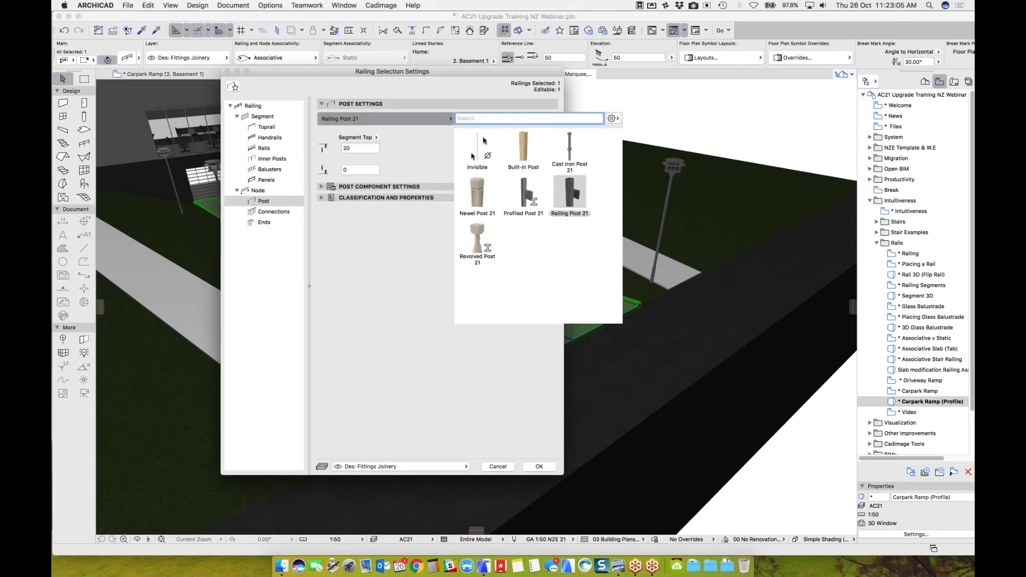
pyautogui.click(483, 141)
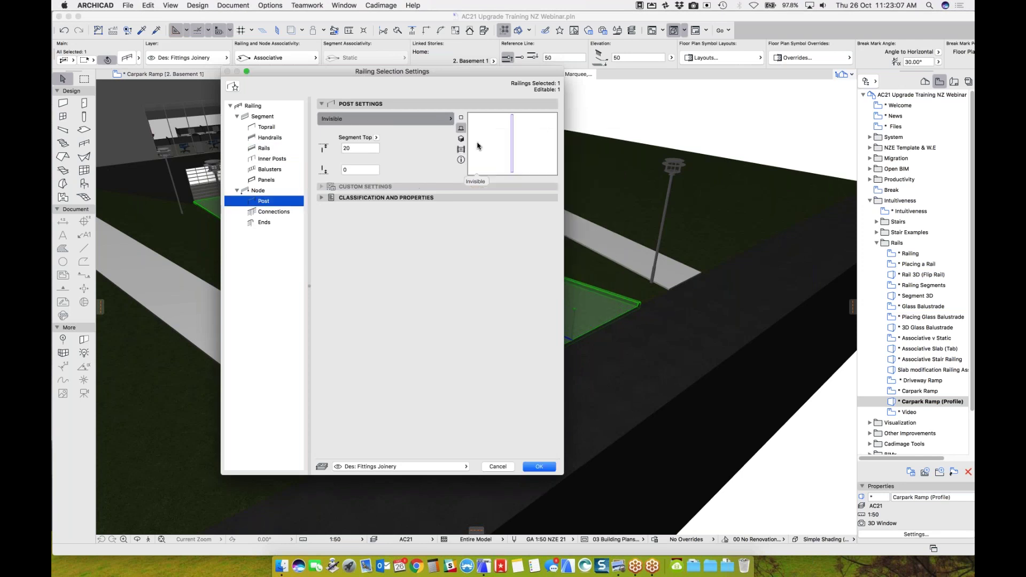
pyautogui.click(539, 467)
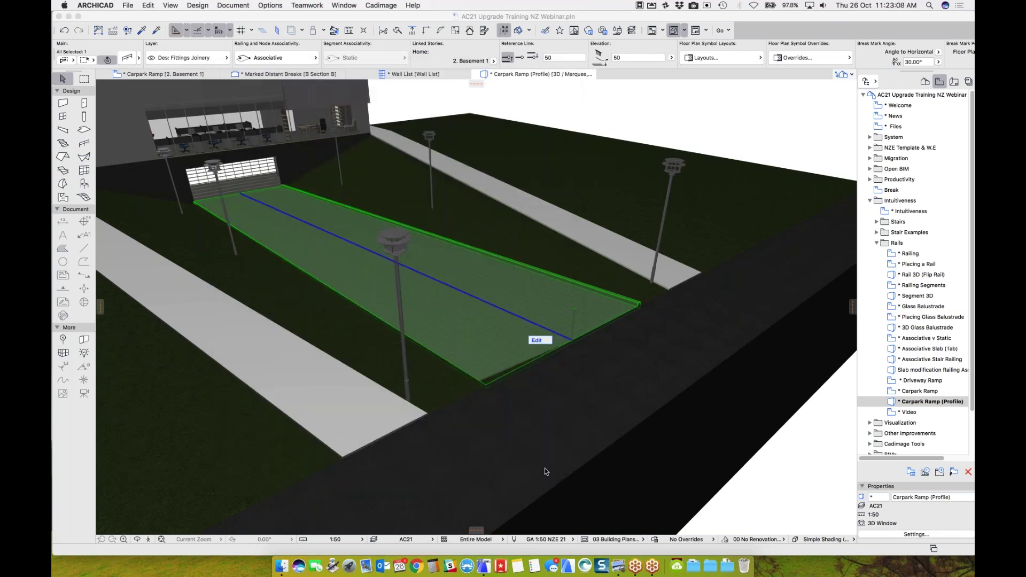
pyautogui.click(619, 123)
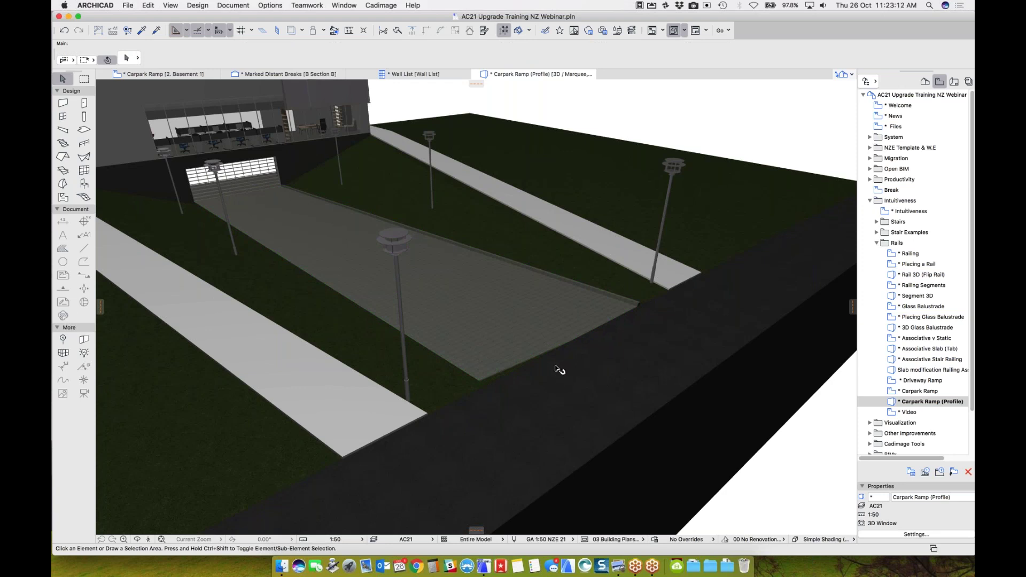
pyautogui.click(514, 368)
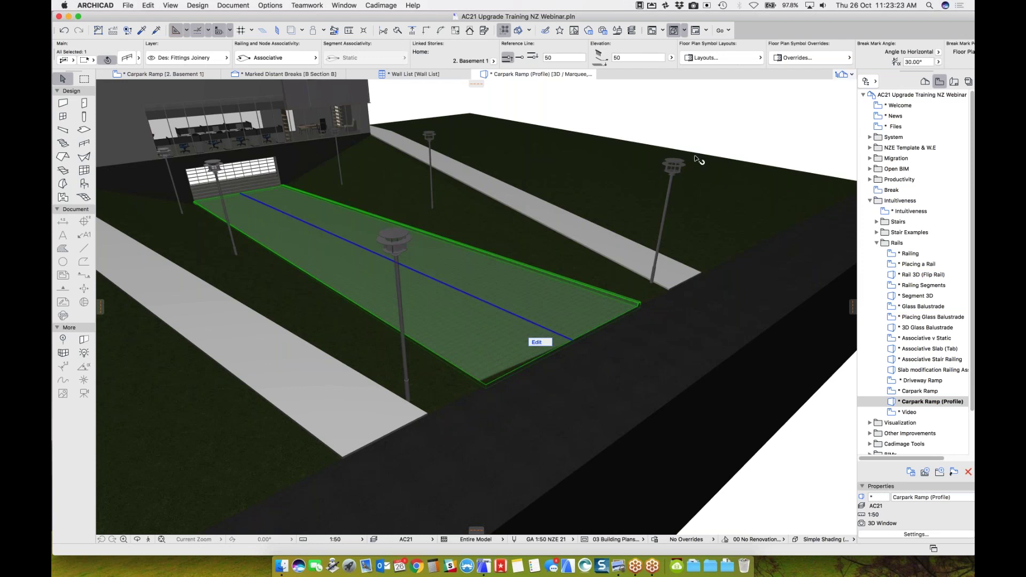
pyautogui.click(682, 122)
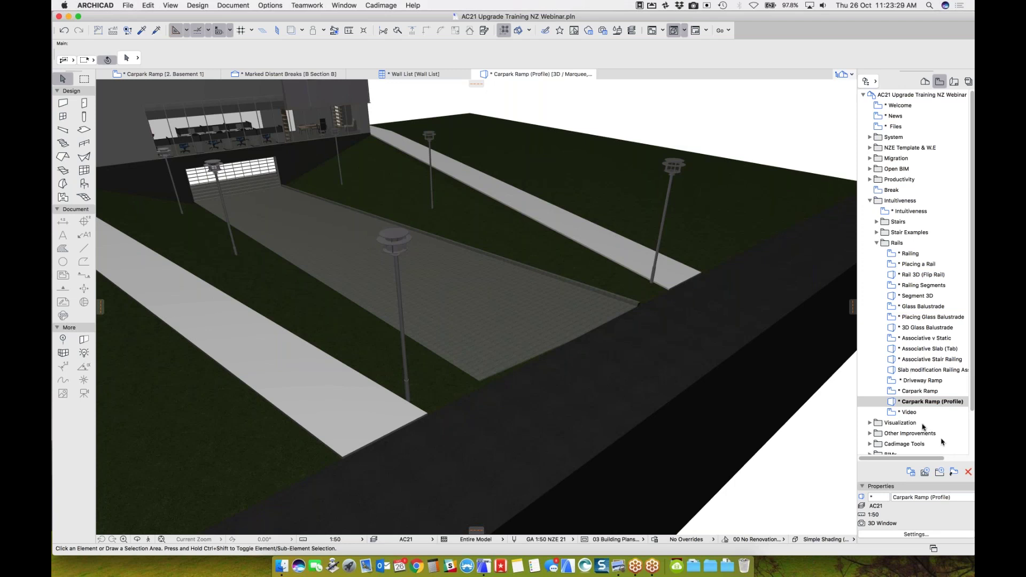
# Step: Open the Video view, switch to Finder and open "01 Modeling the Great Wall of China – Classics Remodeled in ARCHICAD.mp4" from the Video folder
pyautogui.doubleClick(910, 412)
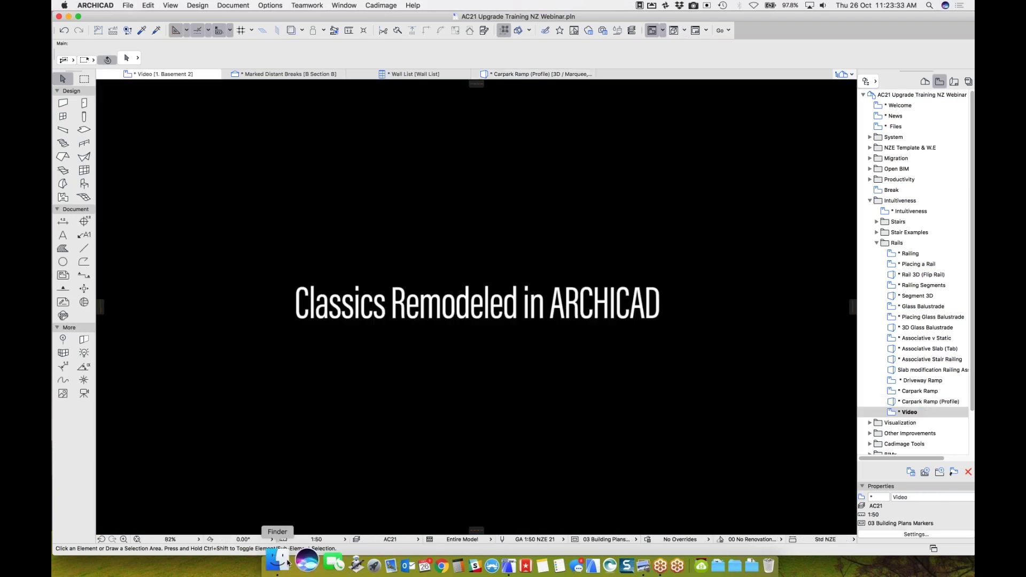
pyautogui.click(283, 567)
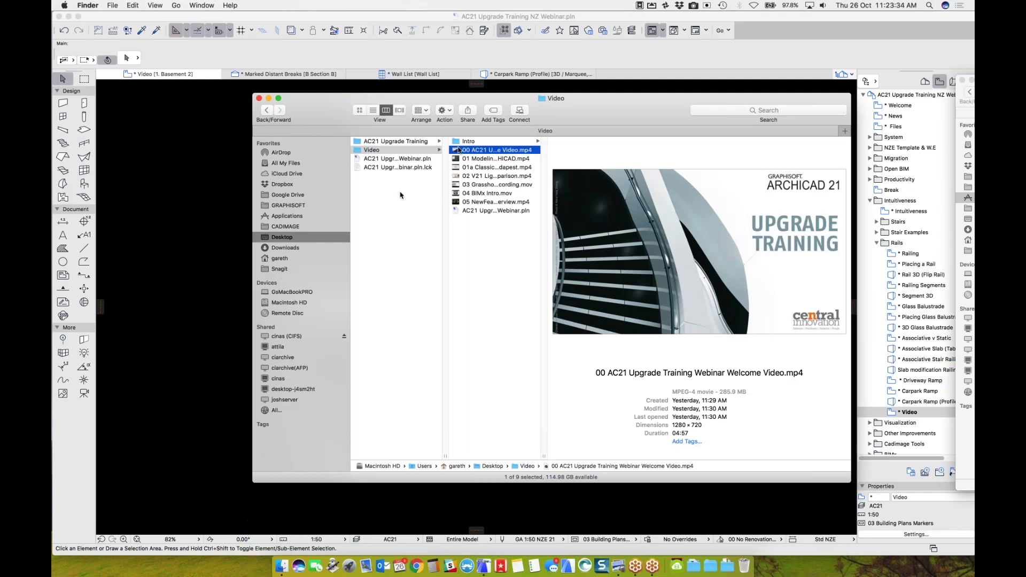
pyautogui.click(490, 167)
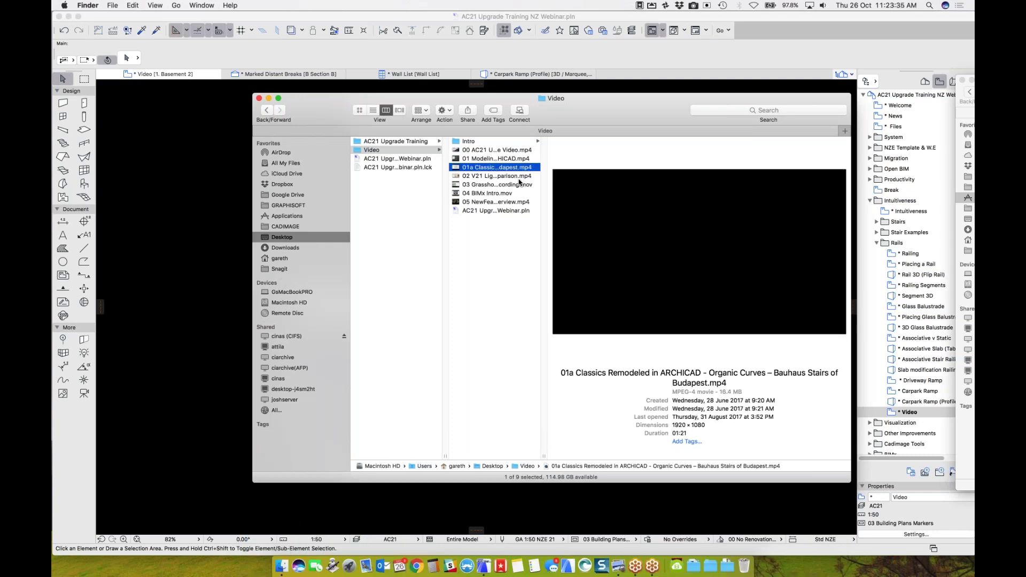
pyautogui.click(502, 159)
pyautogui.moveTo(601, 116); pyautogui.dragTo(510, 119)
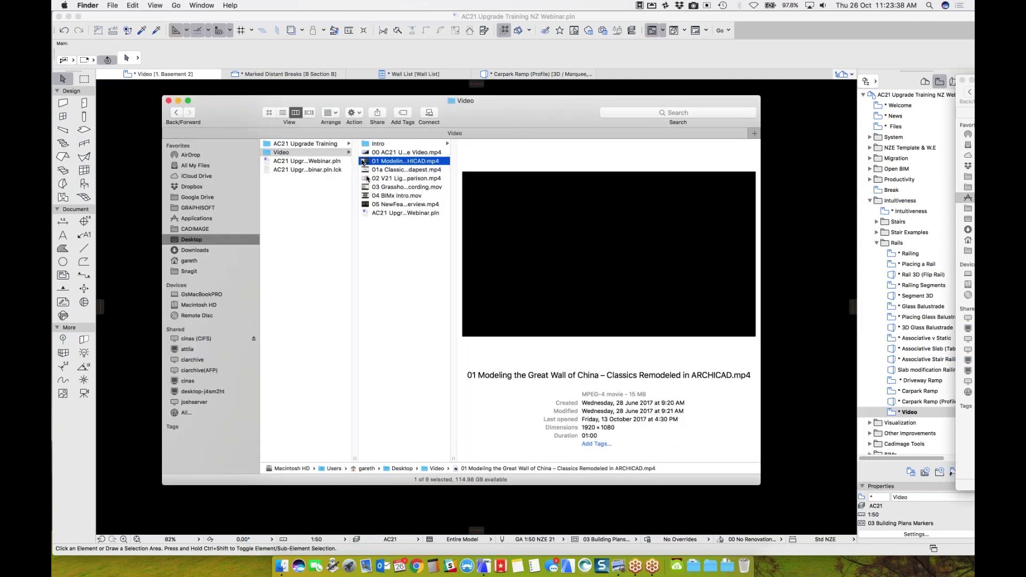
pyautogui.doubleClick(389, 163)
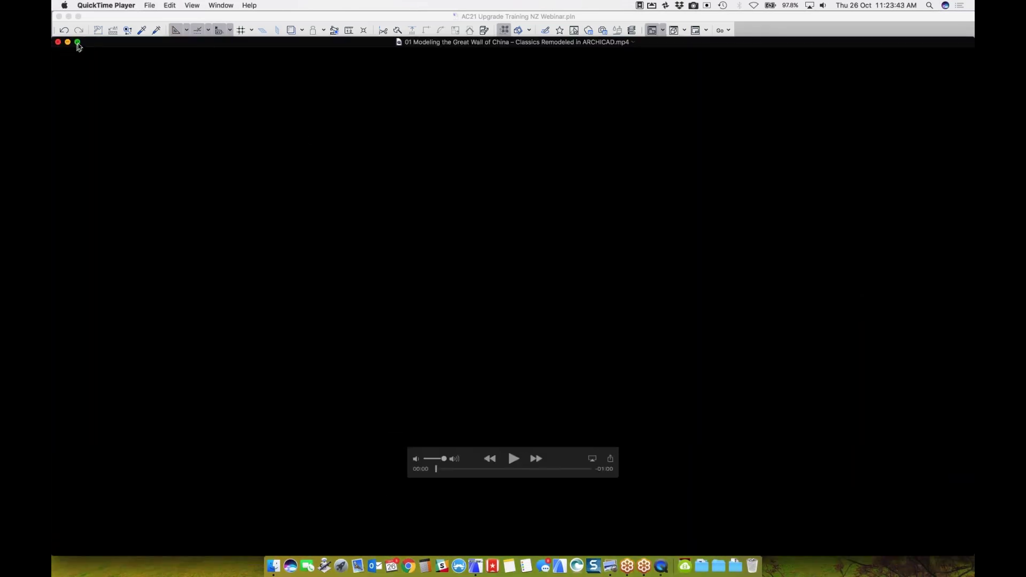
# Step: Play the Great Wall of China video full screen to its end, and minimise the player and the Finder window
pyautogui.click(77, 43)
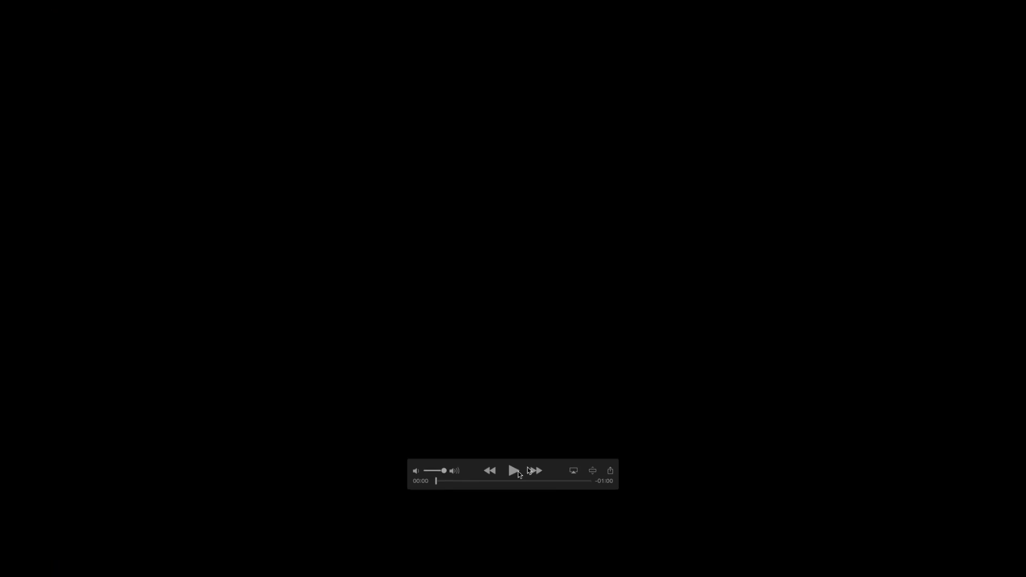
pyautogui.click(513, 473)
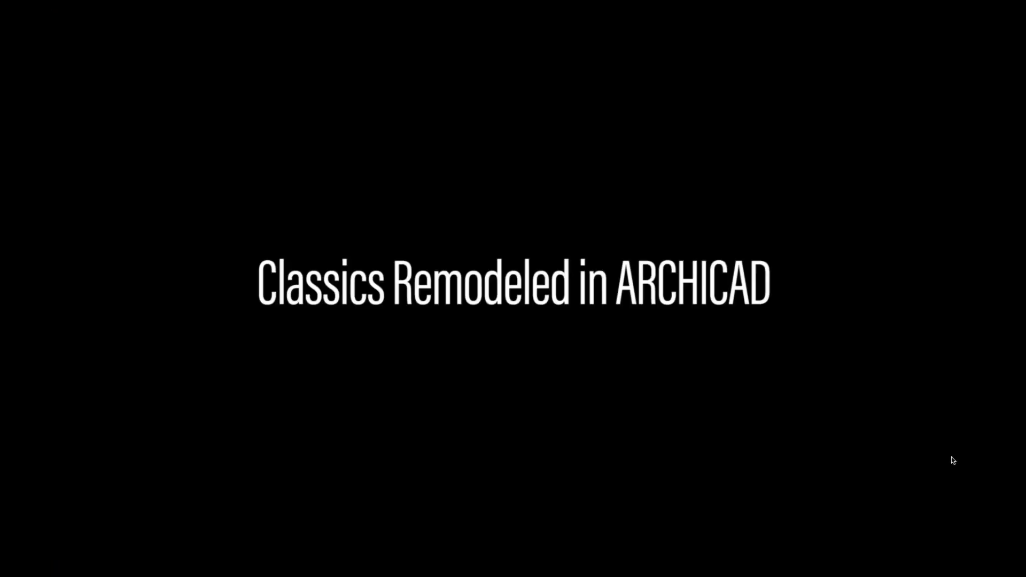
pyautogui.press('XF86AudioRaiseVolume')
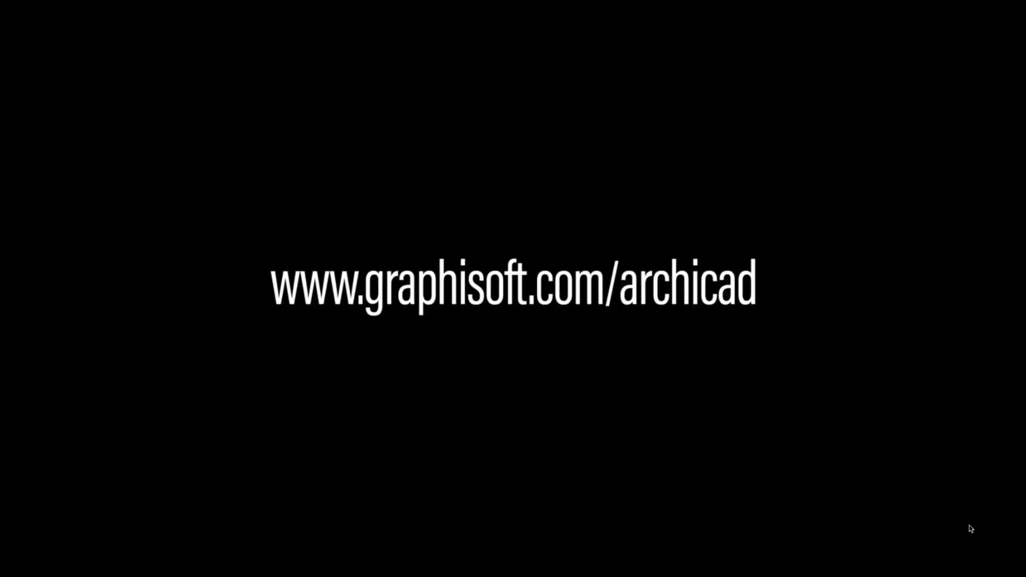
pyautogui.moveTo(800, 447)
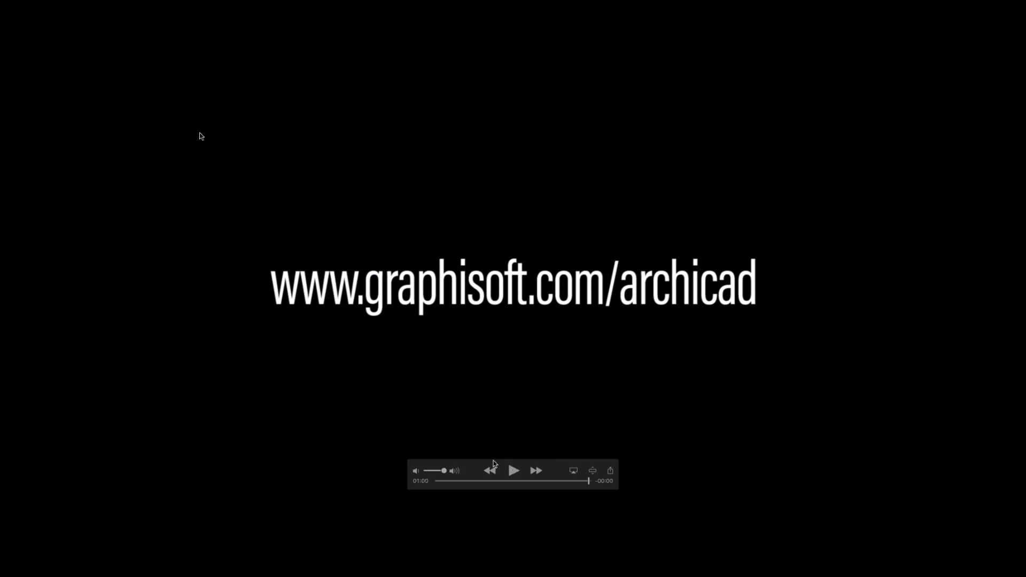
pyautogui.press('Escape')
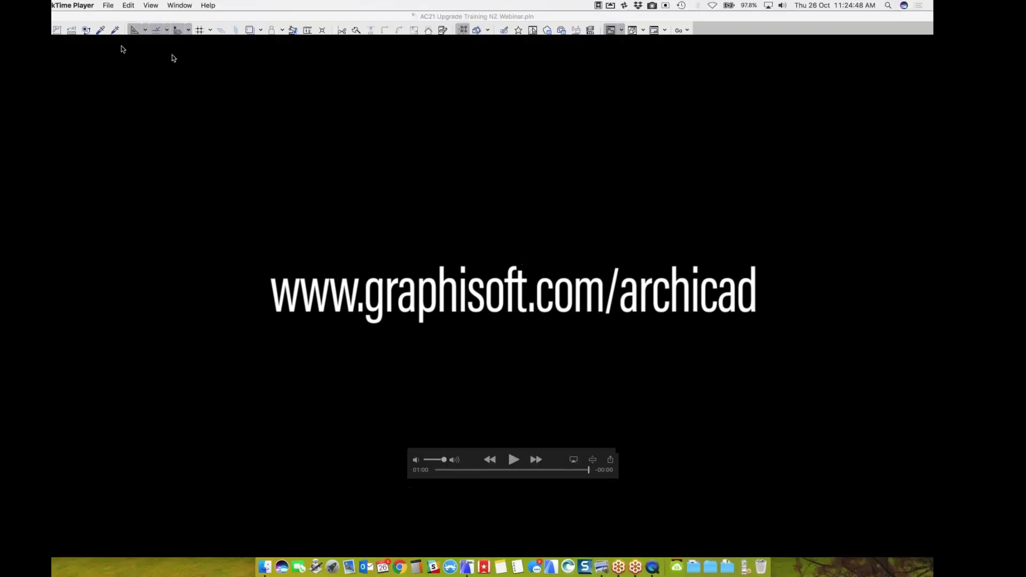
pyautogui.click(68, 42)
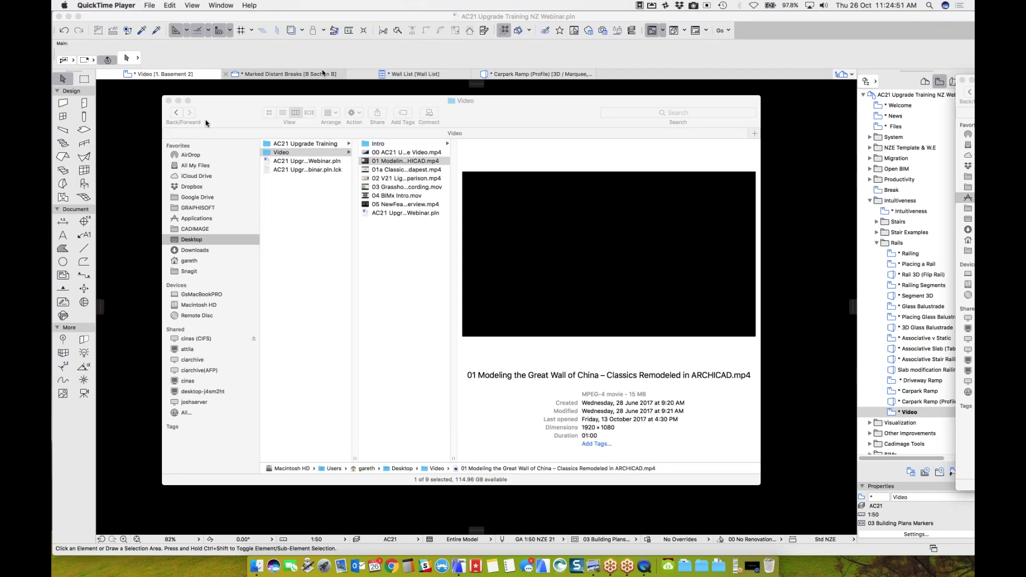
pyautogui.click(185, 103)
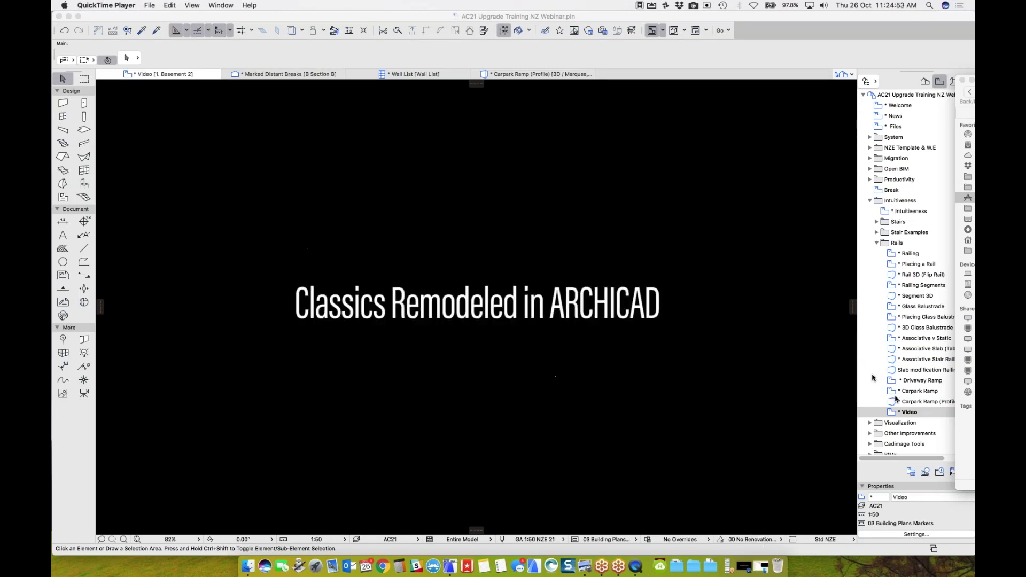
# Step: Return to ARCHICAD, collapse the Rails folder and expand the Visualization folder in the view map
pyautogui.click(877, 248)
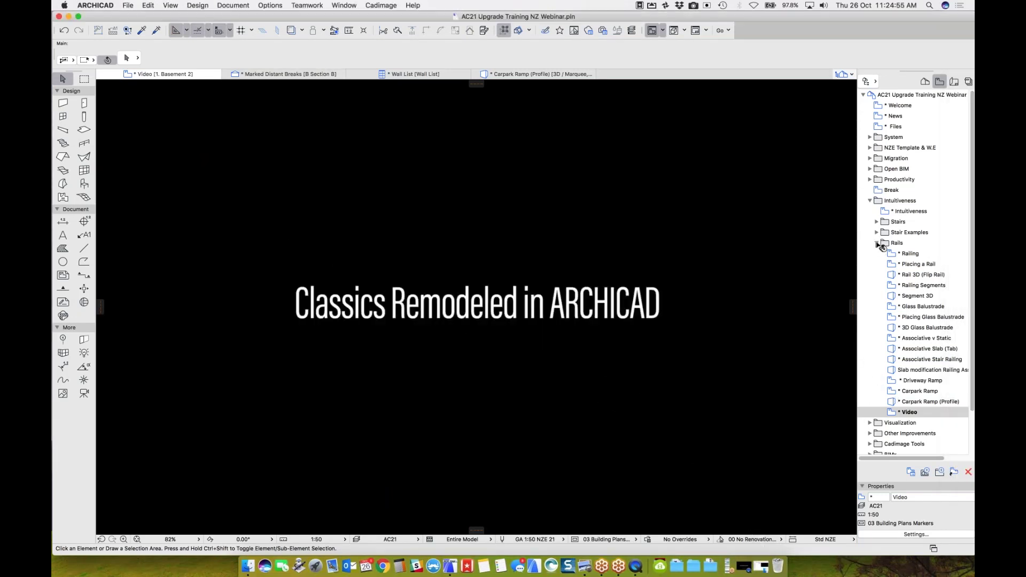
pyautogui.click(878, 243)
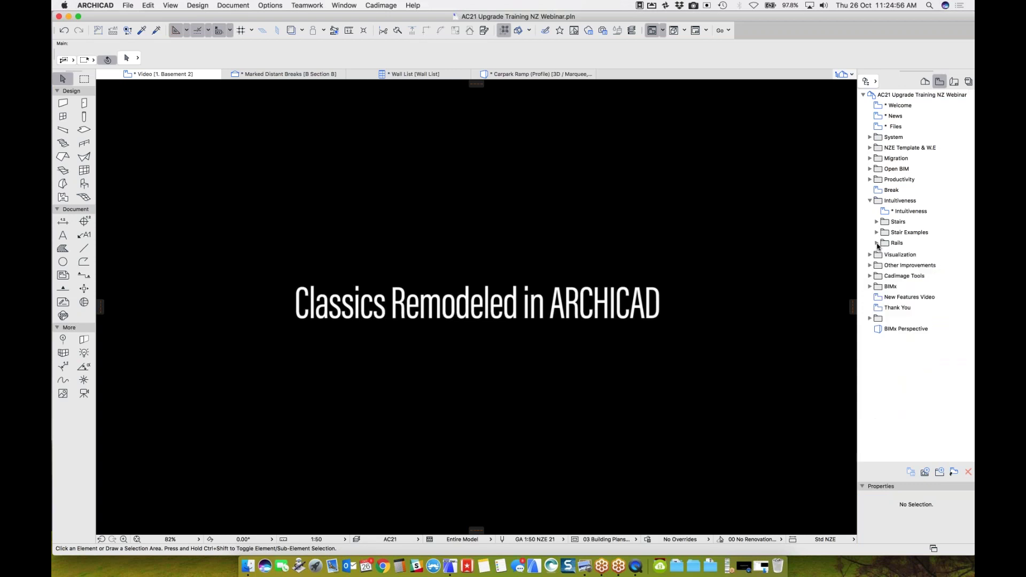
pyautogui.click(870, 254)
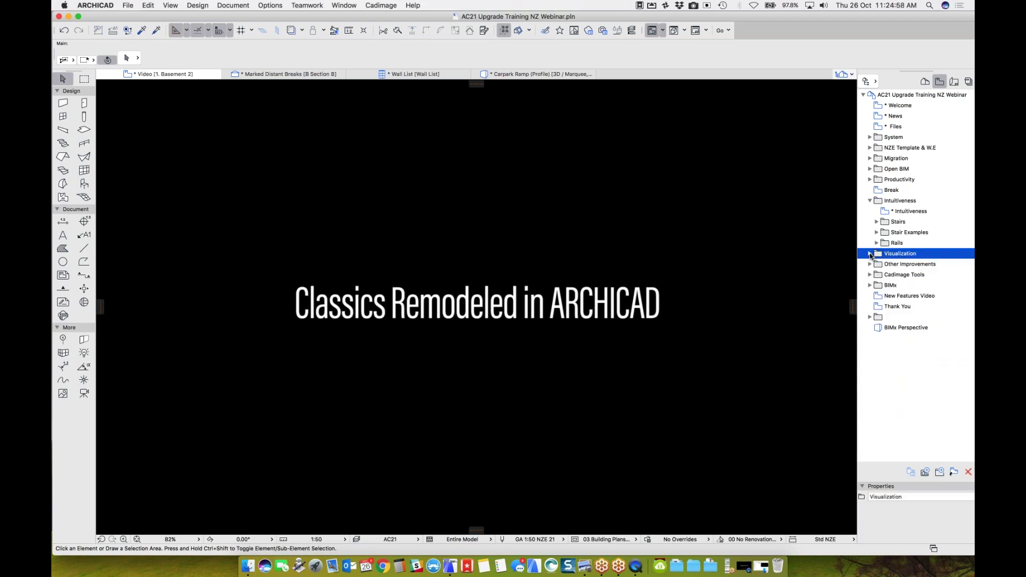
pyautogui.click(869, 254)
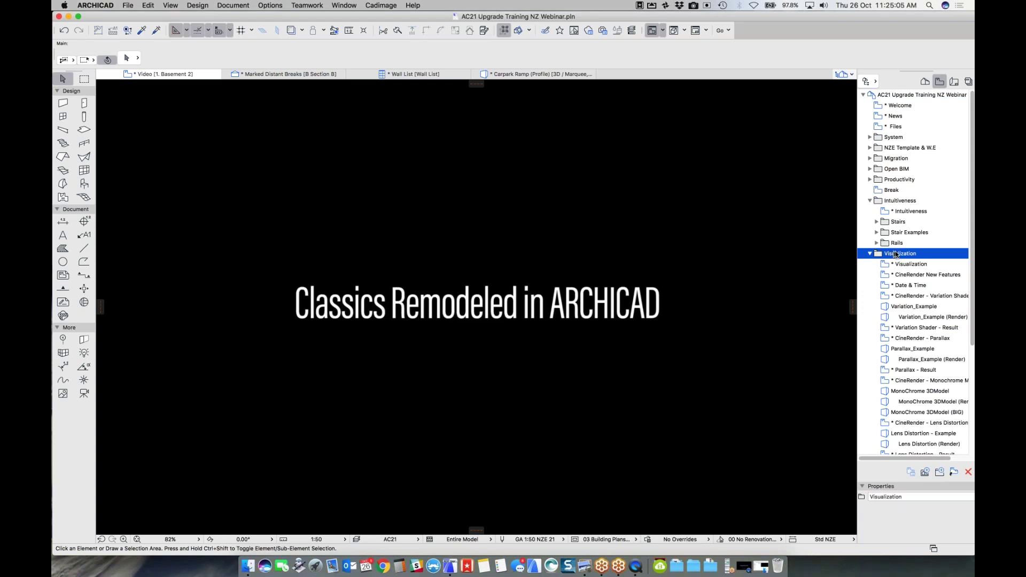
# Step: View the Visualization title slide, the CineRender New Features slide and the Date & Time slide in turn
pyautogui.doubleClick(897, 265)
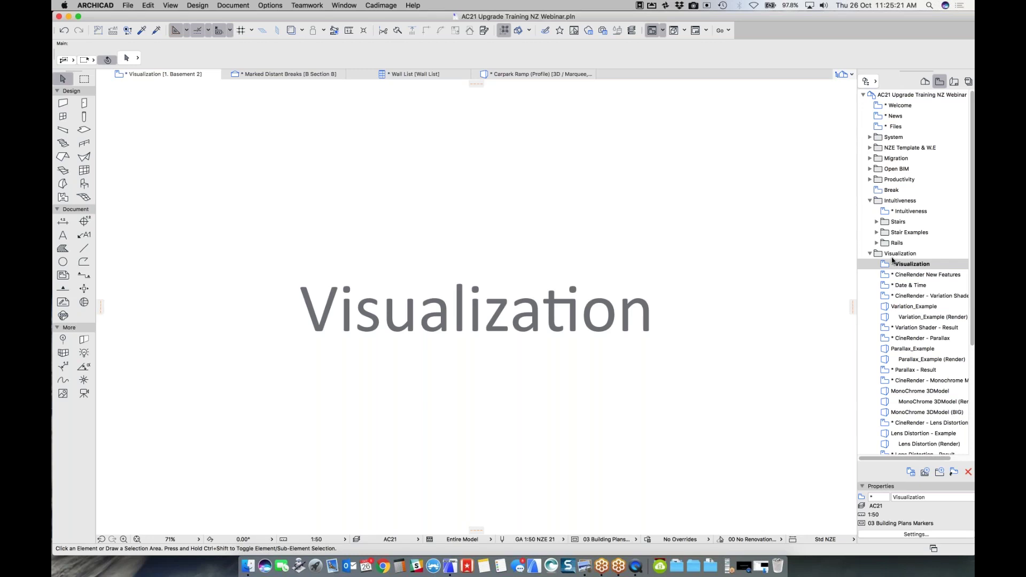
pyautogui.doubleClick(897, 276)
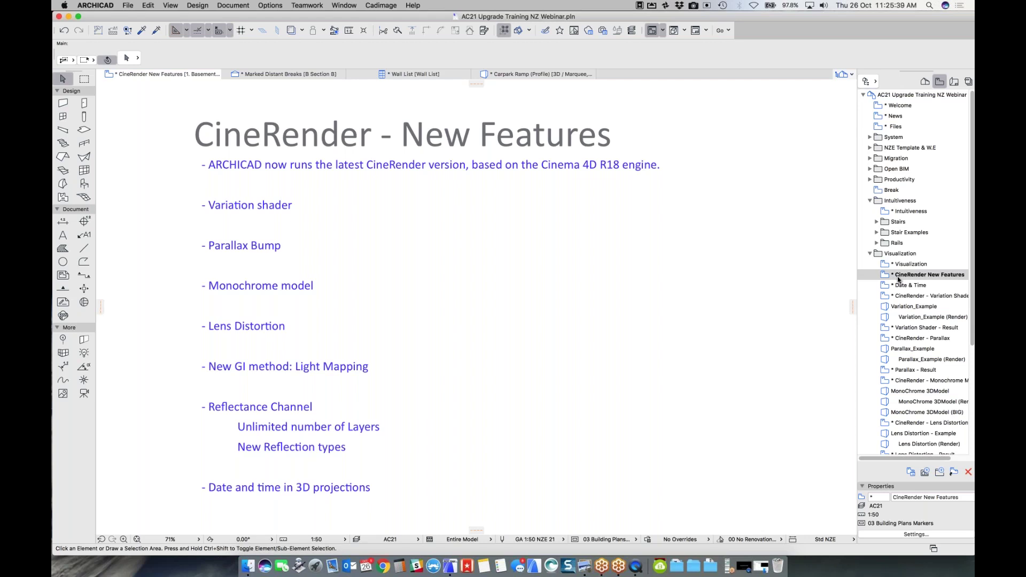
pyautogui.doubleClick(902, 285)
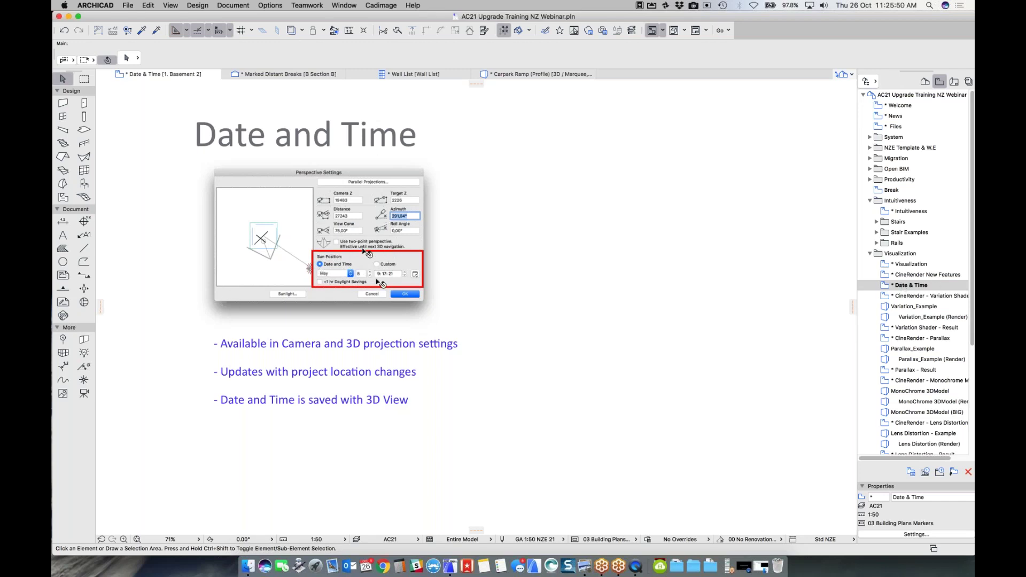
# Step: Examine the Surface Settings image on the CineRender - Variation Shader slide and render the Variation_Example (Render) view
pyautogui.click(939, 296)
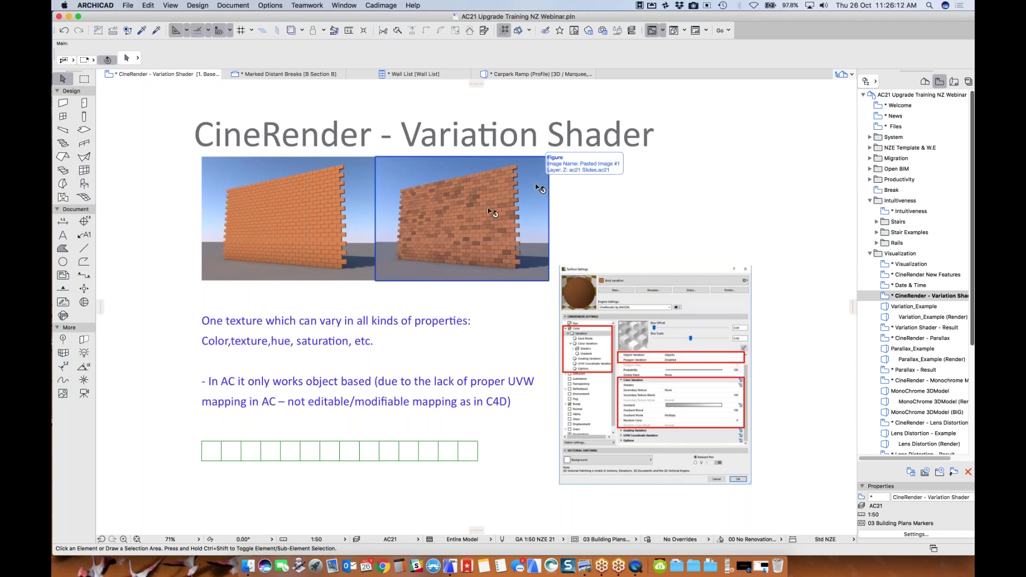
pyautogui.scroll(5, 721, 410)
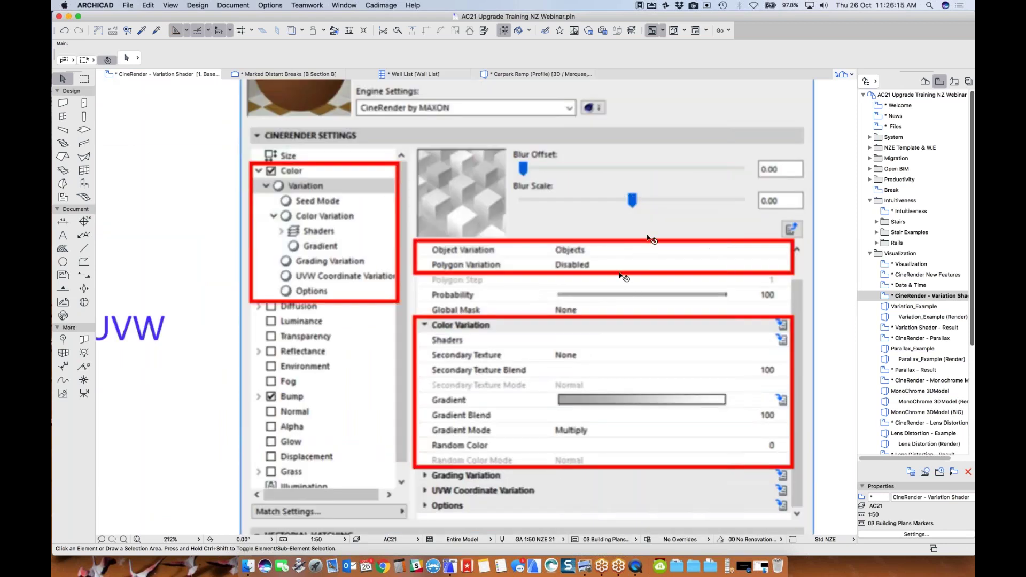
pyautogui.scroll(-5, 646, 325)
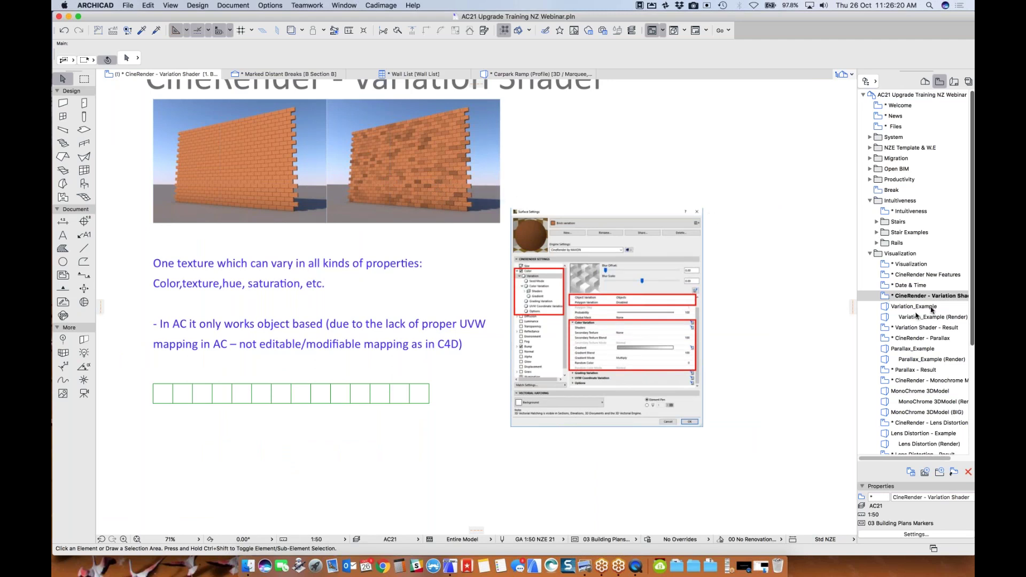
pyautogui.click(903, 320)
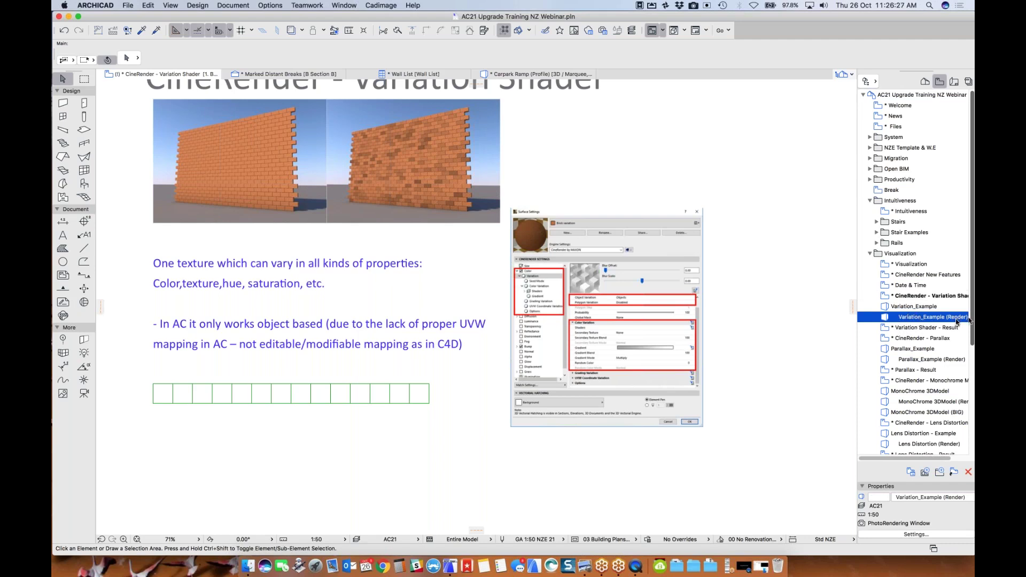
pyautogui.doubleClick(907, 321)
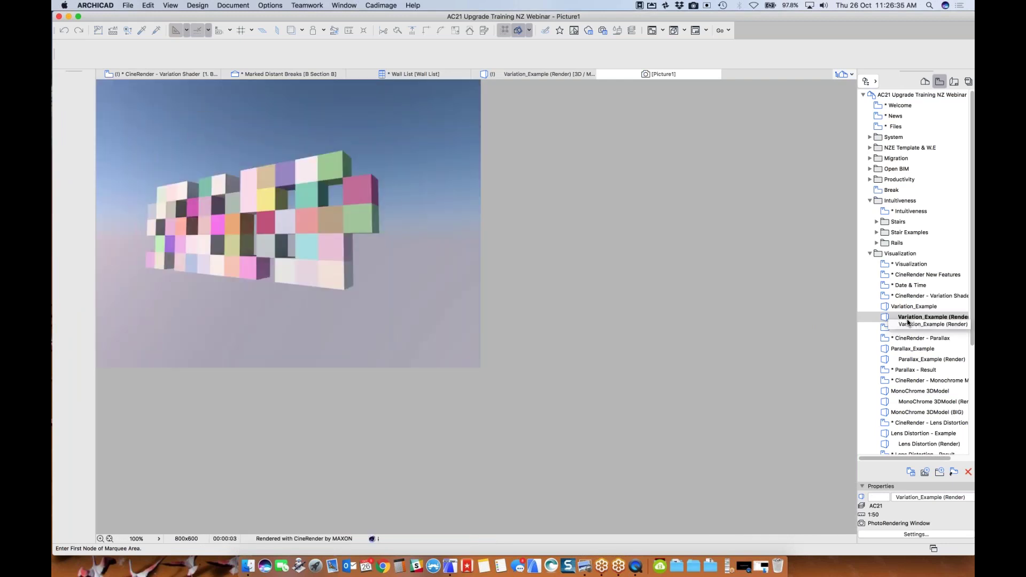
# Step: Open the CineRender - Parallax slide, render the Parallax_Example (Render) view and bring up the CineRender - Monochrome Model slide
pyautogui.doubleClick(910, 338)
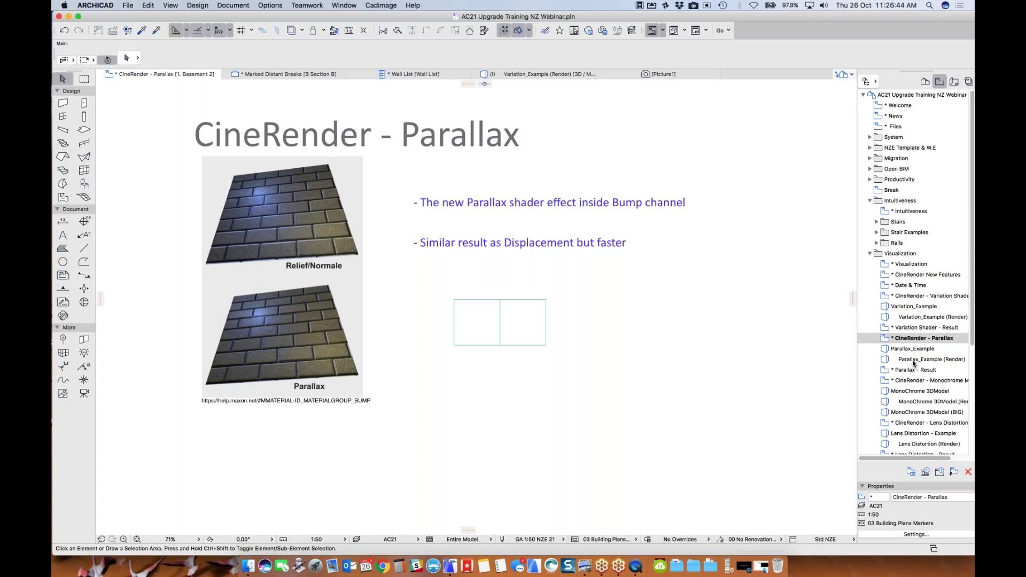
pyautogui.doubleClick(913, 360)
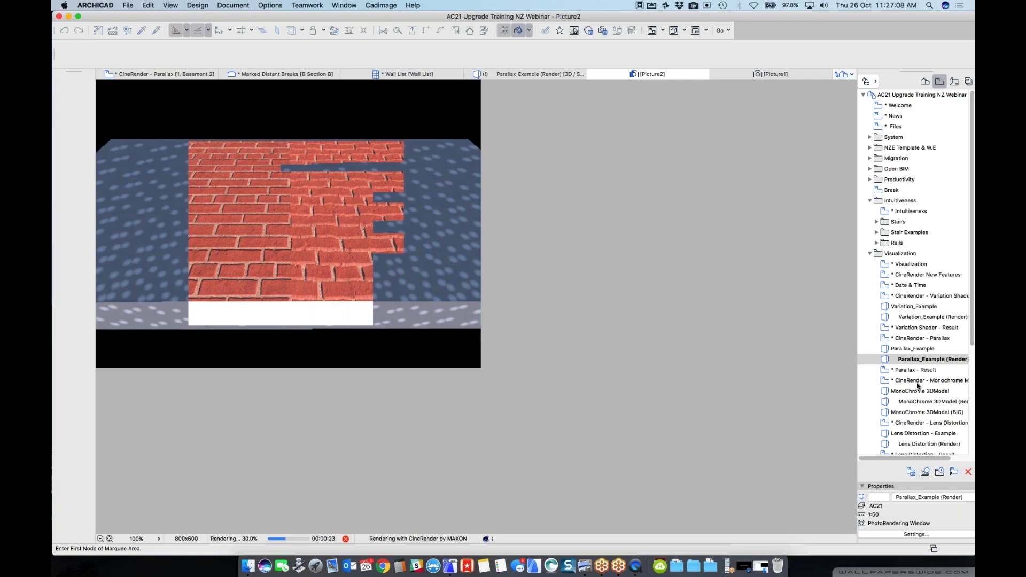
pyautogui.doubleClick(916, 381)
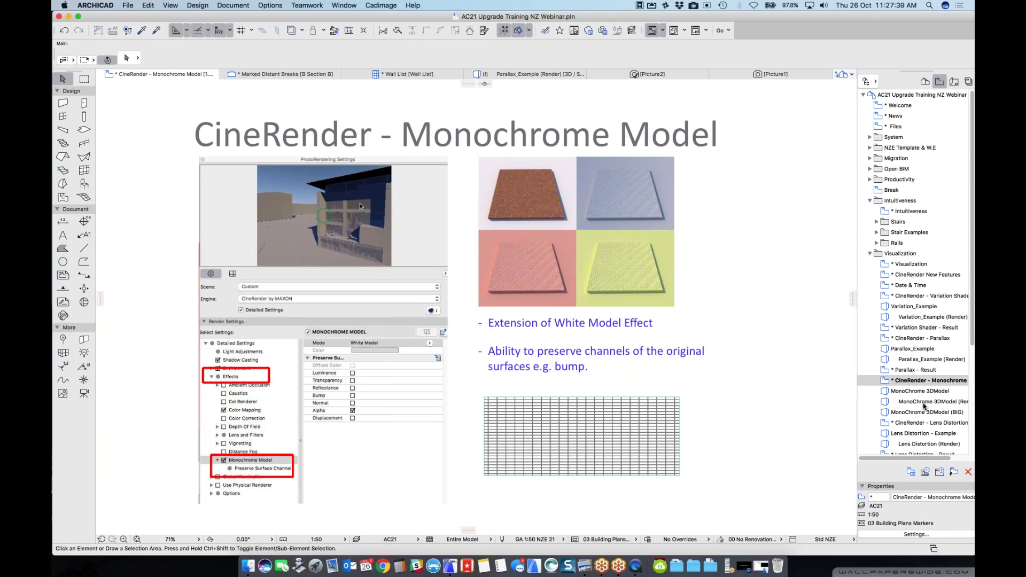
# Step: Render the MonoChrome 3DModel (Render) view, view the CineRender - Lens Distortion slide and render the Lens Distortion (Render) view
pyautogui.doubleClick(923, 404)
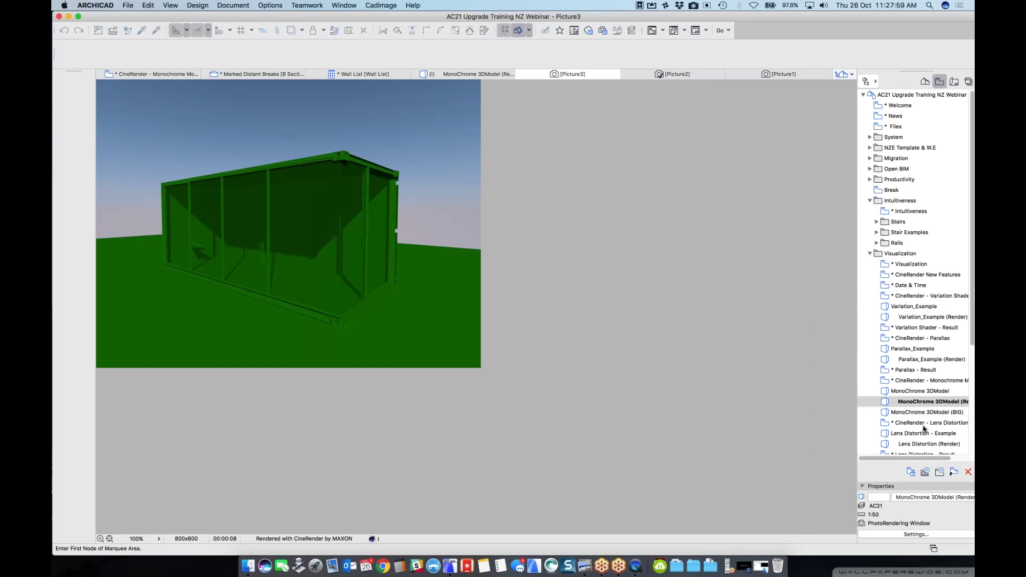
pyautogui.doubleClick(923, 424)
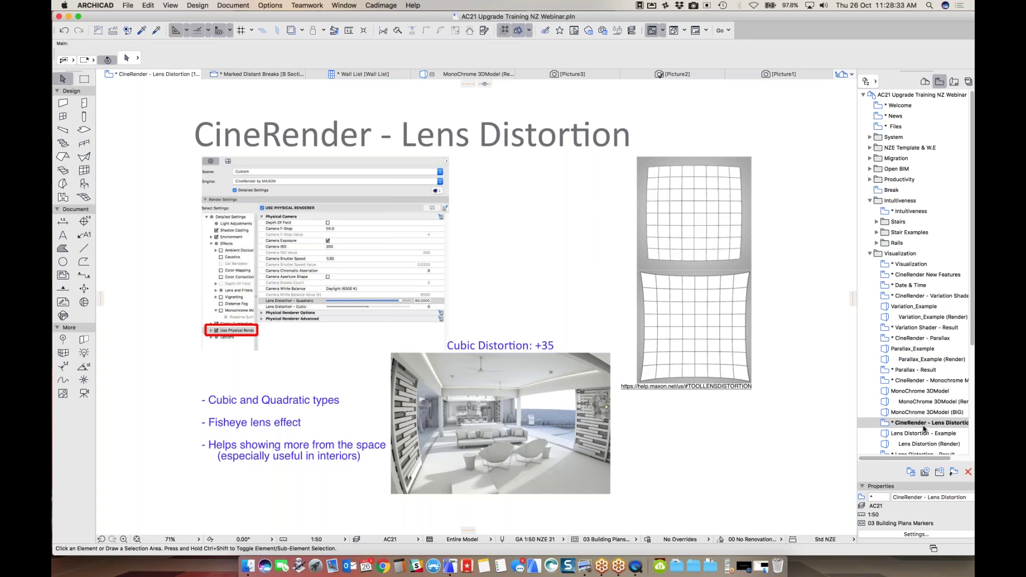
pyautogui.scroll(-1, 927, 438)
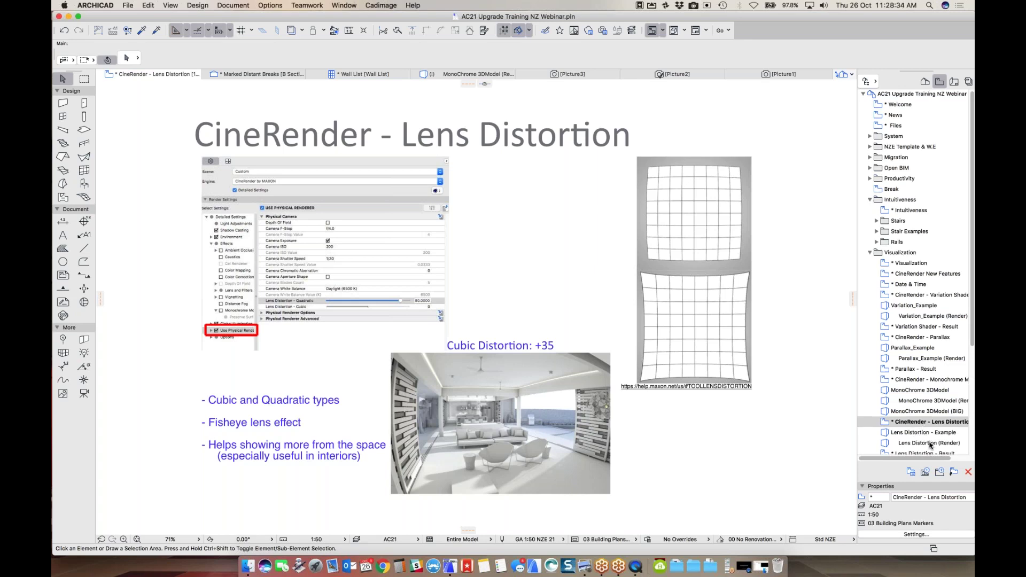
pyautogui.doubleClick(930, 443)
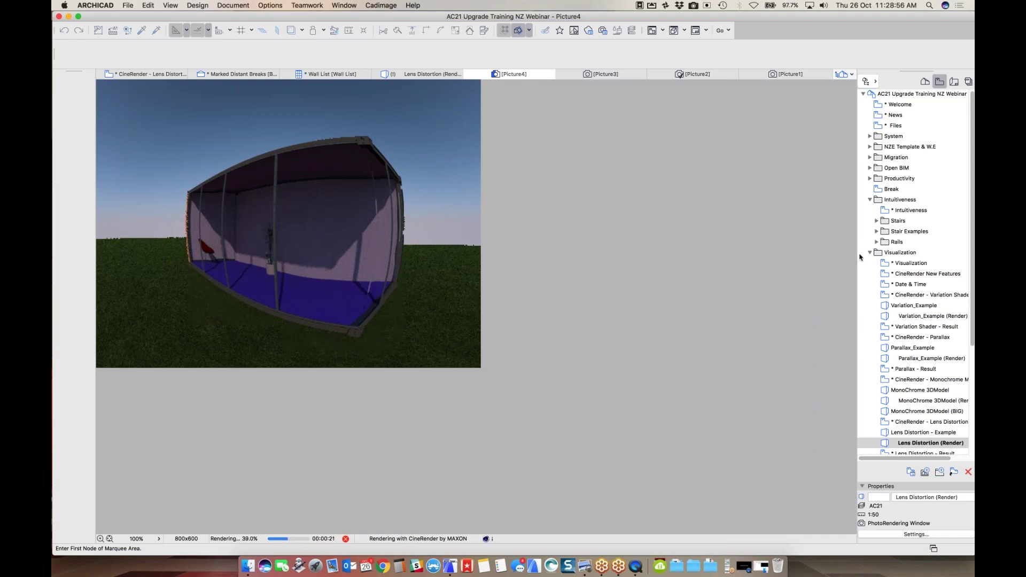
# Step: View the 3D Styles slide in the Visualization folder and open the 3D Styles (Large Model) view
pyautogui.scroll(-5, 917, 222)
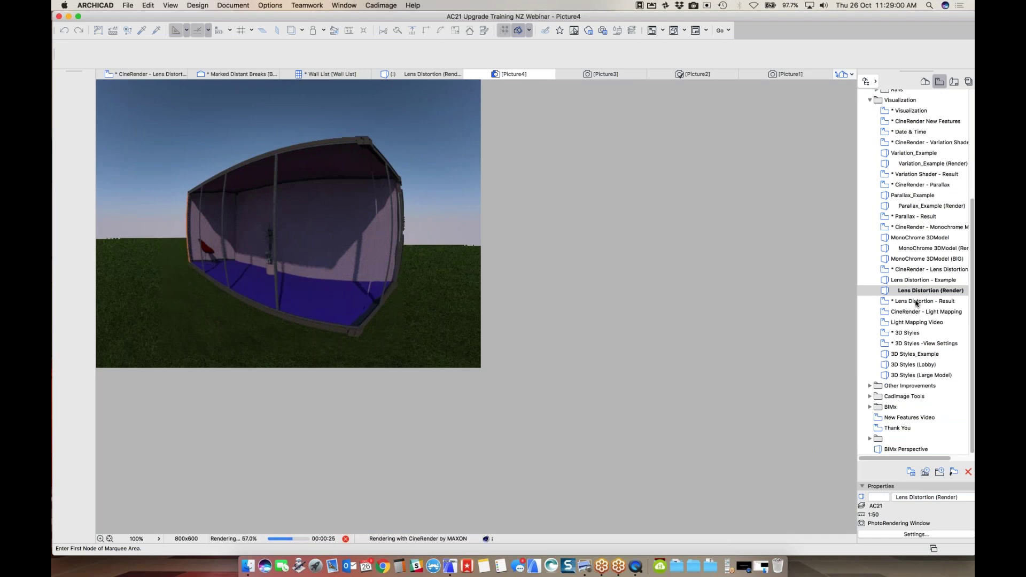
pyautogui.doubleClick(909, 333)
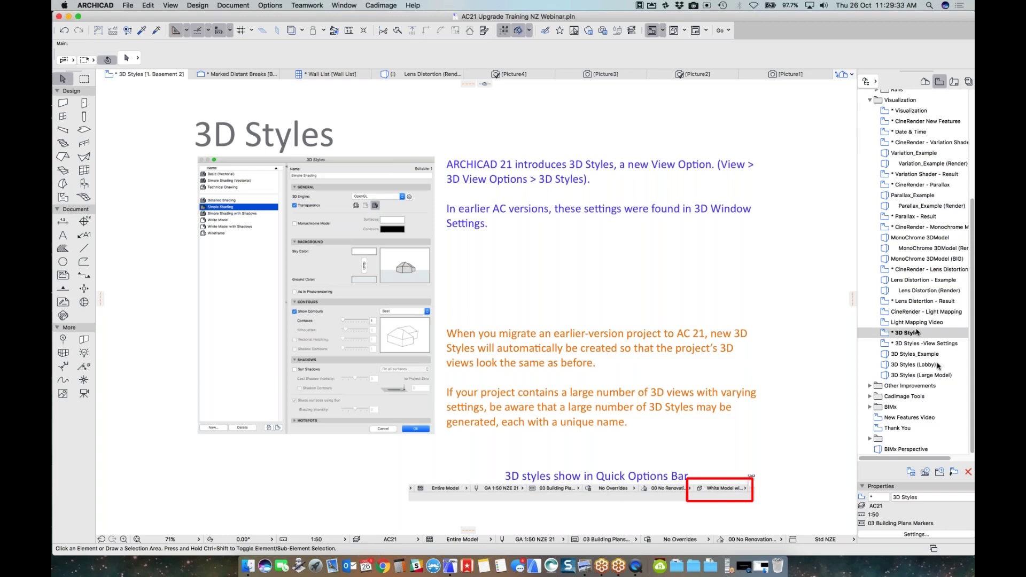
pyautogui.click(902, 377)
pyautogui.doubleClick(902, 377)
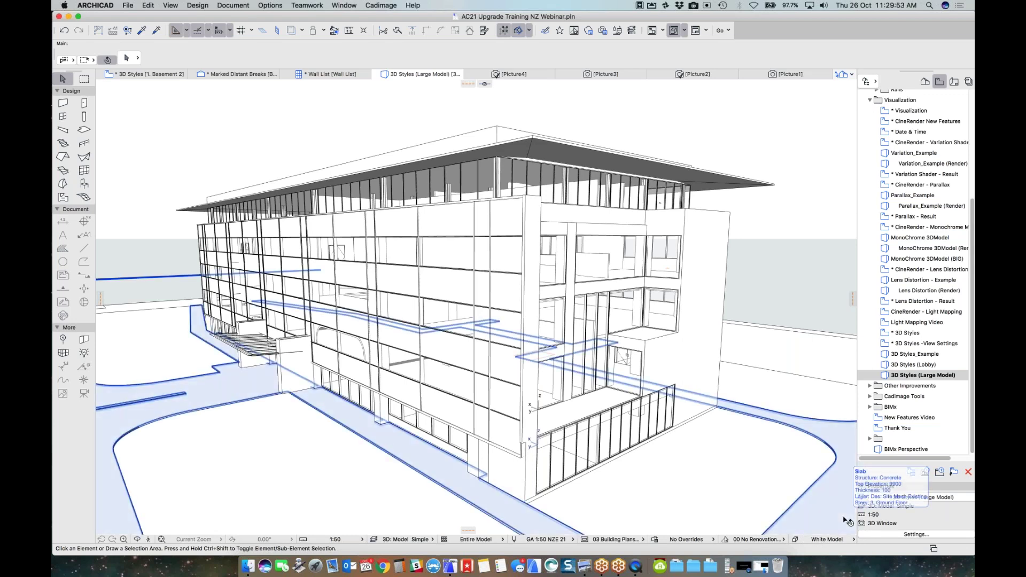
# Step: Switch the large model's 3D style to Wireframe and back to White Model
pyautogui.click(832, 539)
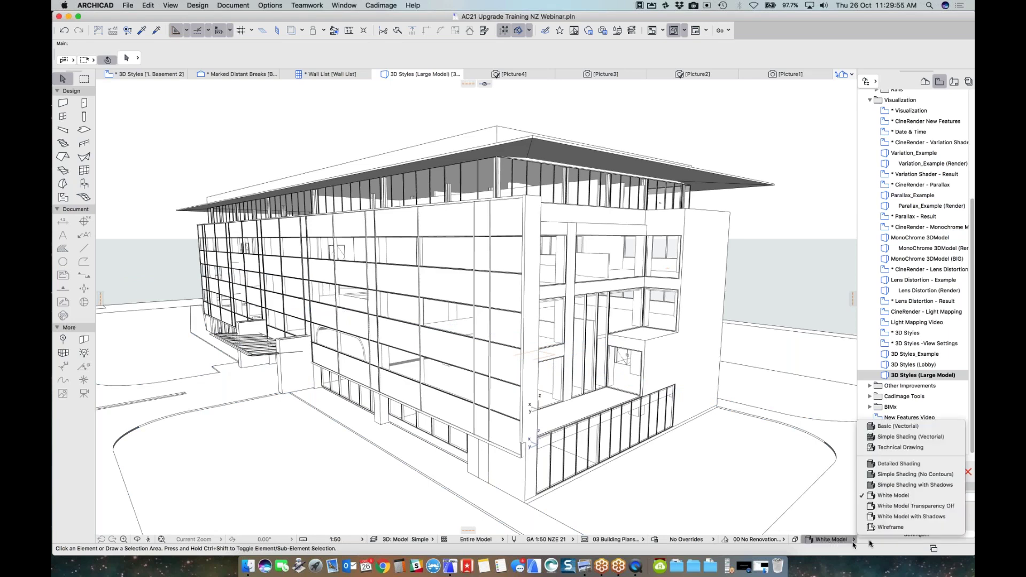
pyautogui.click(903, 528)
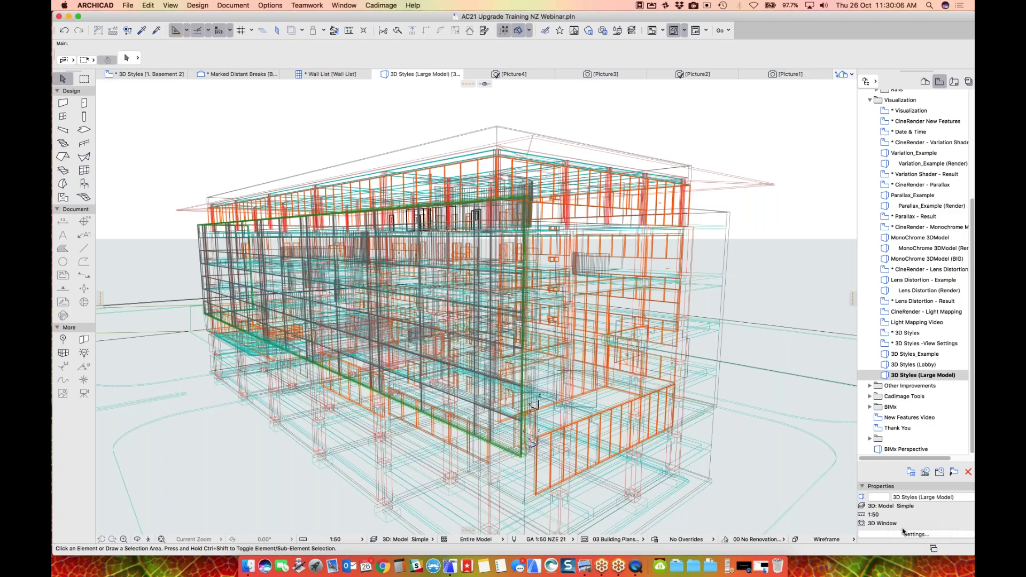
pyautogui.click(850, 540)
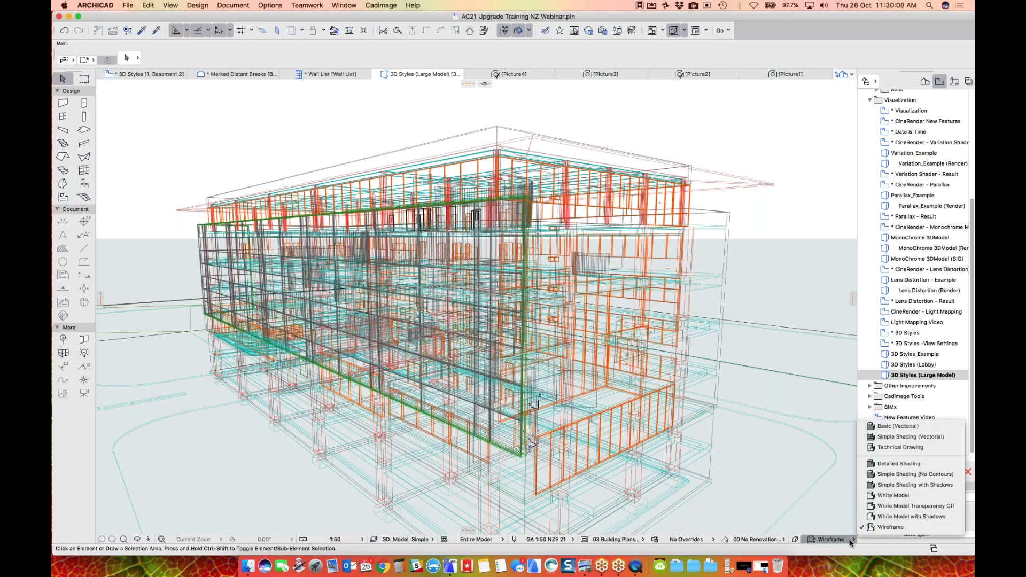
pyautogui.click(886, 496)
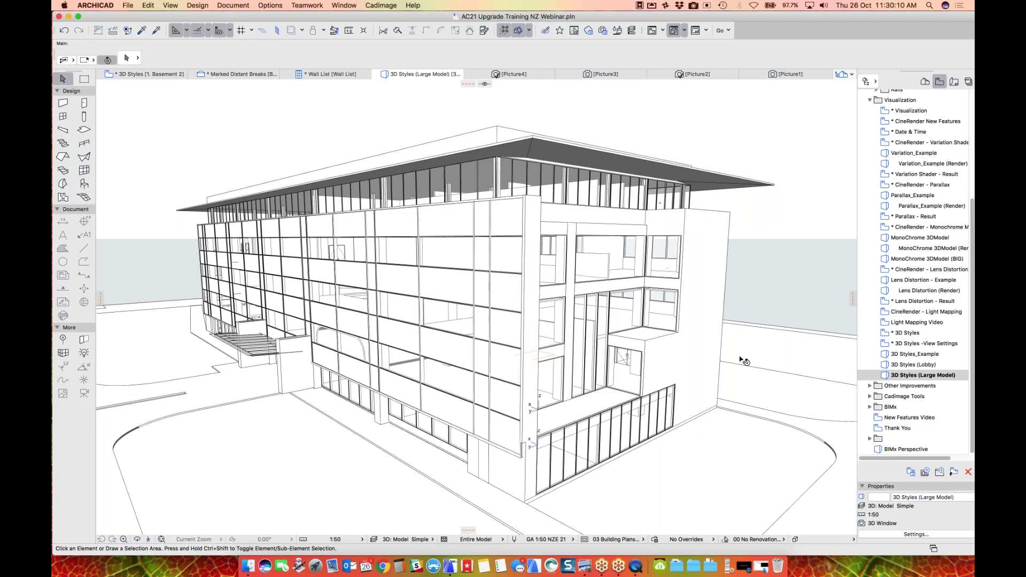
# Step: Show the large model in the White Model Transparency Off style and switch it to Detailed Shading
pyautogui.click(838, 540)
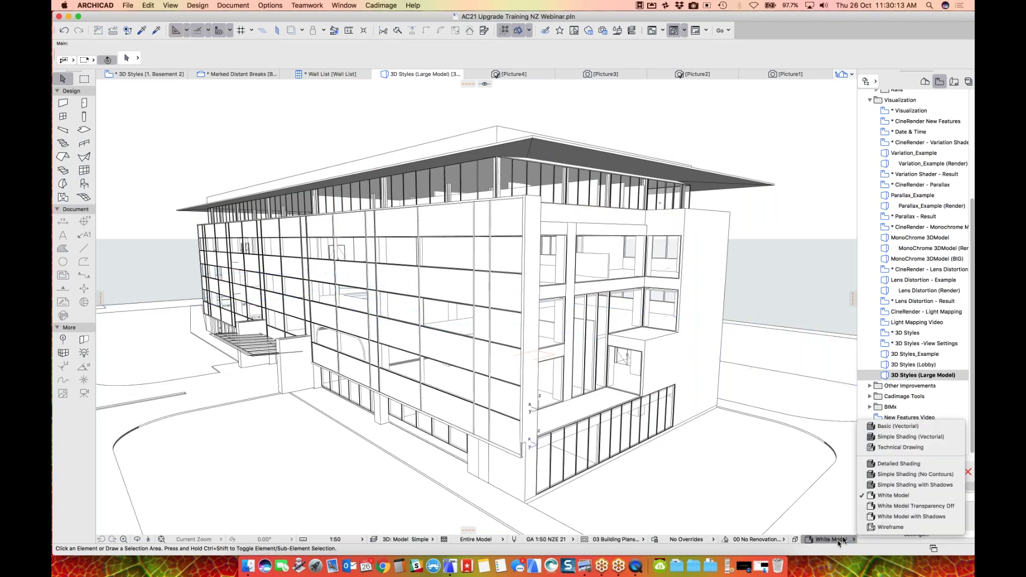
pyautogui.click(909, 506)
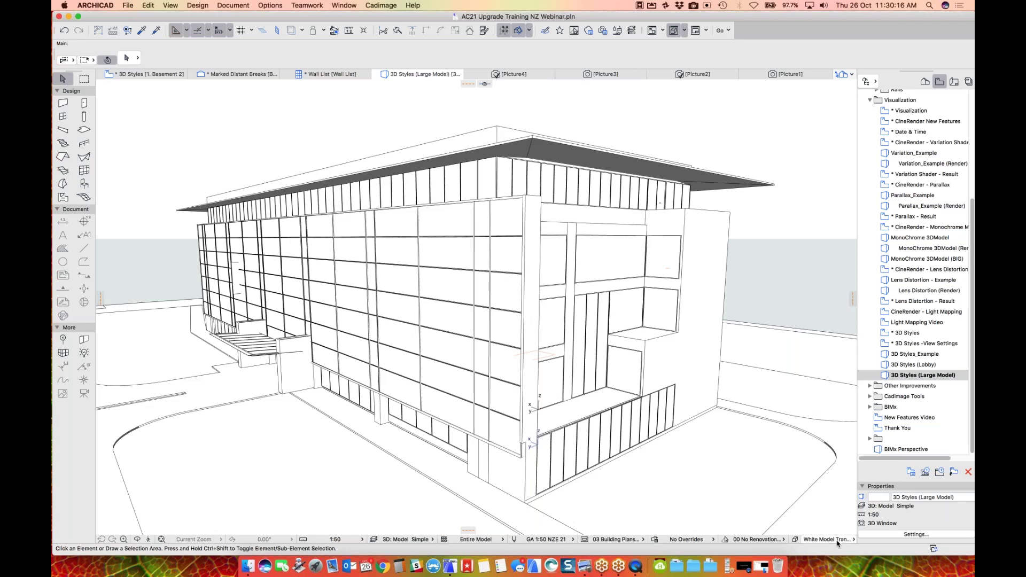
pyautogui.click(837, 540)
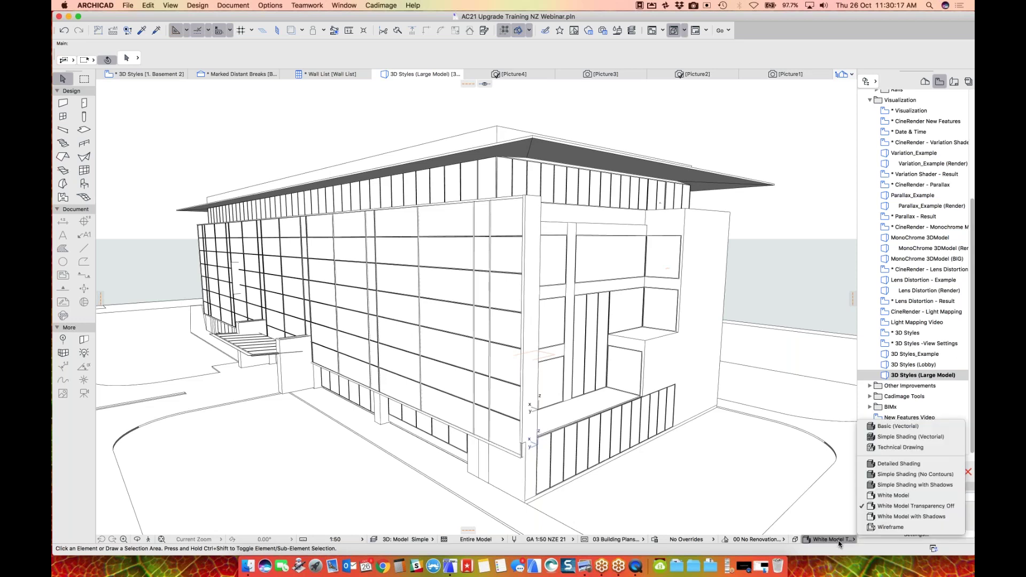
pyautogui.click(932, 462)
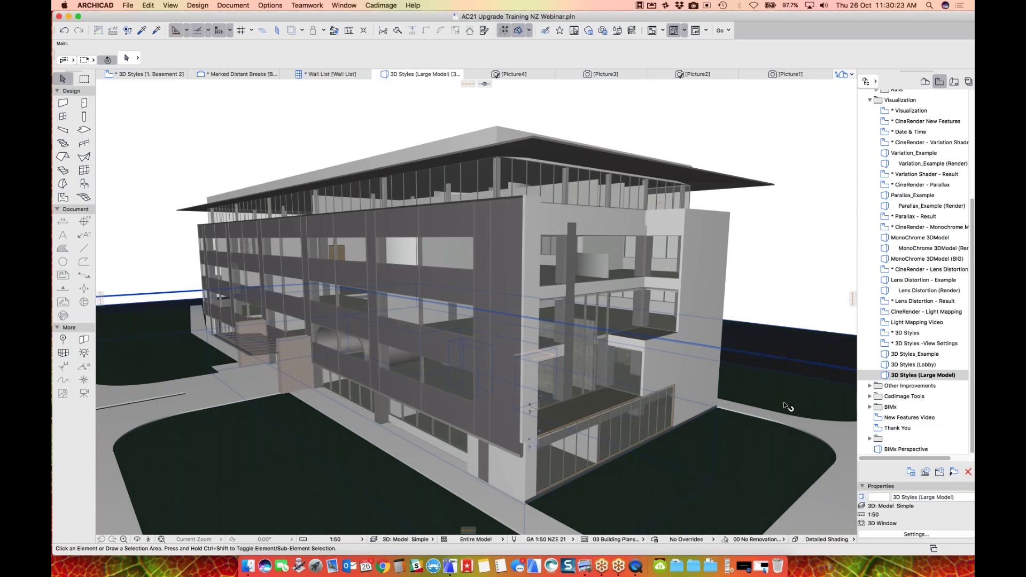
# Step: Open the 3D Styles settings and examine the Detailed Shading and Basic (Vectorial) styles, including the 3D engine option
pyautogui.click(795, 540)
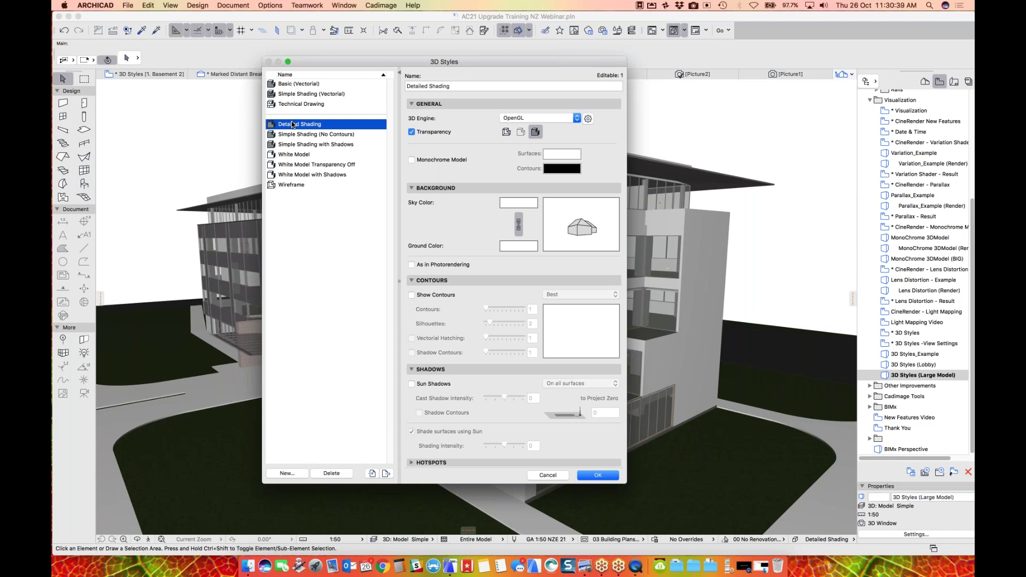
pyautogui.click(463, 84)
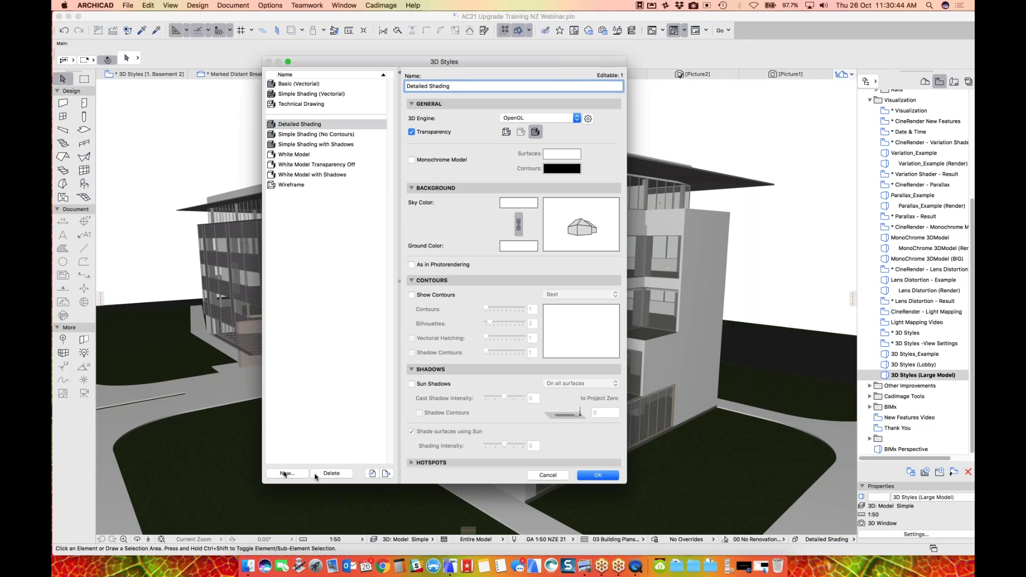
pyautogui.click(326, 374)
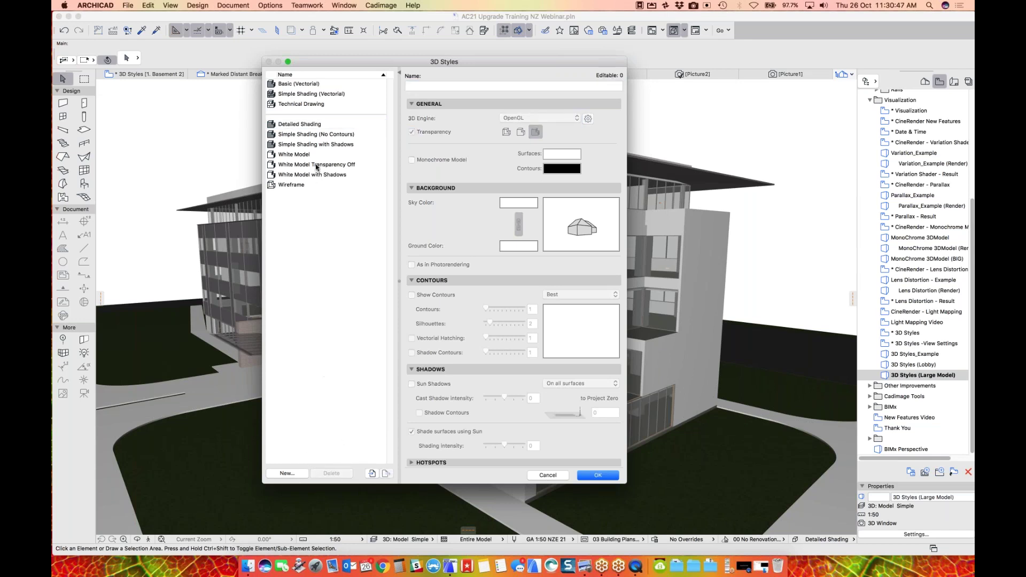
pyautogui.click(323, 87)
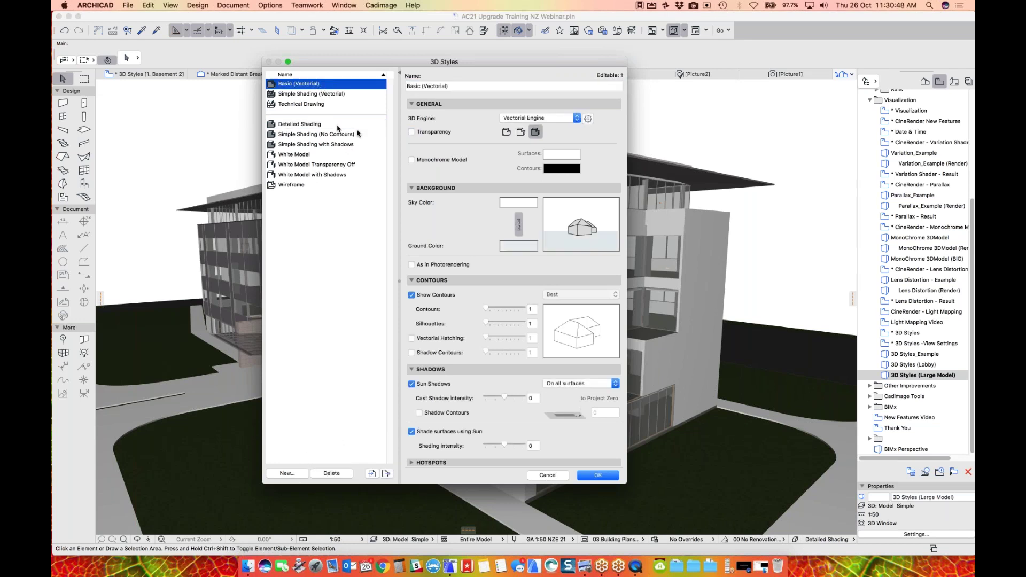
pyautogui.click(546, 123)
pyautogui.click(464, 148)
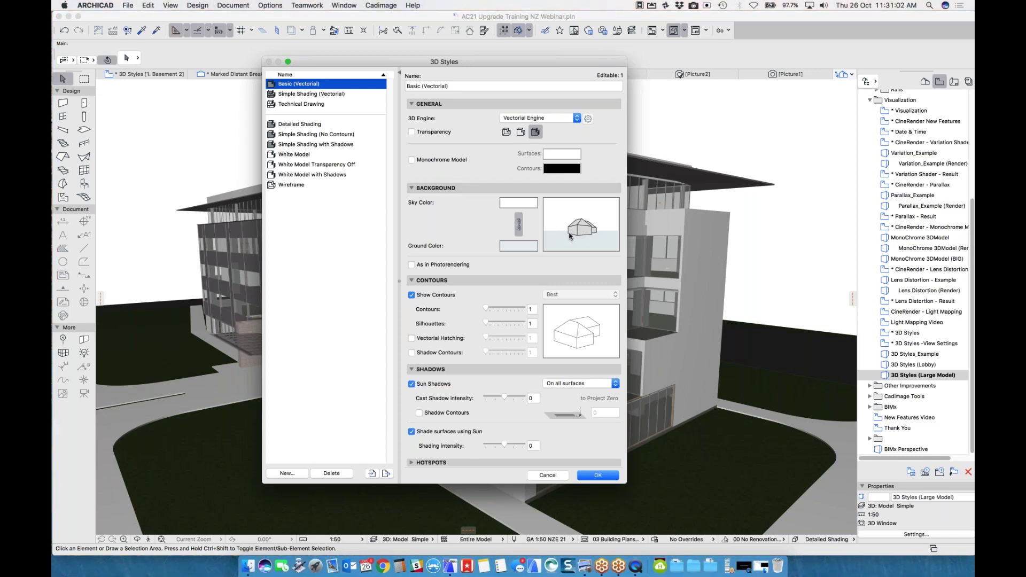
# Step: Compare the settings of the Detailed Shading, Simple Shading with Shadows and White Model styles and close the 3D Styles settings on Detailed Shading
pyautogui.click(296, 126)
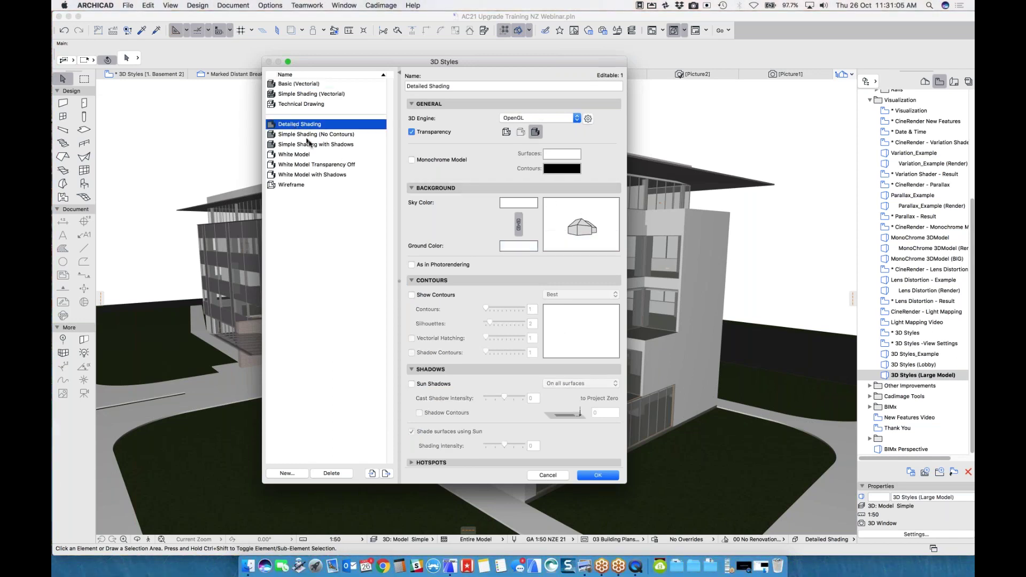
pyautogui.click(310, 144)
pyautogui.click(313, 156)
pyautogui.click(310, 145)
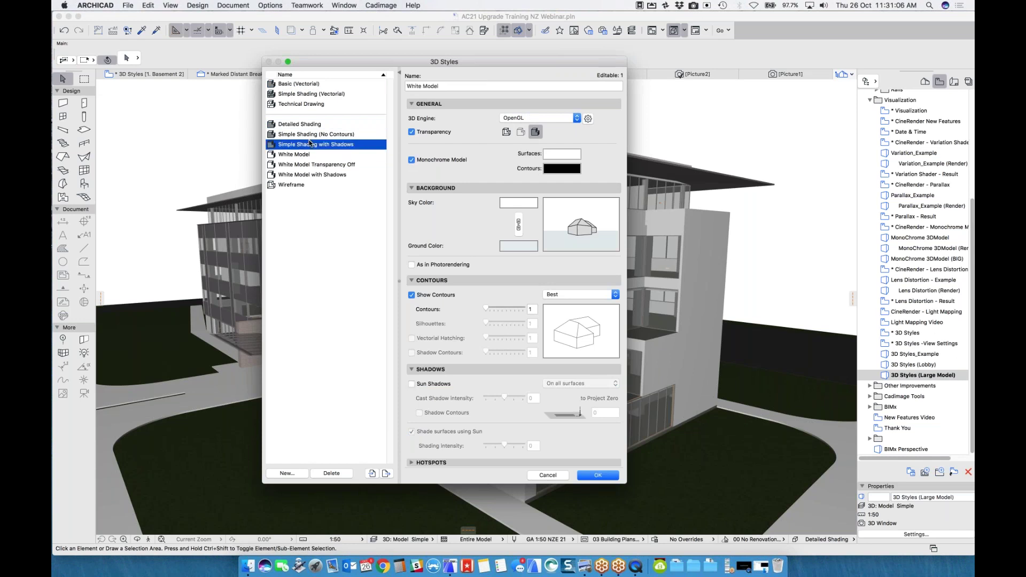
pyautogui.click(308, 127)
pyautogui.click(309, 145)
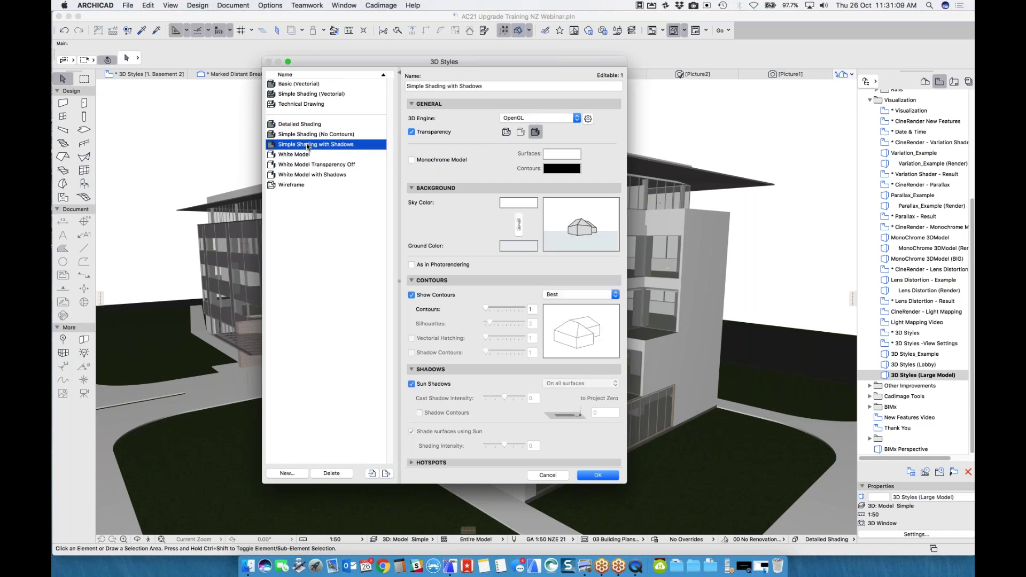
pyautogui.click(302, 128)
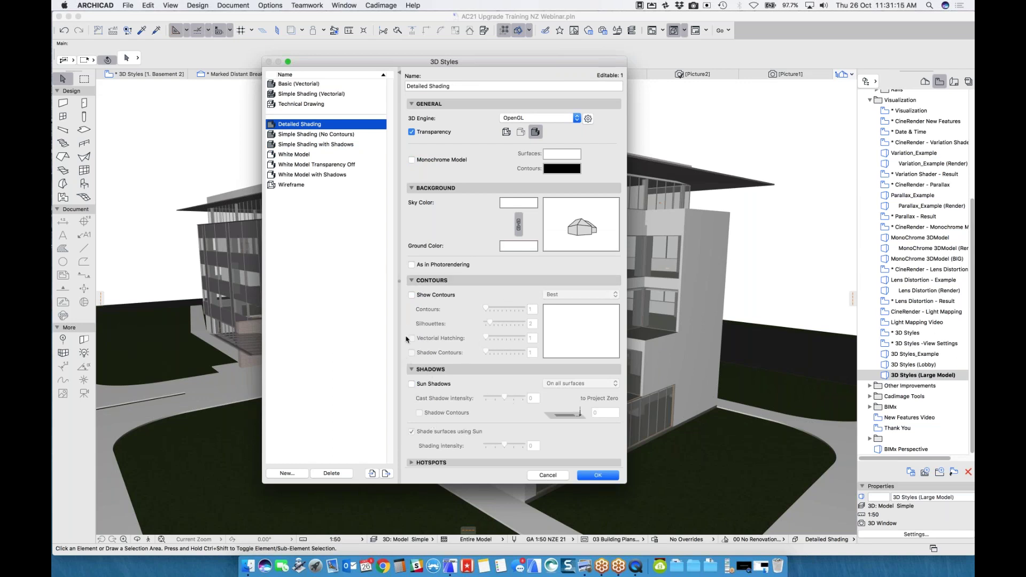
pyautogui.click(600, 476)
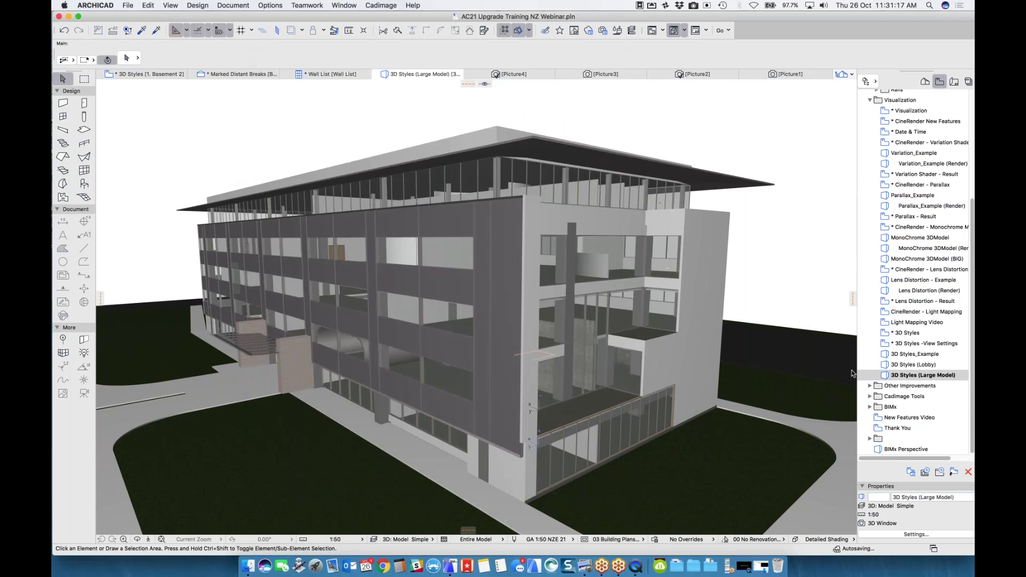
# Step: Apply the Simple Shading with Shadows 3D style to the large model
pyautogui.click(828, 539)
pyautogui.click(883, 487)
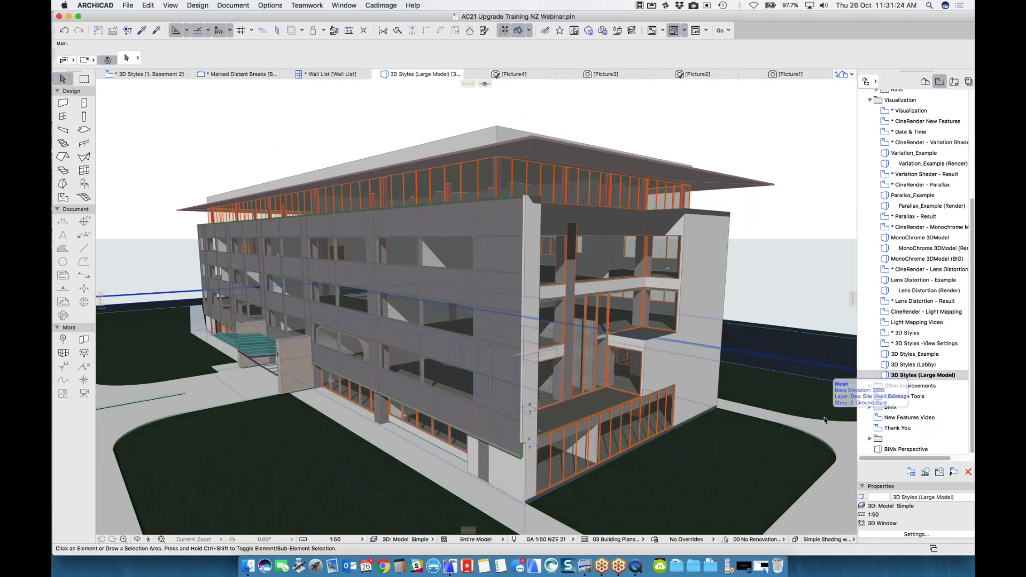
# Step: Switch the view map to the Other Improvements folder and view its Teamwork and Library Objects with Building Materials slides
pyautogui.click(869, 101)
pyautogui.click(869, 201)
pyautogui.click(869, 221)
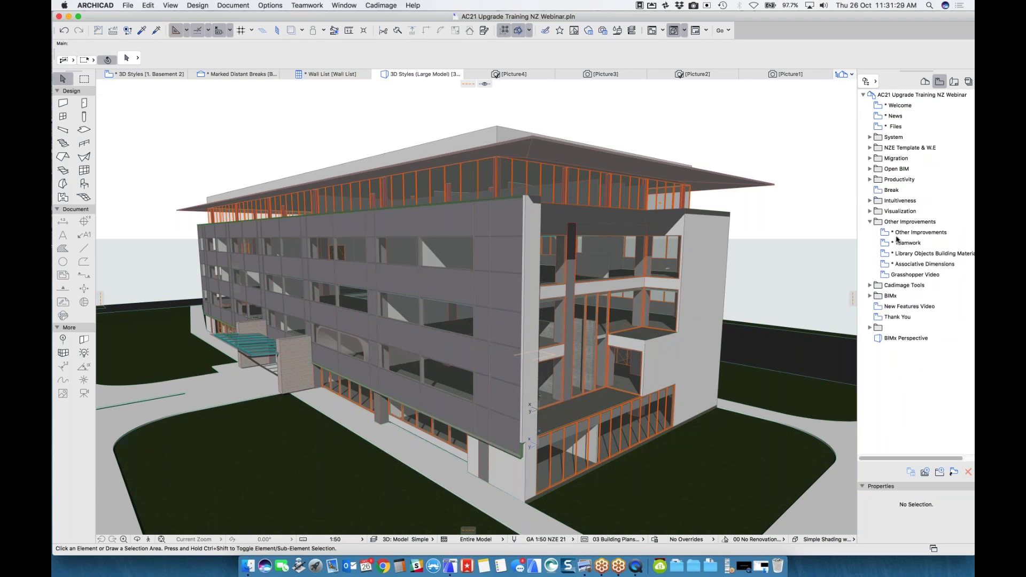
pyautogui.doubleClick(901, 245)
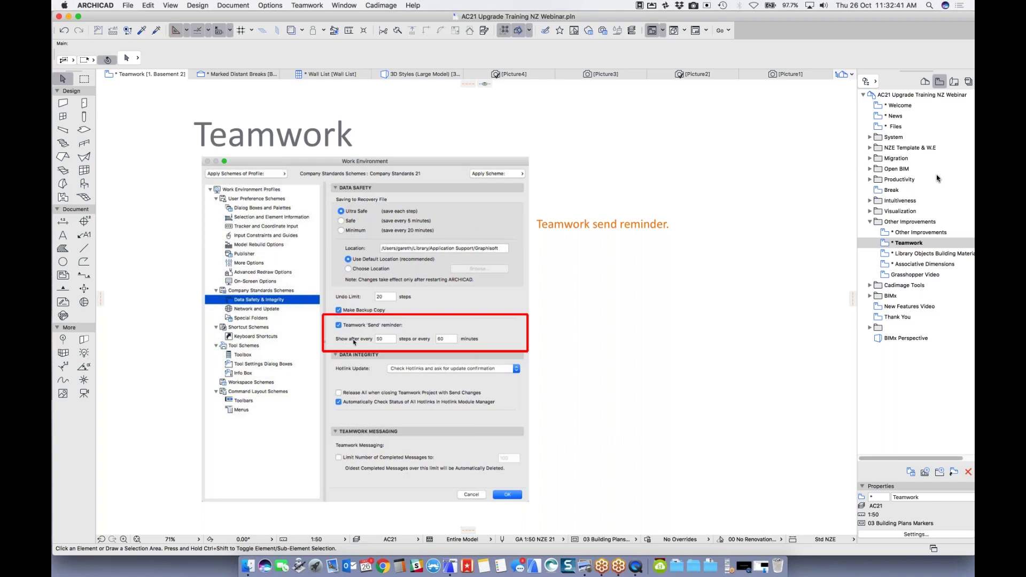
pyautogui.click(928, 254)
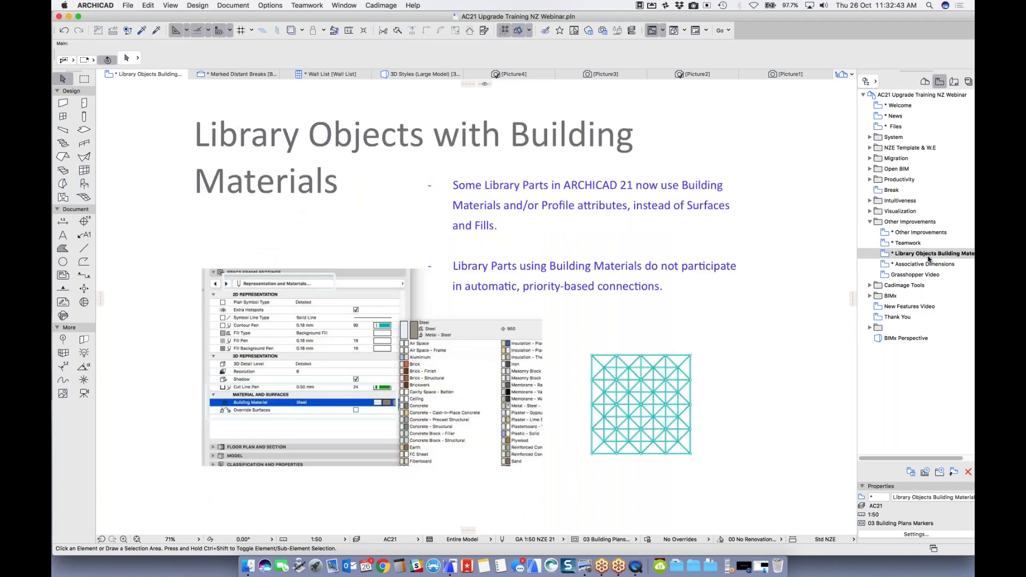